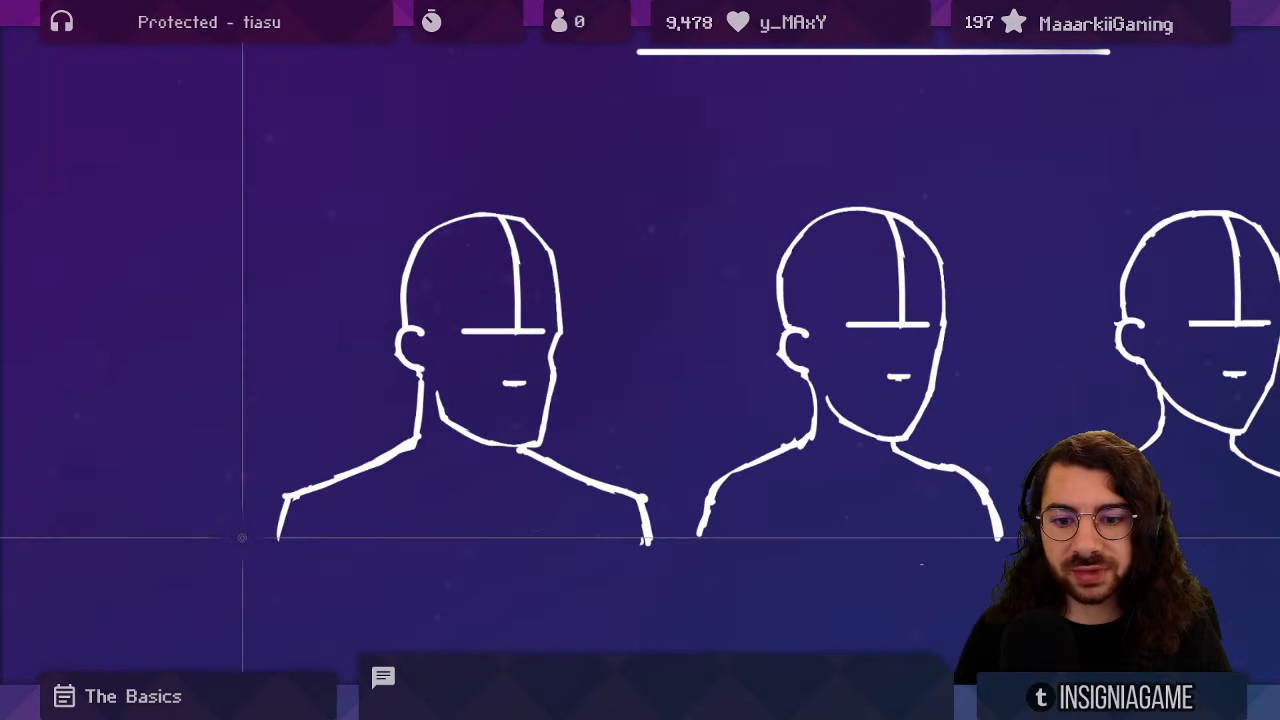
- Draw a straight vertical line beside the first sketched bust, spanning from its shoulders to the top of its head
left_click_drag(242, 537, 242, 212)
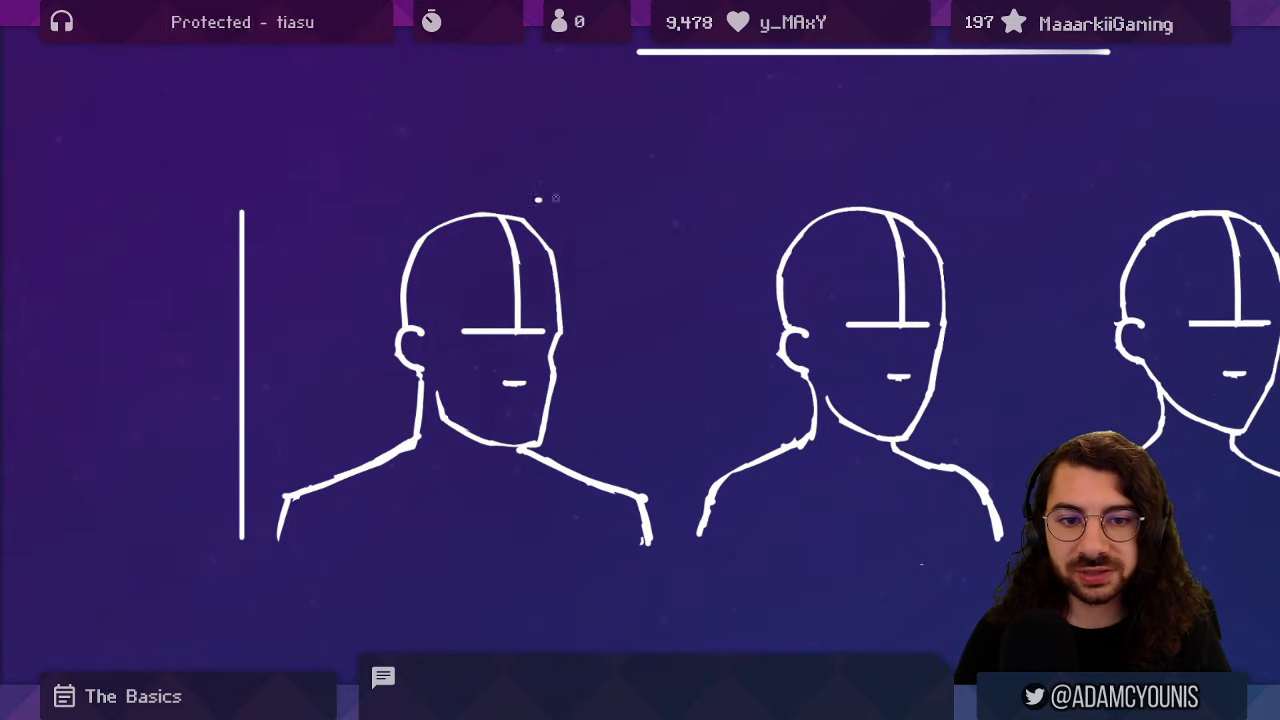
- Sketch a sideways arrow above the first head and an oval around its face, and undo both
left_click_drag(538, 199, 588, 202)
mouse_move(505, 240)
left_mouse_down()
mouse_move(470, 300)
mouse_move(523, 237)
left_mouse_up()
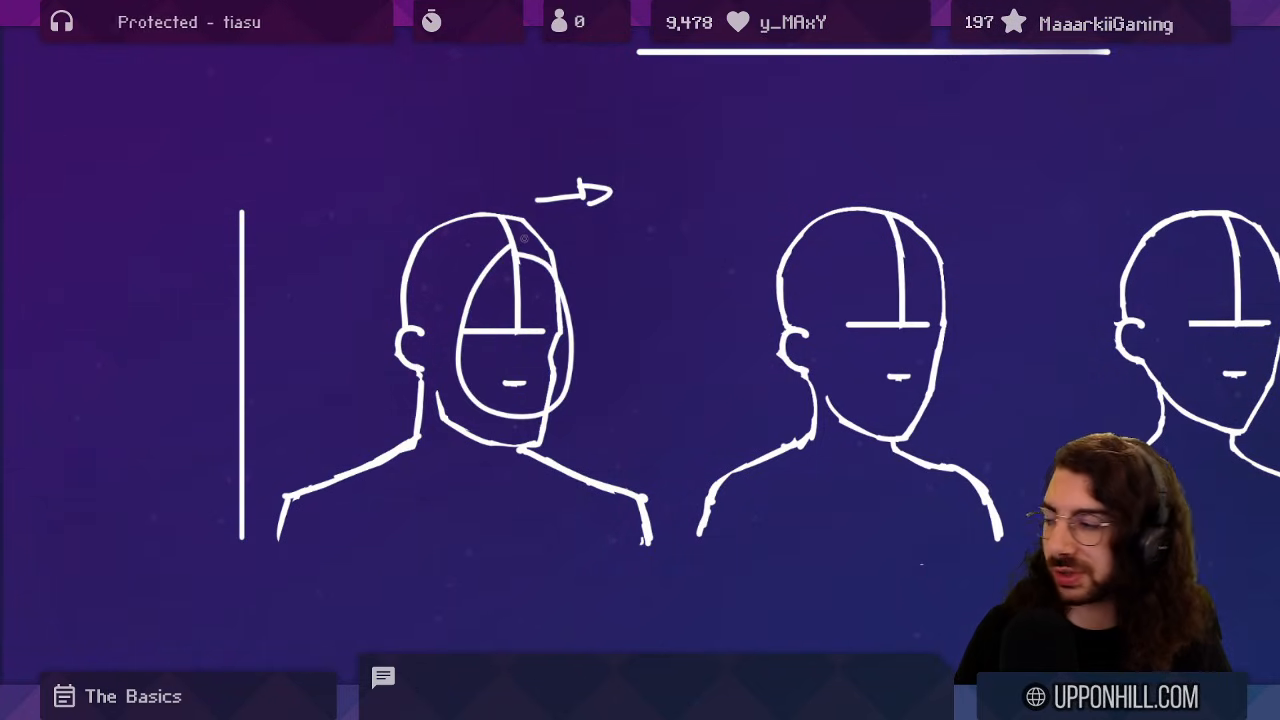
key("ctrl+z")
key("ctrl+z")
key("ctrl+z")
key("ctrl+z")
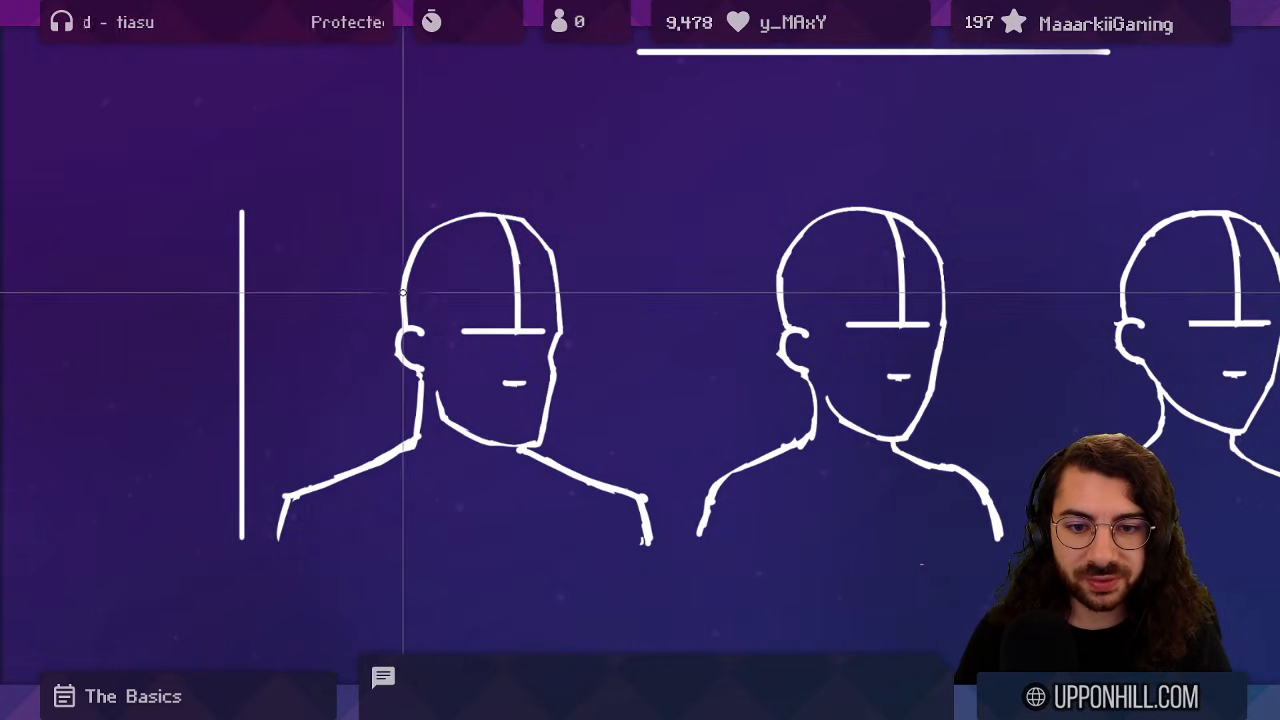
- Mark the first head's sides, middle and face centreline with vertical guides labelled 3/4, and undo the marks
left_click_drag(403, 293, 403, 170)
mouse_move(560, 308)
left_mouse_down()
mouse_move(560, 178)
mouse_move(485, 333)
mouse_move(485, 484)
left_mouse_up()
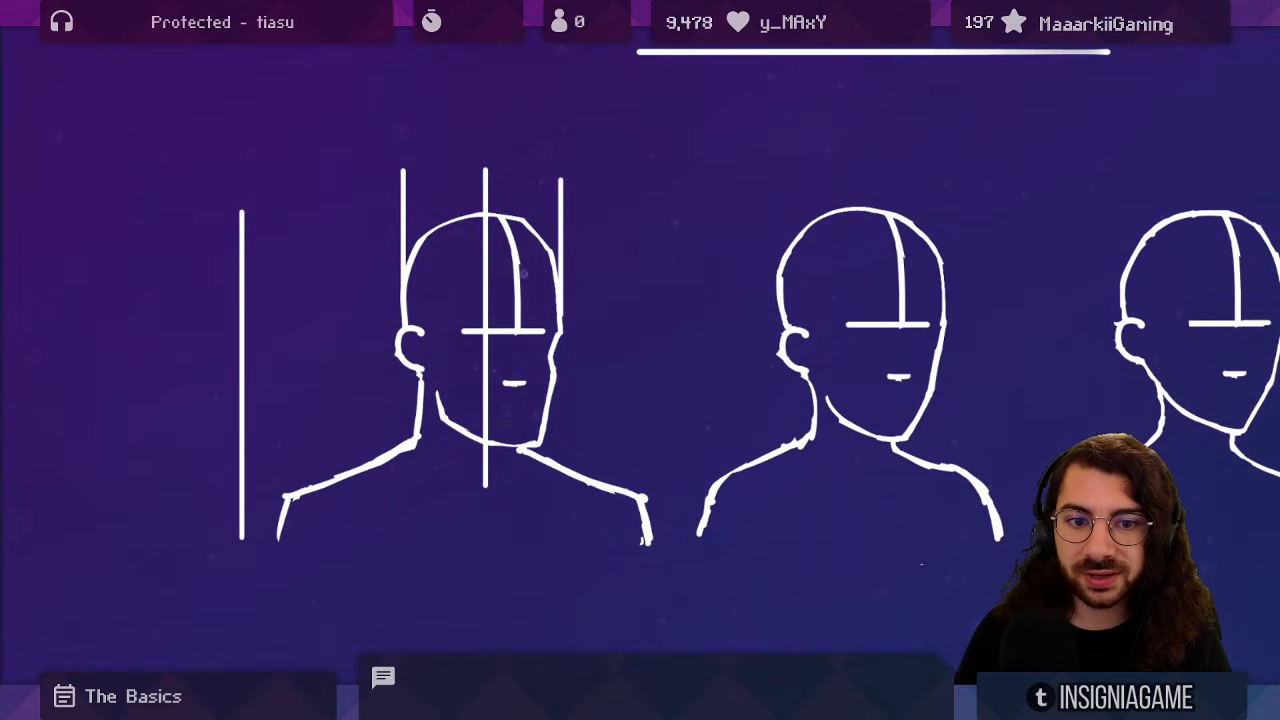
left_click_drag(515, 162, 519, 345)
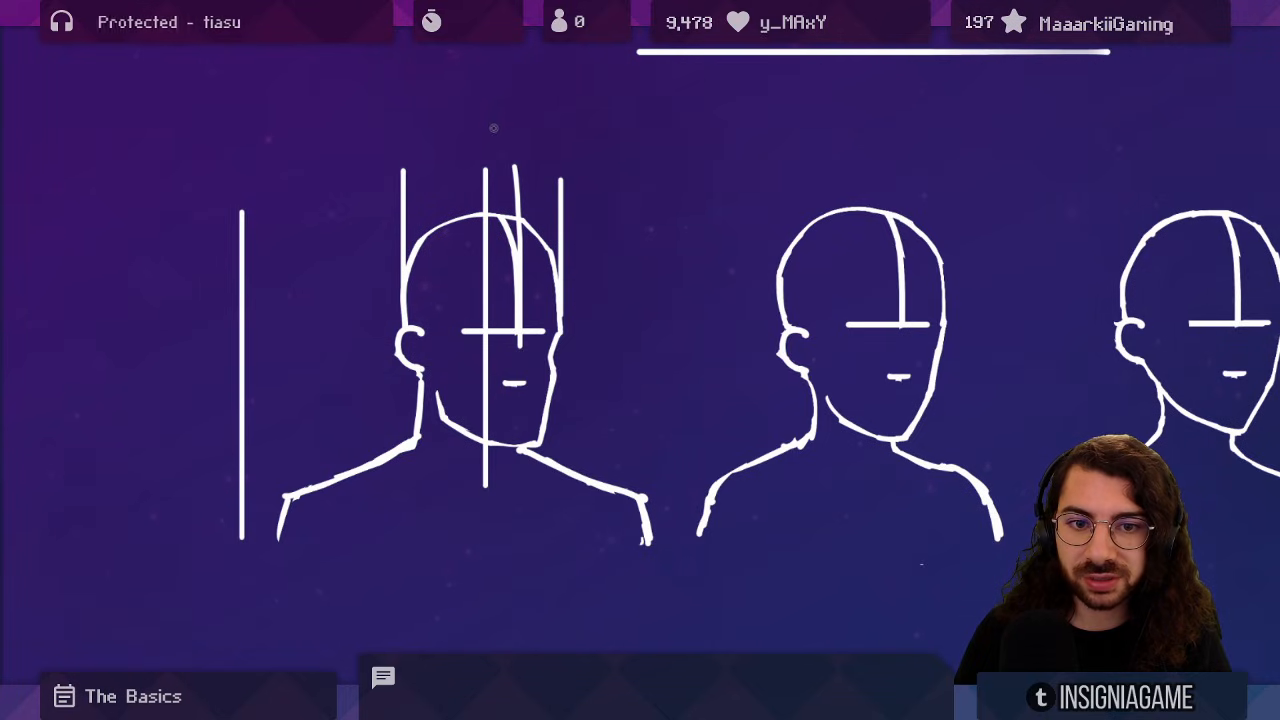
left_click_drag(526, 118, 520, 148)
left_click_drag(548, 112, 554, 155)
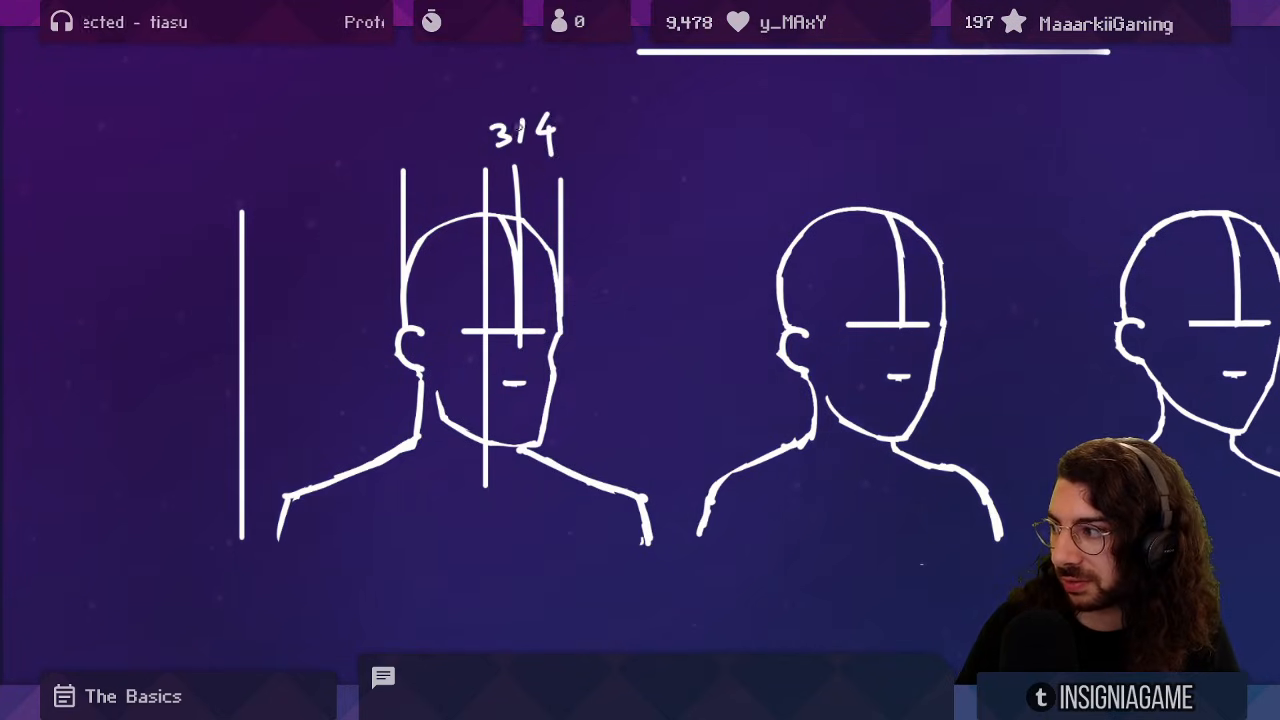
key("ctrl+z")
key("ctrl+z")
key("ctrl+z")
key("ctrl+z")
key("ctrl+z")
key("ctrl+z")
key("ctrl+z")
key("ctrl+z")
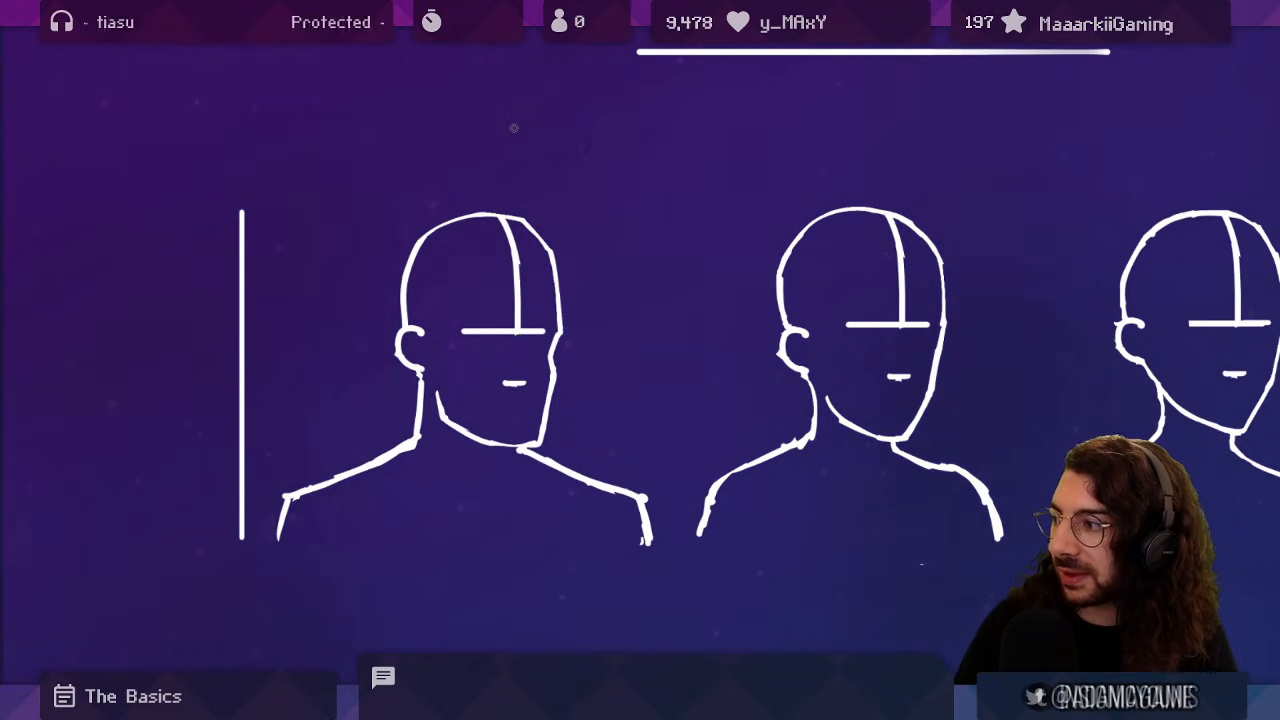
- Trace a vertical stroke alongside the line beside the first sketched bust
left_click_drag(557, 260, 541, 218)
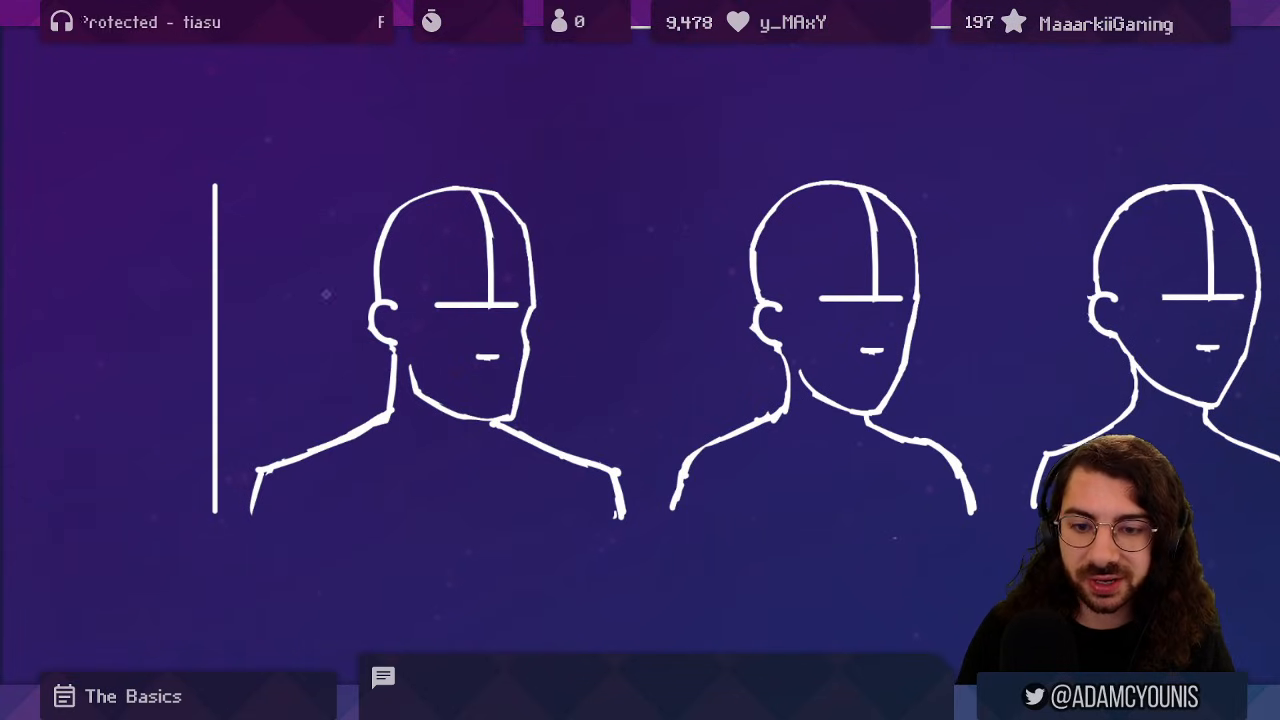
mouse_move(206, 160)
left_mouse_down()
mouse_move(216, 395)
mouse_move(203, 506)
left_mouse_up()
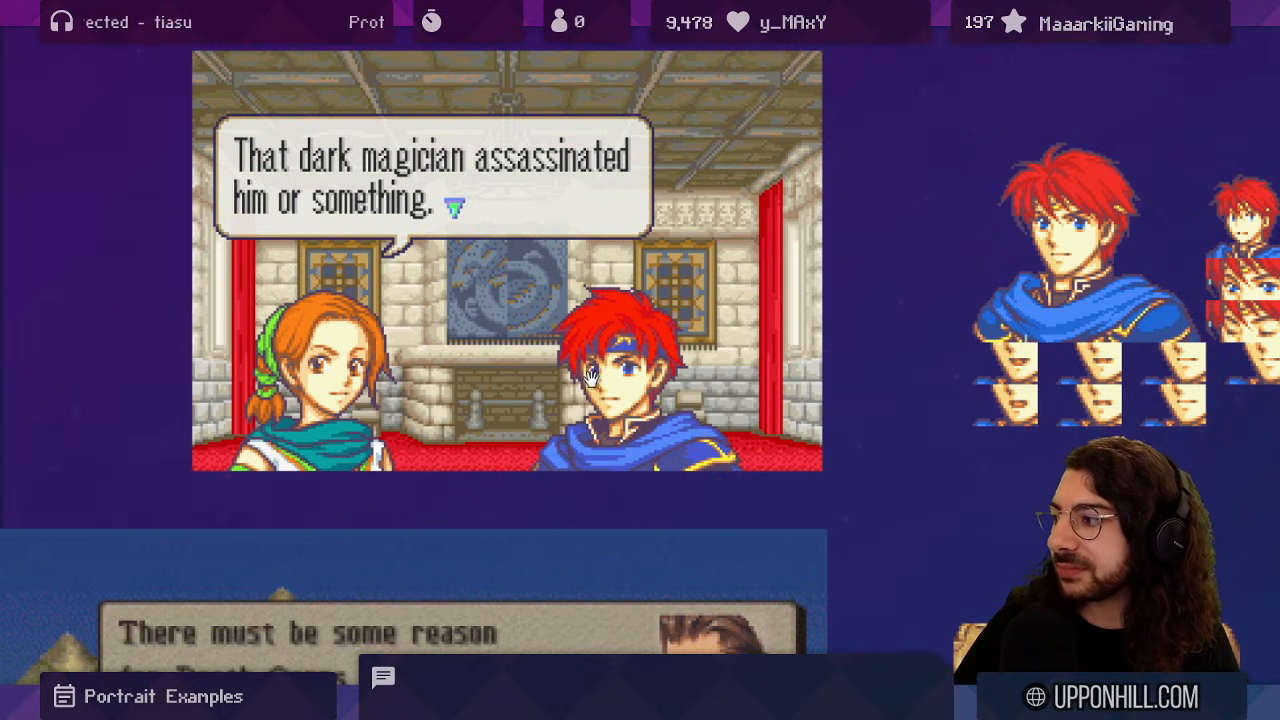
- Circle the brown-haired character sprite in the grassy hillside dialogue scene, and undo the circle
scroll(618, 203, "down", 4)
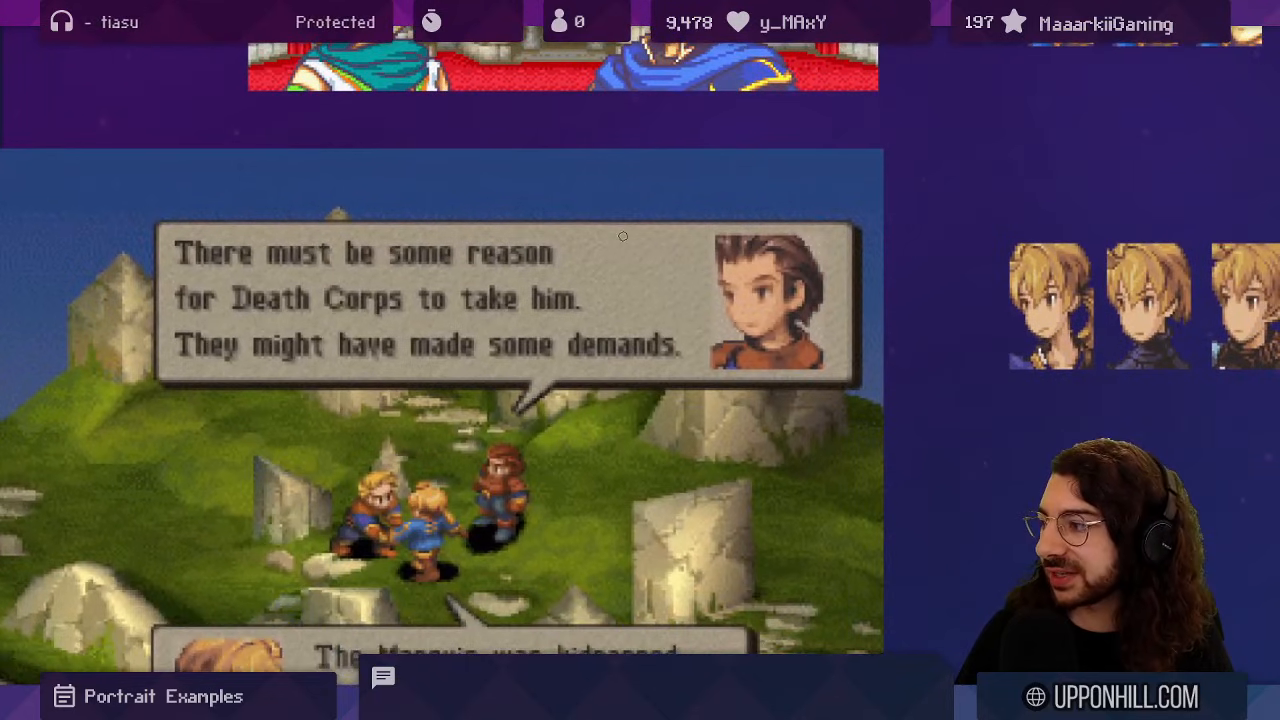
left_click_drag(603, 314, 648, 273)
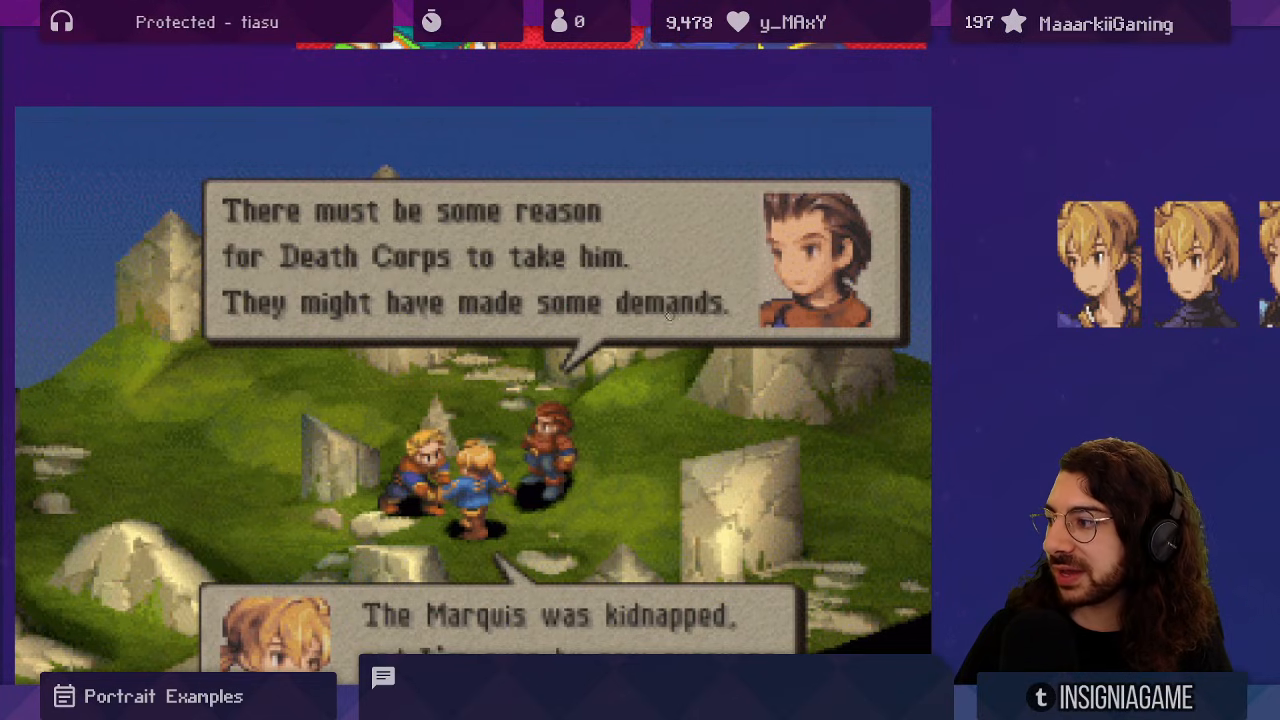
left_click_drag(524, 404, 554, 386)
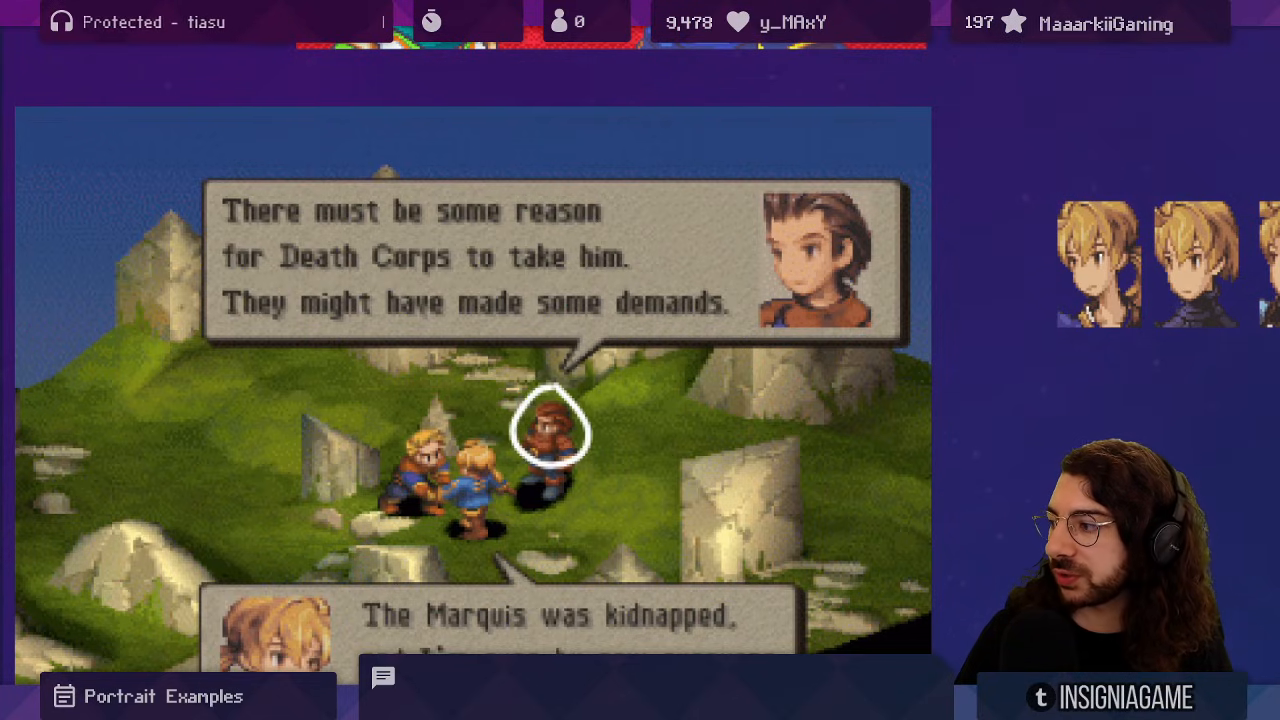
key("ctrl+z")
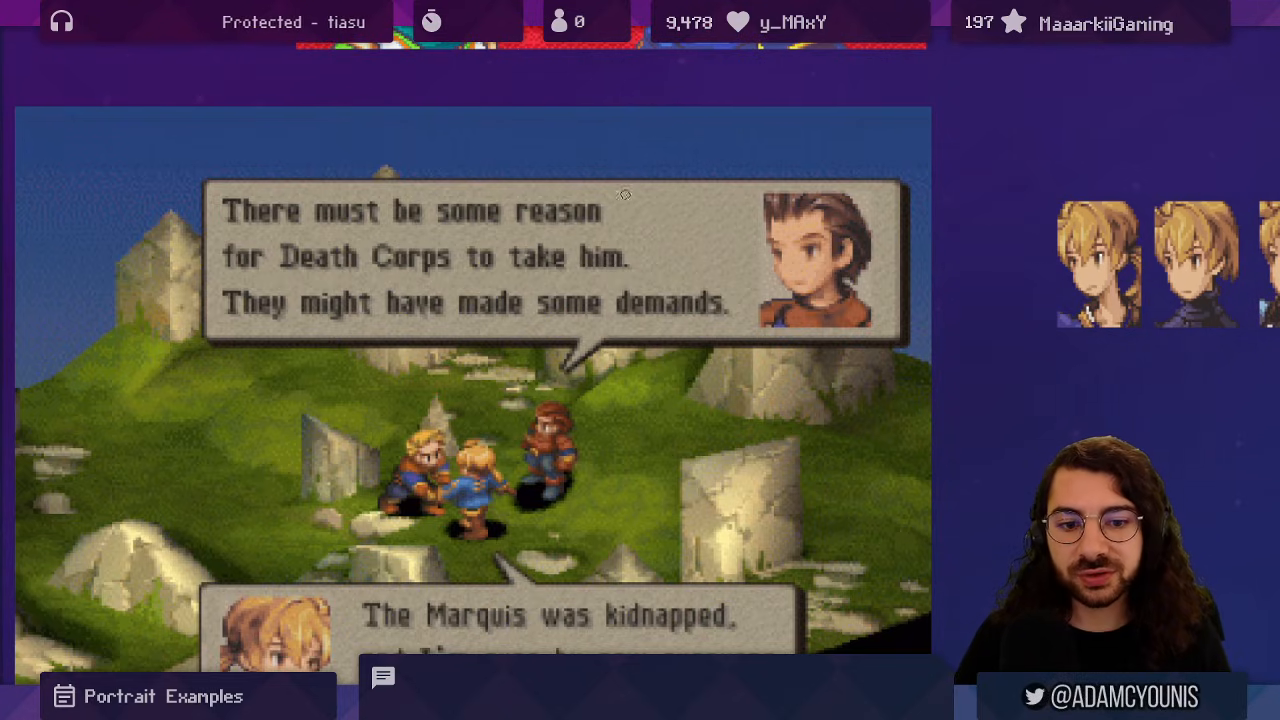
- Mark the brown-haired speaker's portrait in the hillside scene's upper speech box, and undo the mark
mouse_move(617, 302)
left_mouse_down()
mouse_move(614, 336)
mouse_move(599, 286)
left_mouse_up()
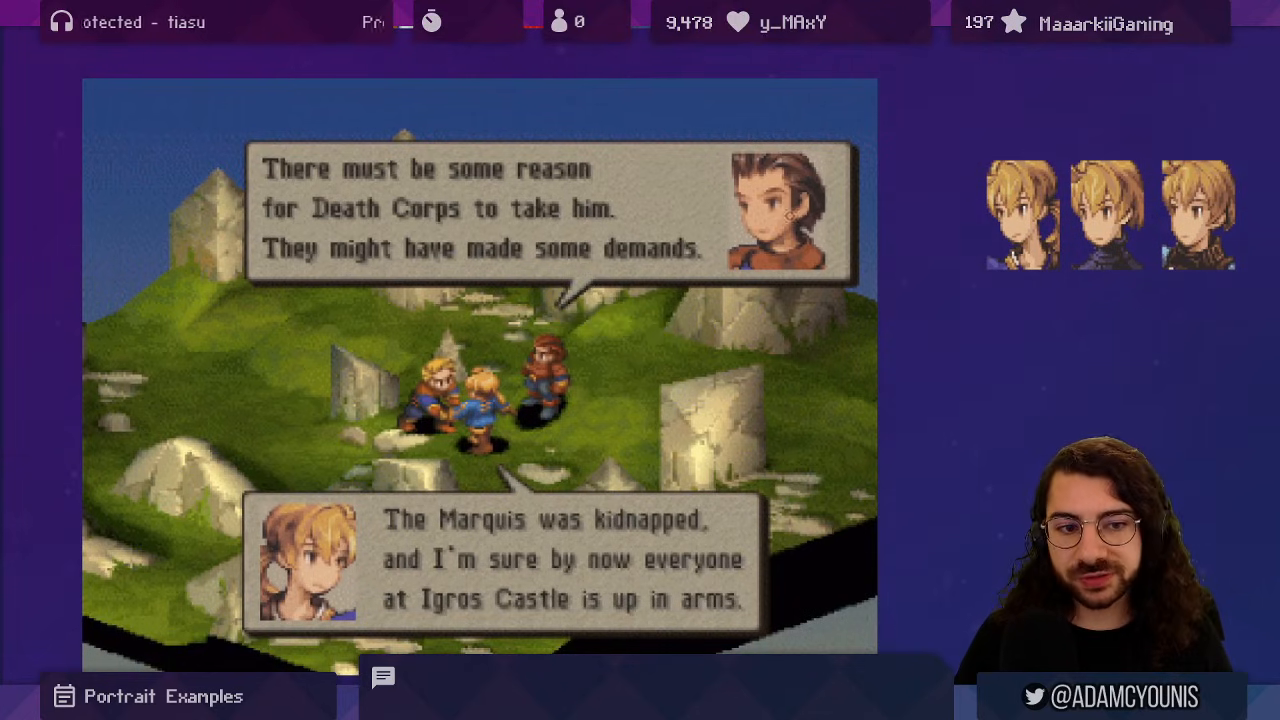
left_click_drag(785, 131, 800, 136)
key("ctrl+z")
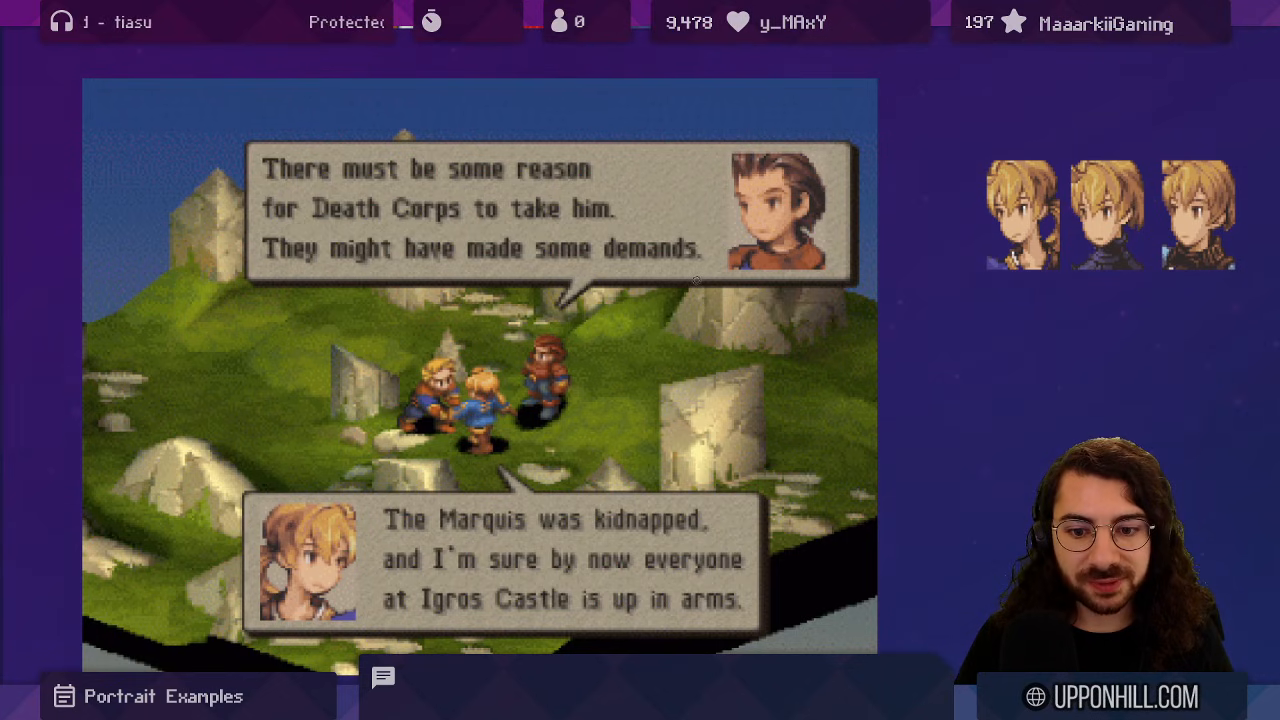
- Examine how the blond character's portrait is placed in the "Ah hah! Here it is!" dialogue example
left_click_drag(762, 217, 733, 385)
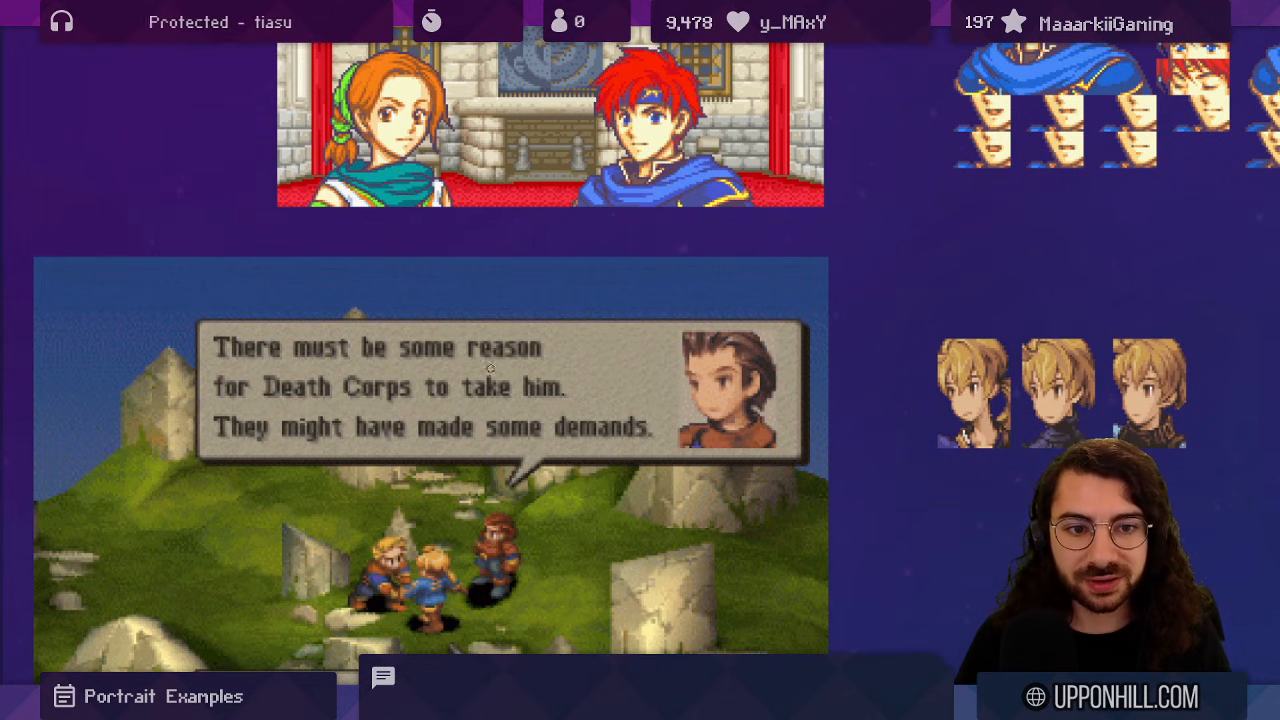
scroll(490, 368, "down", 5)
scroll(531, 301, "down", 5)
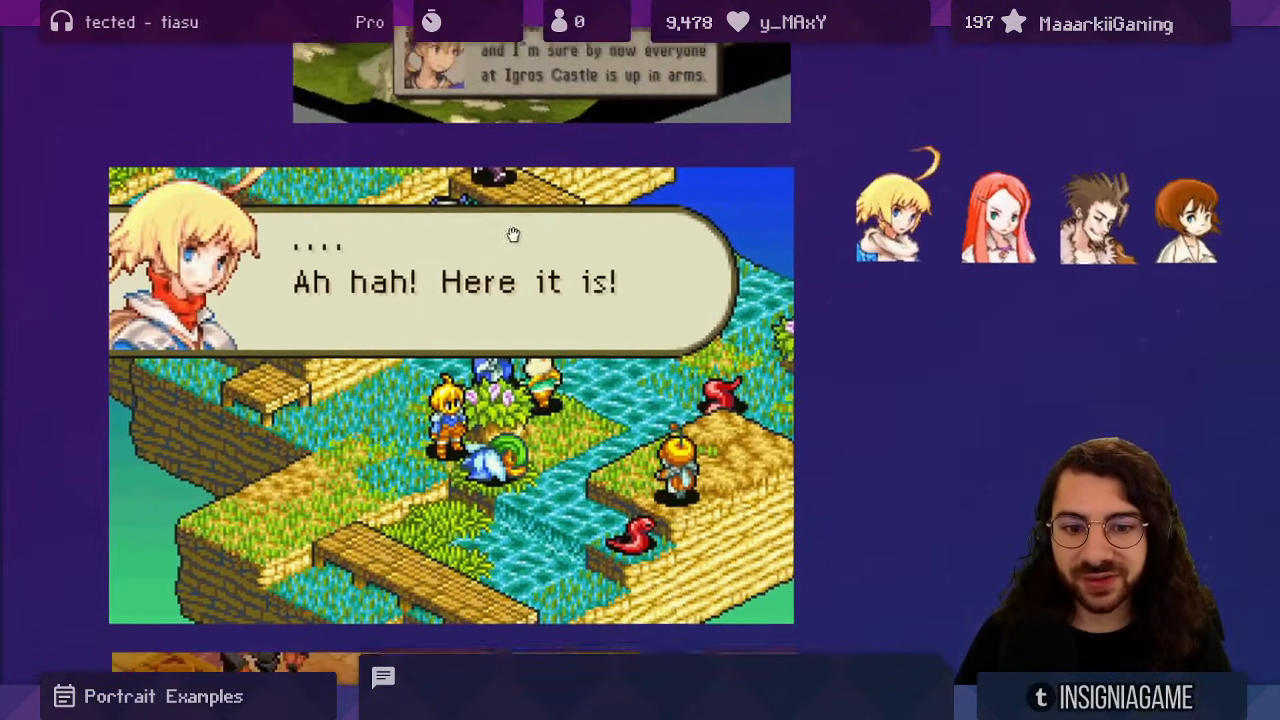
left_click_drag(513, 234, 510, 241)
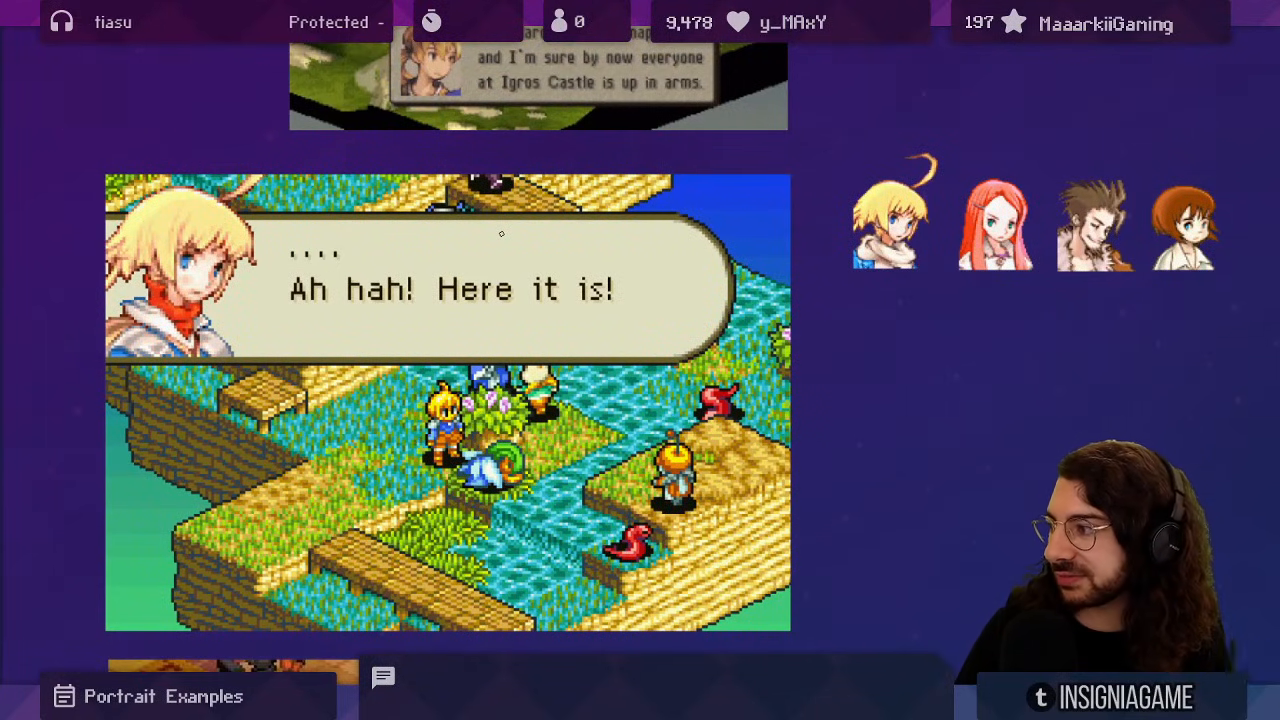
left_click_drag(261, 258, 267, 282)
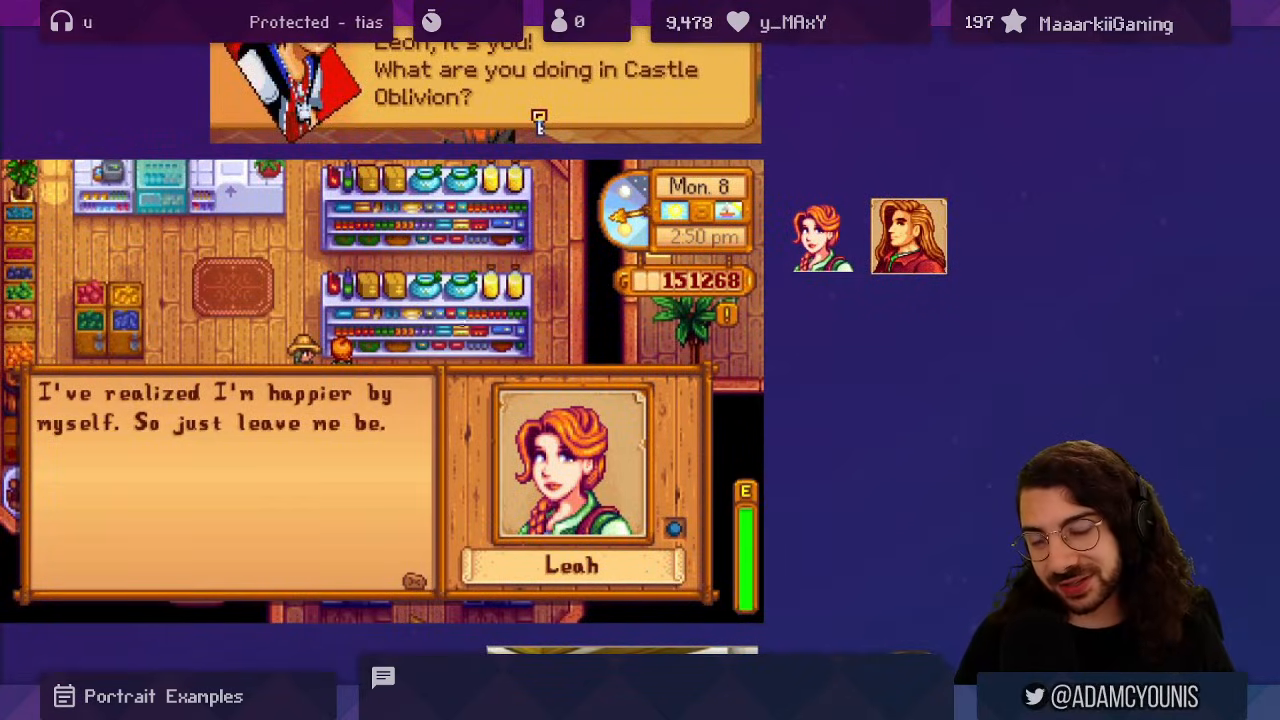
- Compare the separate Leah portrait with the long-haired man's profile portrait up close
scroll(547, 466, "up", 3)
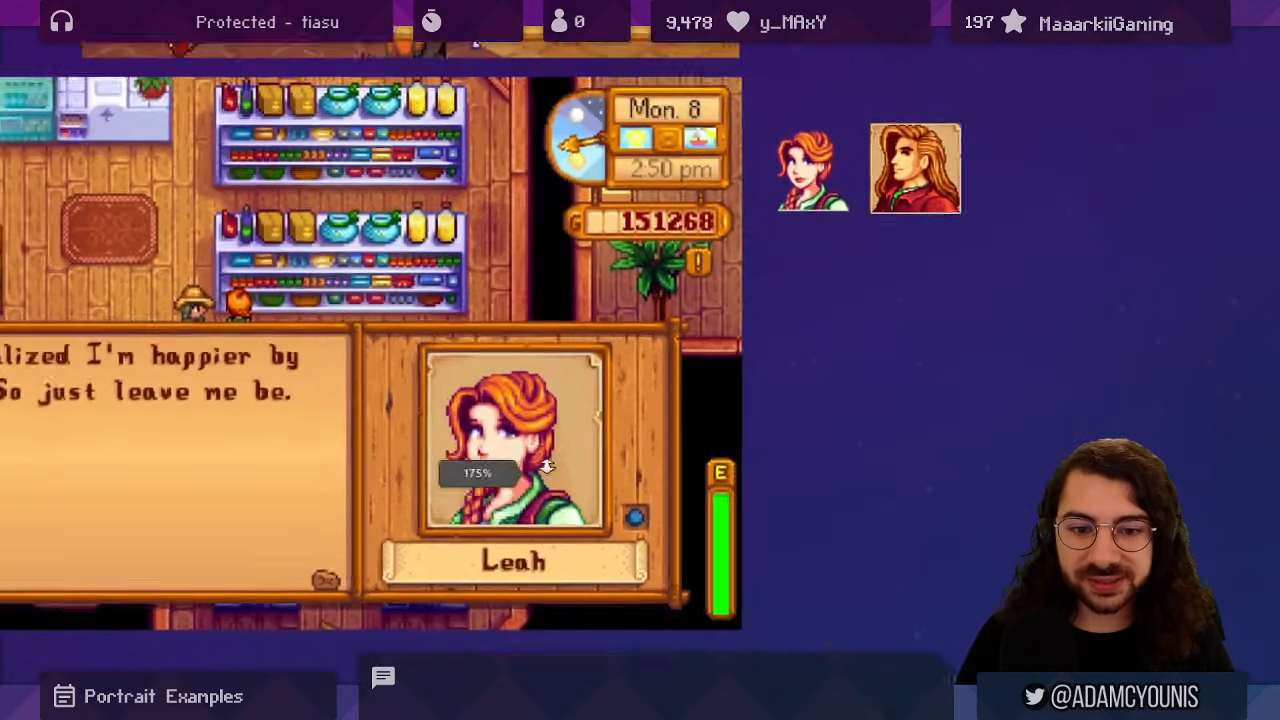
left_click_drag(547, 466, 547, 440)
left_click_drag(609, 360, 314, 517)
left_click_drag(616, 283, 643, 74)
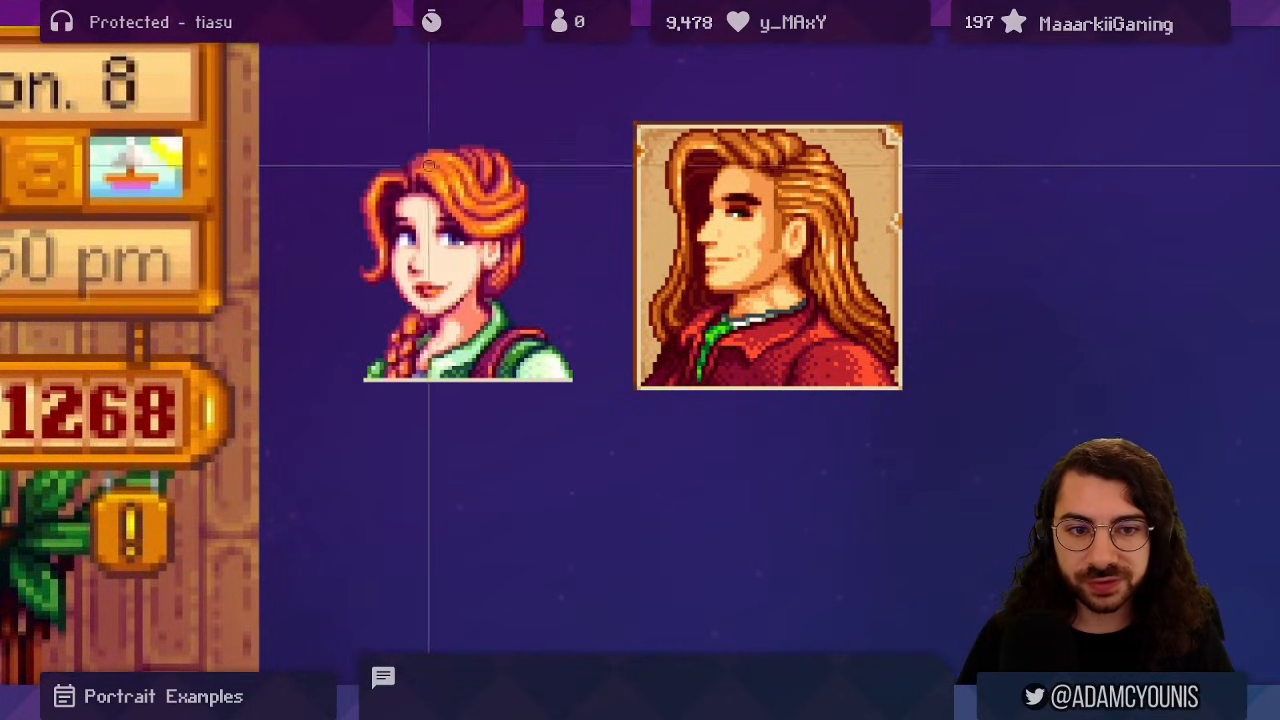
left_click_drag(778, 118, 758, 117)
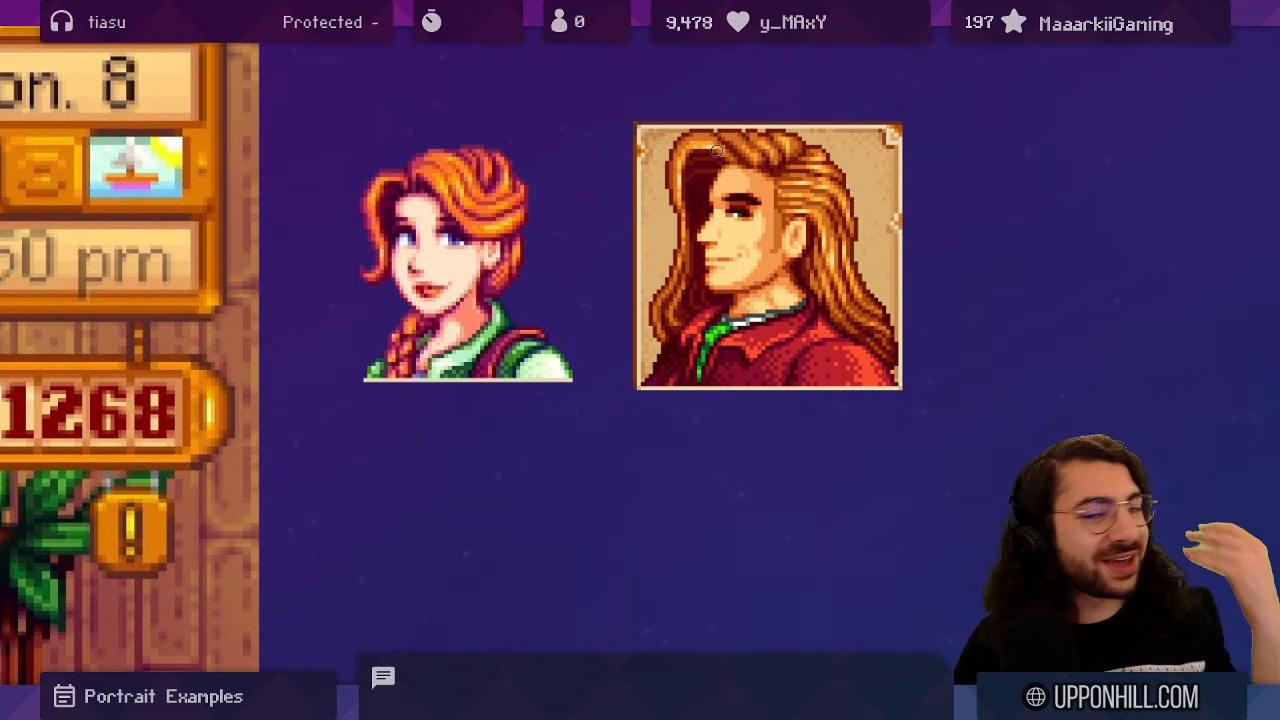
left_click_drag(557, 223, 790, 112)
left_click_drag(790, 112, 643, 249)
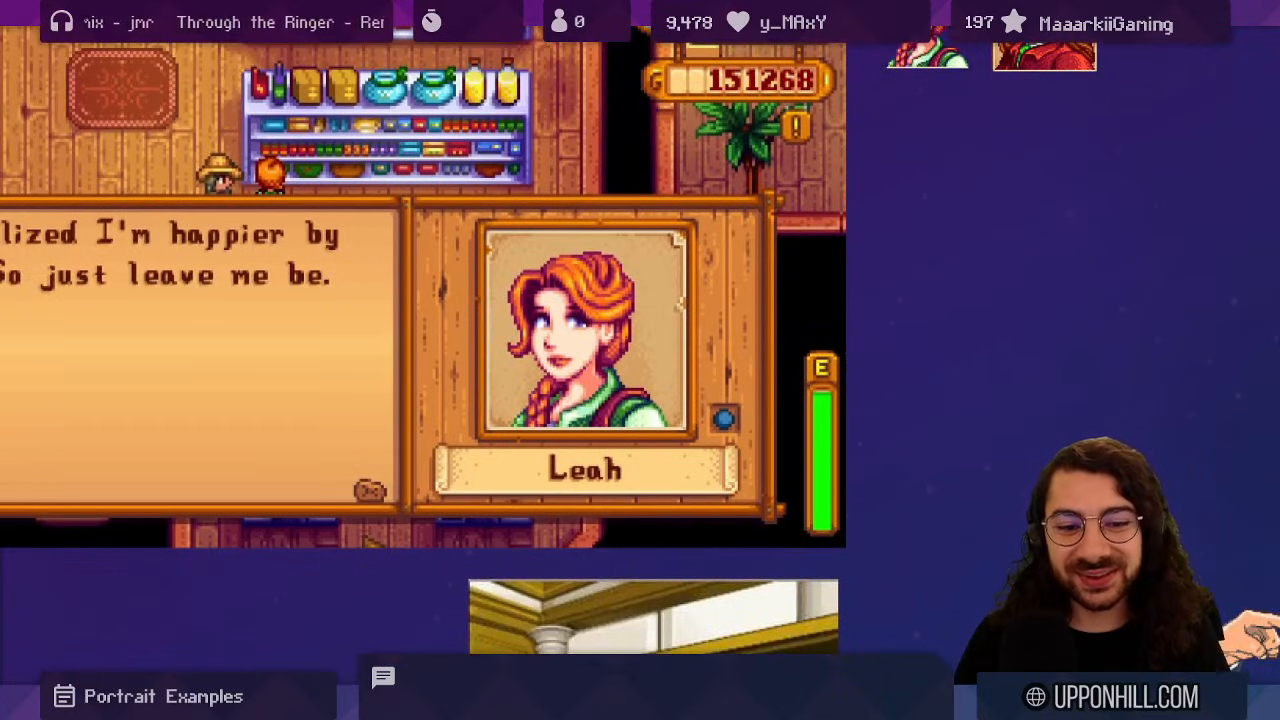
- Examine the courtroom portrait examples and the Berta cave dialogue scene with its row of separate character portraits
left_click_drag(552, 398, 594, 306)
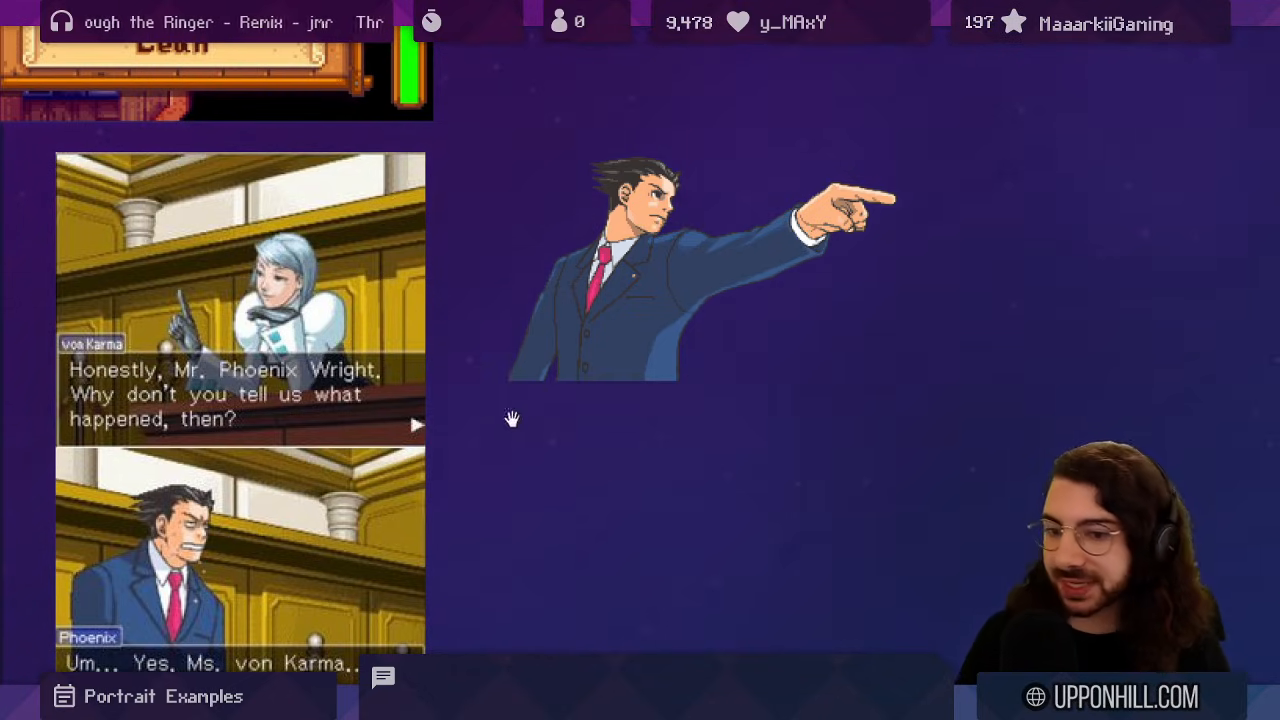
left_click_drag(436, 518, 588, 242)
left_click_drag(498, 459, 606, 198)
scroll(620, 206, "down", 2)
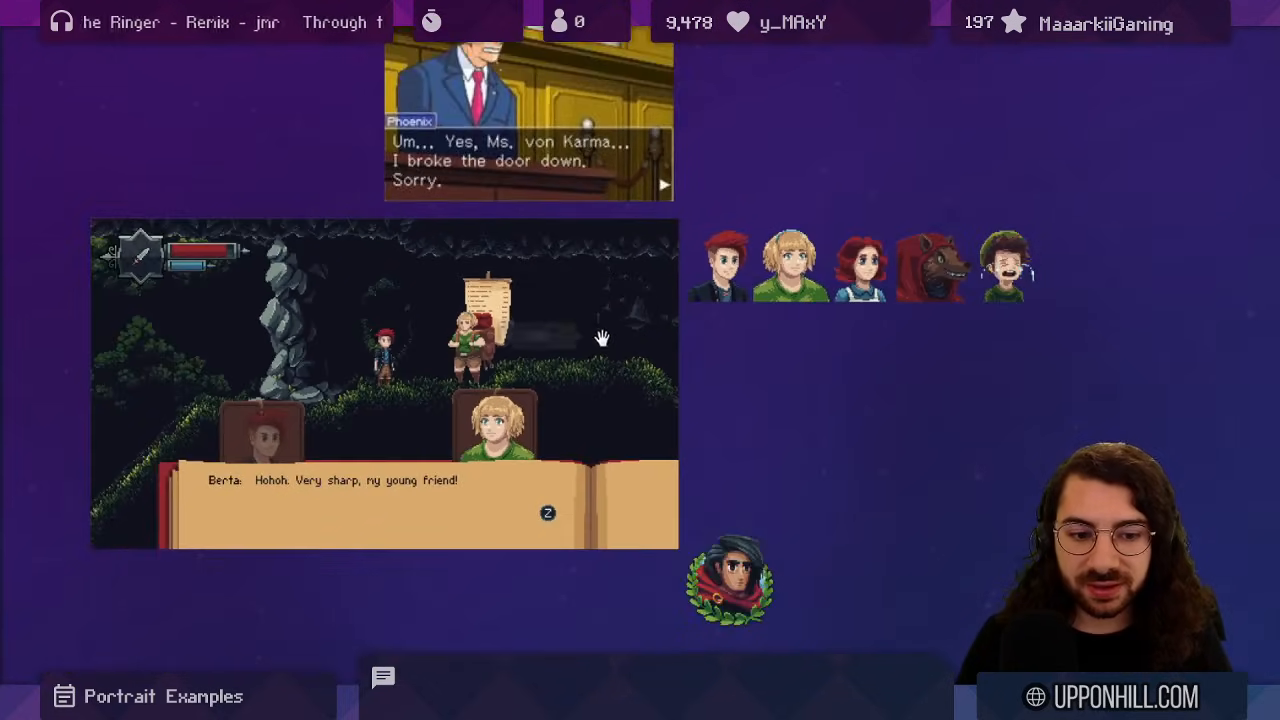
left_click_drag(600, 337, 565, 283)
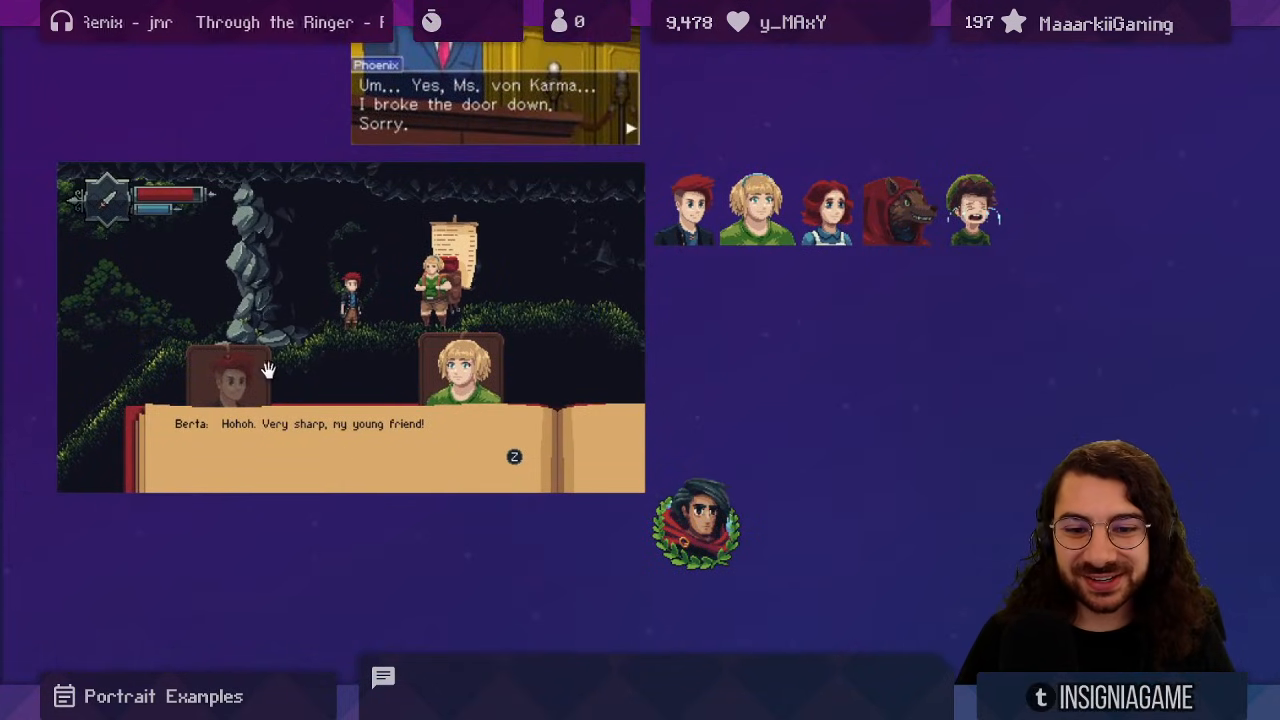
scroll(266, 366, "up", 4)
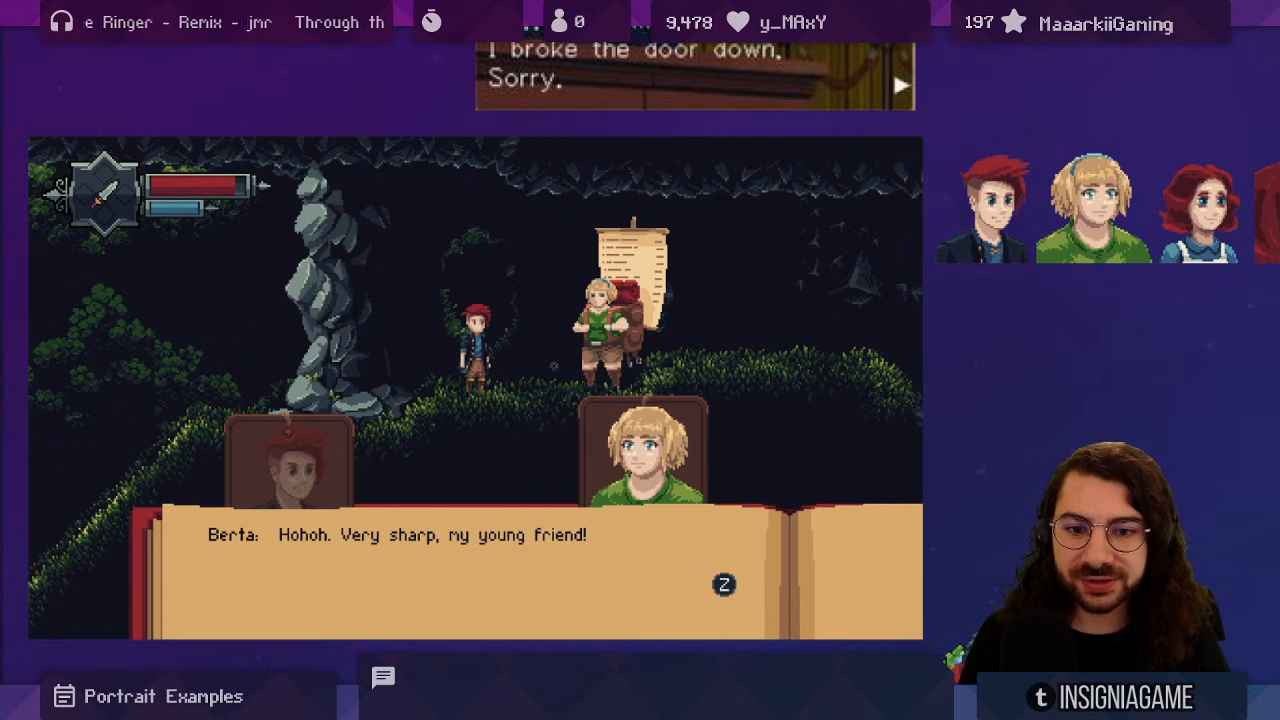
left_click_drag(553, 366, 542, 357)
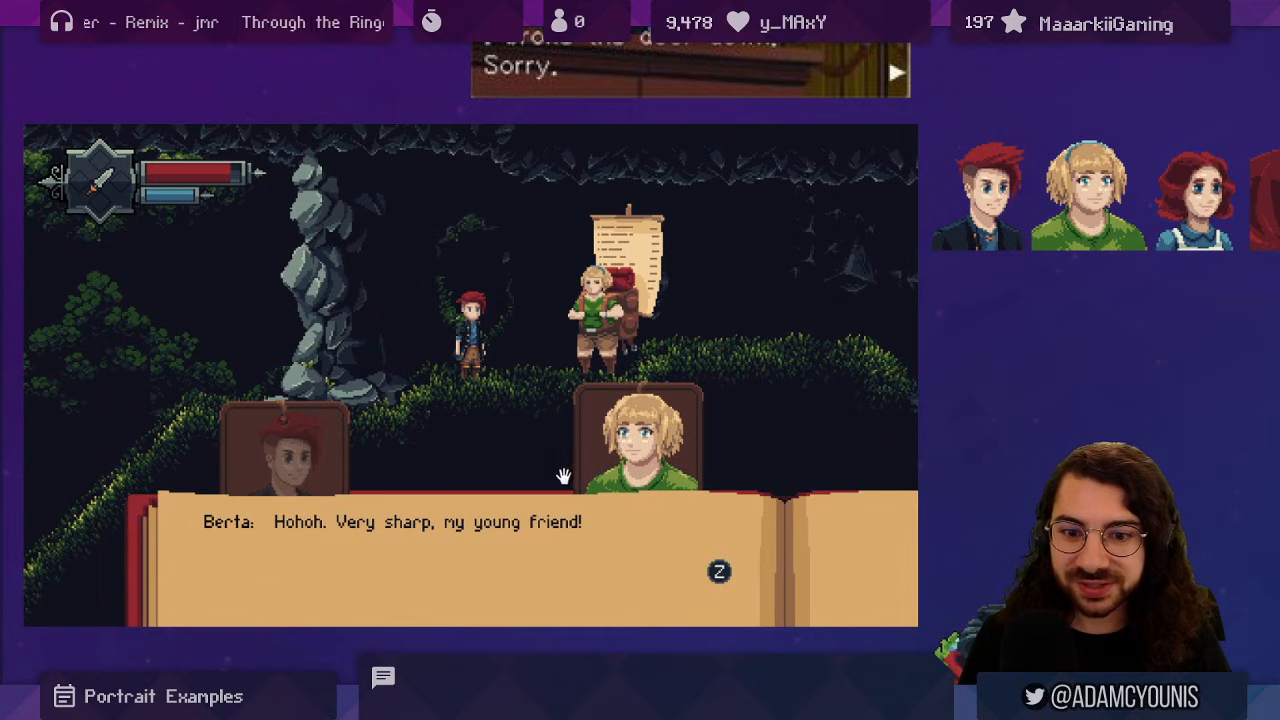
left_click_drag(564, 474, 559, 434)
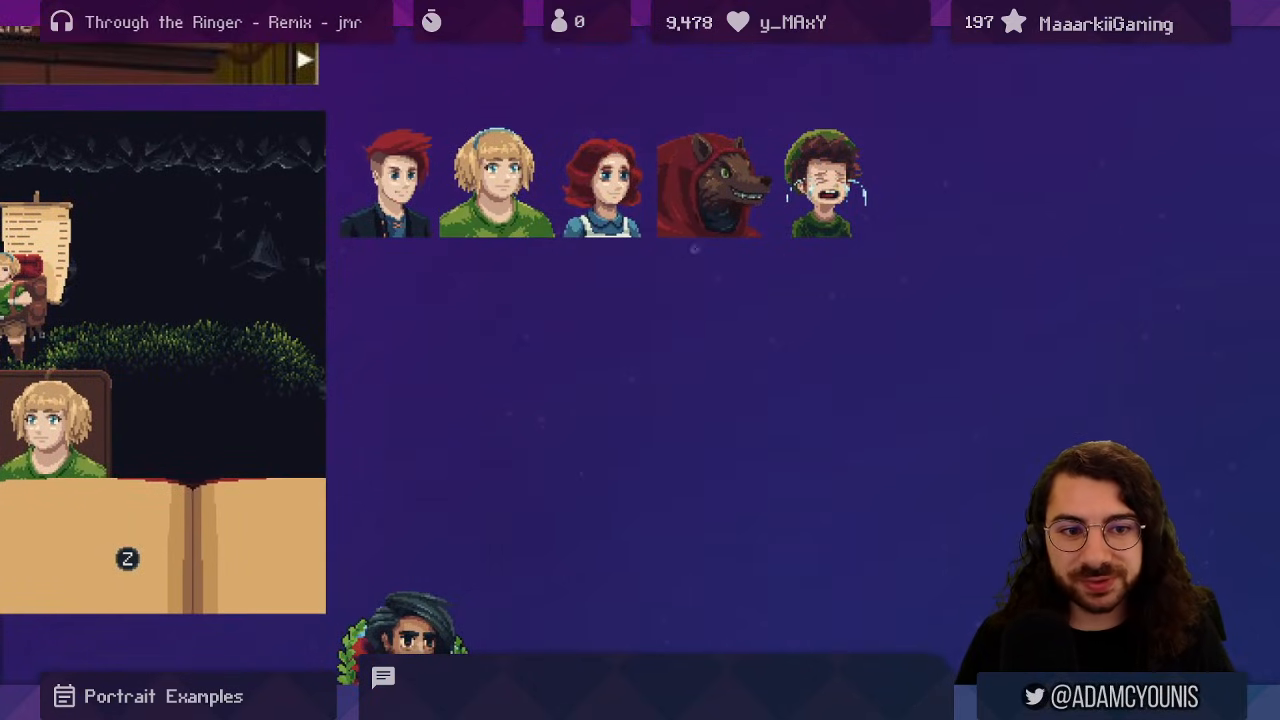
- Trace a curve around the laurel wreath of the red-cloaked character's portrait, and undo it
scroll(526, 443, "up", 8)
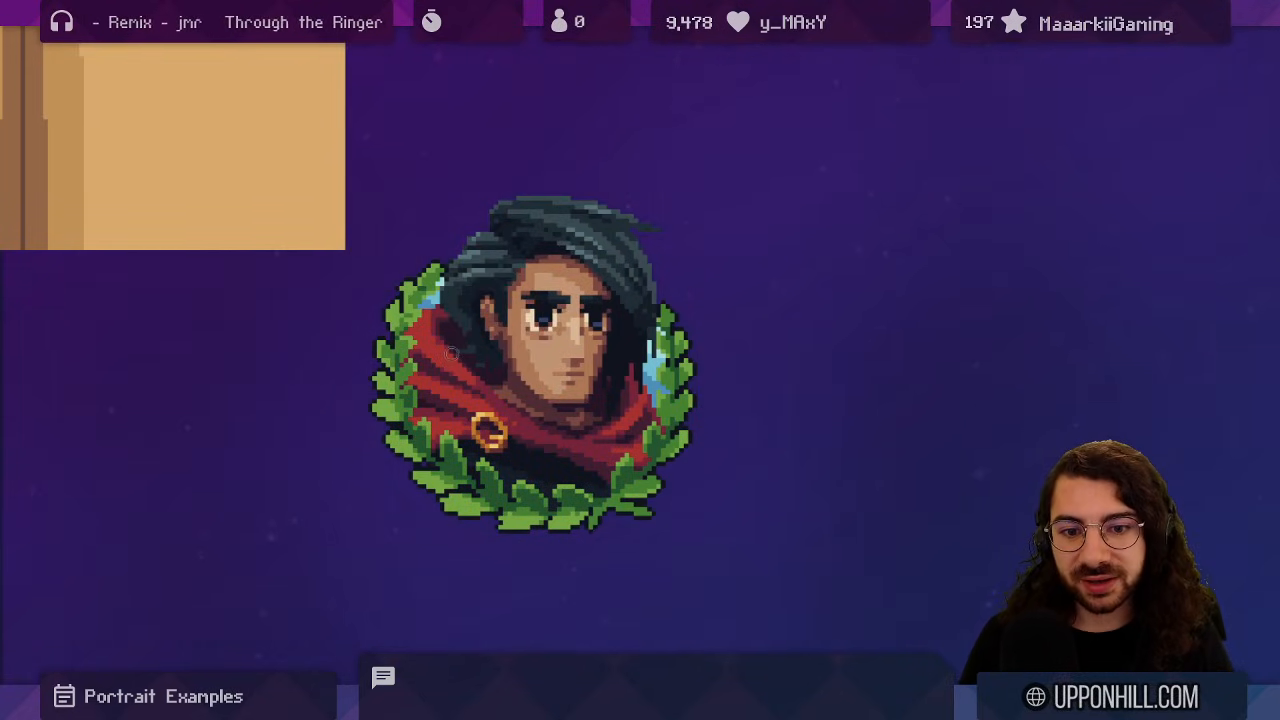
mouse_move(418, 259)
left_mouse_down()
mouse_move(357, 310)
mouse_move(438, 524)
mouse_move(757, 451)
mouse_move(686, 298)
left_mouse_up()
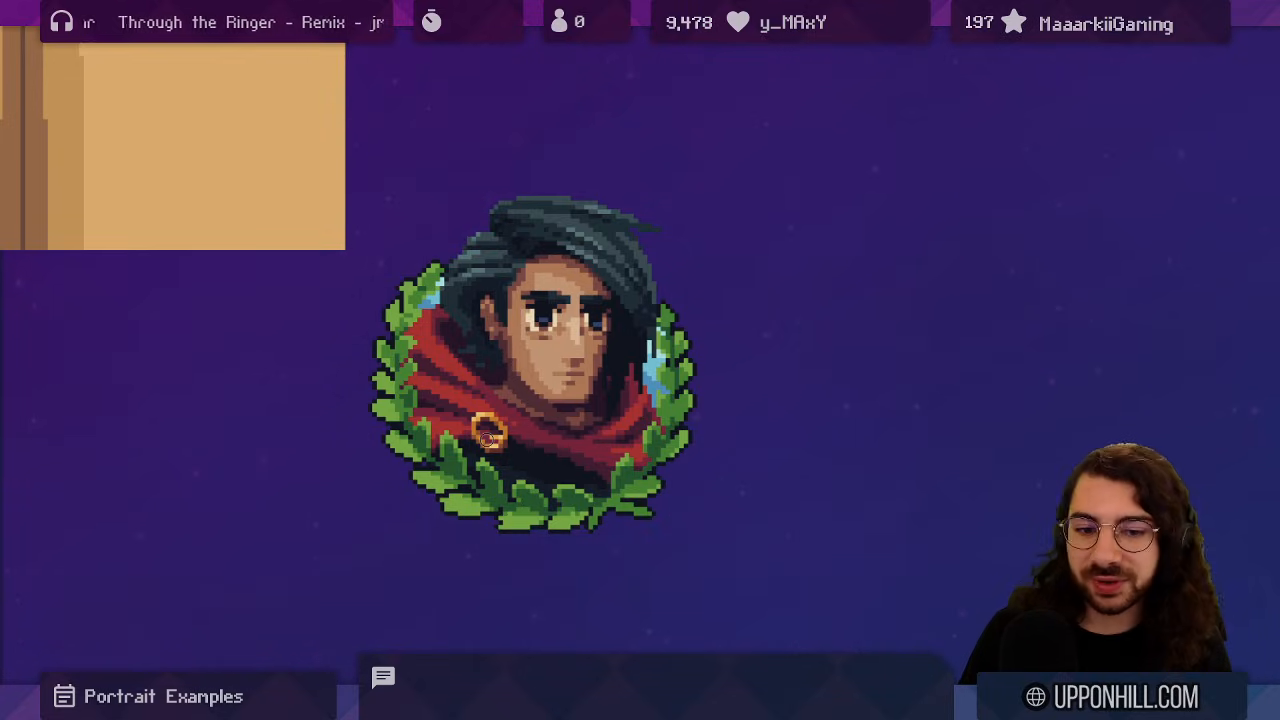
mouse_move(410, 258)
left_mouse_down()
mouse_move(461, 529)
mouse_move(677, 312)
left_mouse_up()
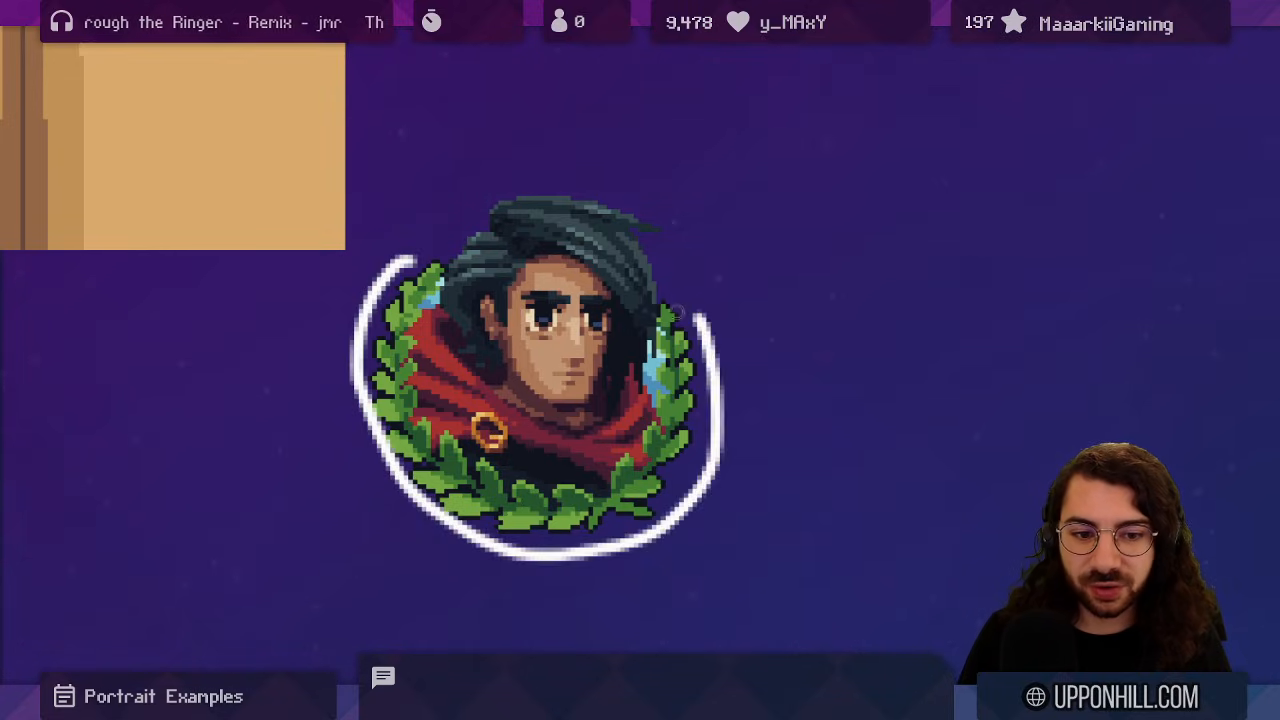
left_click_drag(526, 401, 544, 444)
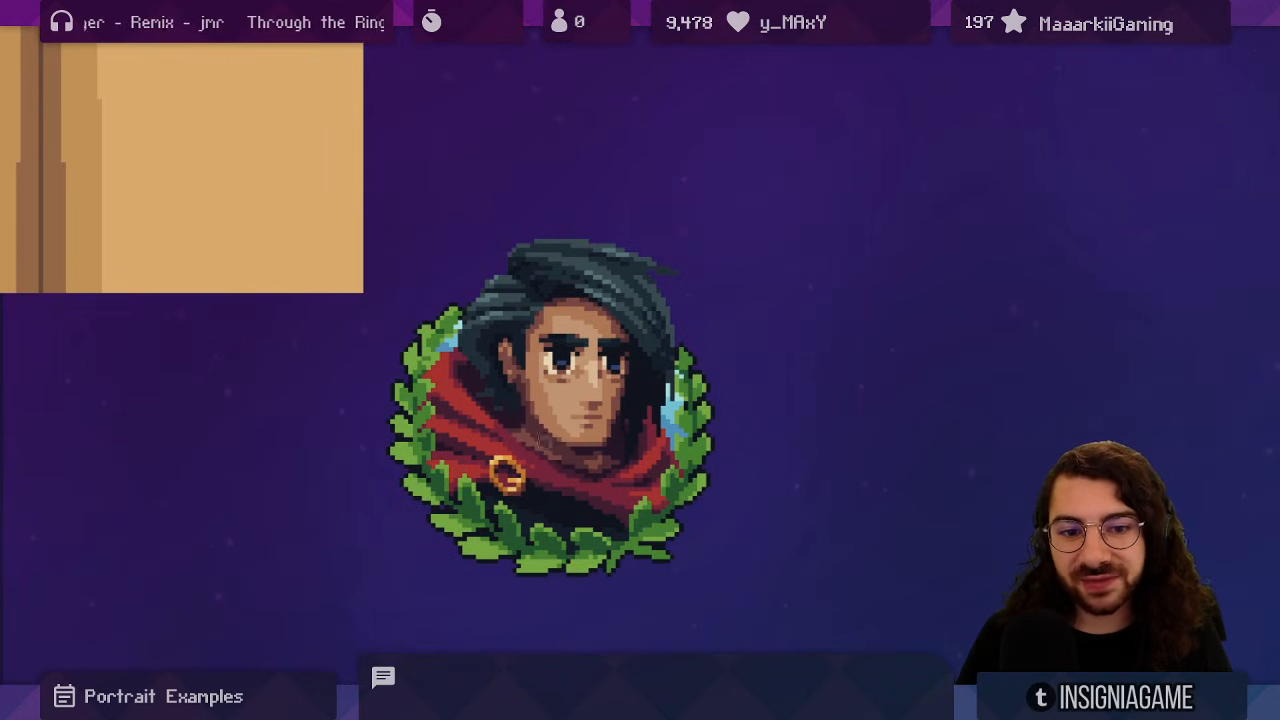
- Return to the Castle Oblivion and Leah dialogue examples to compare their portrait framing
scroll(610, 230, "down", 5)
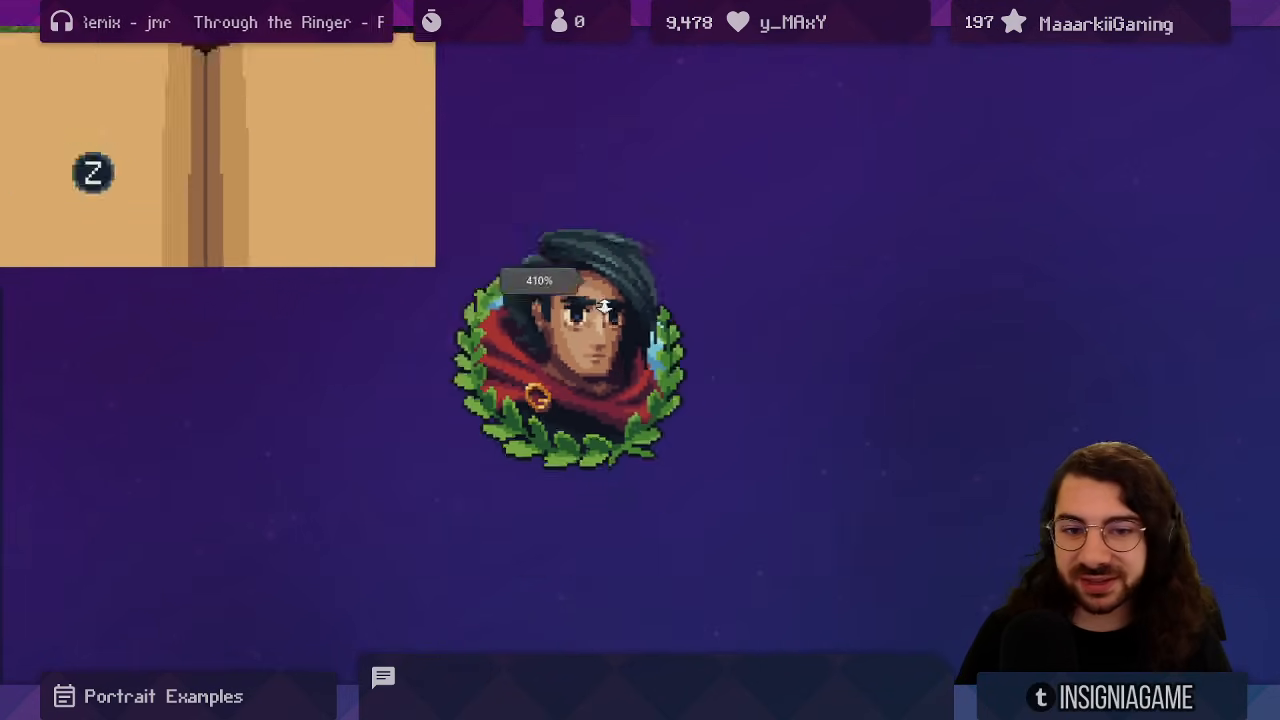
left_click_drag(547, 60, 566, 400)
left_click_drag(545, 150, 587, 555)
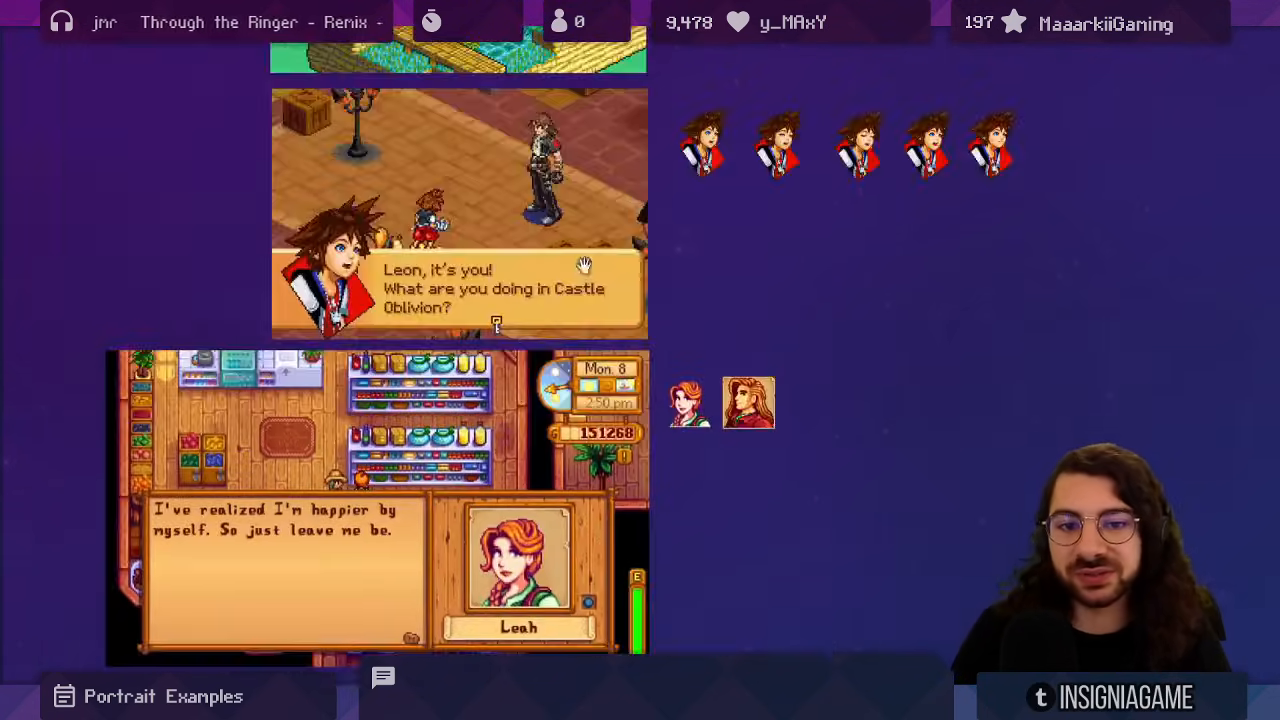
- Compare the Castle Oblivion dialogue portrait with the "Ah hah! Here it is!" dialogue portrait above it
scroll(583, 266, "down", 5)
left_click_drag(580, 269, 546, 450)
scroll(475, 300, "up", 3)
scroll(480, 380, "up", 1)
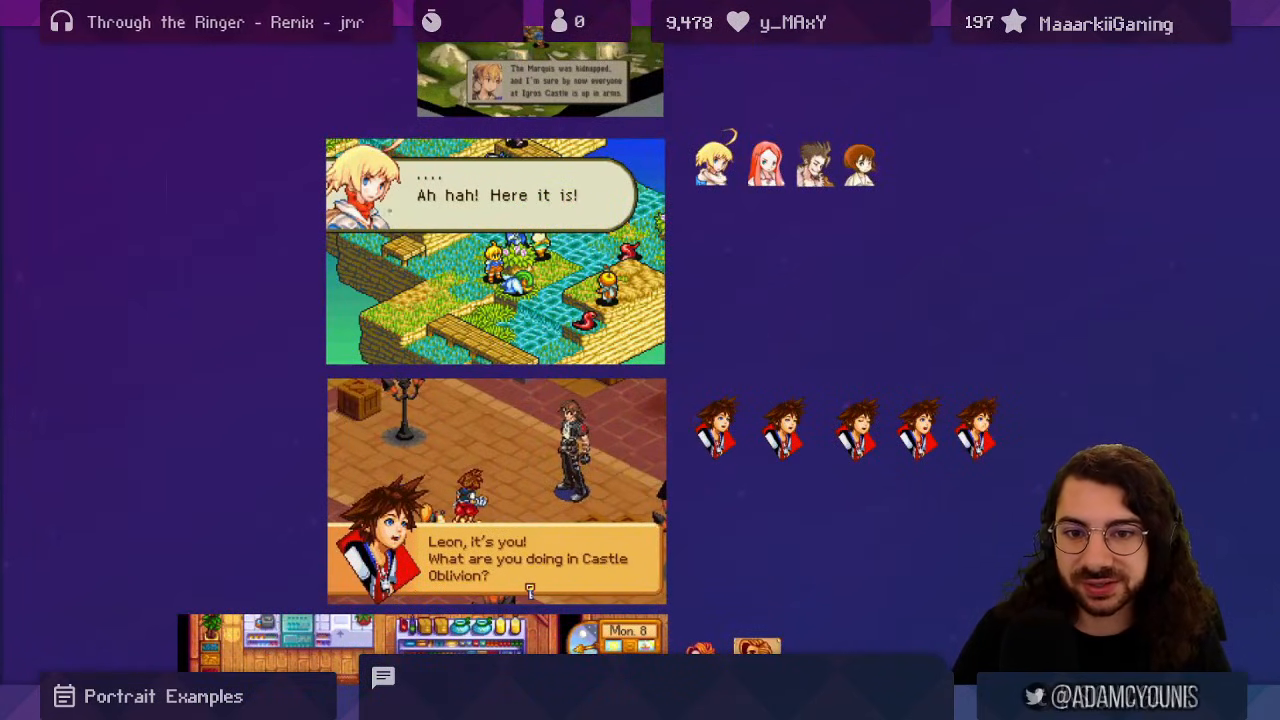
left_click_drag(530, 591, 427, 719)
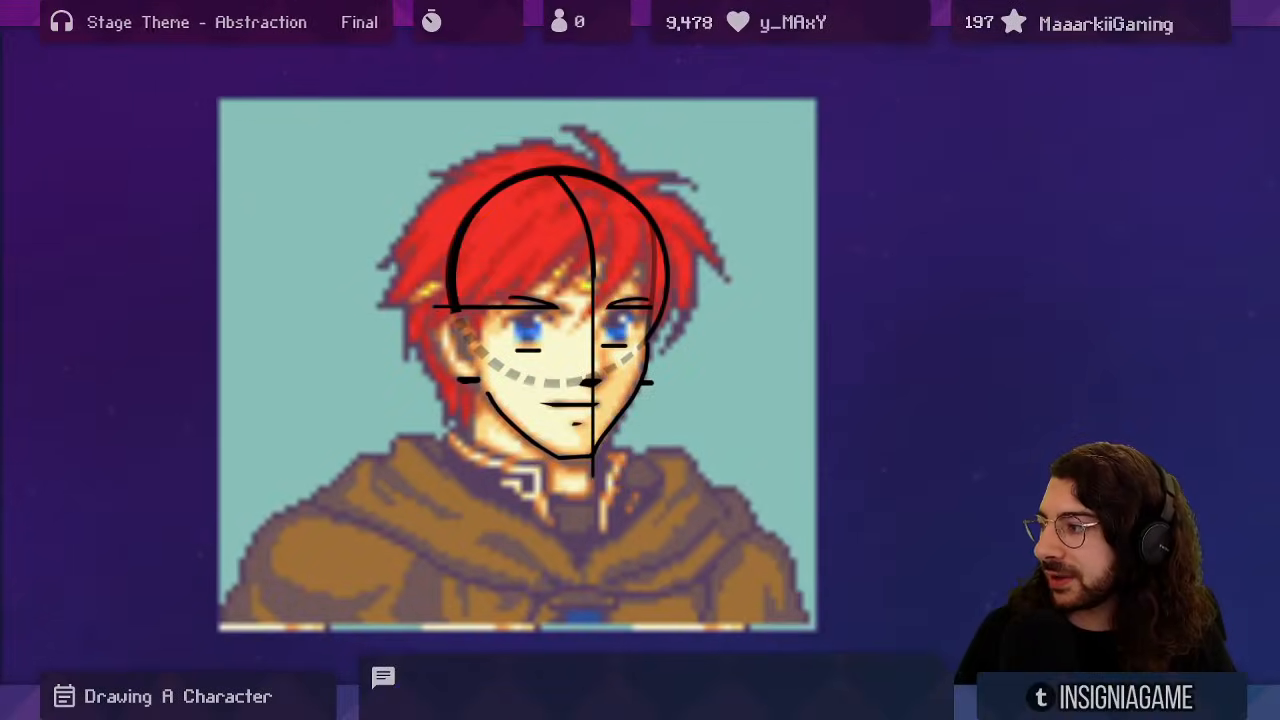
- Mark the ear's height and the brow line across the red-haired character's portrait, and undo the marks
left_click_drag(656, 150, 716, 129)
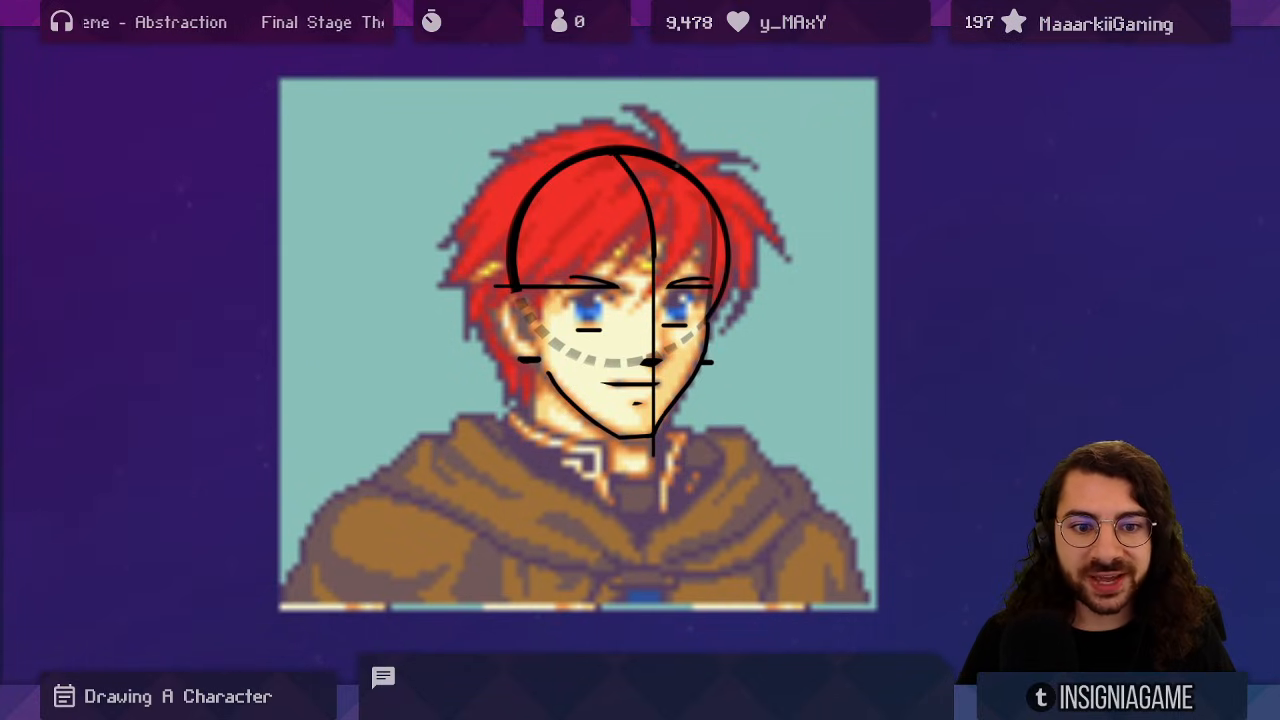
left_click_drag(740, 242, 682, 248)
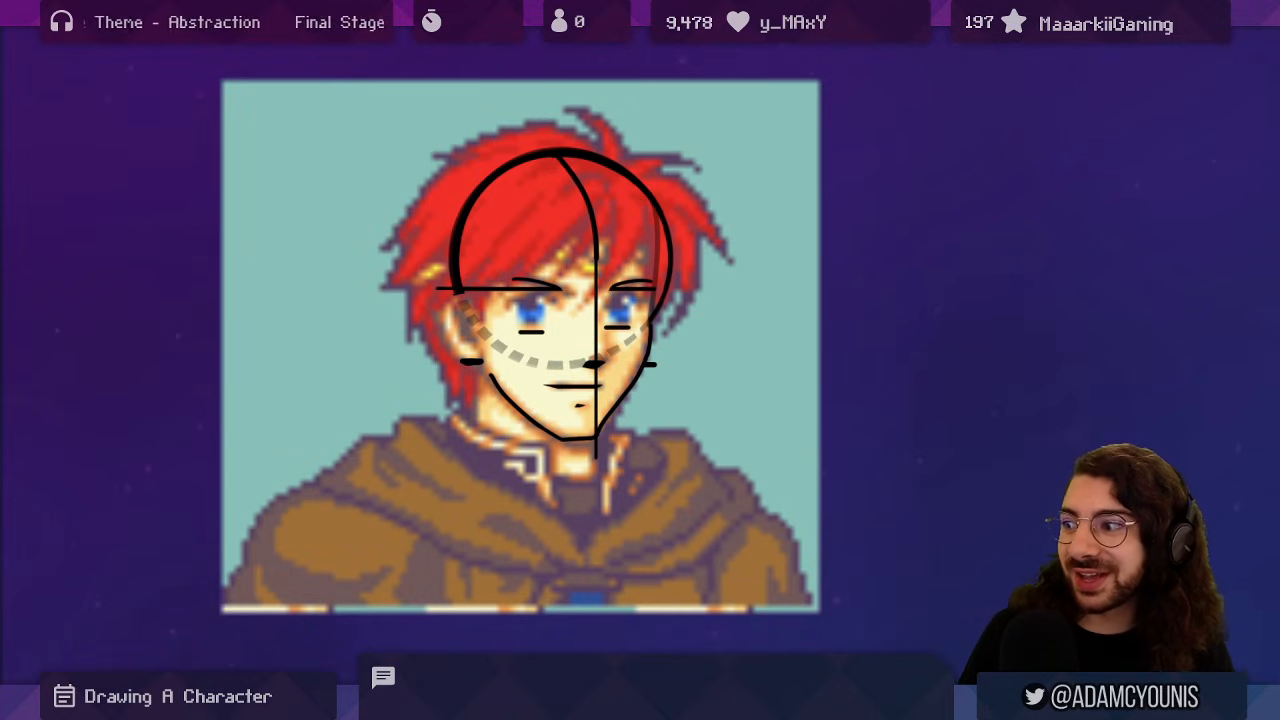
left_click_drag(604, 292, 630, 277)
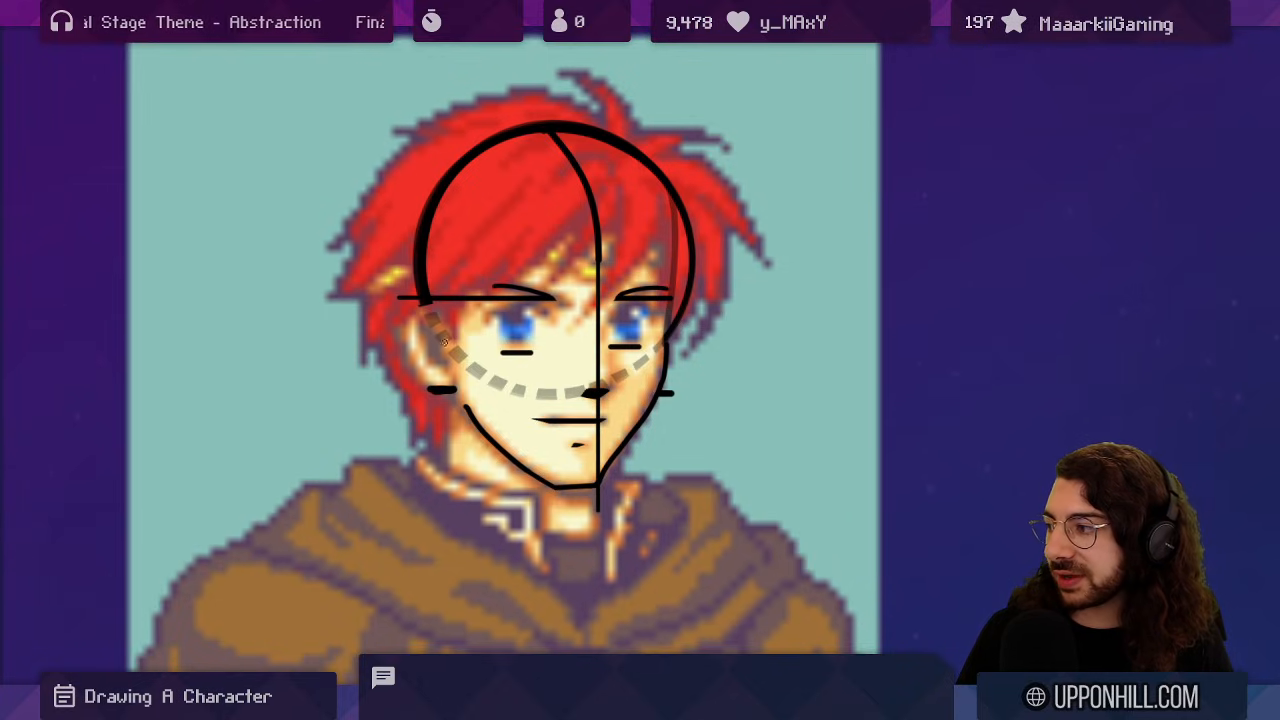
mouse_move(389, 393)
left_mouse_down()
mouse_move(388, 313)
mouse_move(672, 300)
left_mouse_up()
key("ctrl+z")
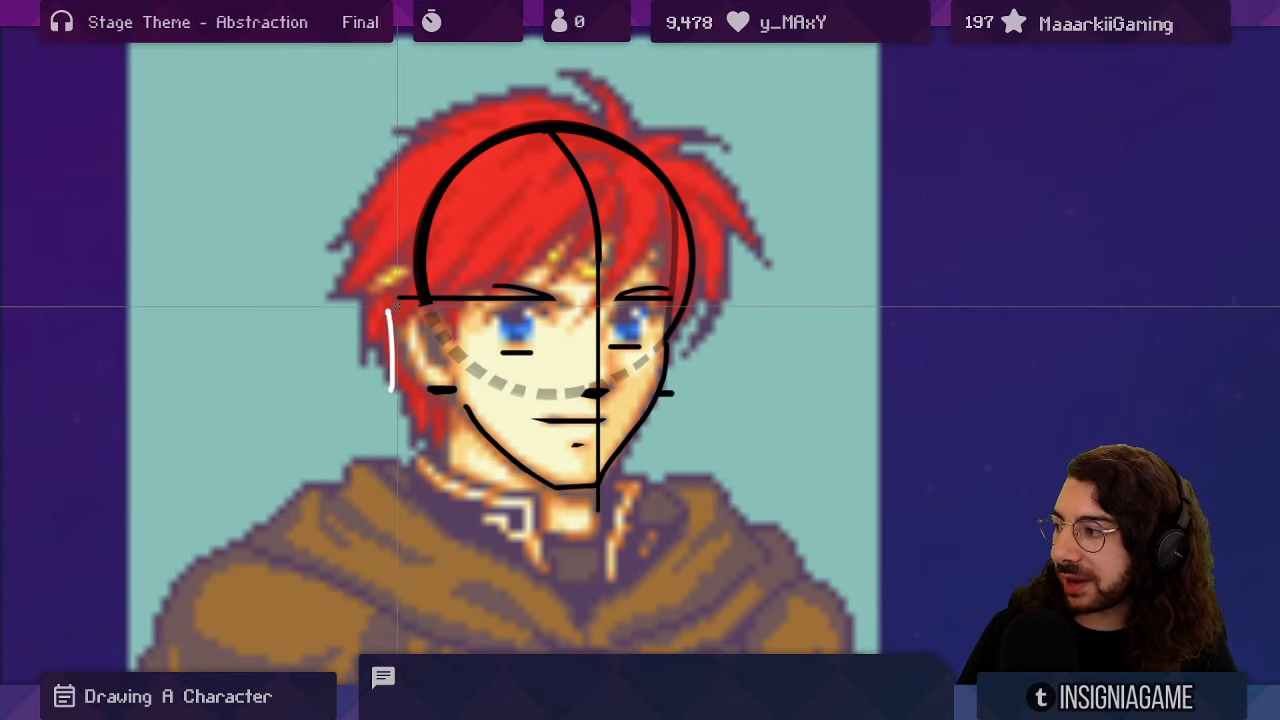
left_click_drag(390, 303, 684, 302)
key("ctrl+z")
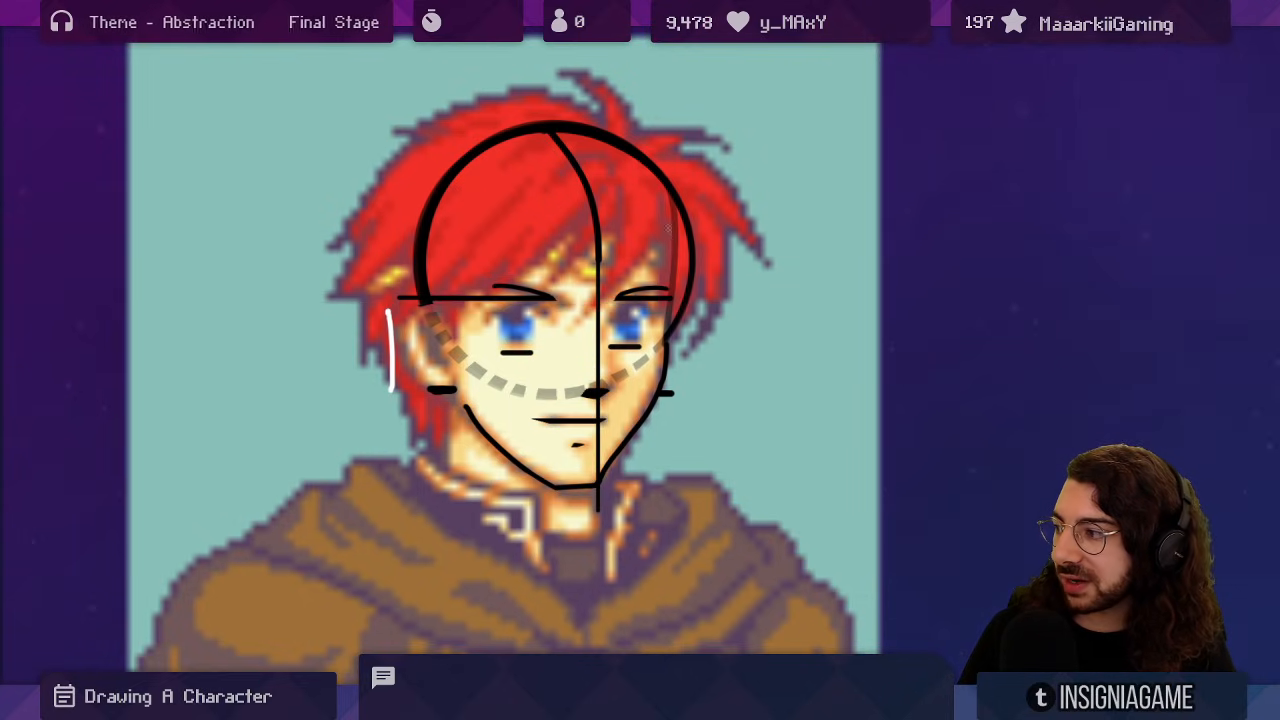
key("ctrl+z")
- Mark the nose-to-mouth spacing and the chin on the red-haired character's face, and undo the marks
scroll(590, 388, "down", 1)
scroll(603, 381, "up", 2)
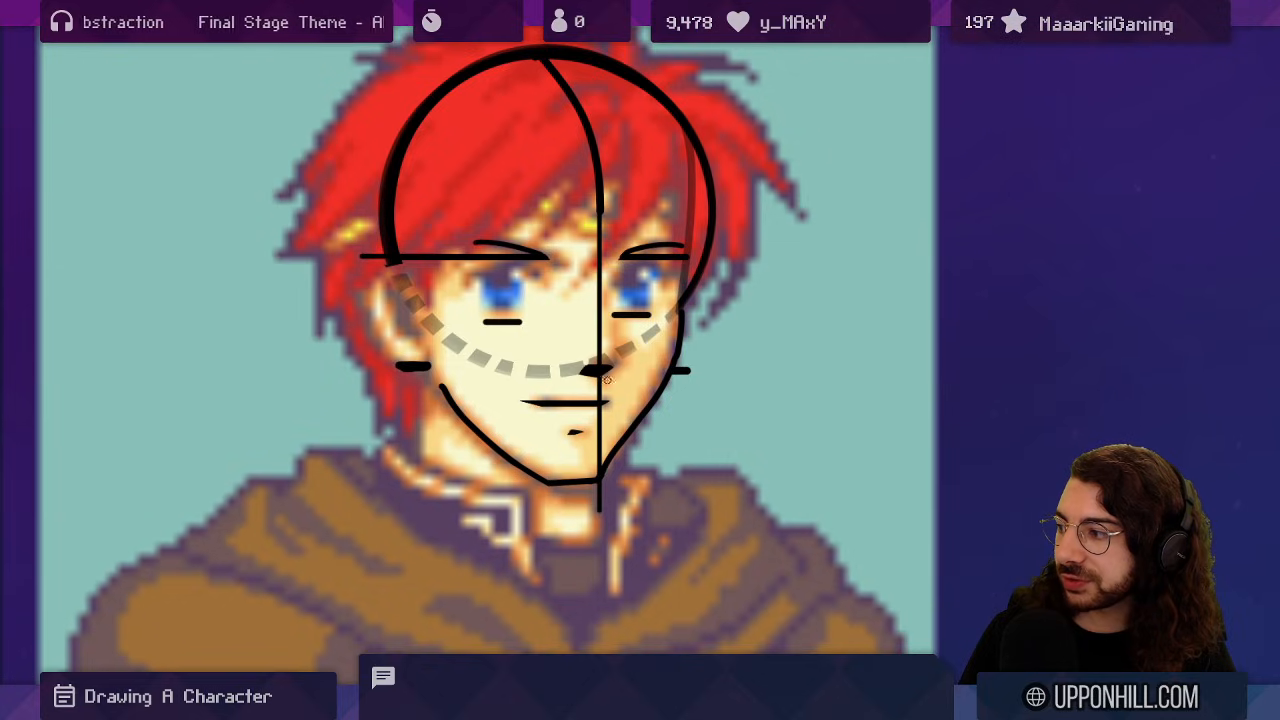
left_click_drag(620, 374, 614, 429)
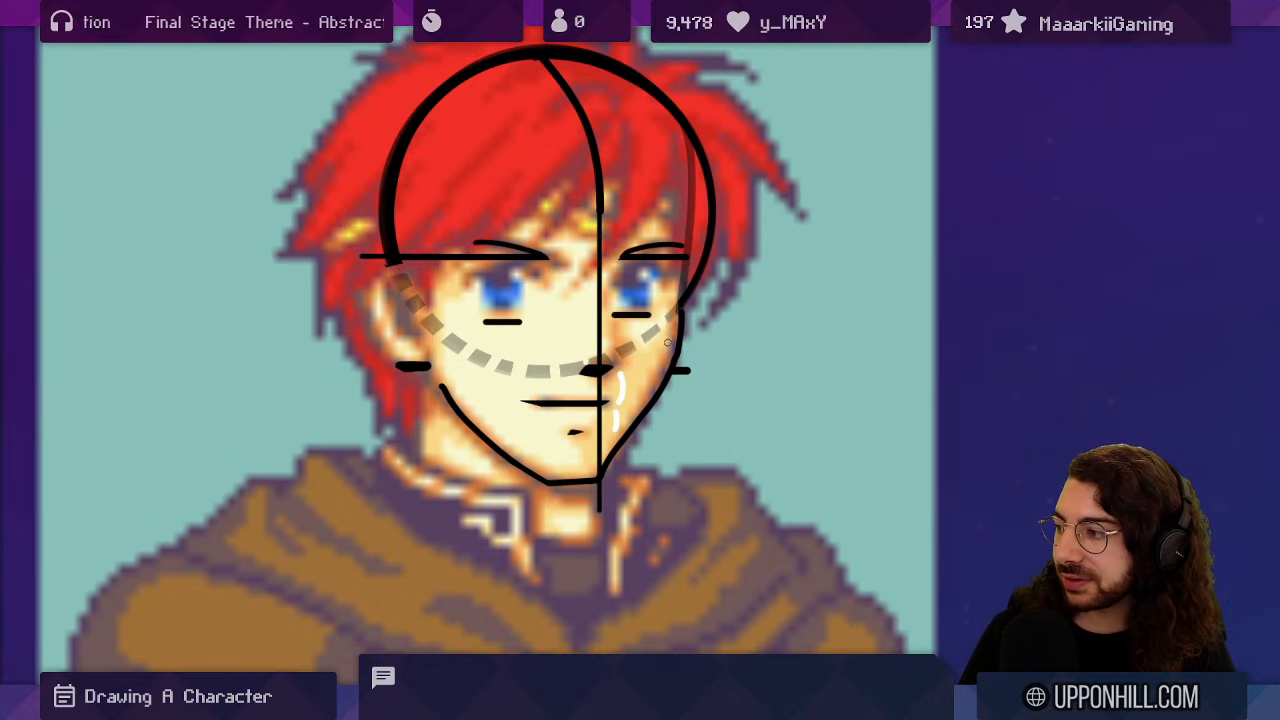
key("ctrl+z")
key("ctrl+z")
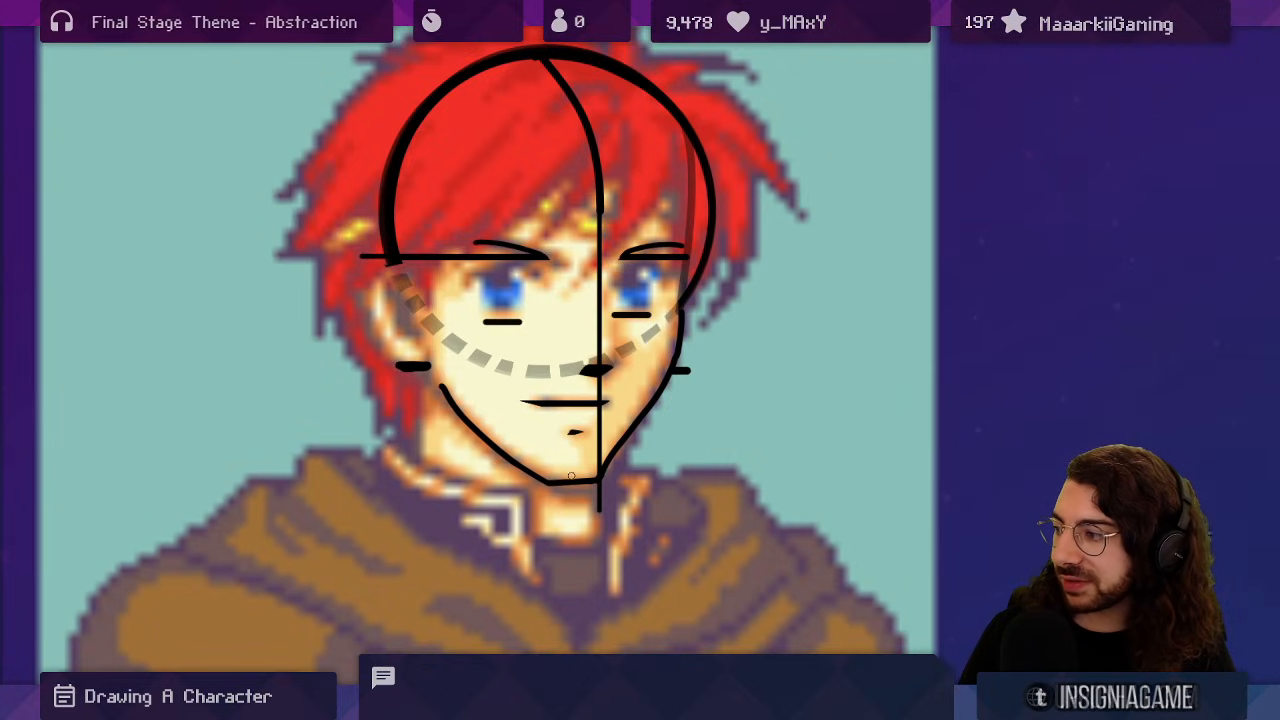
left_click_drag(572, 456, 572, 472)
key("ctrl+z")
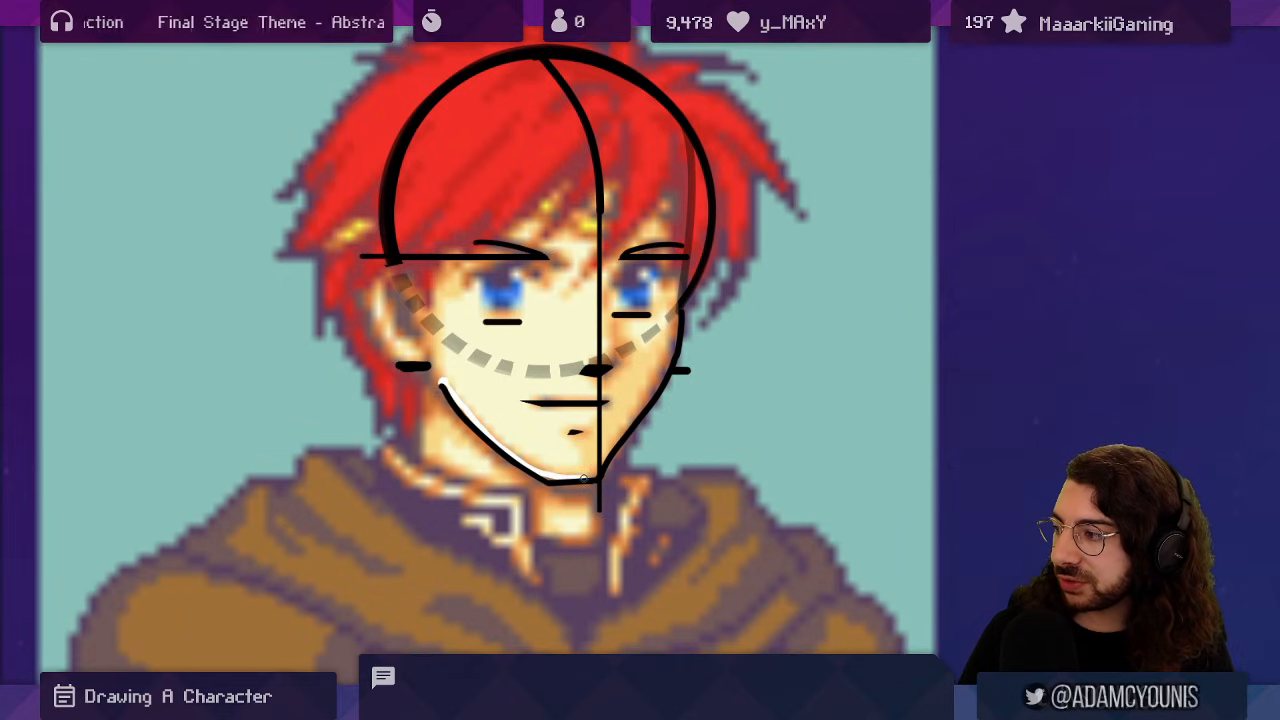
- Trace the jawline and a horizontal guide from the far cheek to the ear on the red-haired portrait, and undo them
mouse_move(575, 487)
left_mouse_down()
mouse_move(642, 434)
mouse_move(678, 298)
mouse_move(683, 308)
mouse_move(380, 309)
left_mouse_up()
key("ctrl+z")
key("ctrl+z")
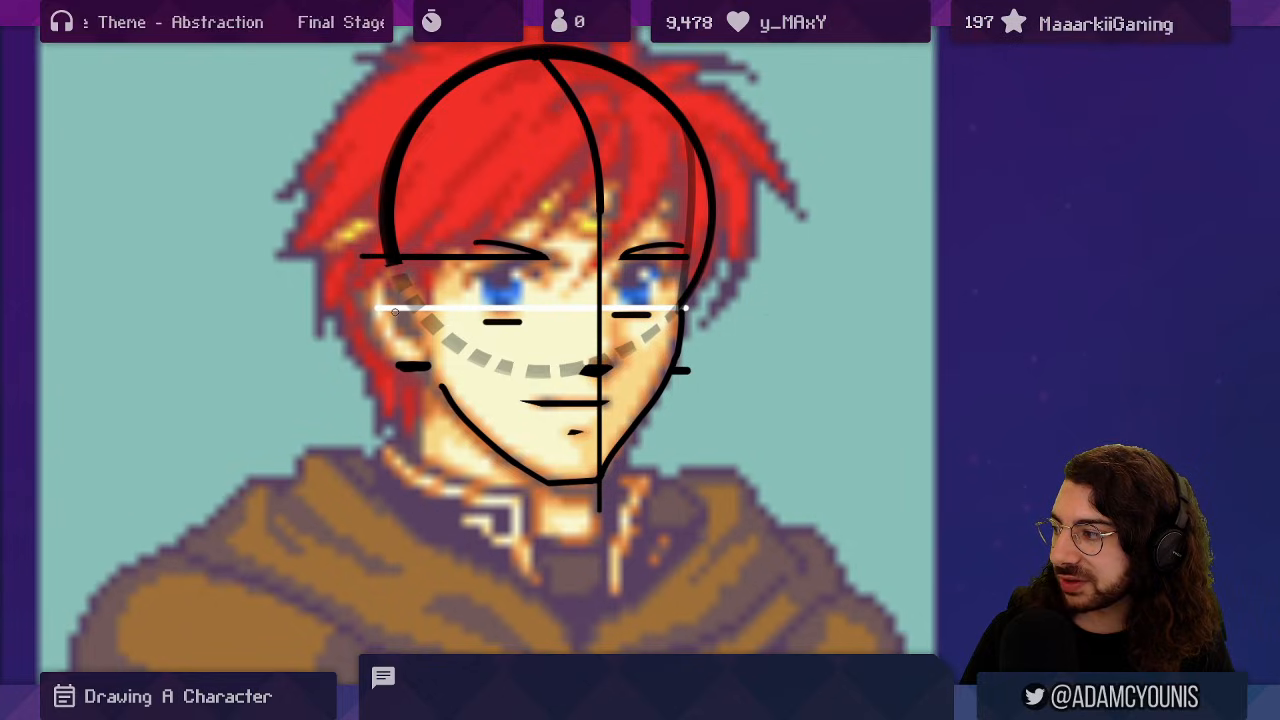
key("ctrl+z")
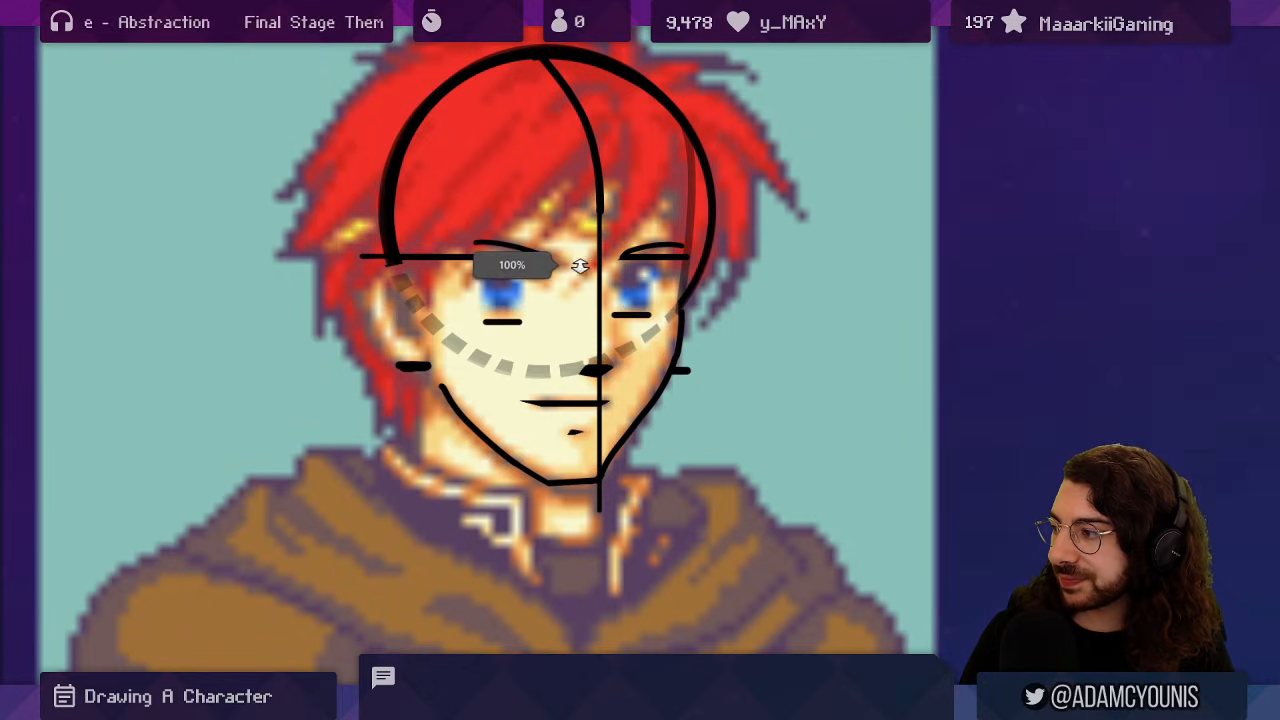
- Go to the seven-stage head drawing sequence and examine the plain circle and the stage adding ear and jaw
scroll(625, 230, "down", 3)
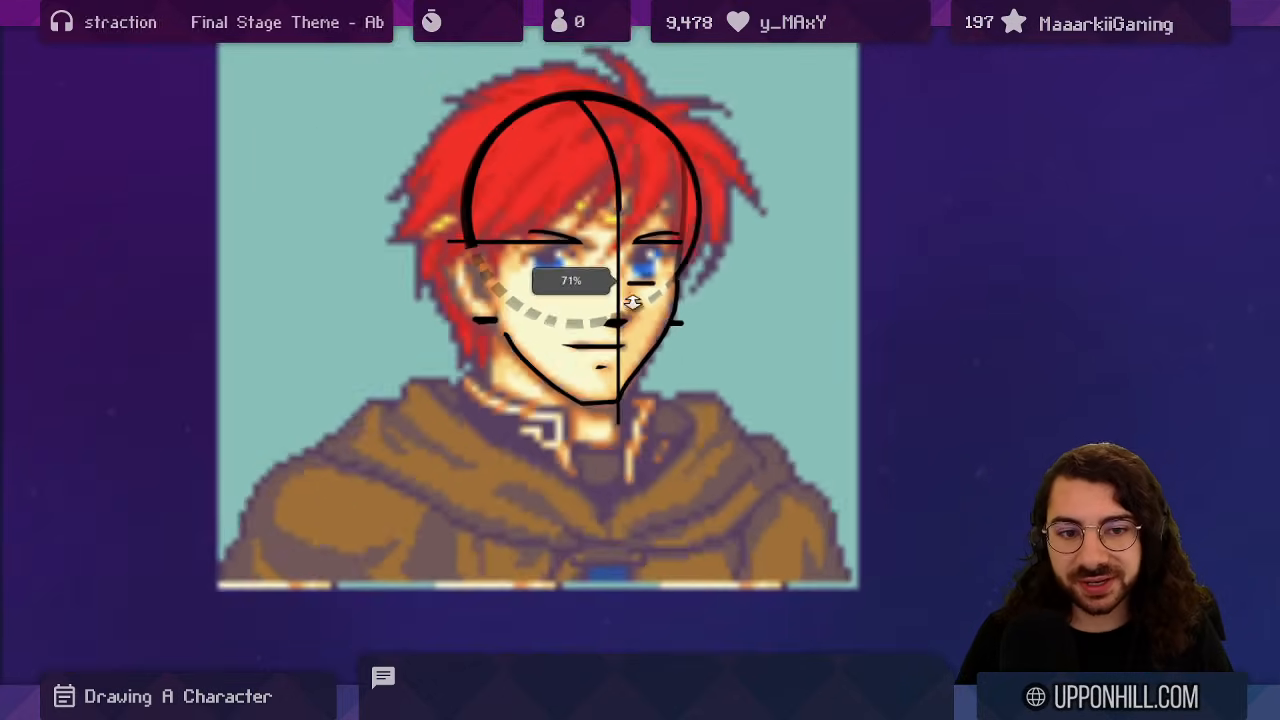
left_click_drag(664, 320, 656, 342)
mouse_move(928, 263)
left_mouse_down()
mouse_move(343, 317)
mouse_move(364, 260)
left_mouse_up()
left_click_drag(601, 329, 293, 304)
mouse_move(535, 304)
left_mouse_down()
mouse_move(586, 309)
mouse_move(382, 313)
left_mouse_up()
scroll(382, 313, "down", 4)
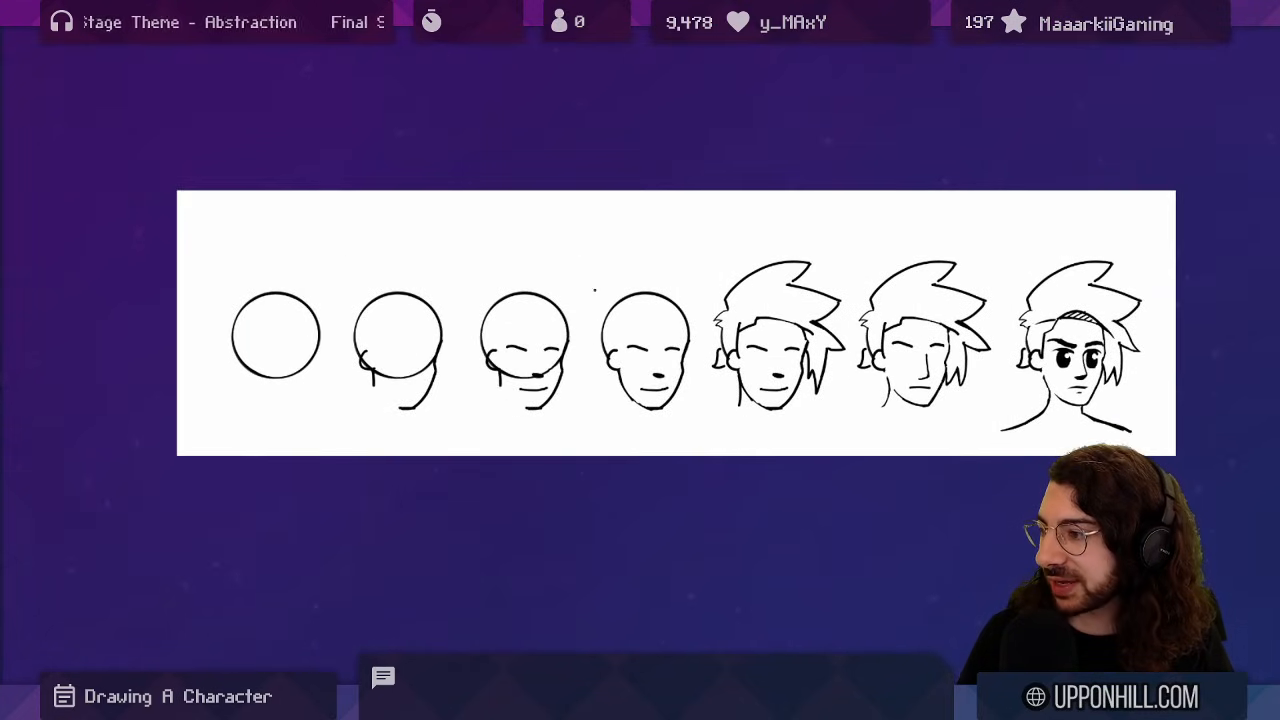
scroll(410, 334, "up", 5)
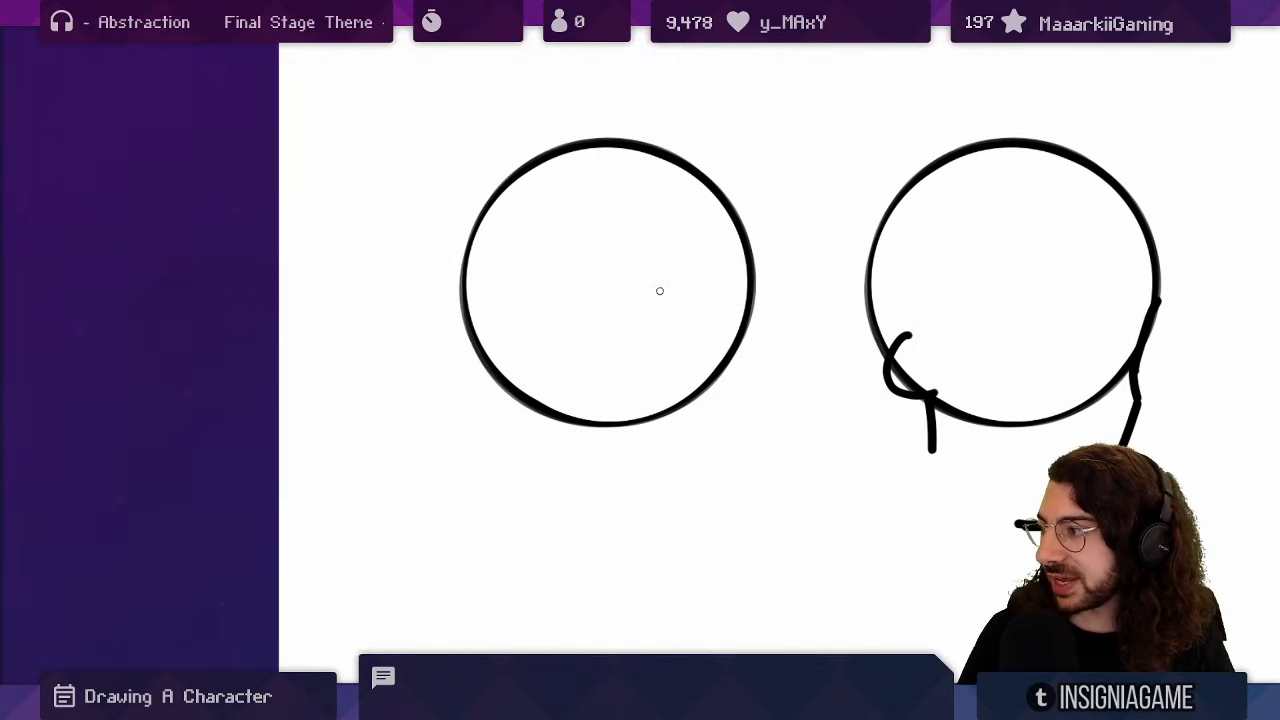
left_click_drag(685, 308, 677, 289)
left_click_drag(794, 254, 530, 257)
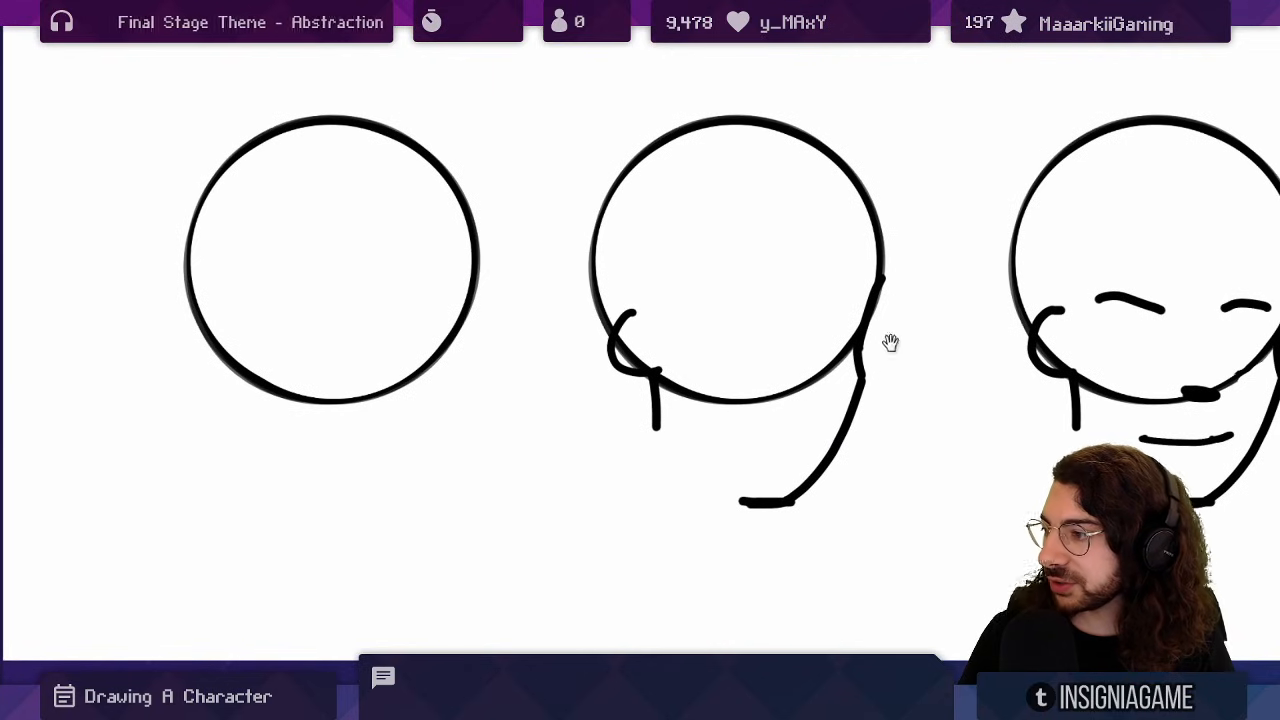
left_click_drag(889, 343, 603, 320)
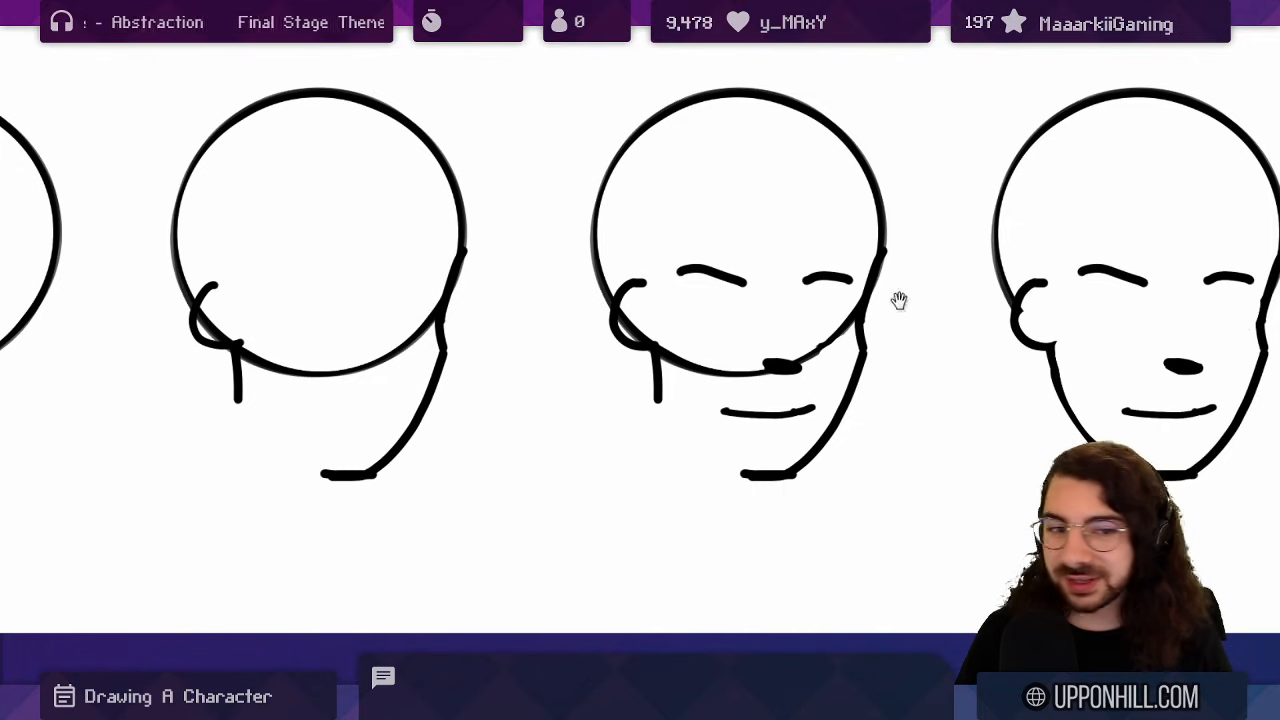
- Compare the middle stages of the sequence, from the bald head with simple features to the heads with spiky hair
left_click_drag(978, 279, 495, 281)
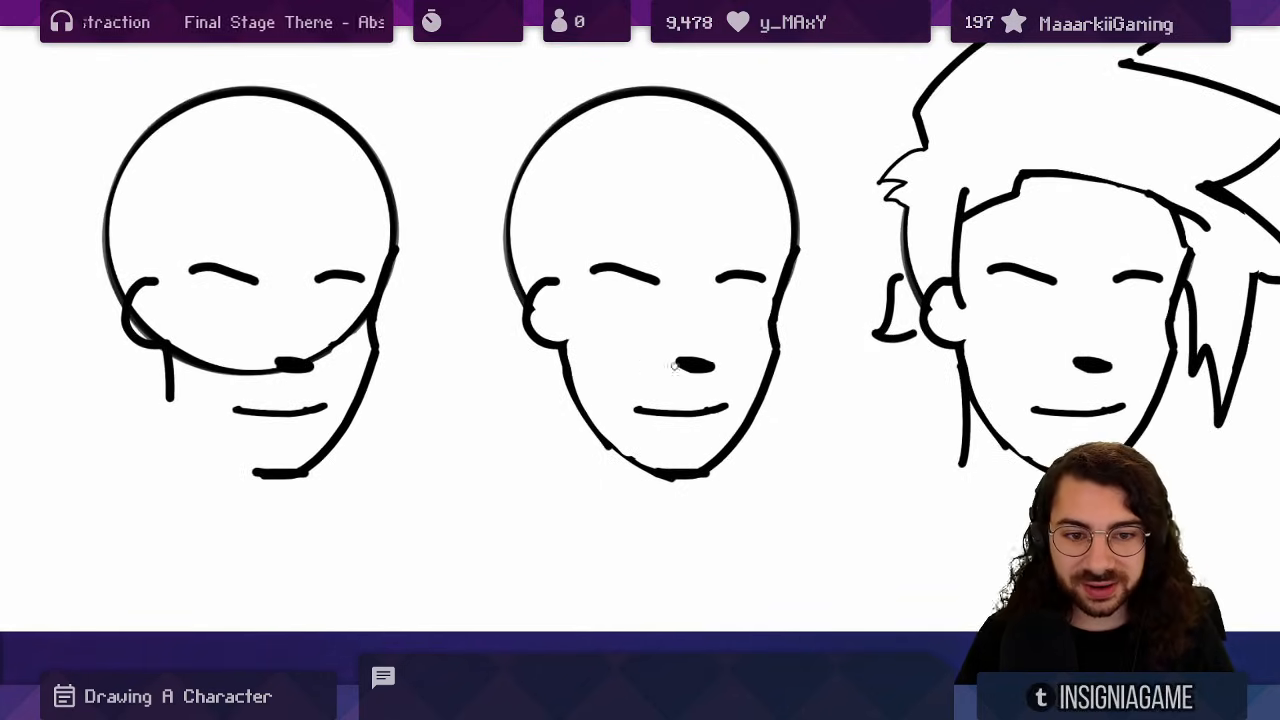
left_click_drag(671, 360, 630, 358)
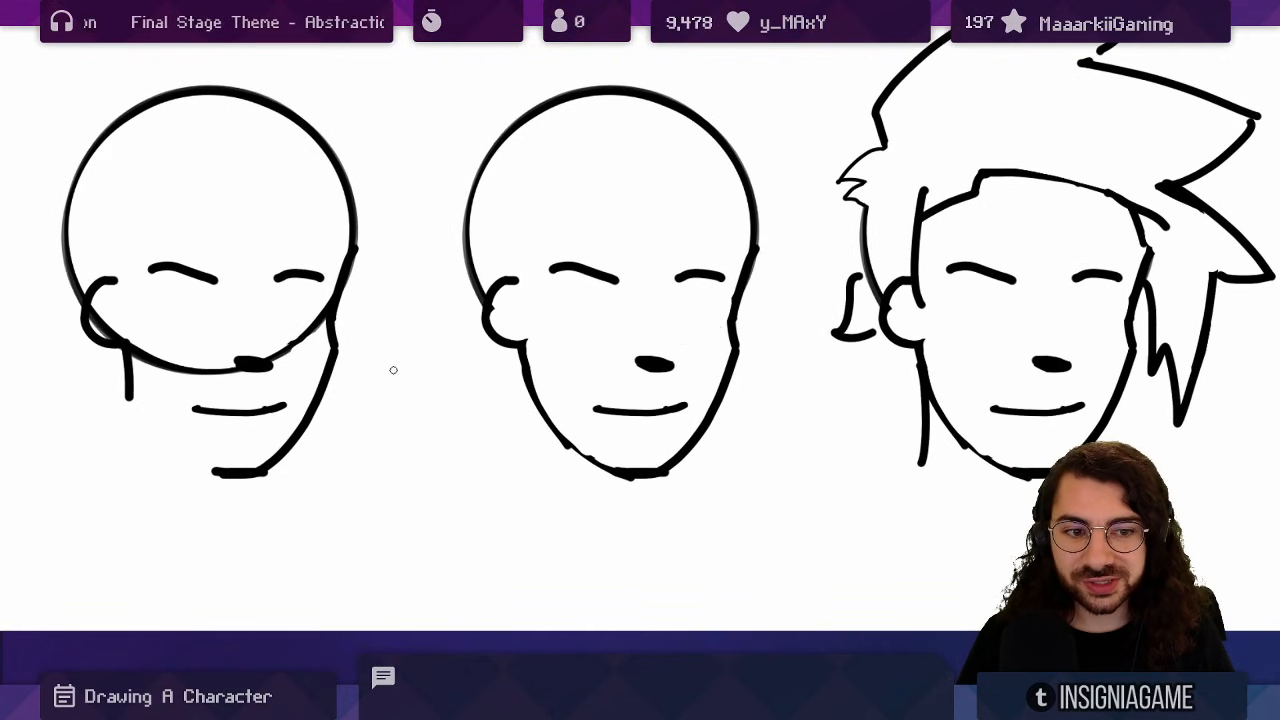
left_click_drag(814, 283, 424, 313)
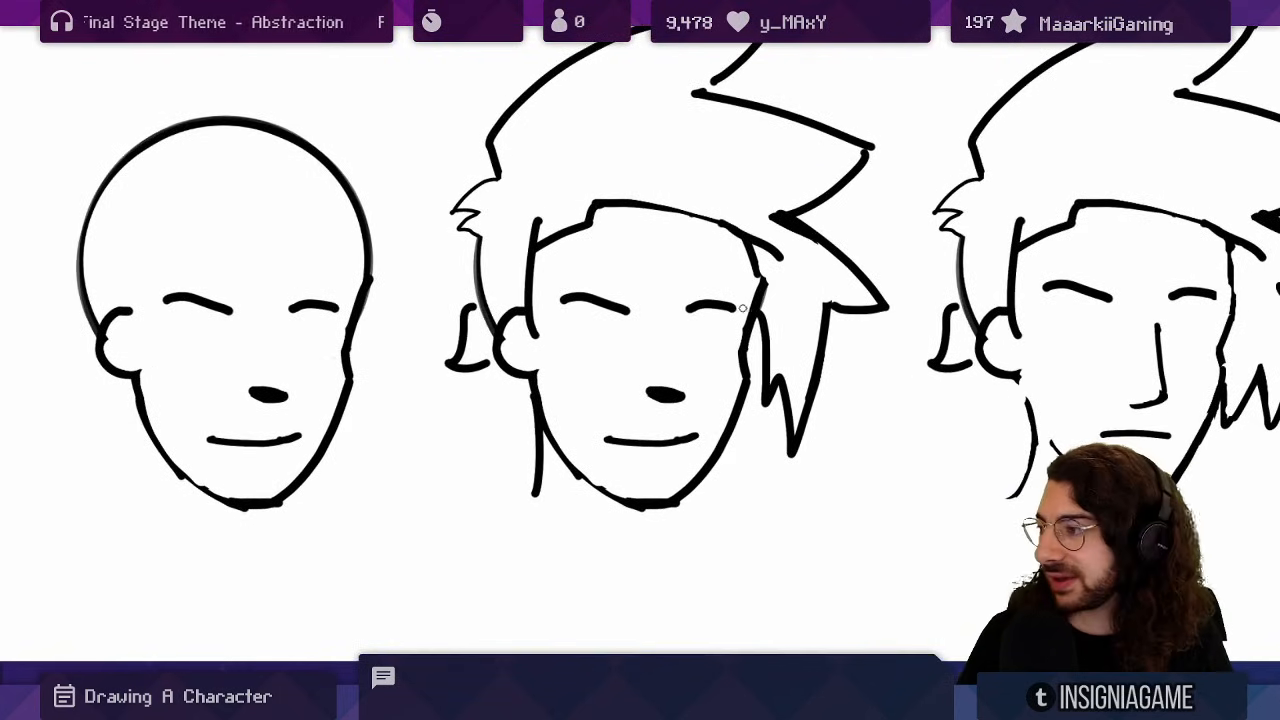
left_click_drag(826, 283, 540, 277)
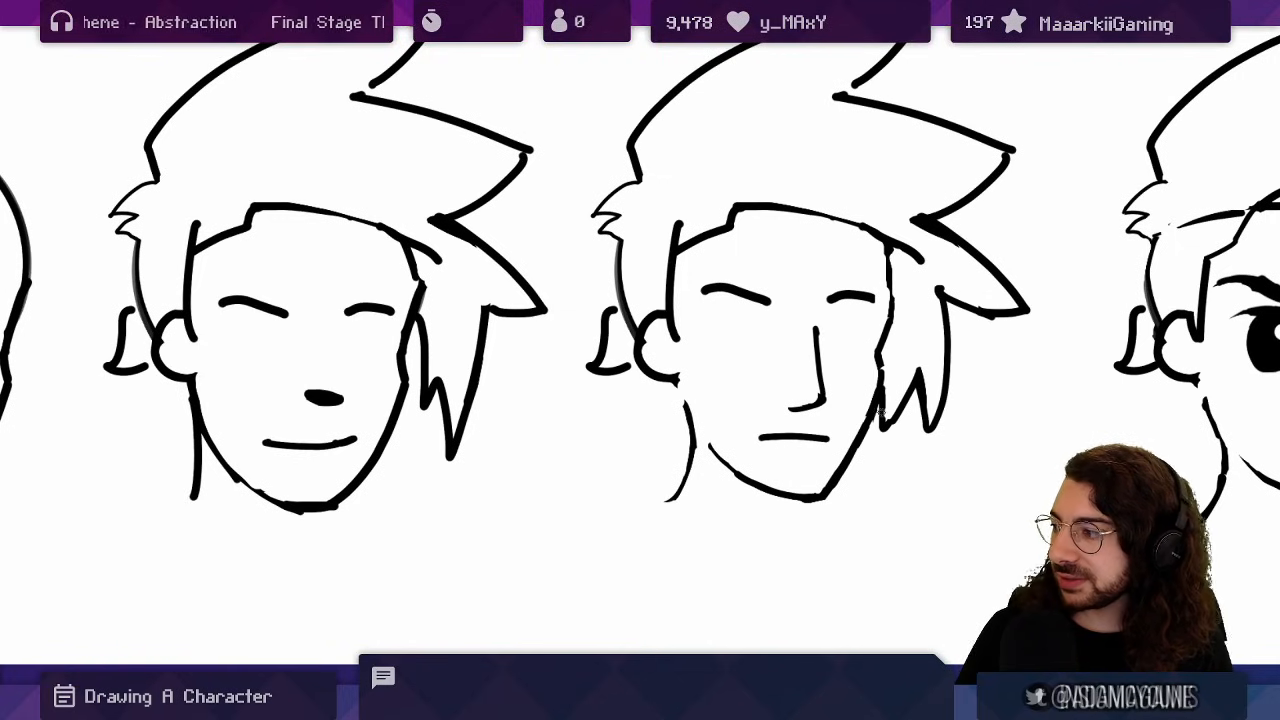
left_click_drag(340, 331, 693, 331)
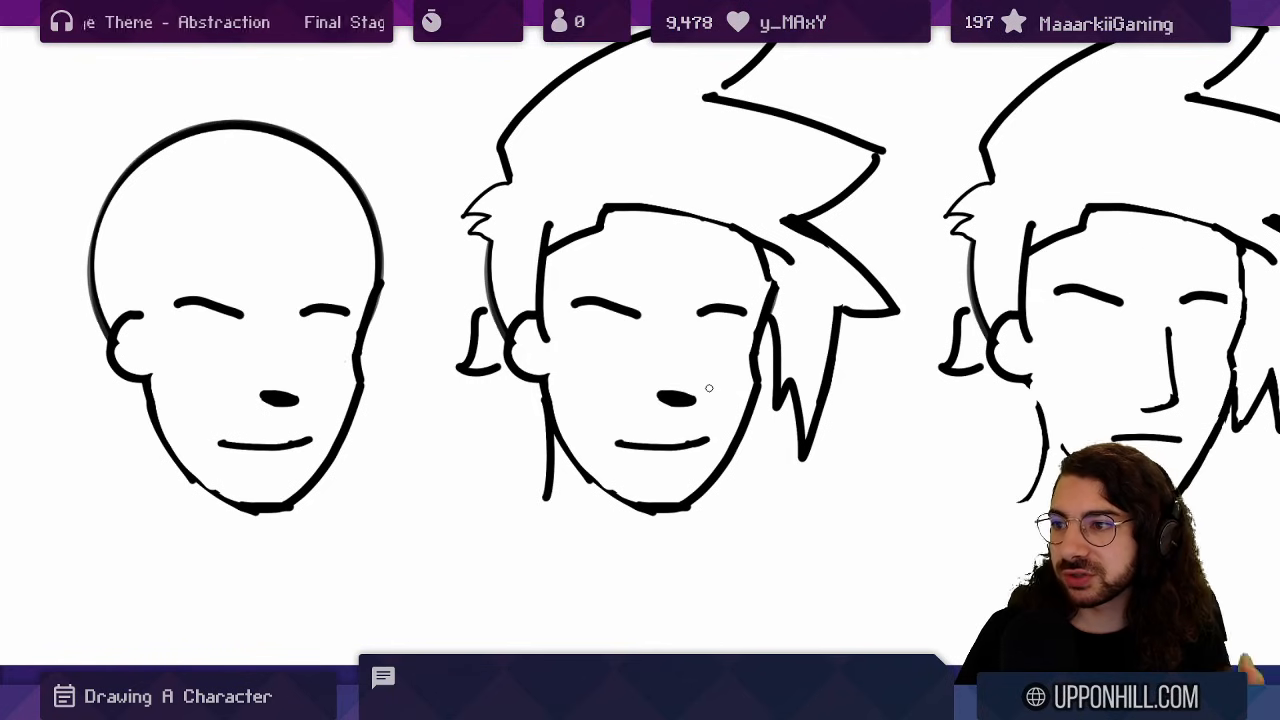
left_click_drag(840, 183, 569, 283)
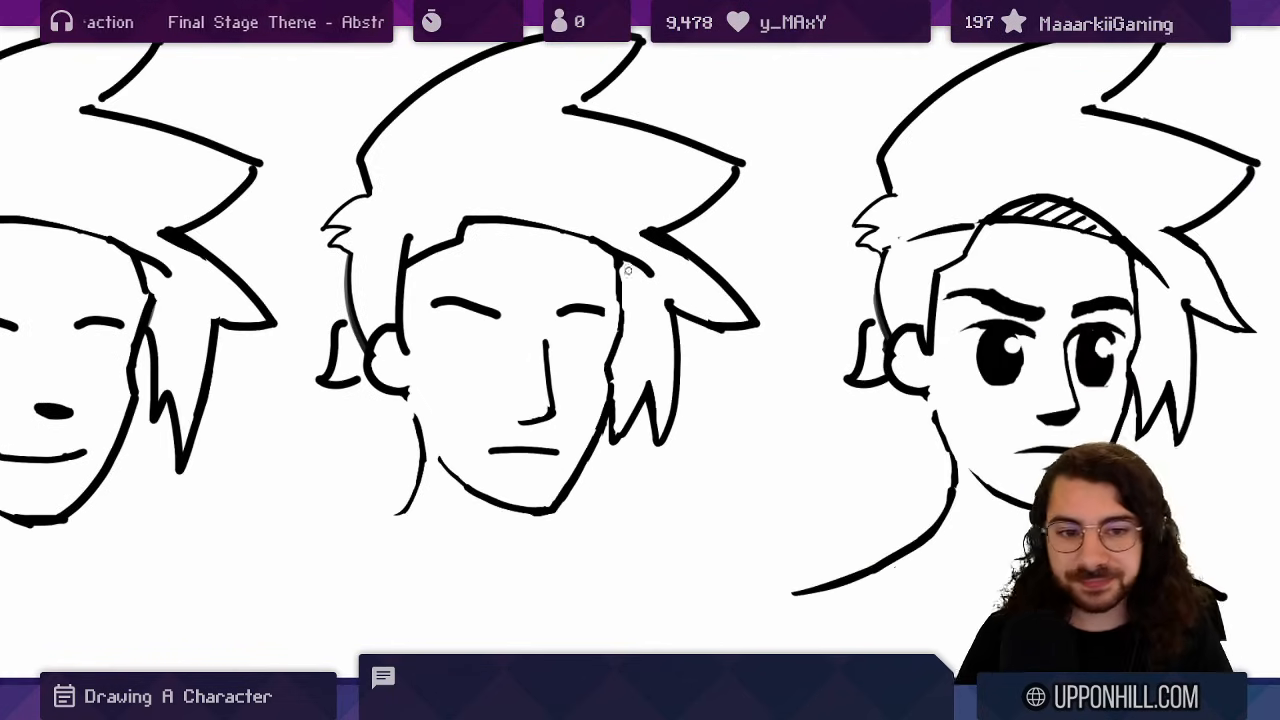
- Examine up close the sixth head, with its refined nose line, straight mouth and sharper jaw
left_click_drag(567, 378, 566, 349)
left_click_drag(489, 378, 558, 370)
left_click_drag(585, 358, 593, 303)
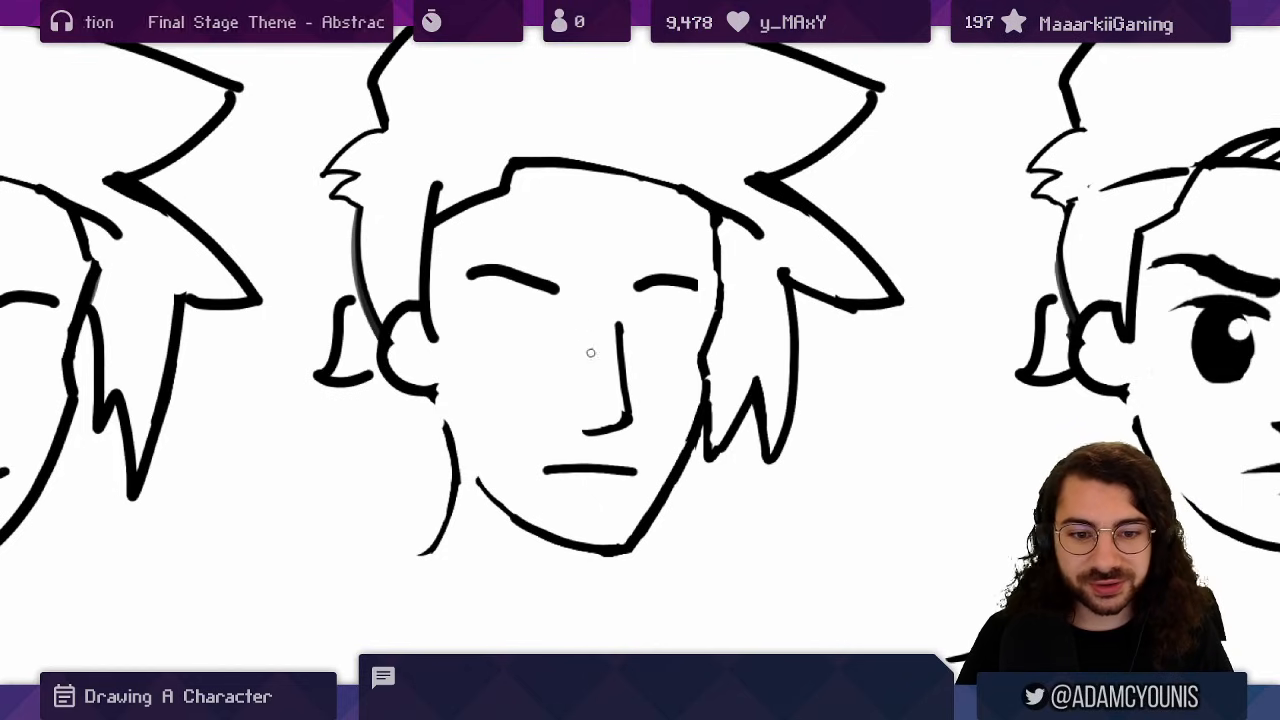
scroll(590, 352, "down", 1)
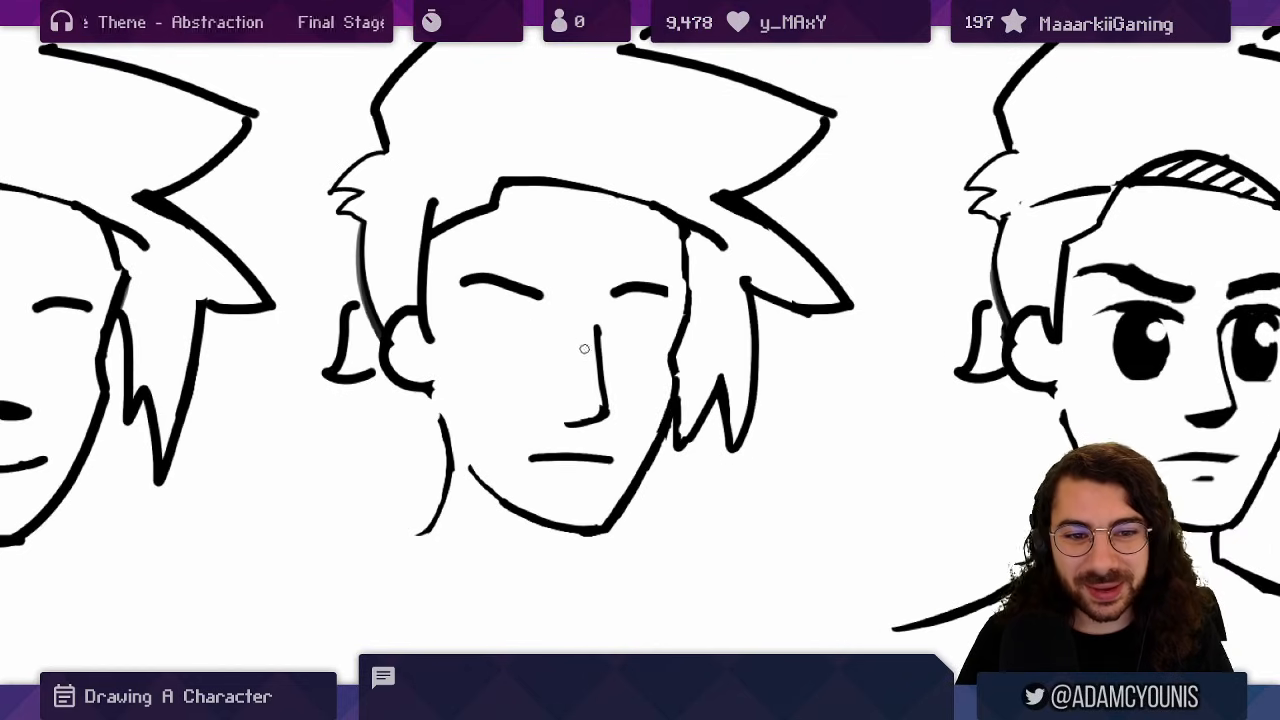
- Examine the finished head with detailed eyes and shoulders, and review it alongside the earlier stages
left_click_drag(975, 270, 731, 258)
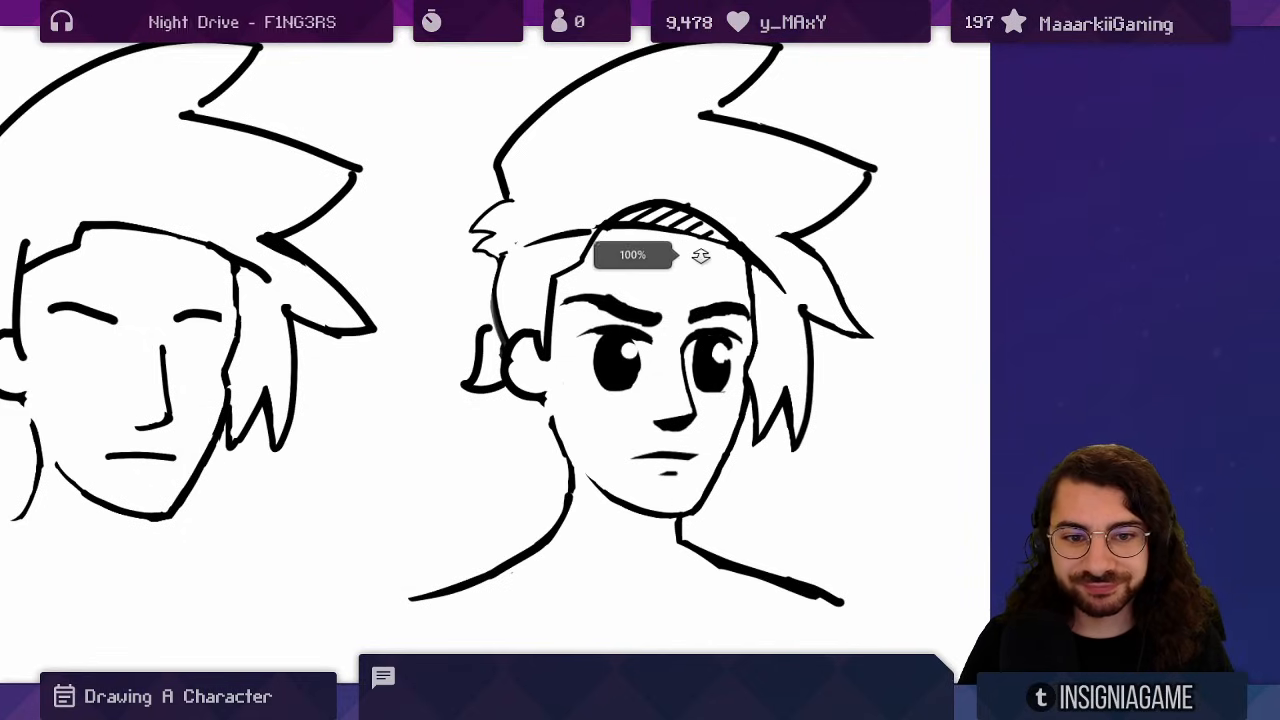
left_click_drag(706, 228, 643, 446)
left_click_drag(594, 268, 793, 310)
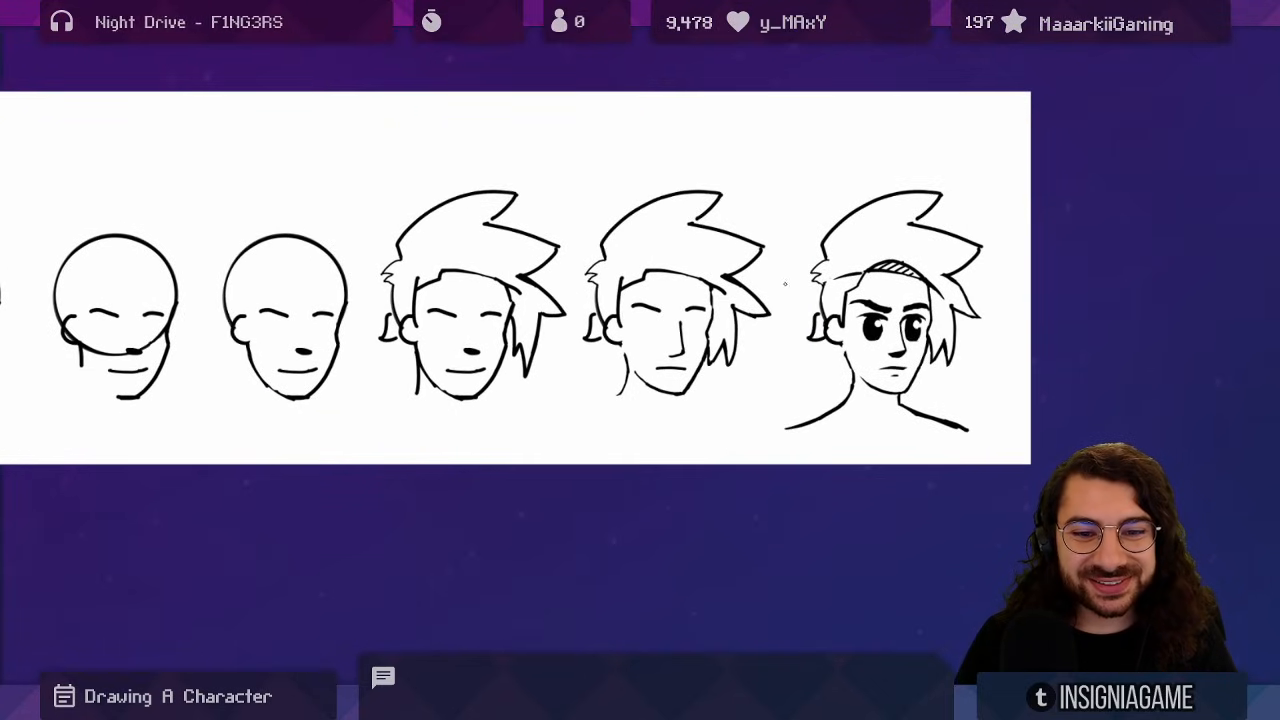
left_click_drag(802, 227, 792, 257)
left_click_drag(638, 273, 802, 295)
left_click_drag(724, 308, 724, 277)
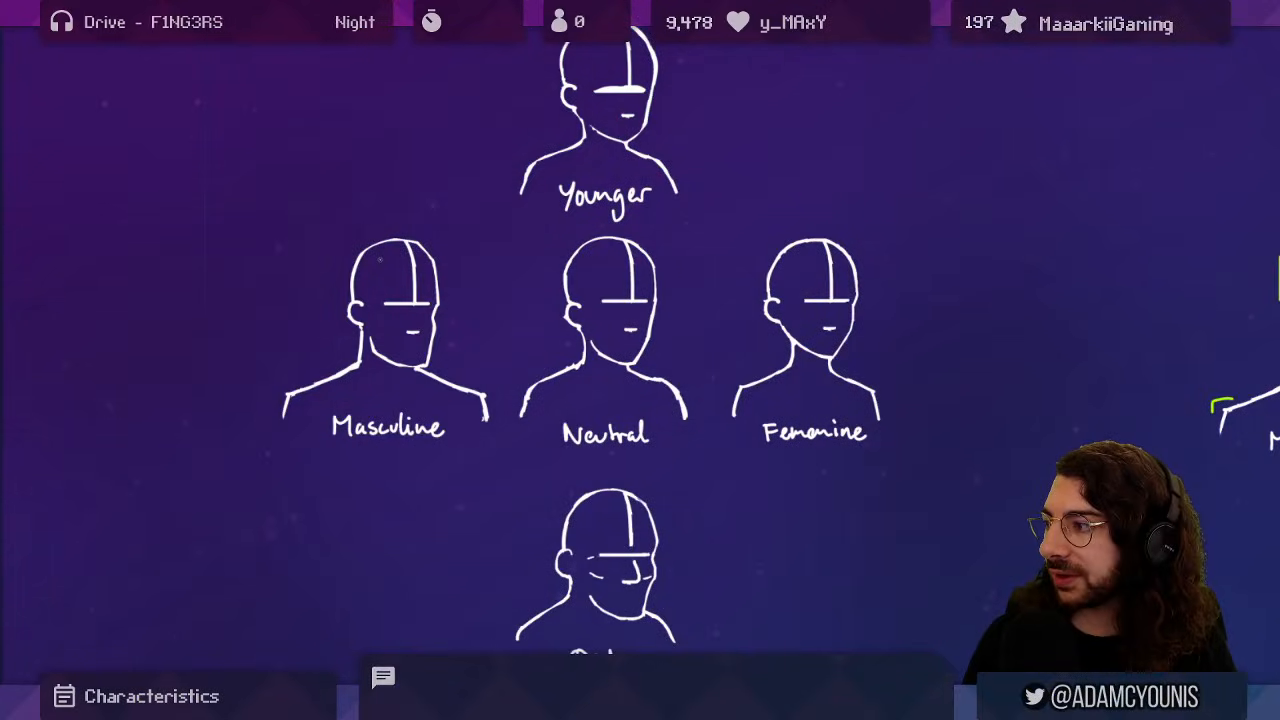
- Draw a horizontal line above the Older head and a vertical line between the Neutral and Feminine heads, and undo both
left_click_drag(600, 245, 582, 283)
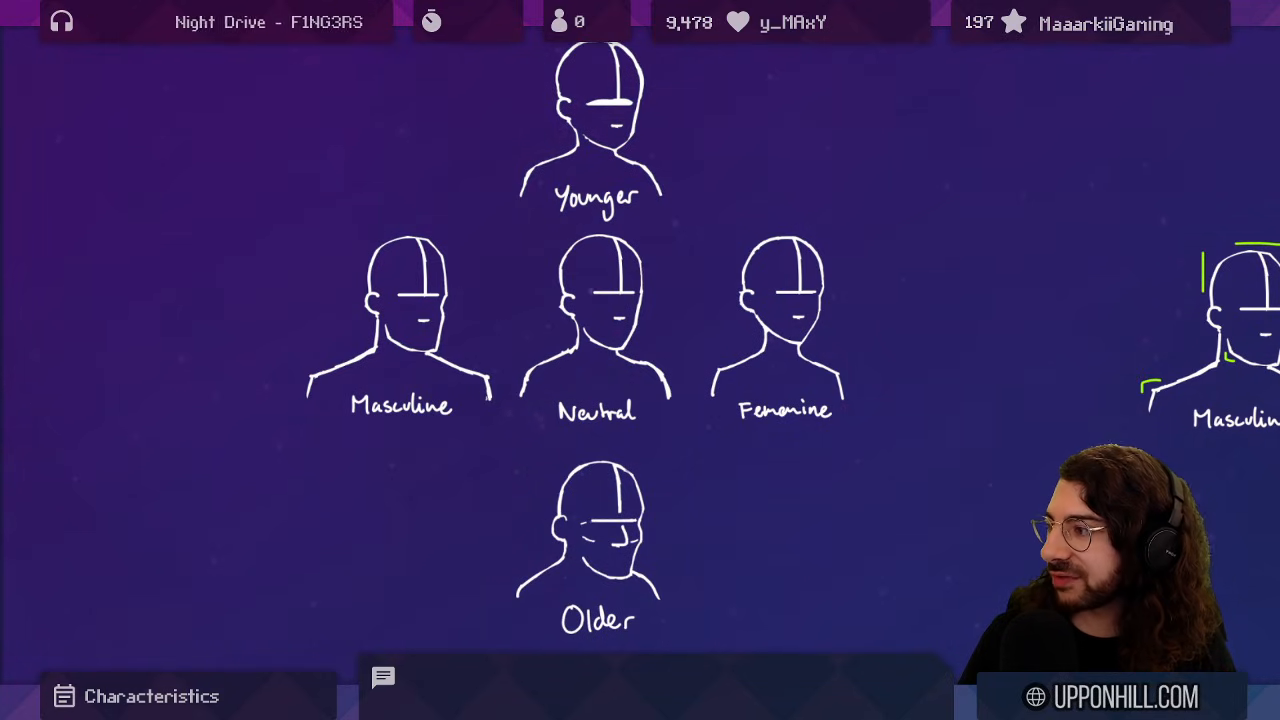
left_click_drag(566, 359, 566, 416)
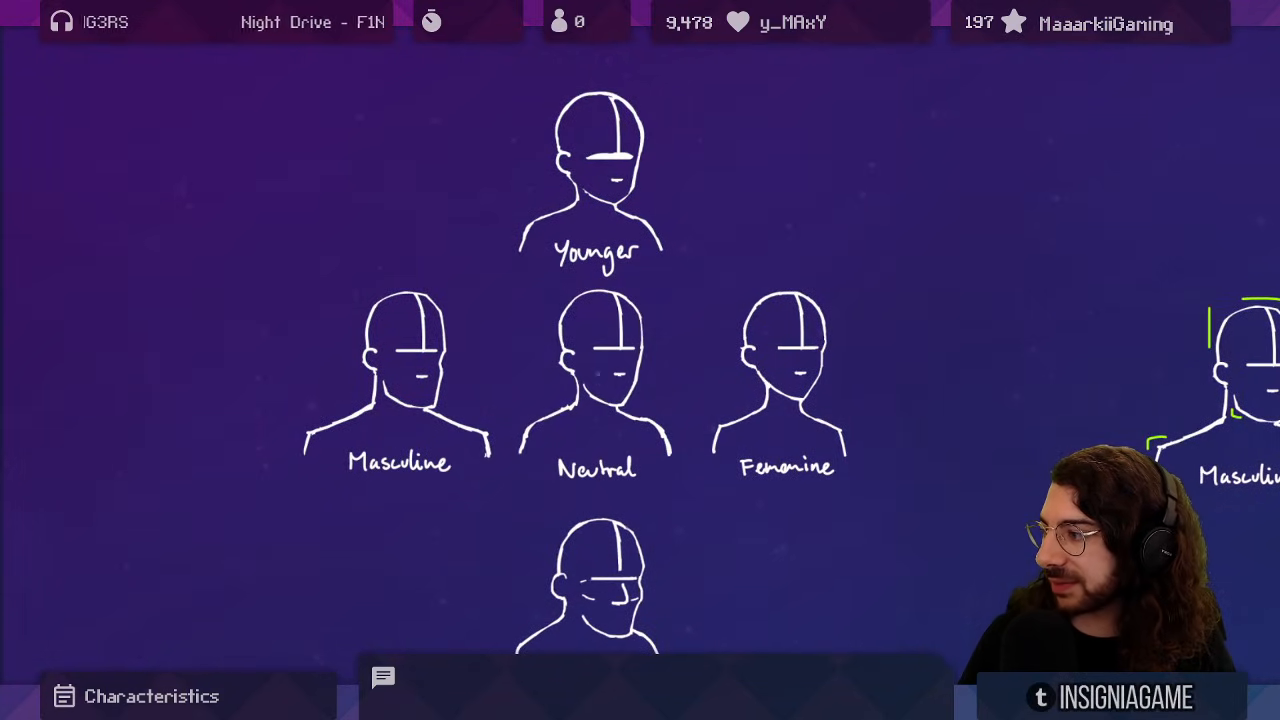
left_click_drag(294, 490, 858, 490)
left_click_drag(755, 516, 747, 478)
left_click_drag(678, 616, 678, 160)
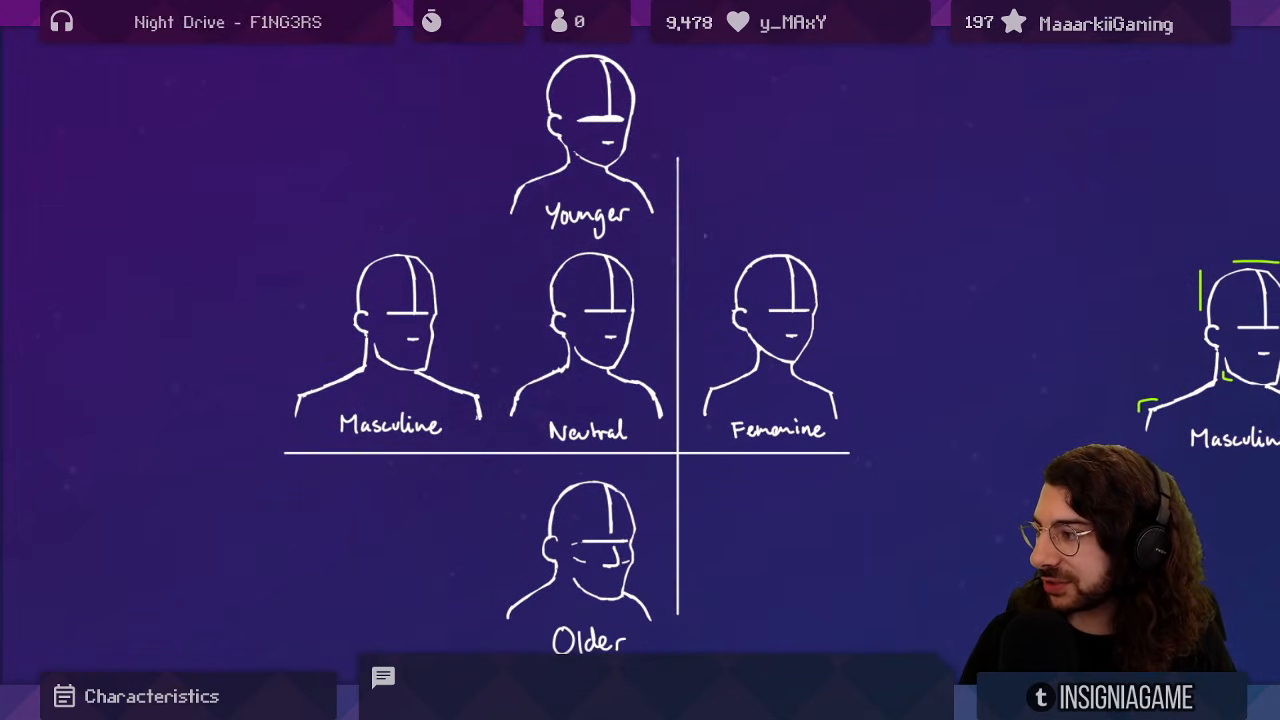
key("ctrl+z")
key("ctrl+z")
- Go from the plain characteristics chart to its green-annotated copy and examine the Masculine, Neutral and Feminine heads up close
left_click_drag(598, 288, 648, 298)
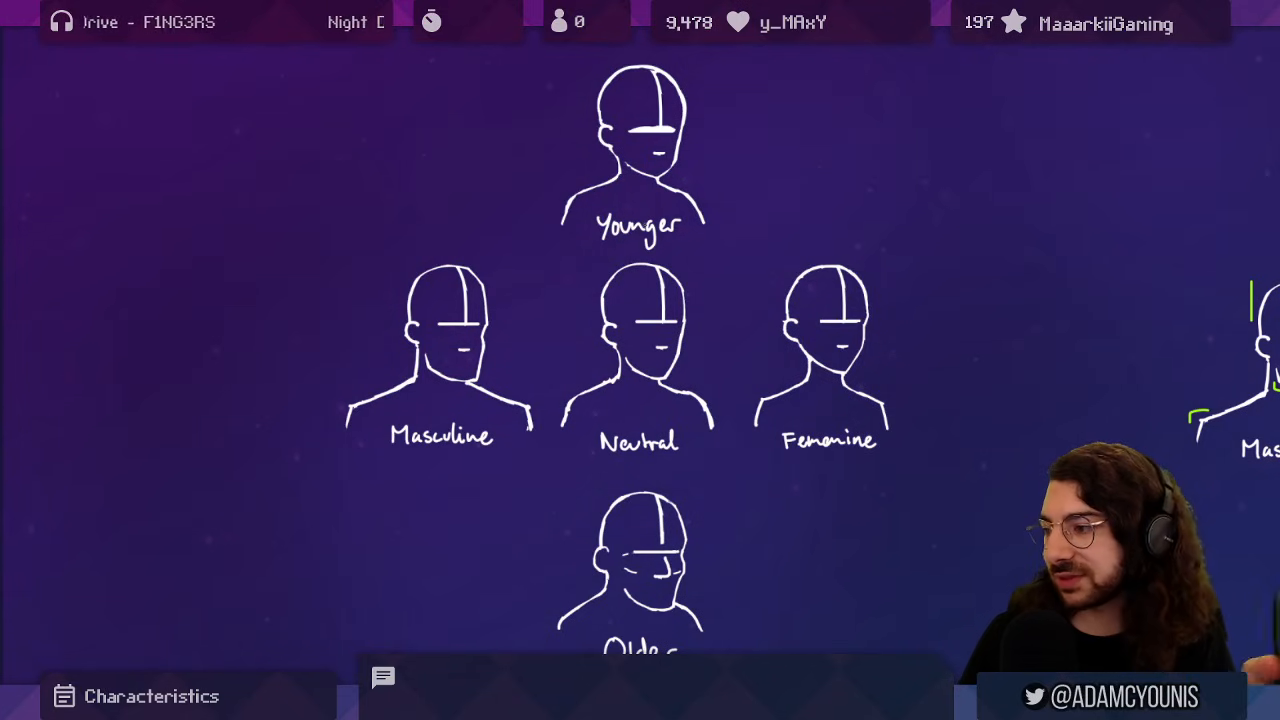
left_click_drag(640, 360, 642, 350)
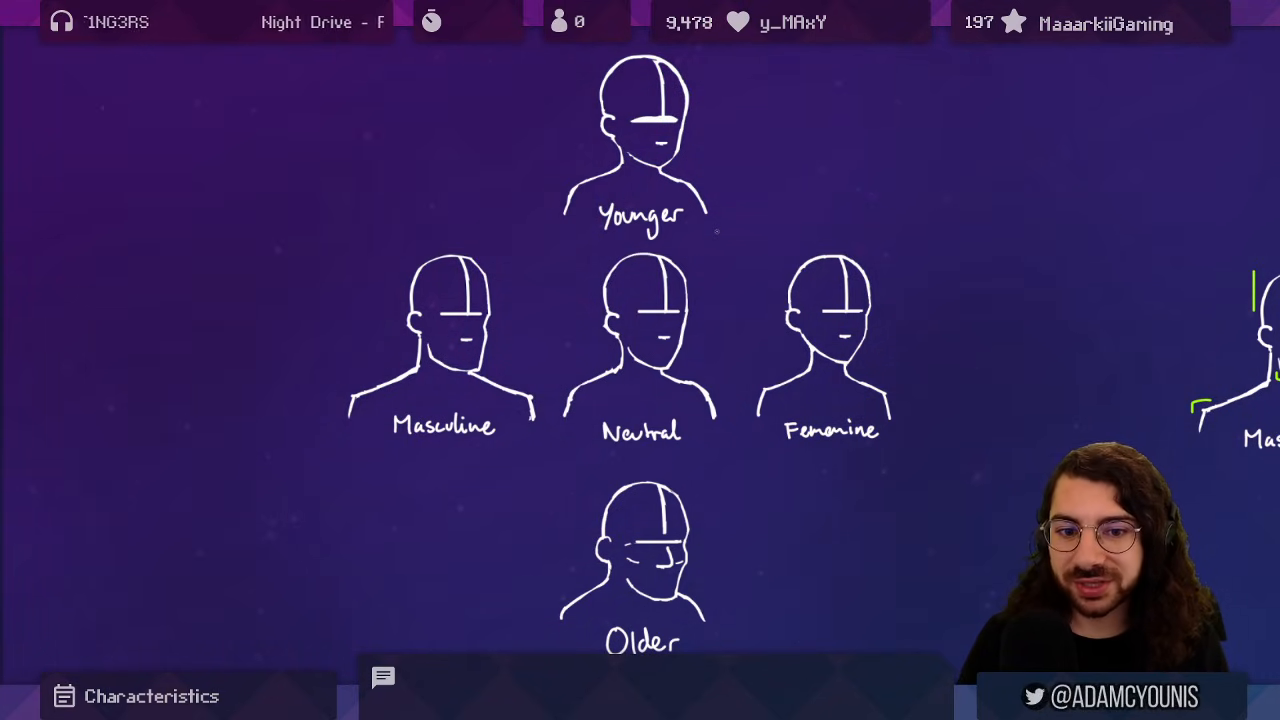
mouse_move(1147, 315)
left_mouse_down()
mouse_move(206, 309)
mouse_move(312, 285)
left_mouse_up()
scroll(500, 338, "up", 3)
left_click_drag(531, 331, 497, 354)
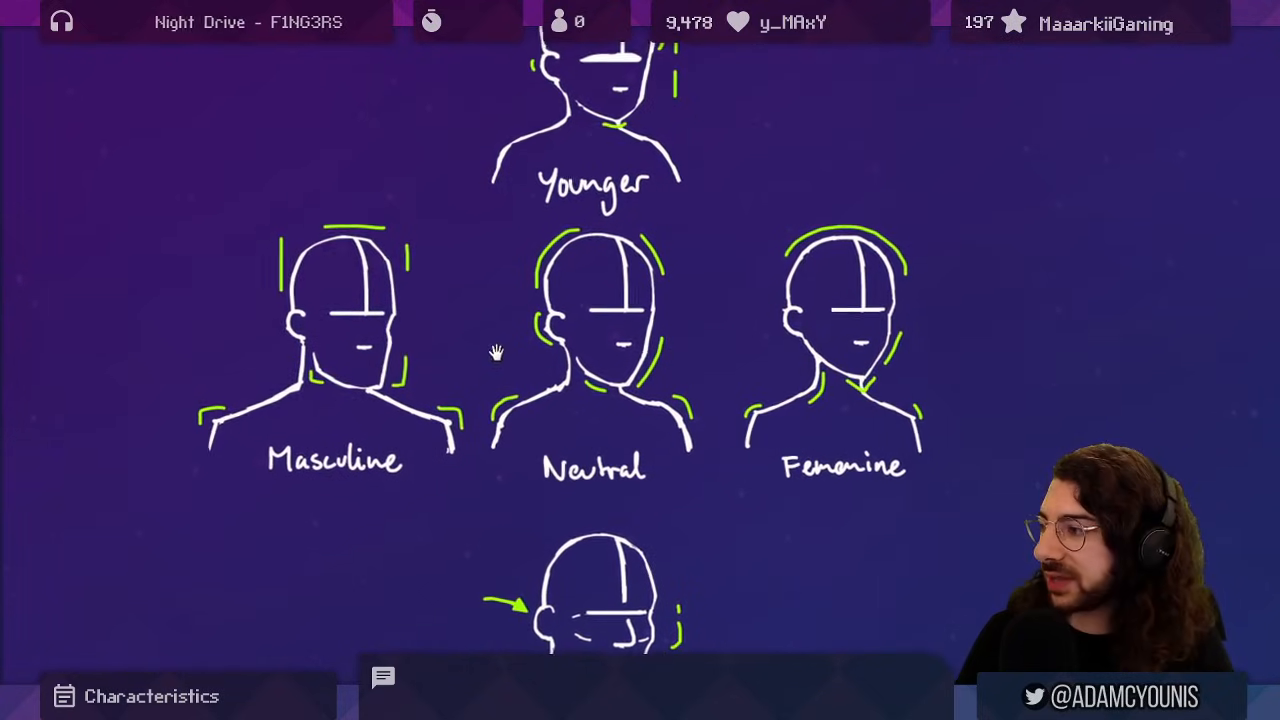
- Examine the green shape annotations around the Neutral and Masculine heads up close
left_click_drag(511, 294, 557, 323)
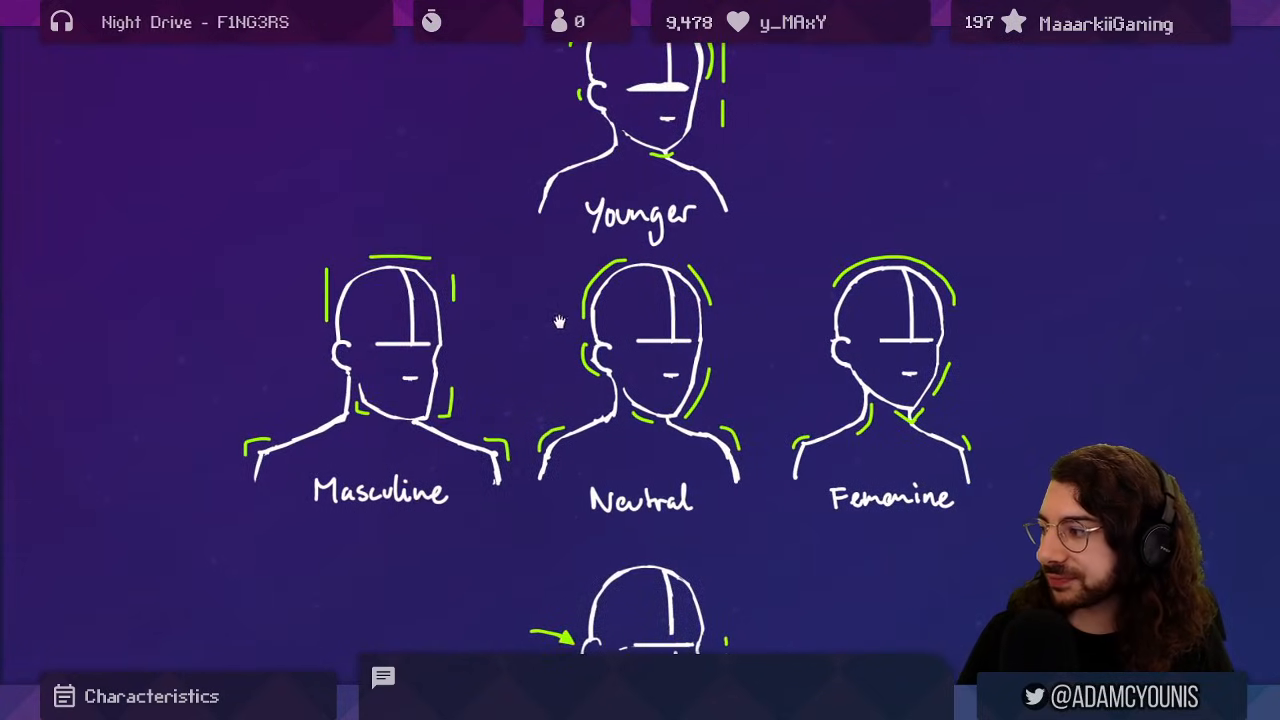
scroll(662, 418, "up", 4)
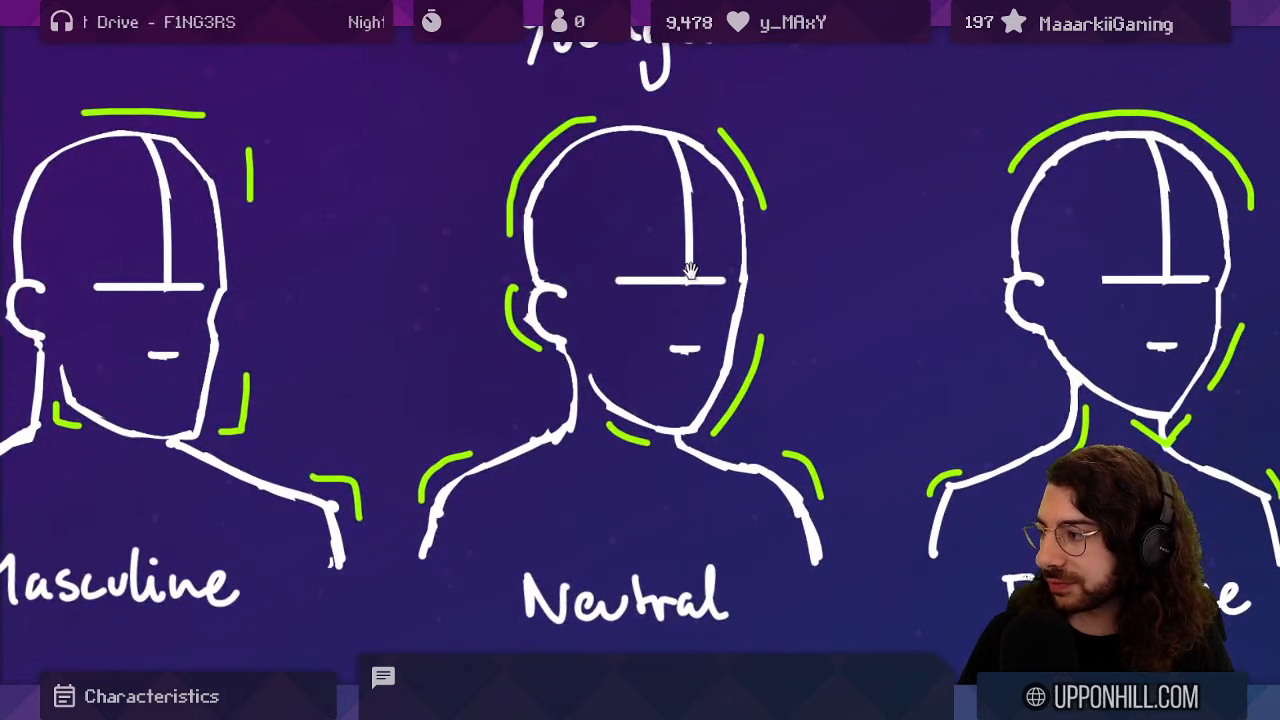
left_click_drag(659, 377, 685, 388)
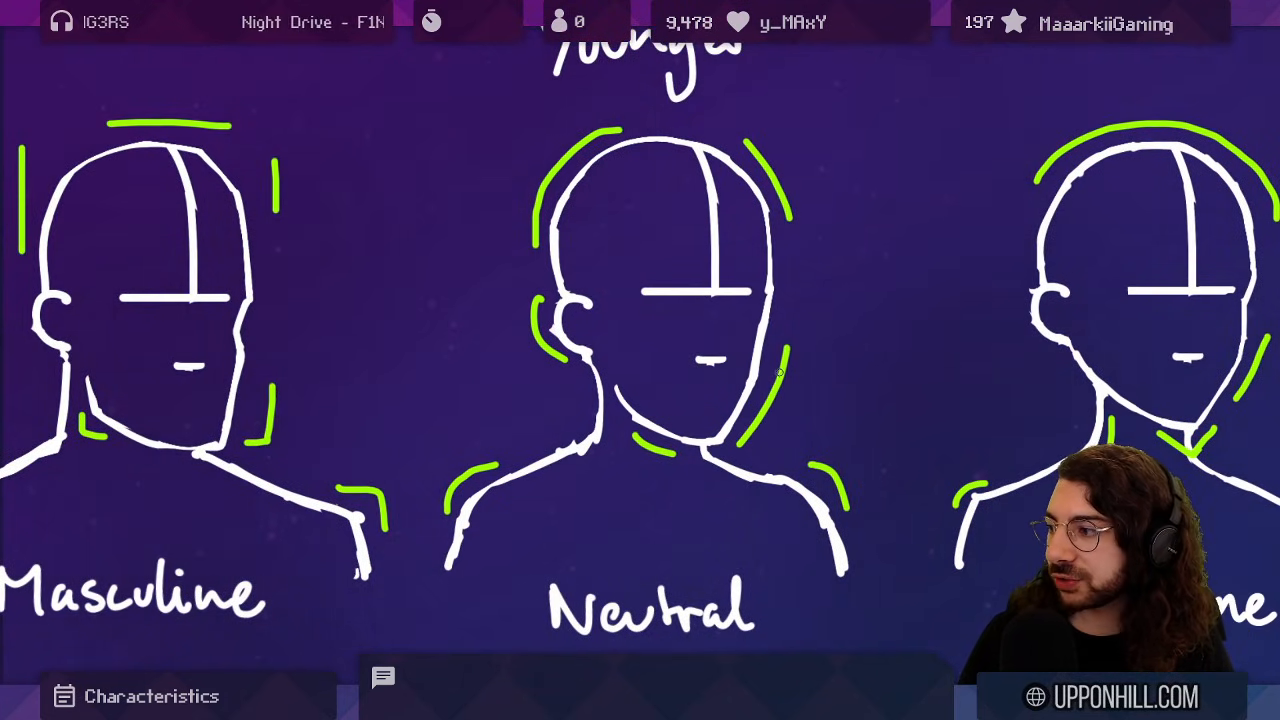
left_click_drag(744, 398, 742, 388)
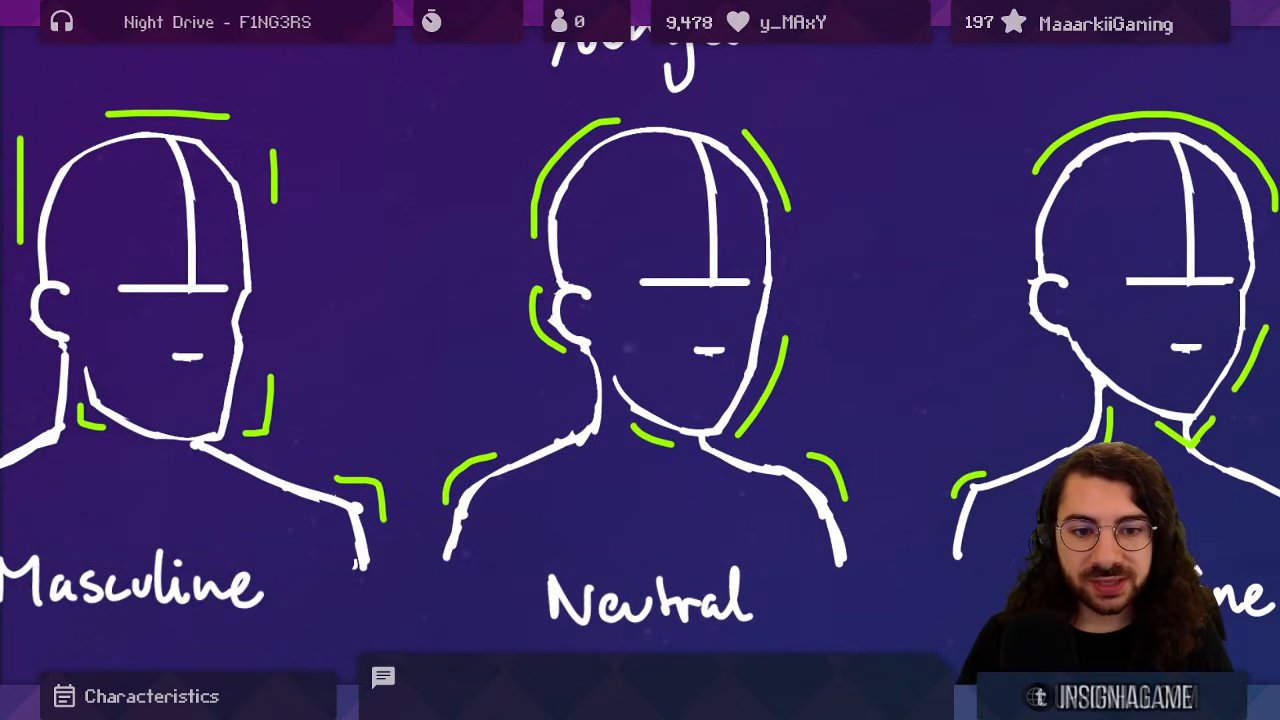
left_click_drag(399, 353, 663, 355)
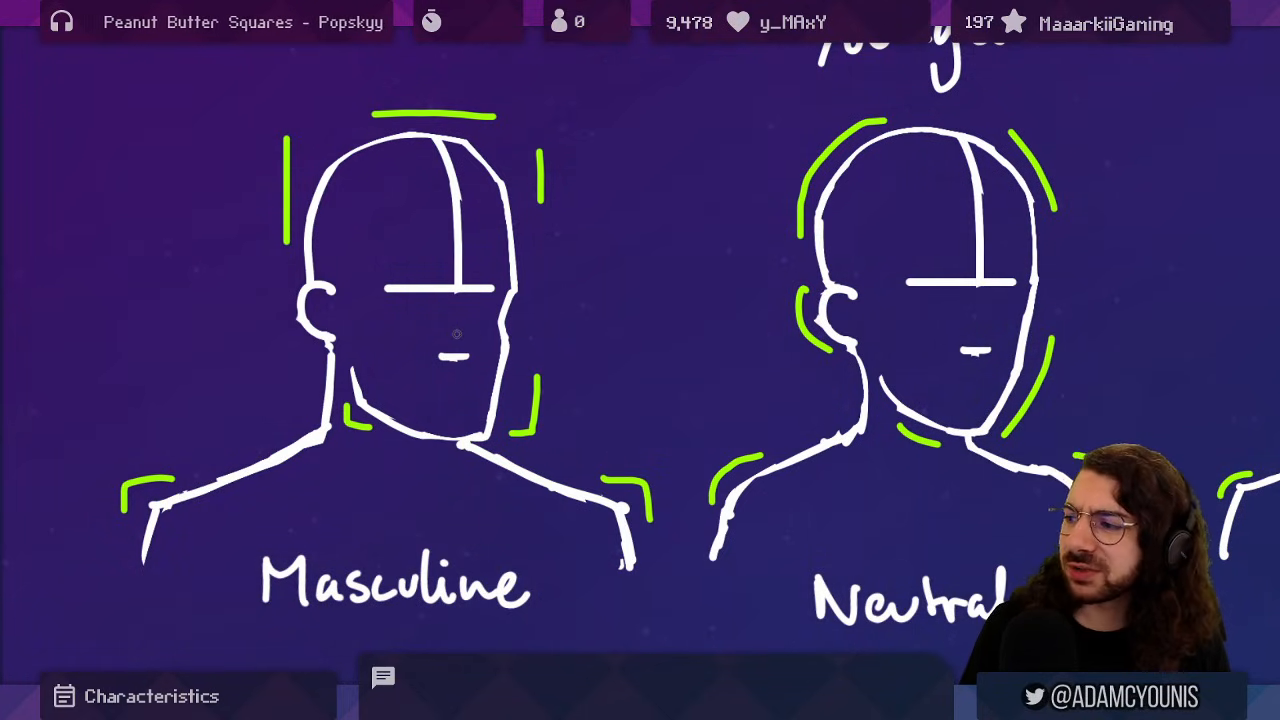
- Draw a stroke across the upper part of the Feminine head and undo it
mouse_move(1012, 250)
left_mouse_down()
mouse_move(494, 220)
mouse_move(107, 238)
left_mouse_up()
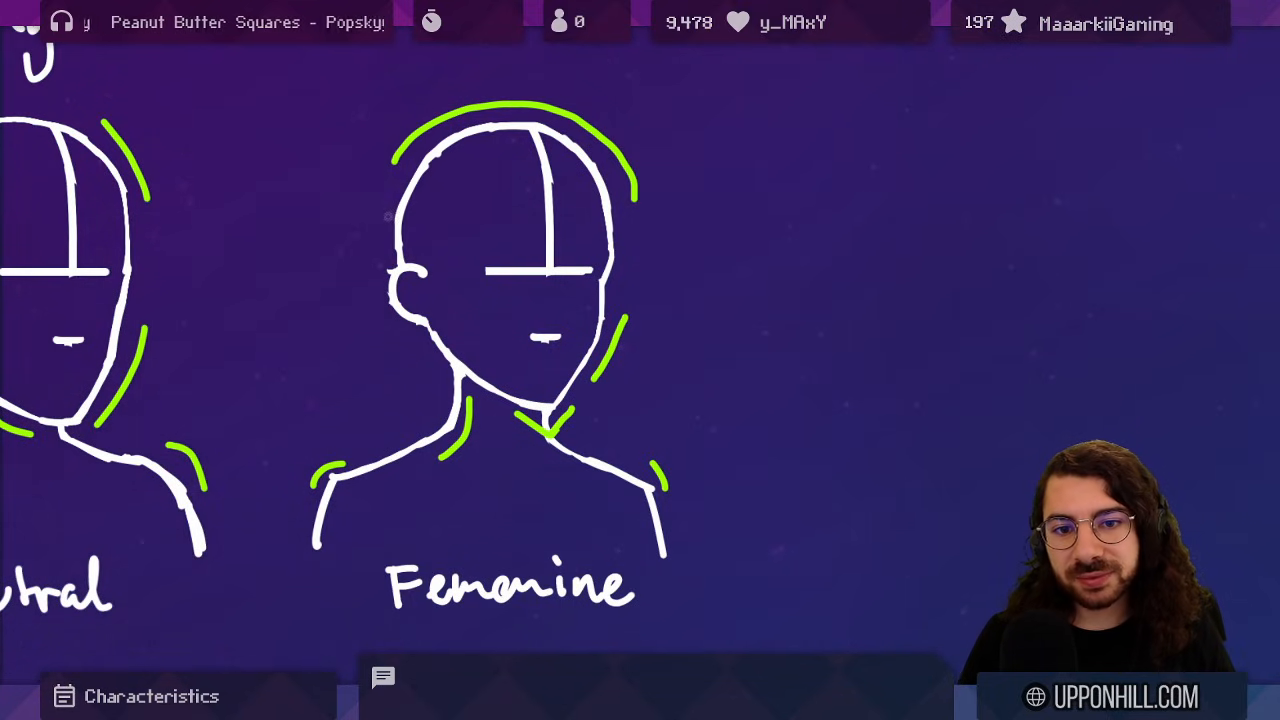
mouse_move(388, 216)
left_mouse_down()
mouse_move(532, 87)
mouse_move(651, 155)
mouse_move(650, 222)
left_mouse_up()
key("ctrl+z")
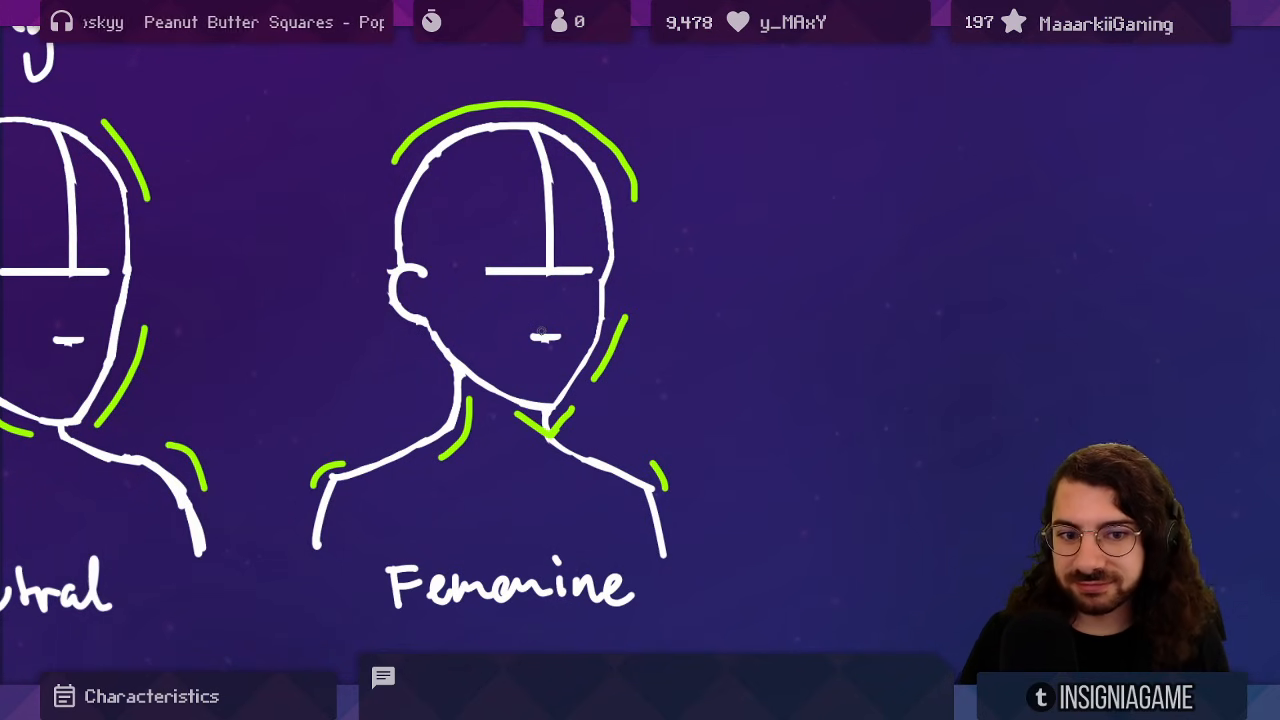
- Examine the Younger head up close, with its annotated cranium, brow-to-chin proportions, small ear and soft chin
left_click_drag(541, 332, 1029, 311)
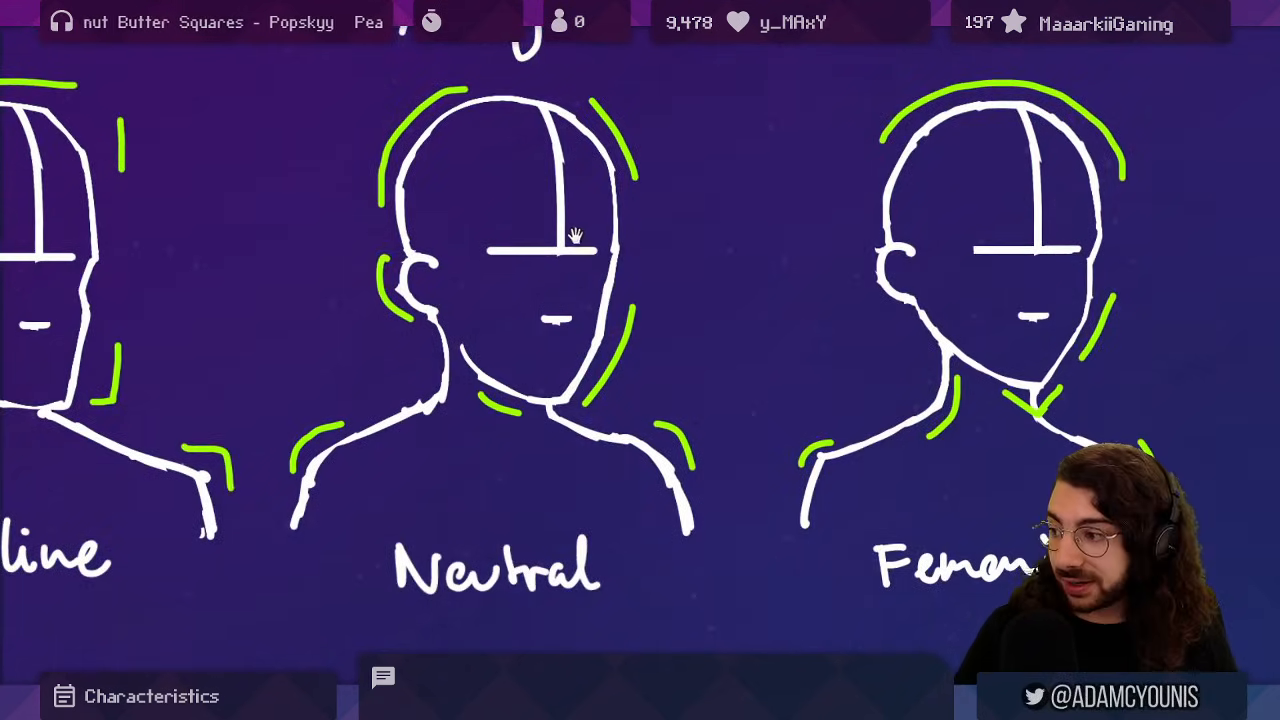
left_click_drag(566, 144, 653, 719)
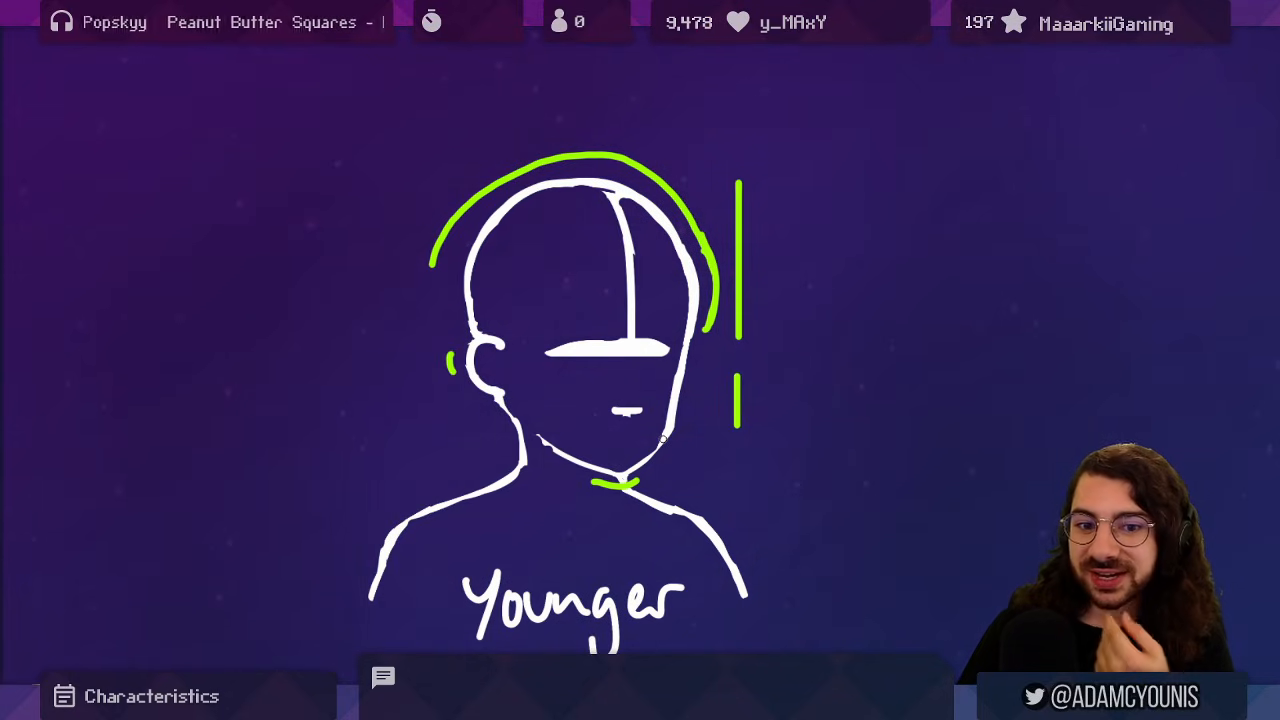
left_click_drag(663, 439, 632, 438)
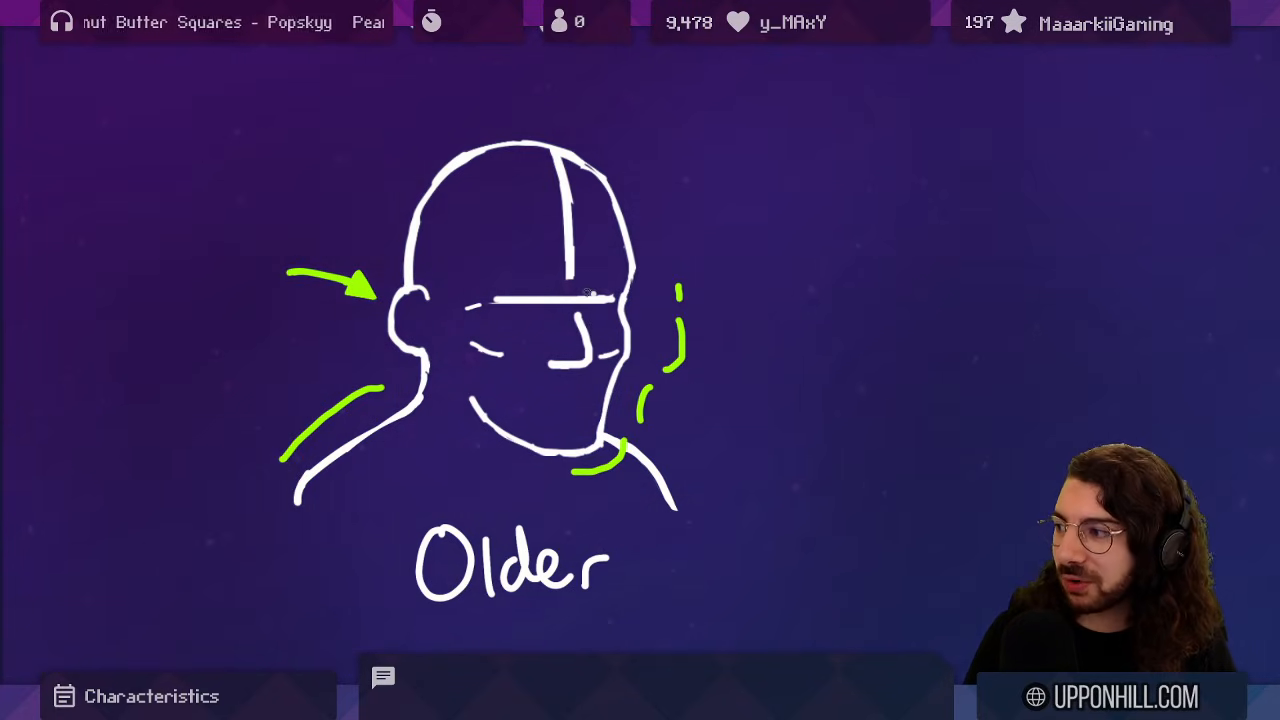
- Draw short strokes at the Older head's brow and above its ear, undoing each one
mouse_move(590, 293)
left_mouse_down()
mouse_move(536, 385)
mouse_move(596, 298)
left_mouse_up()
key("ctrl+z")
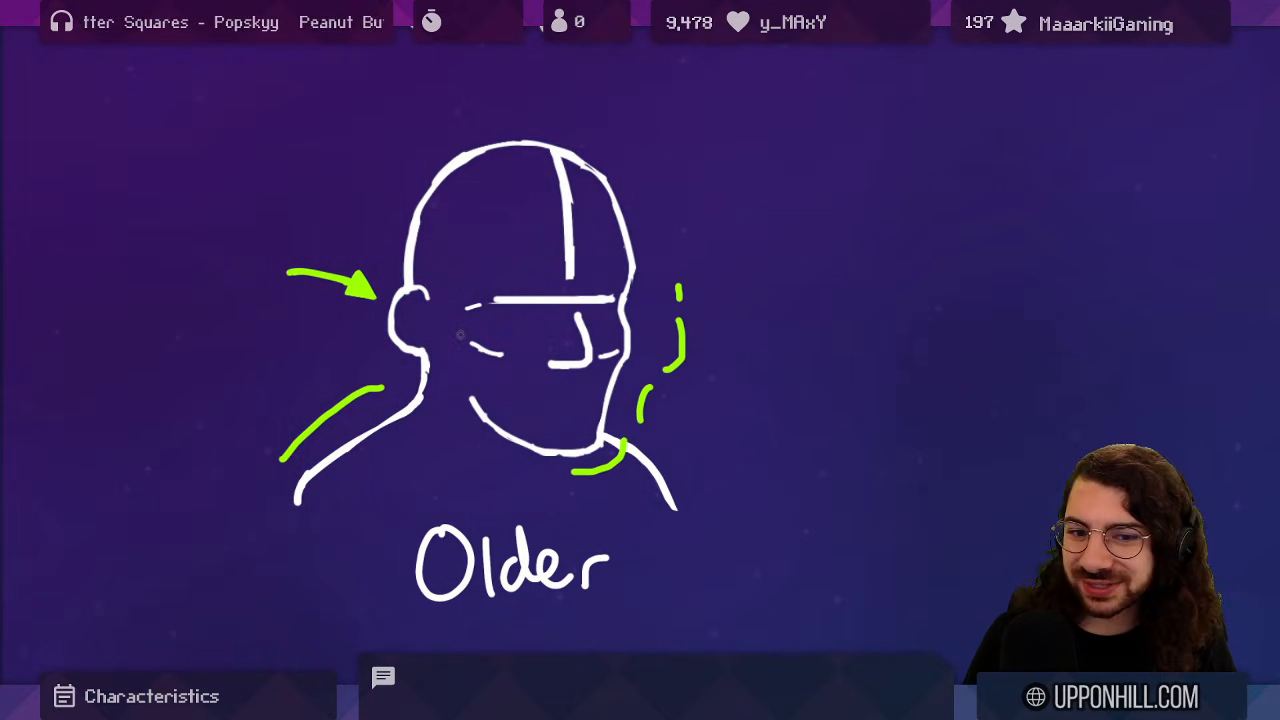
mouse_move(422, 280)
left_mouse_down()
mouse_move(395, 378)
mouse_move(434, 288)
left_mouse_up()
key("ctrl+z")
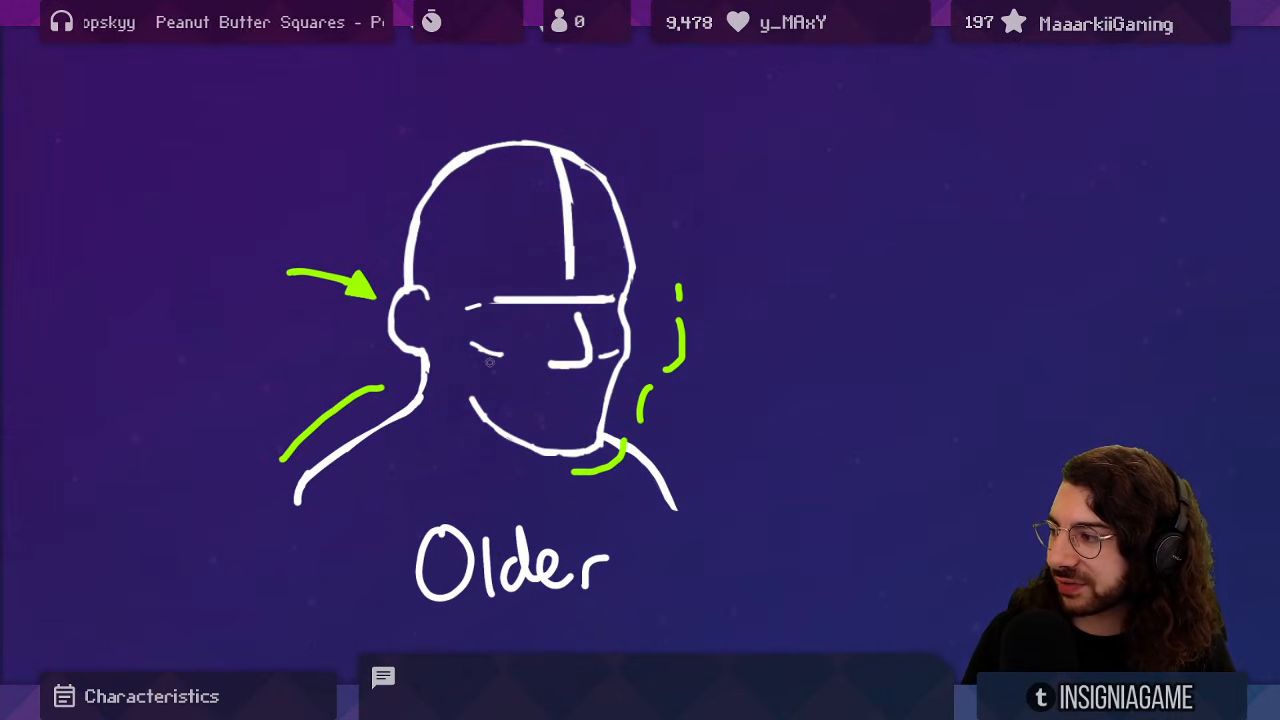
- With a smaller brush, draw a vertical hollow-cheek line below each cheekbone of the Older head, and undo both
key("bracketleft")
left_click_drag(496, 356, 498, 399)
left_click_drag(607, 360, 598, 404)
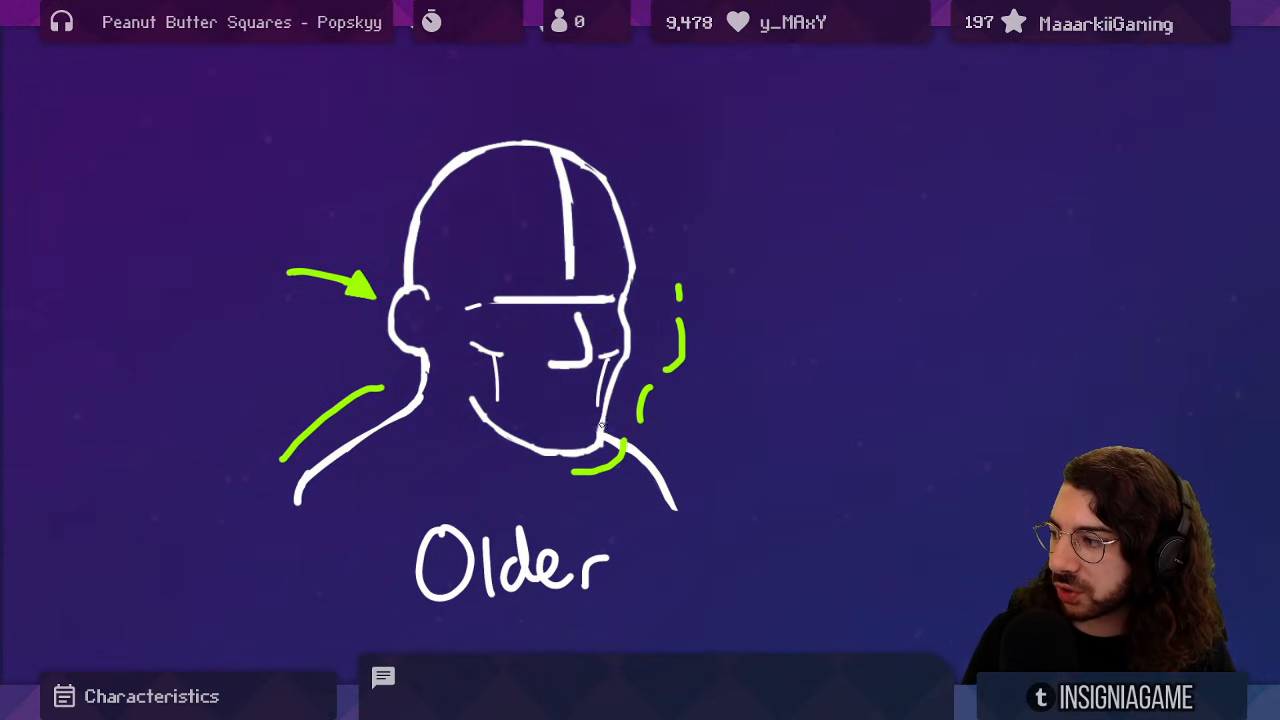
key("ctrl+z")
key("ctrl+z")
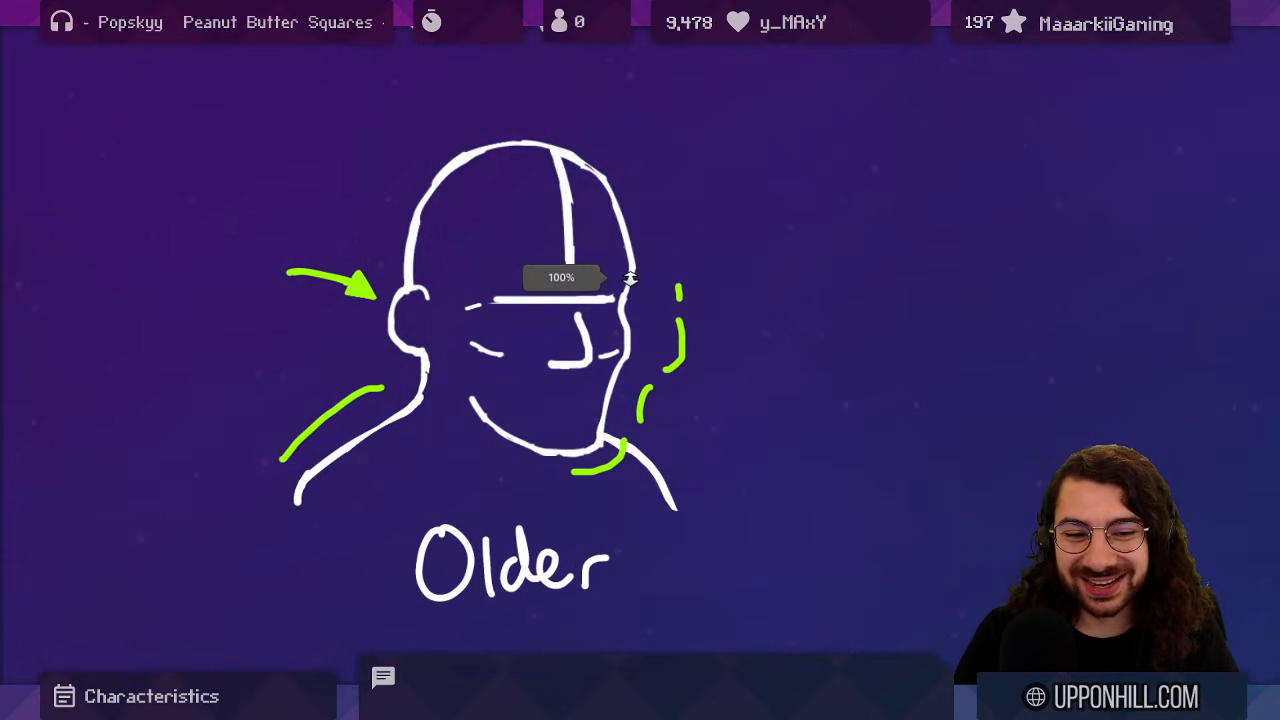
- Review the whole annotated characteristics chart with the Younger, Masculine, Neutral, Feminine and Older heads together
left_click_drag(652, 243, 634, 308)
left_click_drag(664, 176, 642, 403)
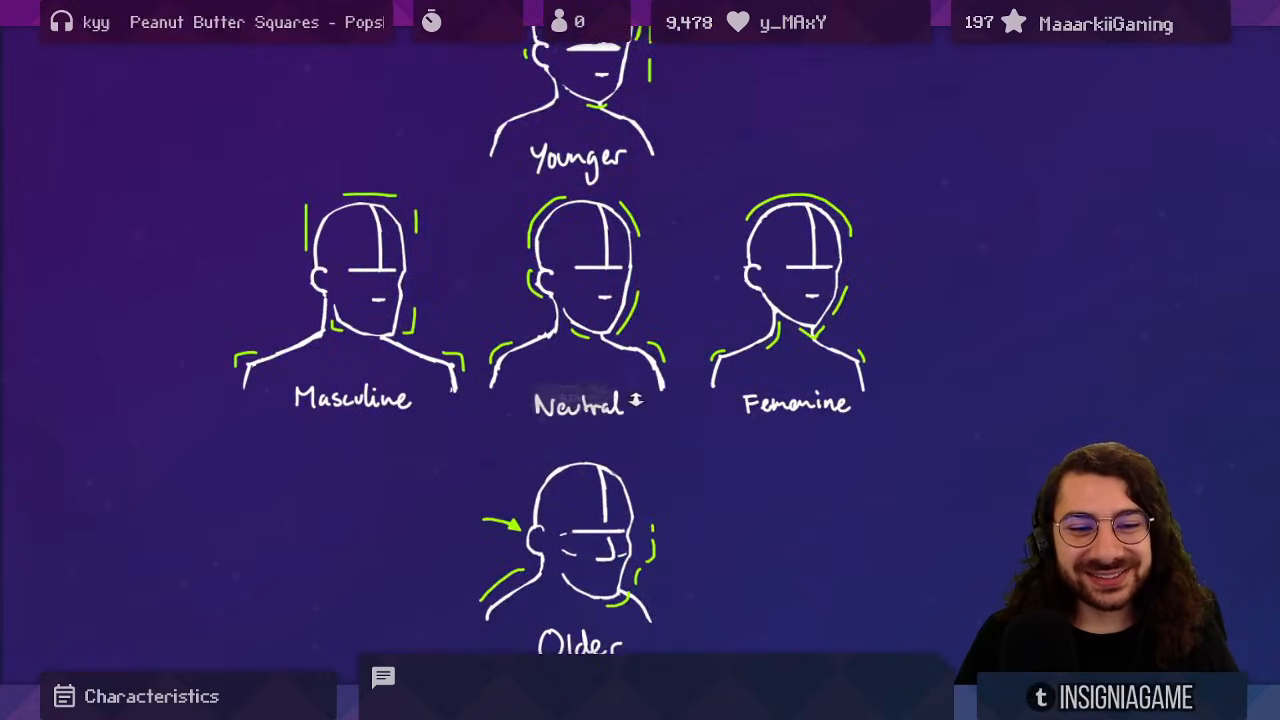
left_click_drag(638, 292, 608, 360)
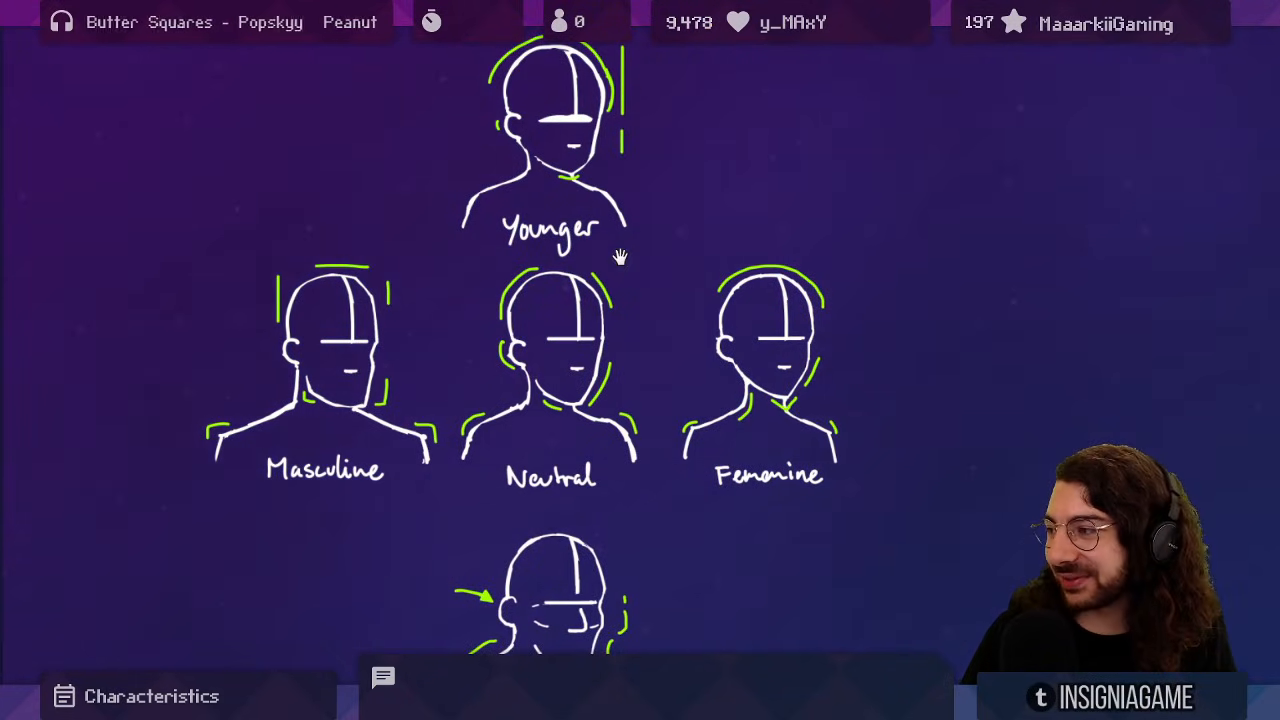
mouse_move(620, 258)
left_mouse_down()
mouse_move(740, 177)
mouse_move(760, 229)
mouse_move(717, 233)
left_mouse_up()
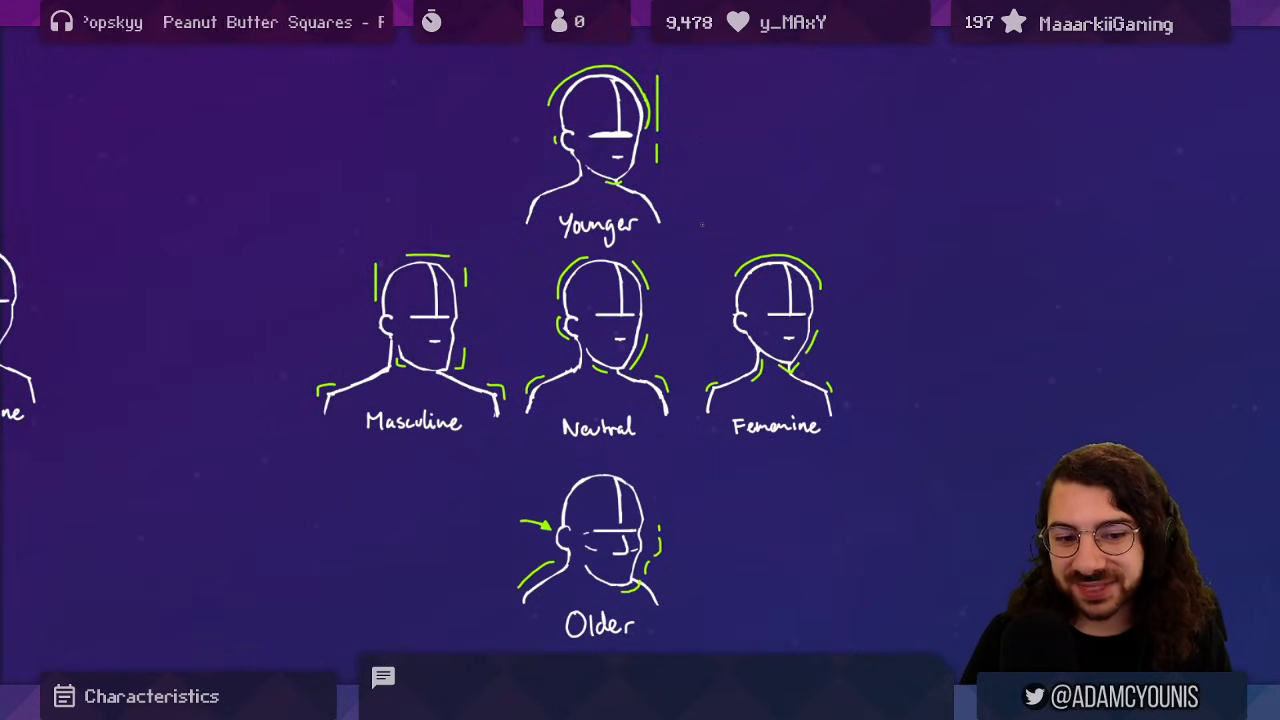
- Go to the game portrait sheet and examine the red-haired and blue-haired male portraits in its upper rows
mouse_move(694, 420)
left_mouse_down()
mouse_move(686, 437)
mouse_move(617, 291)
left_mouse_up()
scroll(550, 372, "up", 5)
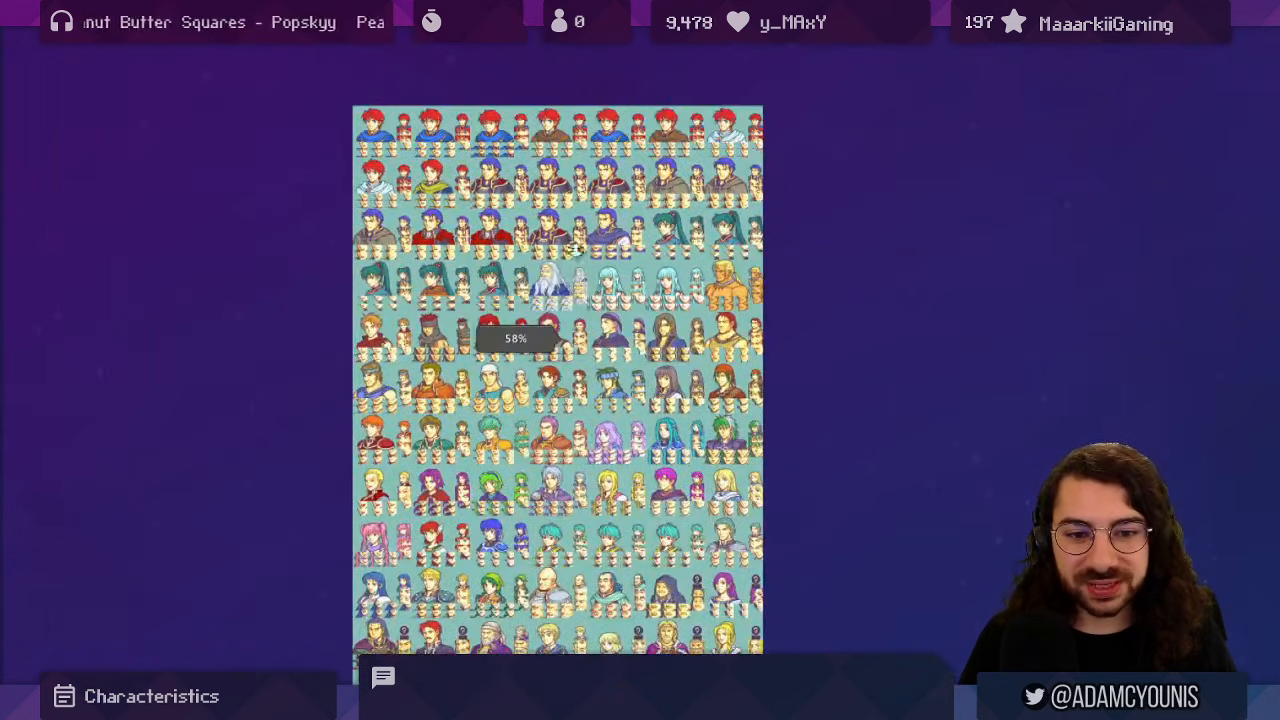
scroll(595, 328, "up", 3)
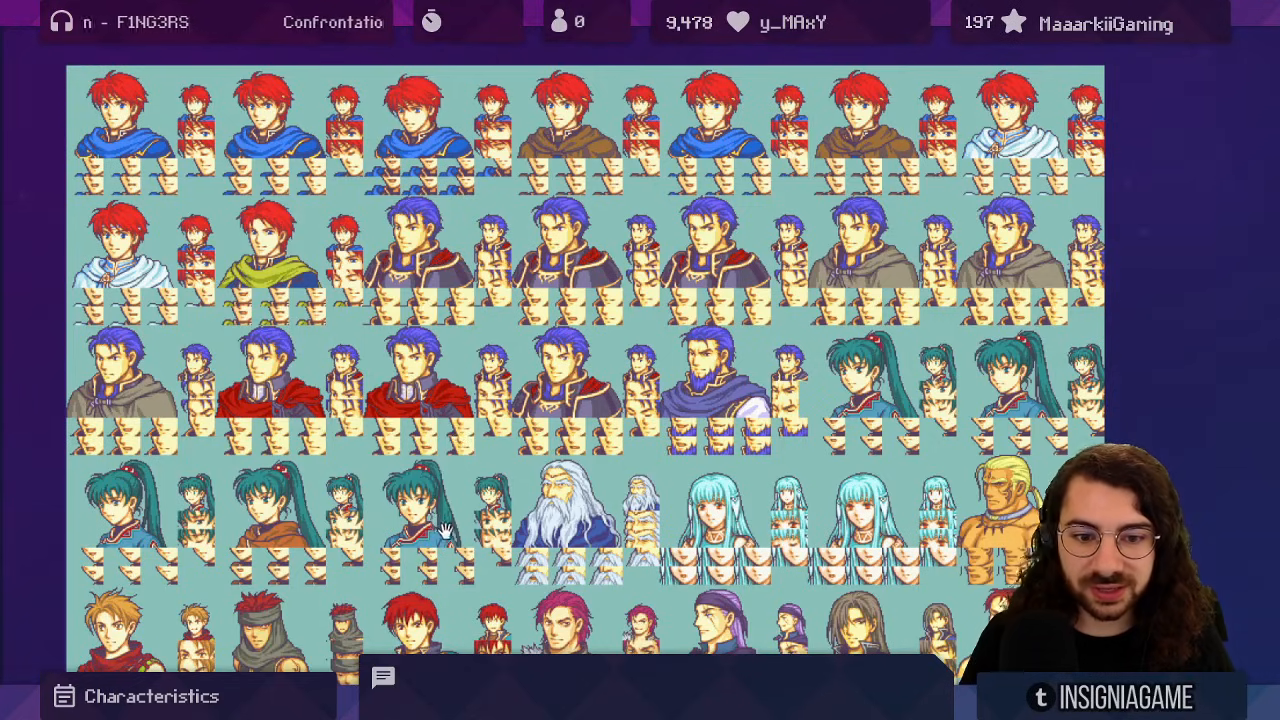
left_click_drag(447, 508, 458, 506)
left_click_drag(308, 298, 515, 459)
scroll(449, 349, "up", 4)
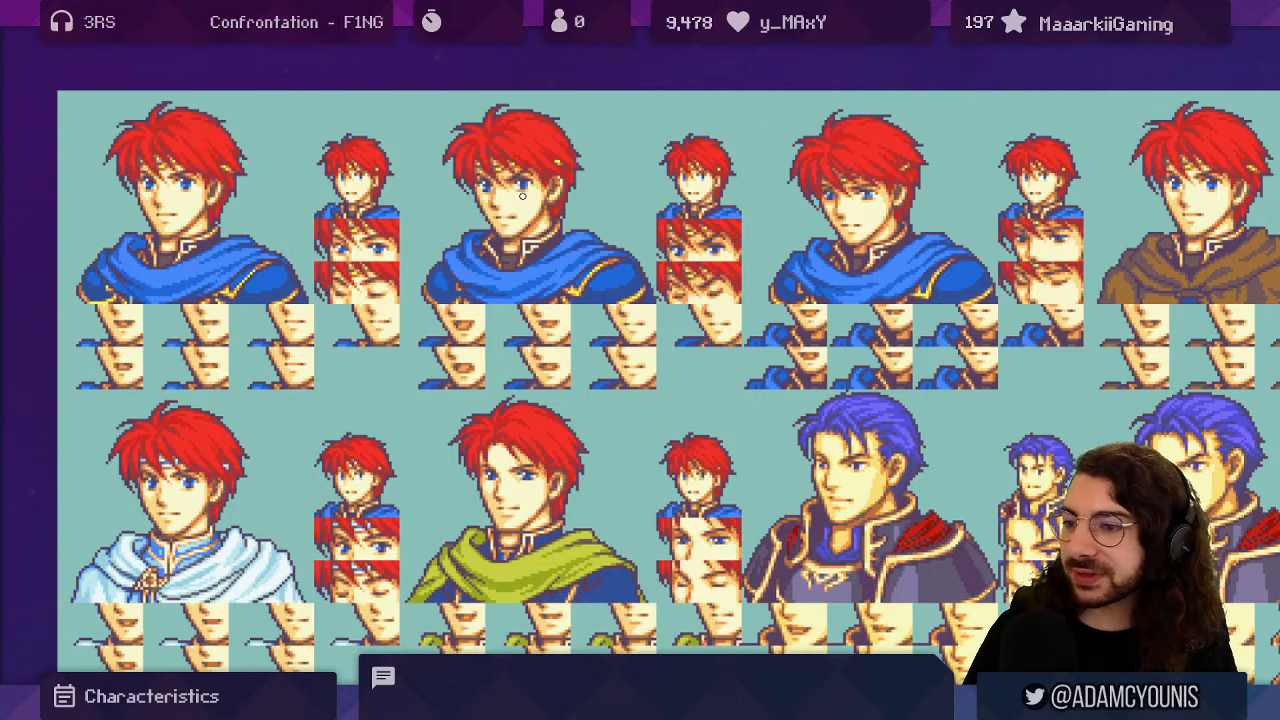
left_click_drag(724, 357, 634, 248)
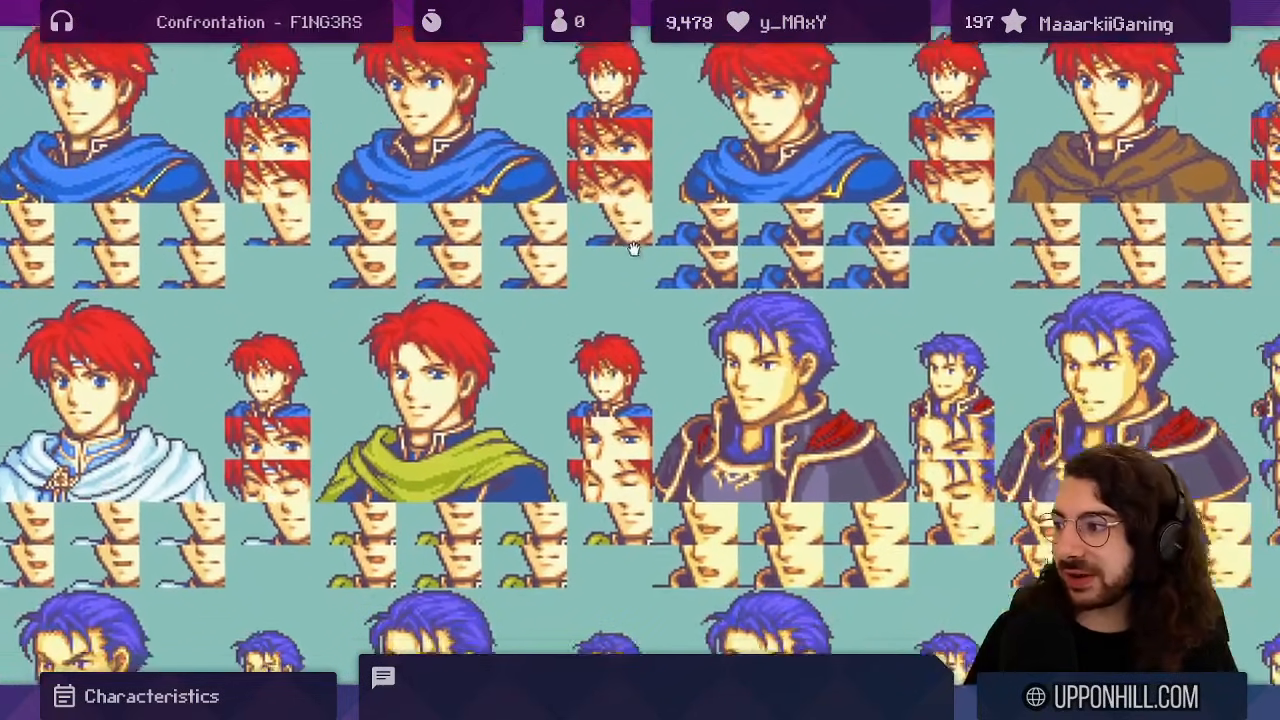
scroll(730, 358, "up", 2)
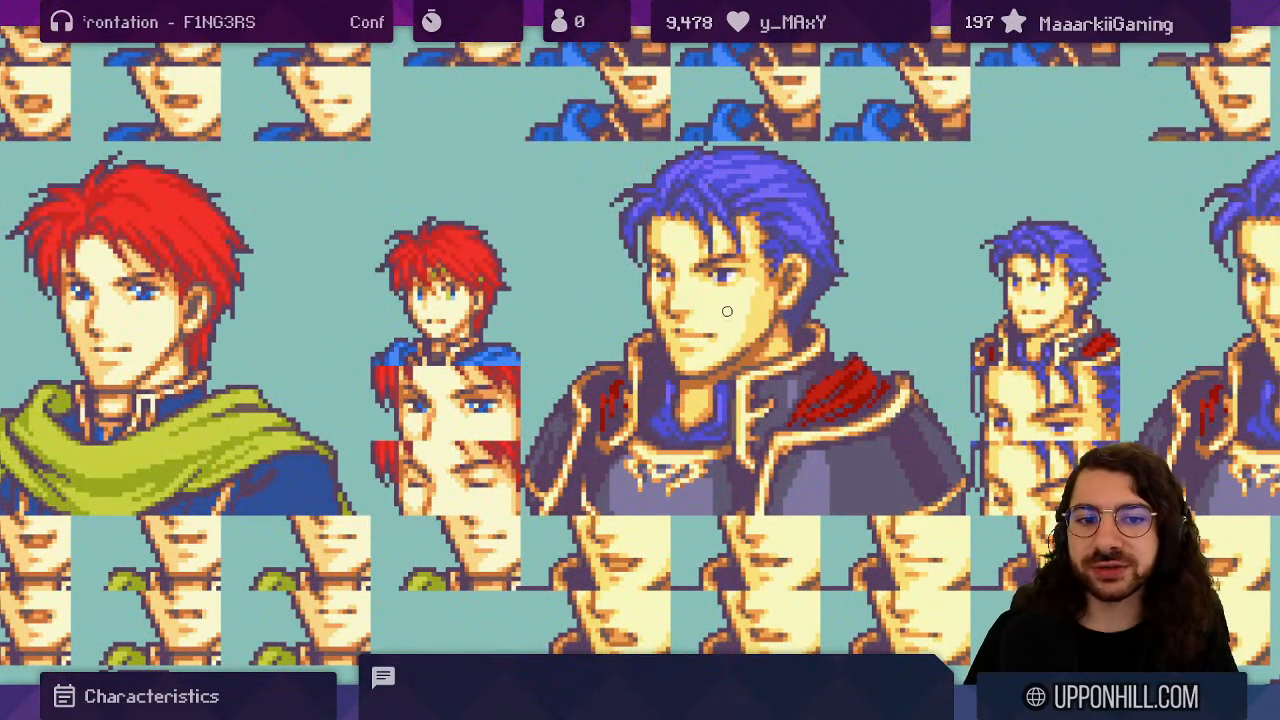
- Trace the jaw of the green-haired ponytail portrait and draw a line across its face, undoing both strokes
scroll(727, 311, "down", 3)
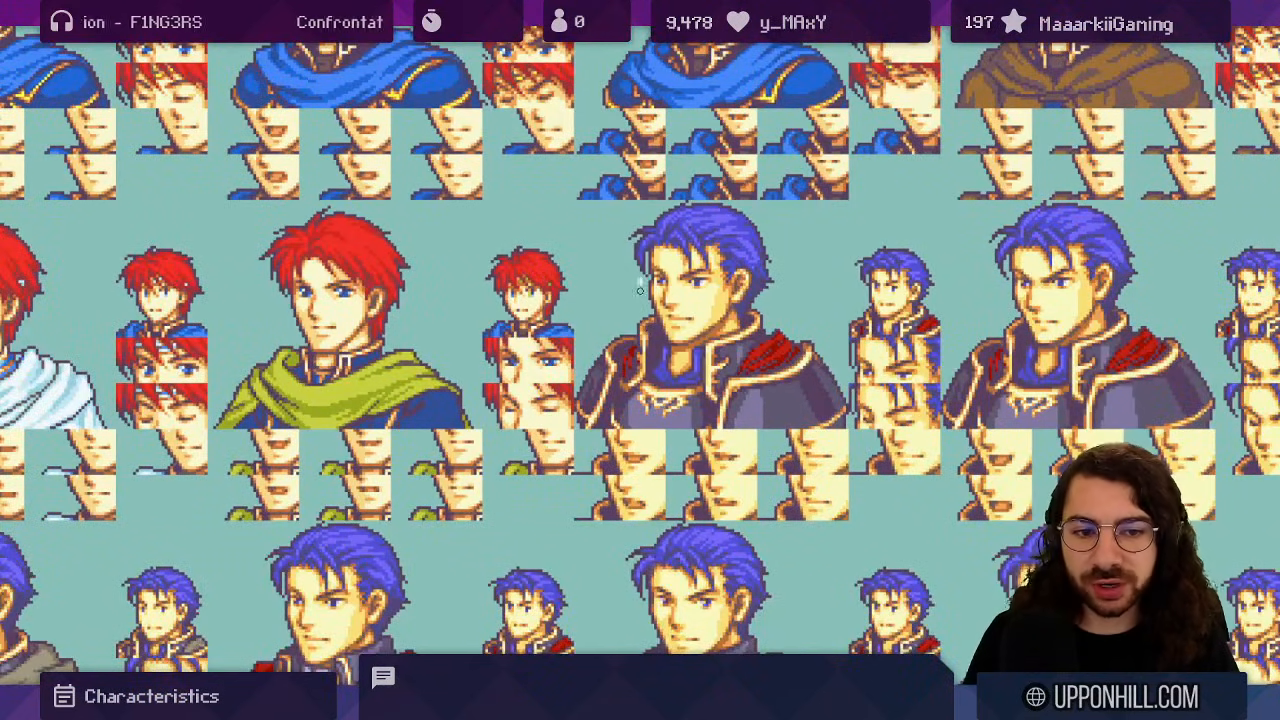
left_click_drag(588, 534, 525, 316)
scroll(595, 406, "down", 3)
left_click_drag(650, 323, 438, 322)
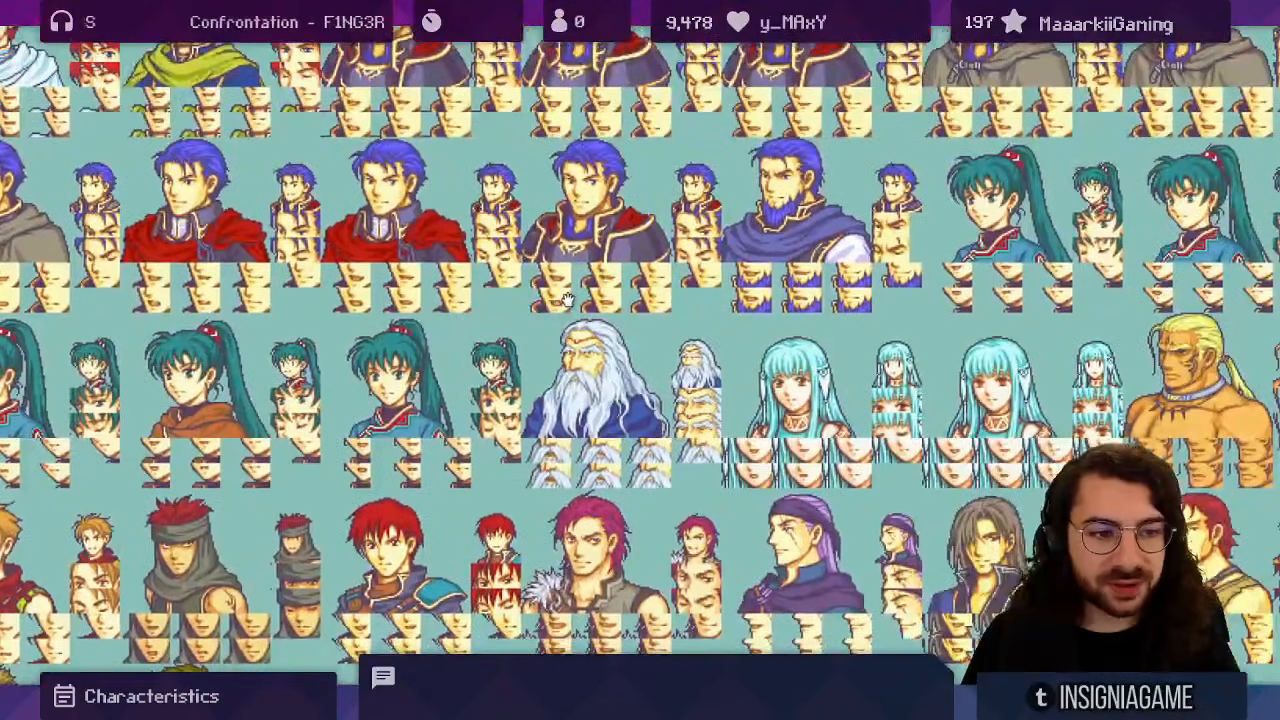
scroll(800, 235, "up", 5)
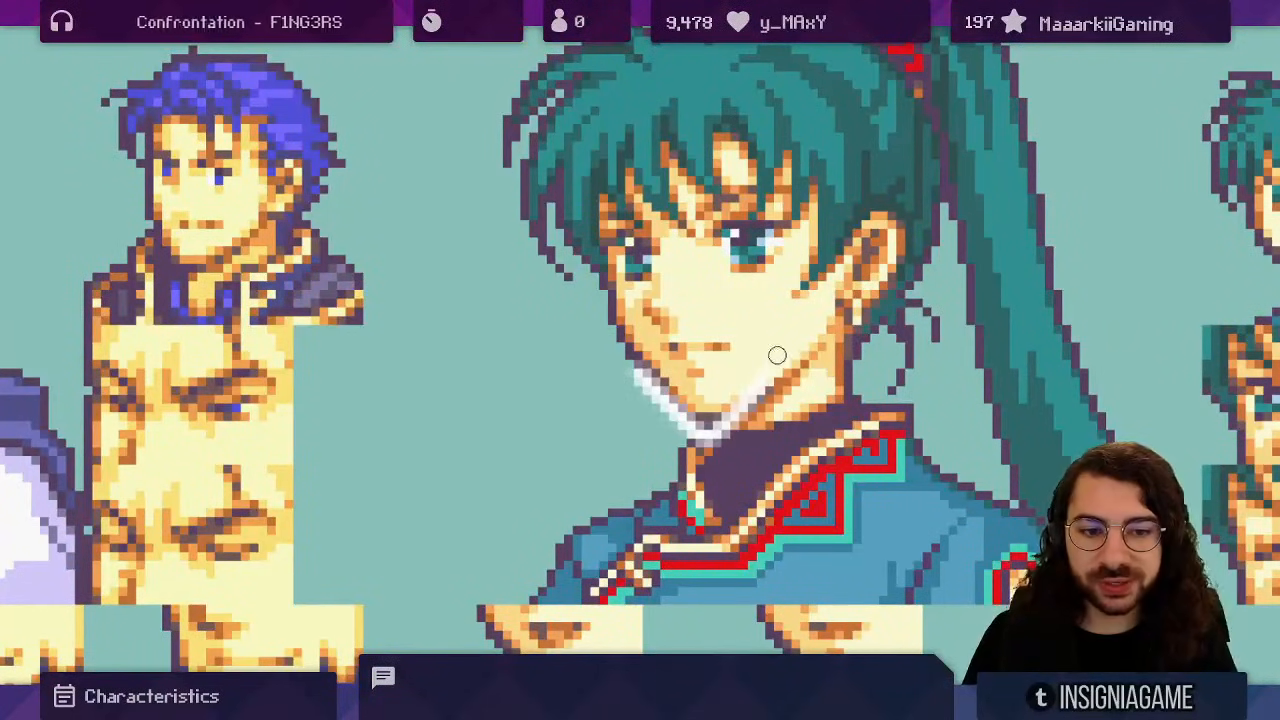
key("ctrl+z")
mouse_move(609, 207)
left_mouse_down()
mouse_move(696, 48)
mouse_move(886, 216)
left_mouse_up()
key("ctrl+z")
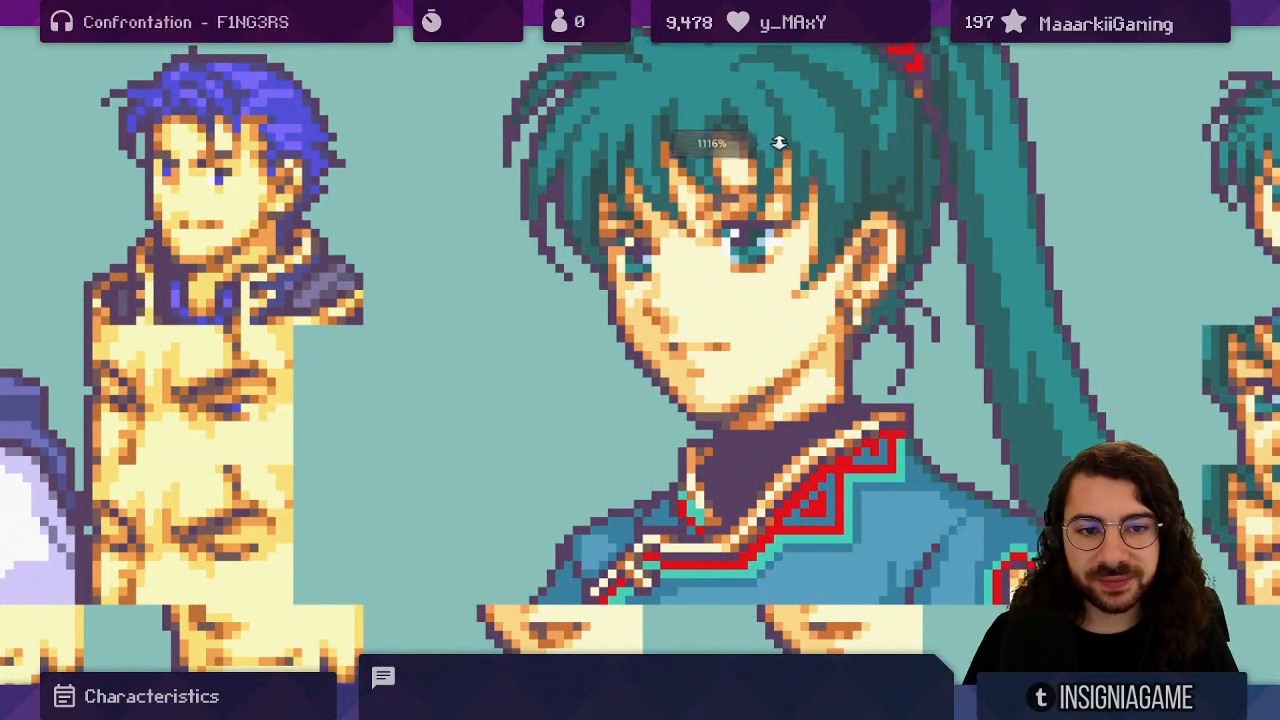
- Trace a square outline over the head of the muscular blond portrait and undo it
left_click_drag(779, 143, 732, 225)
left_click_drag(697, 420, 433, 203)
left_click_drag(930, 262, 950, 80)
left_click_drag(919, 246, 827, 196)
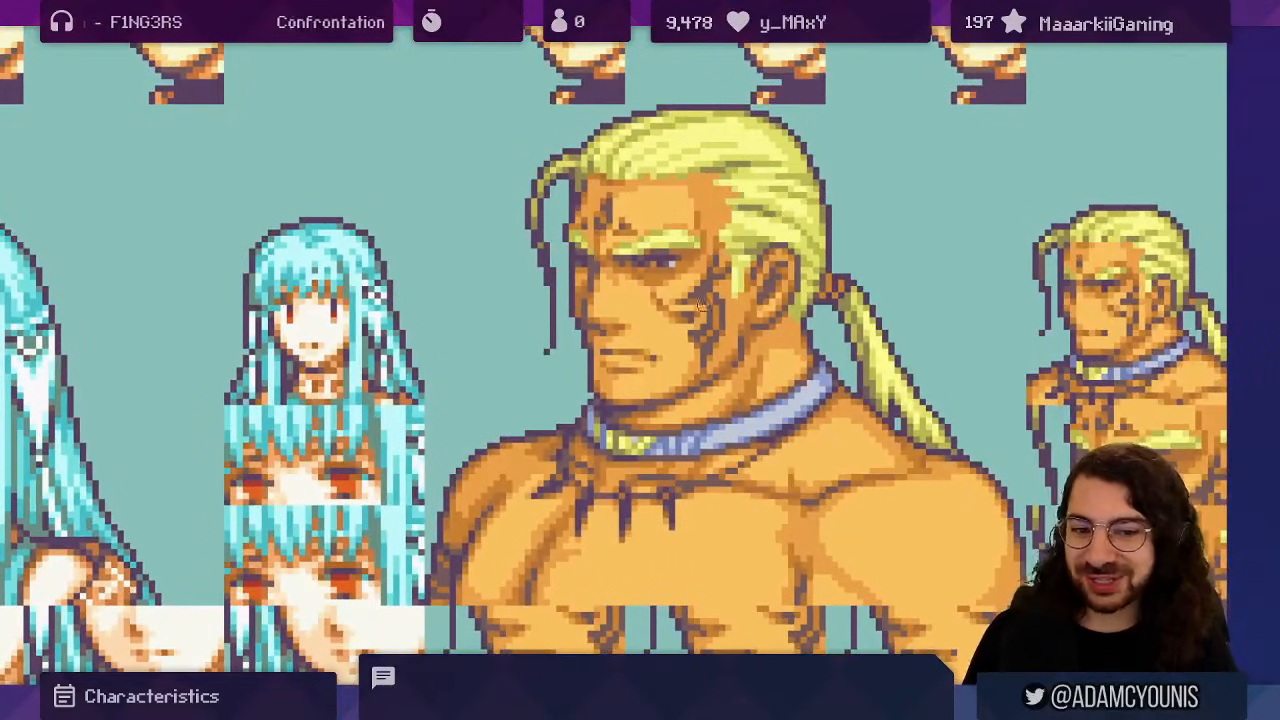
mouse_move(586, 371)
left_mouse_down()
mouse_move(581, 314)
mouse_move(778, 172)
mouse_move(592, 372)
left_mouse_up()
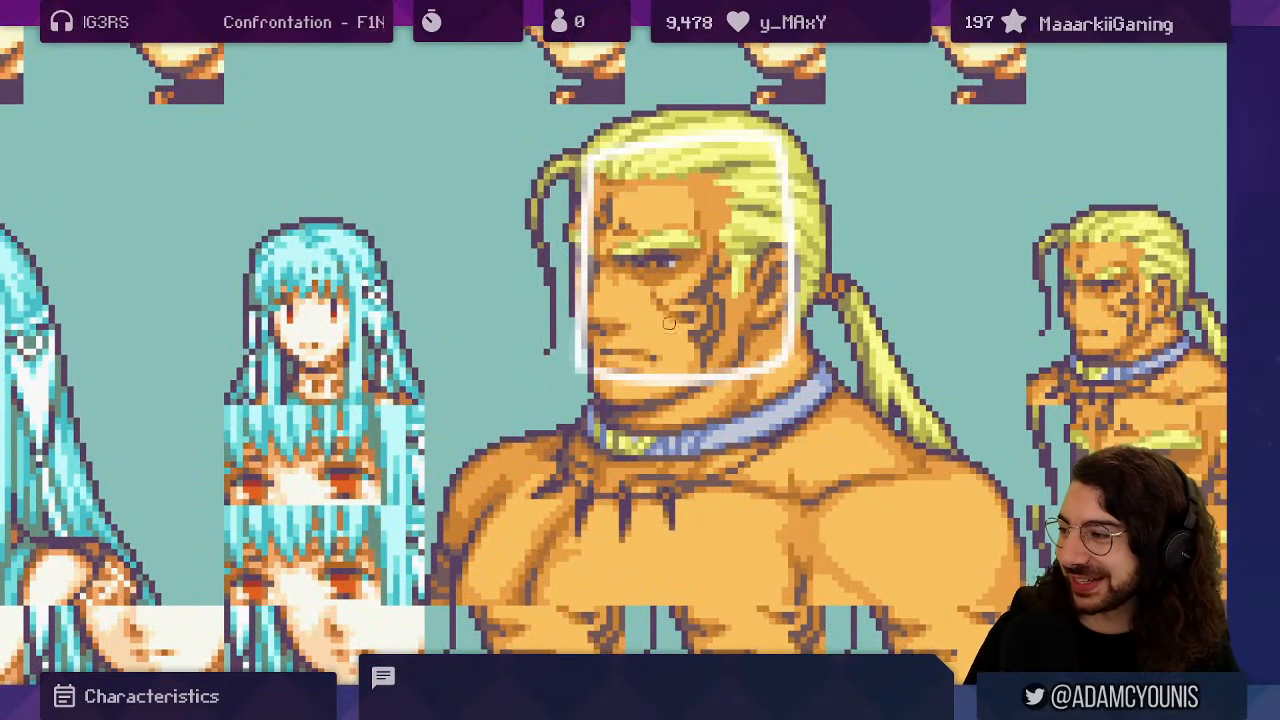
key("ctrl+z")
- Mark the nose and facial structure of the muscular red-haired portrait with white strokes
left_click_drag(734, 199, 790, 287)
left_click_drag(712, 342, 660, 297)
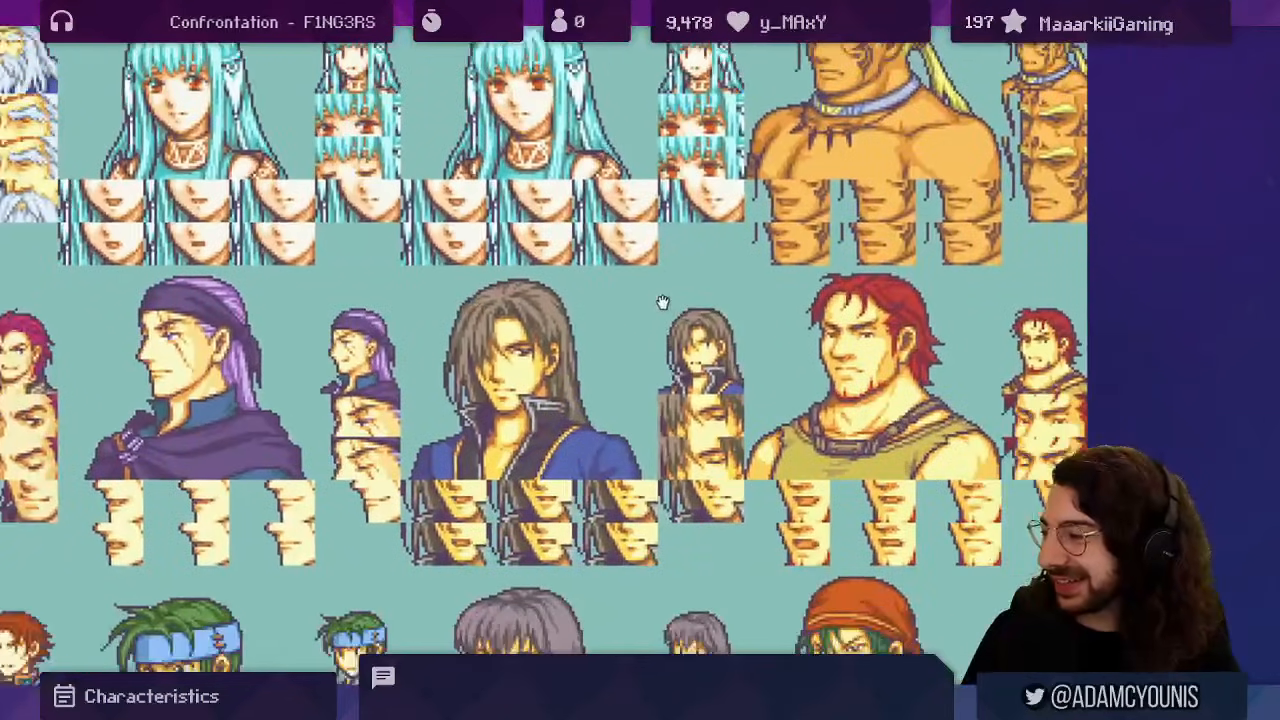
left_click_drag(876, 346, 866, 218)
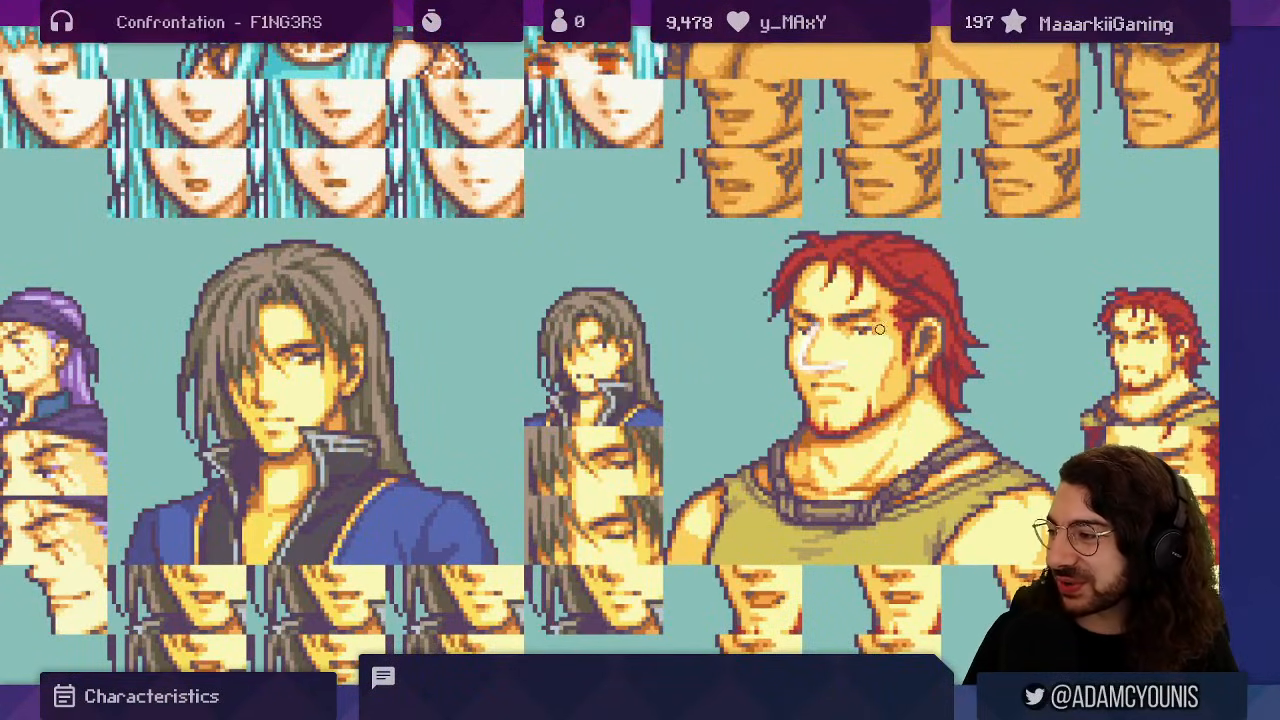
left_click_drag(868, 302, 866, 345)
left_click_drag(763, 450, 791, 375)
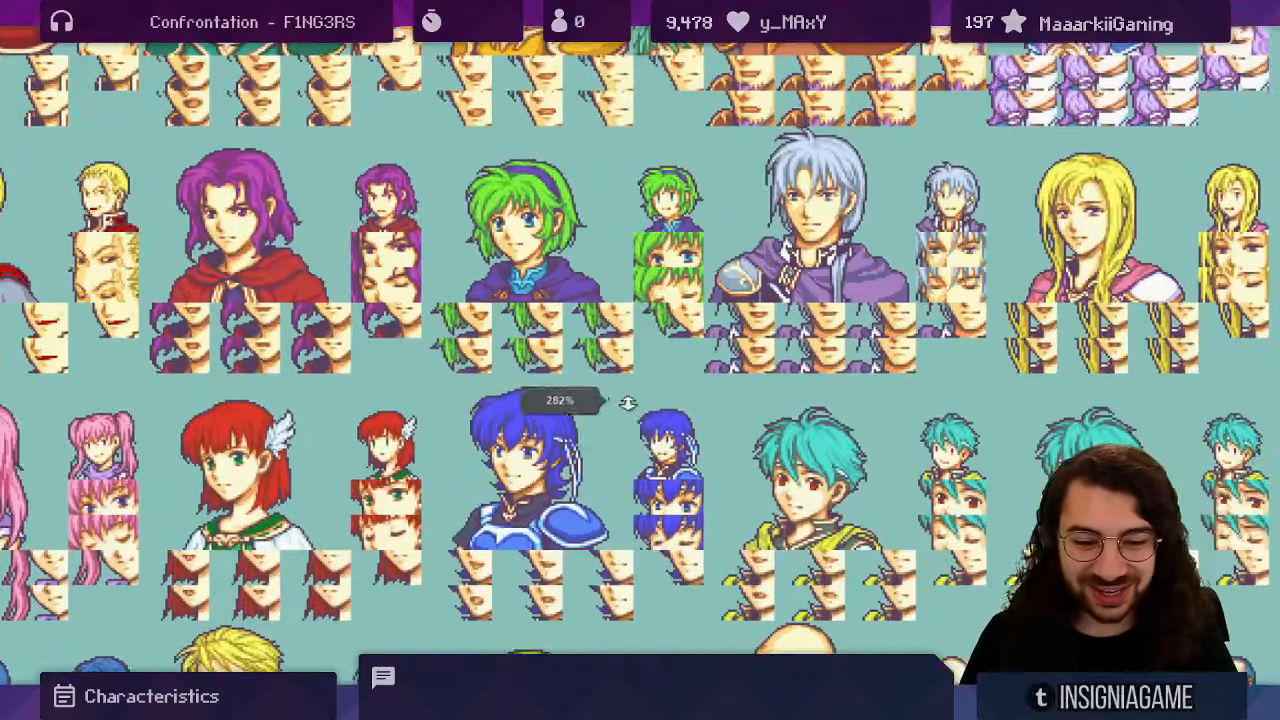
- Draw strokes over the teal-haired boy's portrait further down the sheet and undo them
left_click_drag(628, 402, 594, 152)
left_click_drag(783, 522, 621, 481)
mouse_move(900, 335)
left_mouse_down()
mouse_move(630, 420)
mouse_move(670, 368)
mouse_move(632, 254)
mouse_move(614, 280)
mouse_move(626, 280)
left_mouse_up()
mouse_move(640, 240)
left_mouse_down()
mouse_move(586, 234)
mouse_move(667, 255)
mouse_move(615, 246)
left_mouse_up()
key("ctrl+z")
key("ctrl+z")
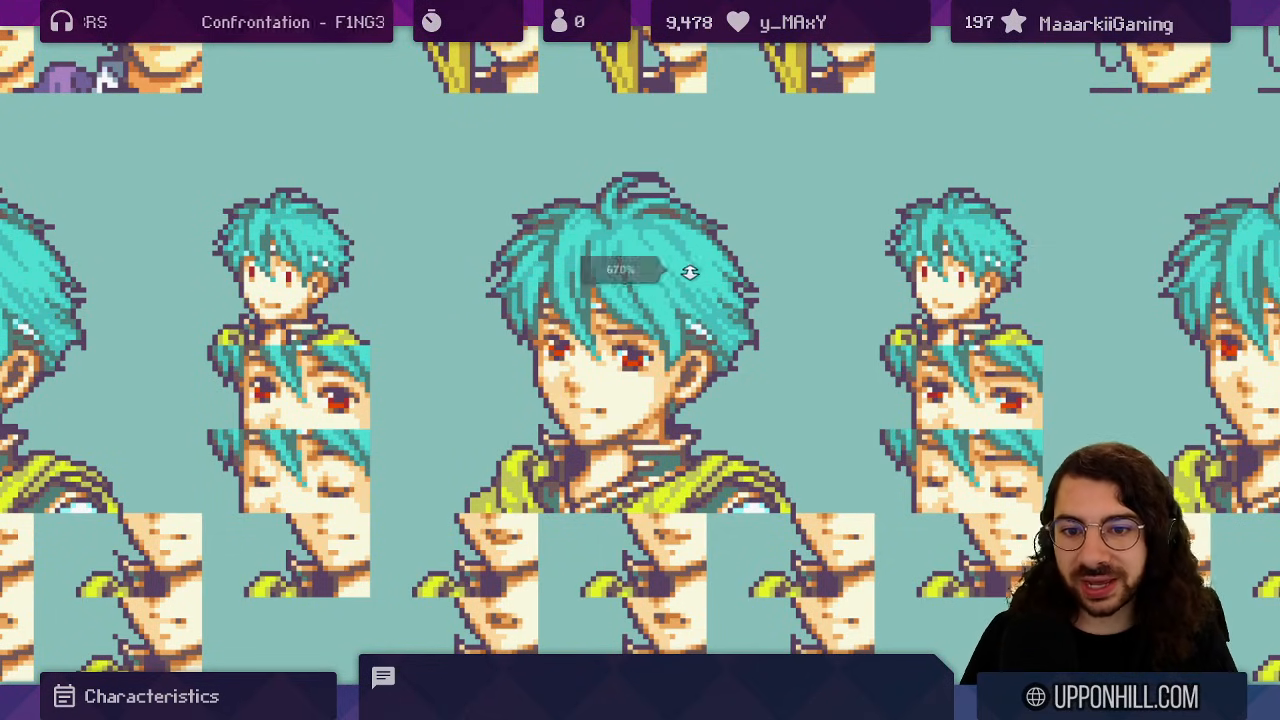
- Leave the portrait sheet for the eye drawings and examine the first empty eye outline up close
scroll(659, 303, "down", 2)
left_click_drag(677, 285, 754, 476)
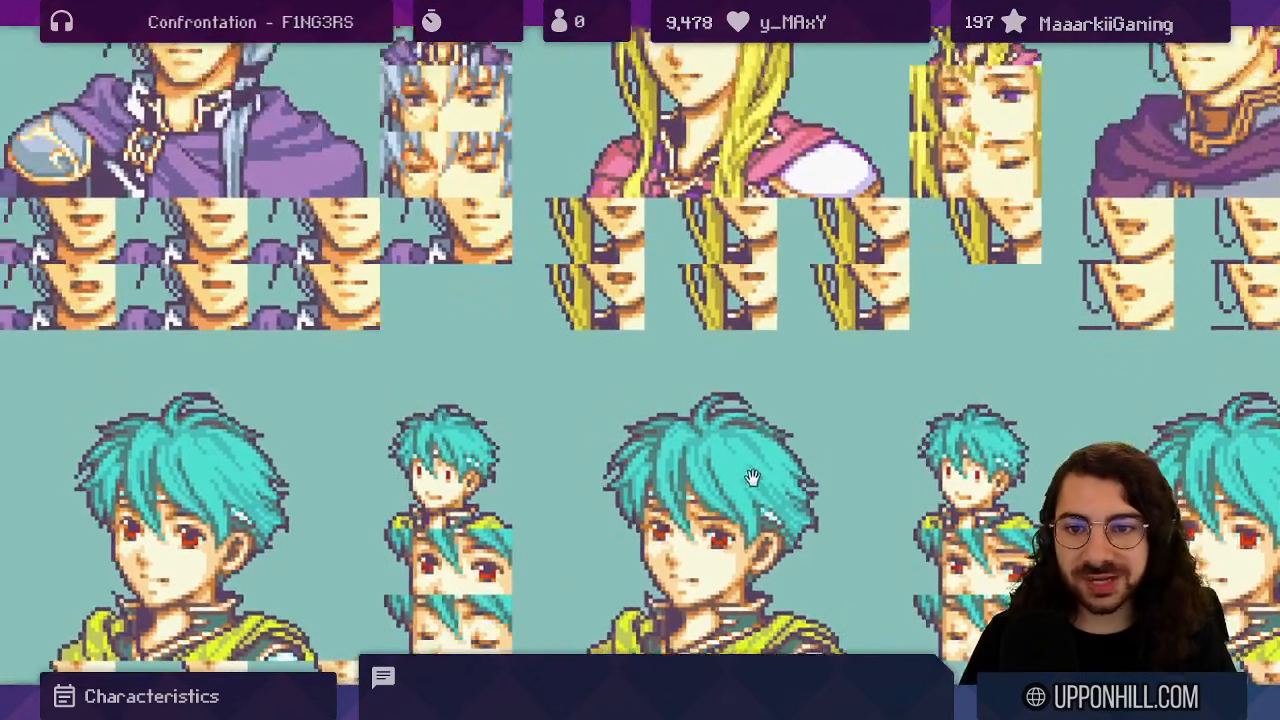
scroll(731, 406, "down", 2)
scroll(731, 406, "down", 2)
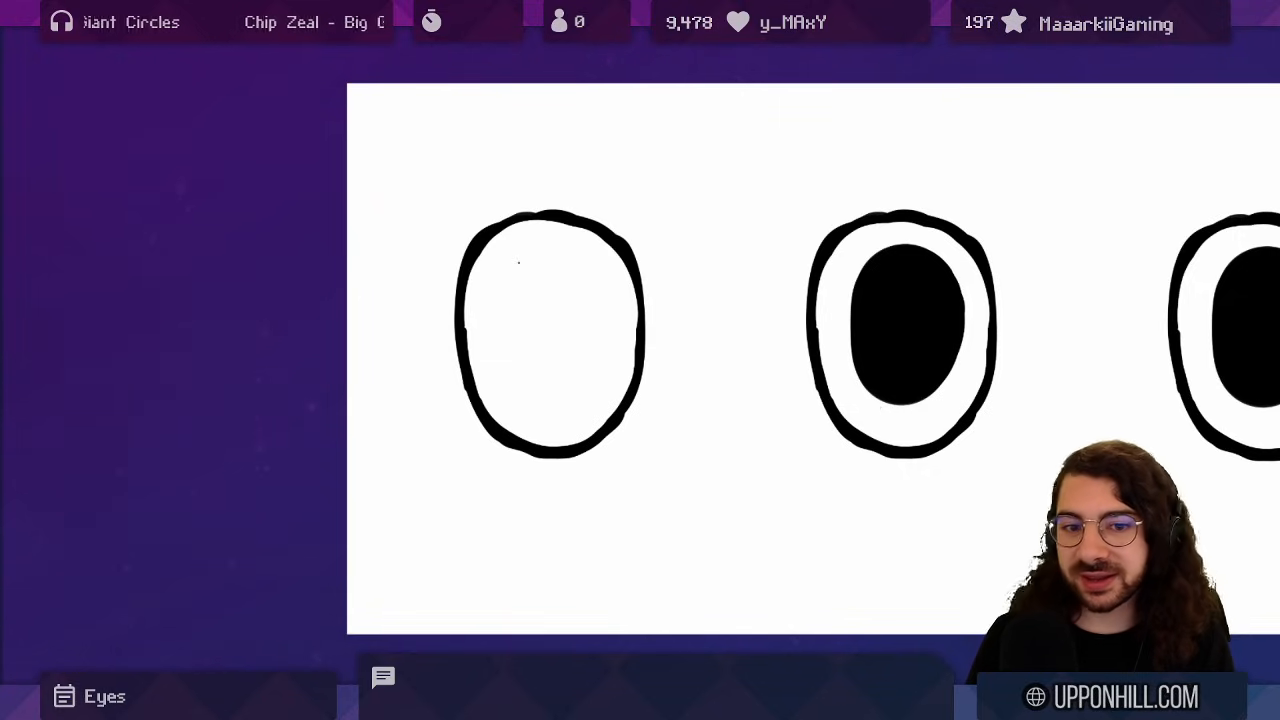
scroll(552, 325, "up", 3)
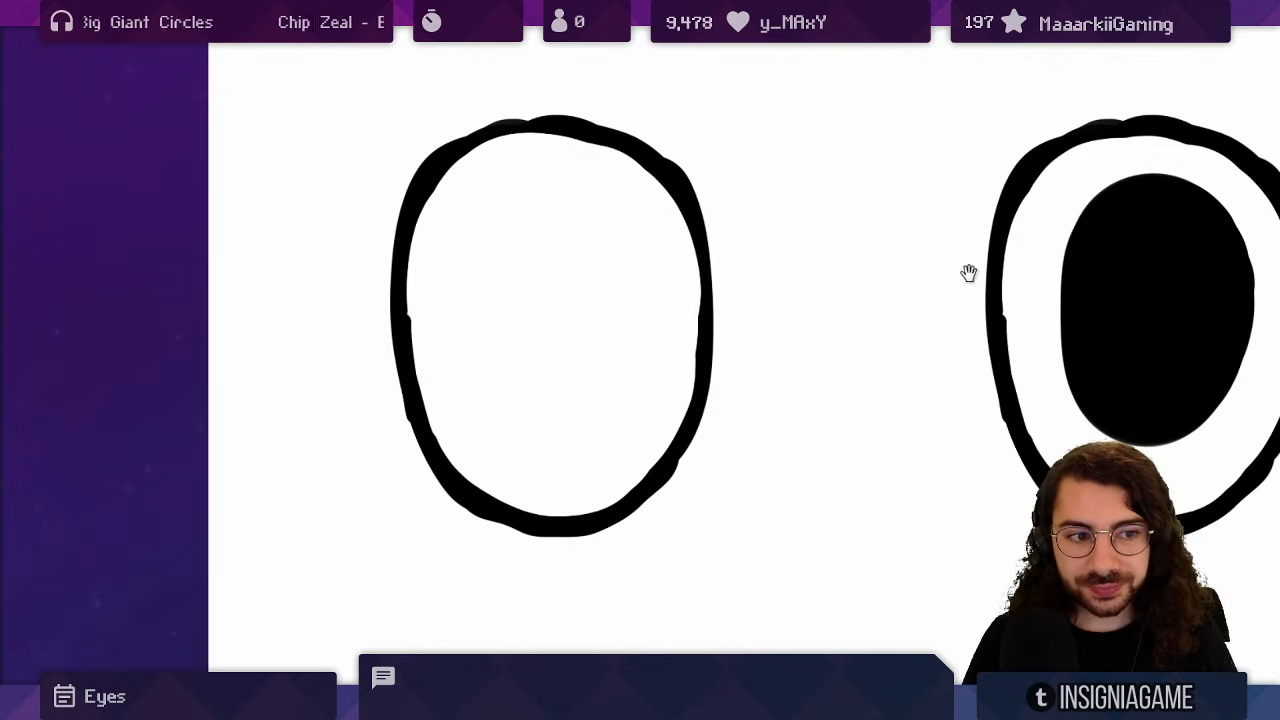
- Examine how the filled pupil and the round white highlight are built up inside the plain eye outlines
left_click_drag(971, 271, 380, 323)
left_click_drag(452, 353, 450, 336)
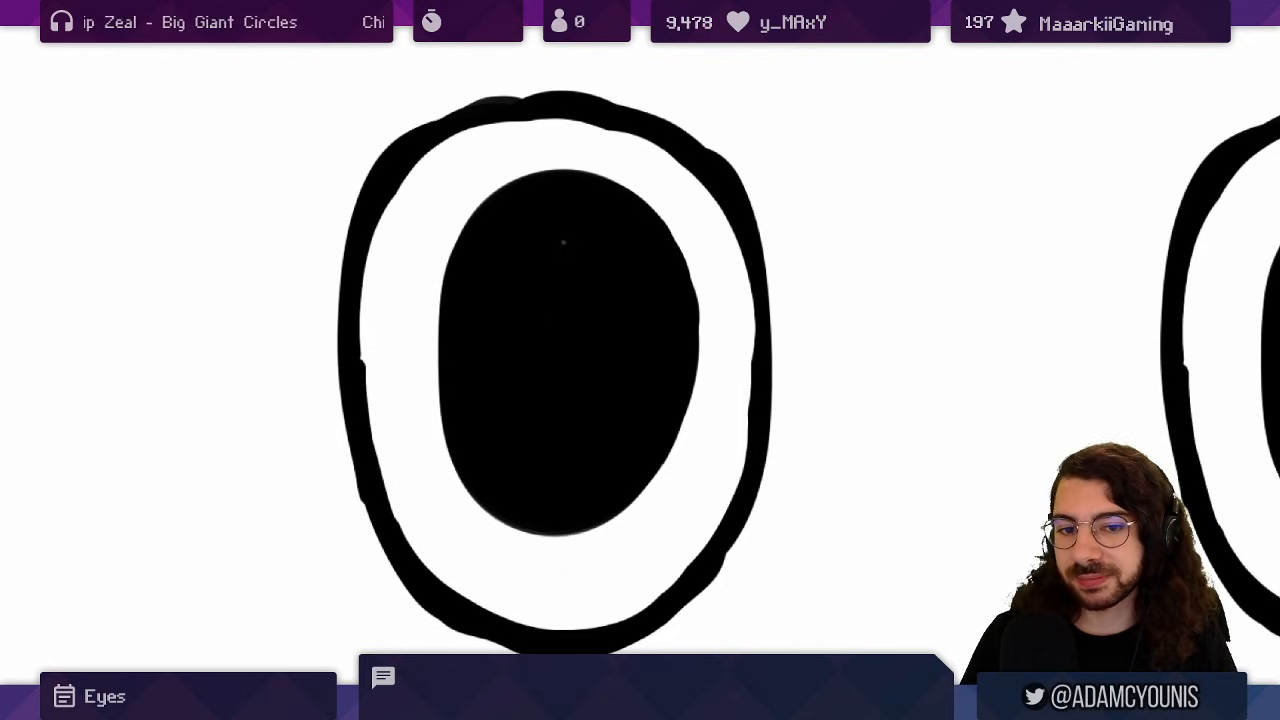
left_click_drag(563, 242, 578, 331)
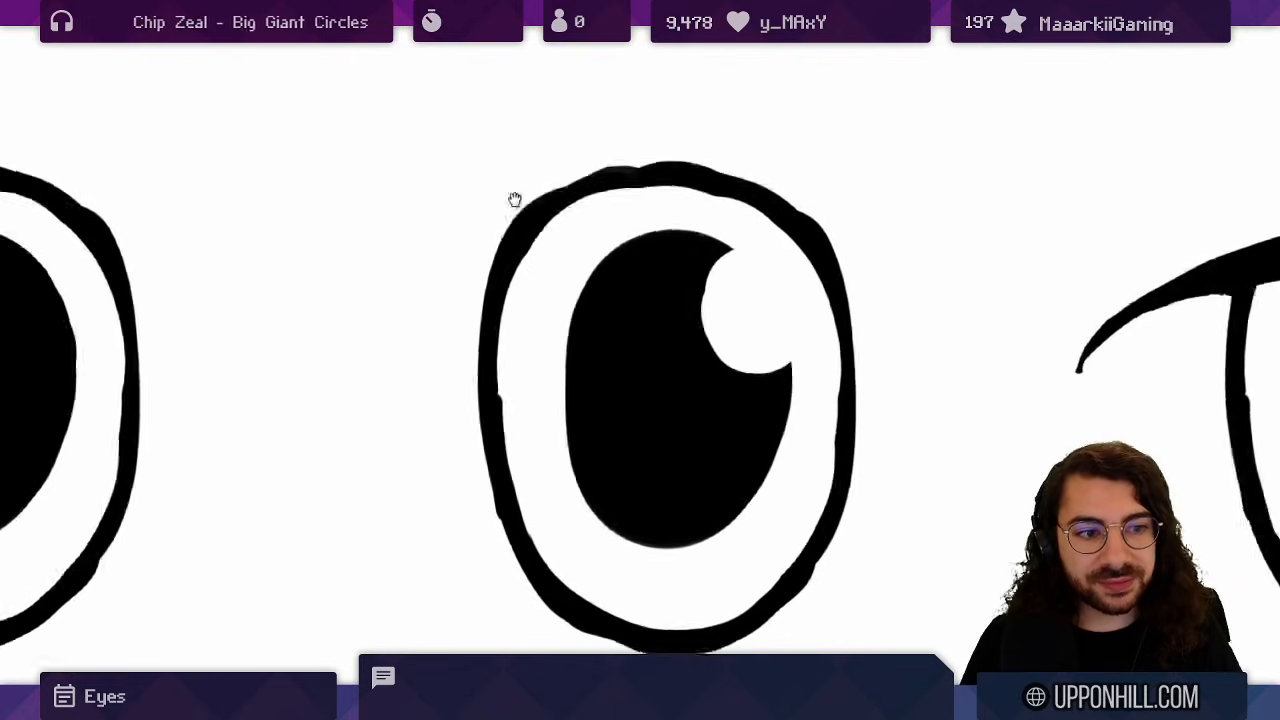
mouse_move(514, 200)
left_mouse_down()
mouse_move(471, 163)
mouse_move(574, 234)
mouse_move(706, 274)
left_mouse_up()
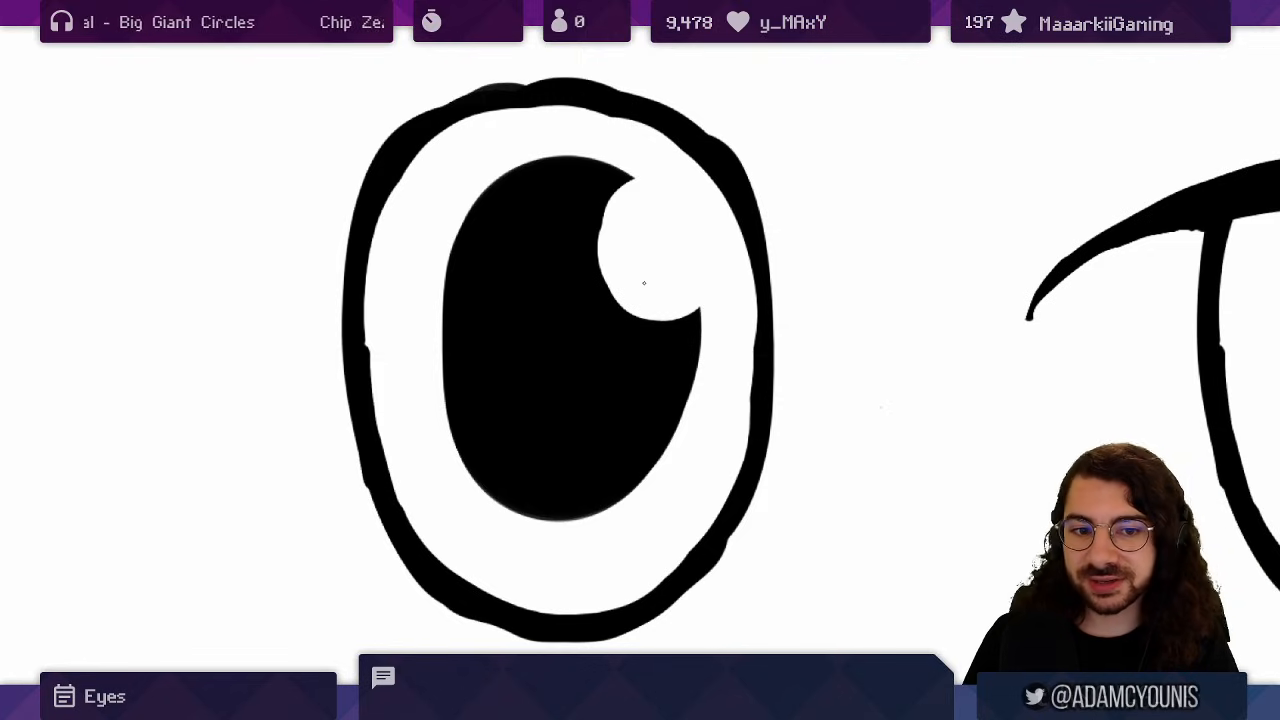
left_click_drag(644, 284, 588, 322)
key("[")
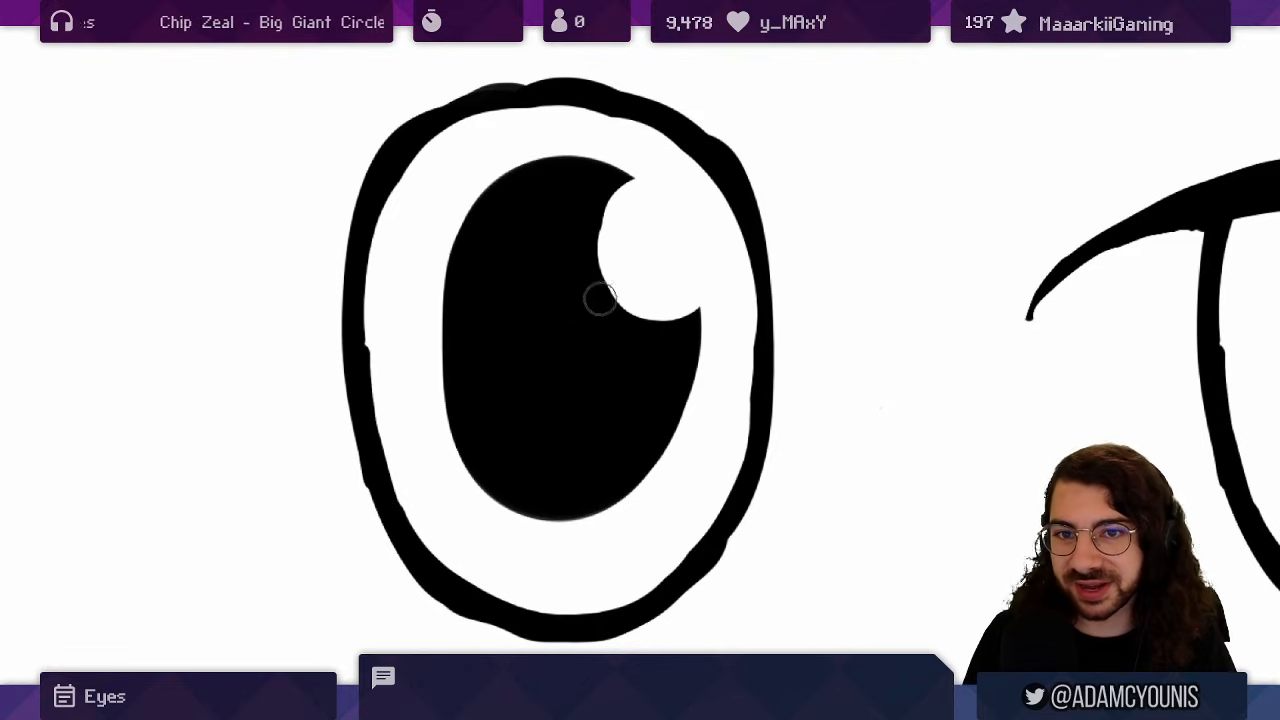
scroll(560, 337, "down", 1)
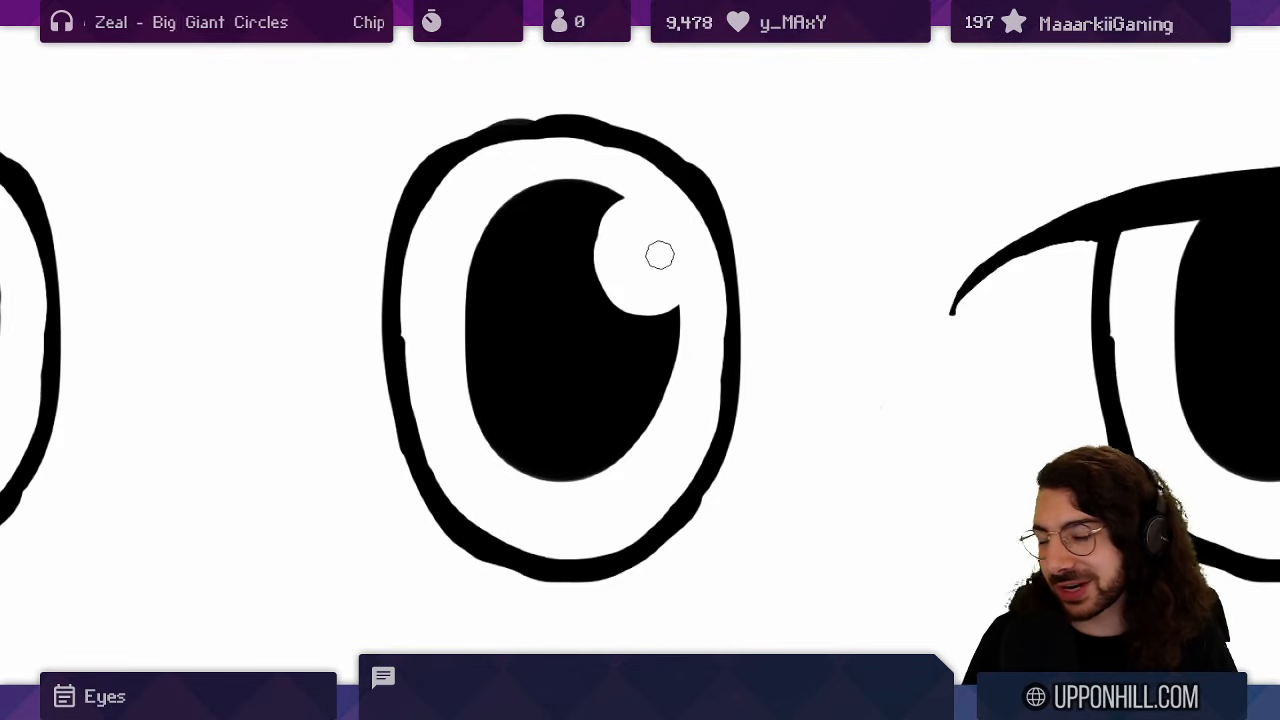
- Compare the highlighted eye with the thick-lashed eye and the finished purple and pink coloured eye
left_click_drag(1080, 251, 414, 232)
scroll(514, 240, "up", 2)
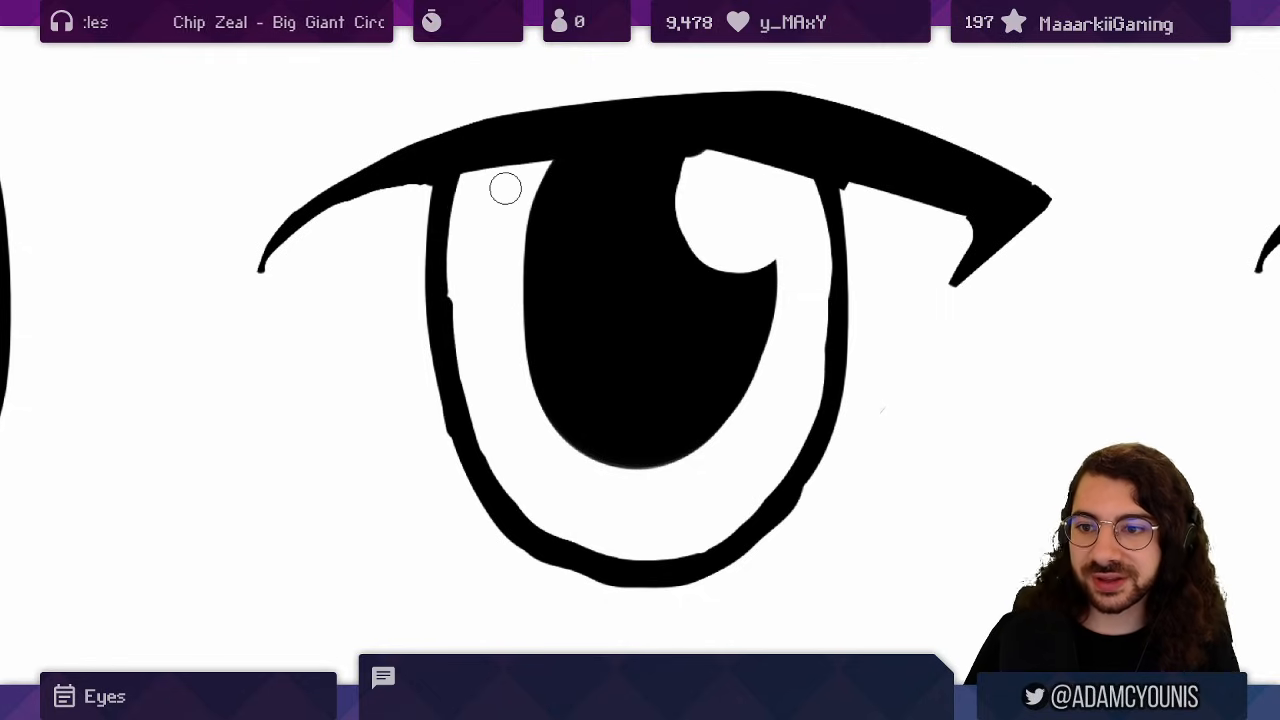
left_click_drag(354, 234, 737, 251)
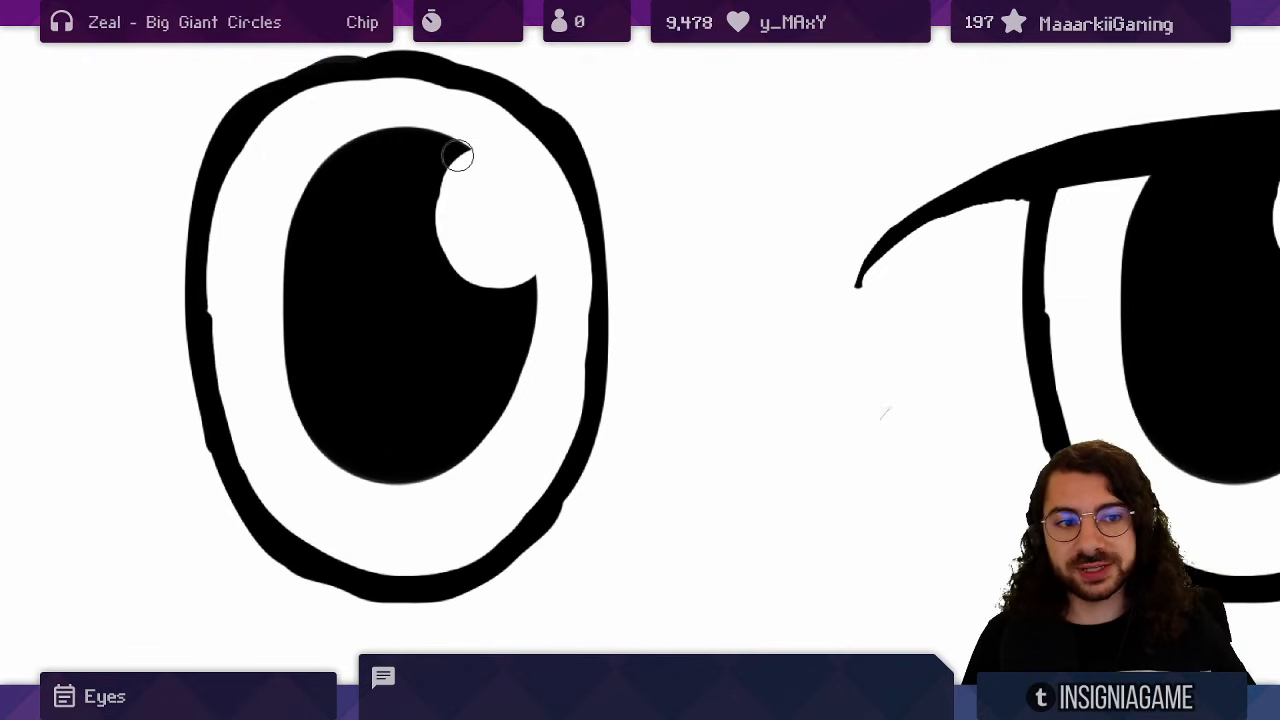
key("space")
left_click_drag(917, 206, 483, 234)
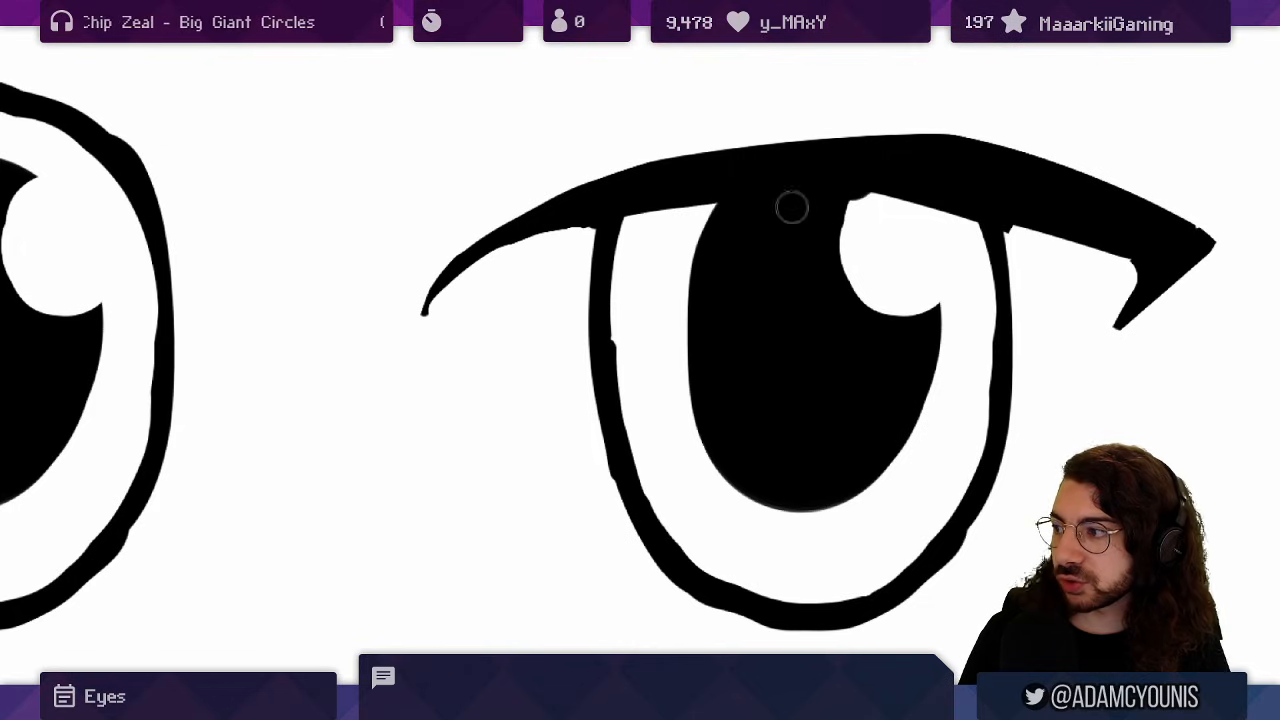
scroll(782, 277, "down", 4)
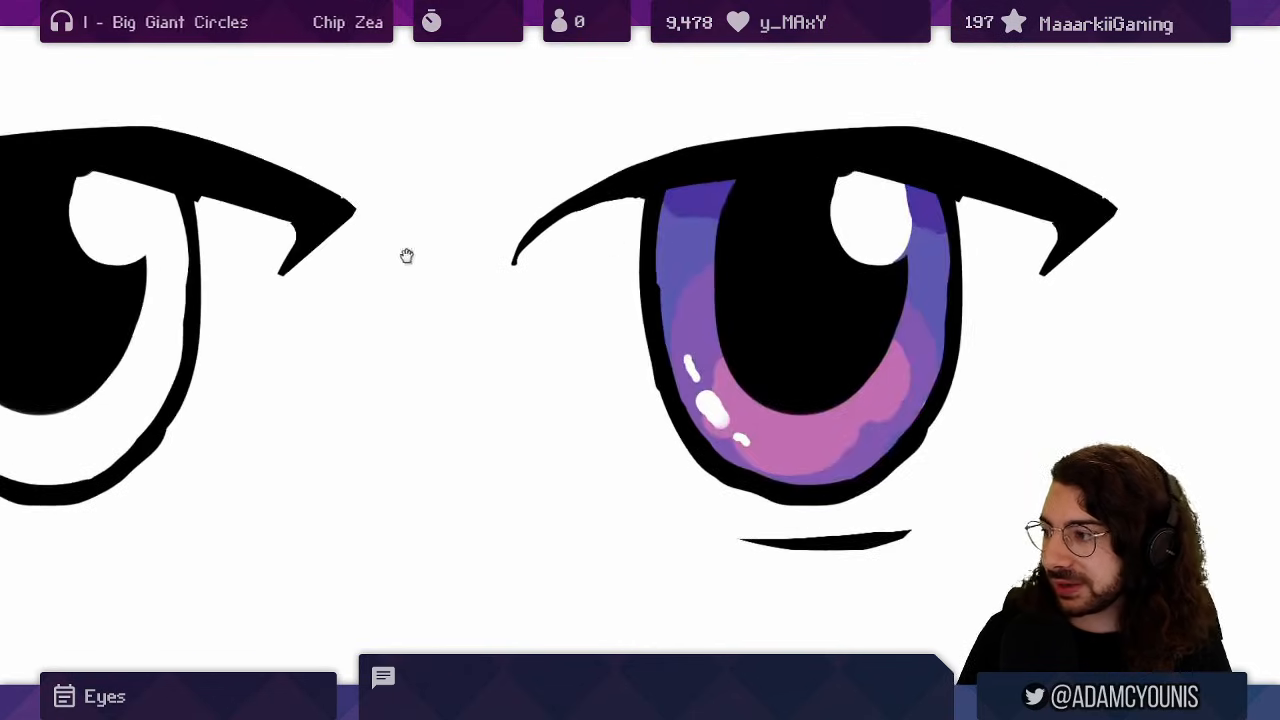
left_click_drag(837, 226, 729, 277)
scroll(732, 316, "up", 2)
left_click_drag(746, 331, 720, 274)
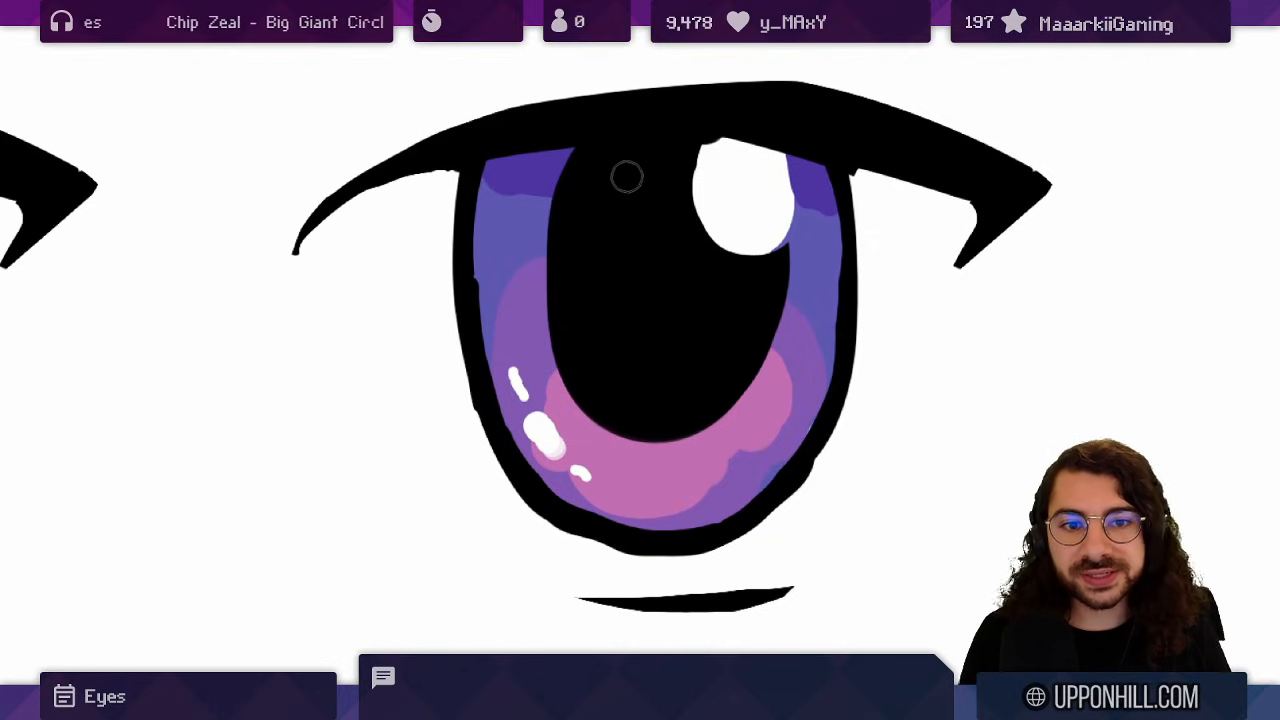
- Try black brush strokes around the inner end of the coloured eye's upper lash and undo them
left_click(622, 214, "alt")
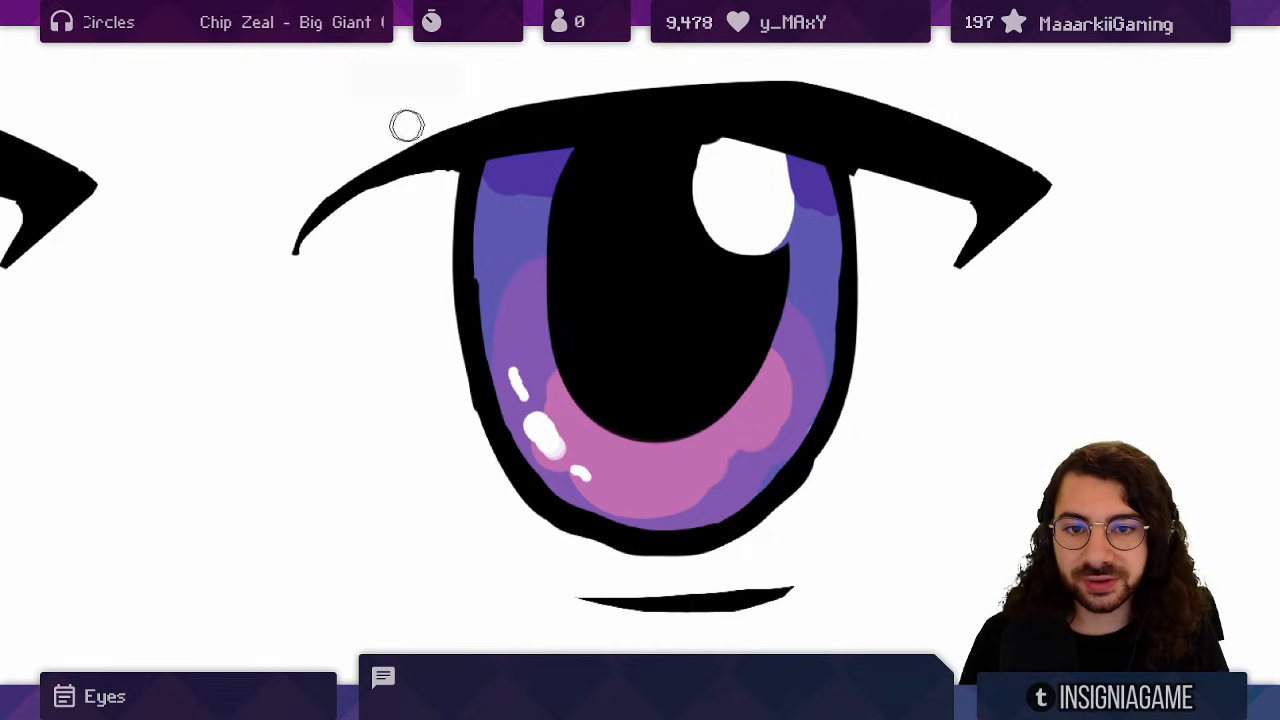
key("b")
left_click(363, 134)
left_click_drag(371, 131, 350, 136)
left_click_drag(388, 208, 377, 216)
key("ctrl+z")
key("ctrl+z")
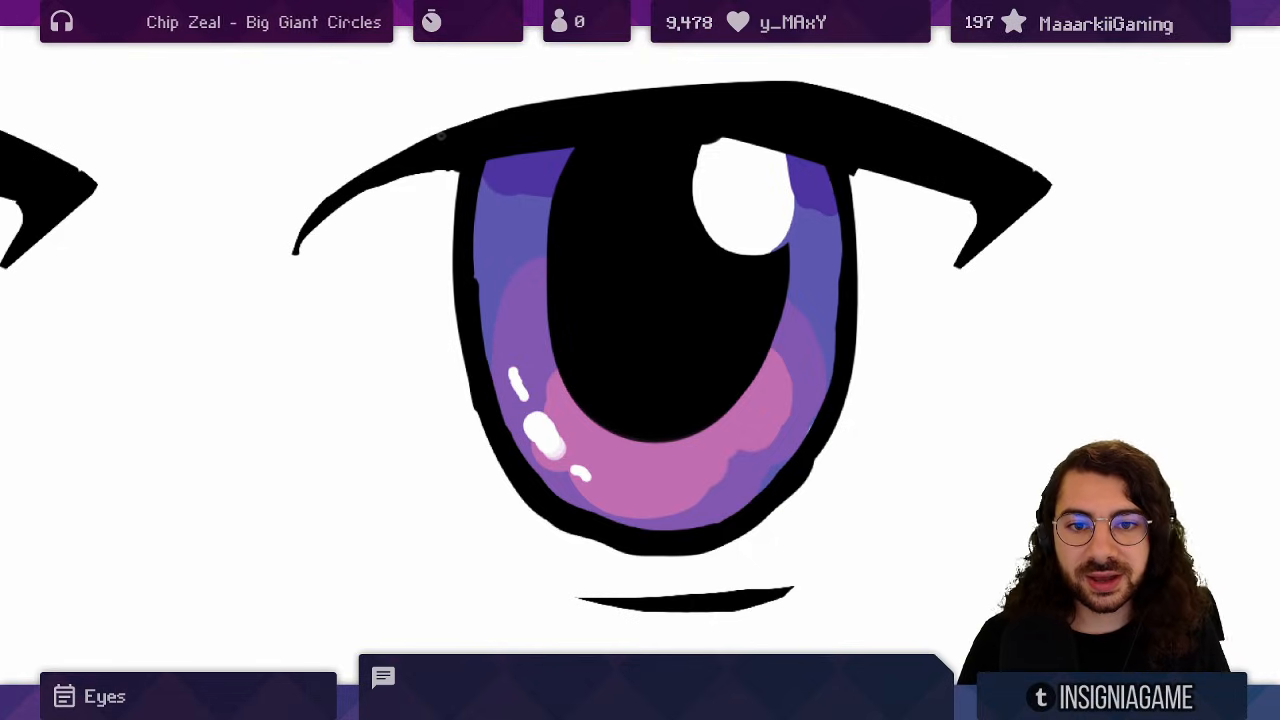
mouse_move(441, 136)
left_mouse_down()
mouse_move(470, 100)
mouse_move(440, 48)
left_mouse_up()
key("ctrl+z")
left_click_drag(450, 188, 445, 222)
key("ctrl+z")
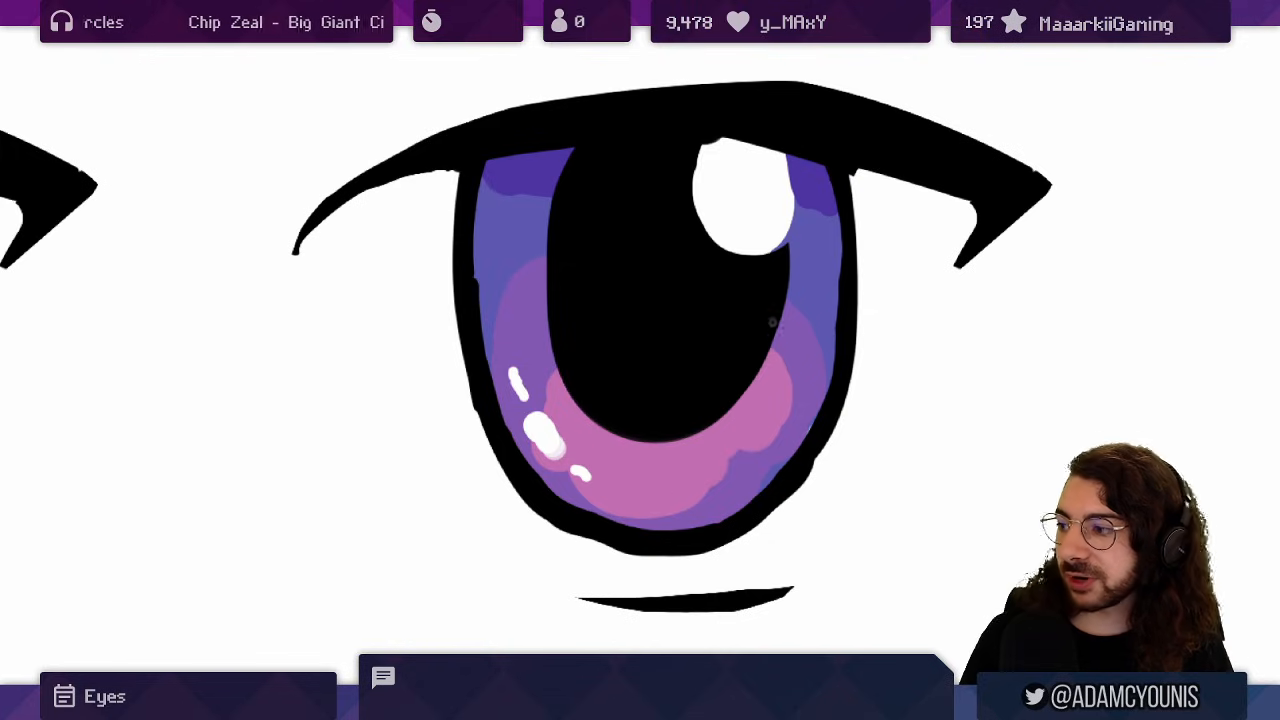
- Select the top layer and draw a narrow oval eye outline in the empty space beside the coloured eye
key("Tab")
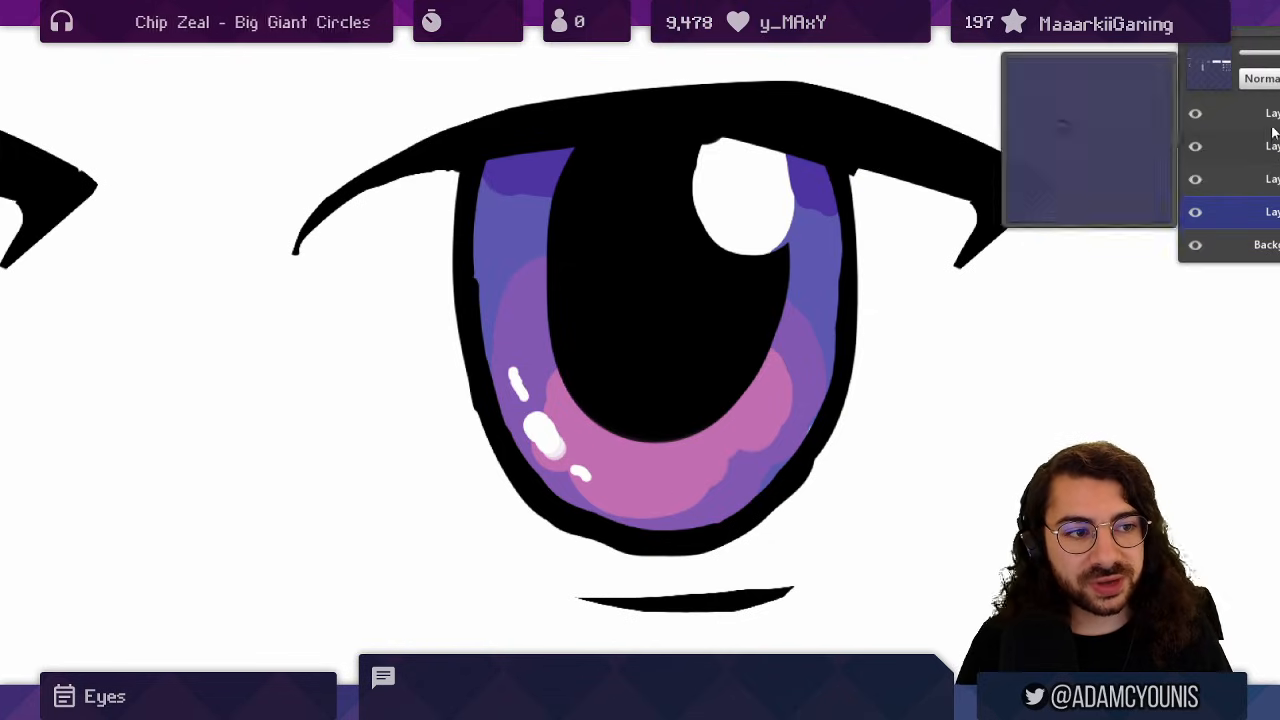
left_click(1270, 122)
key("Tab")
mouse_move(554, 429)
left_mouse_down()
mouse_move(560, 417)
mouse_move(359, 425)
left_mouse_up()
mouse_move(619, 404)
left_mouse_down()
mouse_move(568, 414)
mouse_move(409, 403)
left_mouse_up()
left_click_drag(578, 326, 575, 342)
left_click_drag(574, 399, 580, 318)
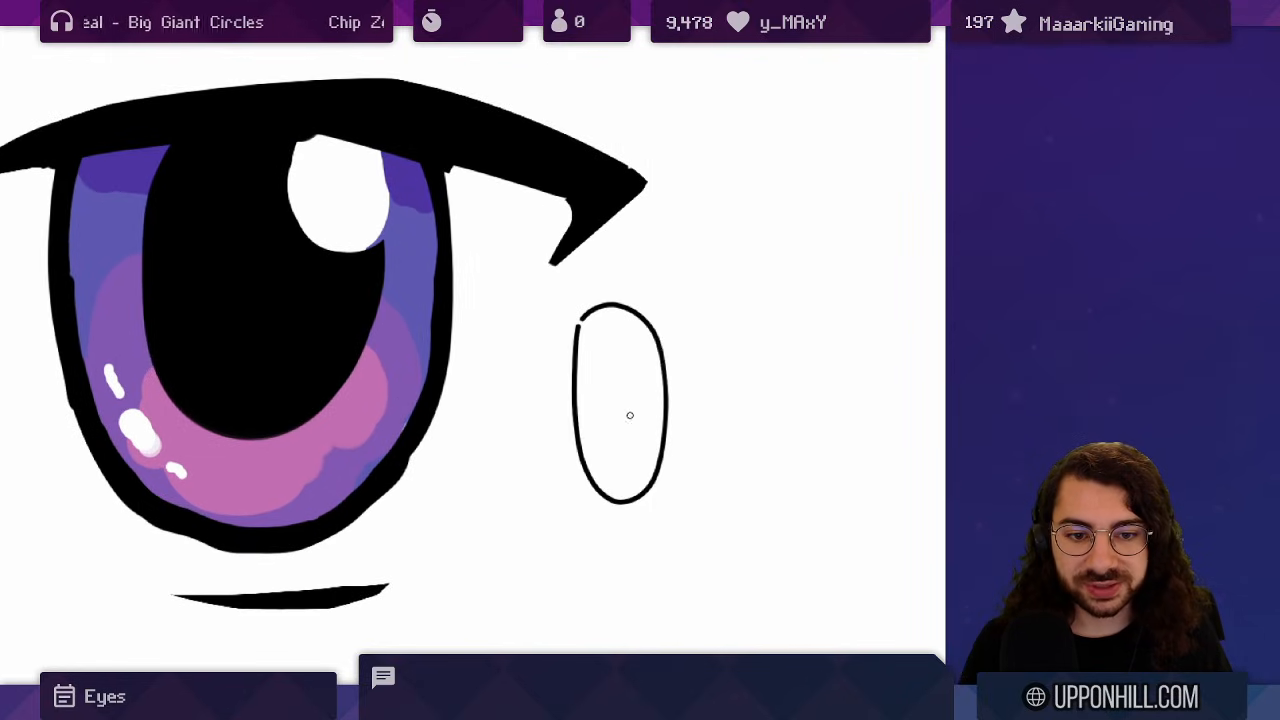
- Fill a black oval pupil inside the small outline and draw radiating iris lines around it
mouse_move(612, 365)
left_mouse_down()
mouse_move(631, 386)
mouse_move(631, 421)
mouse_move(651, 394)
left_mouse_up()
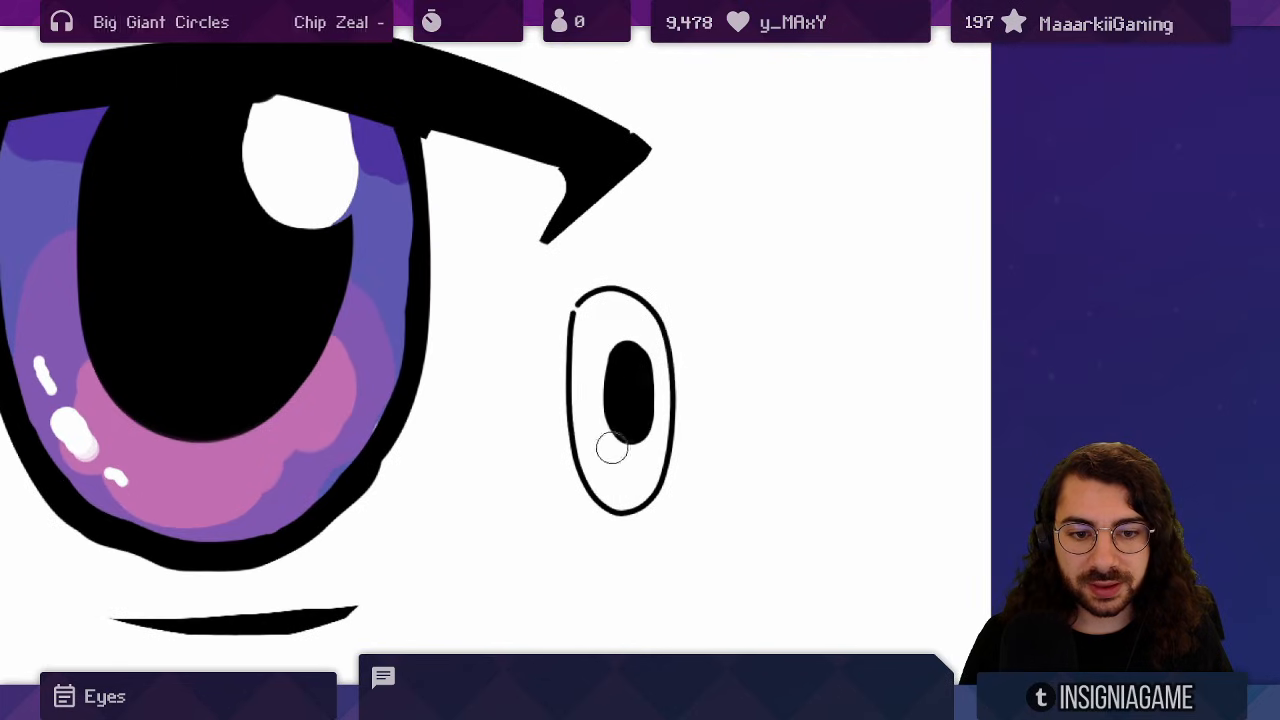
mouse_move(611, 449)
left_mouse_down()
mouse_move(595, 500)
mouse_move(636, 508)
left_mouse_up()
left_click_drag(648, 438, 655, 486)
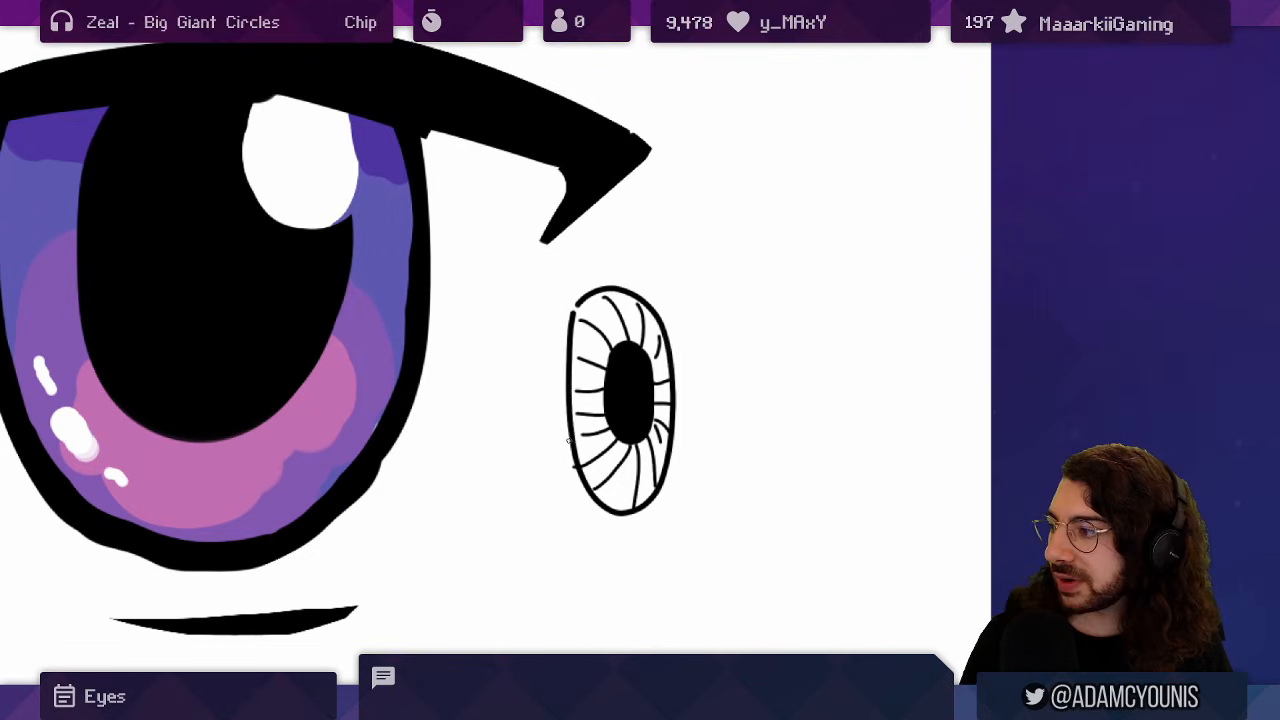
- Draw a light-direction arrow towards the small eye and shade the top of its iris solid black
left_click_drag(520, 421, 582, 416)
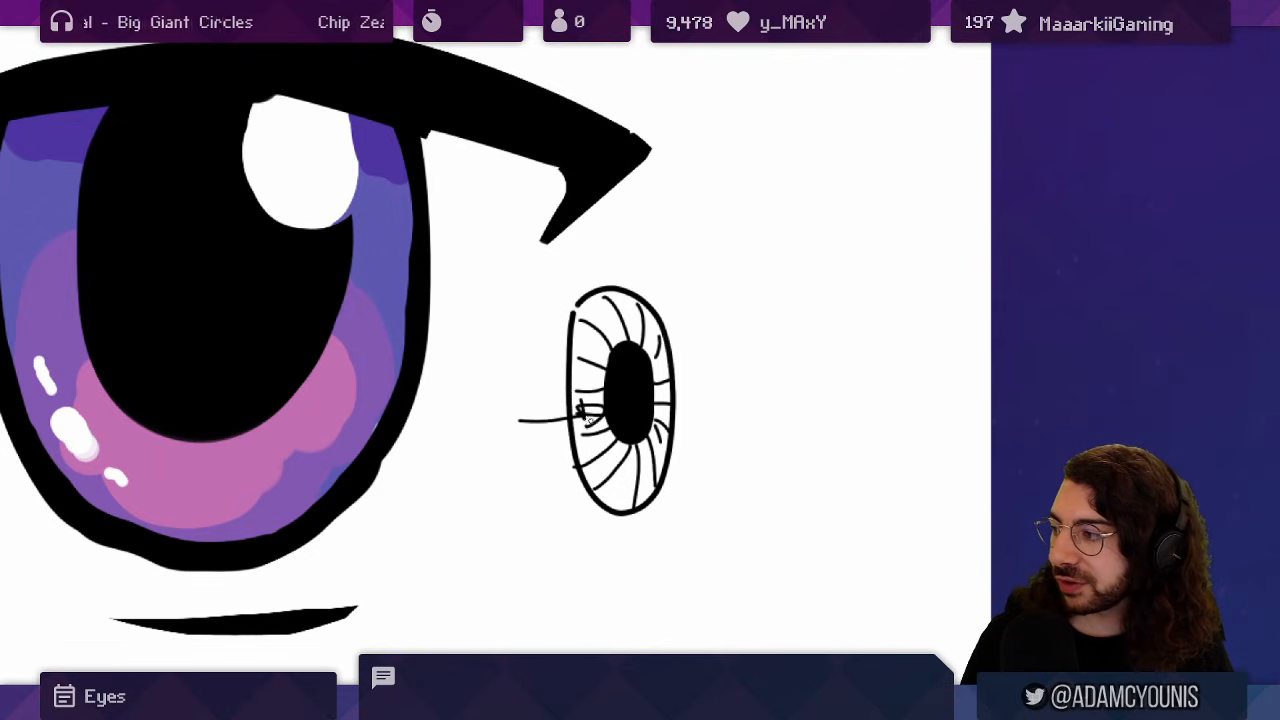
key("ctrl+z")
mouse_move(483, 264)
left_mouse_down()
mouse_move(512, 344)
mouse_move(550, 358)
left_mouse_up()
mouse_move(588, 451)
left_mouse_down()
mouse_move(612, 478)
mouse_move(640, 482)
mouse_move(656, 460)
left_mouse_up()
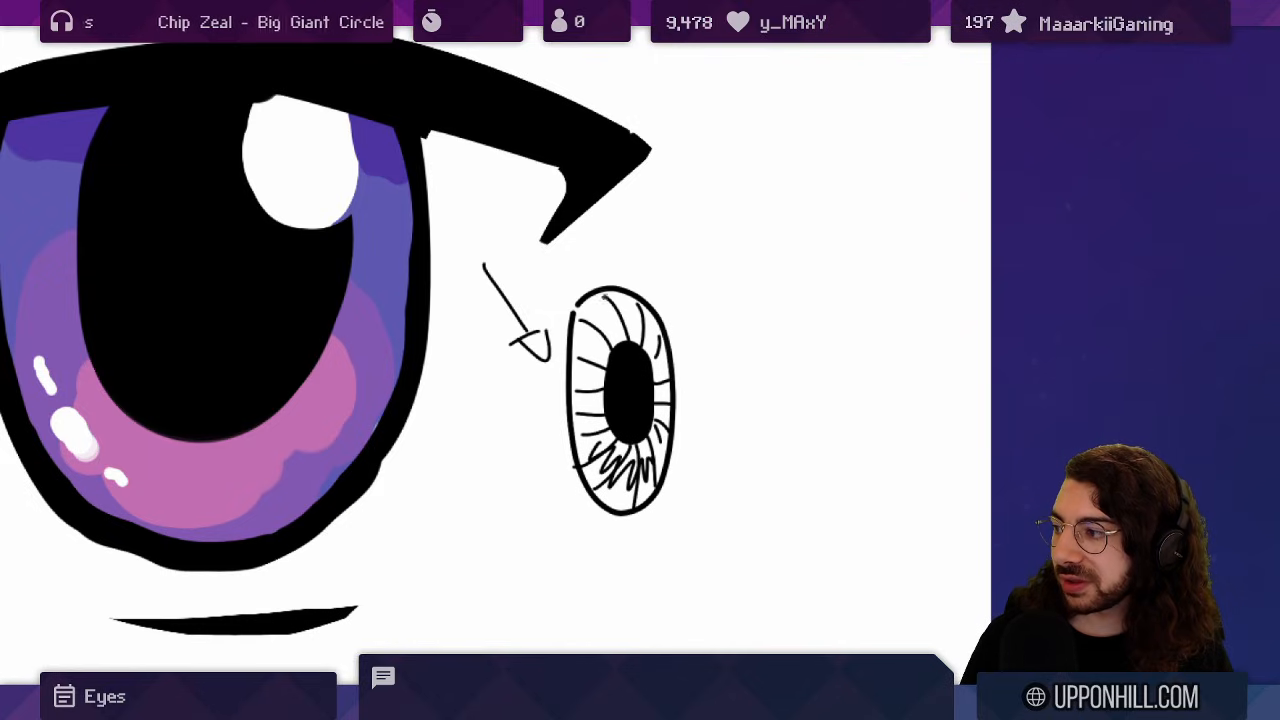
mouse_move(604, 298)
left_mouse_down()
mouse_move(642, 320)
mouse_move(586, 312)
mouse_move(645, 306)
mouse_move(658, 322)
mouse_move(630, 316)
left_mouse_up()
key("ctrl+z")
key("ctrl+z")
key("]")
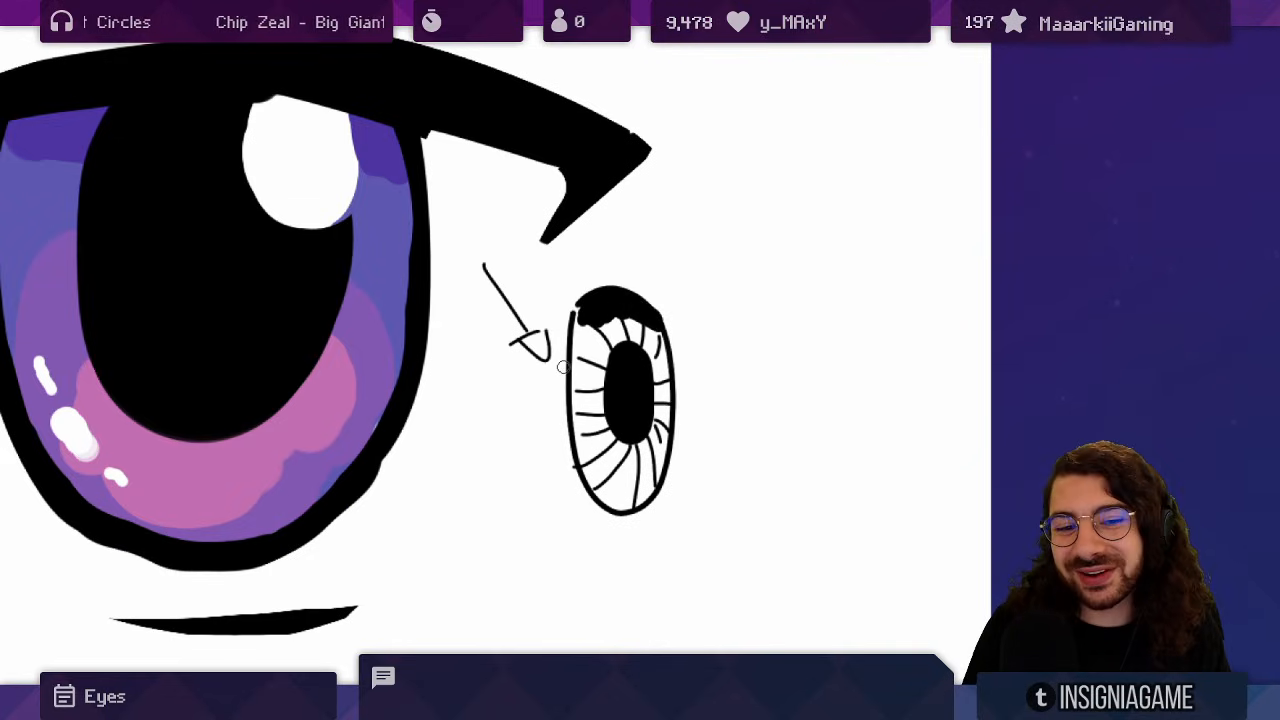
- Delete the small demonstration eye together with its arrow and clear the selection
mouse_move(464, 258)
left_mouse_down()
mouse_move(512, 284)
mouse_move(657, 571)
mouse_move(462, 262)
left_mouse_up()
key("Delete")
key("ctrl+d")
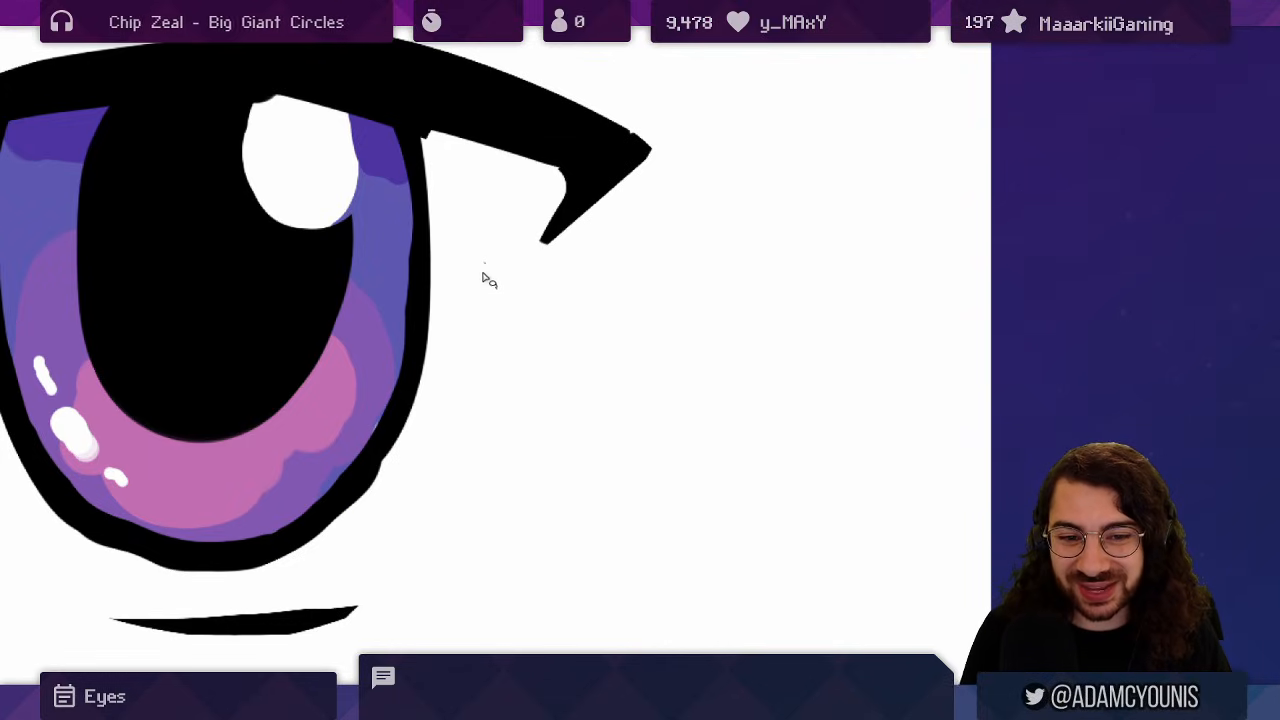
- Sketch a rounded eye-white outline from the lash ends down to the lower lid of the coloured eye and undo it
left_click_drag(538, 277, 598, 368)
left_click_drag(497, 337, 465, 344)
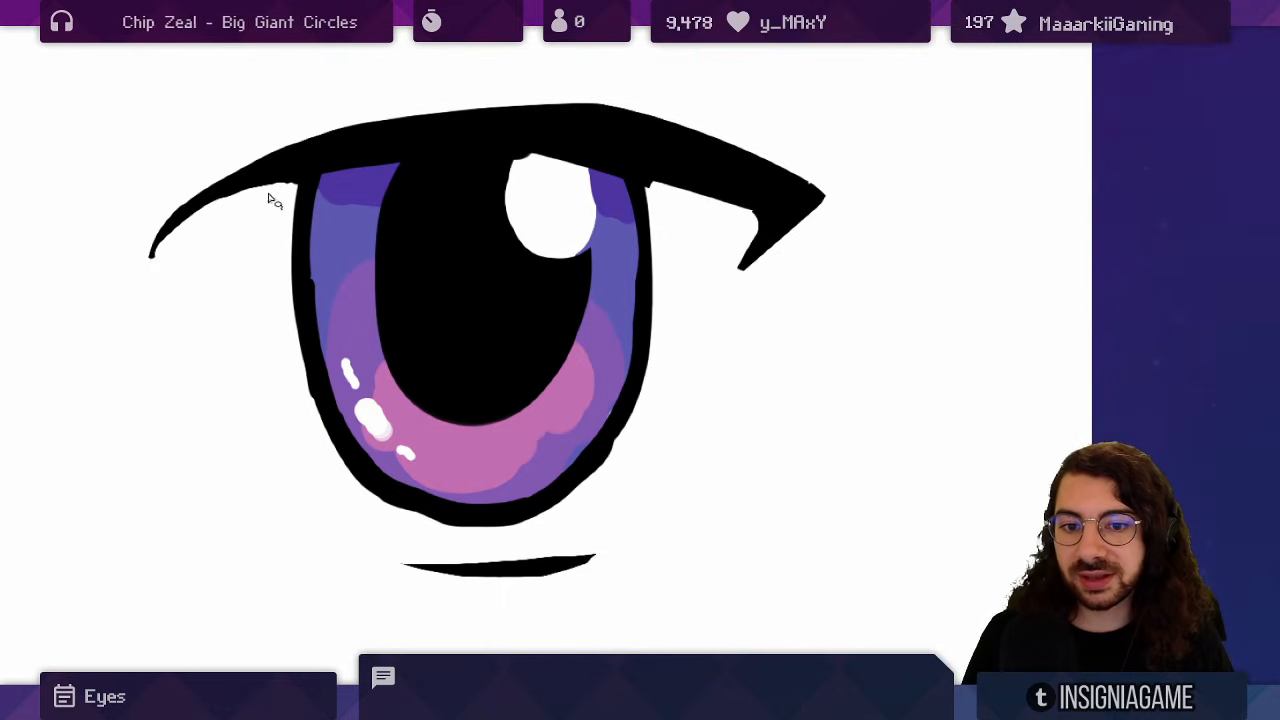
mouse_move(160, 242)
left_mouse_down()
mouse_move(149, 333)
mouse_move(252, 497)
mouse_move(460, 546)
left_mouse_up()
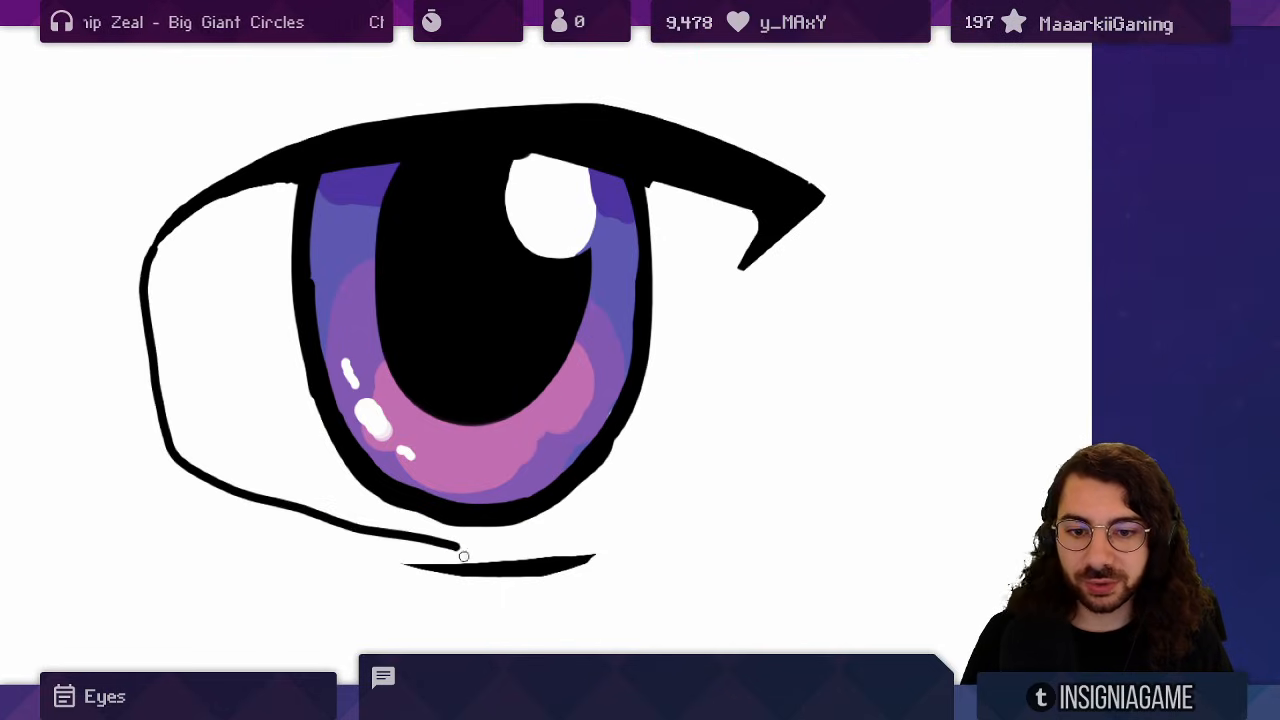
key("ctrl+z")
mouse_move(160, 242)
left_mouse_down()
mouse_move(151, 397)
mouse_move(363, 575)
mouse_move(430, 572)
left_mouse_up()
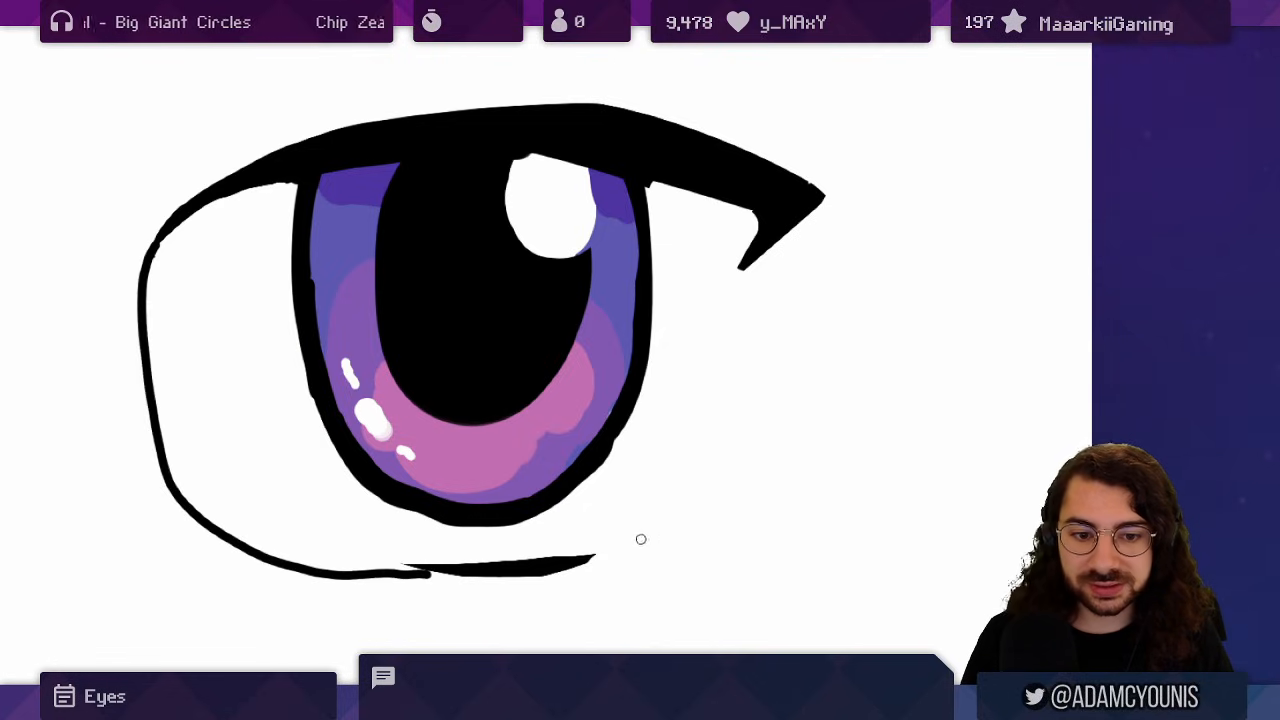
mouse_move(575, 556)
left_mouse_down()
mouse_move(687, 519)
mouse_move(739, 386)
mouse_move(758, 252)
left_mouse_up()
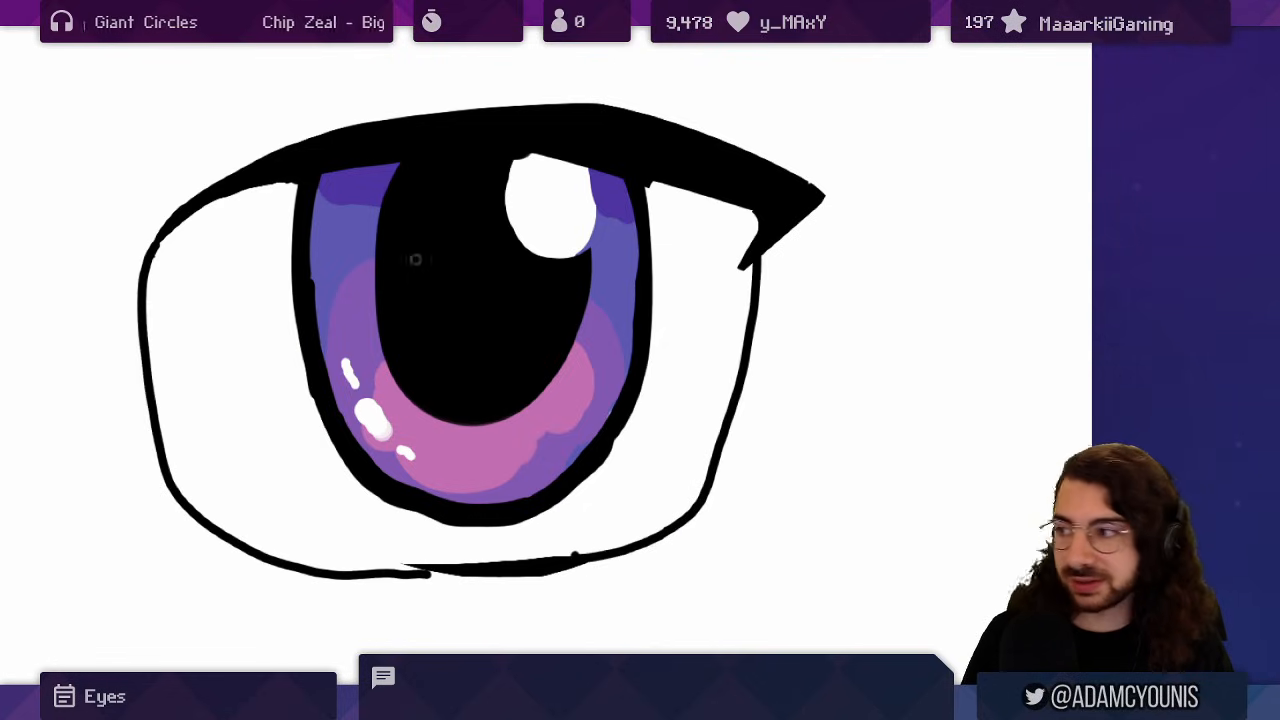
key("ctrl+z")
key("ctrl+z")
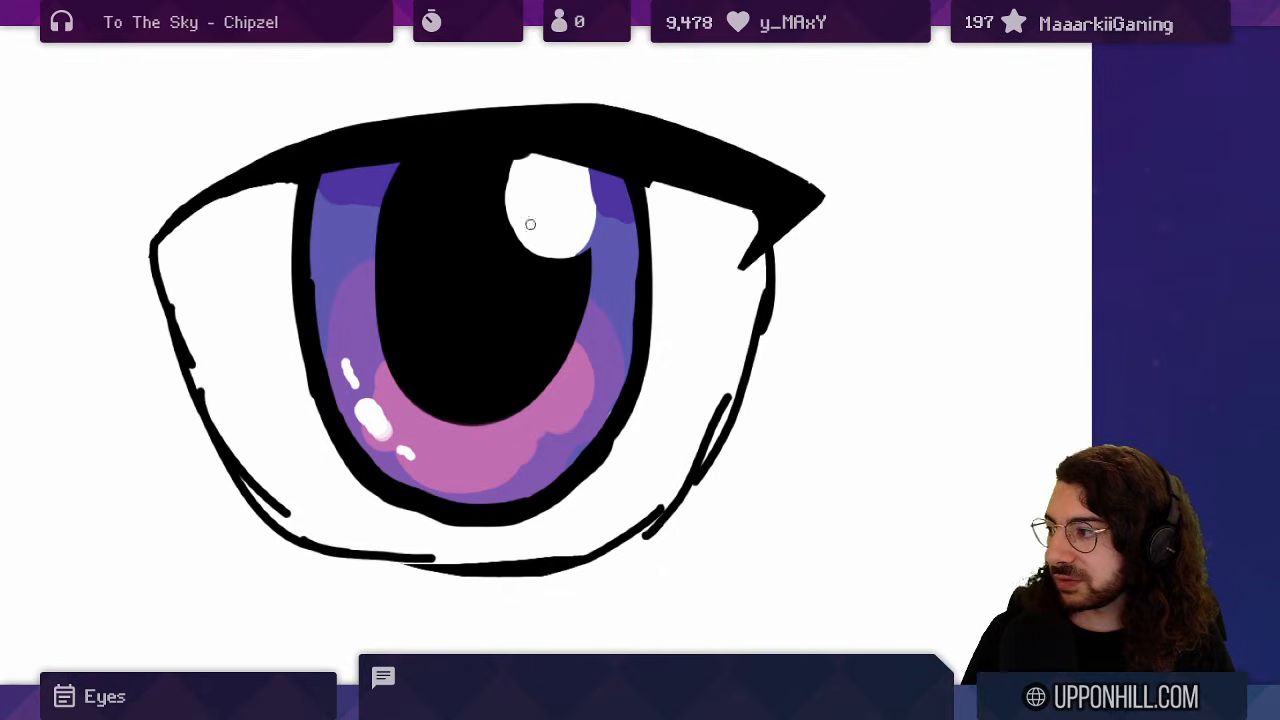
- Undo the tapered eye-white outline strokes around the coloured eye
key("ctrl+z")
key("ctrl+z")
key("ctrl+z")
key("ctrl+z")
key("ctrl+z")
key("ctrl+z")
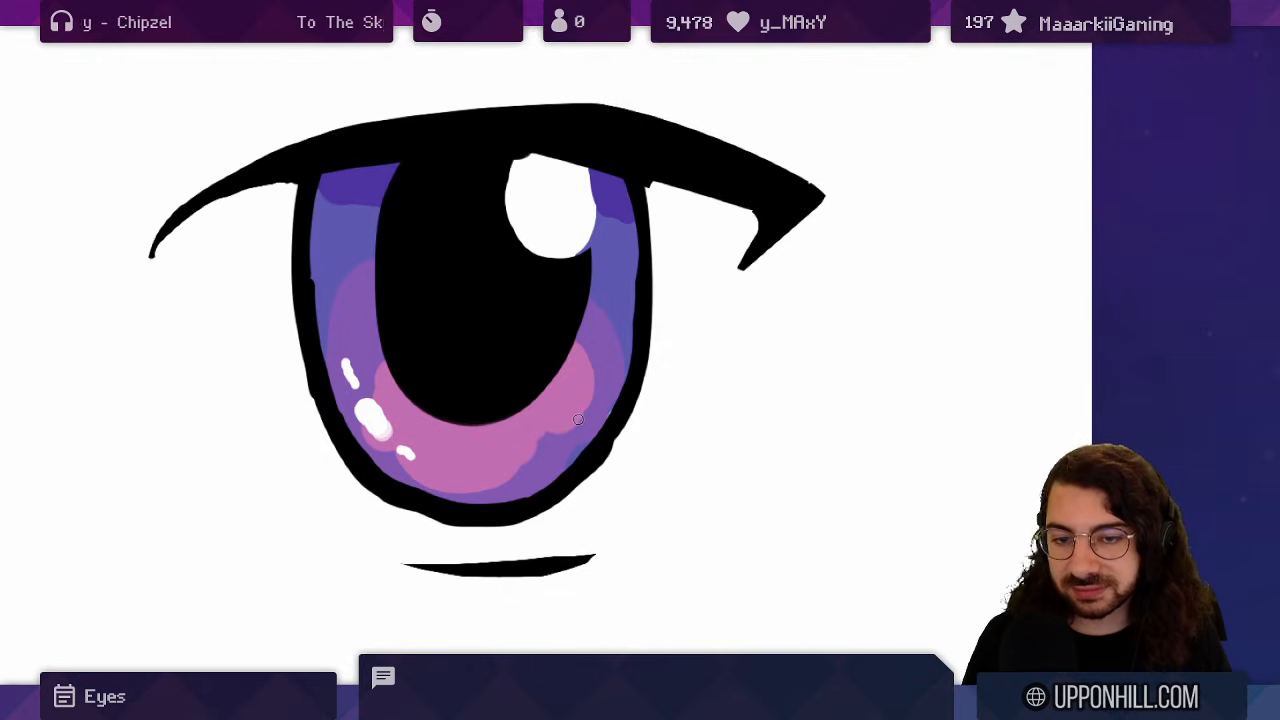
- On an empty canvas, paint two white oval eyes side by side with a curved eyebrow above each
left_click_drag(750, 180, 718, 218)
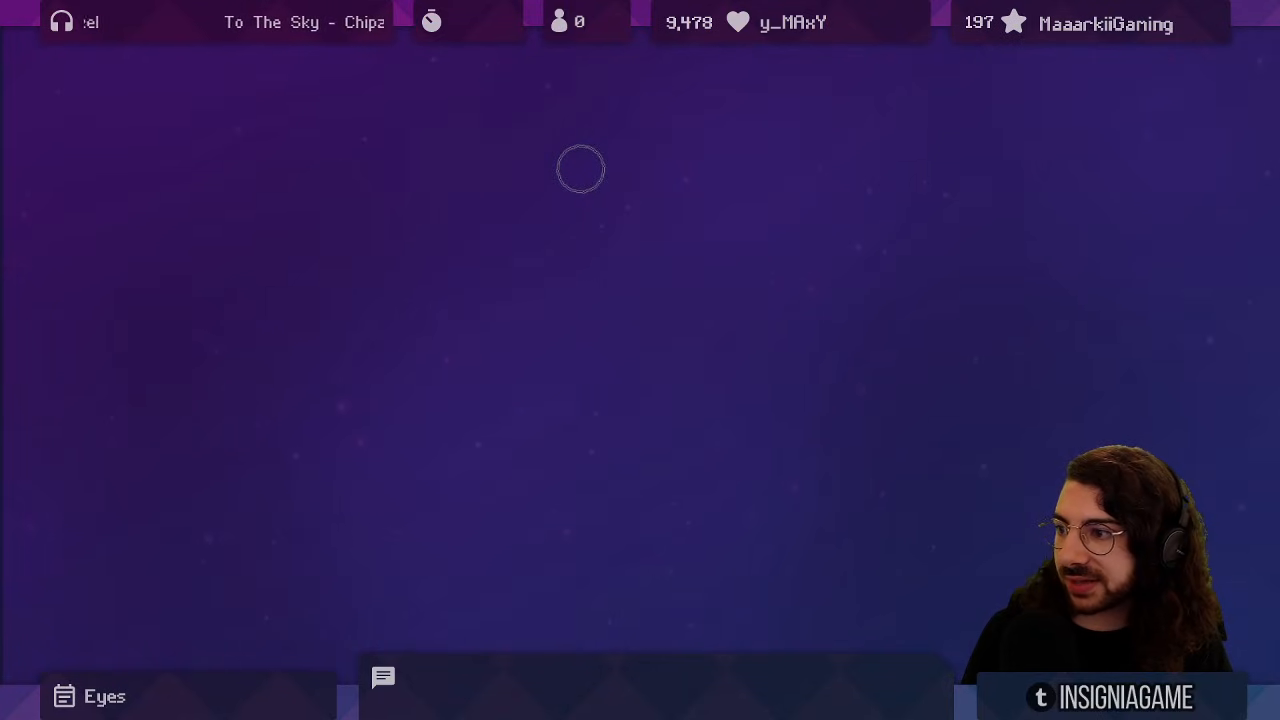
mouse_move(455, 339)
left_mouse_down()
mouse_move(477, 331)
mouse_move(497, 271)
left_mouse_up()
mouse_move(651, 334)
left_mouse_down()
mouse_move(643, 266)
mouse_move(659, 337)
mouse_move(680, 315)
mouse_move(680, 275)
left_mouse_up()
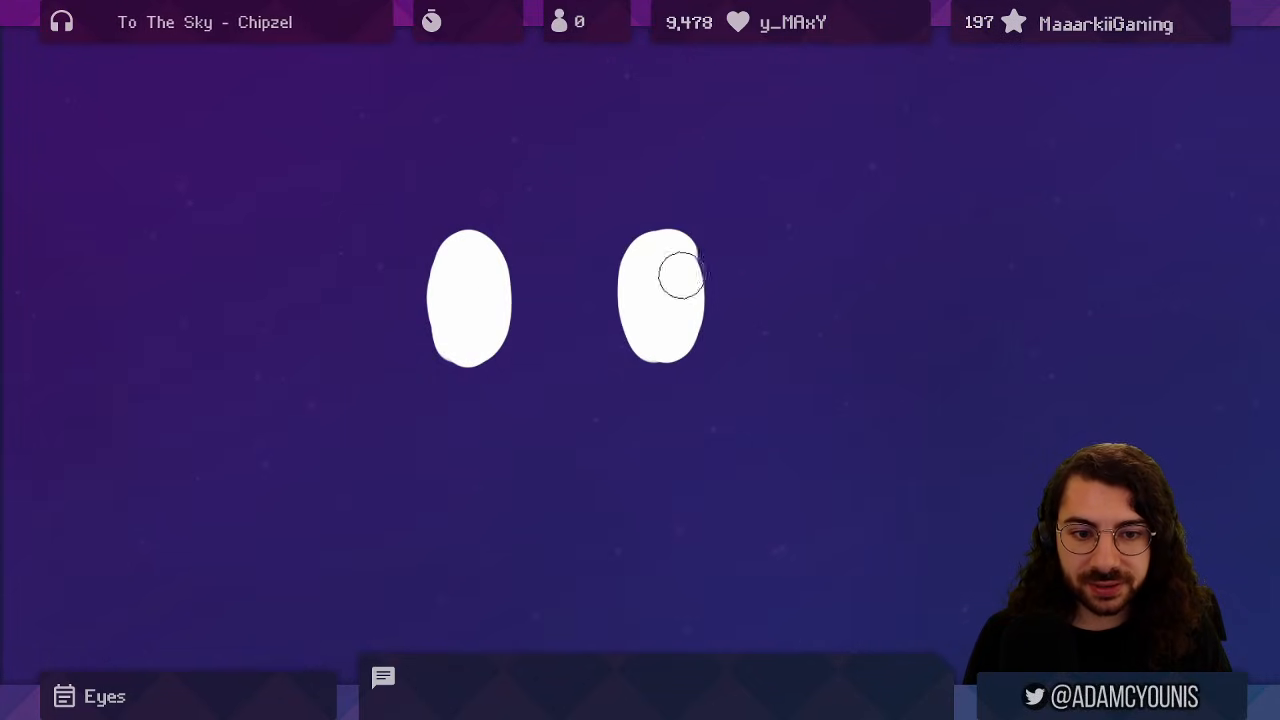
left_click(654, 289, "alt")
mouse_move(477, 174)
left_mouse_down()
mouse_move(440, 192)
mouse_move(505, 194)
left_mouse_up()
left_click_drag(619, 199, 706, 196)
- Erase the tops of both white eyes along inward-slanting lines and cut off their rounded bottoms
key("e")
left_click_drag(446, 256, 516, 230)
key("ctrl+z")
left_click_drag(439, 246, 520, 244)
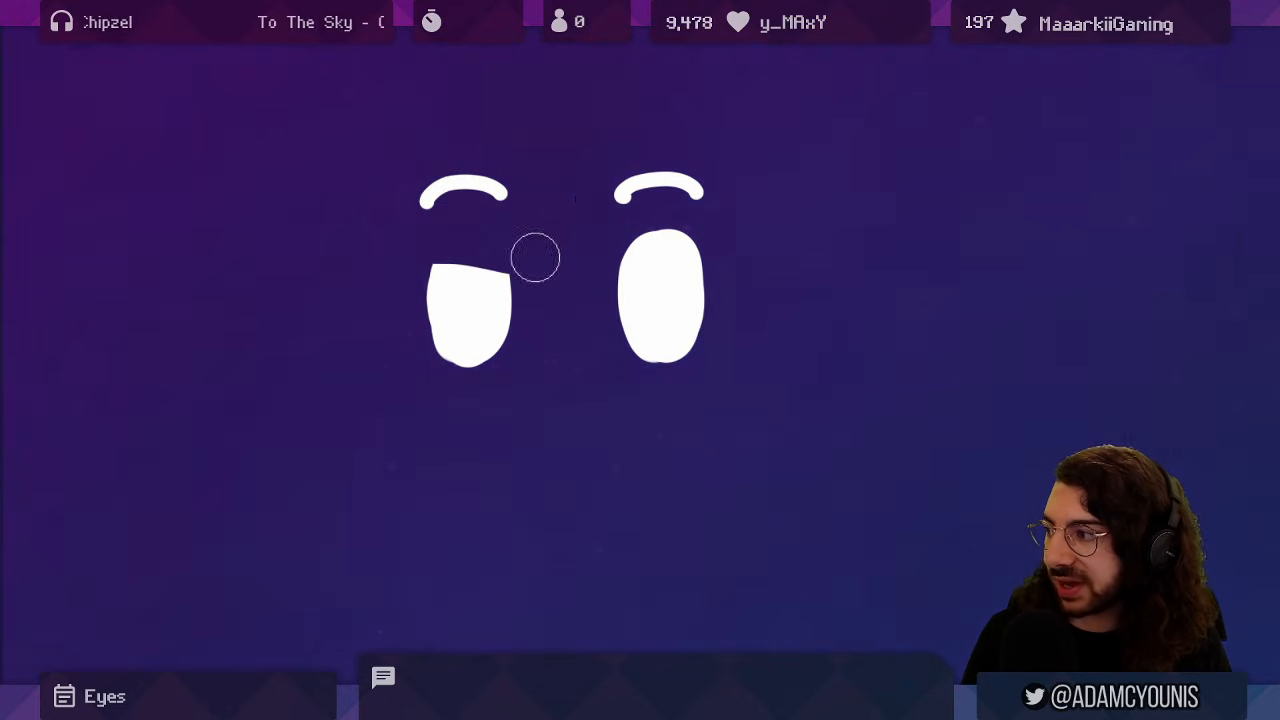
left_click_drag(605, 240, 718, 232)
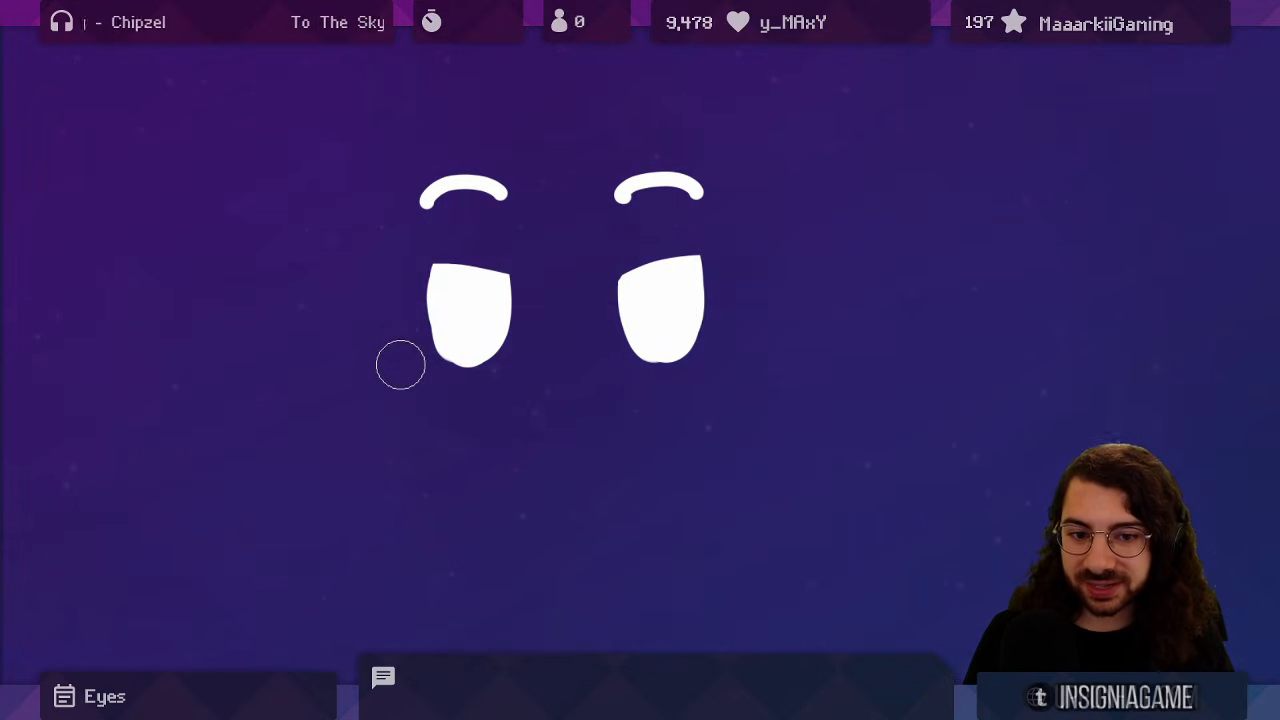
mouse_move(400, 363)
left_mouse_down()
mouse_move(594, 354)
mouse_move(757, 296)
left_mouse_up()
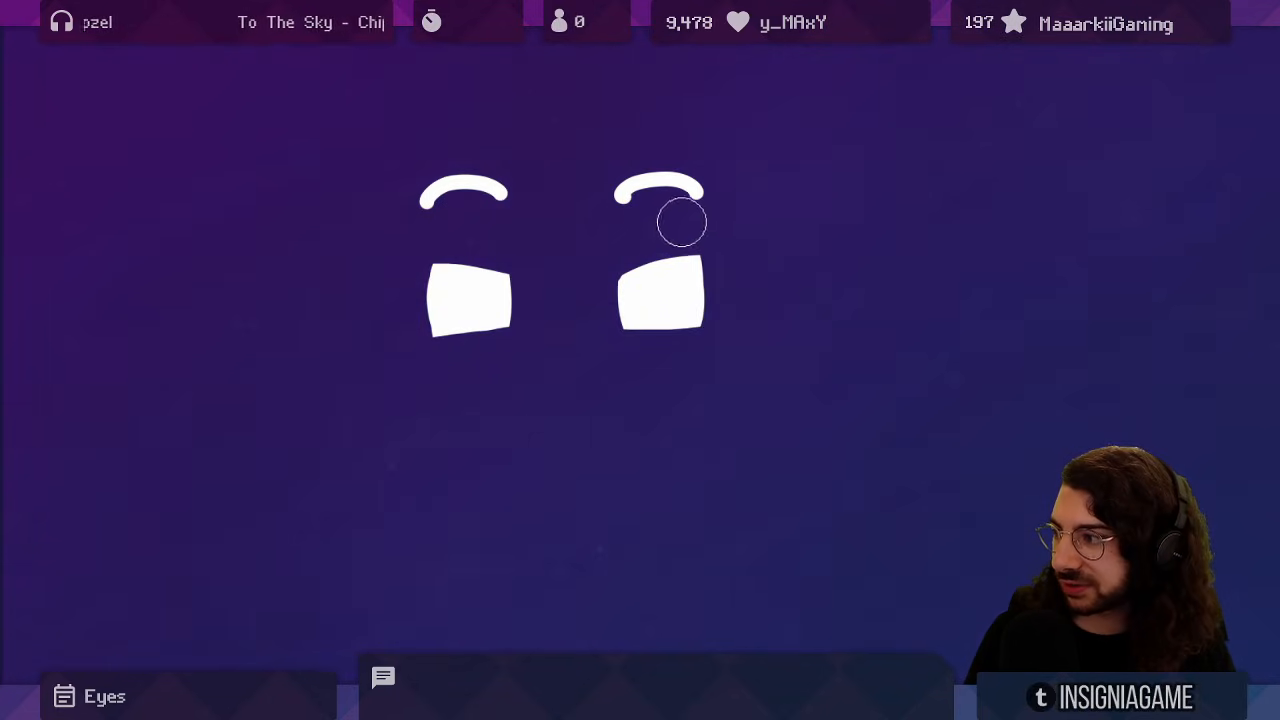
- Select the eyebrow above the second eye, rotate it so its outer end tilts upward, and undo the rotation
mouse_move(467, 147)
left_mouse_down()
mouse_move(474, 235)
mouse_move(734, 213)
mouse_move(675, 182)
mouse_move(685, 234)
mouse_move(684, 186)
left_mouse_up()
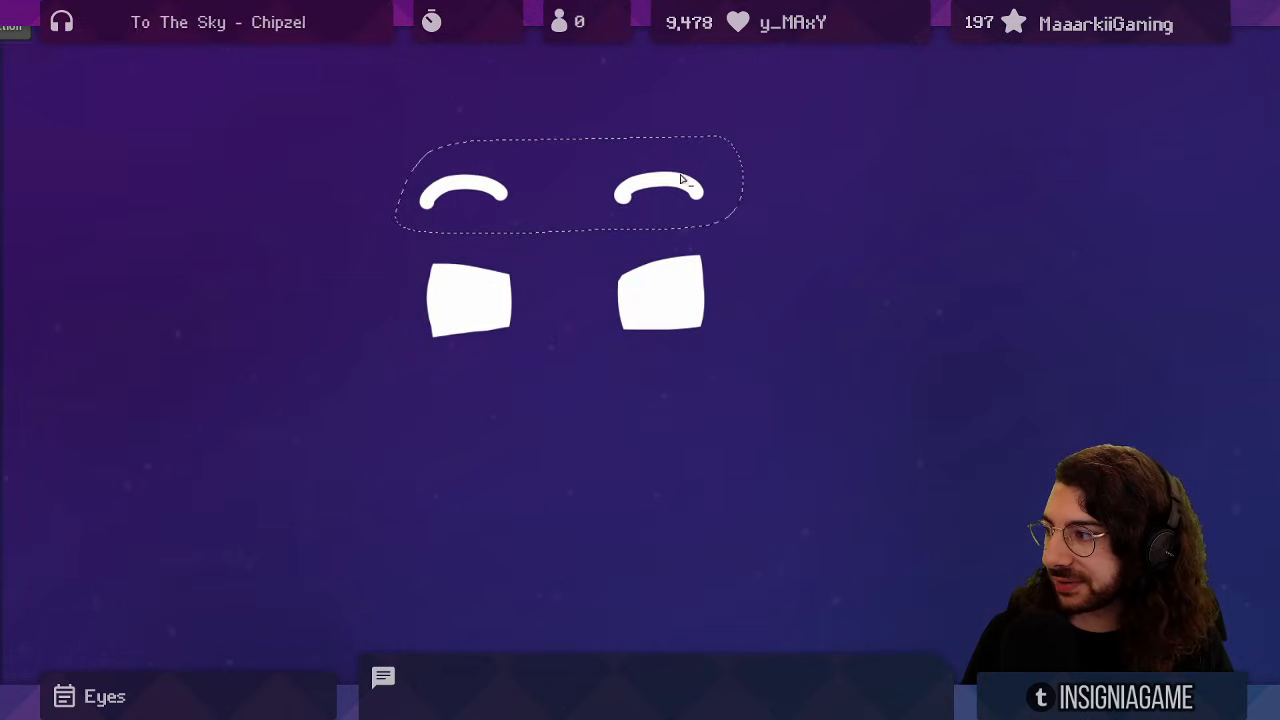
left_click(651, 181)
mouse_move(645, 133)
left_mouse_down()
mouse_move(729, 177)
mouse_move(708, 172)
mouse_move(707, 82)
left_mouse_up()
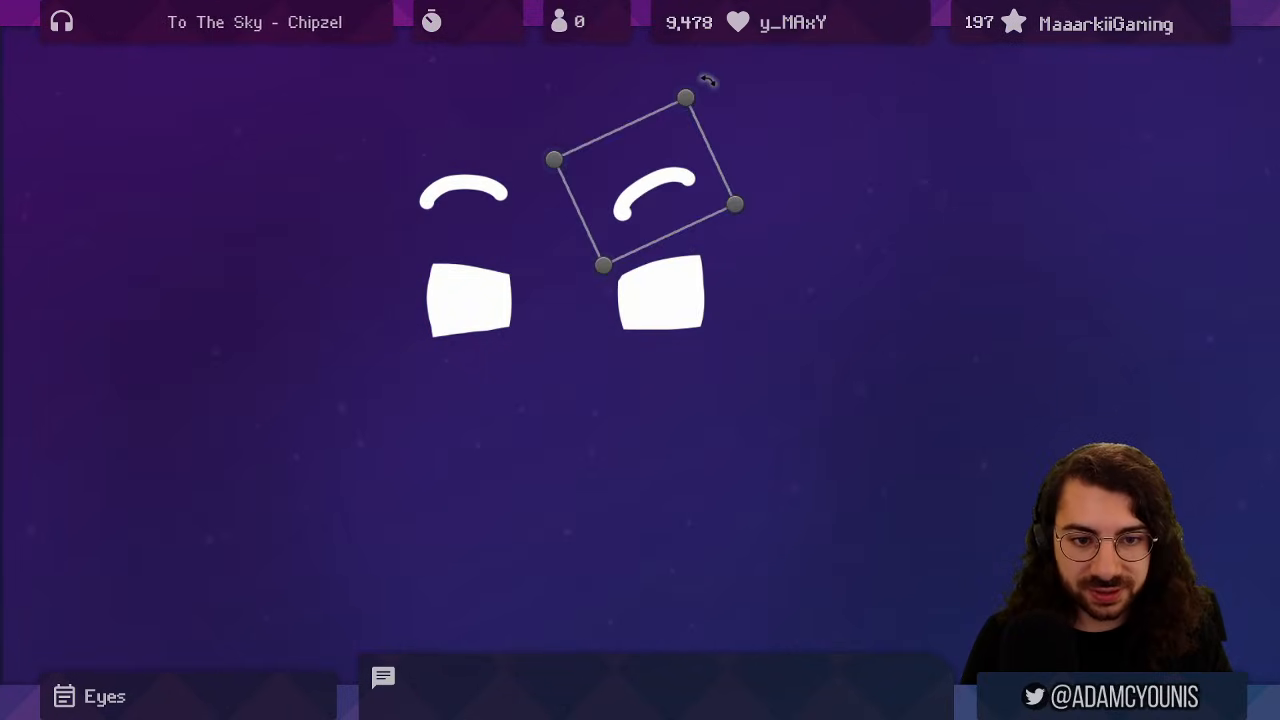
key("Return")
key("ctrl+z")
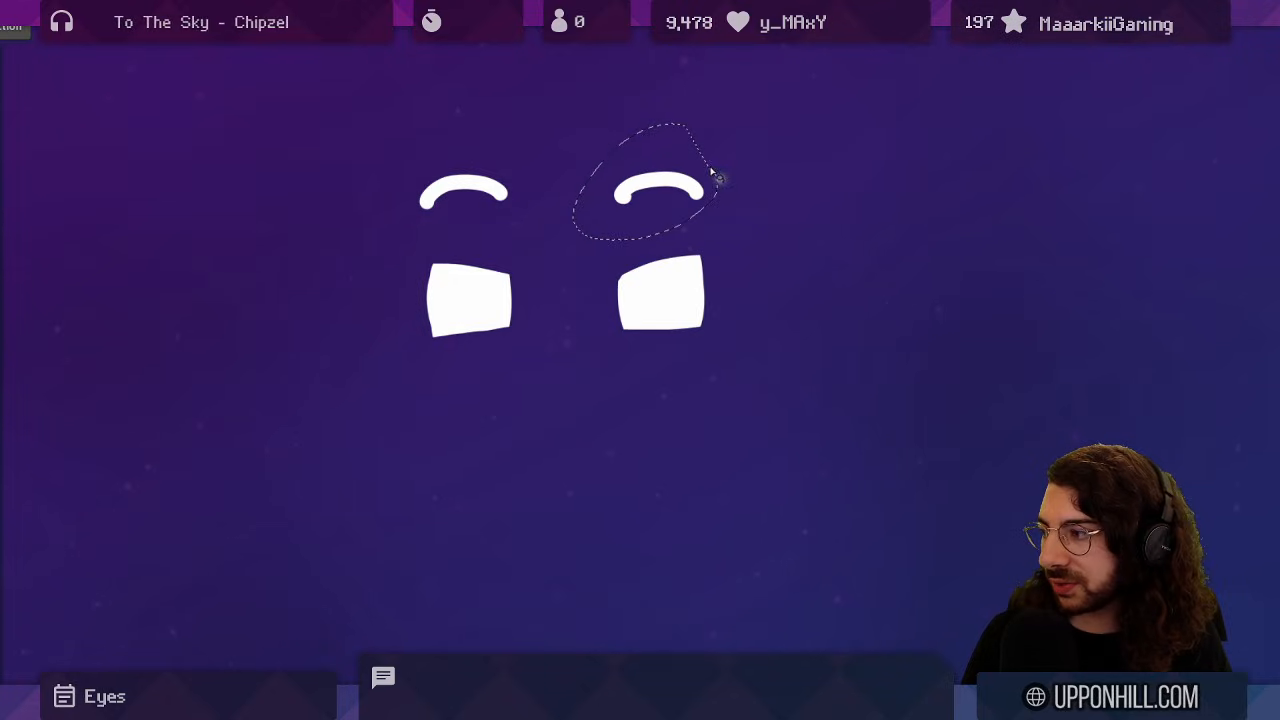
- Rotate the selected eyebrow above the second eye clockwise so its outer end slants down toward the eye
key("ctrl+t")
mouse_move(742, 114)
left_mouse_down()
mouse_move(752, 145)
mouse_move(712, 164)
left_mouse_up()
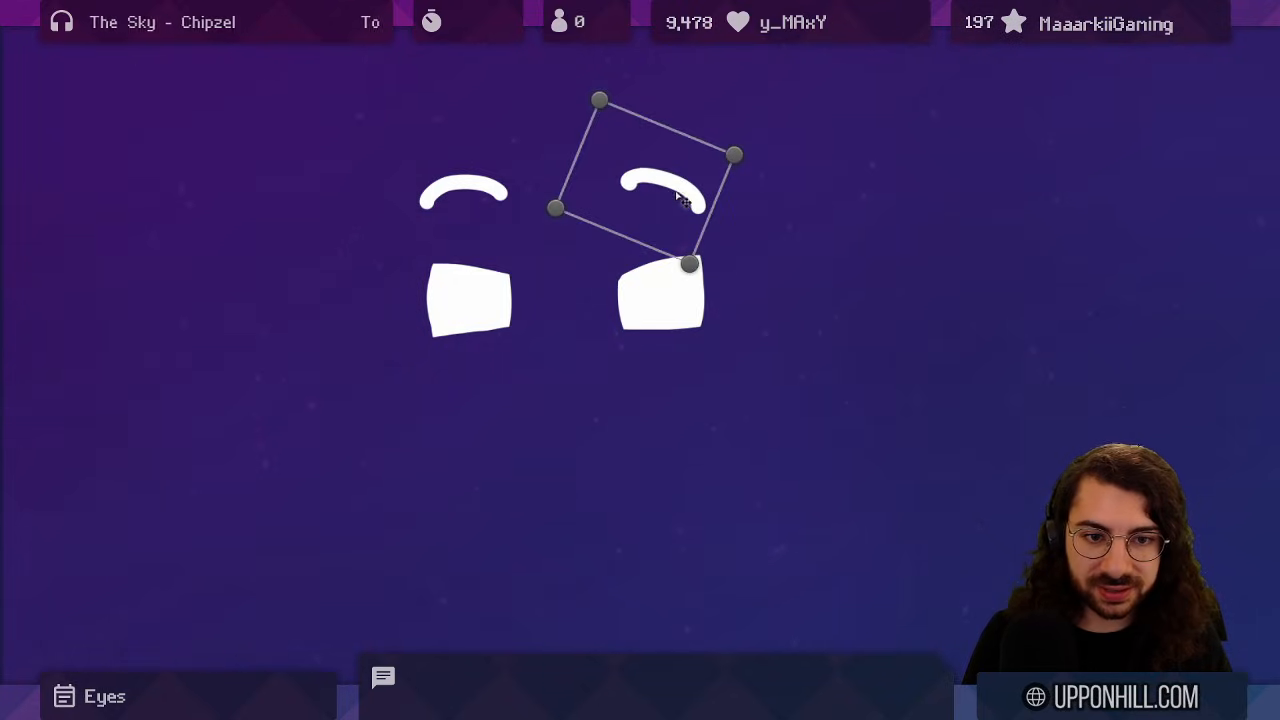
key("Return")
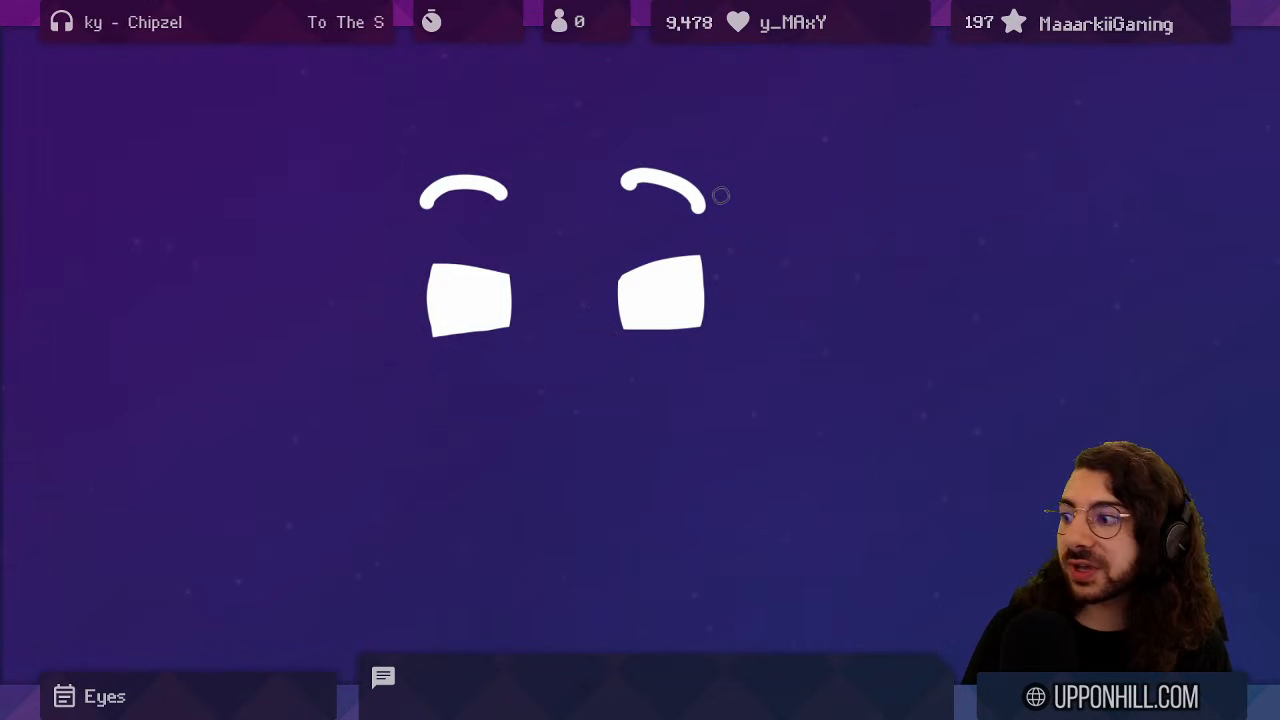
- Examine the eyebrows, upper lid and lower lid notes and the chart of labelled eye expressions beside them
left_click_drag(720, 195, 618, 178)
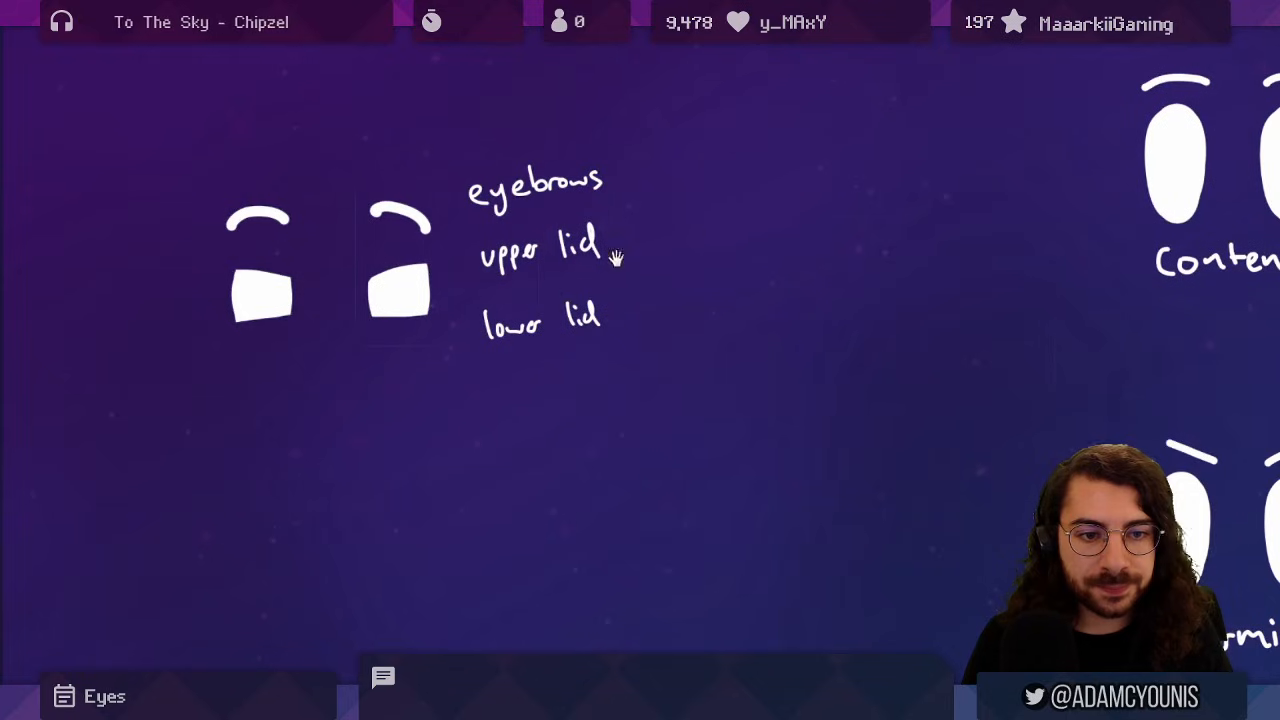
left_click_drag(757, 186, 315, 295)
left_click_drag(696, 280, 415, 172)
left_click_drag(670, 261, 517, 271)
left_click_drag(693, 226, 594, 286)
scroll(635, 290, "down", 2)
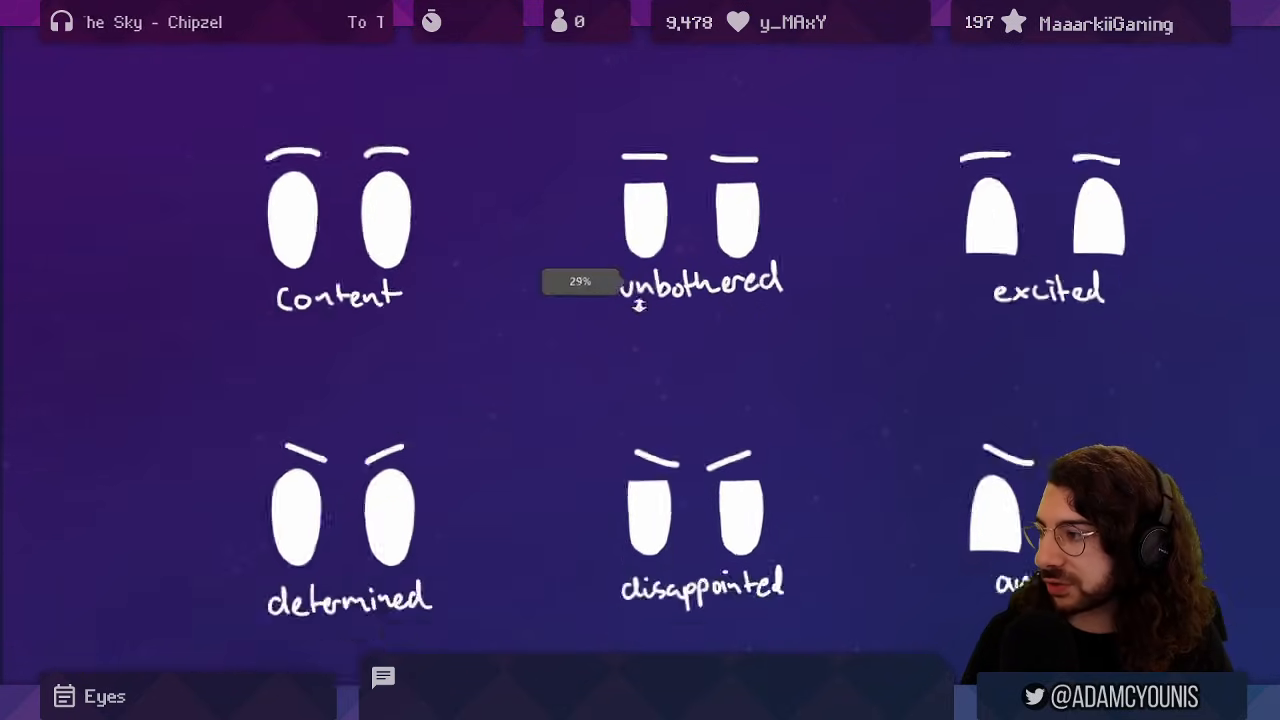
scroll(640, 303, "down", 1)
left_click_drag(654, 337, 637, 277)
scroll(645, 290, "down", 1)
scroll(666, 294, "down", 2)
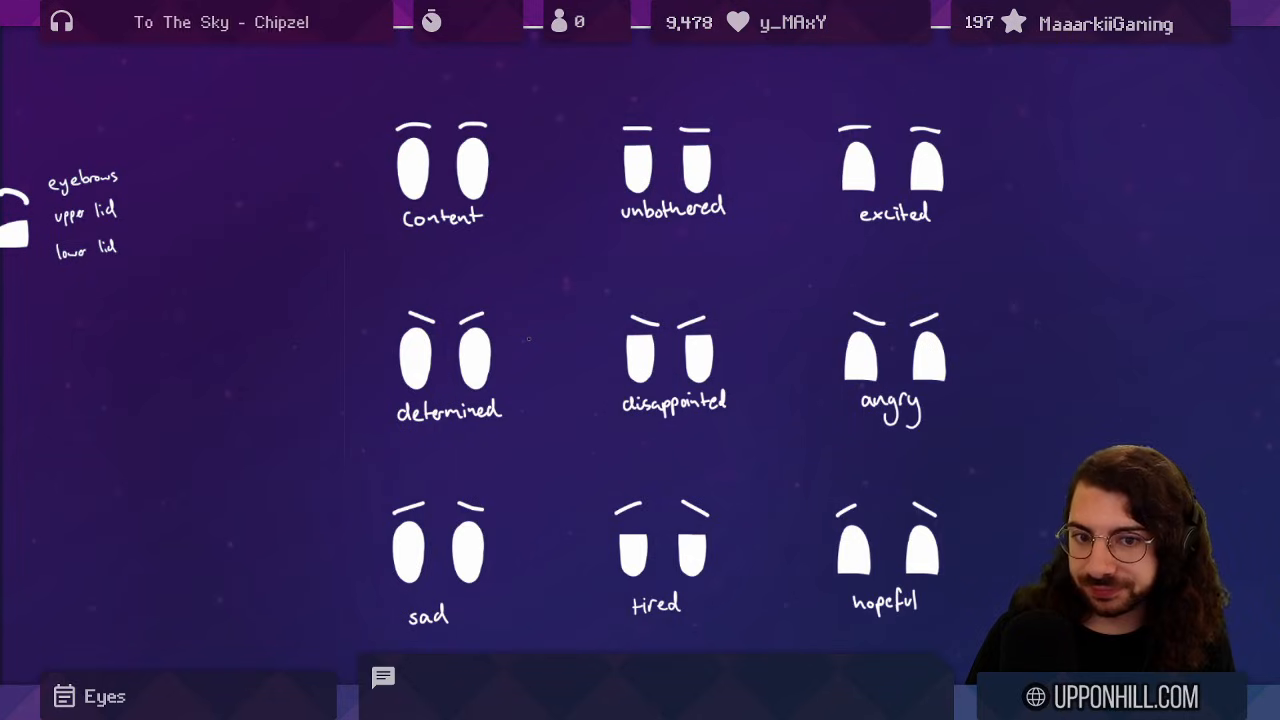
scroll(456, 169, "up", 2)
scroll(431, 157, "down", 1)
- Examine up close how brows and lids shape the content, unbothered, excited, determined, disappointed and angry eyes
left_click_drag(431, 157, 546, 260)
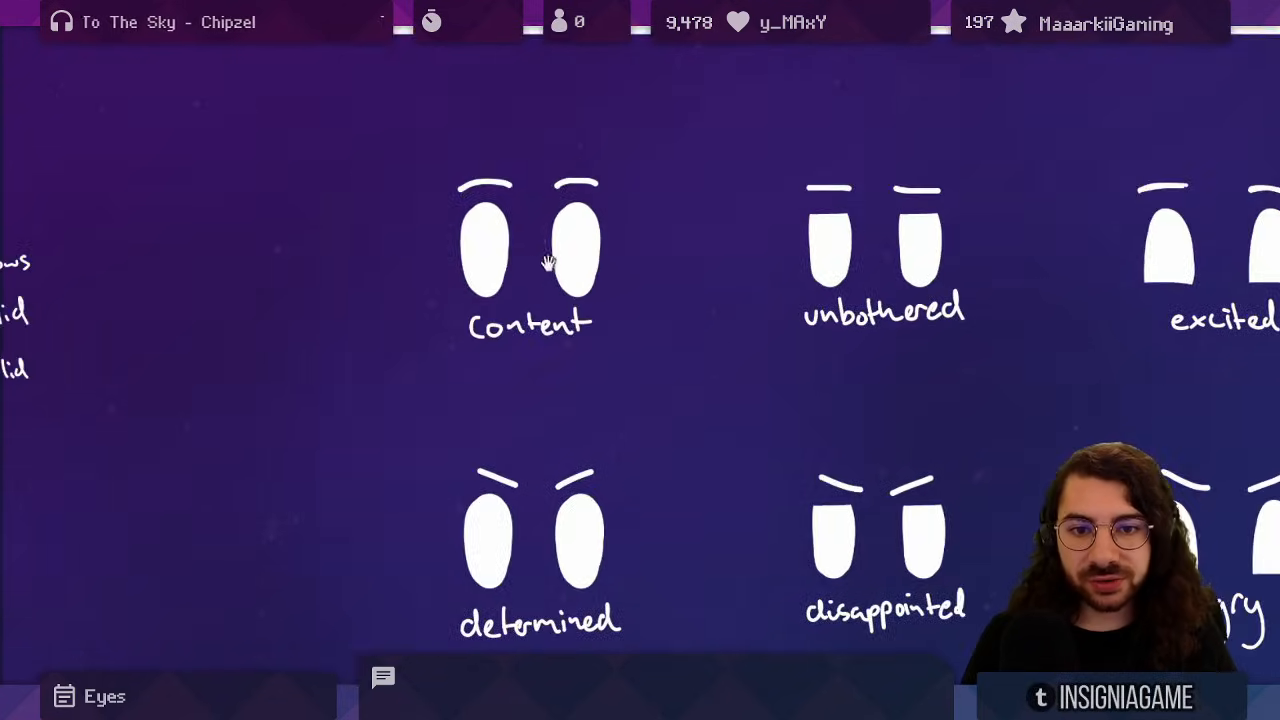
scroll(527, 210, "up", 2)
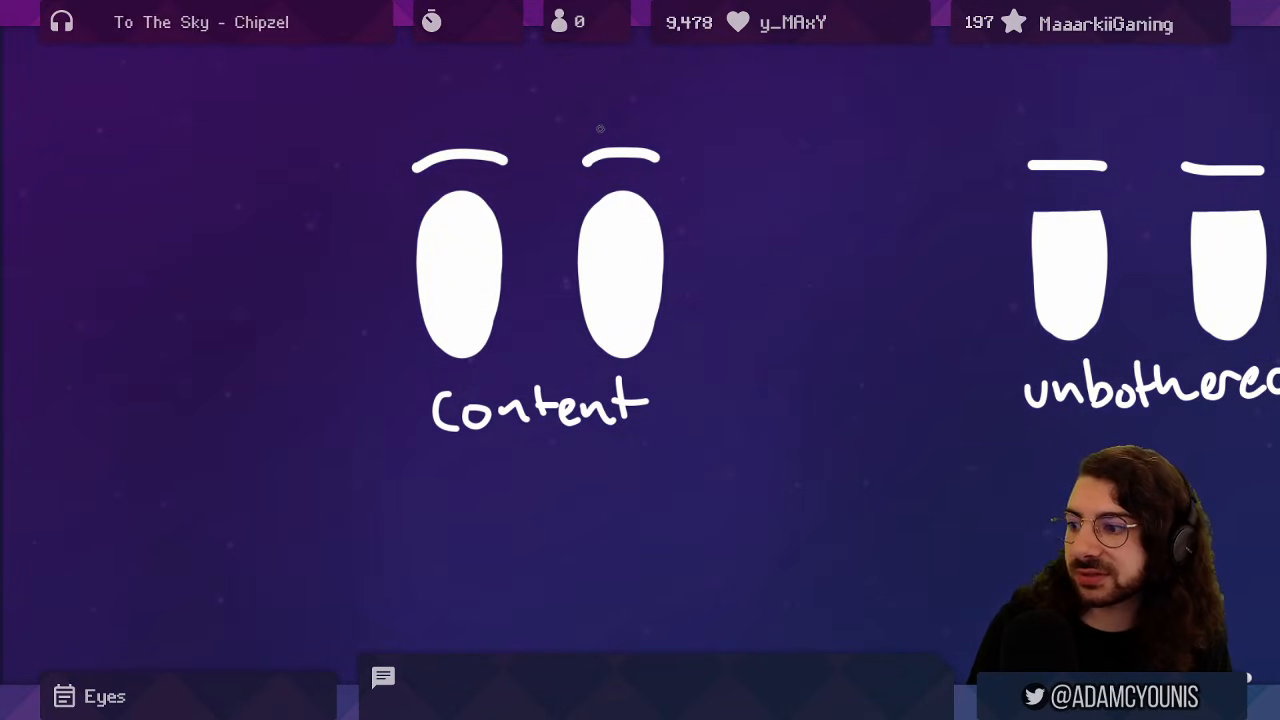
left_click_drag(1008, 178, 512, 172)
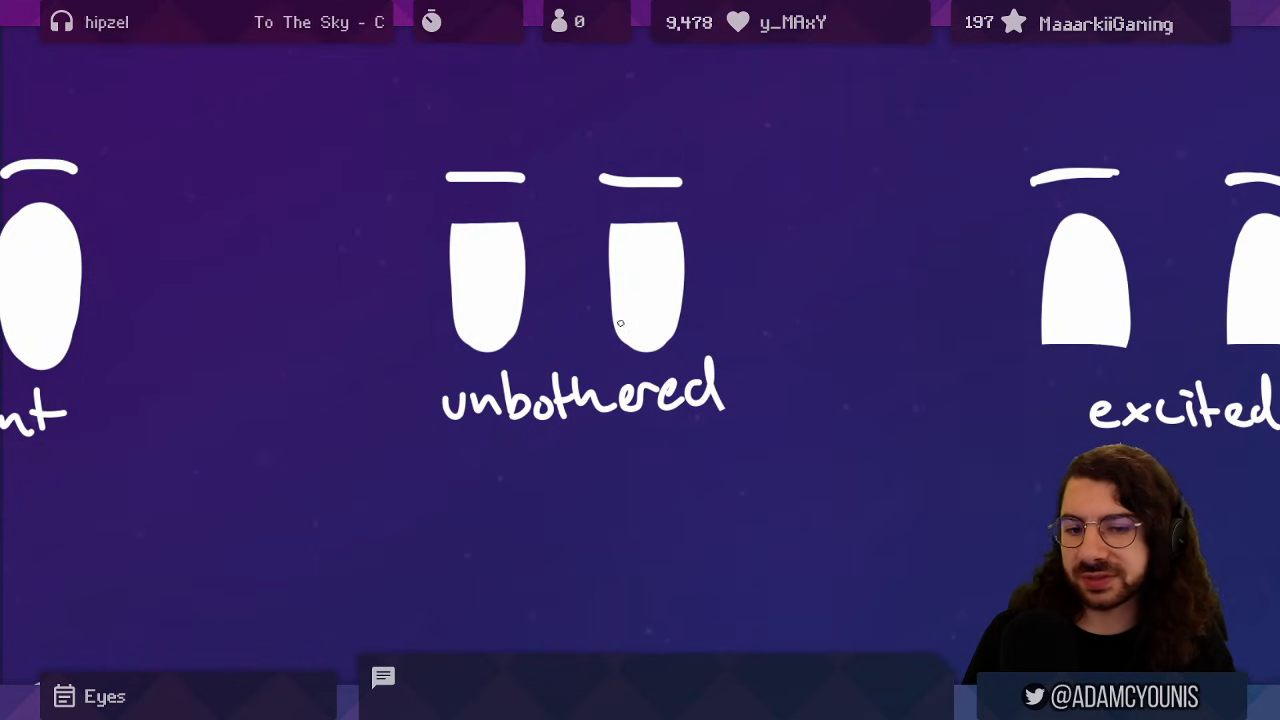
scroll(636, 290, "down", 3)
left_click_drag(840, 298, 532, 245)
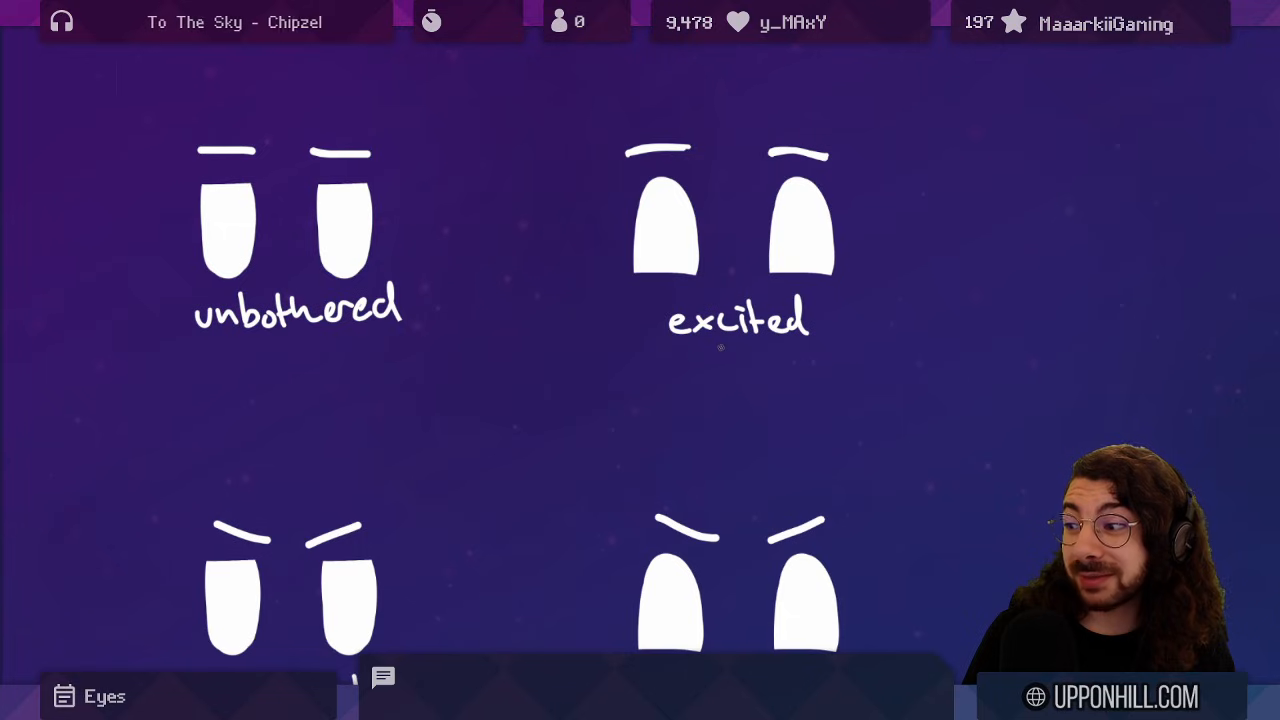
left_click_drag(467, 393, 798, 243)
left_click_drag(301, 486, 597, 360)
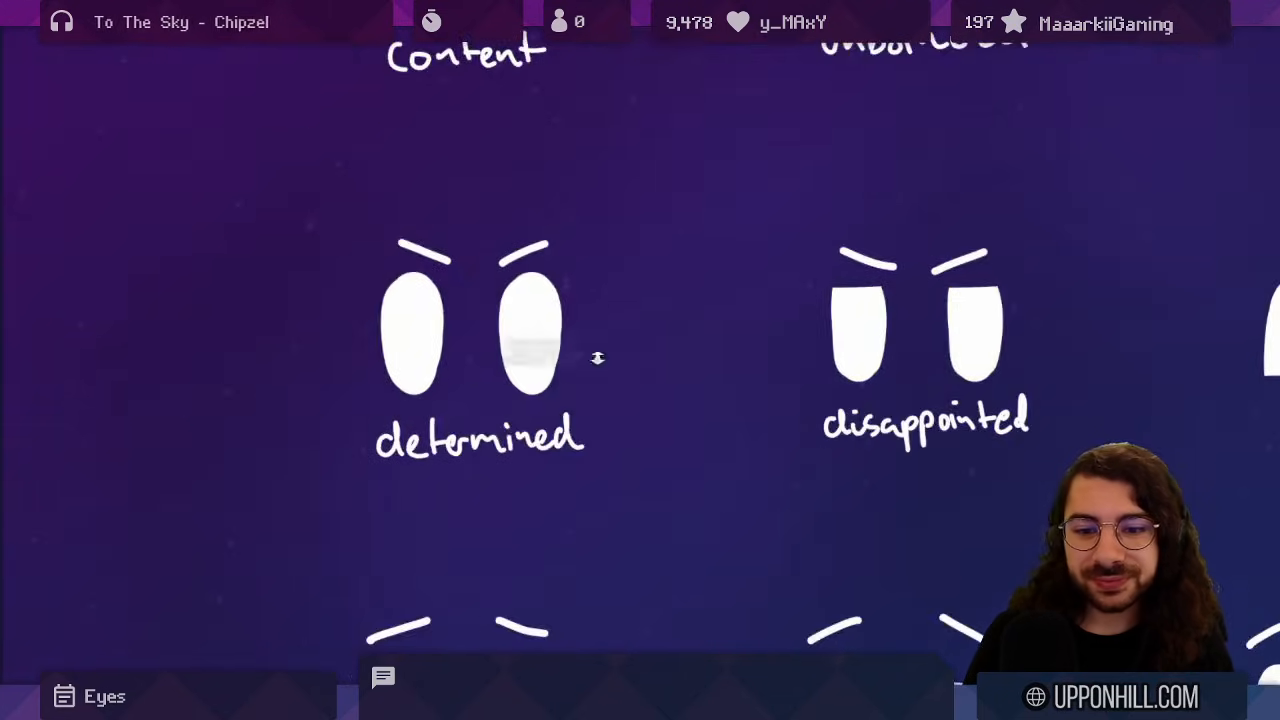
scroll(597, 360, "up", 2)
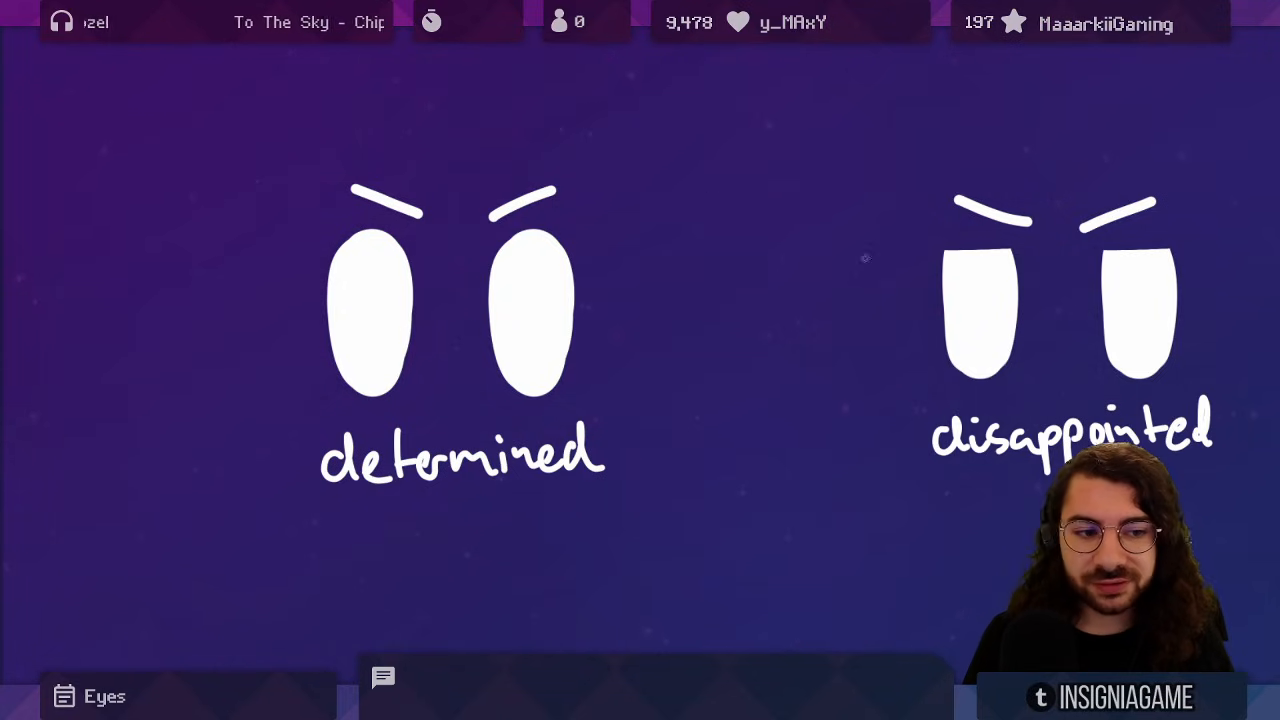
left_click_drag(996, 202, 457, 220)
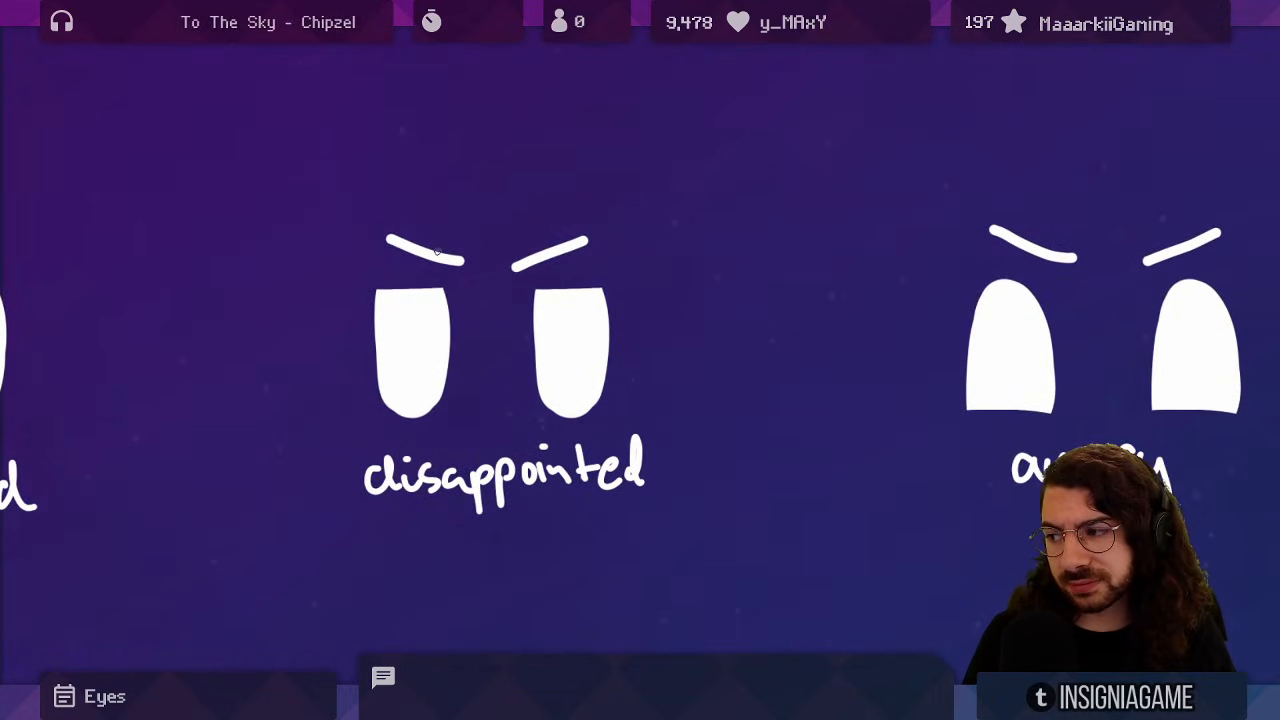
left_click_drag(778, 320, 537, 280)
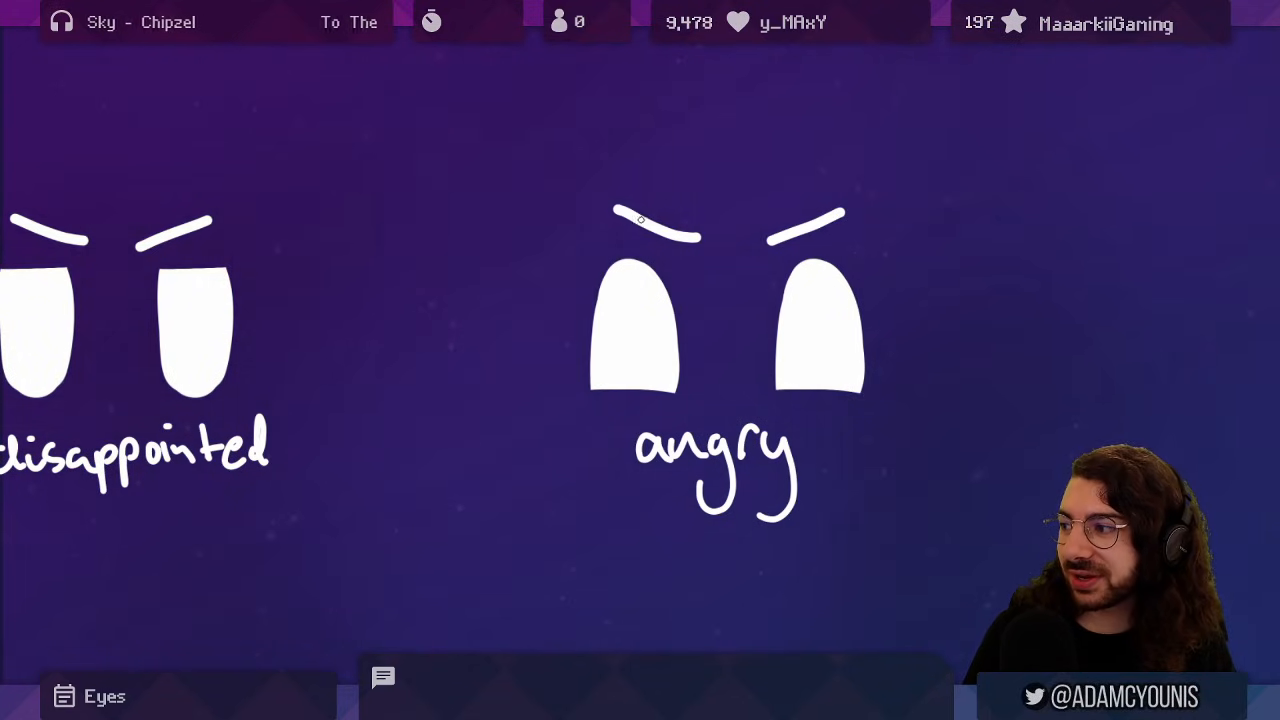
- Draw inward-slanting strokes above the angry eyebrows and a line along the lower lids, undoing the marks each time
left_click_drag(612, 165, 697, 217)
left_click_drag(775, 214, 851, 149)
key("ctrl+z")
key("ctrl+z")
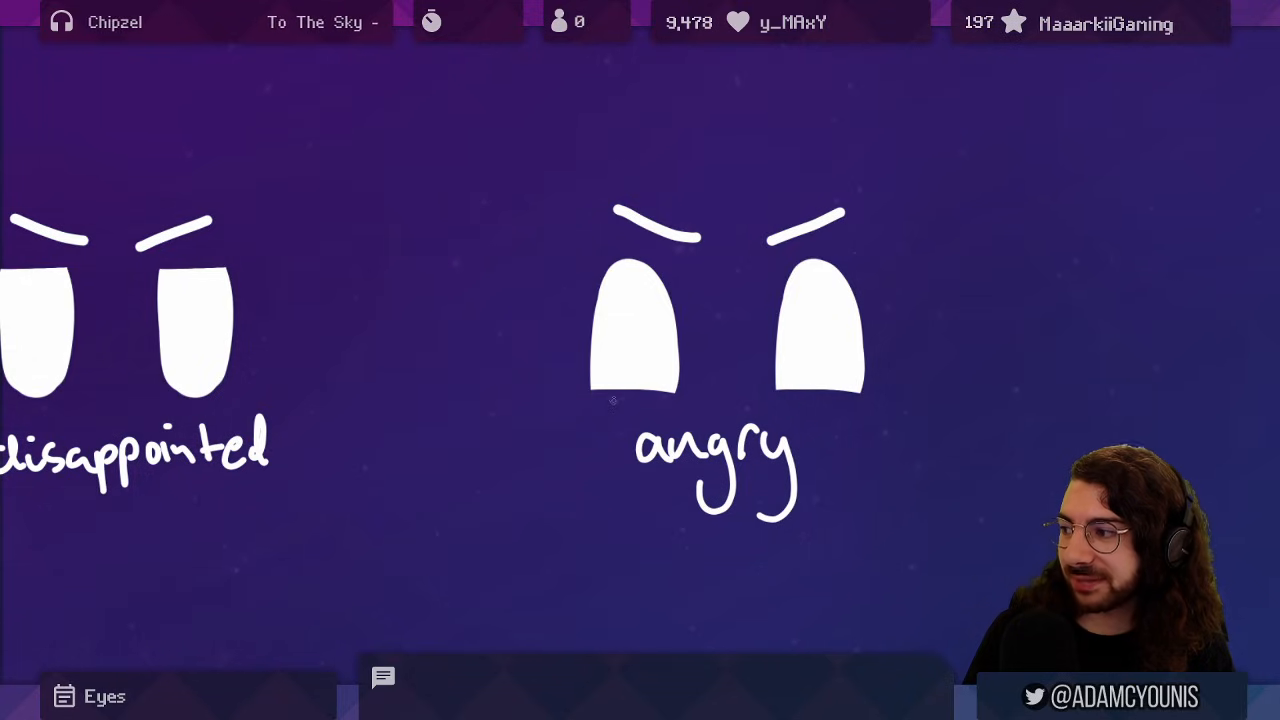
left_click_drag(584, 396, 859, 396)
key("ctrl+z")
key("ctrl+z")
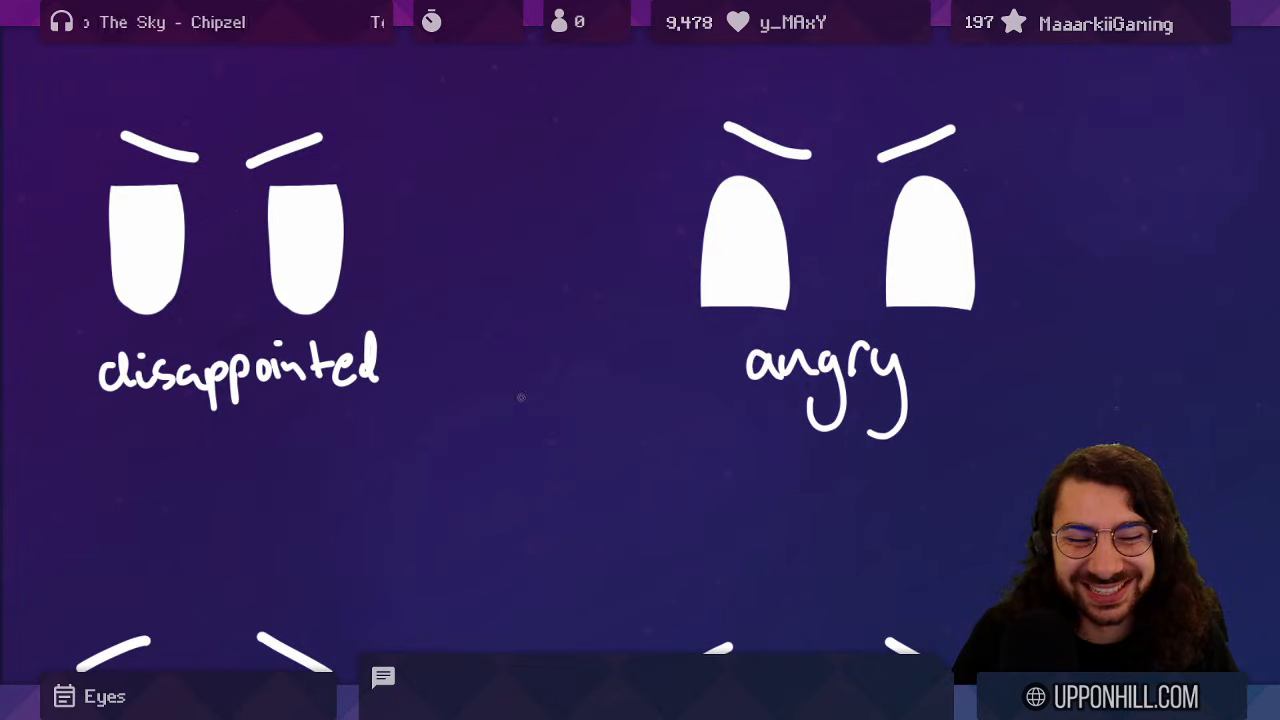
- Examine up close the brow and lid shapes of the sad, tired and hopeful eyes
left_click_drag(372, 477, 703, 297)
left_click_drag(430, 470, 654, 366)
left_click_drag(498, 415, 502, 429)
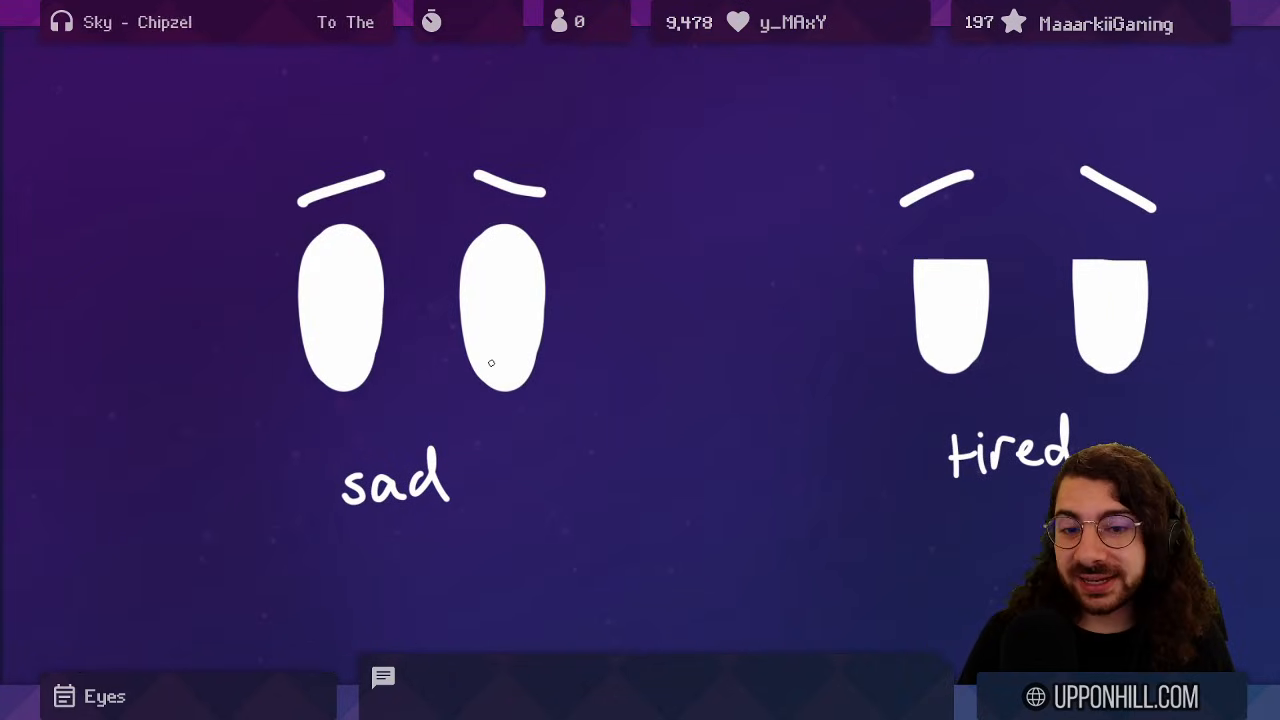
left_click_drag(677, 338, 431, 351)
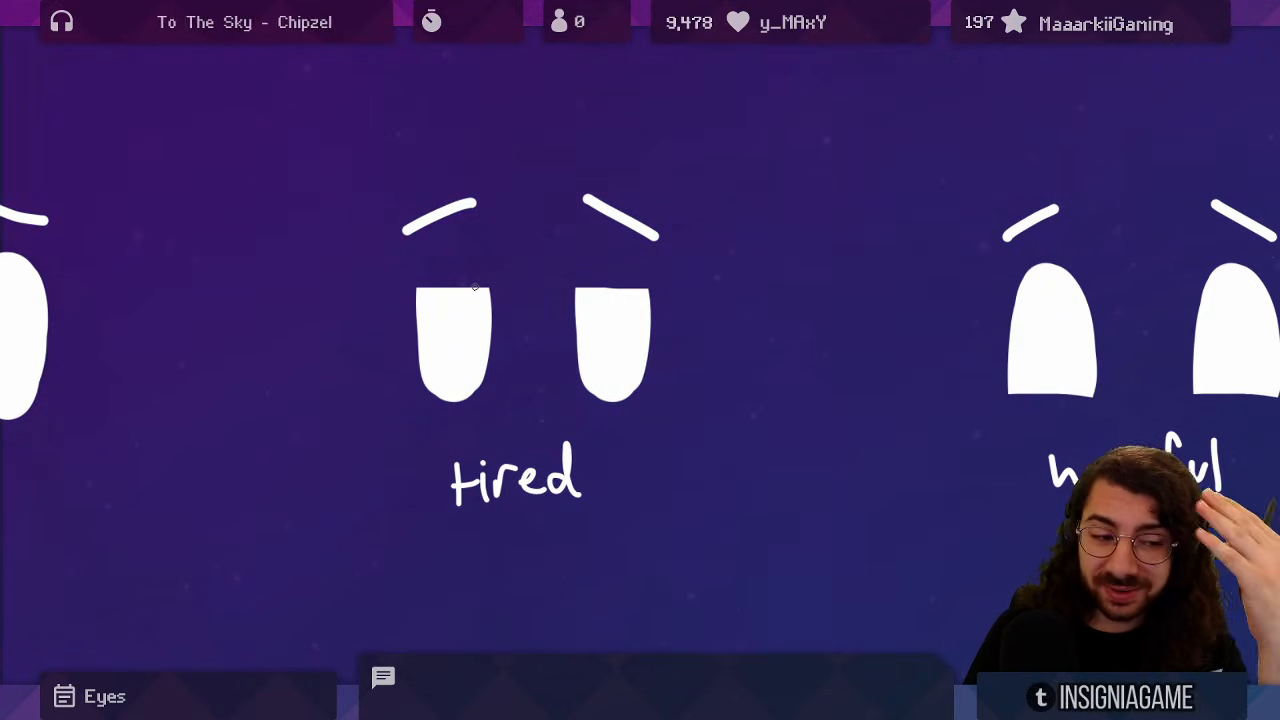
left_click_drag(814, 283, 369, 251)
left_click_drag(633, 253, 446, 302)
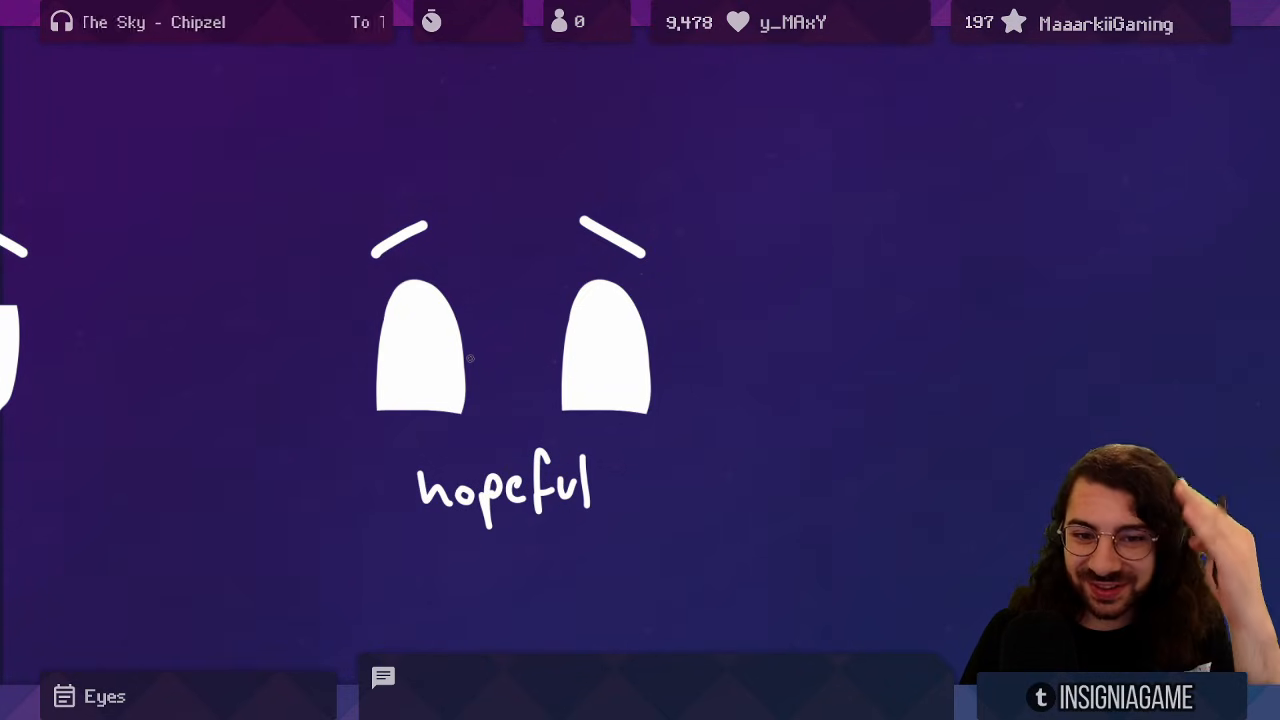
left_click_drag(666, 232, 614, 383)
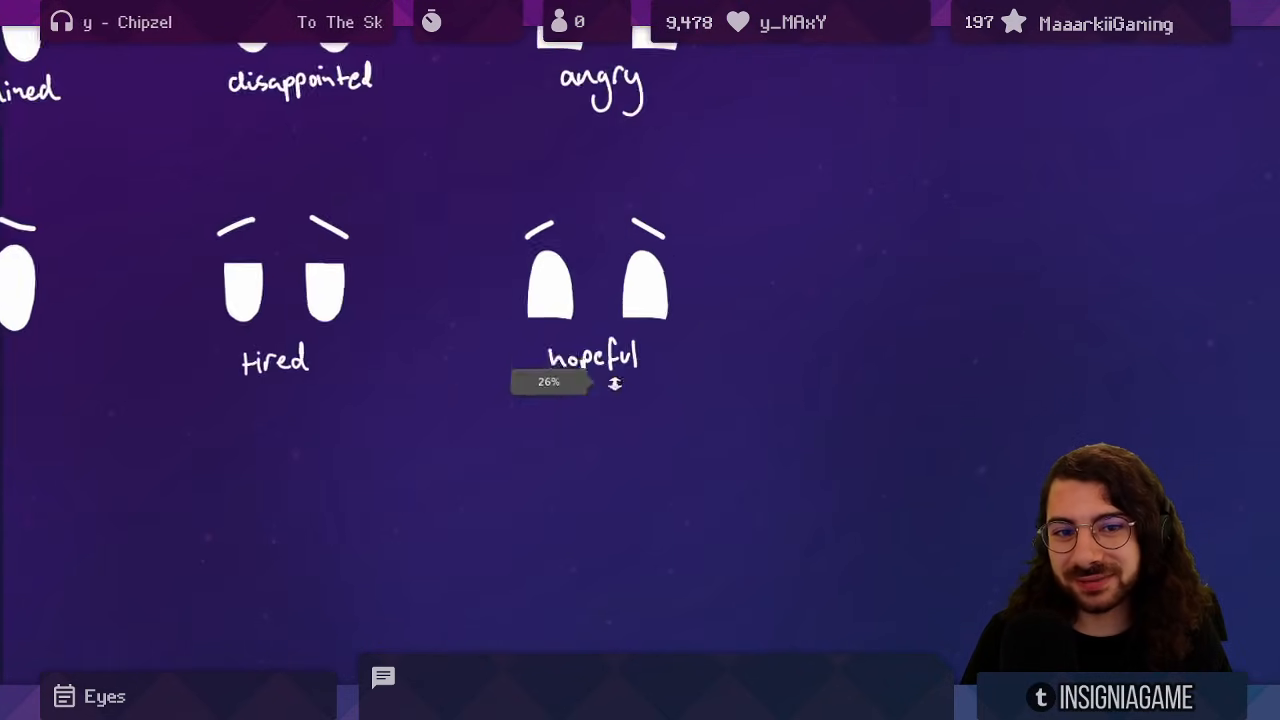
- Compare all nine eye expressions together across the whole chart
left_click_drag(491, 97, 650, 300)
left_click_drag(635, 205, 635, 372)
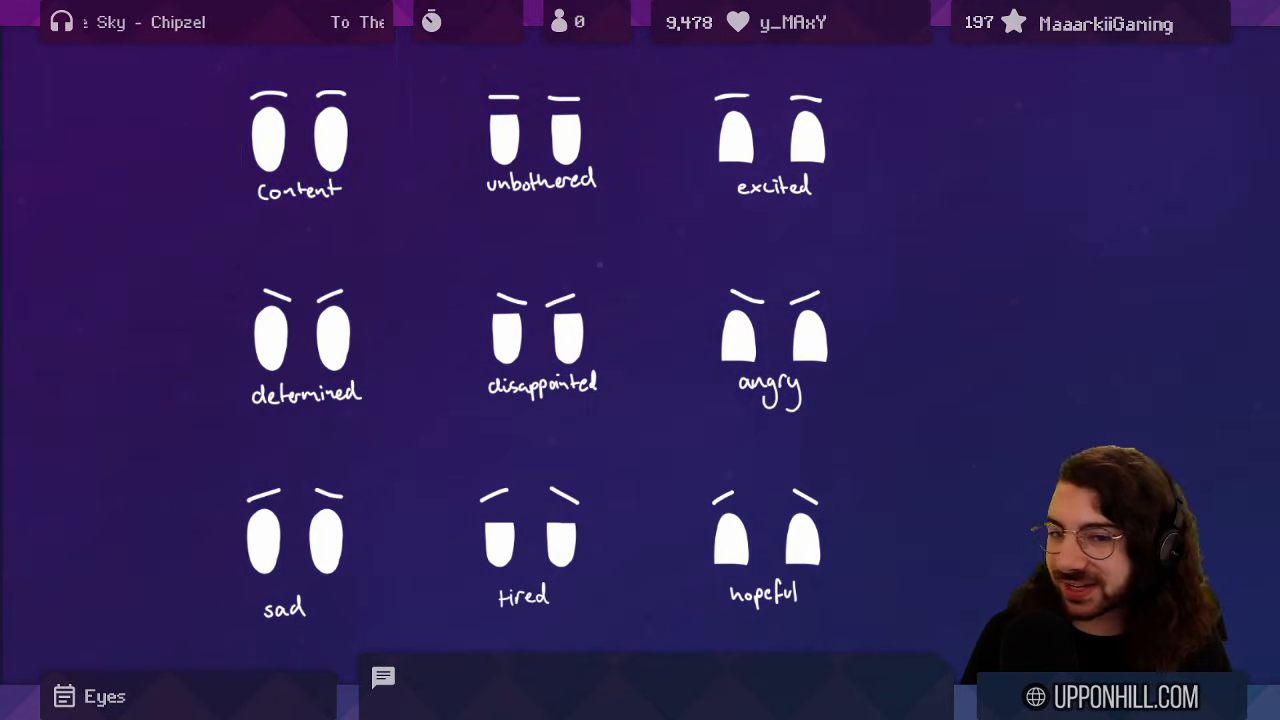
left_click_drag(618, 280, 589, 257)
left_click_drag(529, 312, 485, 264)
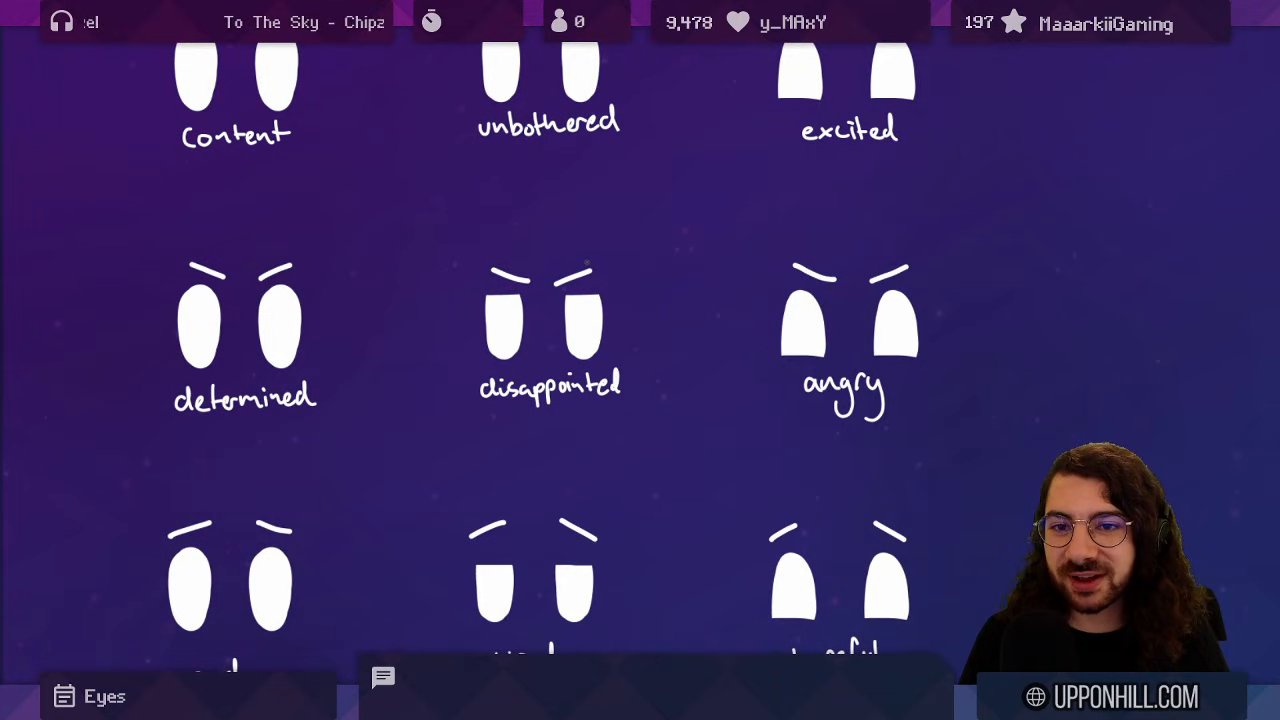
left_click_drag(585, 279, 587, 335)
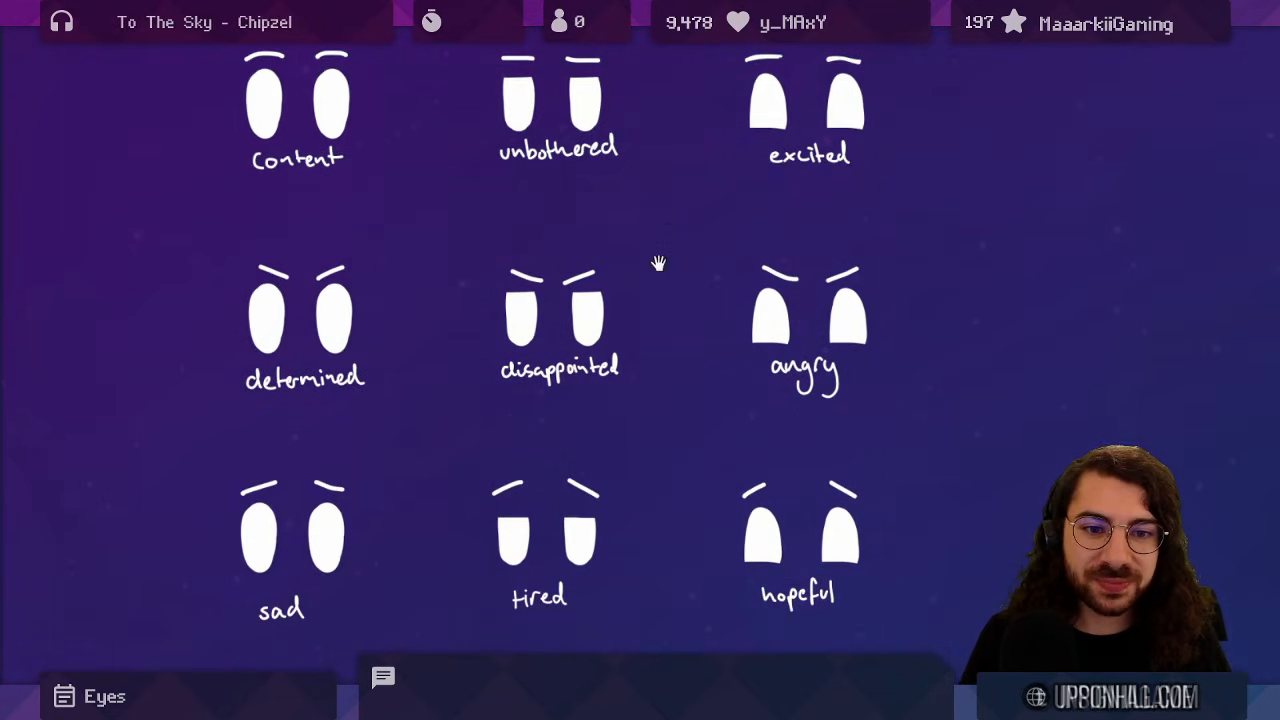
left_click_drag(657, 263, 697, 552)
left_click_drag(788, 354, 657, 481)
left_click_drag(457, 439, 883, 345)
left_click_drag(749, 303, 737, 330)
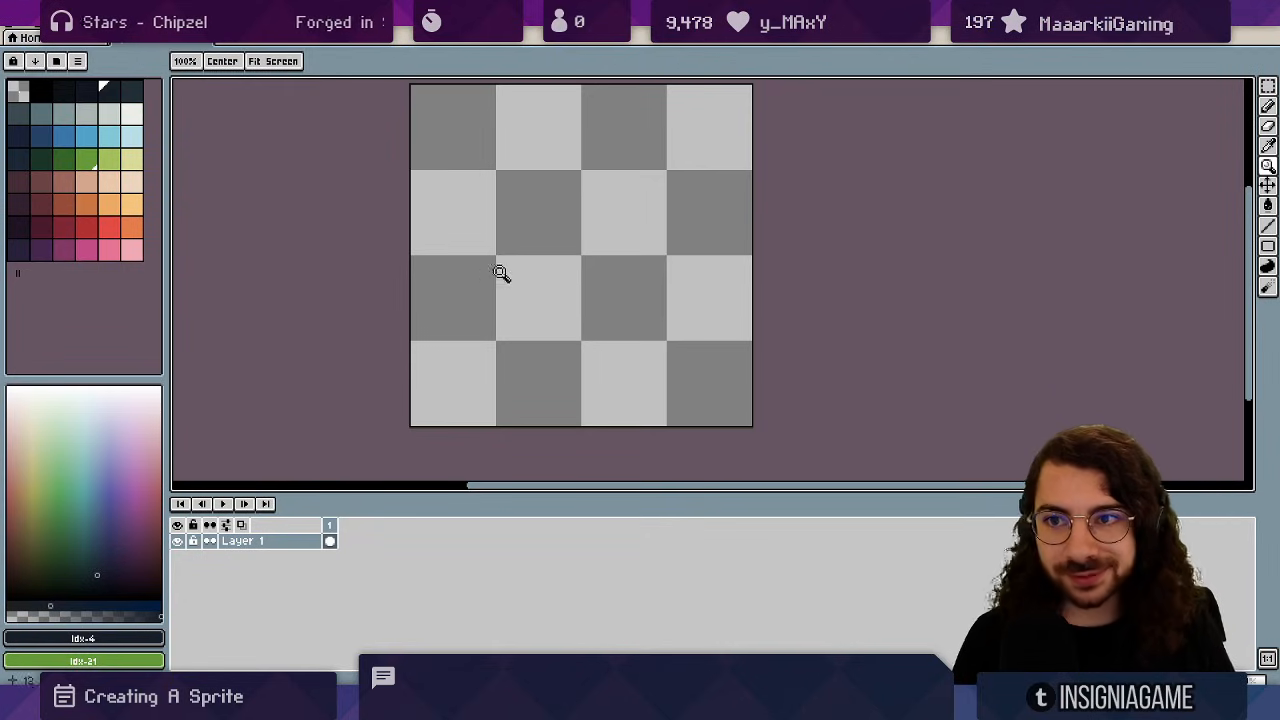
- In Aseprite, shrink the timeline to give the blank sprite more room and switch to the Pencil tool
left_click_drag(580, 266, 614, 297)
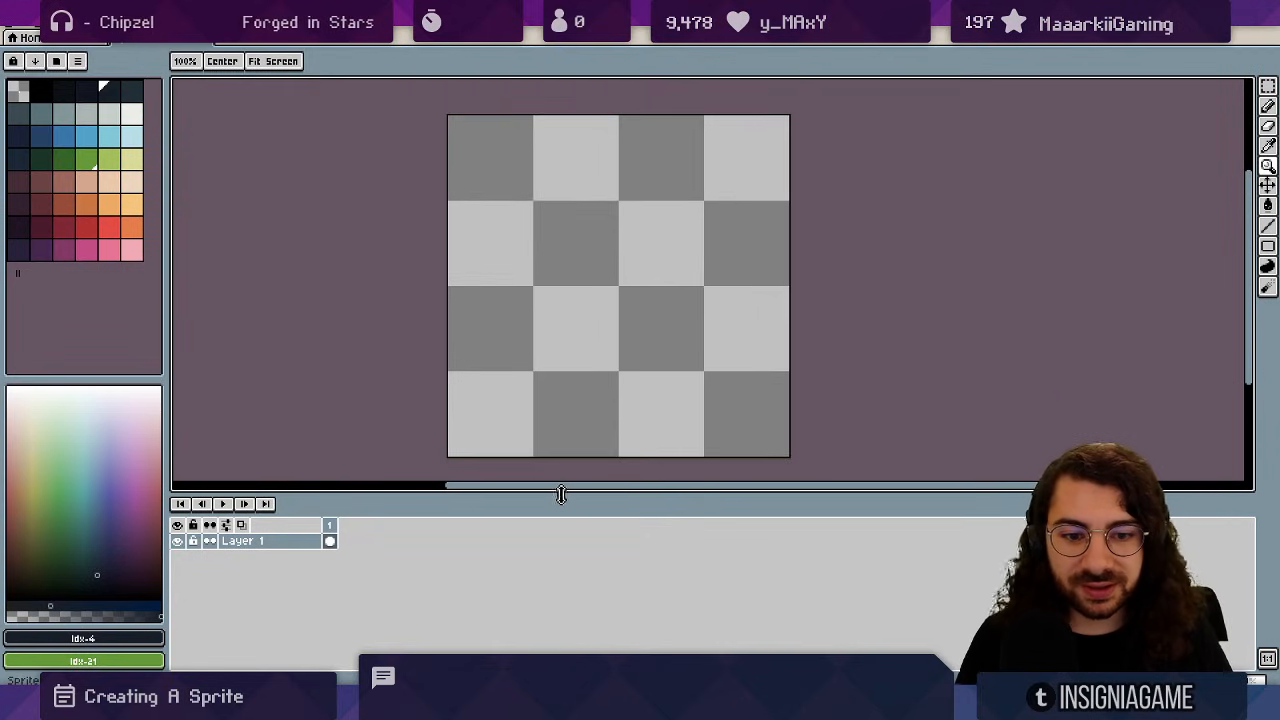
left_click_drag(560, 492, 563, 530)
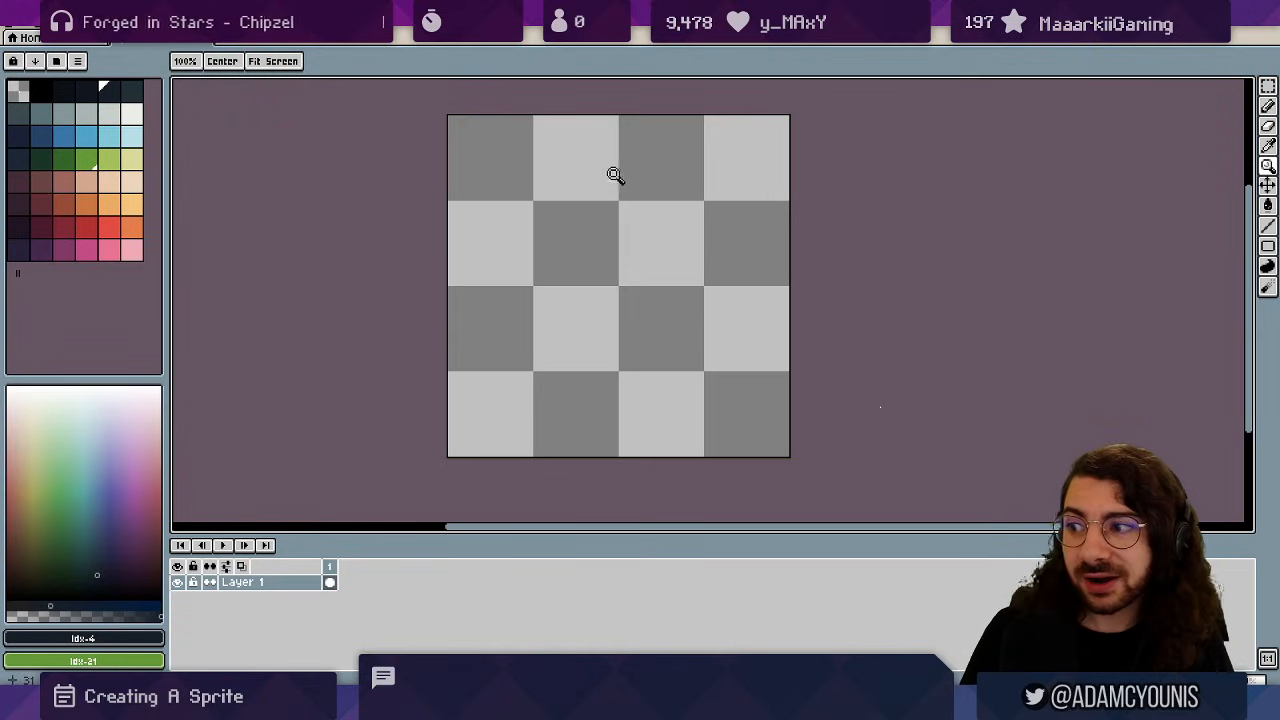
key("b")
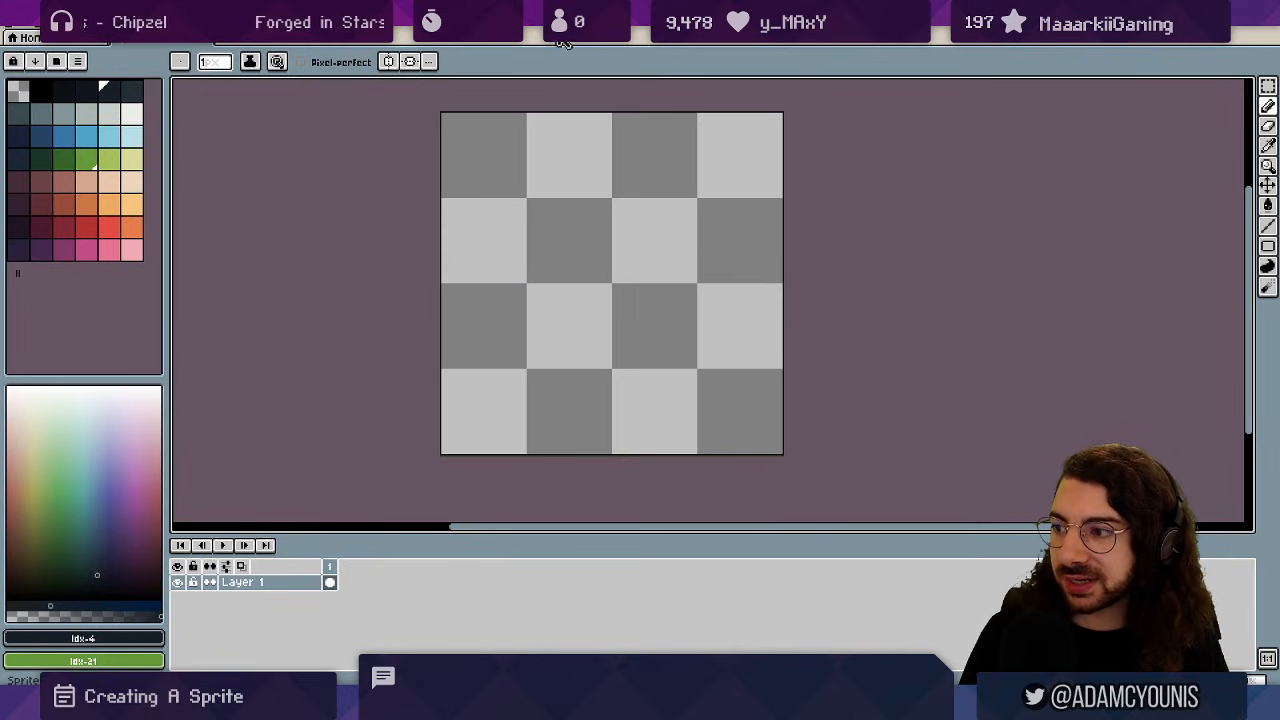
key("space")
left_click_drag(613, 237, 546, 274)
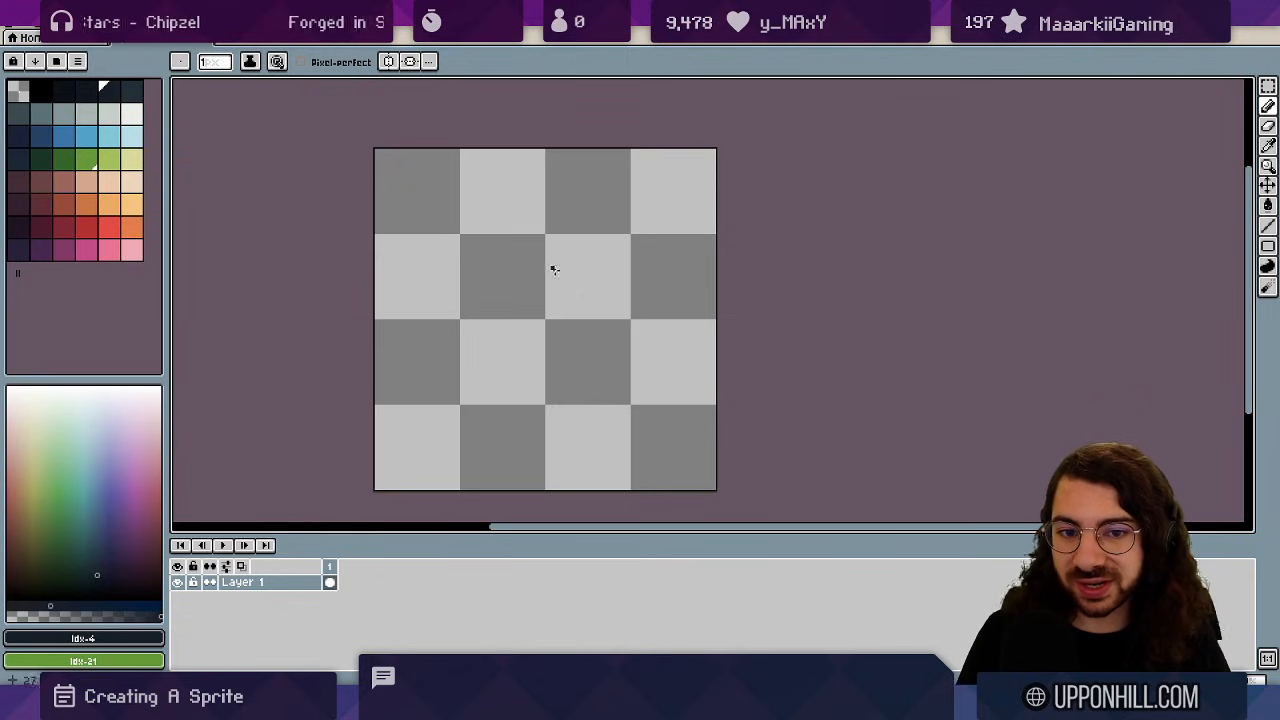
- Paste the red-haired character portrait onto the blank sprite and undo the paste
key("ctrl+v")
key("Escape")
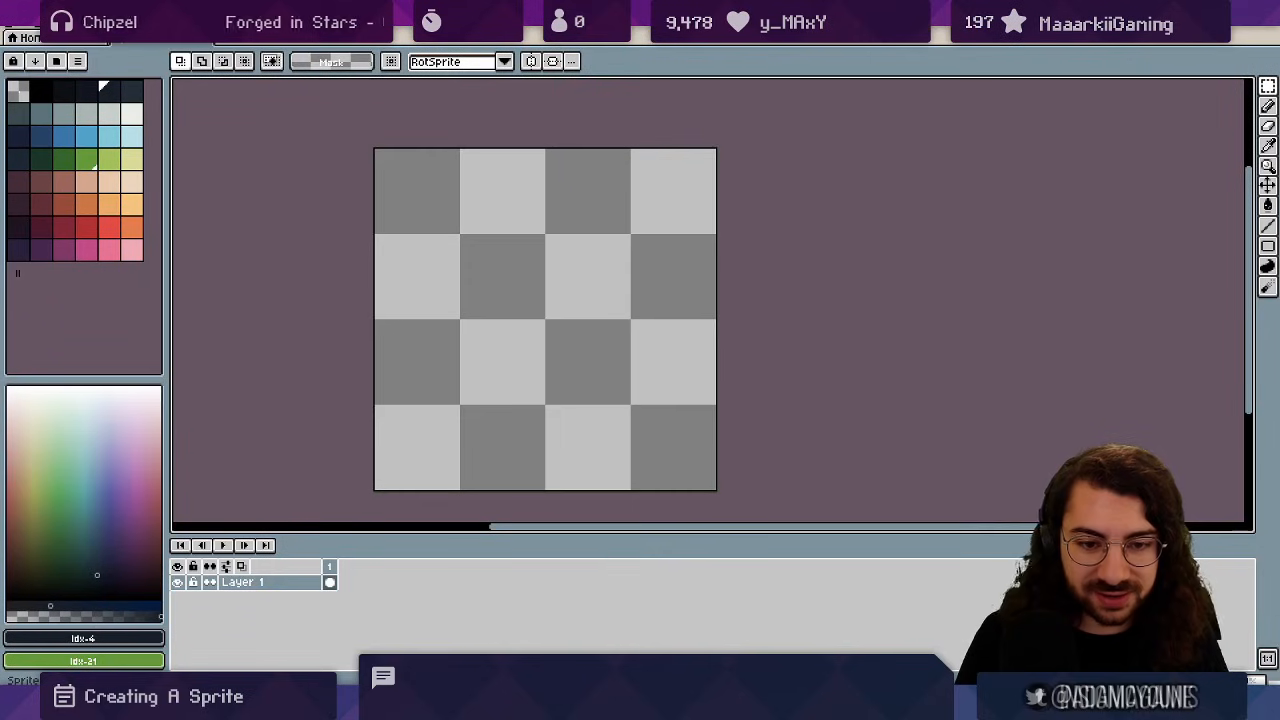
key("ctrl+v")
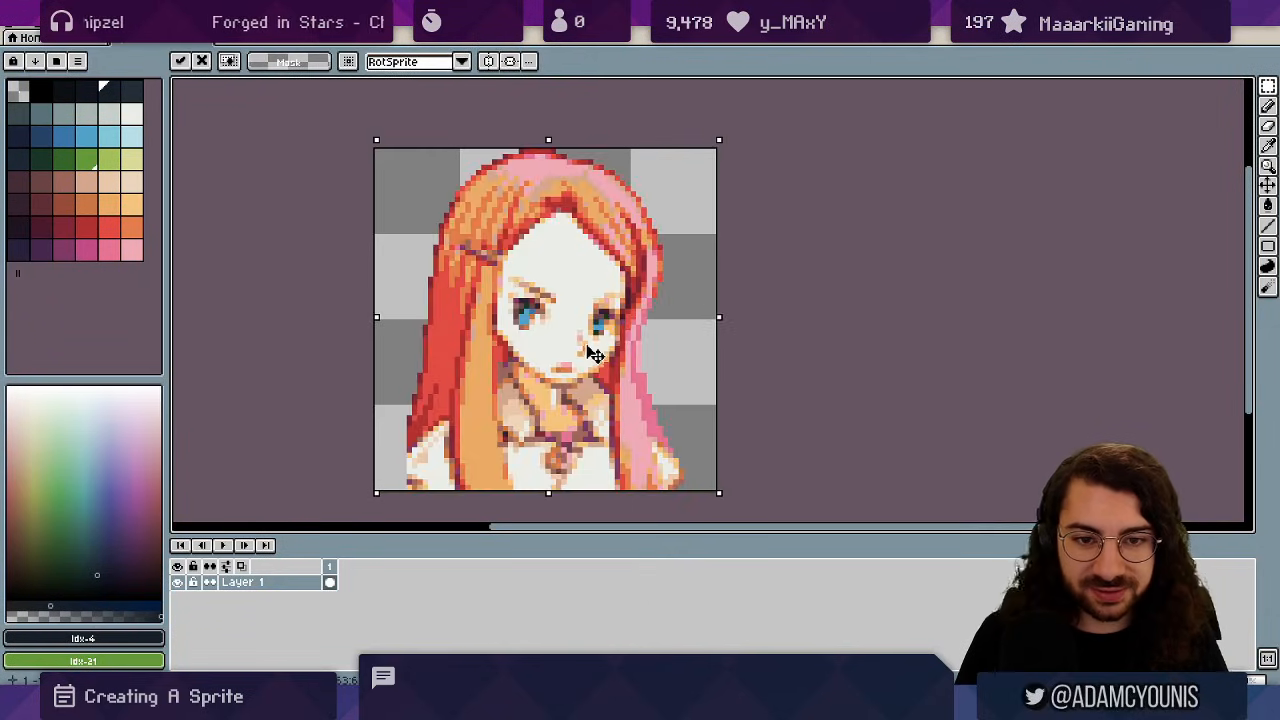
key("ctrl+z")
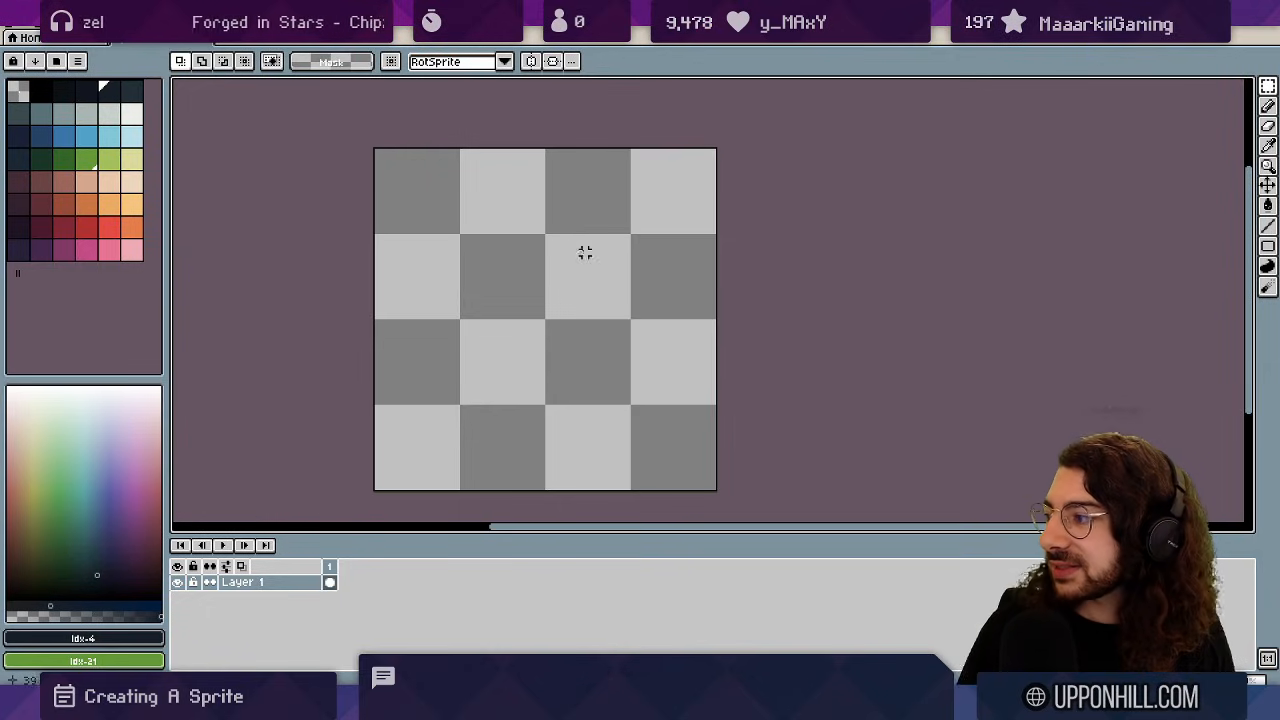
- Add a new layer above Layer 1 and fill it with the slate grey palette colour Idx-7
left_click_drag(497, 320, 546, 281)
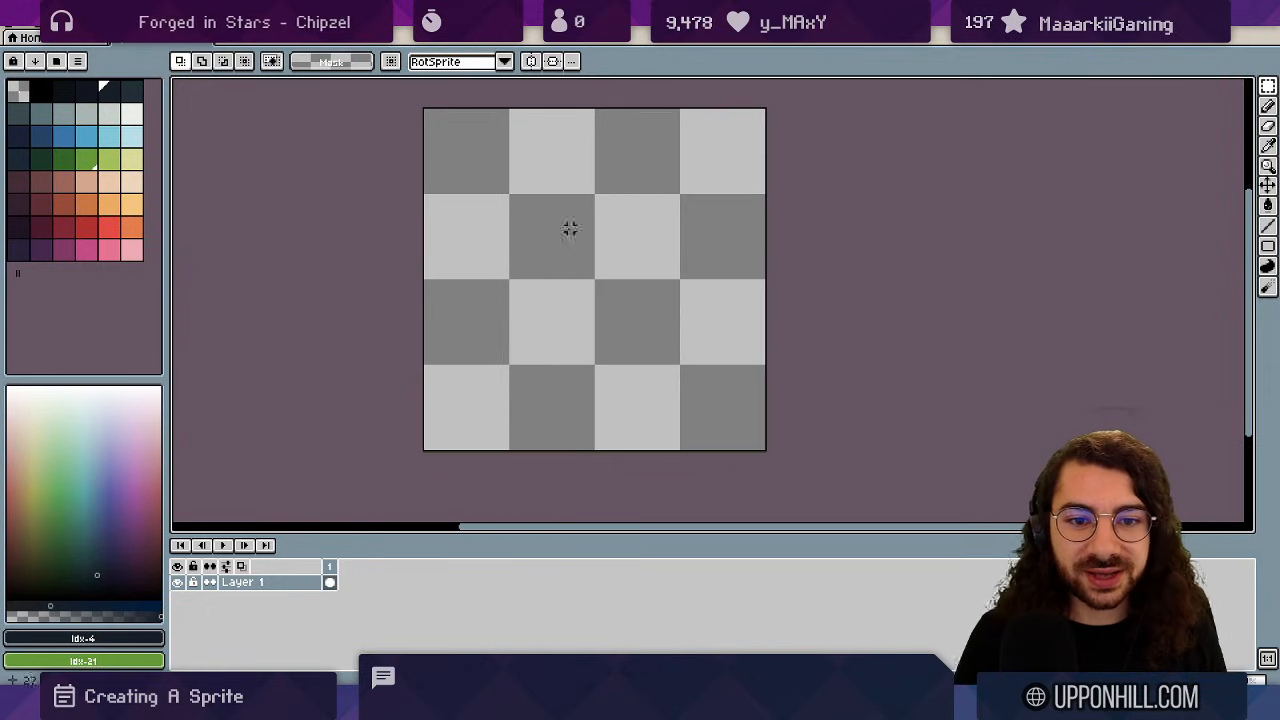
left_click_drag(602, 219, 579, 254)
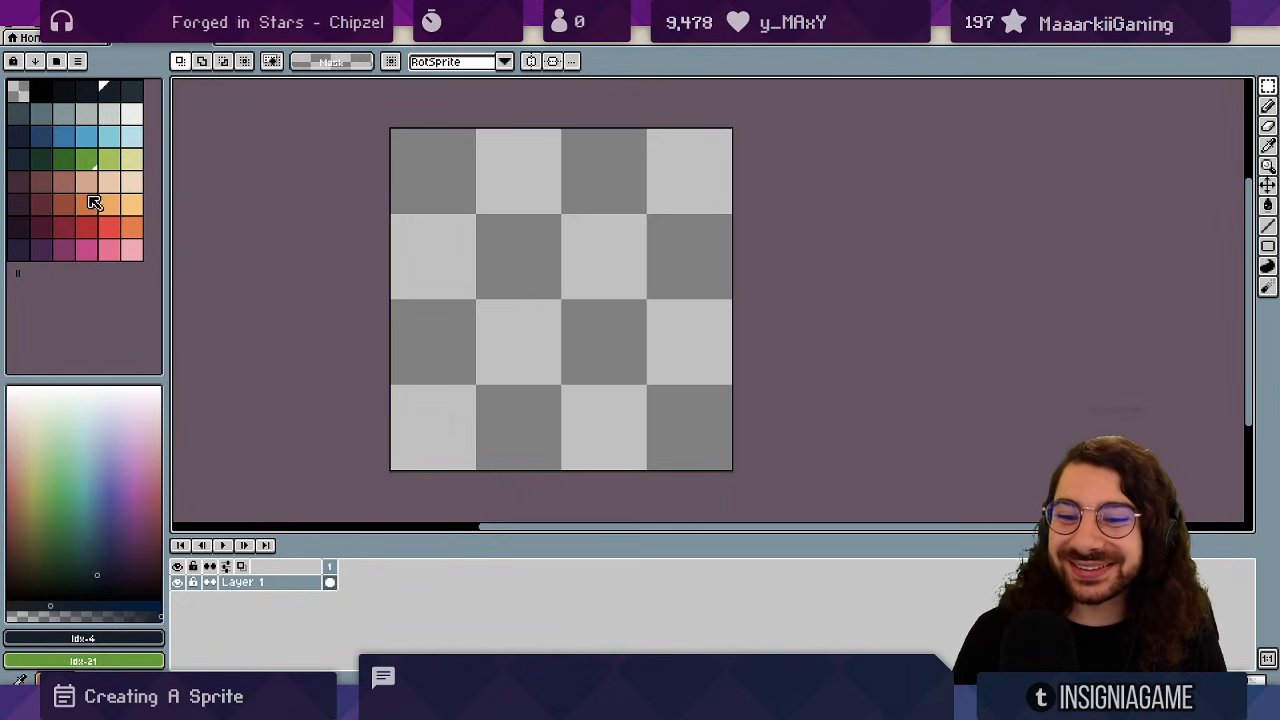
key("shift+n")
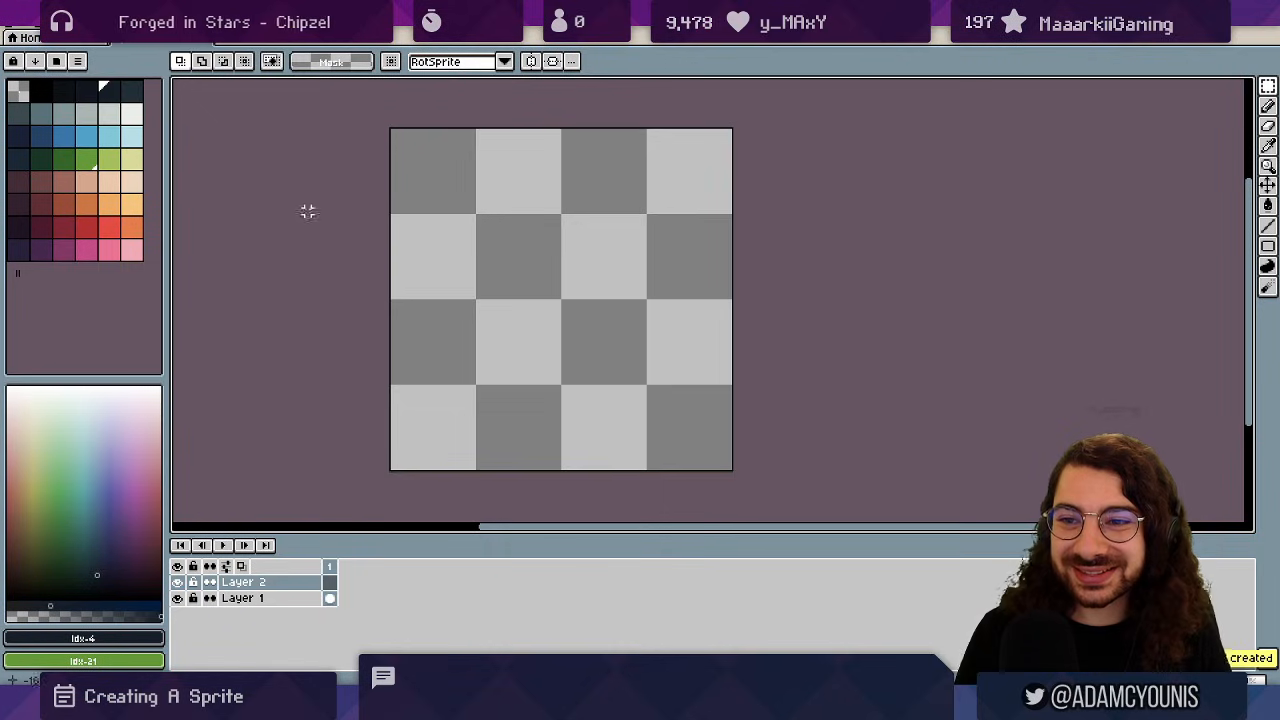
left_click(40, 113)
key("g")
left_click(436, 236)
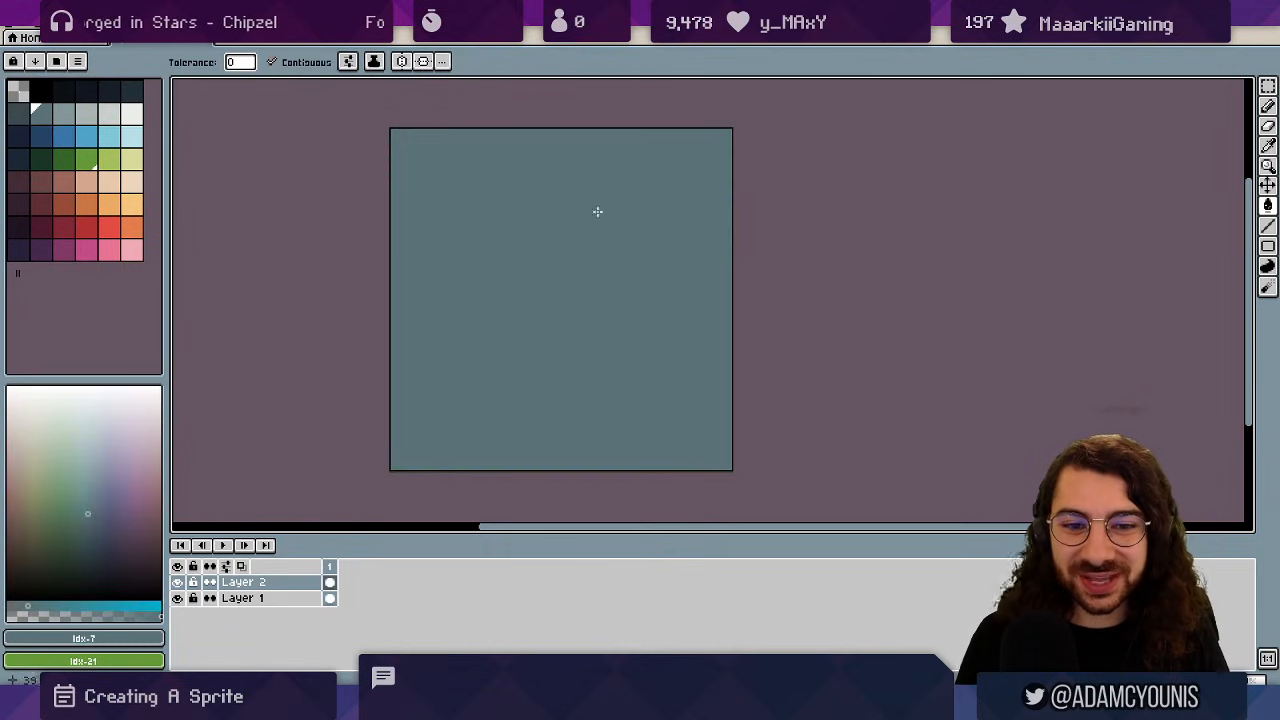
- Move the grey-filled Layer 2 beneath Layer 1 and make Layer 1 active
double_click(310, 583)
left_click_drag(304, 578, 304, 608)
left_click(306, 582)
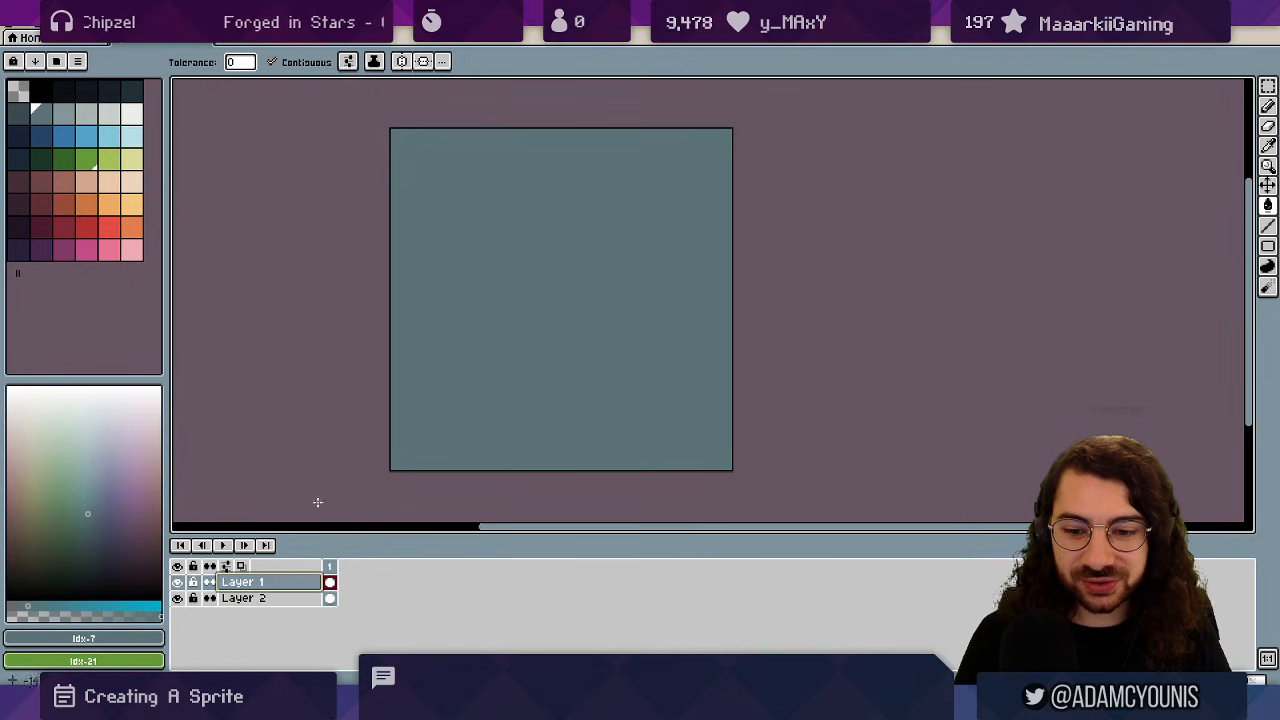
- Paint the bald head's base shape on Layer 1 in the peach skin colour Idx-28 with an 8 px pencil
left_click(88, 229)
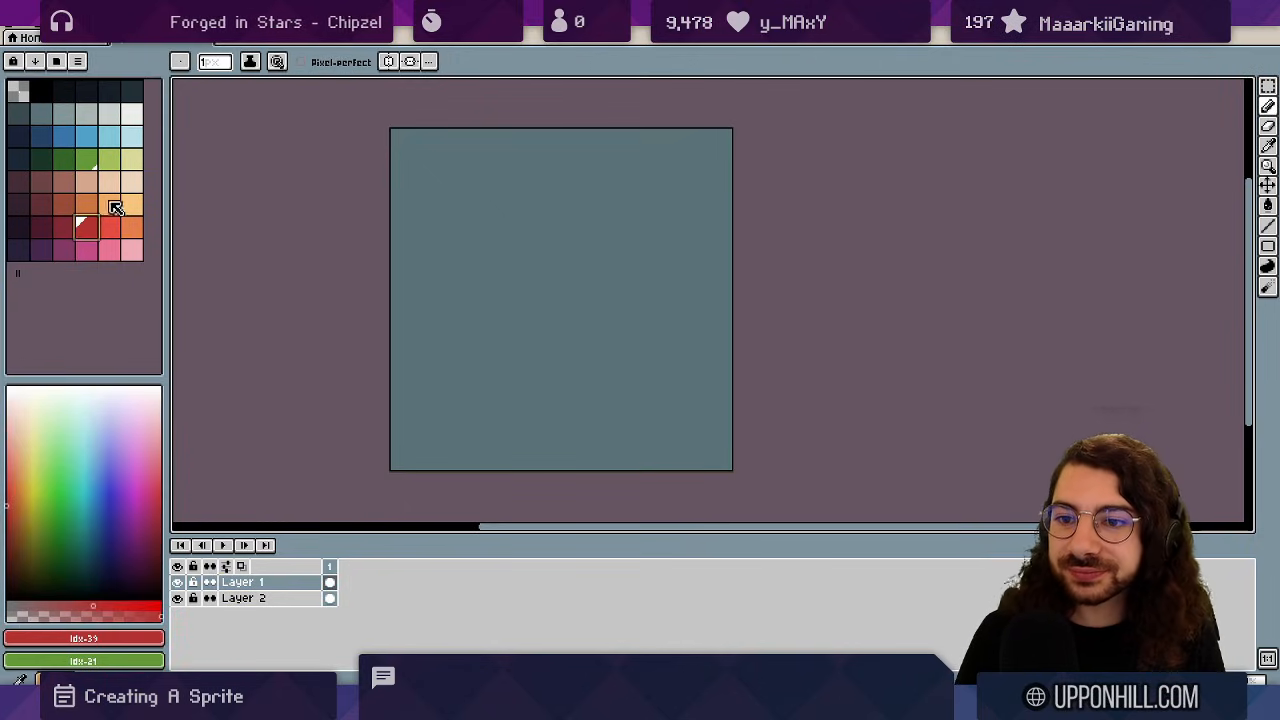
left_click(108, 182)
key("b")
mouse_move(549, 264)
left_mouse_down()
mouse_move(516, 280)
mouse_move(589, 260)
mouse_move(582, 302)
mouse_move(547, 232)
mouse_move(571, 331)
mouse_move(594, 275)
mouse_move(580, 326)
mouse_move(538, 210)
mouse_move(565, 256)
mouse_move(555, 341)
mouse_move(621, 286)
mouse_move(591, 353)
mouse_move(605, 337)
mouse_move(602, 354)
mouse_move(632, 290)
mouse_move(598, 247)
mouse_move(602, 216)
mouse_move(624, 231)
mouse_move(600, 202)
mouse_move(543, 209)
mouse_move(590, 193)
mouse_move(542, 201)
mouse_move(524, 320)
left_mouse_up()
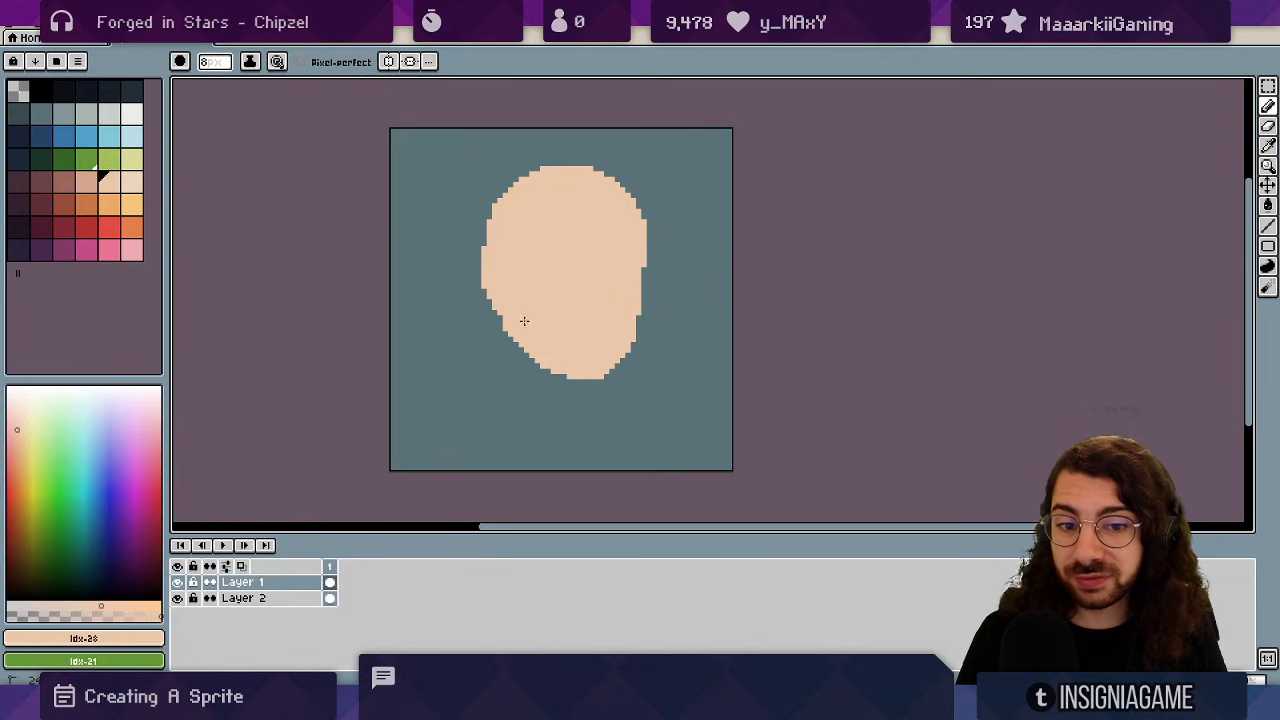
- Trim and round the head's outline, tapering the chin's right side, and shift the head slightly left on the canvas
key("e")
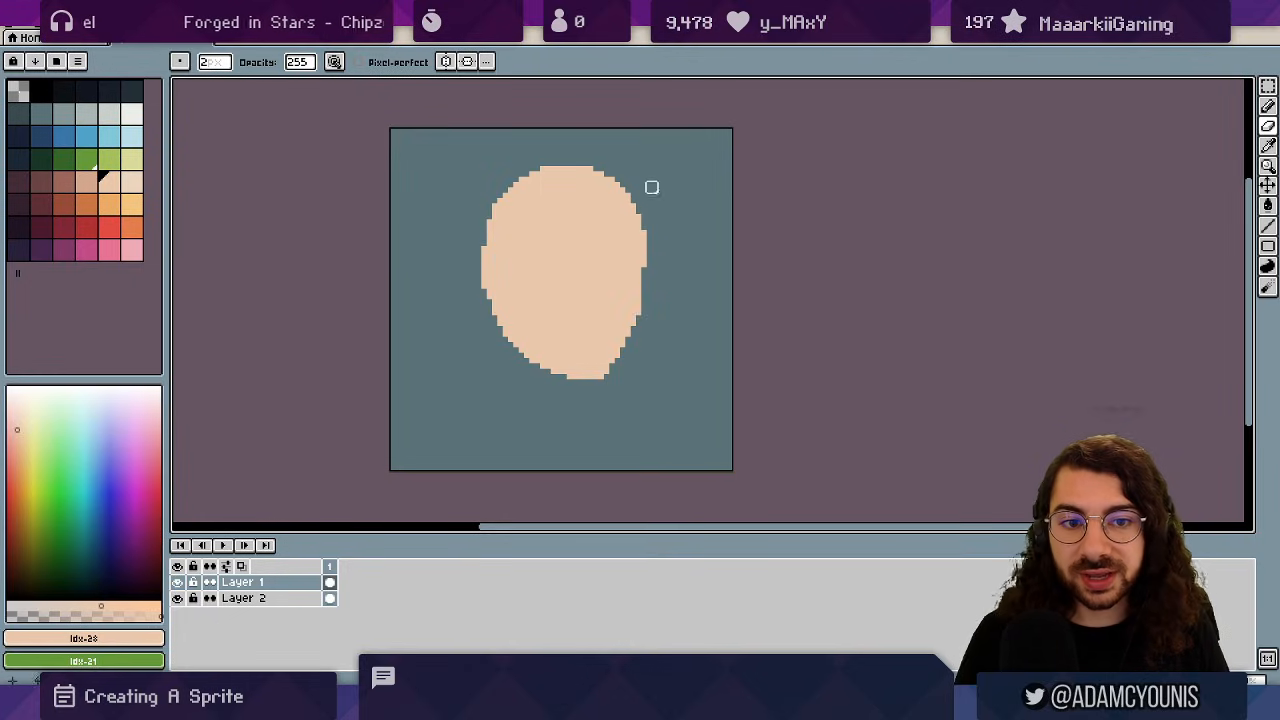
key("i")
key("b")
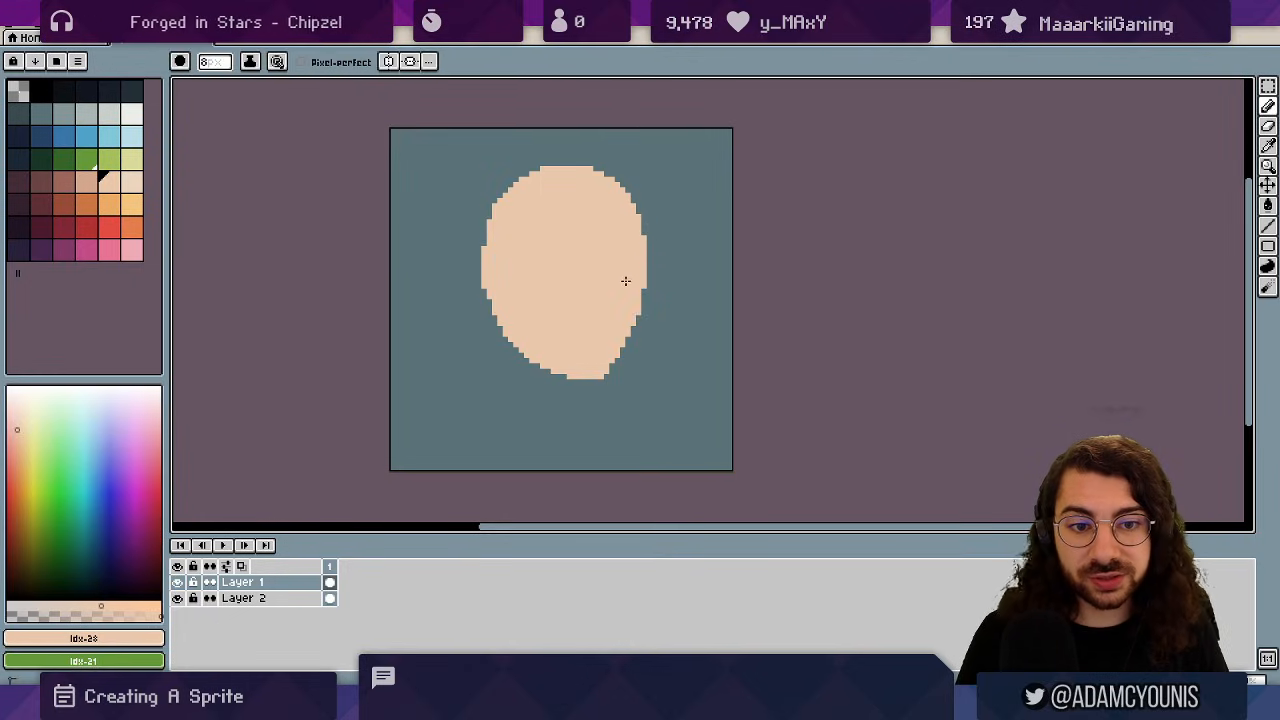
key("e")
key("i")
key("b")
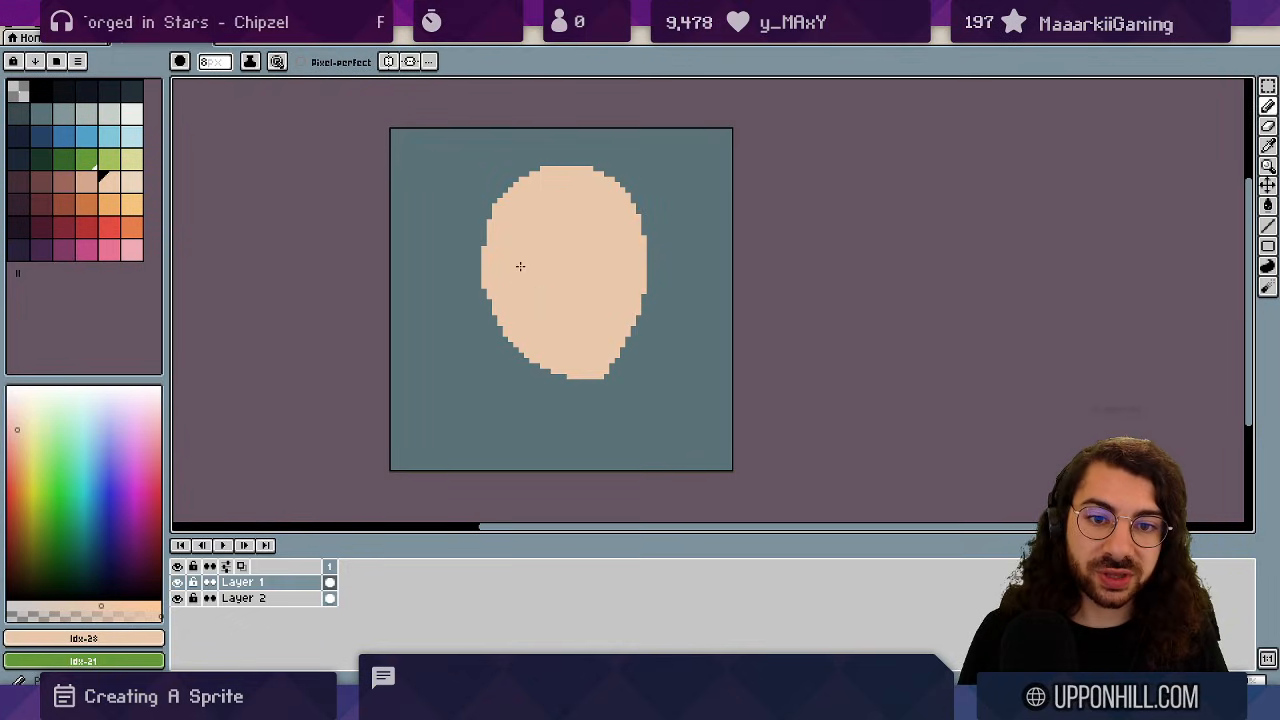
key("v")
left_click_drag(550, 297, 545, 297)
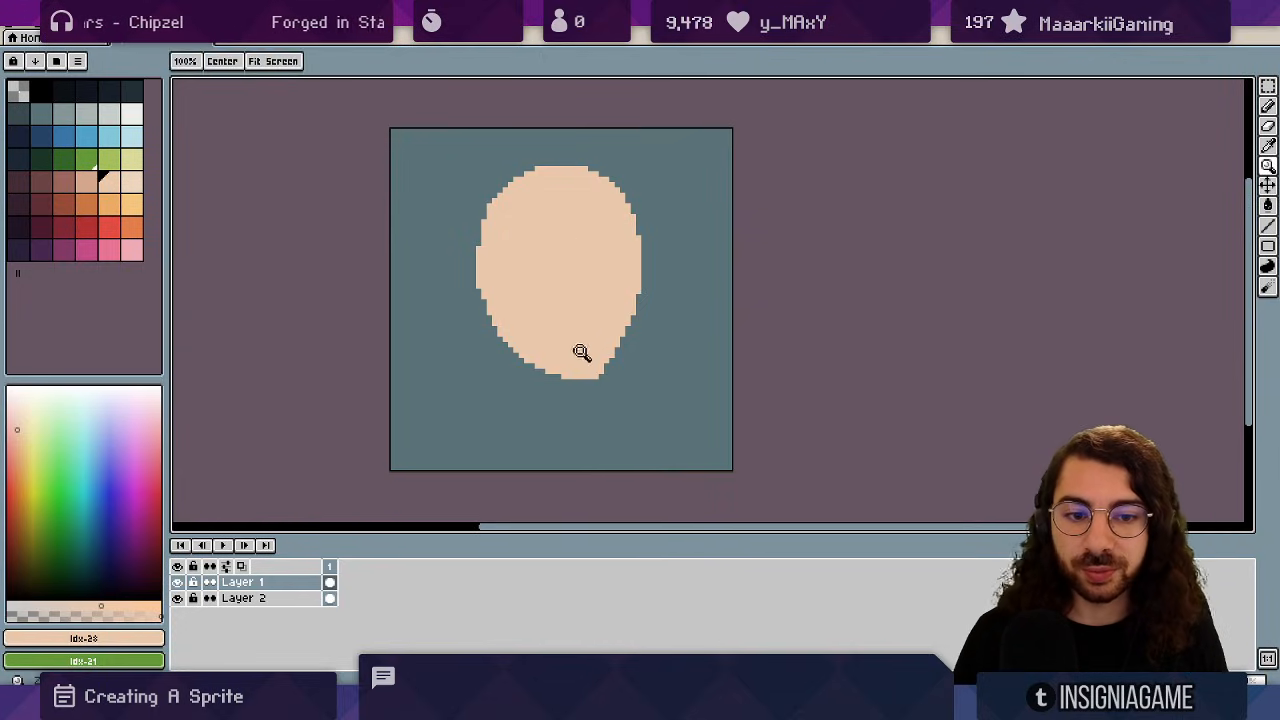
- Clean up the chin corner and smooth the lower edge of the head with small eraser and pencil strokes
scroll(580, 350, "up", 1)
key("b")
left_click(604, 384)
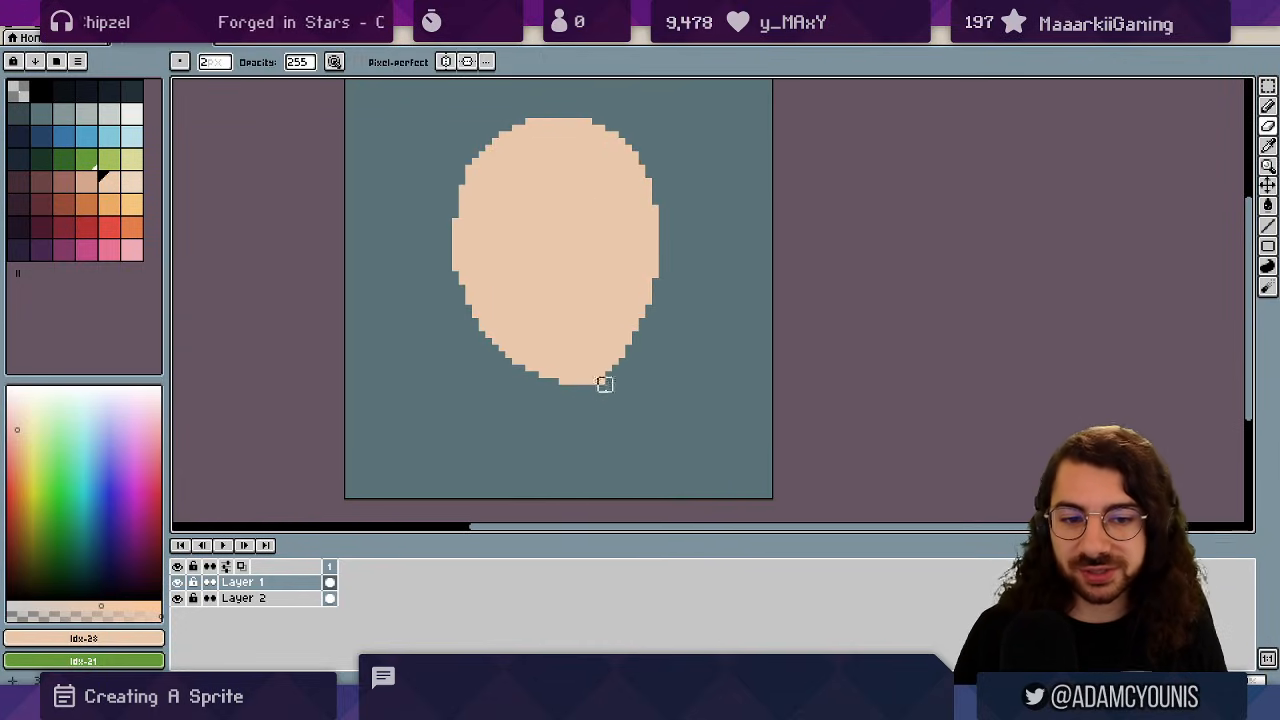
left_click_drag(599, 328, 574, 371)
key("alt")
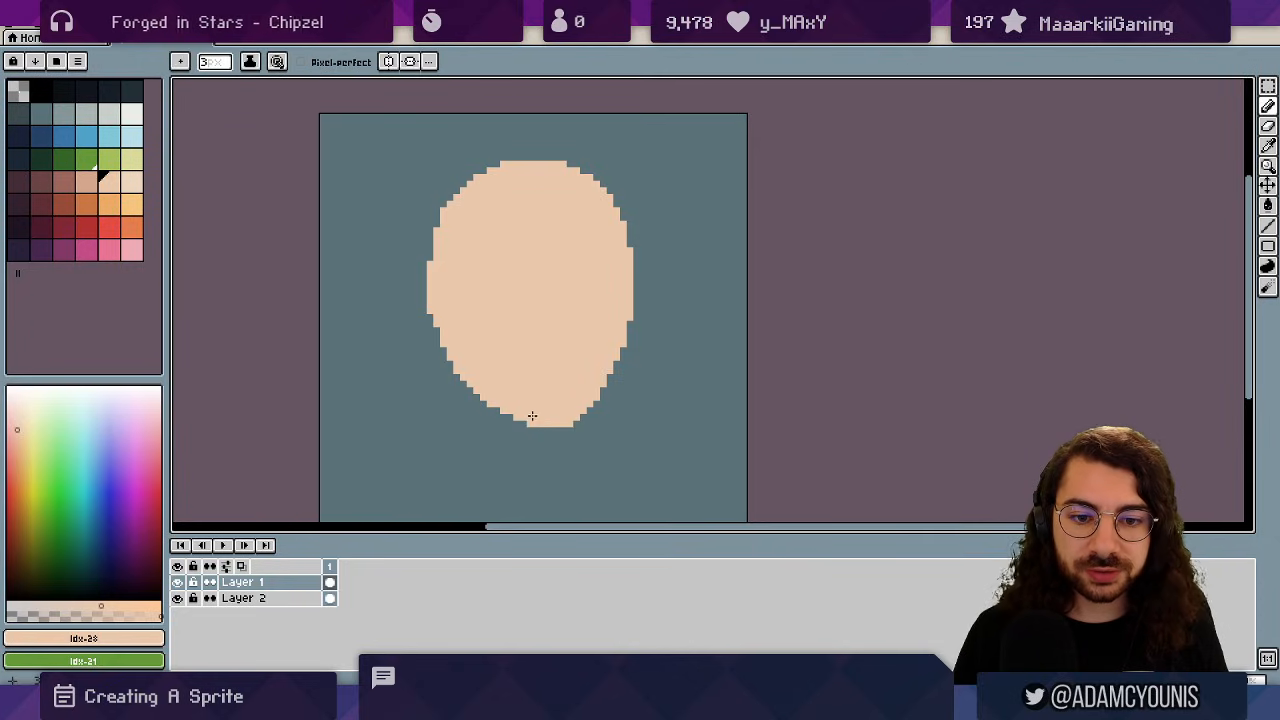
scroll(537, 363, "down", 1)
scroll(560, 309, "up", 1)
key("alt")
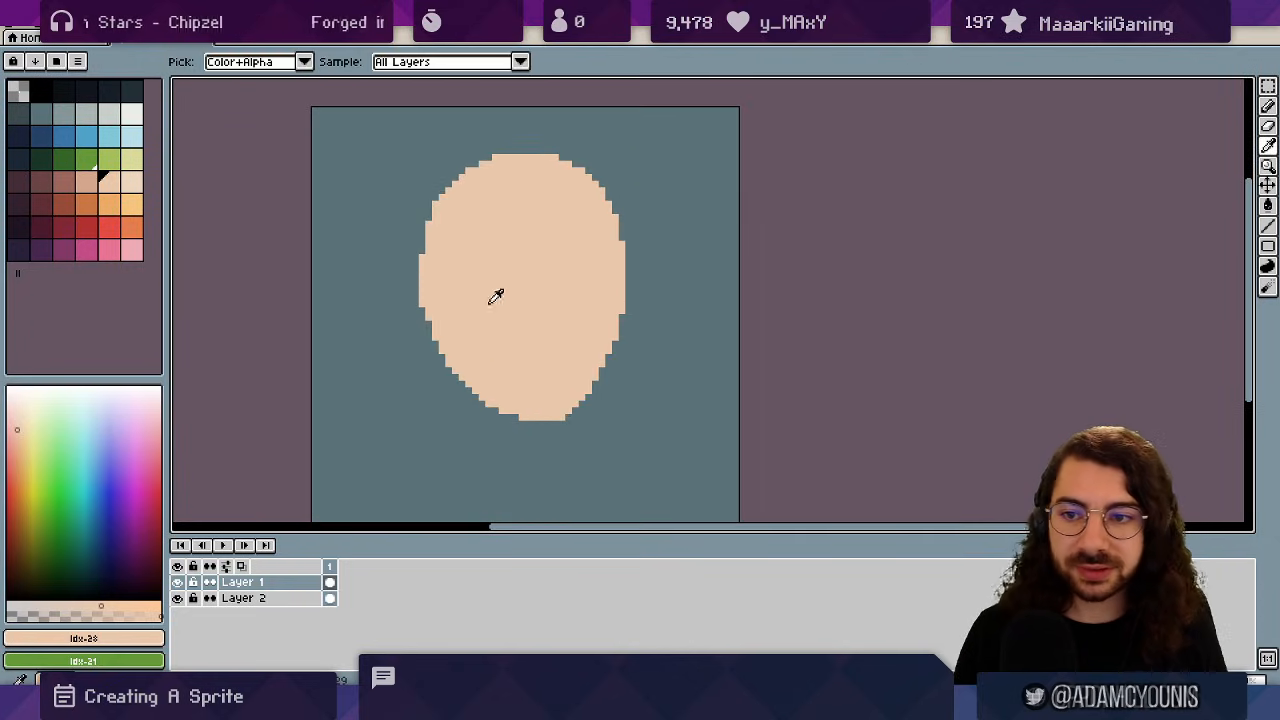
- Draw the skull's curved lower contour across the face in Idx-27 and reshape the jaw below it in skin colour Idx-28
left_click(496, 297, "alt")
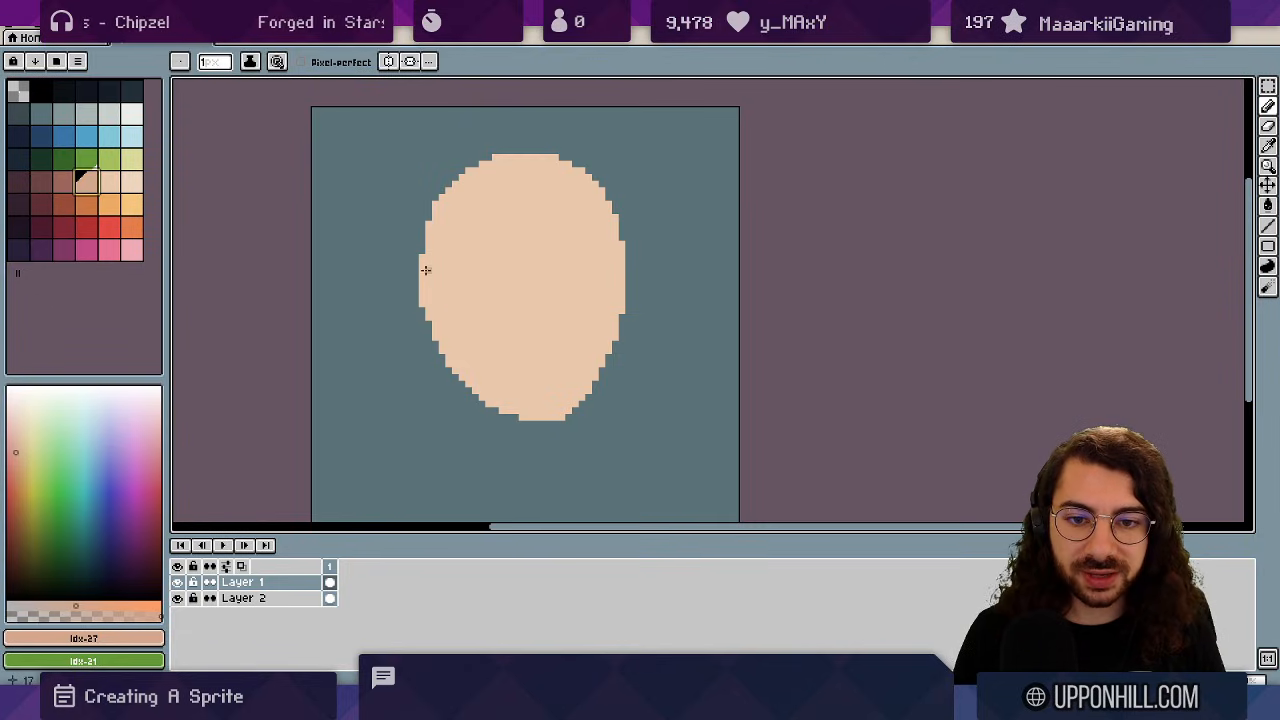
mouse_move(425, 270)
left_mouse_down()
mouse_move(436, 299)
mouse_move(514, 375)
mouse_move(486, 349)
mouse_move(578, 348)
mouse_move(569, 357)
mouse_move(619, 314)
left_mouse_up()
left_click(554, 312, "alt")
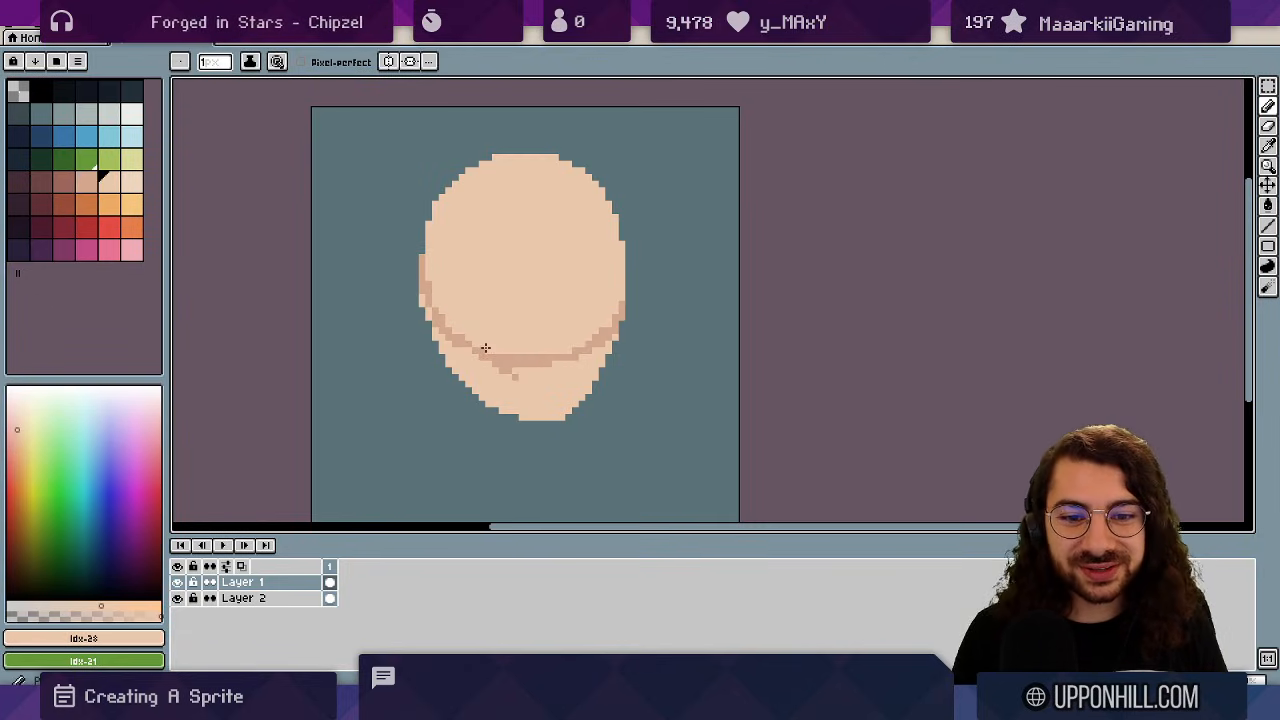
mouse_move(502, 352)
left_mouse_down()
mouse_move(541, 355)
mouse_move(500, 399)
mouse_move(553, 413)
mouse_move(588, 383)
left_mouse_up()
key("z")
scroll(547, 346, "down", 3)
scroll(528, 367, "up", 3)
key("b")
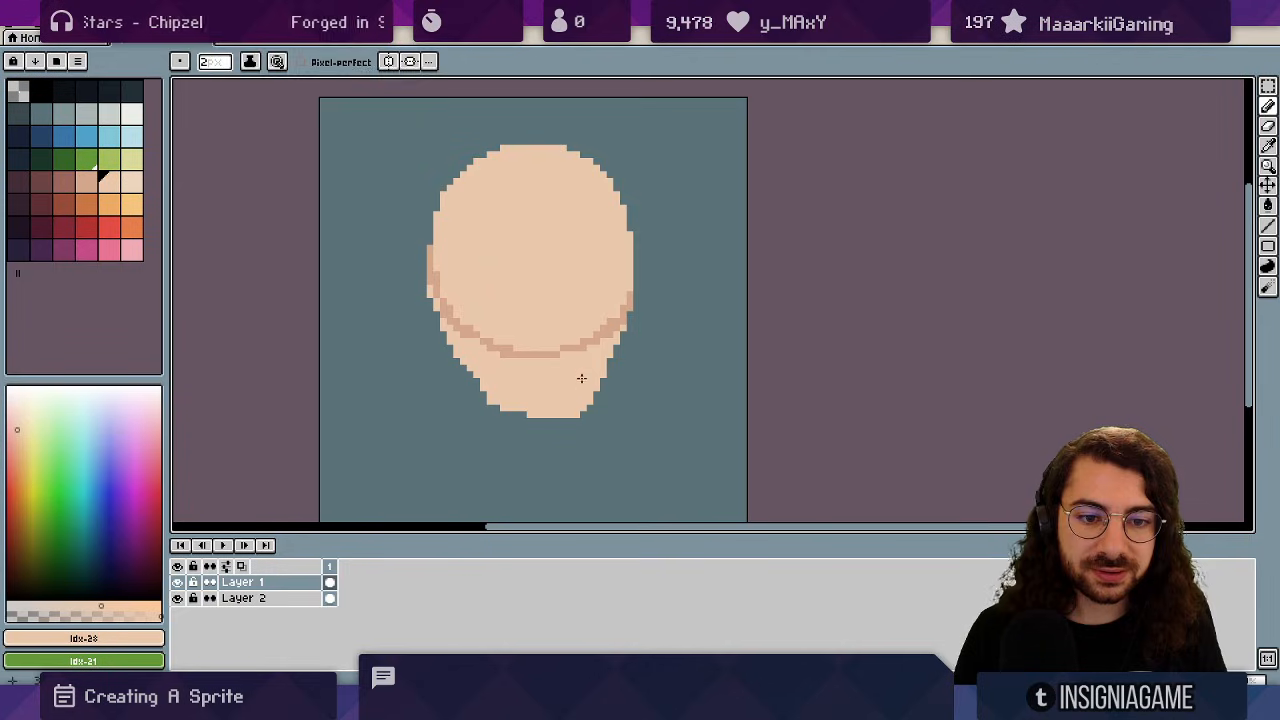
- Draw a vertical centre line right of the face's middle and block in two eye sockets in Idx-27
scroll(520, 314, "up", 1)
left_click(480, 357, "alt")
left_click(507, 284)
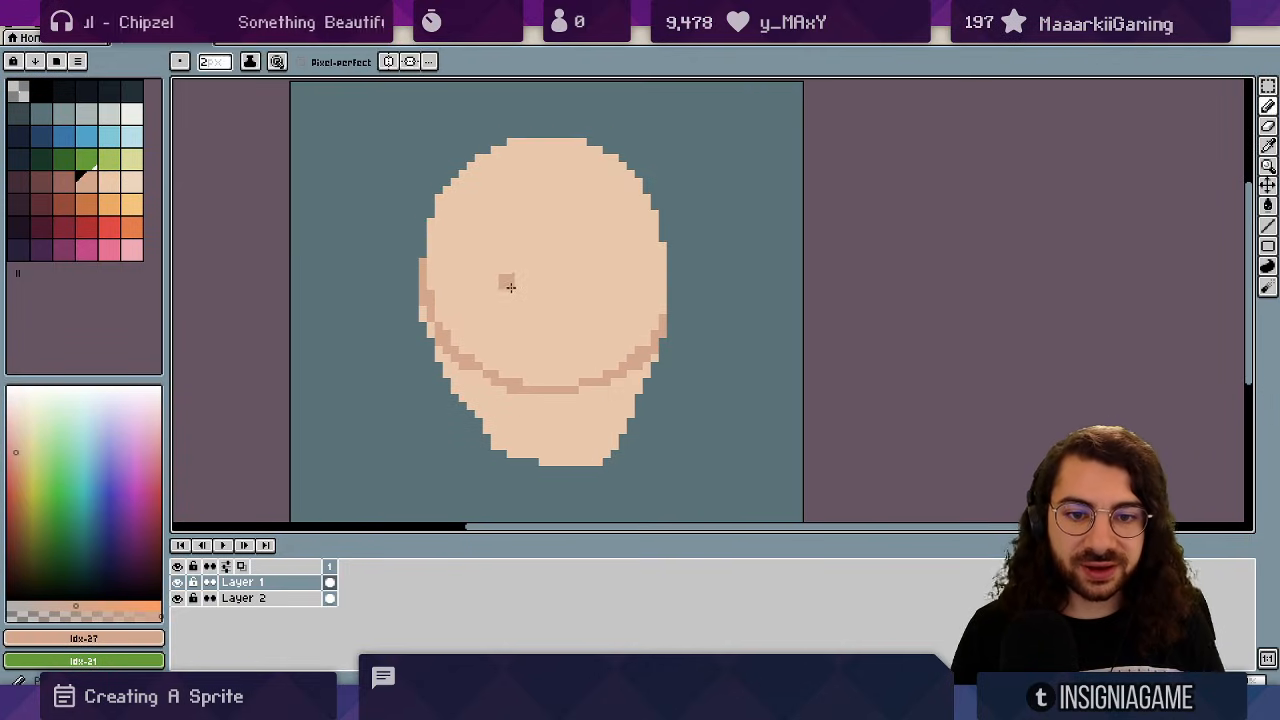
key("ctrl+z")
key("minus")
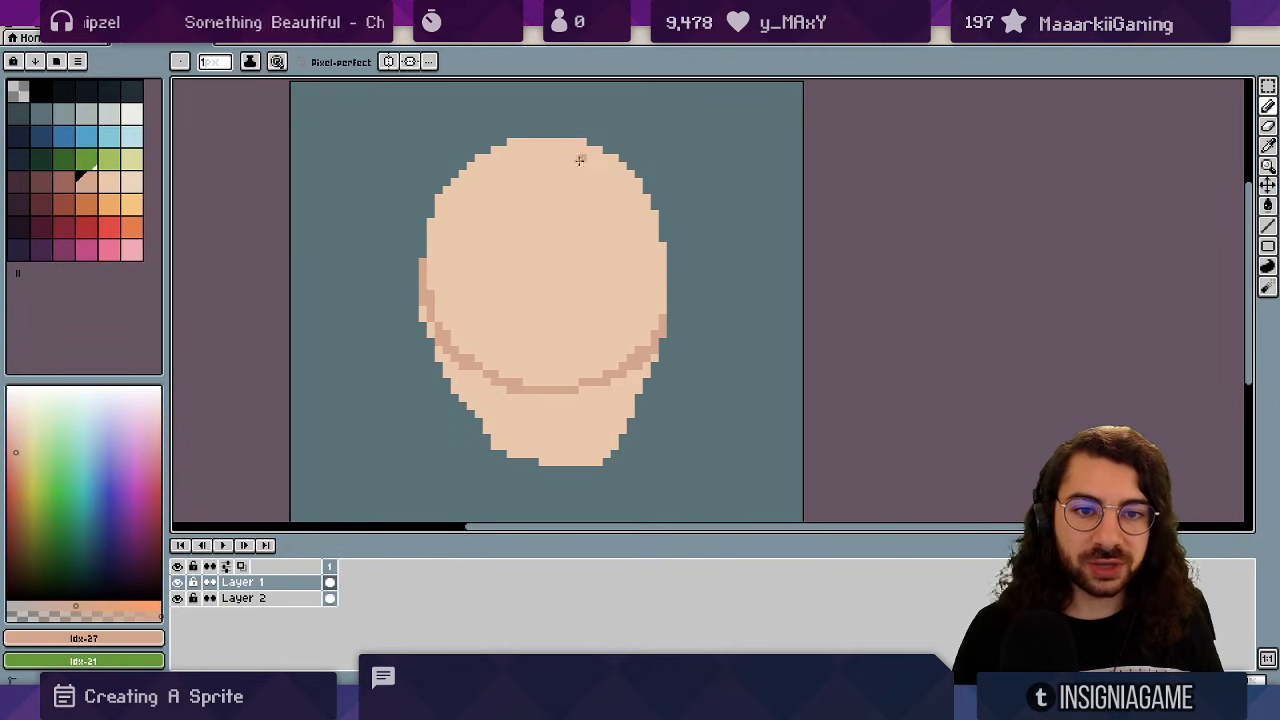
left_click_drag(579, 160, 583, 446)
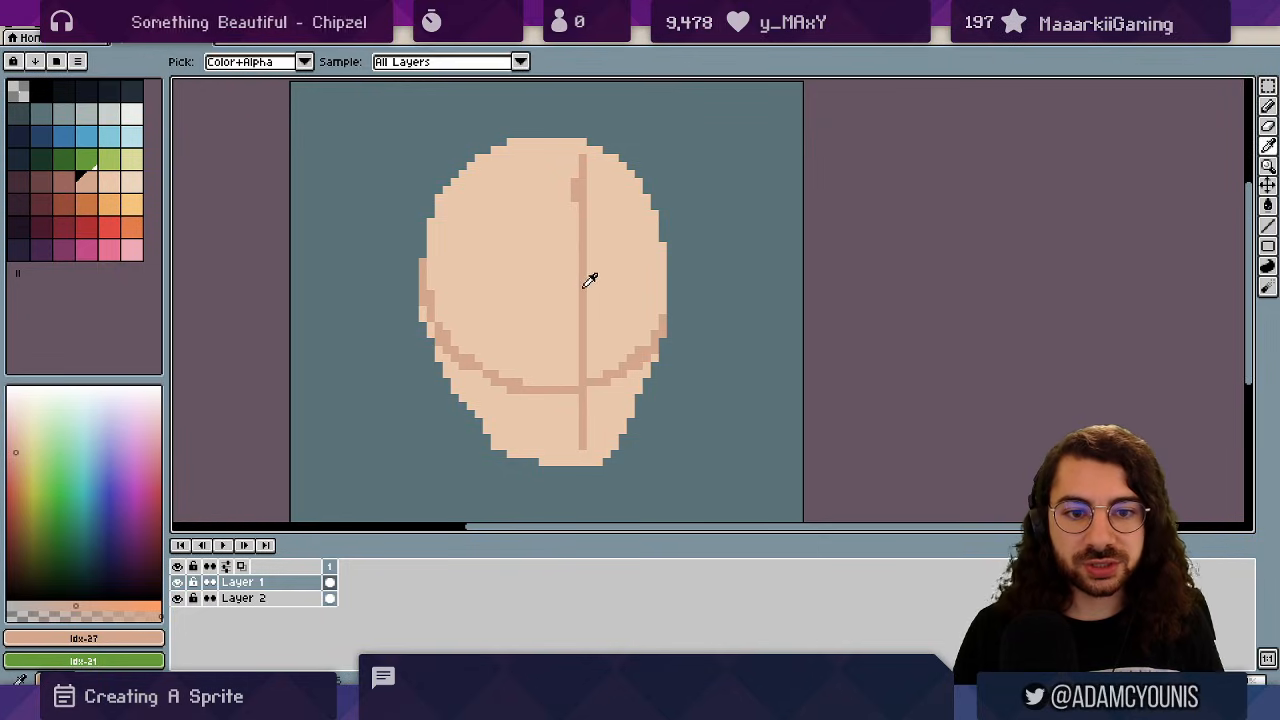
mouse_move(488, 300)
left_mouse_down()
mouse_move(514, 278)
mouse_move(529, 303)
mouse_move(626, 297)
left_mouse_up()
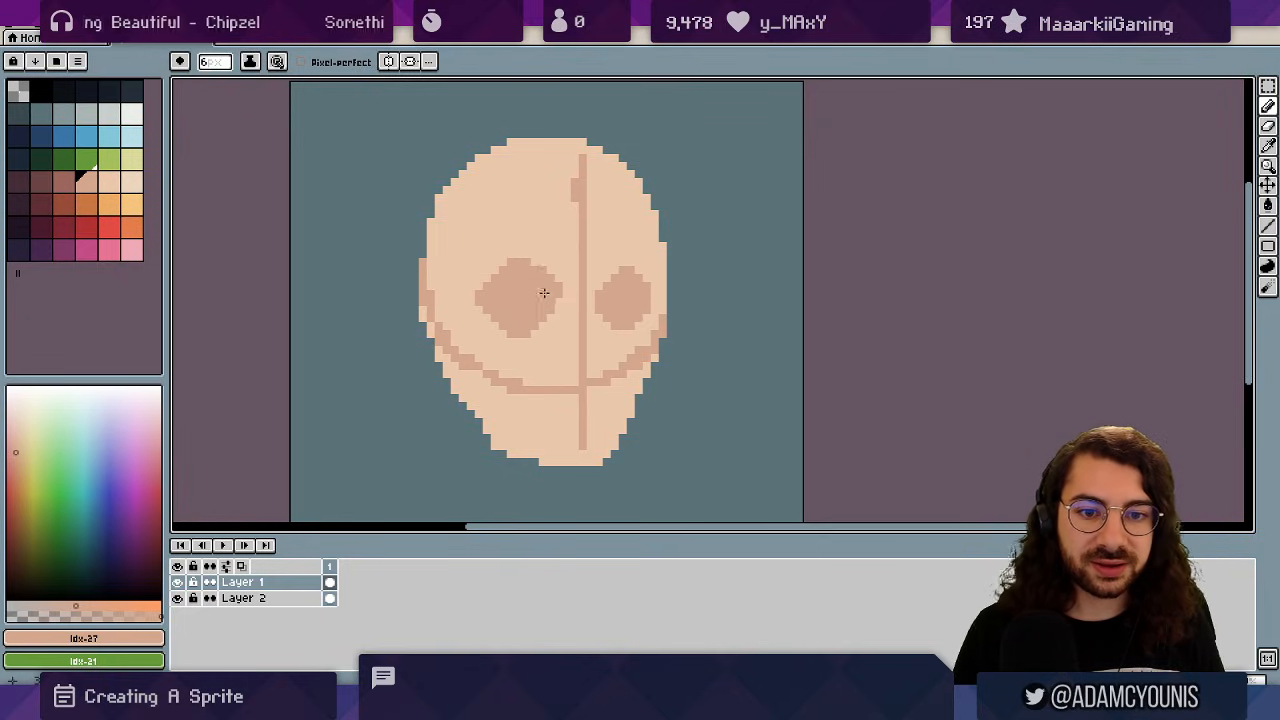
- Paint the ear as a reddish-brown block in Idx-24 on the left edge of the head
left_click(452, 308, "alt")
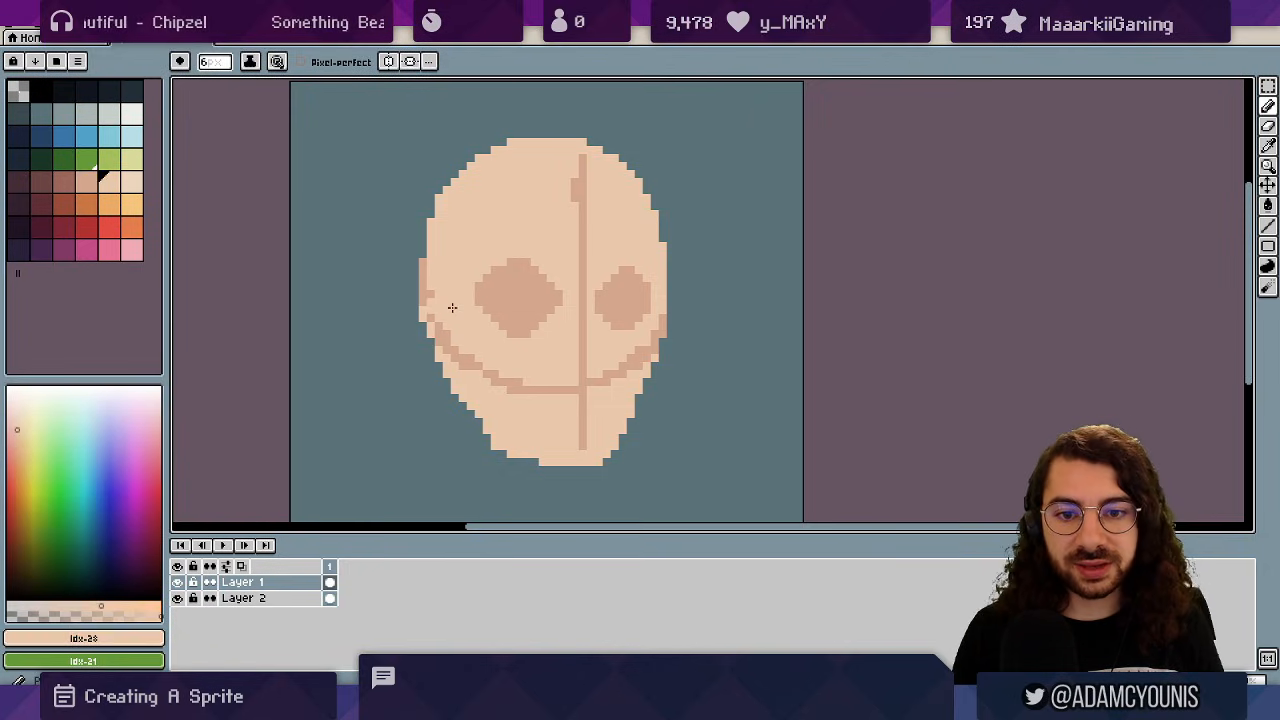
left_click(66, 184, "alt")
key("minus")
key("minus")
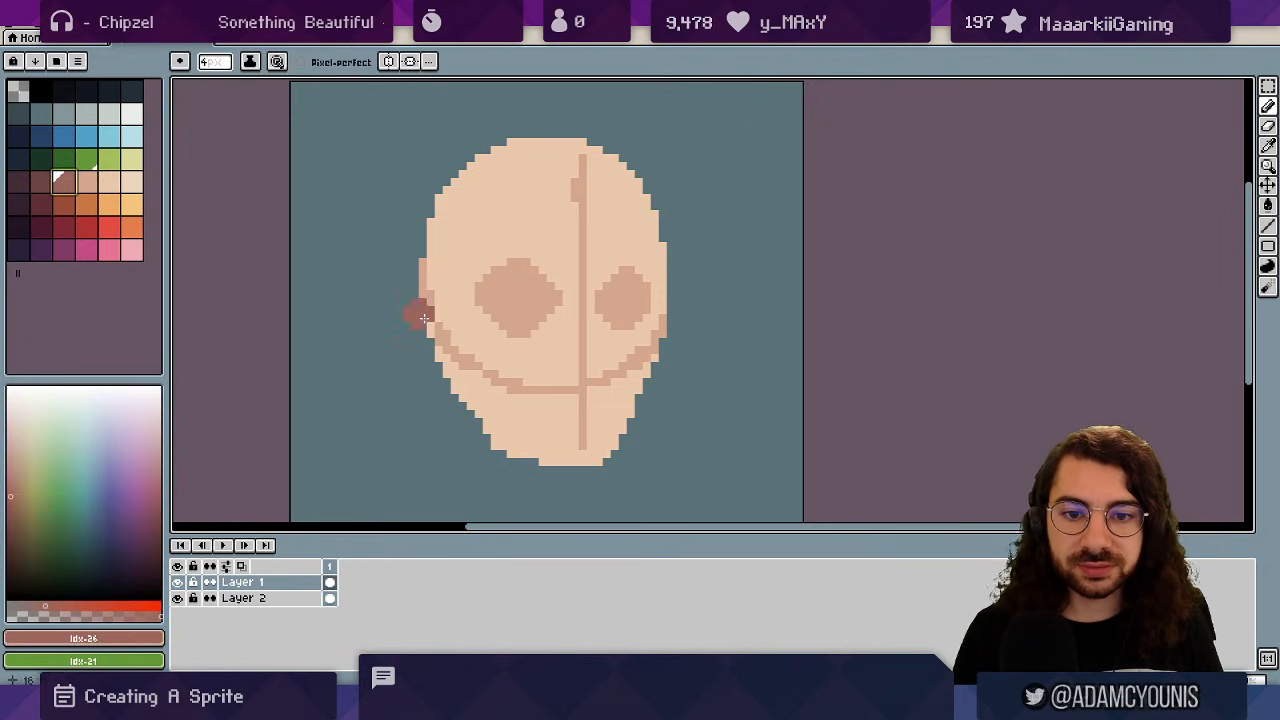
key("minus")
mouse_move(429, 337)
left_mouse_down()
mouse_move(422, 313)
mouse_move(432, 318)
left_mouse_up()
scroll(425, 320, "down", 1)
scroll(500, 249, "up", 1)
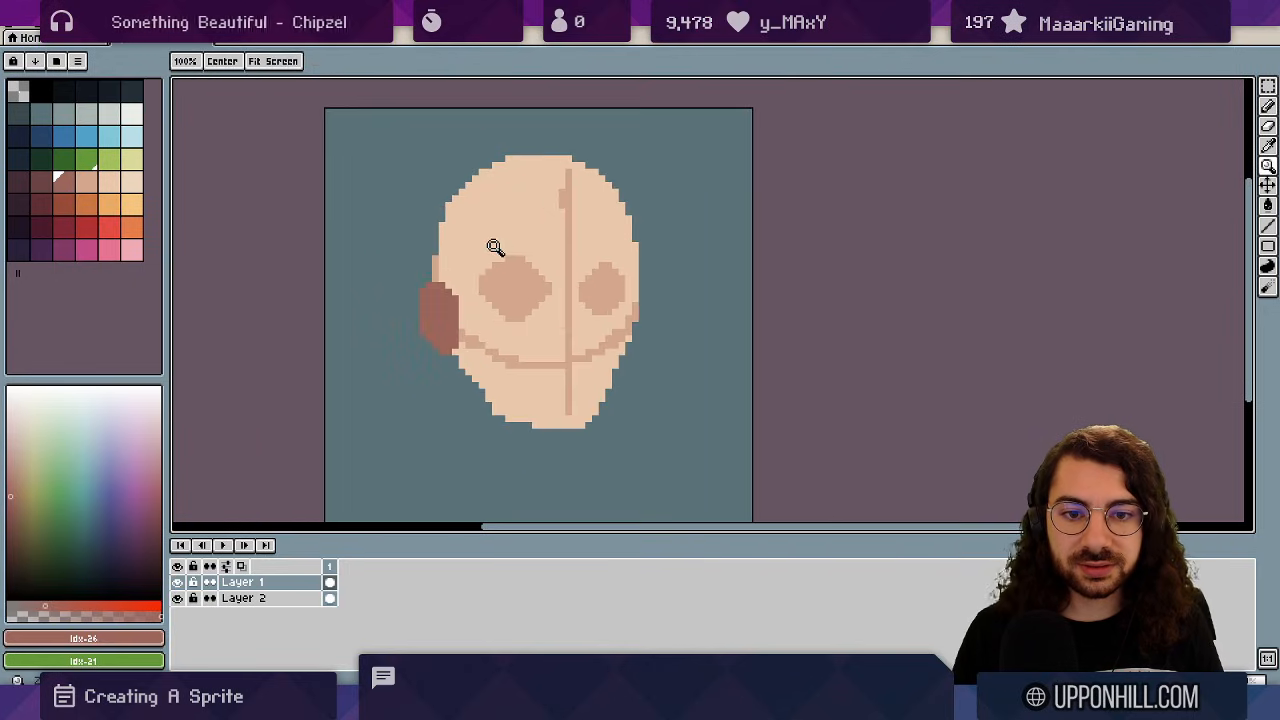
- Reshape both eye sockets with flatter upper edges, trimming them in Idx-28 and touching up the right one in Idx-27
left_click(500, 249, "alt")
left_click_drag(602, 267, 608, 271)
mouse_move(517, 310)
left_mouse_down()
mouse_move(514, 251)
mouse_move(520, 263)
mouse_move(534, 252)
mouse_move(530, 274)
left_mouse_up()
left_click(514, 251, "alt")
left_click(483, 271, "alt")
left_click_drag(475, 222, 493, 207)
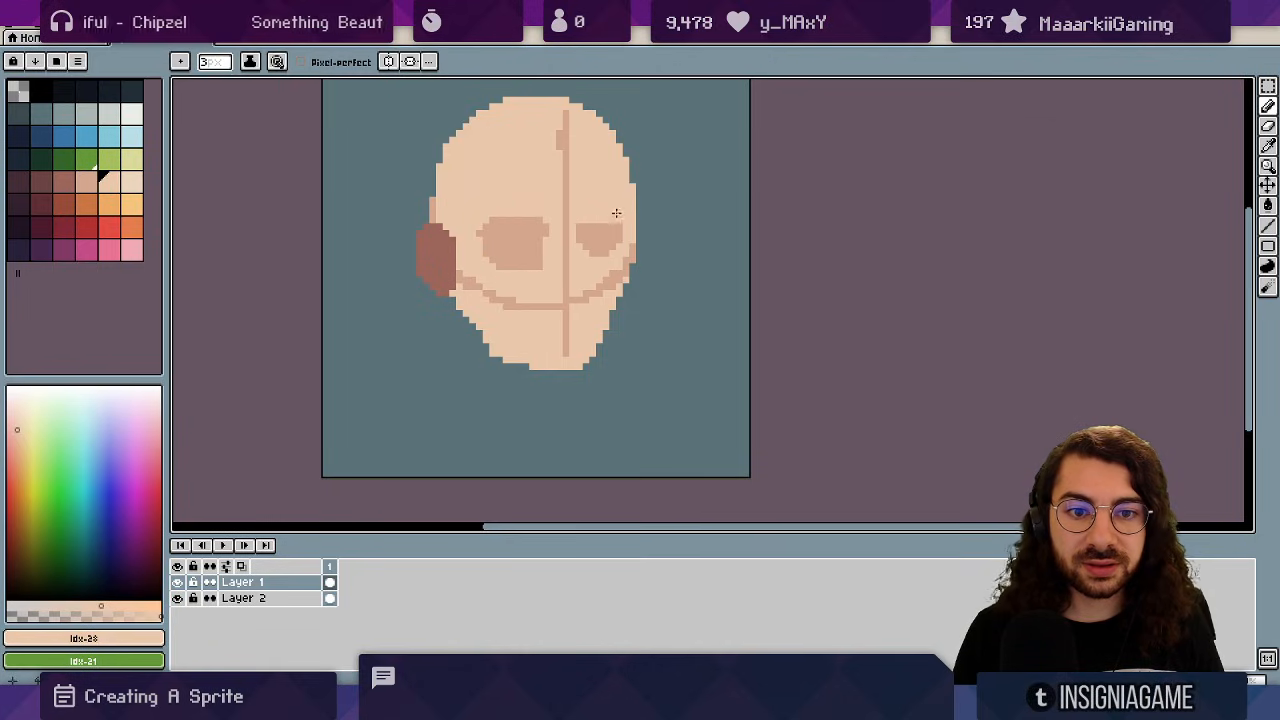
left_click(594, 248, "alt")
left_click(606, 257)
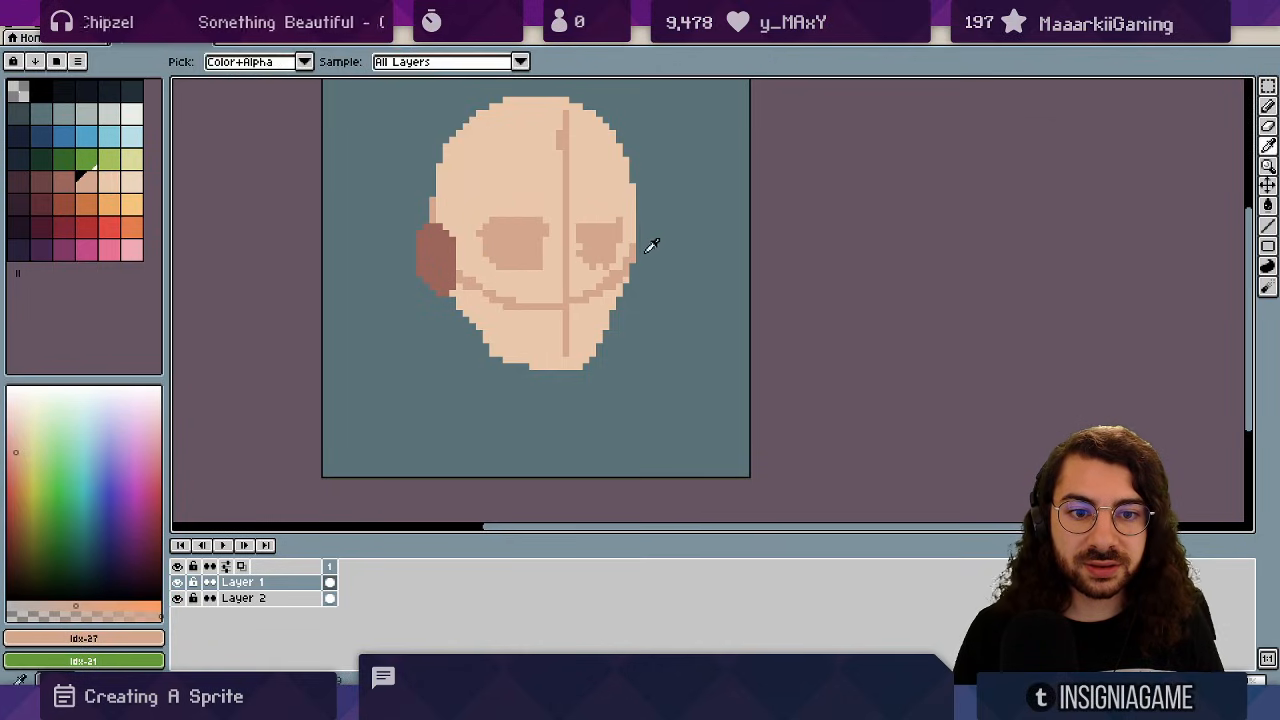
- Fill out the right cheek and jaw down to the chin in skin colour Idx-28
left_click(604, 324, "alt")
key("minus")
key("minus")
left_click_drag(632, 281, 591, 365)
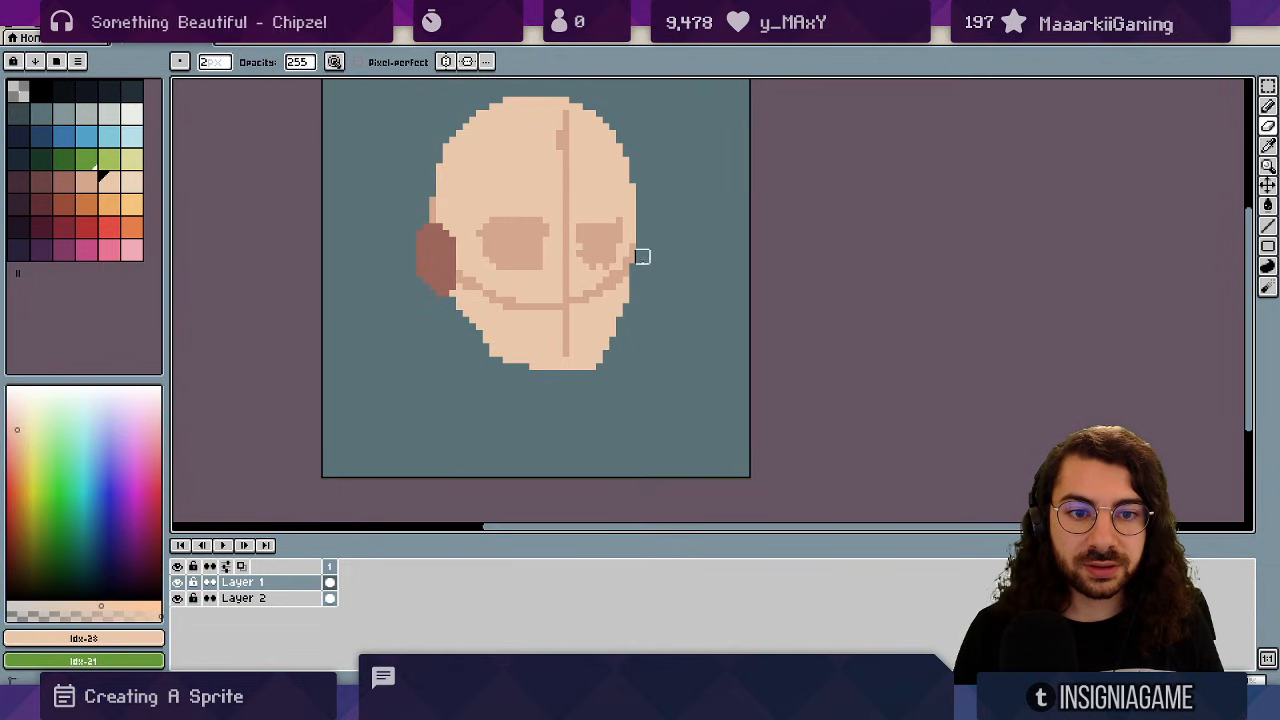
key("z")
scroll(614, 219, "down", 3)
scroll(640, 190, "up", 3)
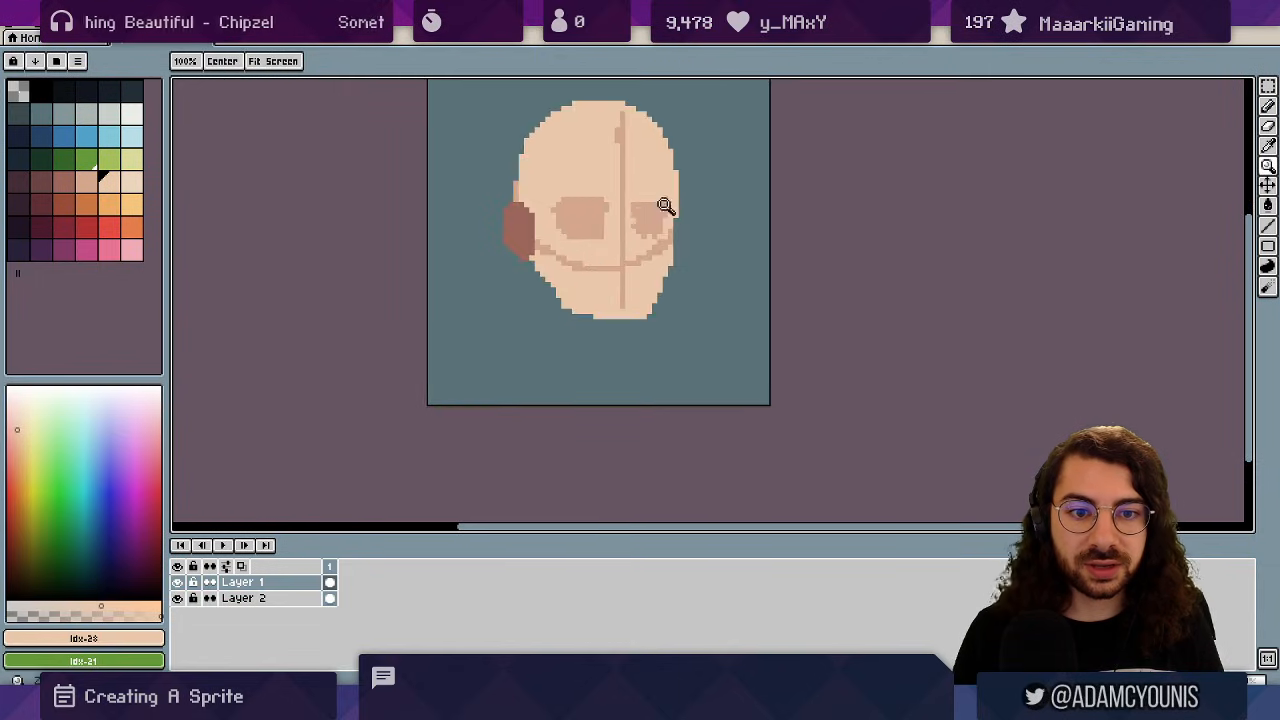
- Try horizontal Idx-24 guide lines across the face from the ear's top and bottom, and undo them
left_click_drag(618, 185, 573, 279)
scroll(575, 278, "up", 1)
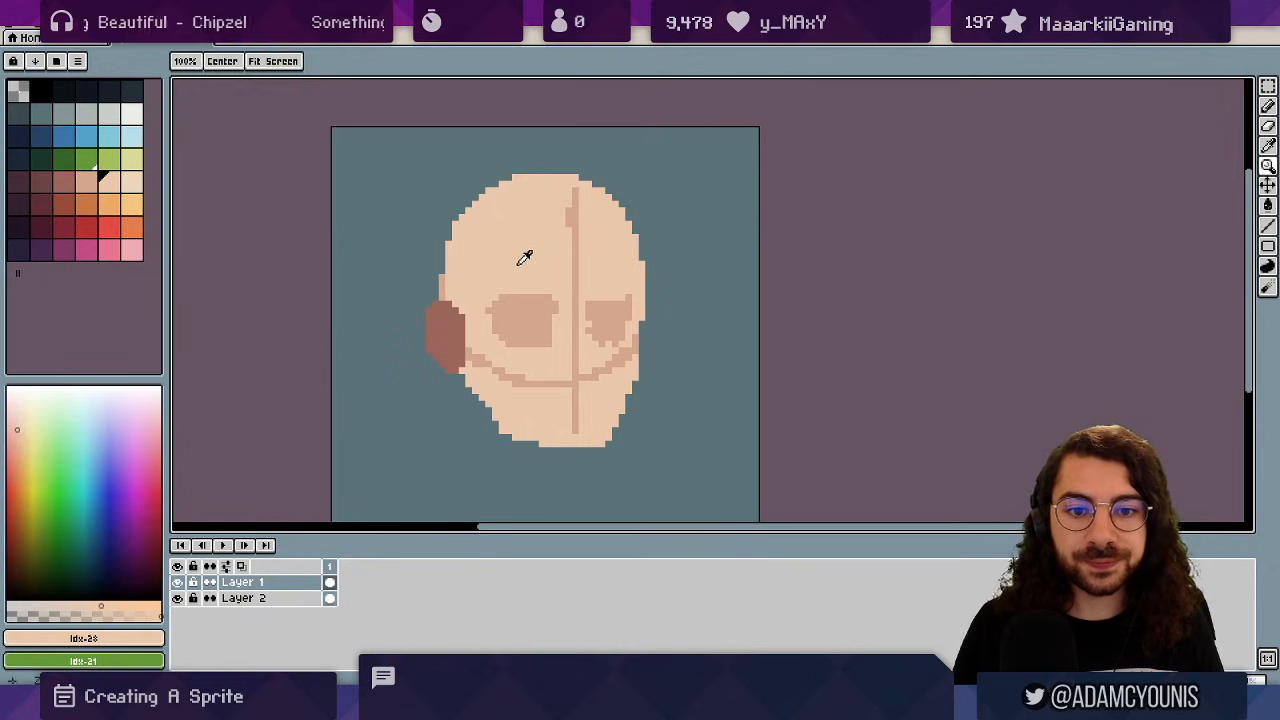
left_click(446, 306)
key("b")
left_click(443, 298, "shift")
key("ctrl+z")
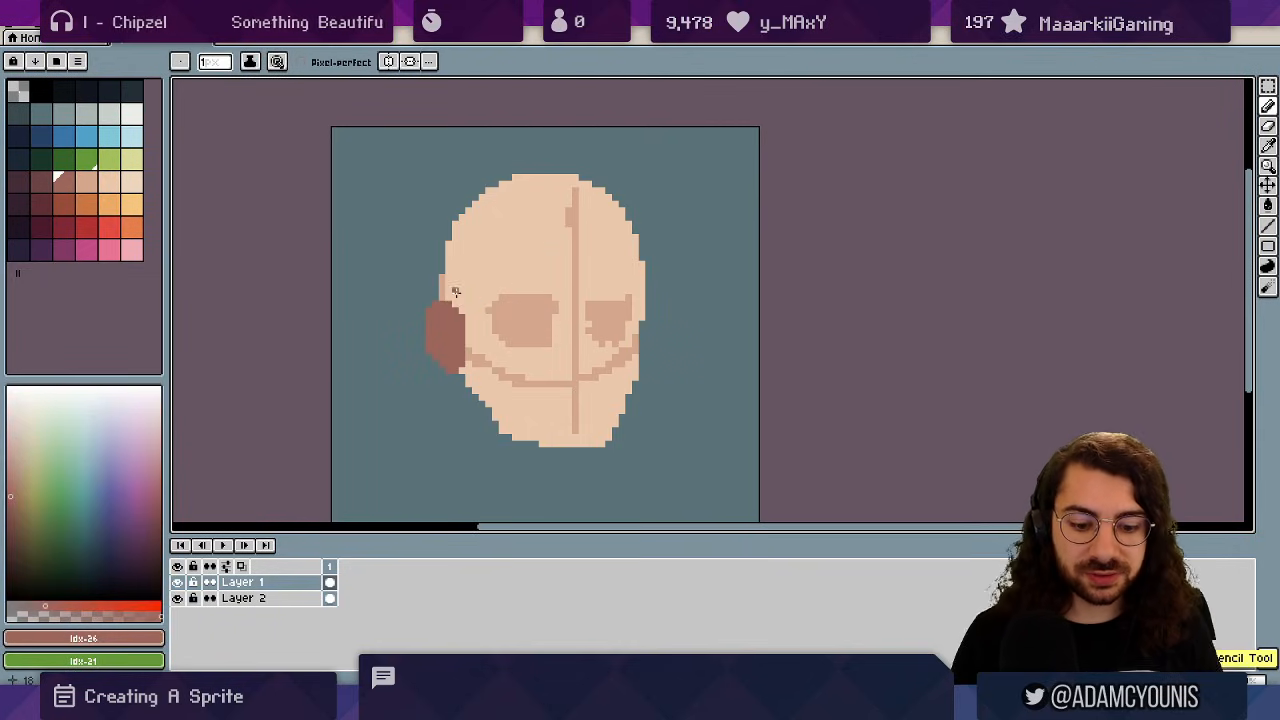
key("l")
left_click_drag(429, 297, 662, 295)
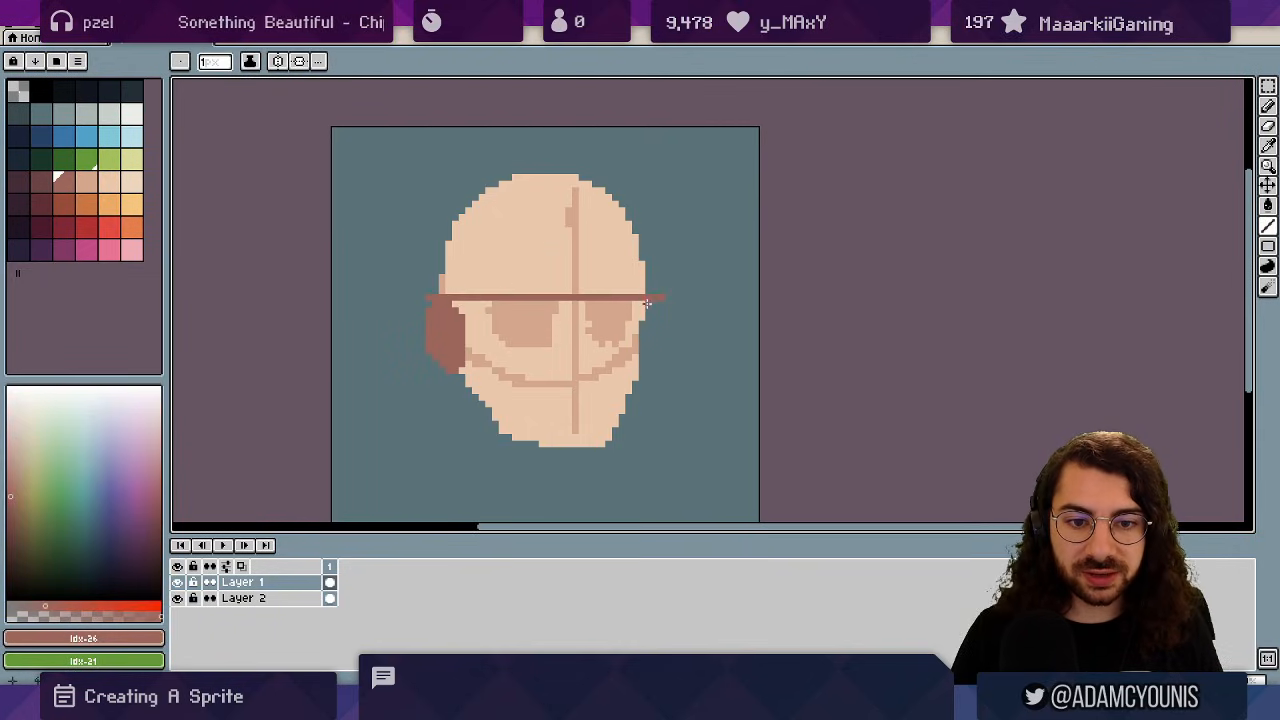
key("ctrl+z")
mouse_move(443, 369)
left_mouse_down()
mouse_move(634, 367)
mouse_move(576, 377)
mouse_move(588, 370)
mouse_move(563, 350)
mouse_move(580, 340)
mouse_move(577, 364)
left_mouse_up()
key("ctrl+z")
- Mark the base of the nose and two short lines for the mouth area on the centre line in Idx-24
key("b")
scroll(564, 347, "up", 1)
key("ctrl+z")
key("ctrl+z")
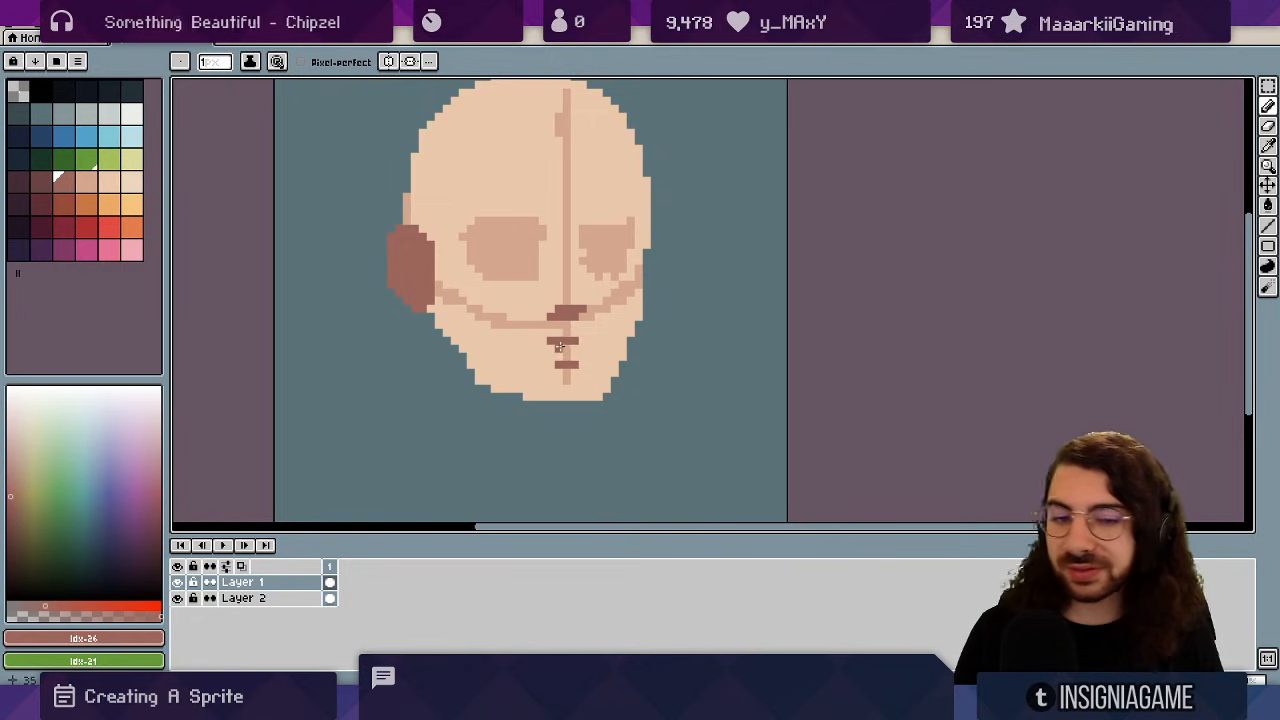
left_click(566, 342, "alt")
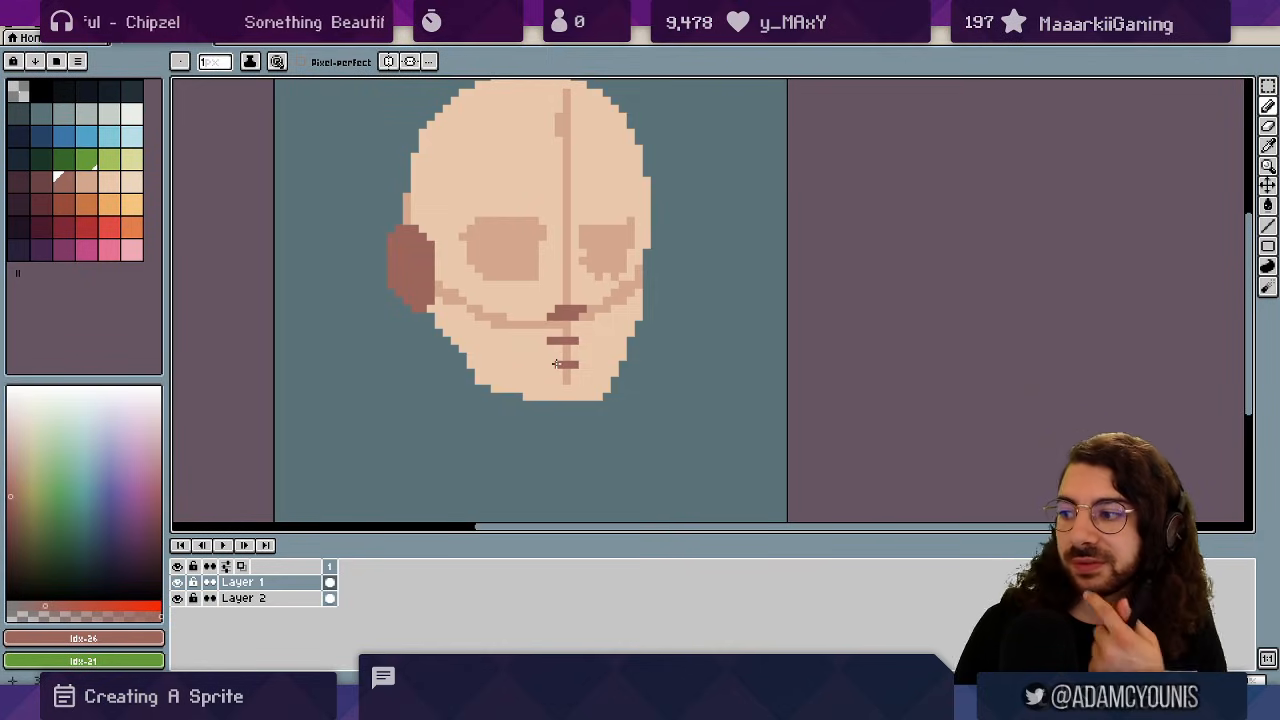
- Paint out the lower mouth mark and centre line in Idx-28, and redraw the mouth as one short Idx-24 line
key("e")
left_click(595, 364, "alt")
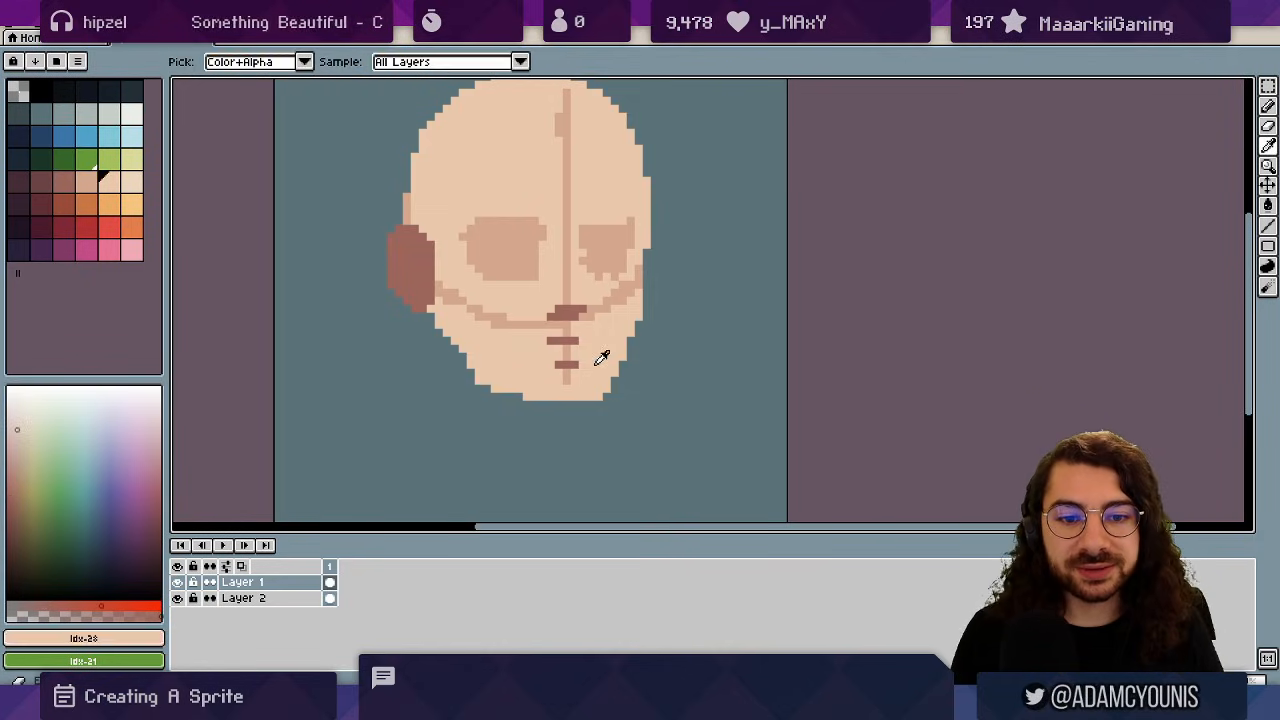
key("b")
left_click_drag(575, 364, 560, 370)
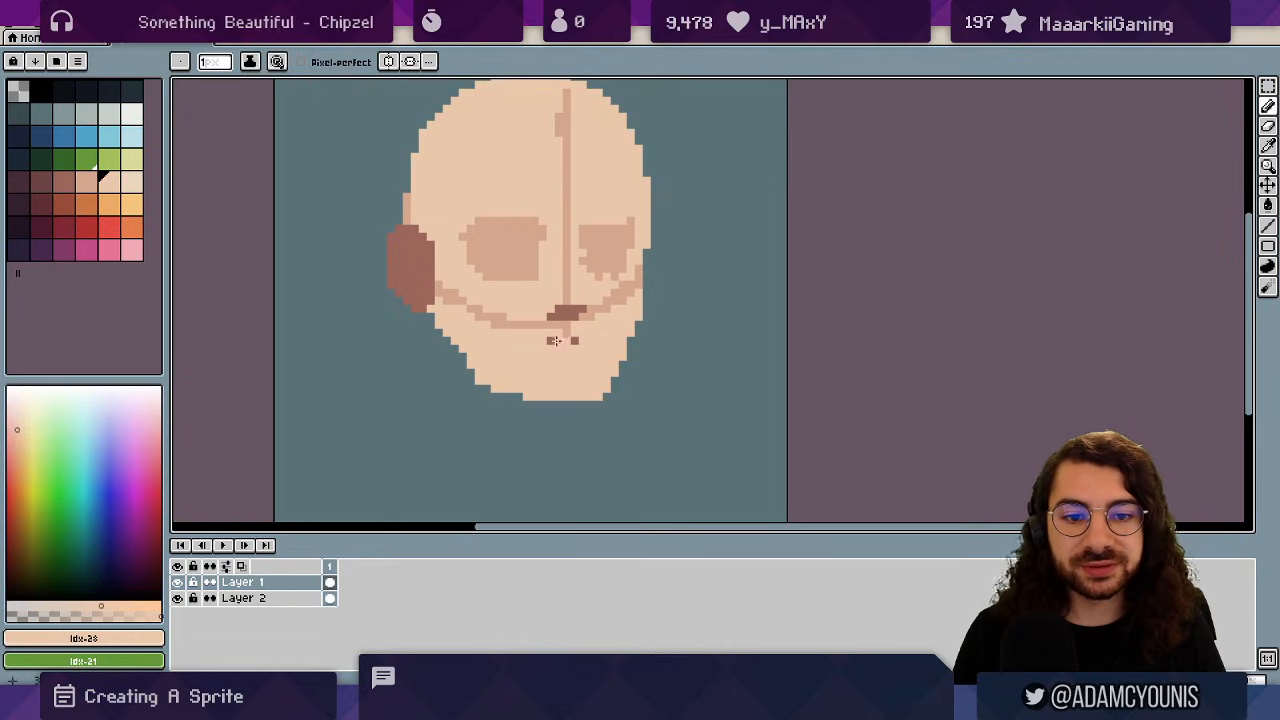
left_click(556, 341, "alt")
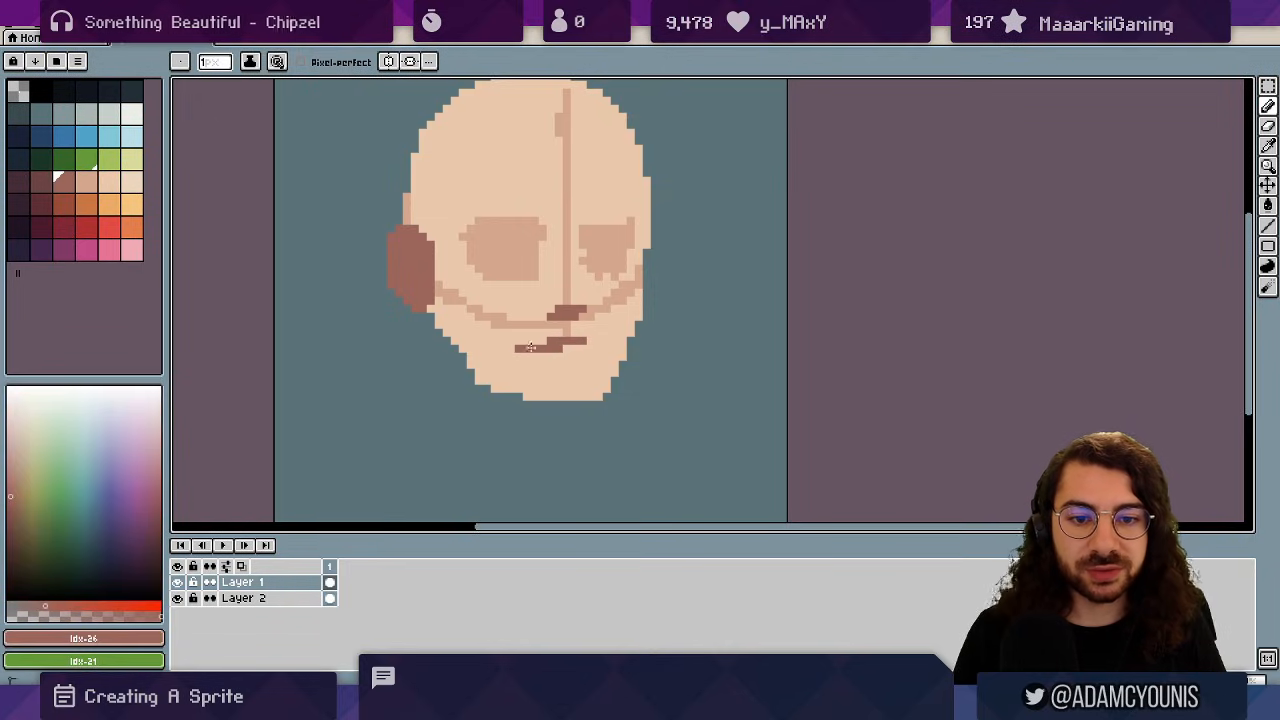
left_click(534, 331, "alt")
left_click_drag(516, 348, 585, 341)
- Block in the shoulders along the canvas's lower edge in Idx-28 with a 5 px pencil
scroll(540, 345, "down", 2)
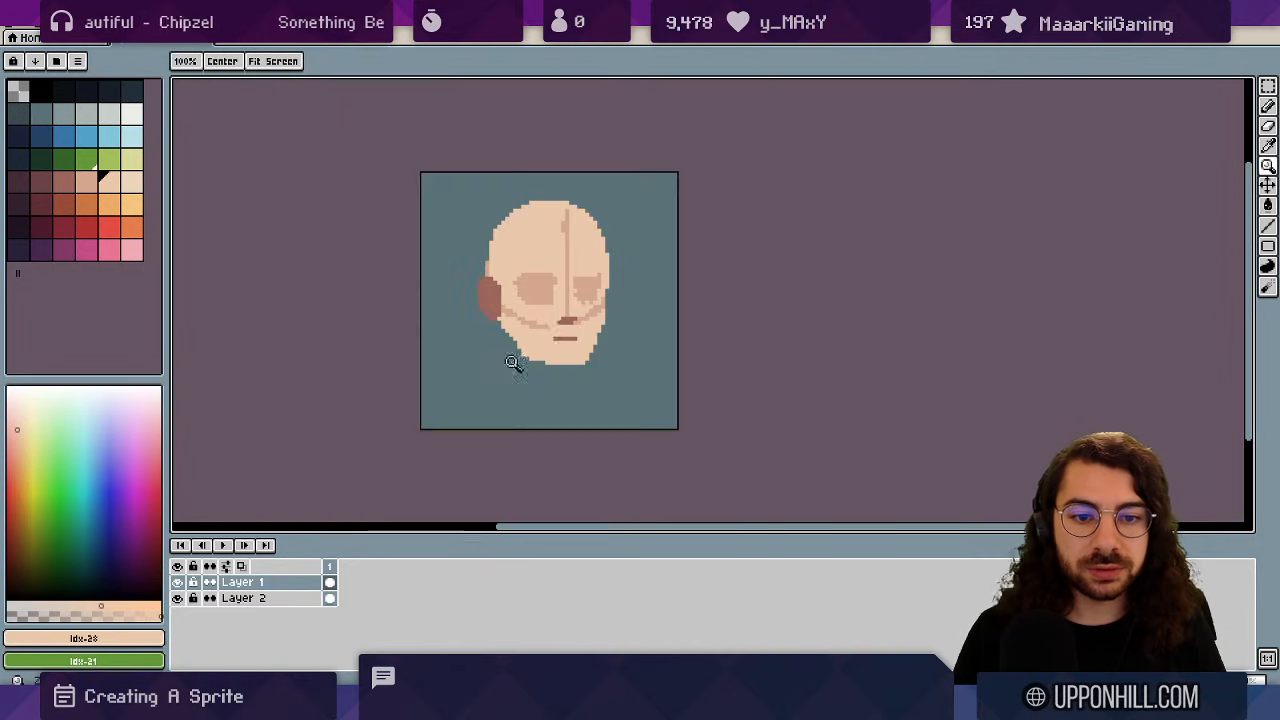
scroll(517, 360, "up", 1)
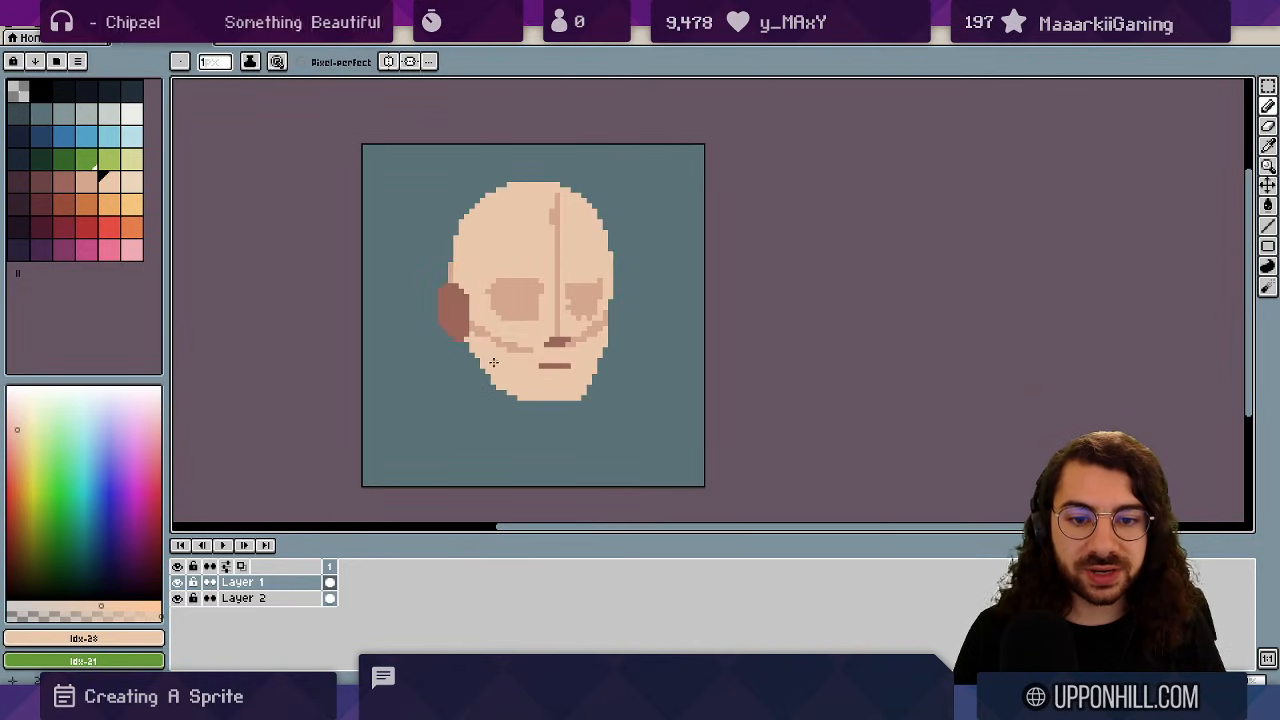
key("e")
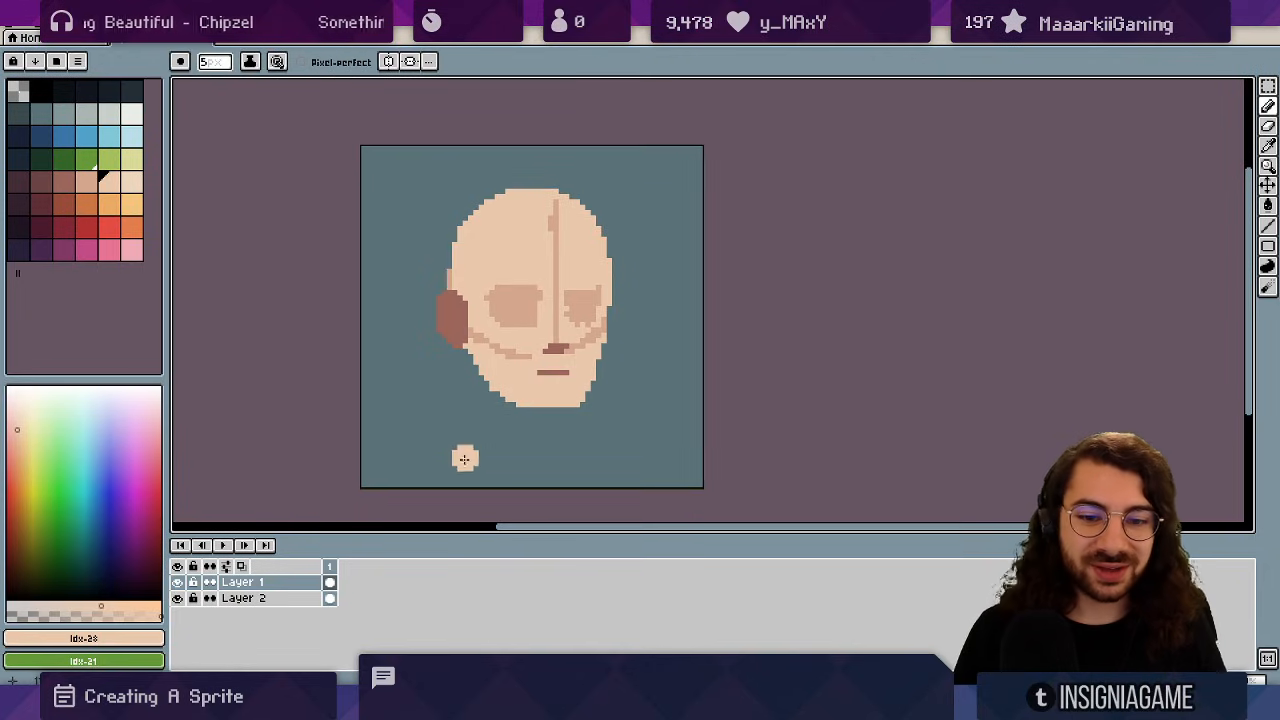
mouse_move(412, 480)
left_mouse_down()
mouse_move(556, 470)
mouse_move(652, 492)
mouse_move(543, 463)
left_mouse_up()
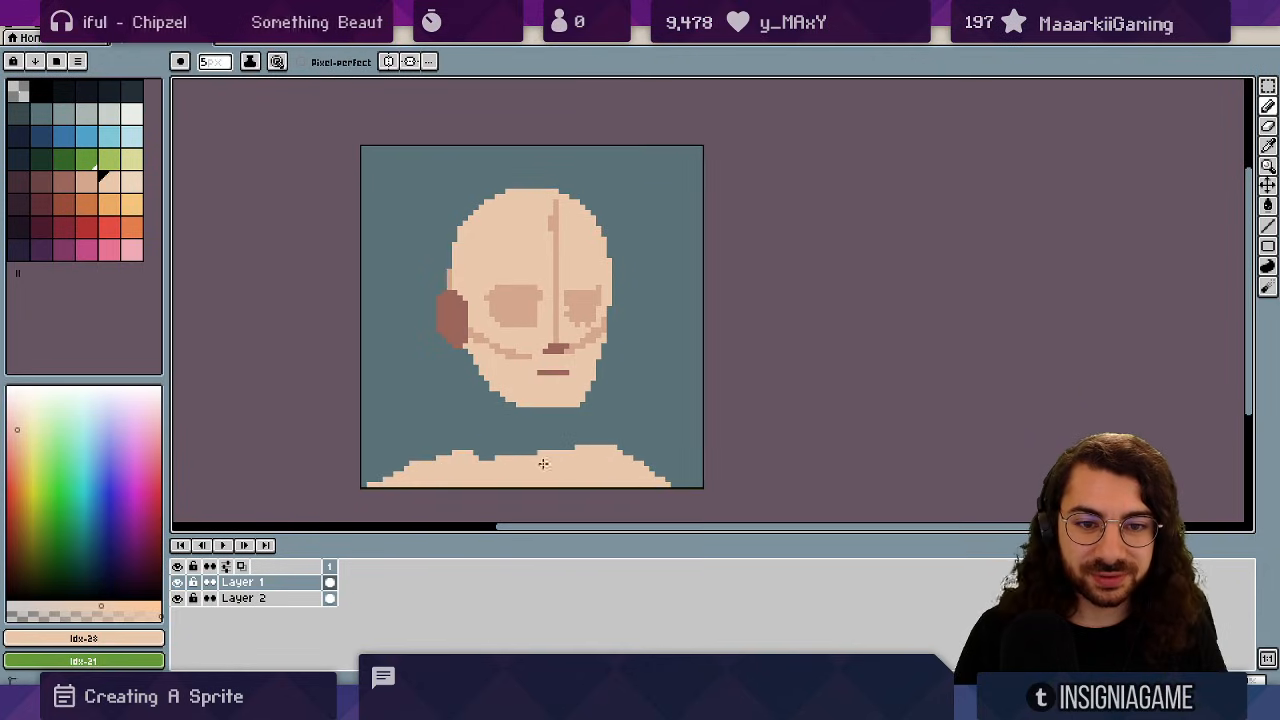
- Pick the Idx-27 skin shadow colour and add a new layer between the background layer and the head layer
left_click(532, 405)
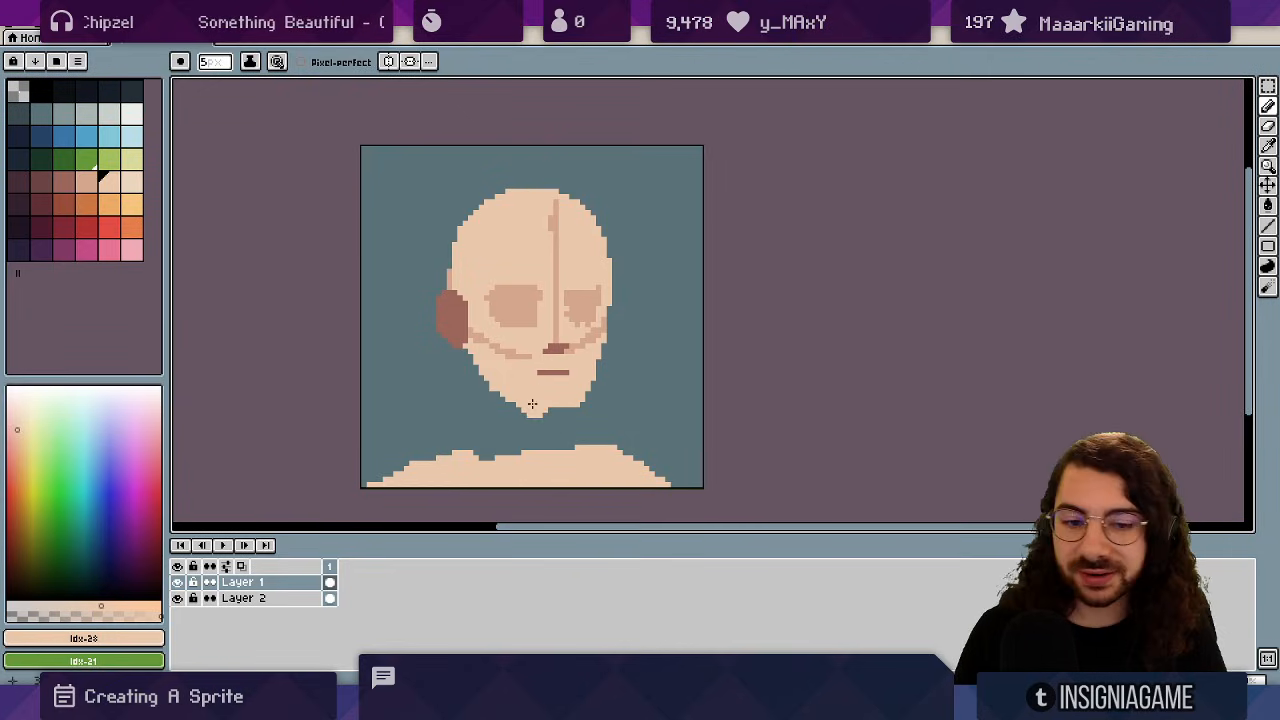
left_click(529, 304, "alt")
key("minus")
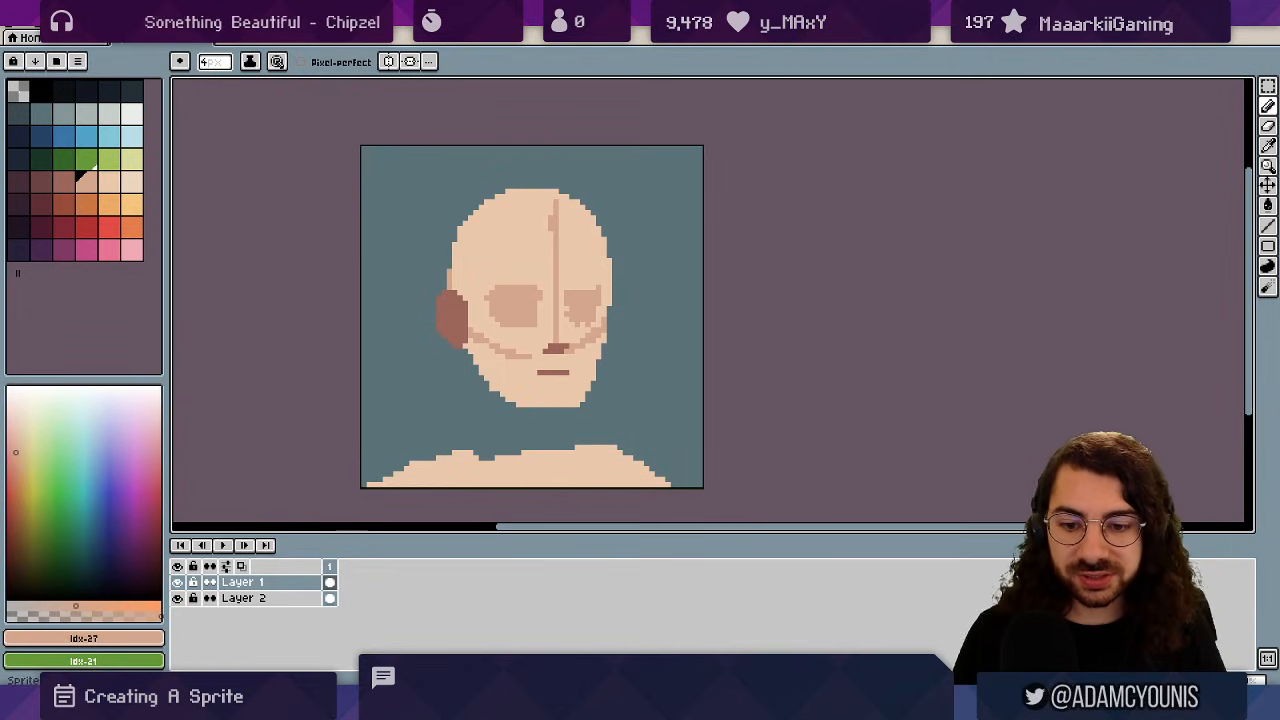
left_click(297, 598)
key("shift+n")
- Move the shoulder shape from the head layer onto the new layer and recolour it in Idx-27
key("v")
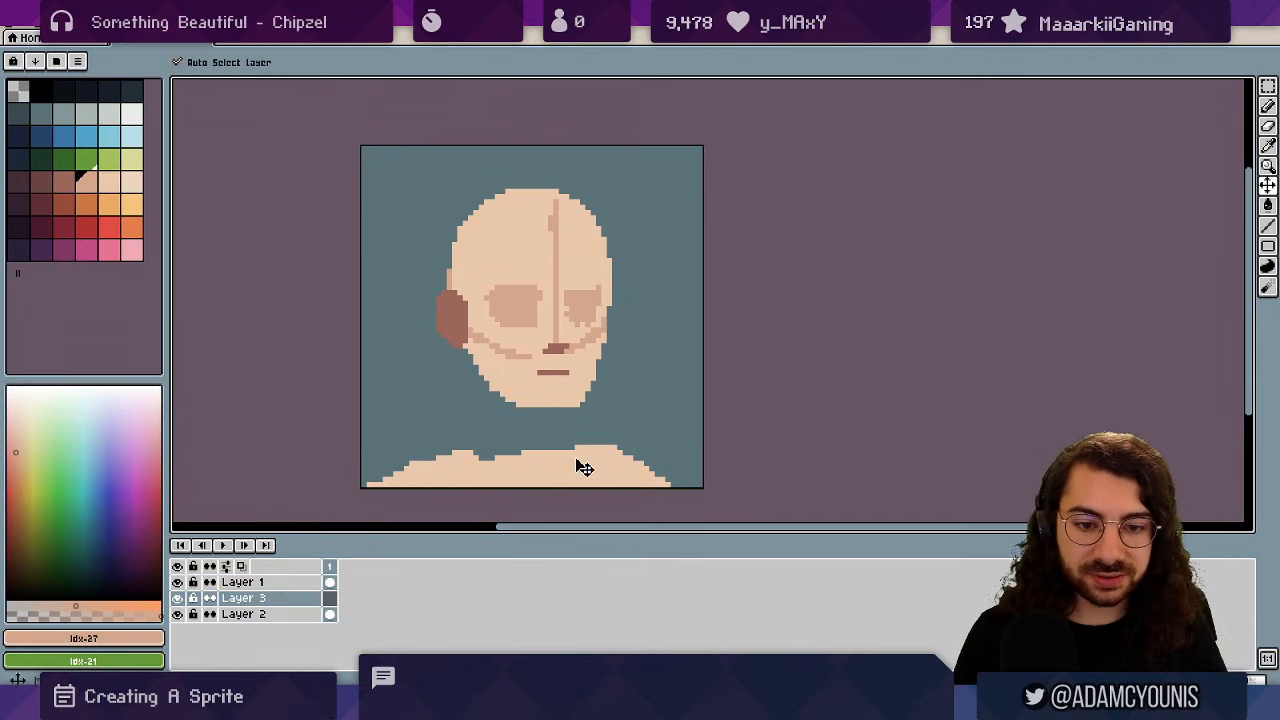
left_click(576, 461)
key("w")
left_click(554, 474)
key("ctrl+x")
key("ctrl+v")
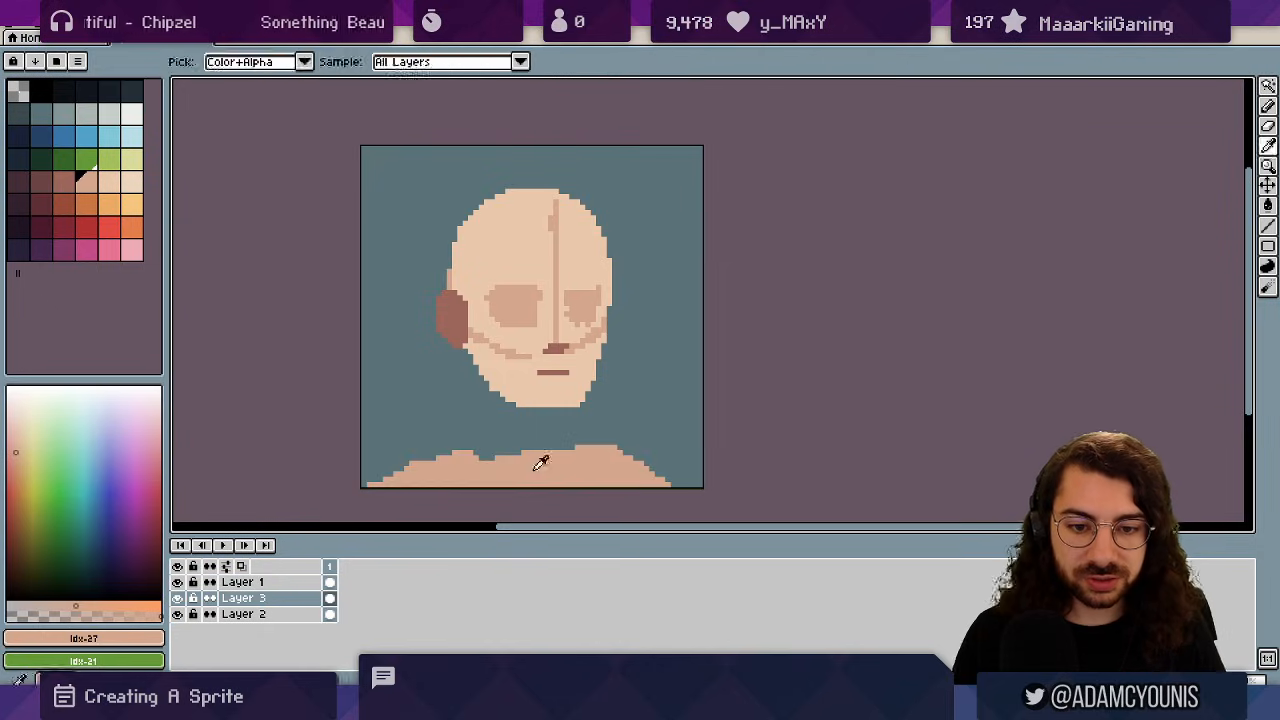
- Paint the neck below the jaw in Idx-27 with a 5 px pencil, sloping it into both shoulders
key("b")
mouse_move(514, 458)
left_mouse_down()
mouse_move(525, 434)
mouse_move(514, 392)
mouse_move(521, 438)
mouse_move(542, 399)
mouse_move(556, 465)
left_mouse_up()
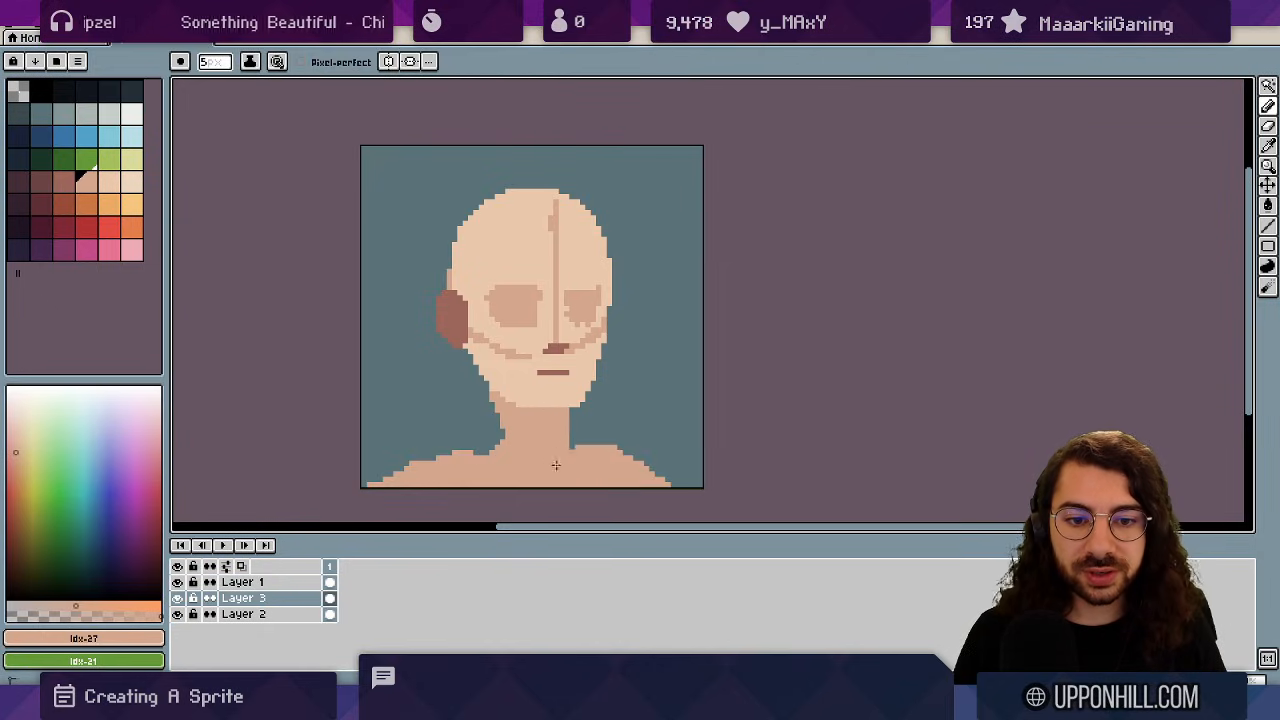
left_click_drag(522, 417, 464, 454)
key("e")
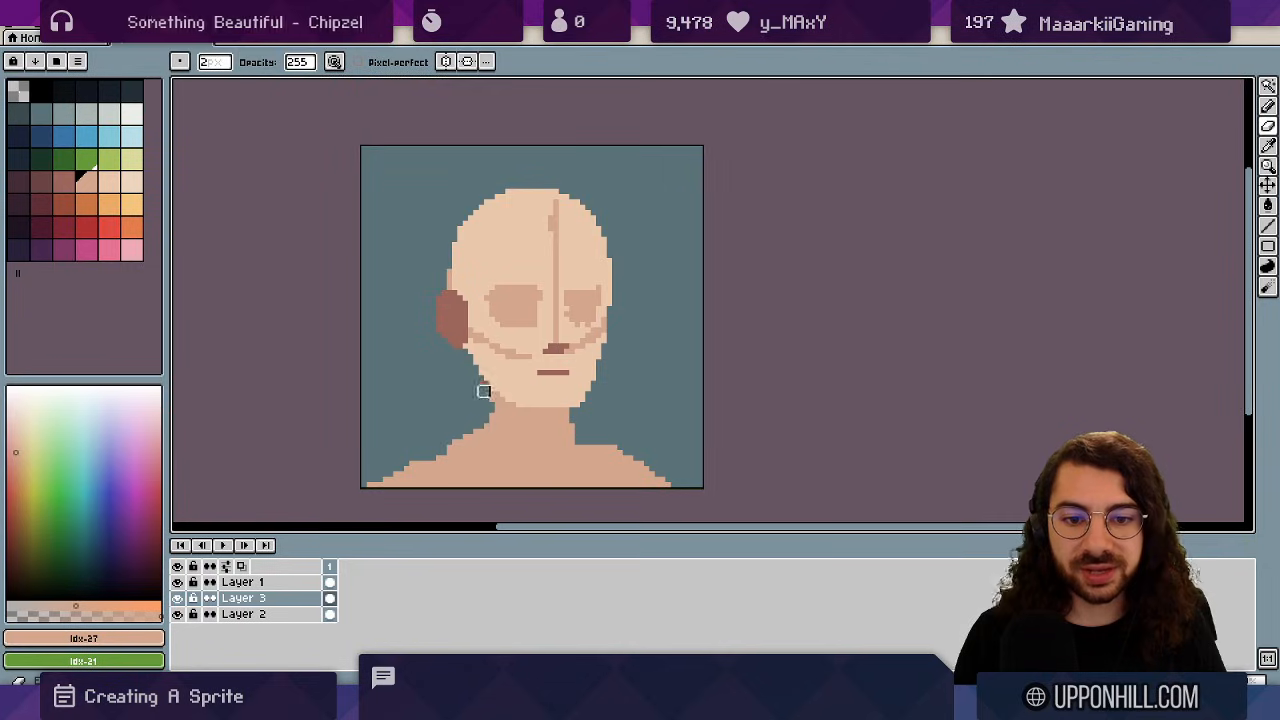
key("alt")
key("b")
mouse_move(571, 420)
left_mouse_down()
mouse_move(564, 428)
mouse_move(595, 428)
left_mouse_up()
- Round the shoulders and refine the neck's outline, alternating a 2 px eraser with the 5 px pencil
key("e")
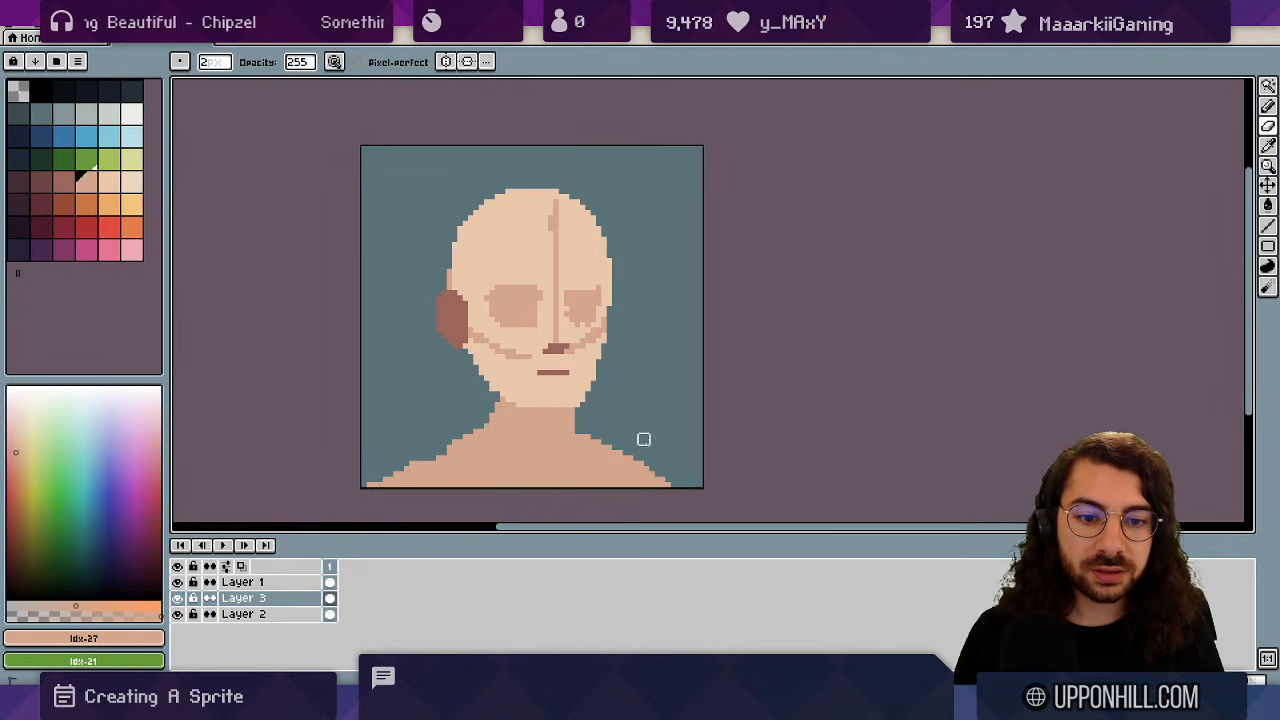
key("alt")
left_click_drag(383, 486, 368, 480)
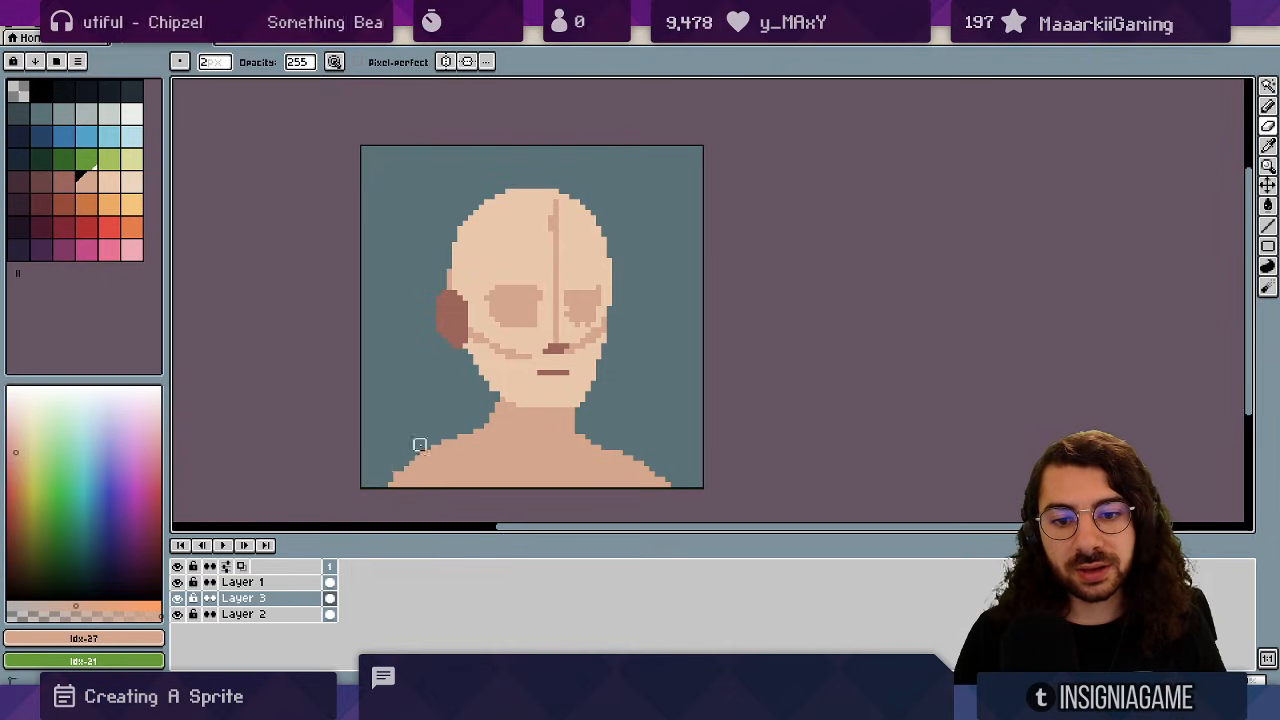
key("alt")
key("b")
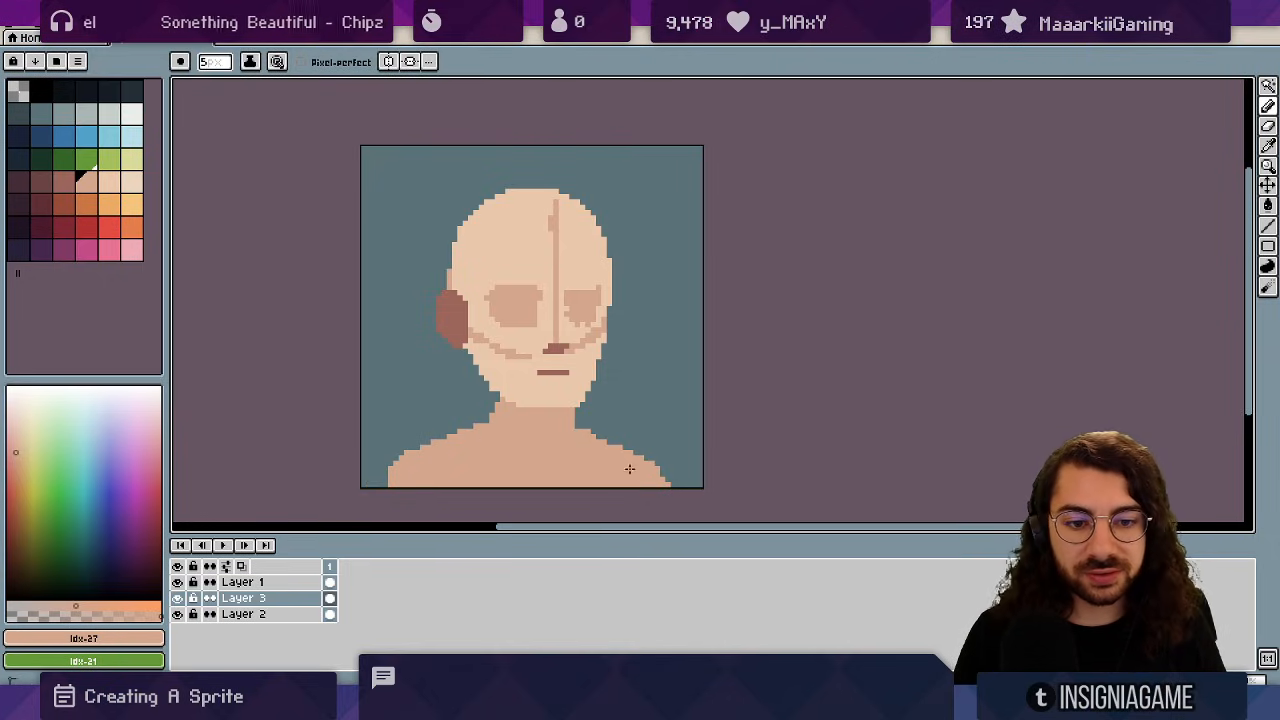
key("e")
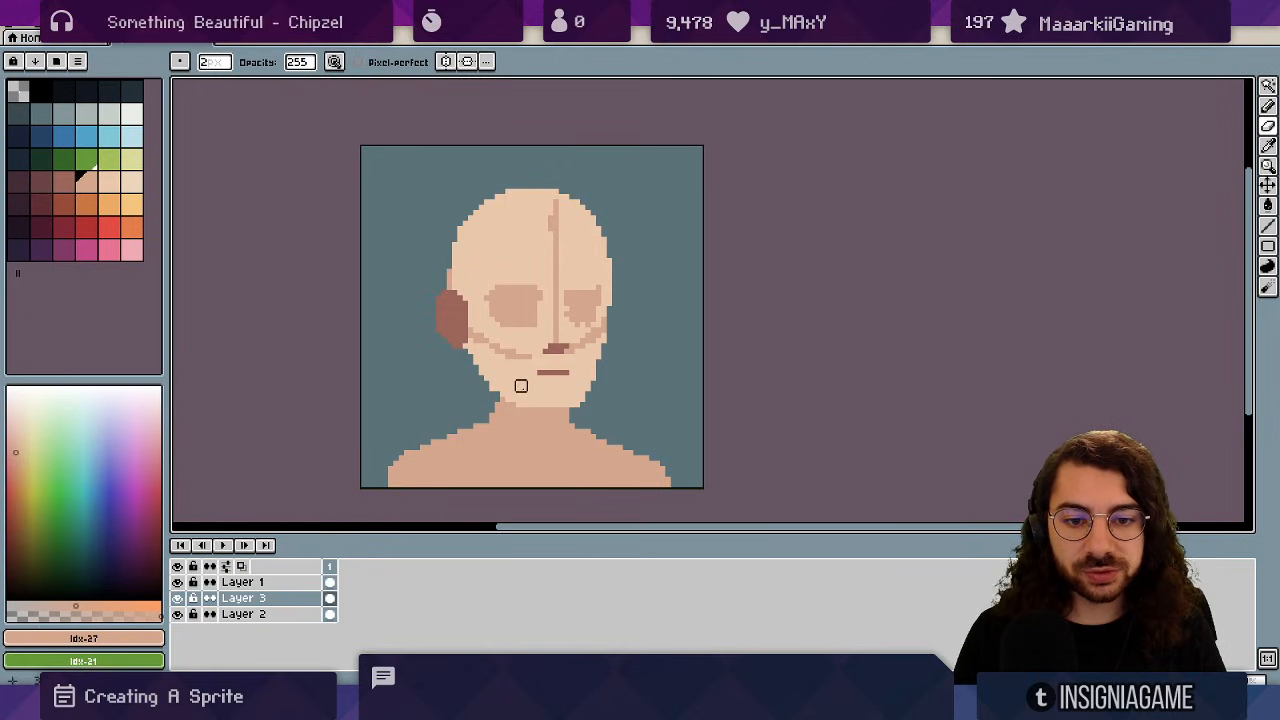
key("b")
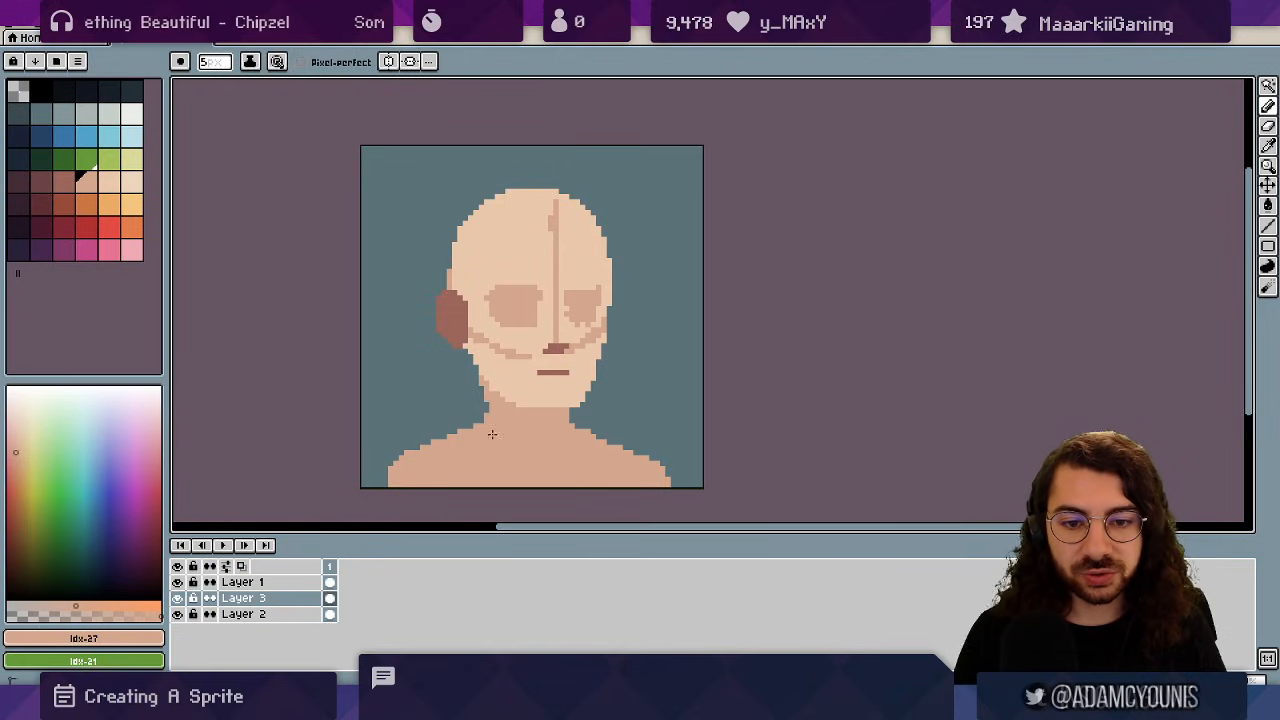
key("e")
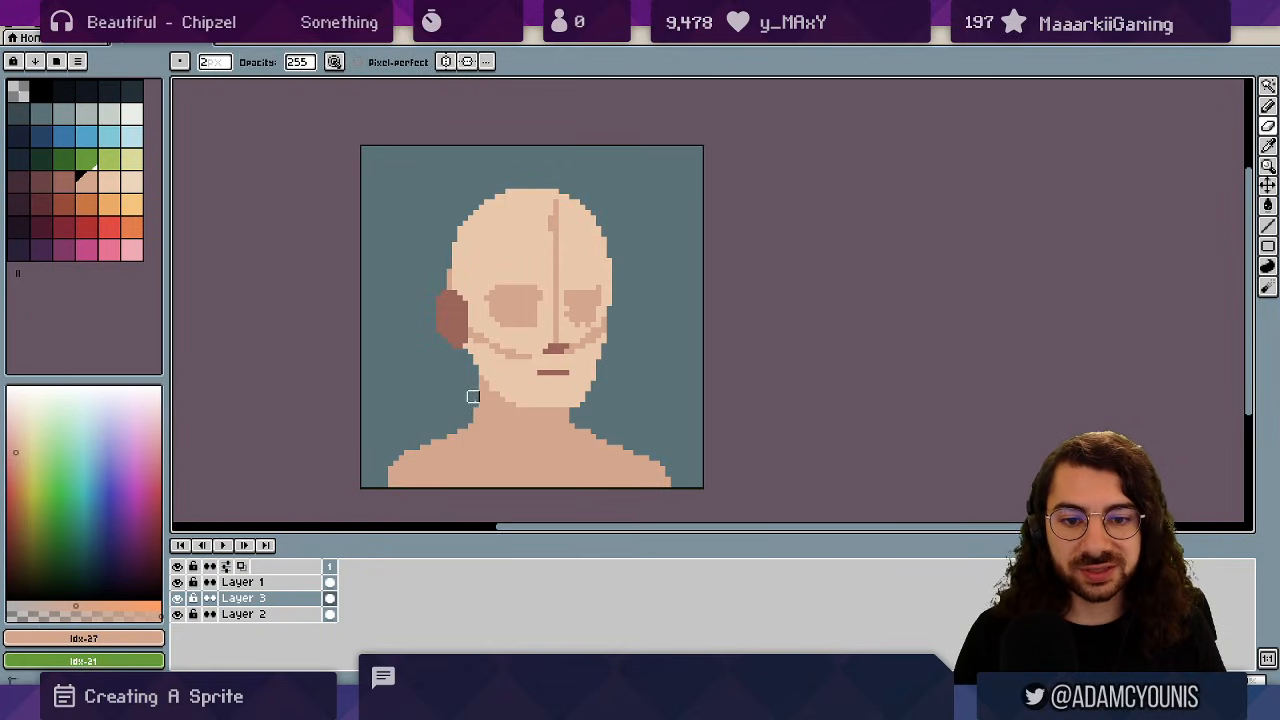
- Widen the outer edge of the shoulder on the ear side slightly in Idx-27 with the 5 px pencil
scroll(483, 364, "down", 3)
scroll(485, 383, "up", 2)
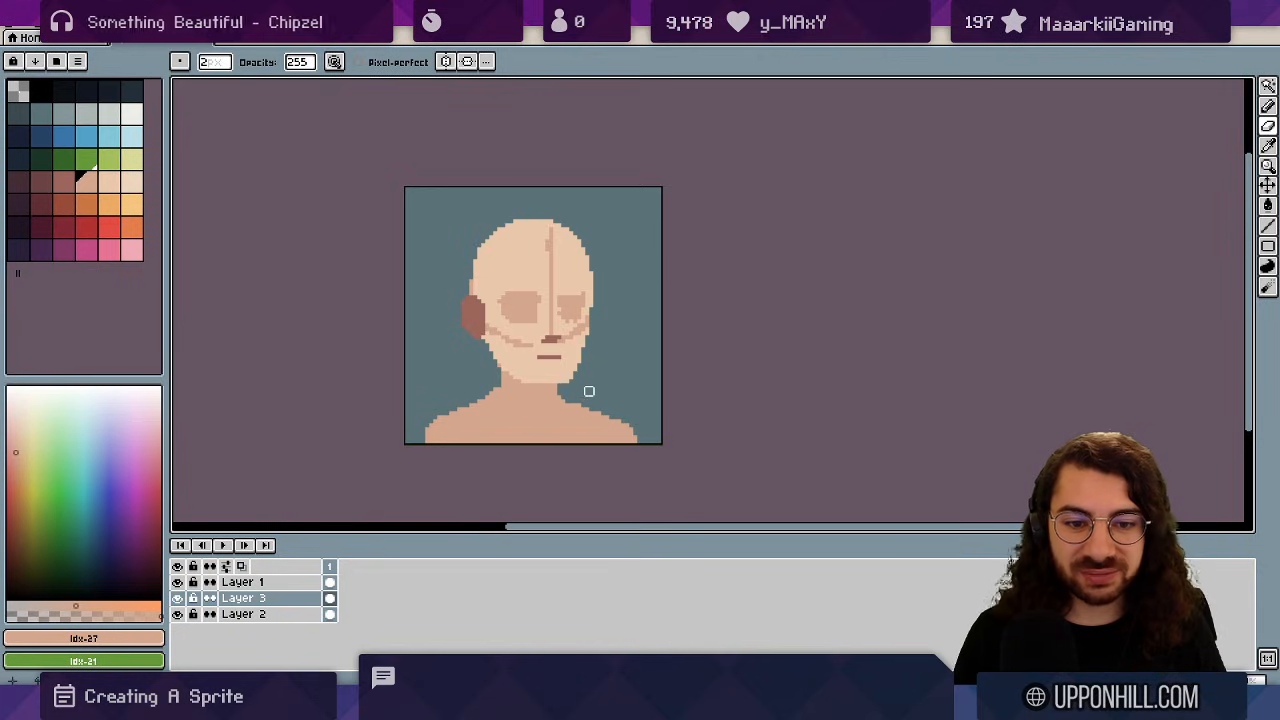
left_click(460, 426, "alt")
key("b")
left_click_drag(423, 435, 423, 442)
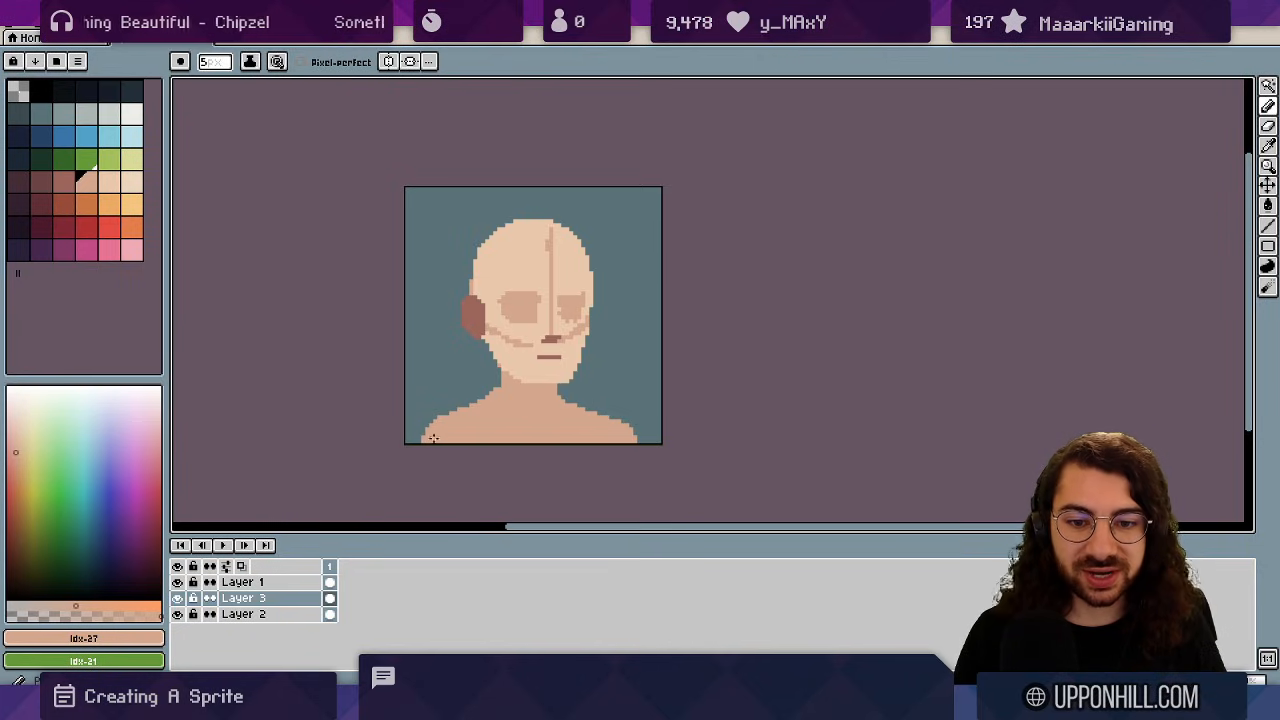
key("e")
mouse_move(529, 397)
left_mouse_down()
mouse_move(544, 392)
mouse_move(537, 360)
left_mouse_up()
scroll(506, 366, "down", 1)
scroll(513, 375, "up", 2)
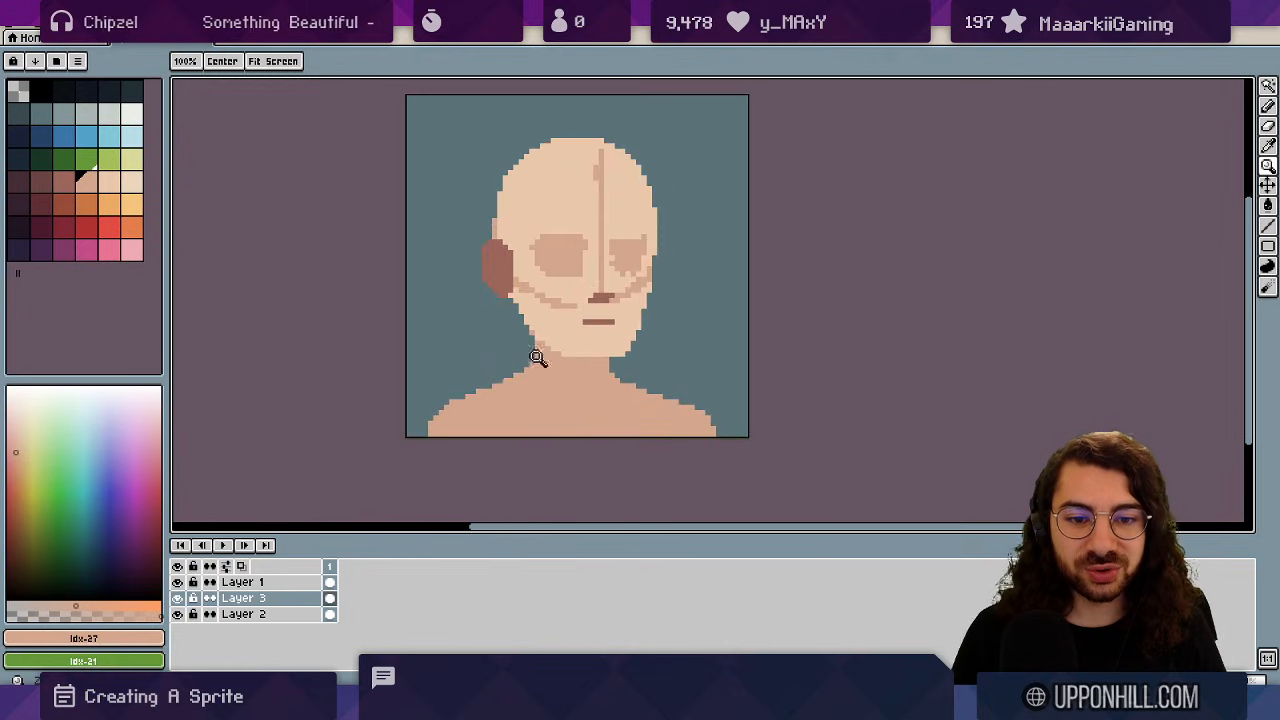
key("b")
key("e")
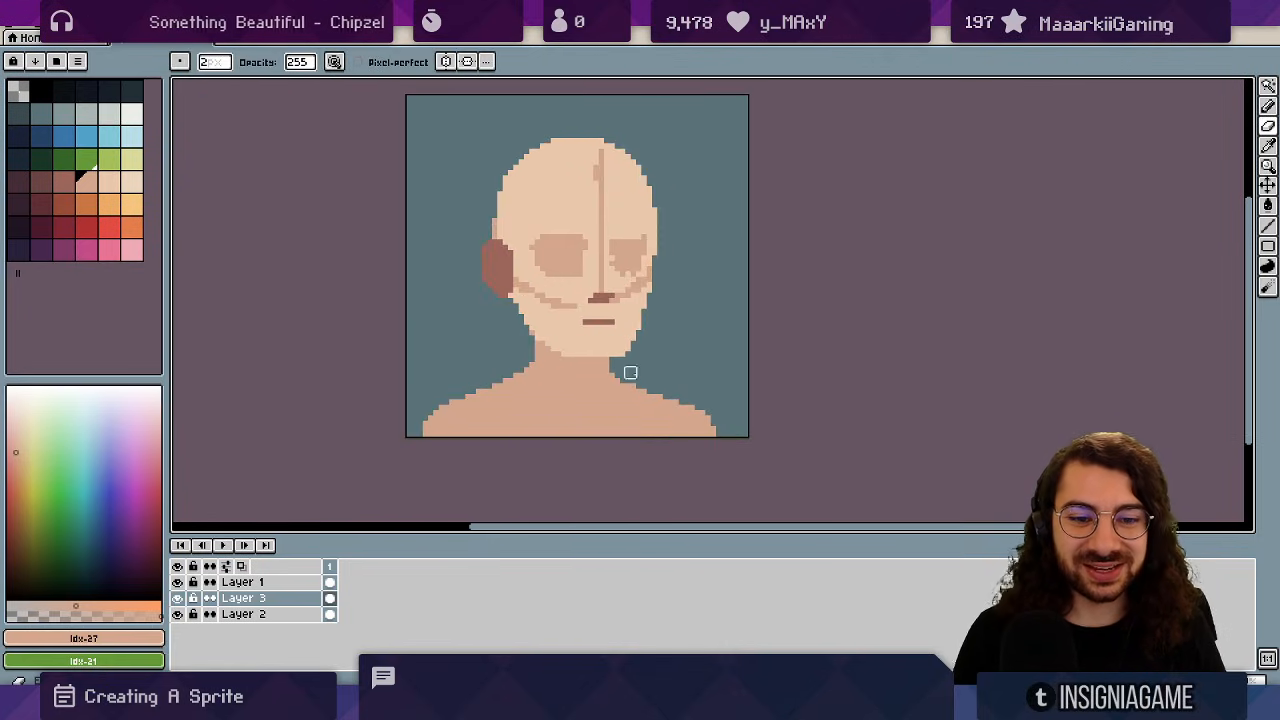
- Trim the outer edge of the shoulder opposite the ear with the 2 px eraser
left_click_drag(694, 400, 636, 399)
key("v")
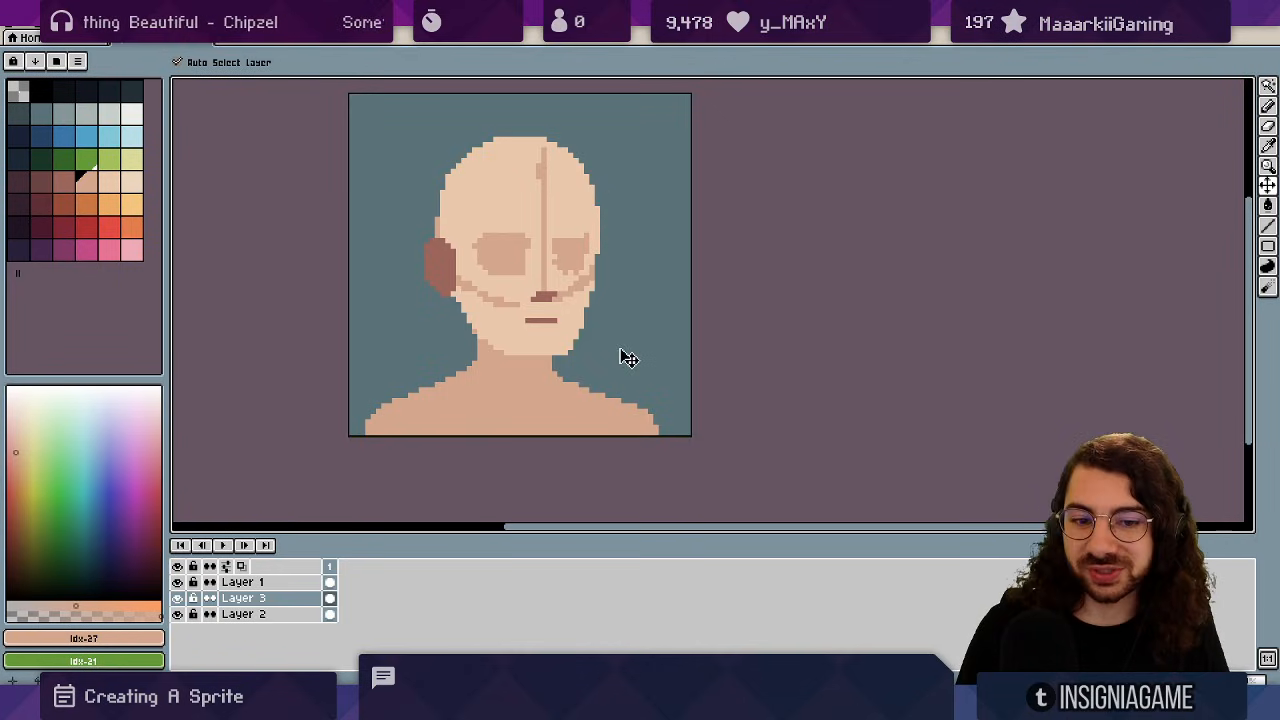
key("b")
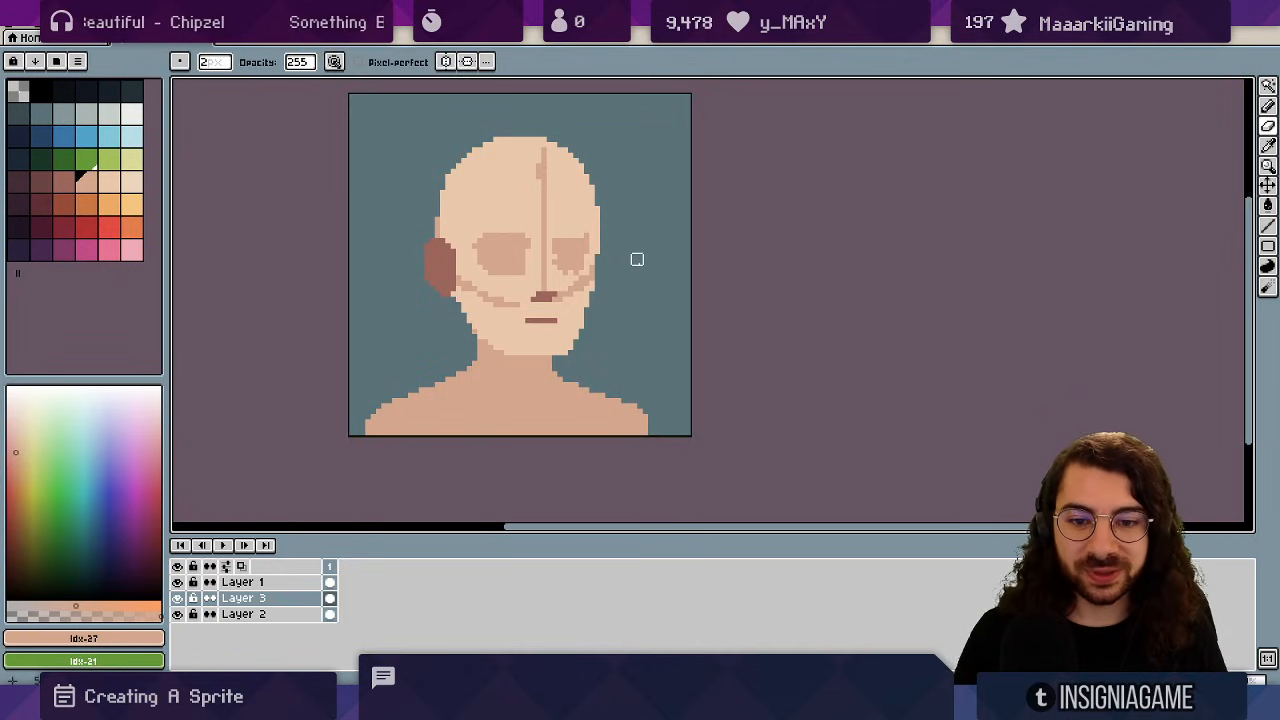
- Extend the chin slightly downward in Idx-28 on the head layer, and resample Idx-27 from the neck
key("b")
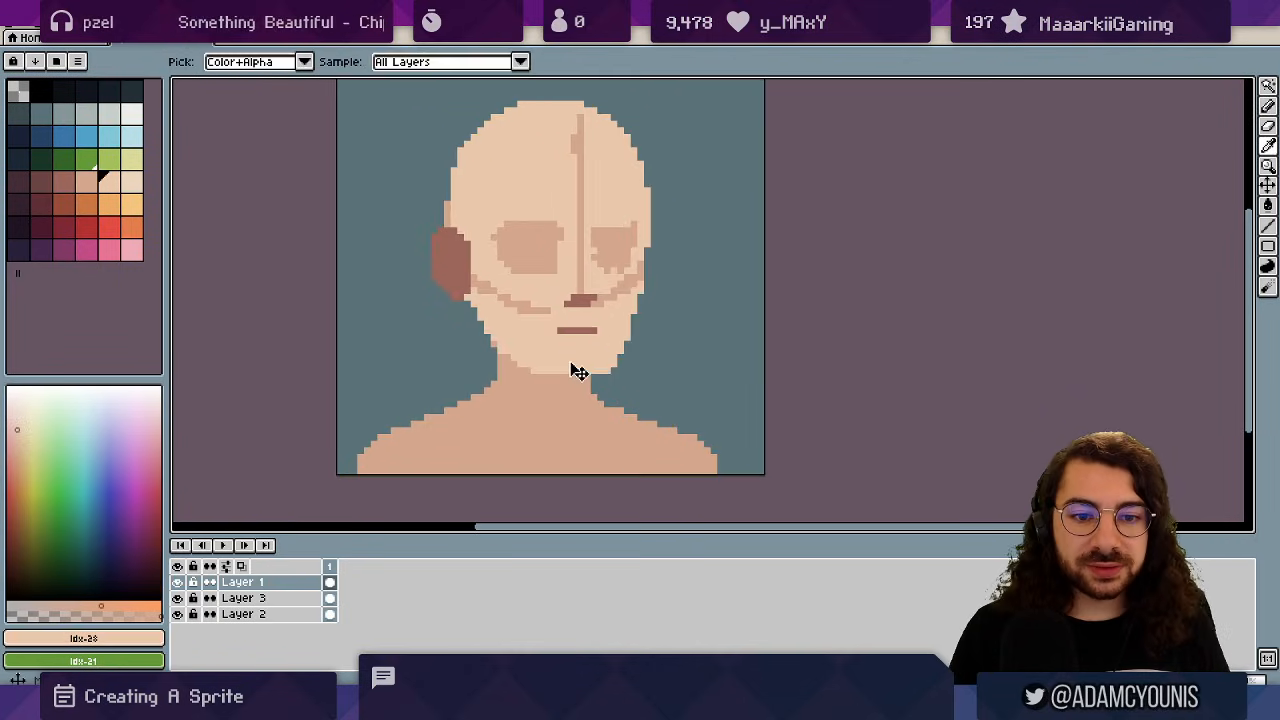
key("b")
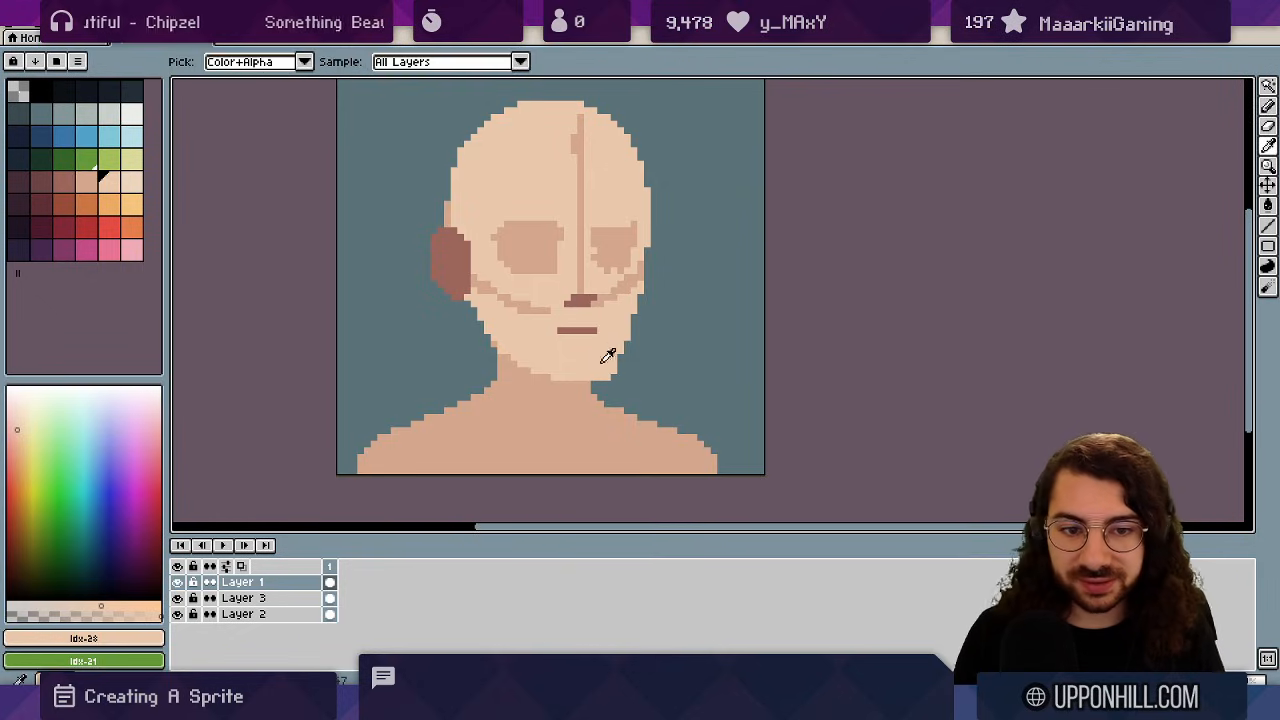
left_click(590, 384, "alt")
key("z")
scroll(640, 240, "down", 2)
scroll(556, 250, "up", 1)
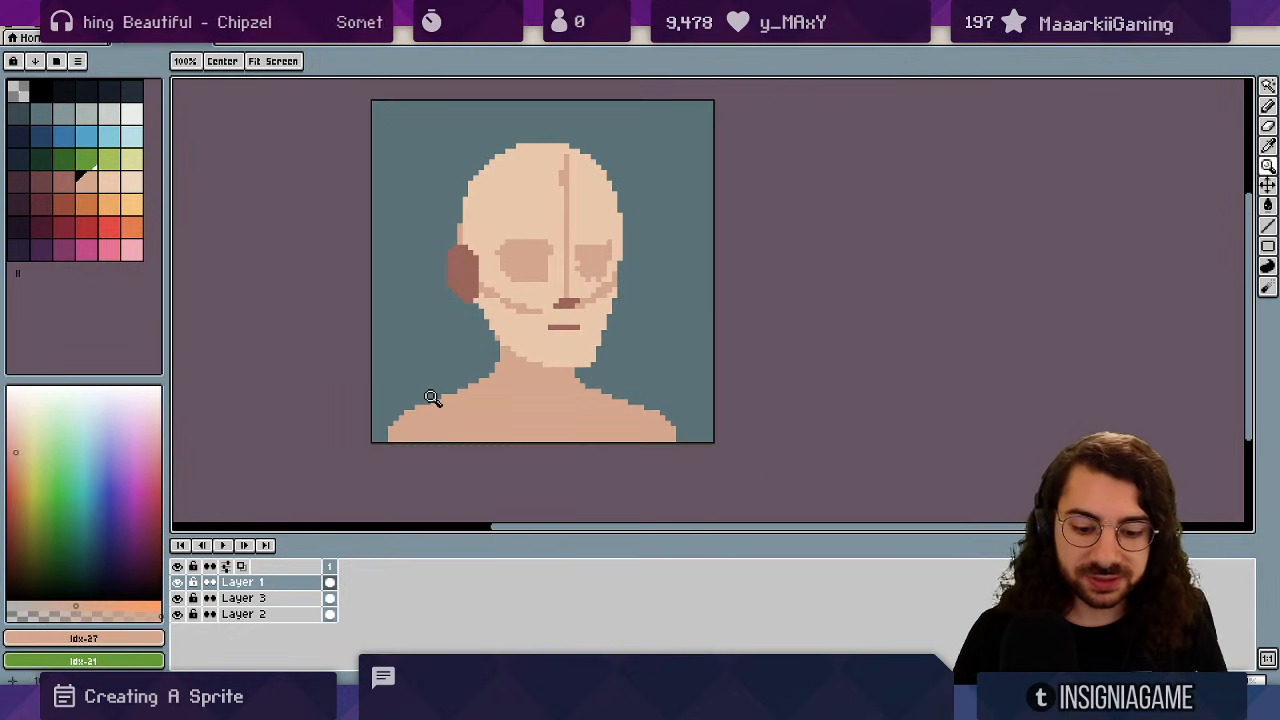
- Add a layer above the head and block in red Idx-39 hair over the crown and down the side opposite the ear
key("shift+n")
left_click(87, 226)
key("b")
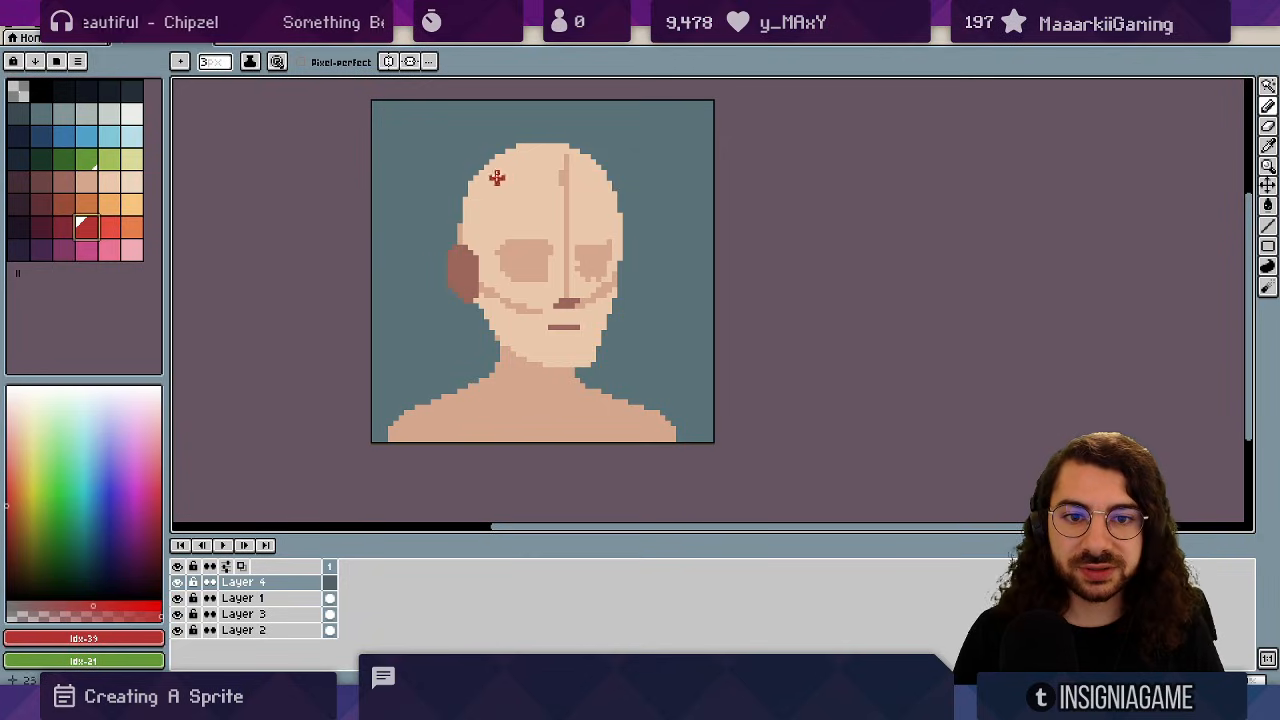
mouse_move(497, 177)
left_mouse_down()
mouse_move(528, 198)
mouse_move(492, 175)
mouse_move(549, 162)
mouse_move(538, 140)
mouse_move(465, 174)
mouse_move(497, 175)
mouse_move(529, 149)
mouse_move(623, 153)
mouse_move(574, 184)
mouse_move(640, 170)
mouse_move(622, 192)
mouse_move(647, 209)
mouse_move(645, 303)
mouse_move(628, 257)
mouse_move(654, 263)
mouse_move(644, 338)
left_mouse_up()
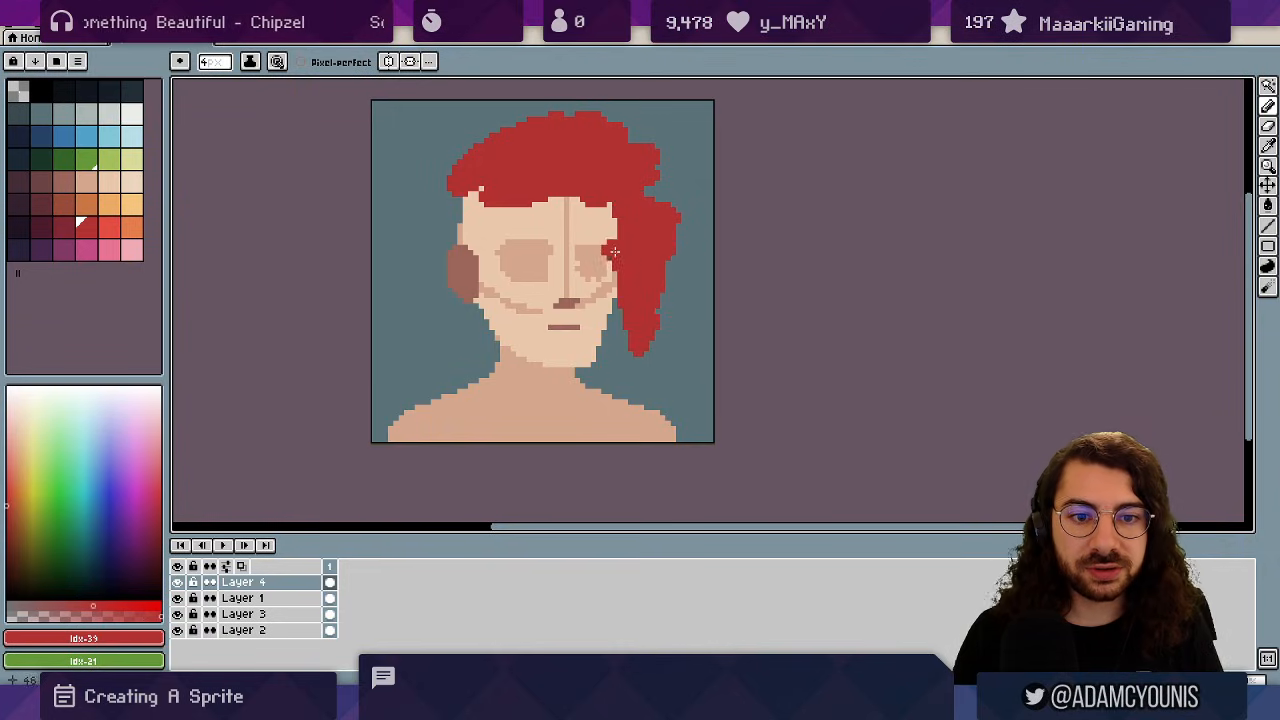
- Extend the Idx-39 hair into a sideburn beside the ear and sweep a tuft up to the canvas's upper edge
key("i")
key("b")
mouse_move(470, 195)
left_mouse_down()
mouse_move(463, 220)
mouse_move(484, 263)
mouse_move(468, 221)
mouse_move(440, 211)
mouse_move(446, 191)
mouse_move(560, 108)
mouse_move(650, 104)
mouse_move(612, 120)
mouse_move(638, 117)
left_mouse_up()
key("e")
key("b")
key("e")
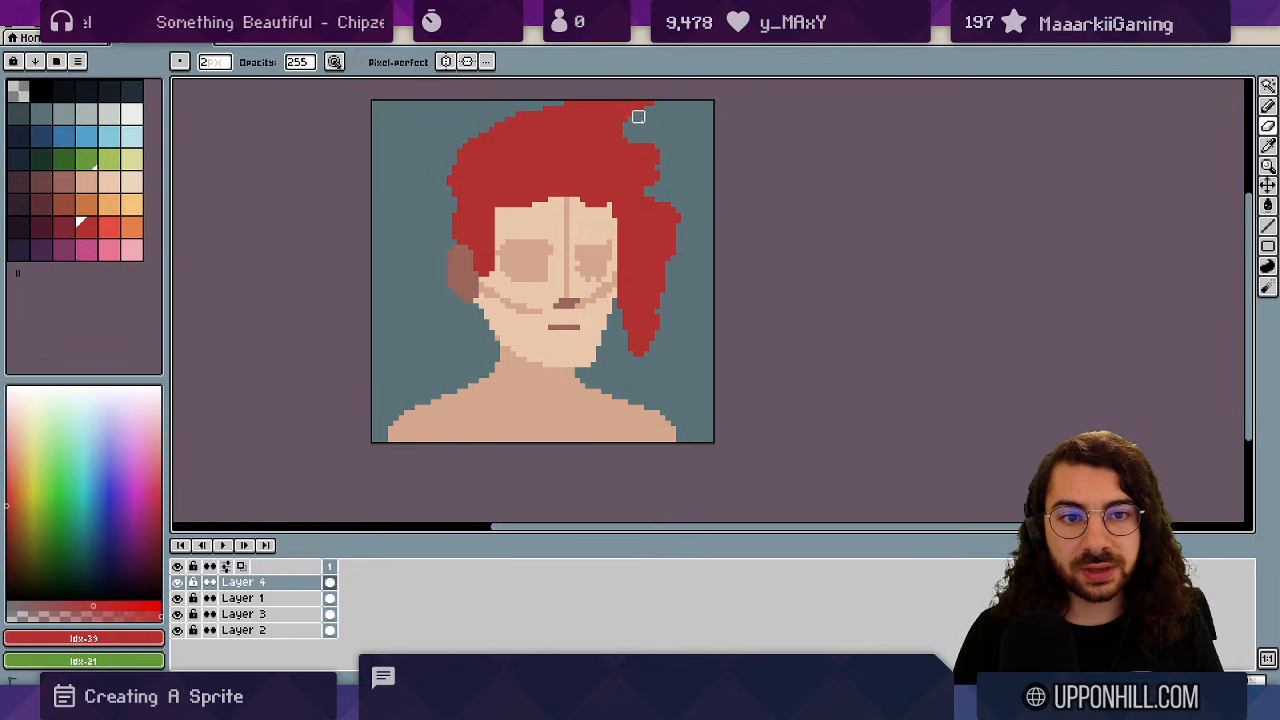
- Nudge the head and hair about one pixel left and down, and shift the shoulders about one pixel left
key("v")
mouse_move(547, 343)
left_mouse_down()
mouse_move(516, 395)
mouse_move(530, 364)
left_mouse_up()
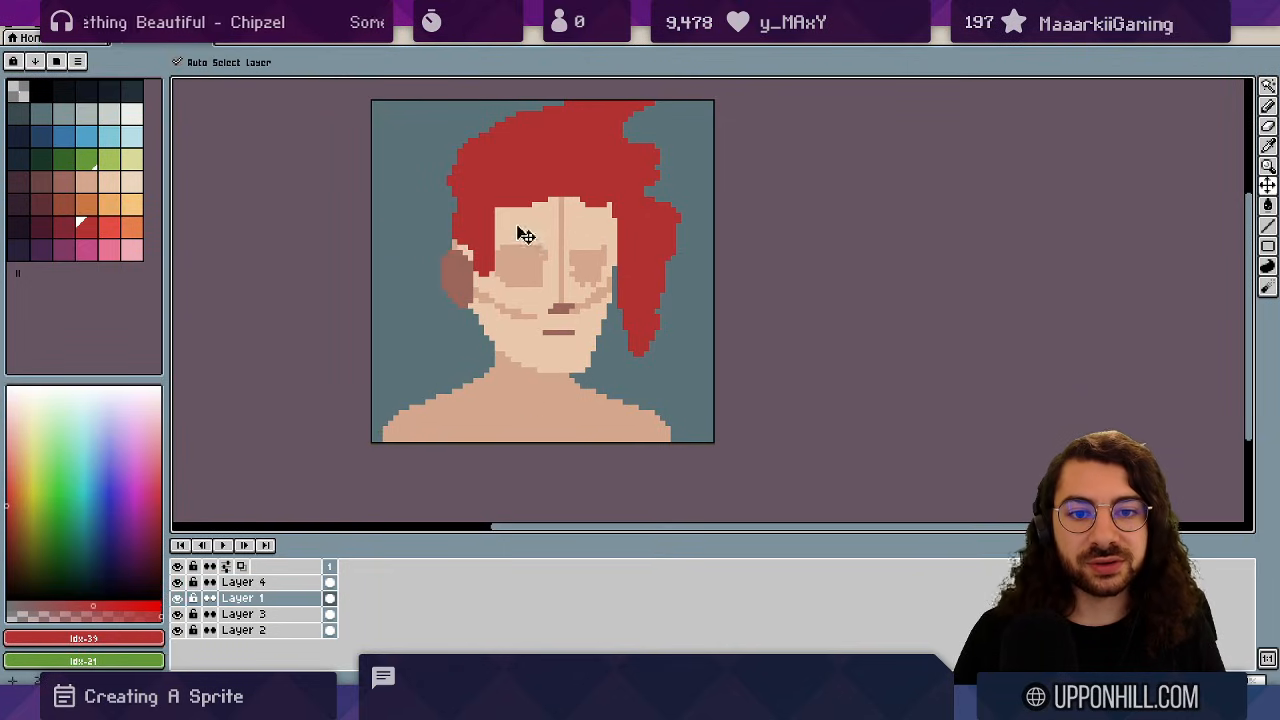
left_click_drag(485, 206, 483, 211)
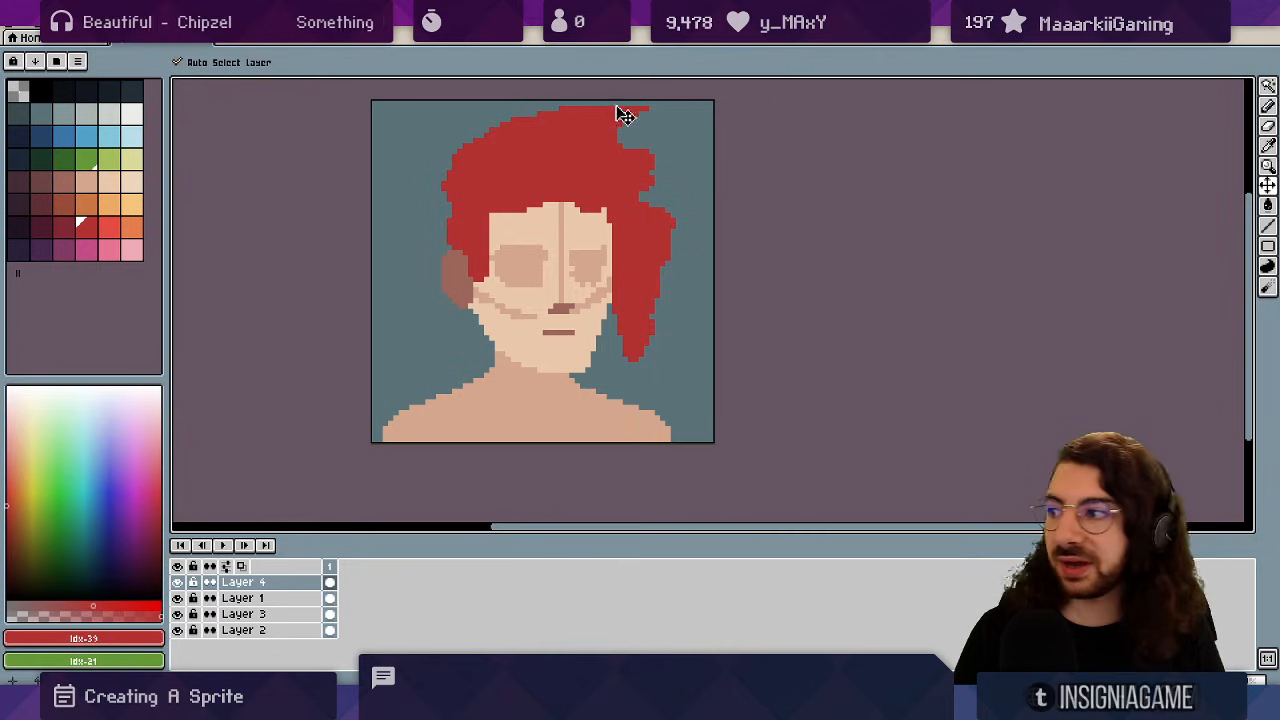
- Extend the swept hair tuft back to the canvas's upper edge and carve it into a point with the 2 px eraser
key("b")
mouse_move(586, 112)
left_mouse_down()
mouse_move(686, 106)
mouse_move(637, 114)
left_mouse_up()
key("e")
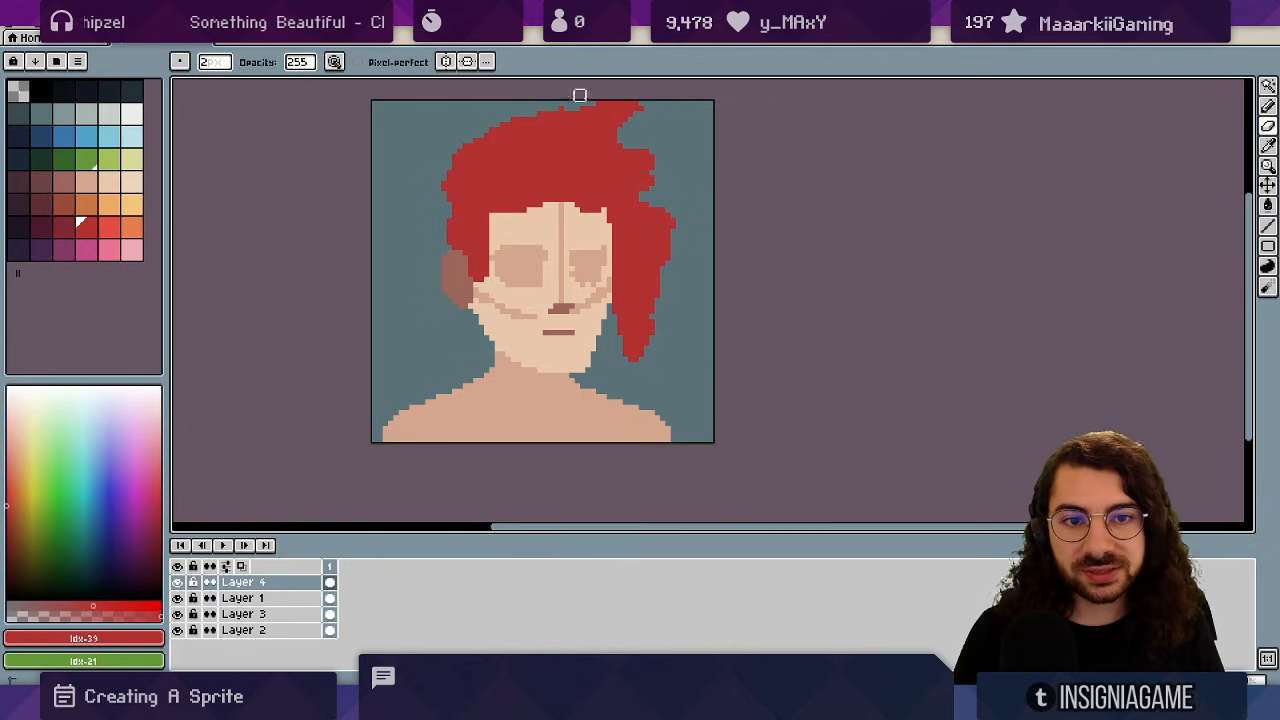
left_click_drag(441, 154, 542, 100)
mouse_move(649, 143)
left_mouse_down()
mouse_move(638, 132)
mouse_move(652, 154)
mouse_move(600, 152)
left_mouse_up()
key("b")
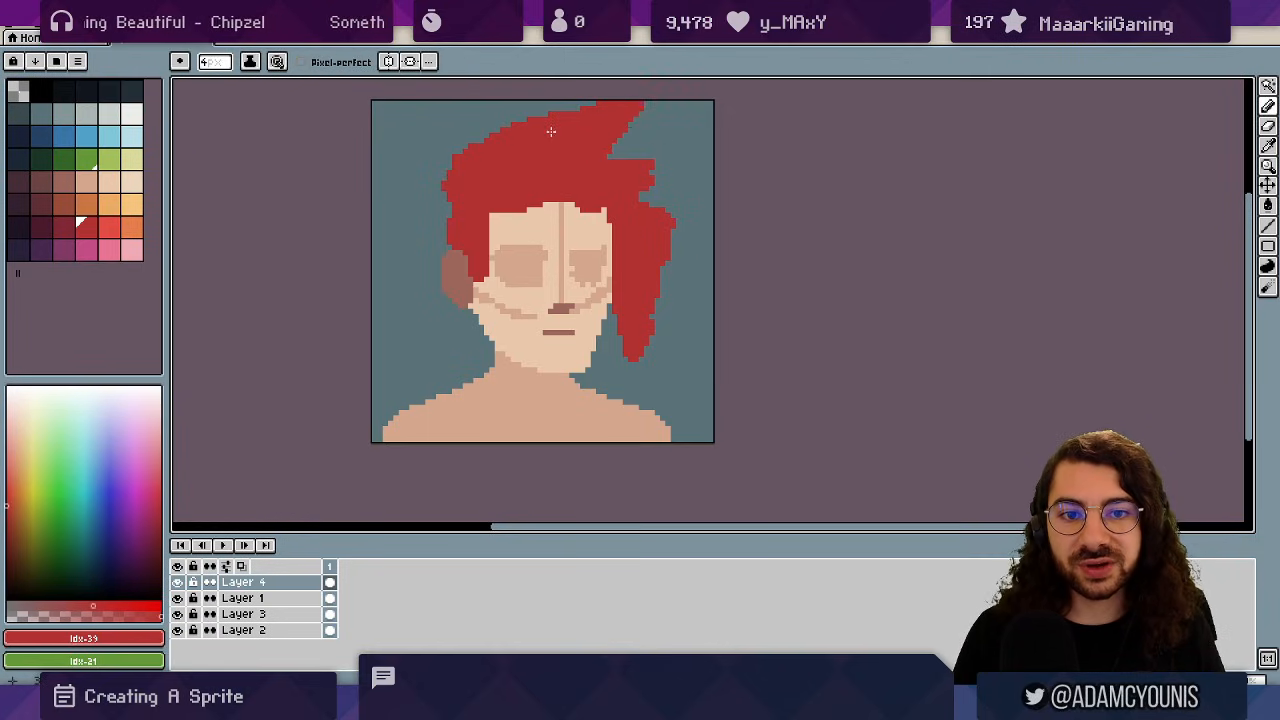
- Add a second hair spike above the ear-side crown in Idx-39 and sharpen it with a 1 px eraser
left_click(508, 138, "alt")
mouse_move(508, 138)
left_mouse_down()
mouse_move(490, 149)
mouse_move(507, 132)
left_mouse_up()
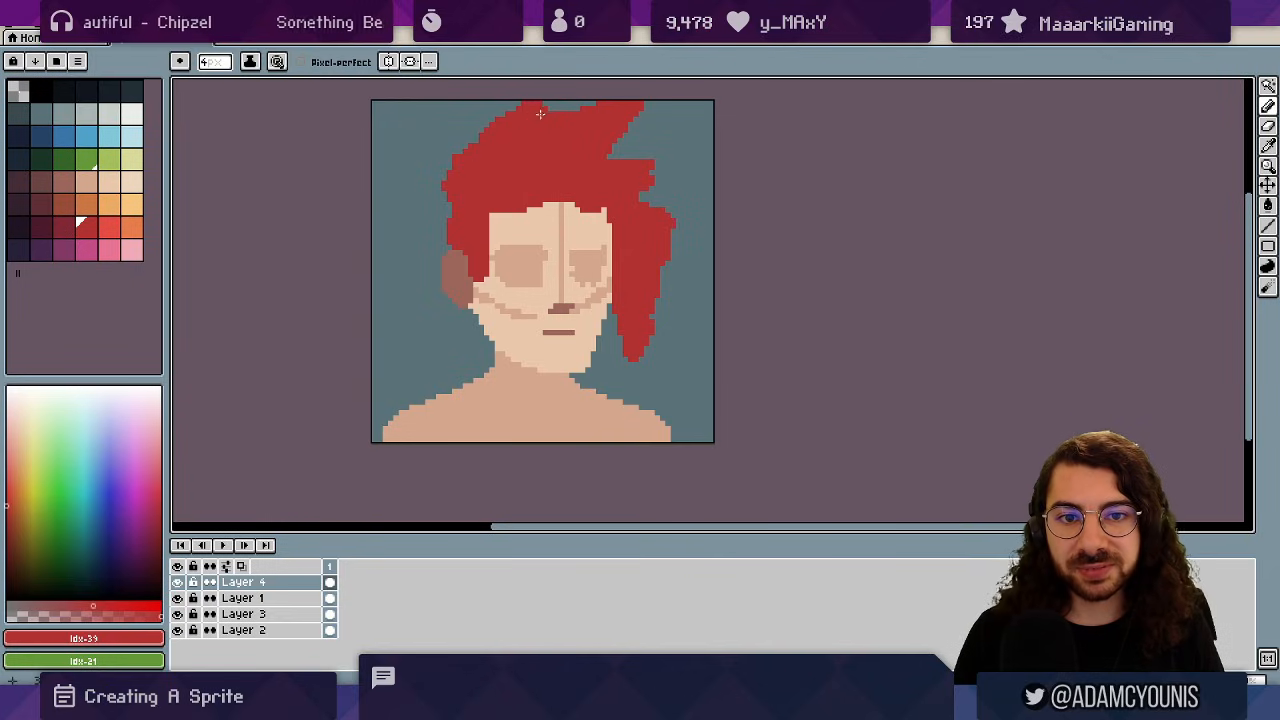
key("e")
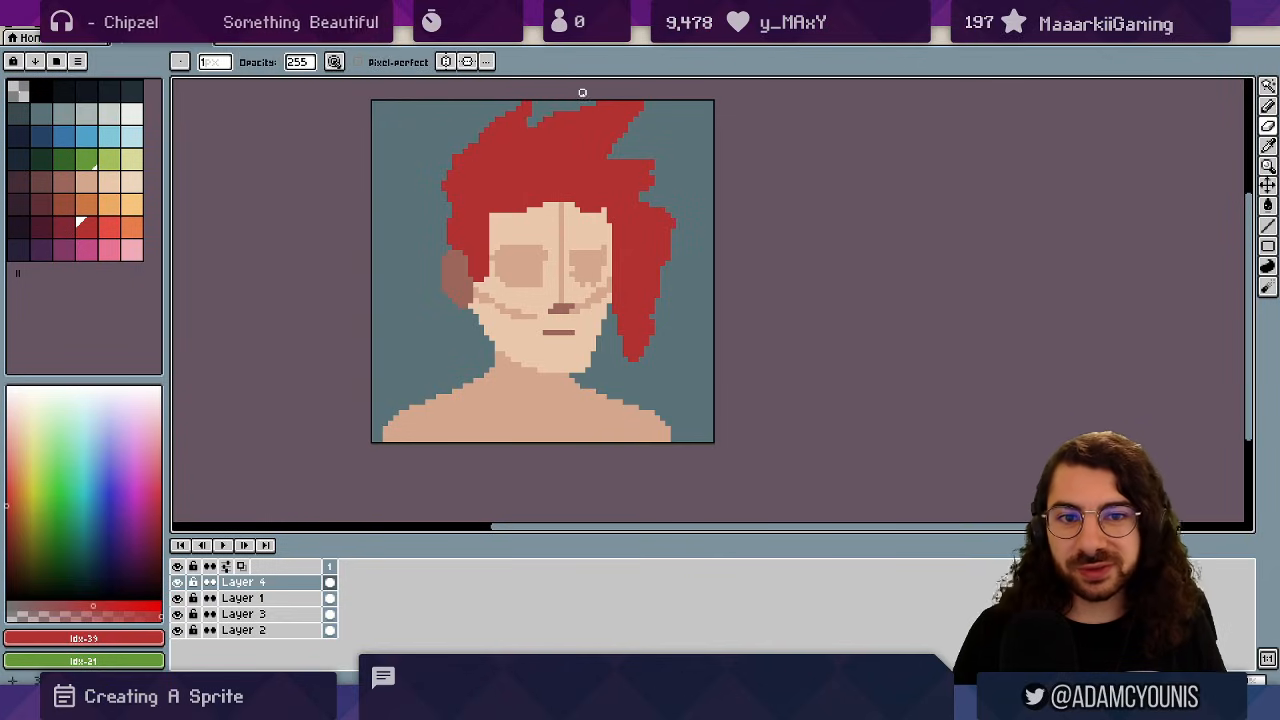
key("alt")
left_click_drag(586, 106, 604, 103)
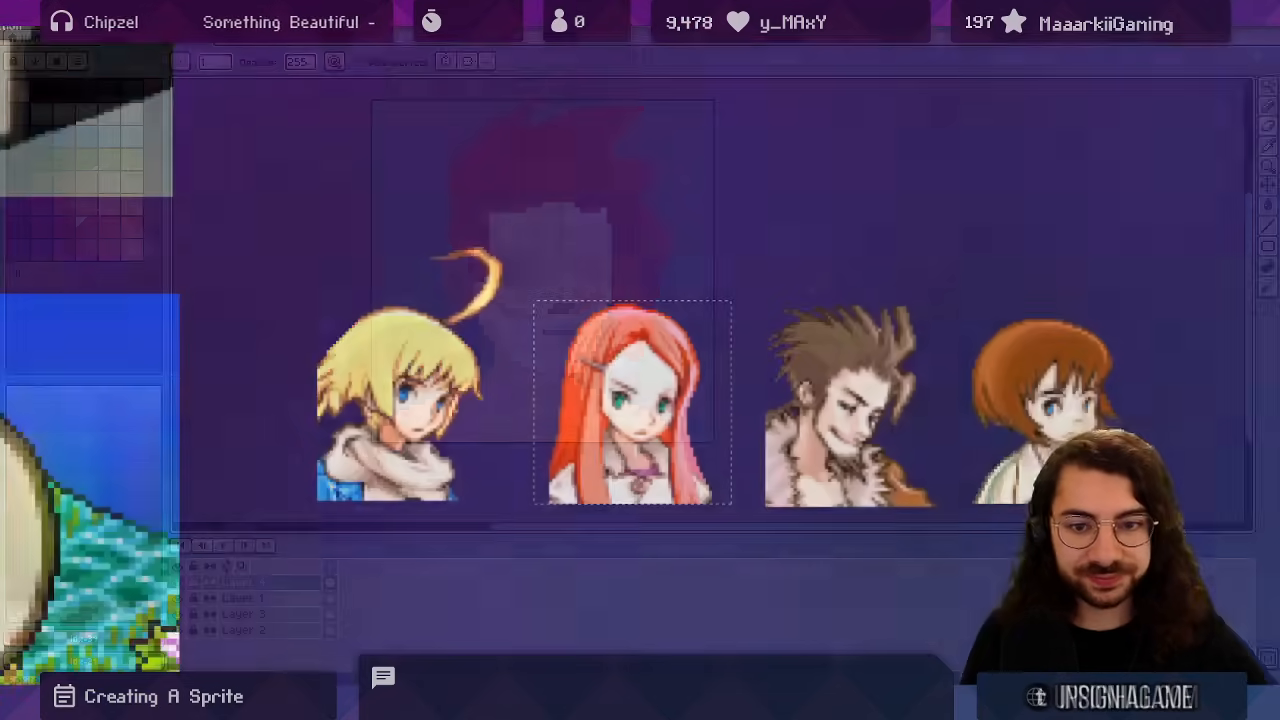
- Switch to the reference board and examine the hair shapes of the four anime-style character portraits
scroll(340, 350, "up", 1)
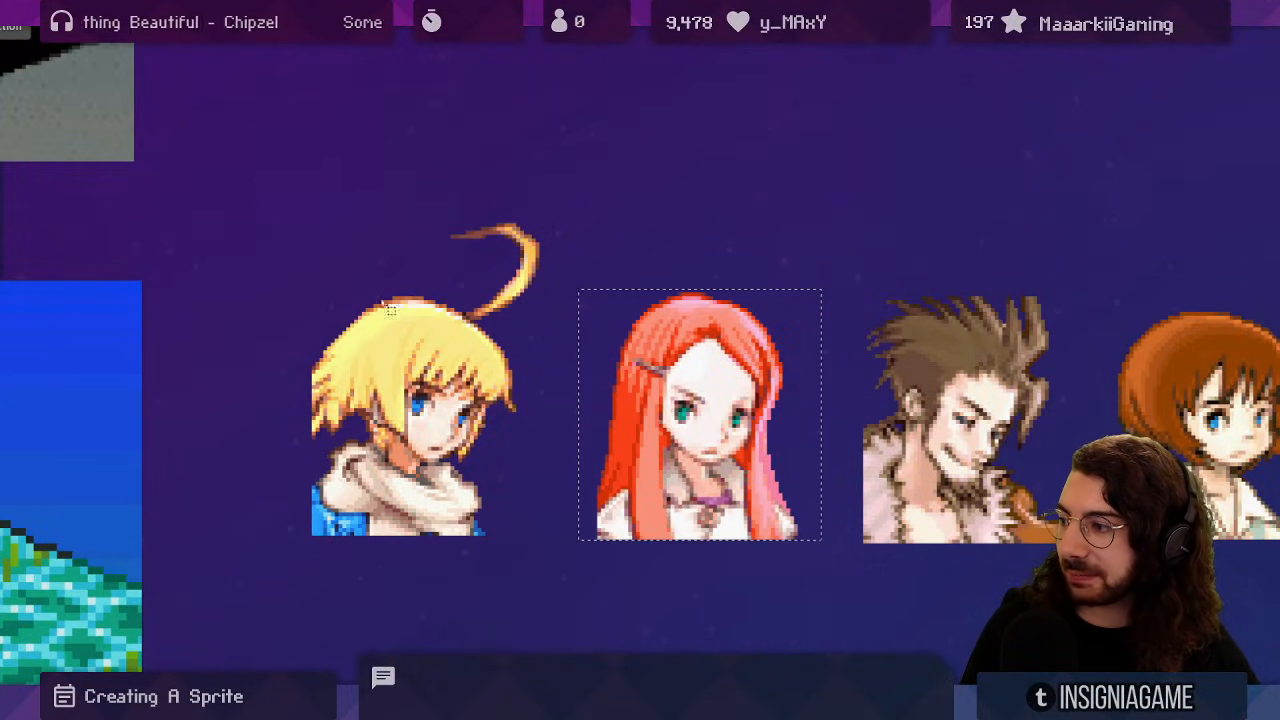
mouse_move(307, 301)
left_mouse_down()
mouse_move(580, 457)
mouse_move(1279, 539)
mouse_move(594, 323)
mouse_move(304, 300)
left_mouse_up()
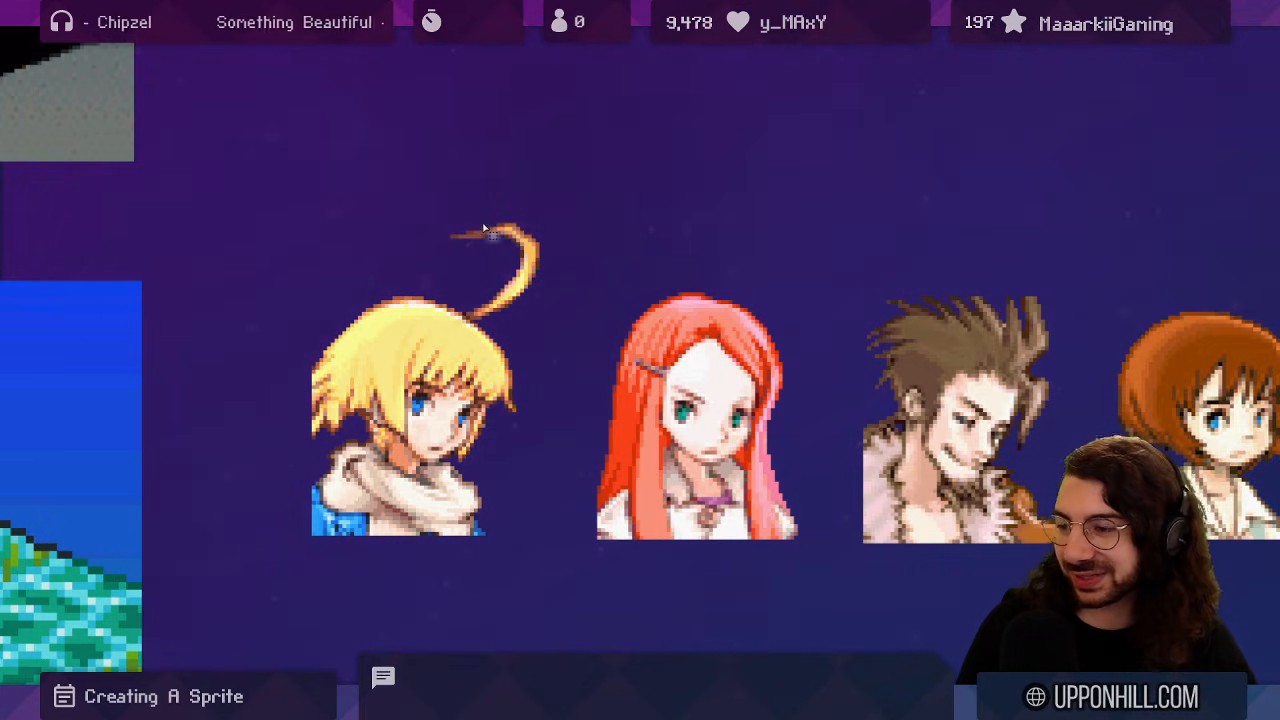
scroll(483, 229, "down", 5)
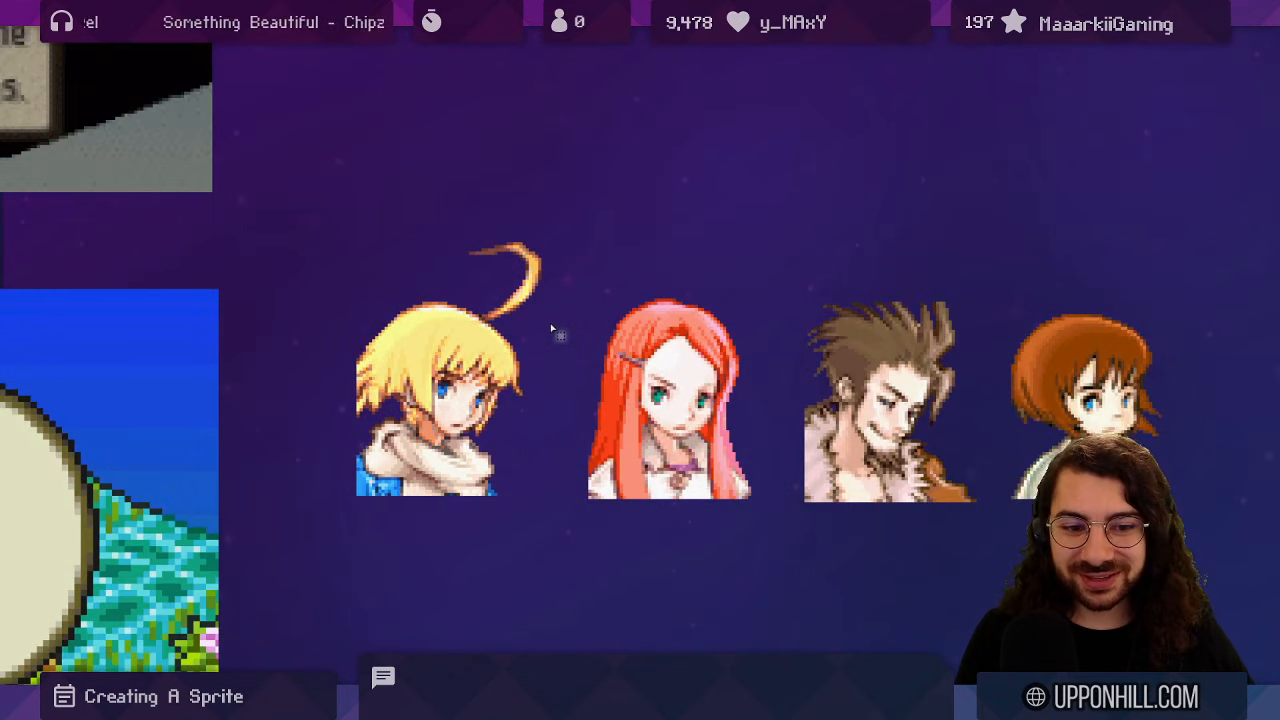
scroll(535, 393, "up", 1)
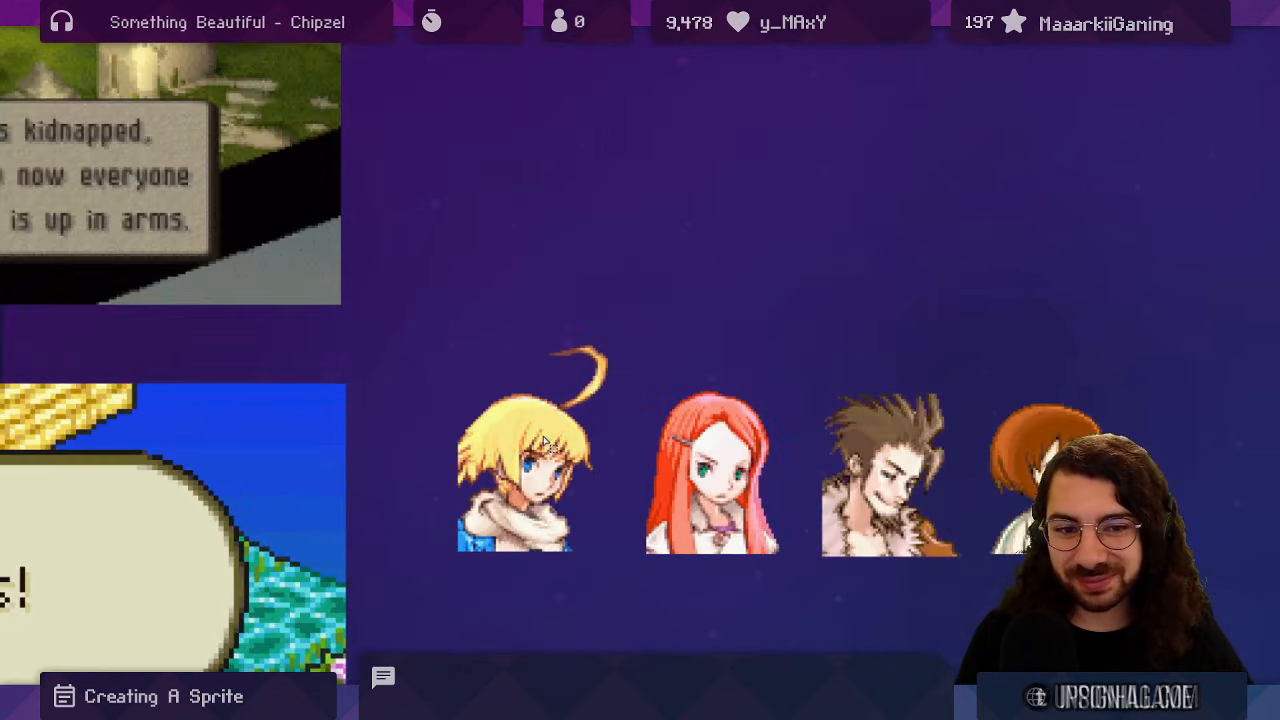
- Return to the portrait sprite and draw the eyebrow over the ear-side eye in Idx-26, trimming its outer end with Idx-28
scroll(558, 286, "down", 3)
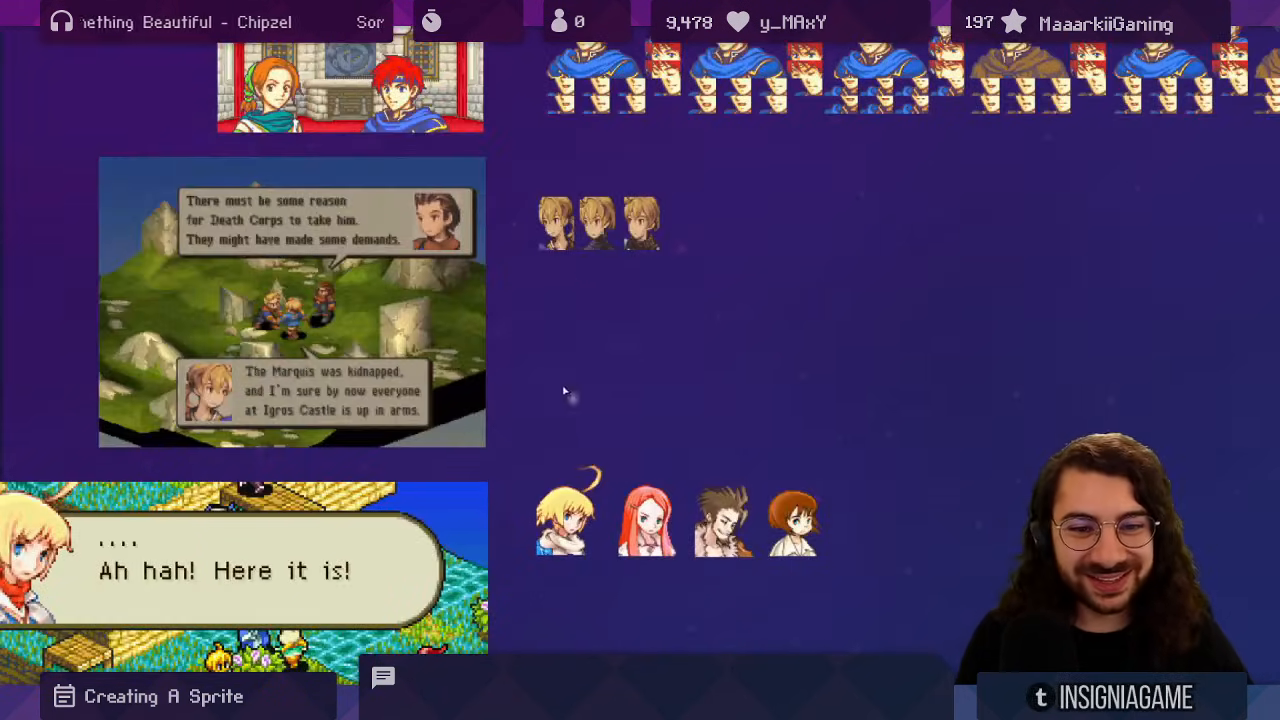
left_click_drag(574, 483, 557, 320)
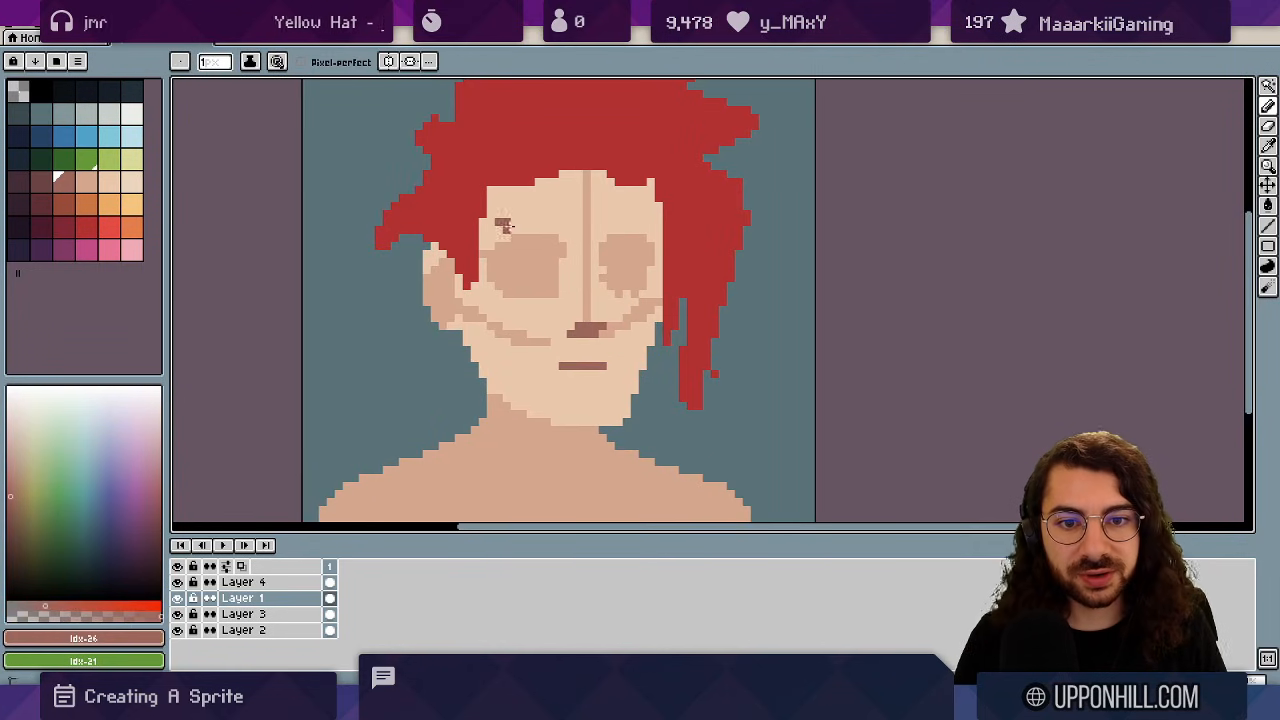
left_click(547, 221, "shift")
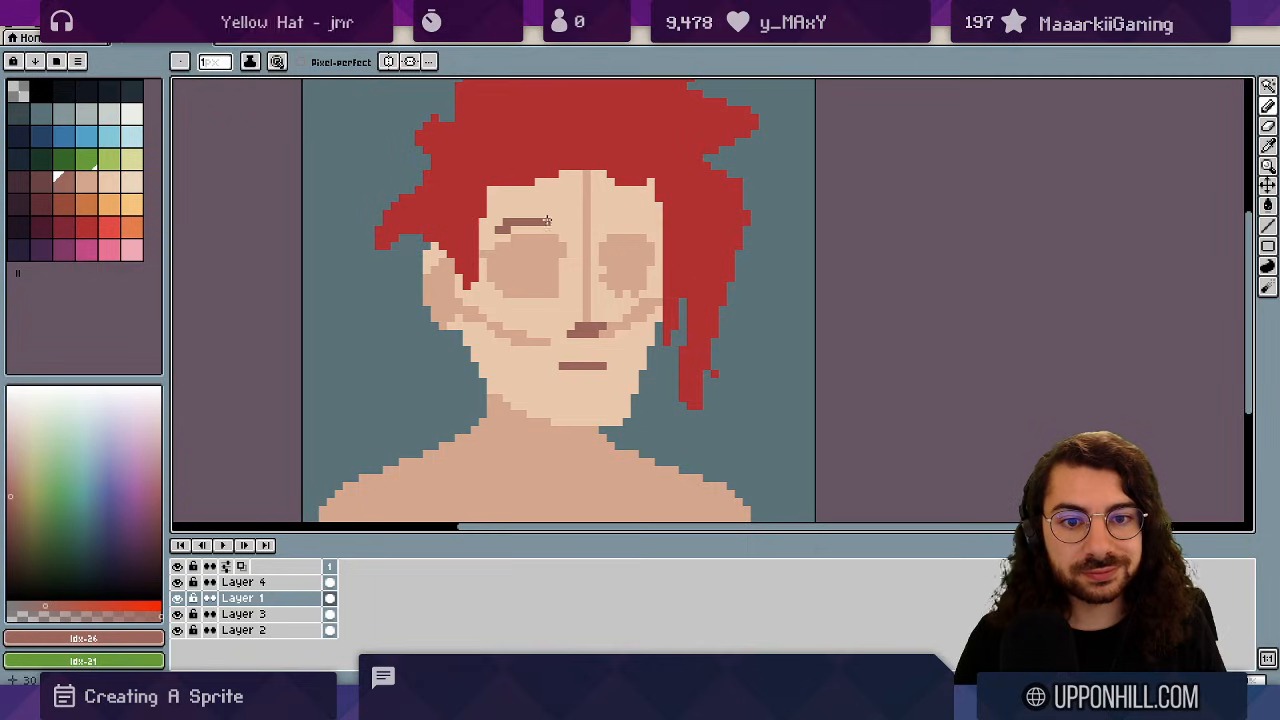
left_click(510, 212, "alt")
left_click(506, 223)
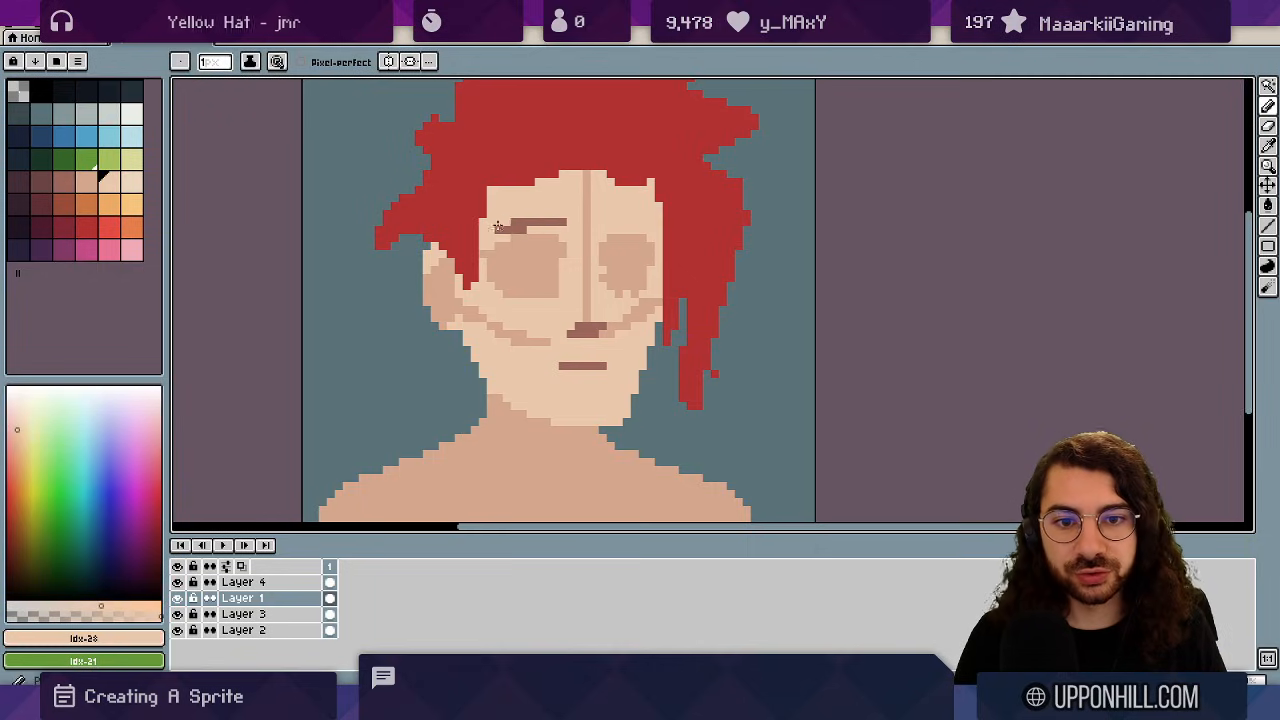
- Draw a shorter matching eyebrow over the far eye in Idx-26 and clean up its ends with the light skin colour Idx-28
left_click(550, 220, "alt")
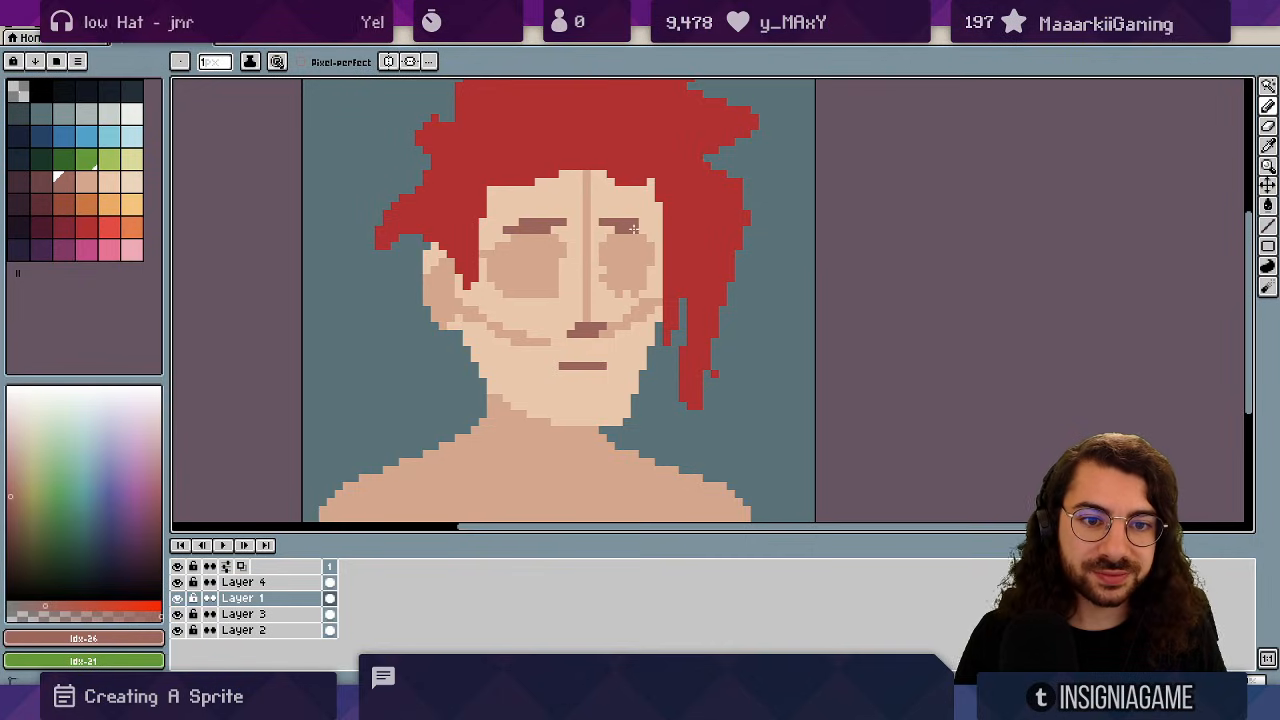
scroll(700, 209, "down", 2)
scroll(703, 209, "up", 2)
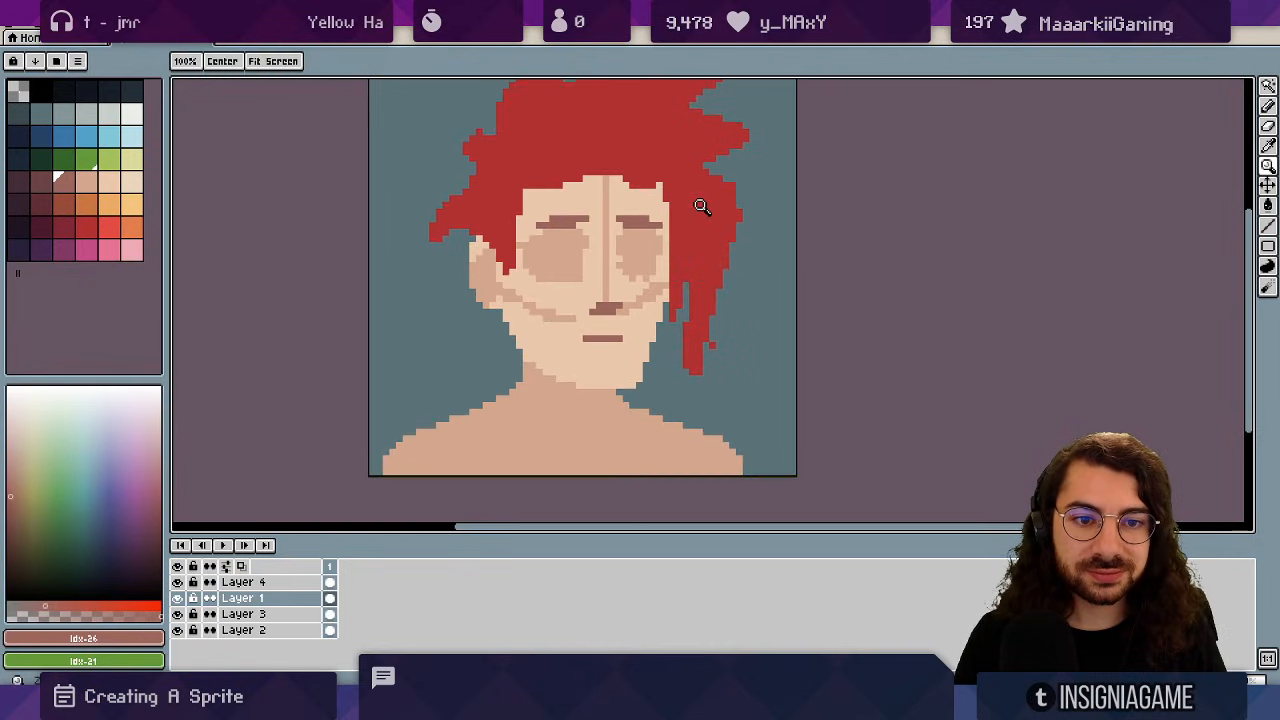
left_click(612, 210, "alt")
left_click(612, 219)
left_click(642, 220, "alt")
mouse_move(651, 219)
left_mouse_down()
mouse_move(575, 332)
mouse_move(694, 181)
left_mouse_up()
left_click(670, 216, "alt")
left_click(660, 227)
key("z")
scroll(694, 181, "up", 2)
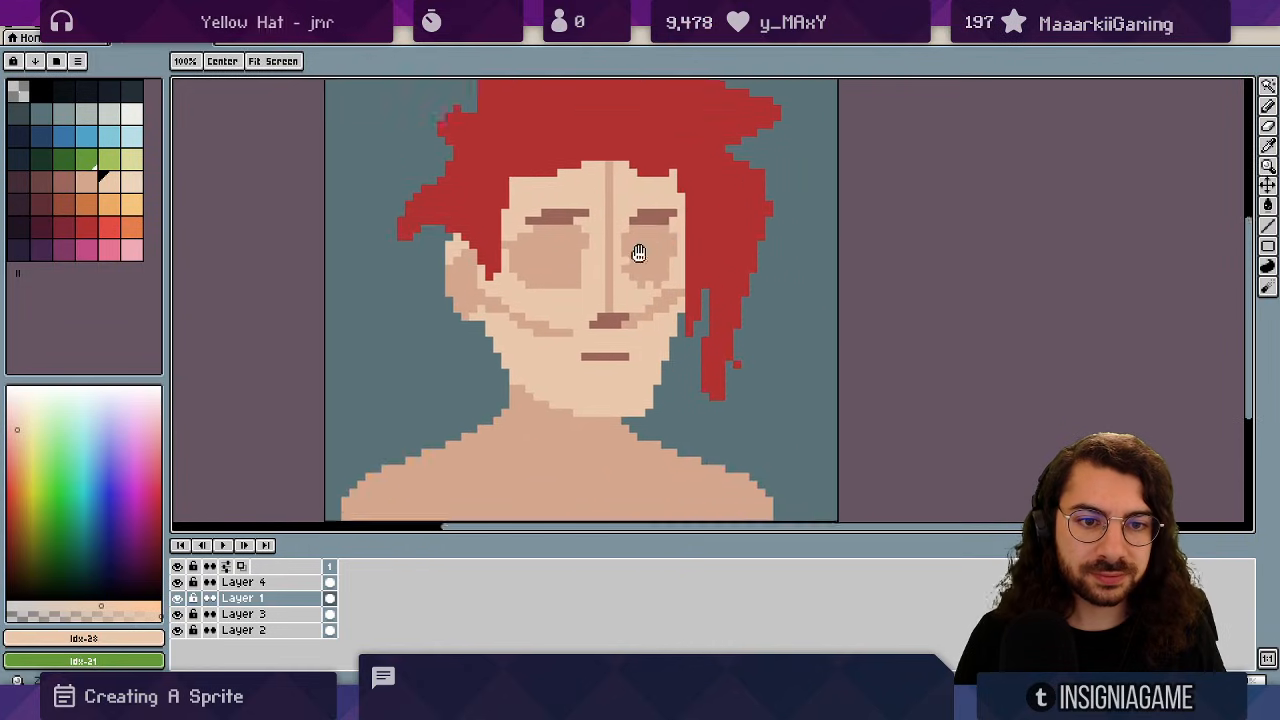
- Paint out the vertical face guideline in Idx-28 and extend the far eye socket toward the nose bridge in Idx-27
left_click(613, 284, "alt")
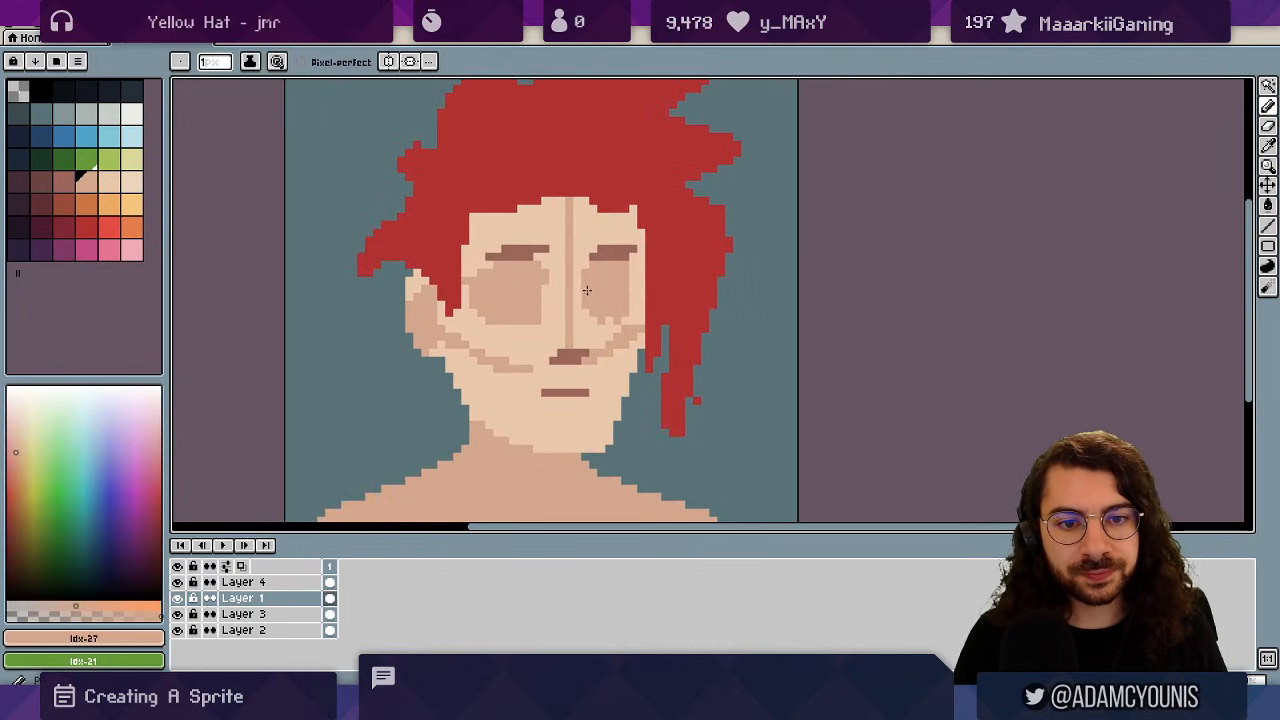
left_click(562, 298, "alt")
left_click_drag(567, 278, 567, 332)
left_click(594, 276, "alt")
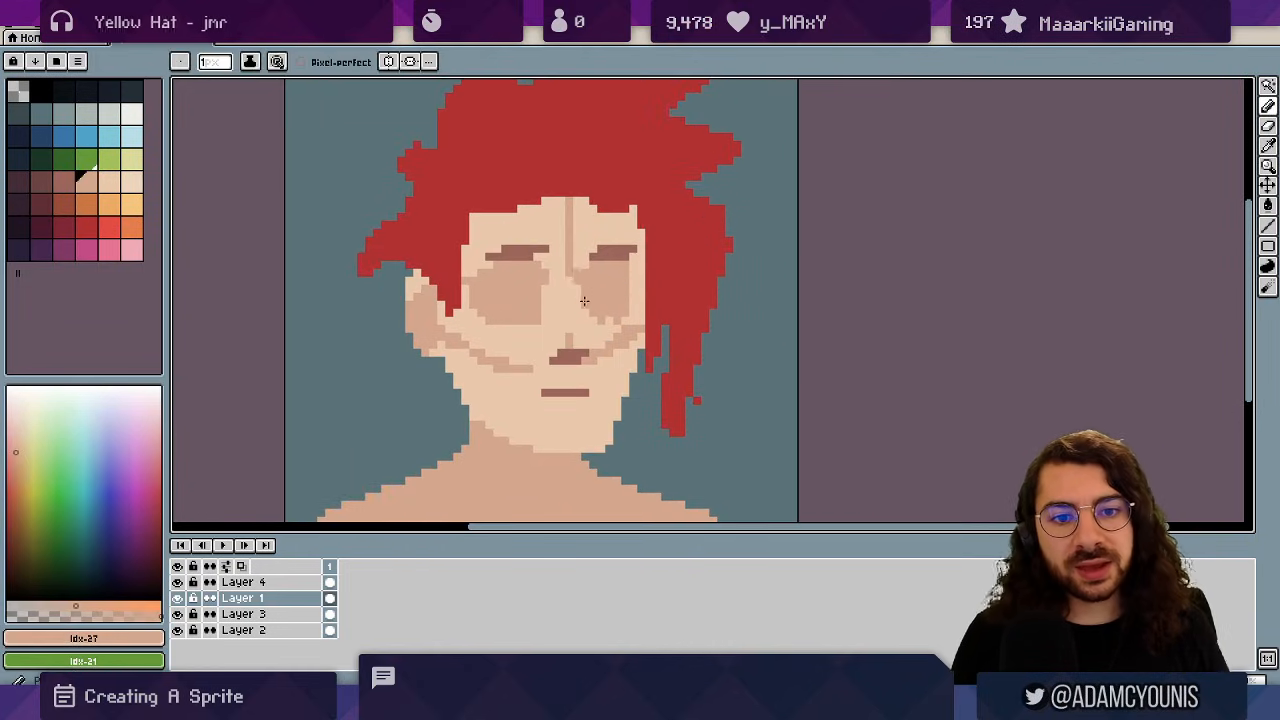
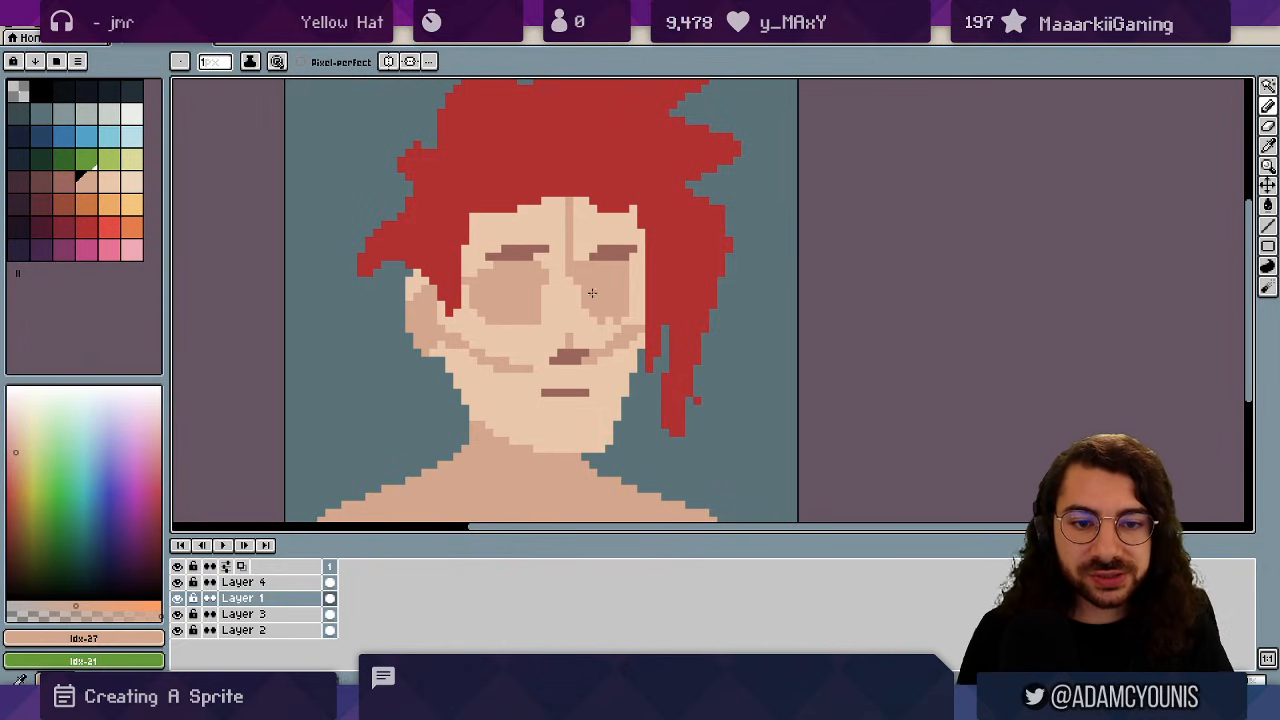
left_click(600, 253, "alt")
left_click(568, 281, "alt")
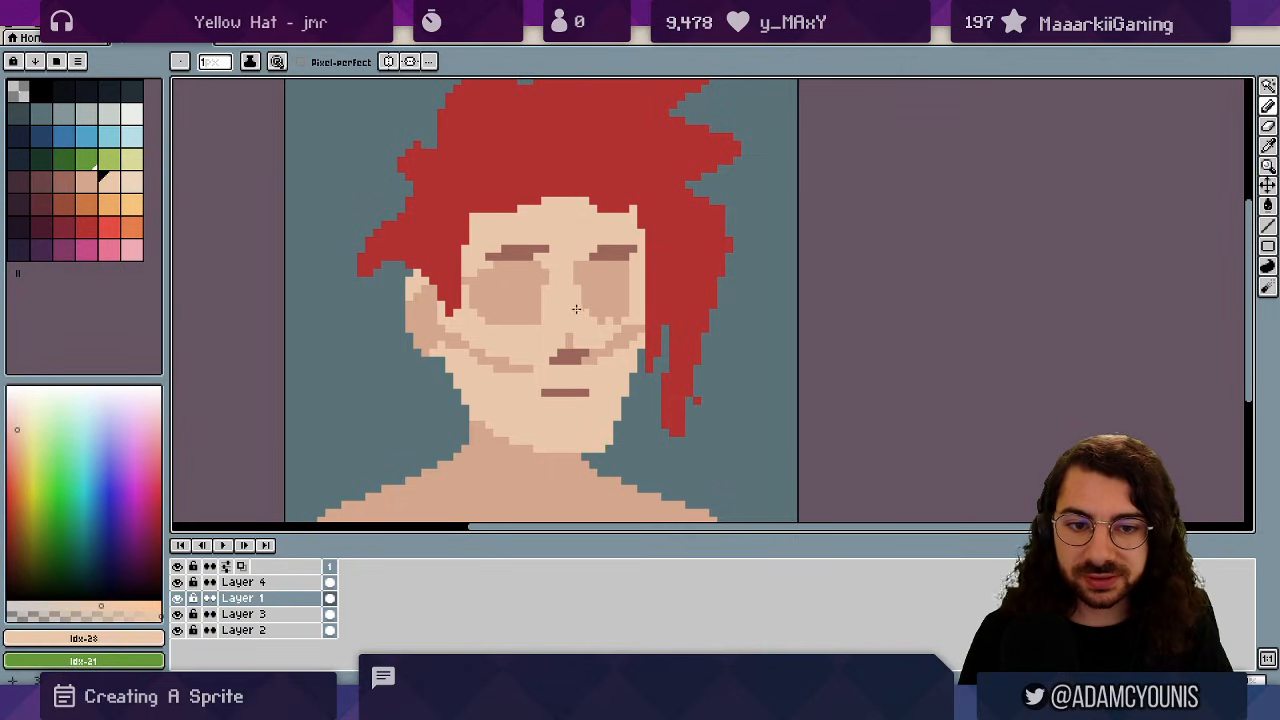
- Shade the far side of the face from forehead to chin in Idx-27 and paint out the guideline stub above the nose
left_click(608, 289, "alt")
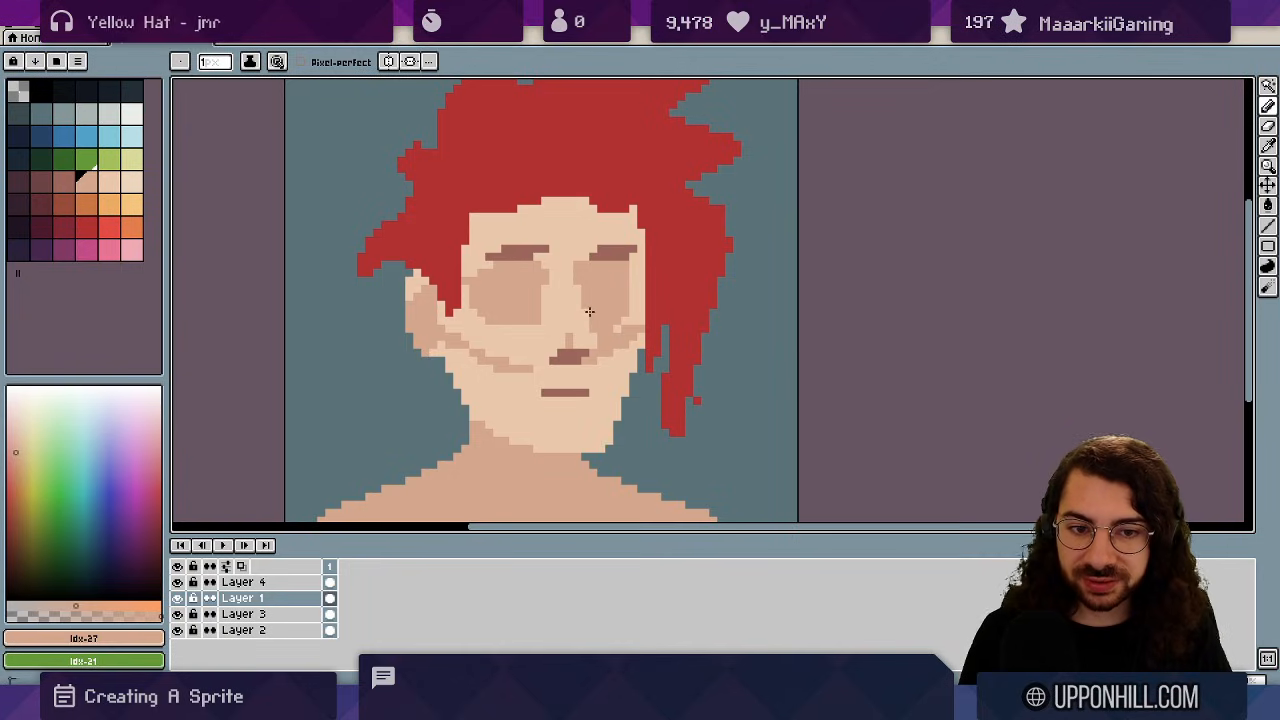
left_click(575, 324, "alt")
left_click_drag(569, 337, 569, 345)
left_click(601, 320, "alt")
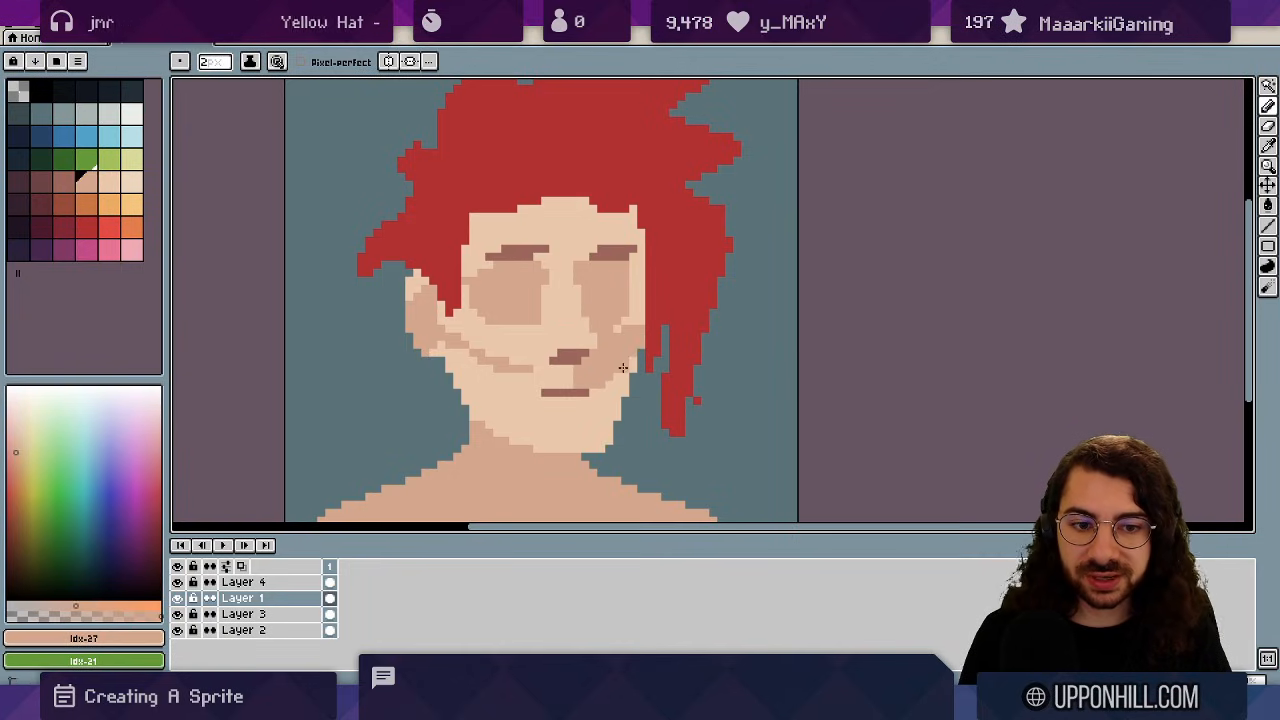
mouse_move(605, 407)
left_mouse_down()
mouse_move(580, 418)
mouse_move(589, 432)
left_mouse_up()
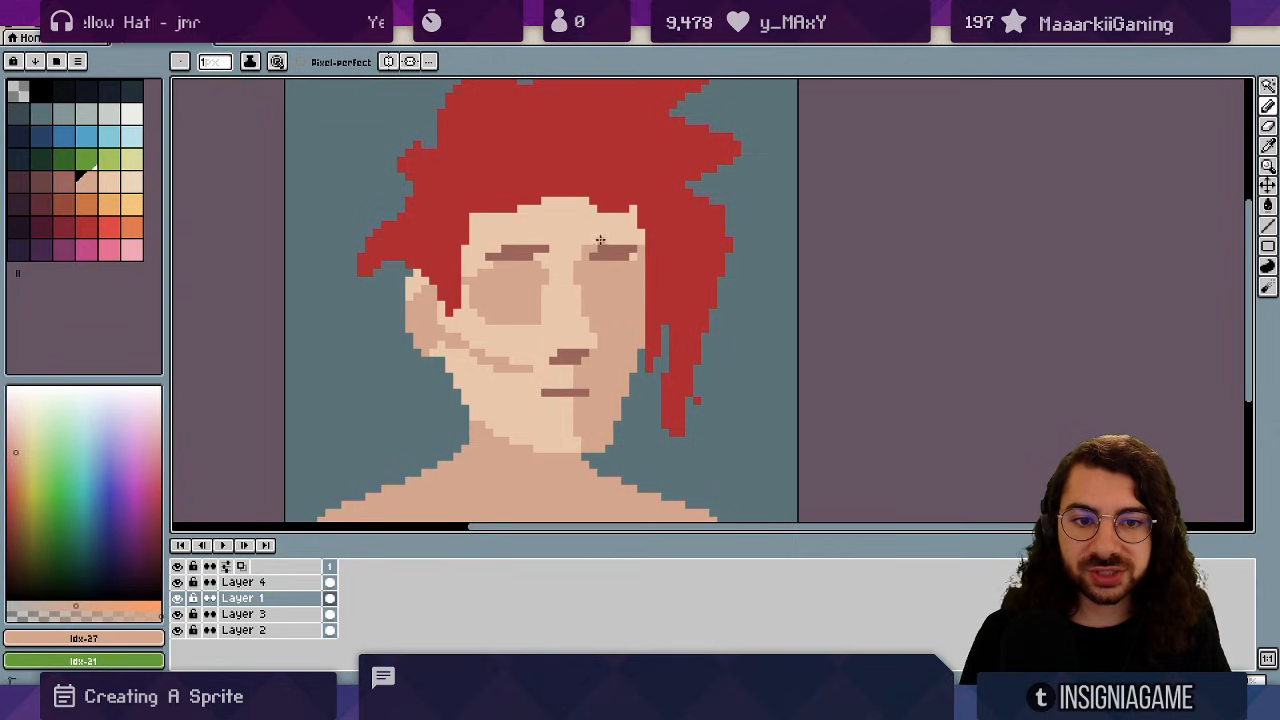
key("z")
right_click(653, 222)
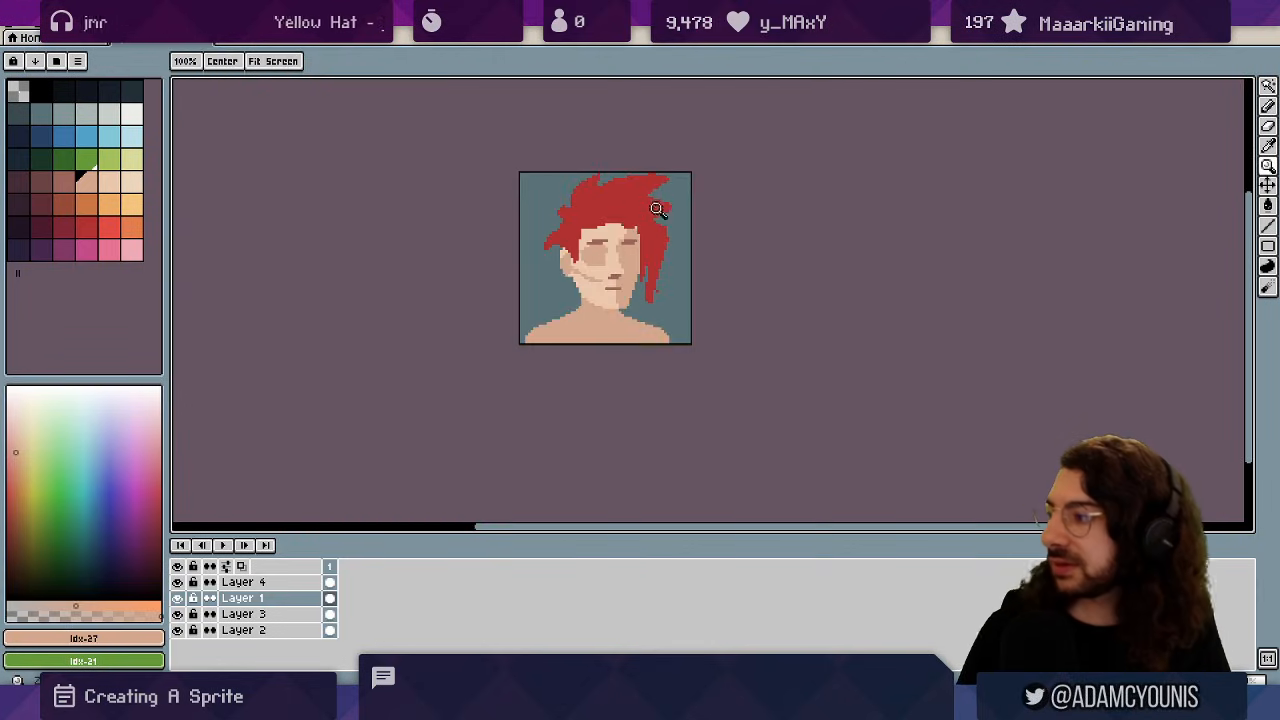
left_click(622, 270)
- Try a dark Idx-26 line down the shaded side of the nose bridge
left_click(607, 291, "alt")
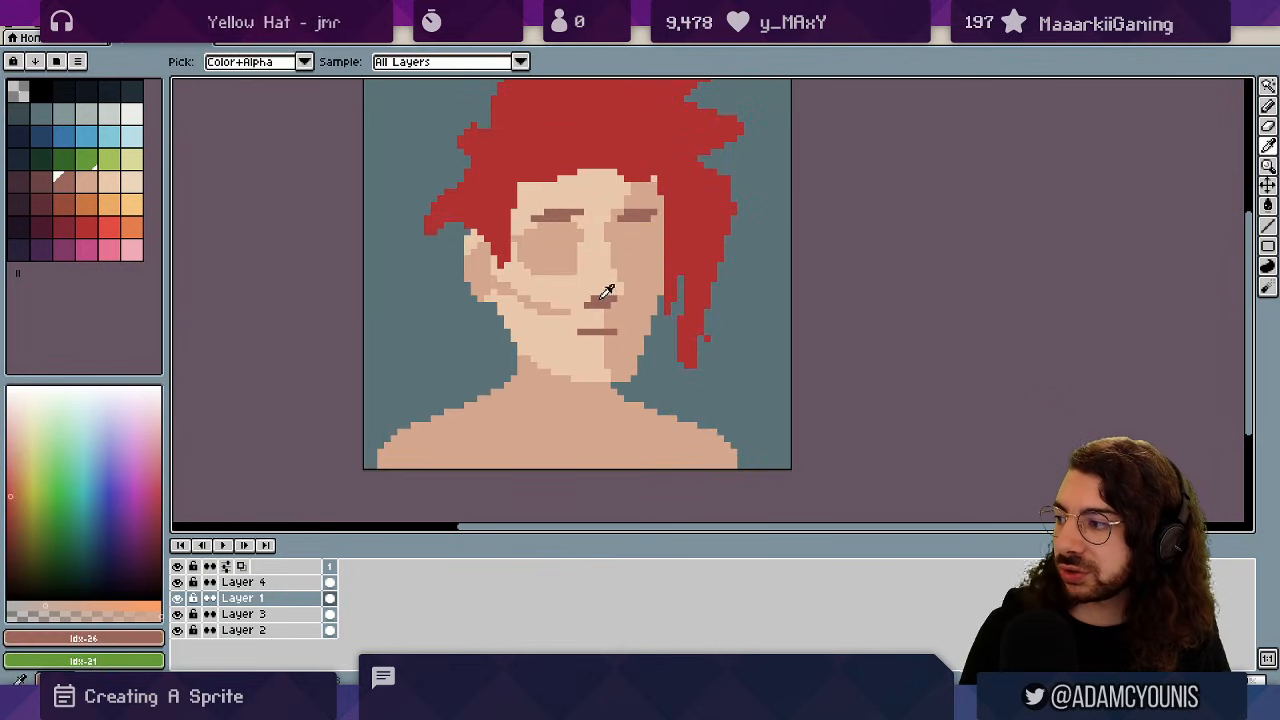
scroll(604, 254, "up", 2)
mouse_move(609, 197)
left_mouse_down()
mouse_move(621, 292)
mouse_move(650, 355)
left_mouse_up()
key("z")
right_click(540, 382)
key("ctrl+z")
key("ctrl+z")
key("ctrl+z")
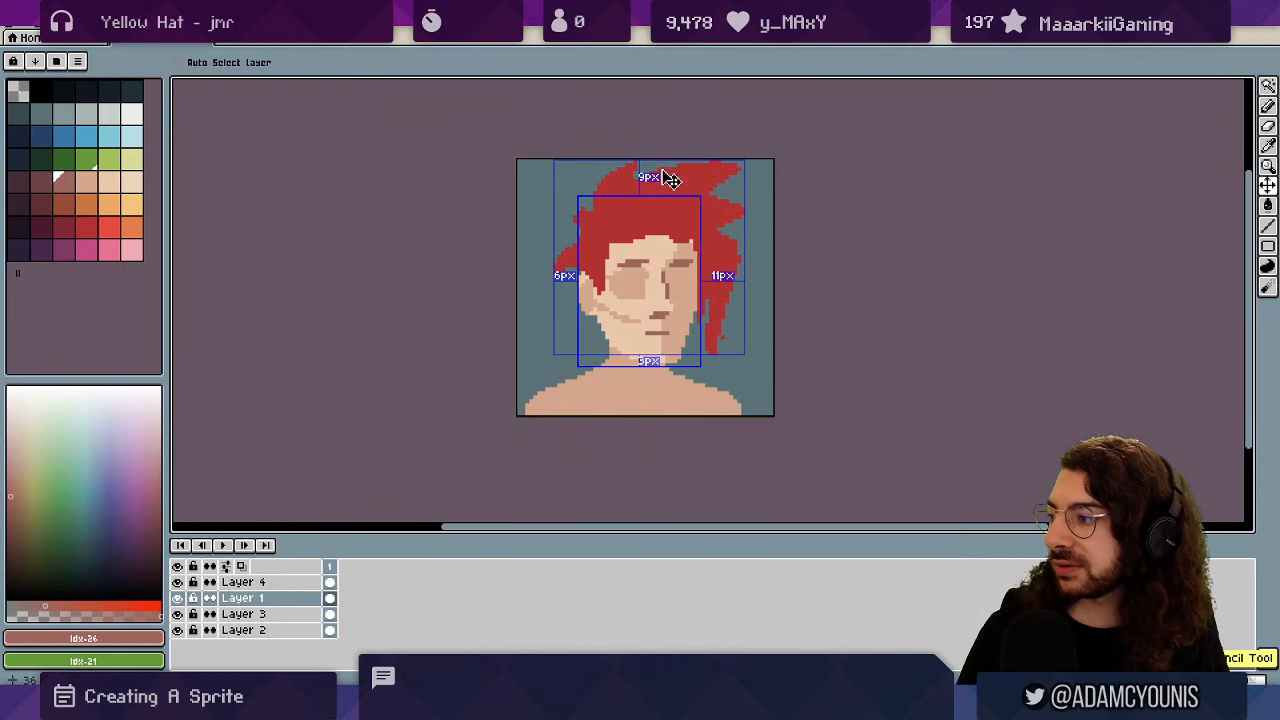
- Fill the dark nose base with the skin shadow colour Idx-27 using the Paint Bucket
left_click(659, 316)
left_click(678, 330, "alt")
key("g")
left_click(660, 319)
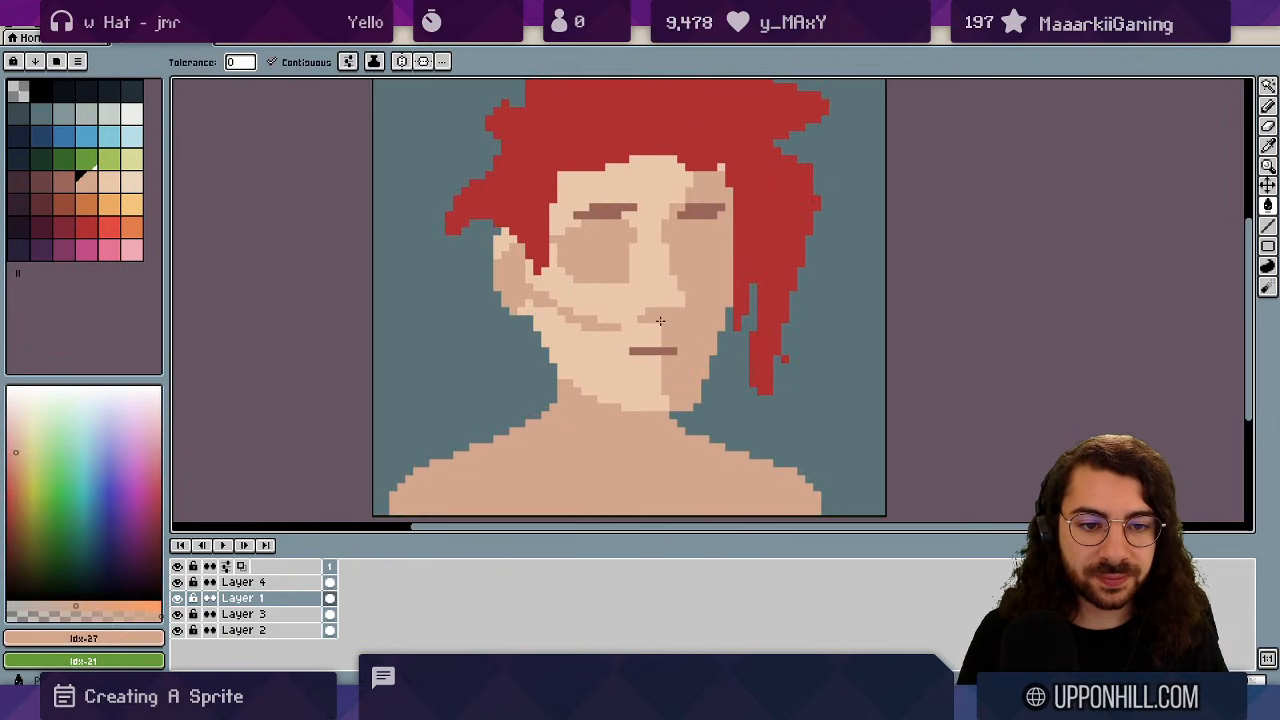
key("z")
scroll(670, 308, "down", 1)
scroll(663, 303, "up", 3)
left_click(548, 314, "alt")
scroll(543, 314, "down", 2)
scroll(639, 352, "up", 1)
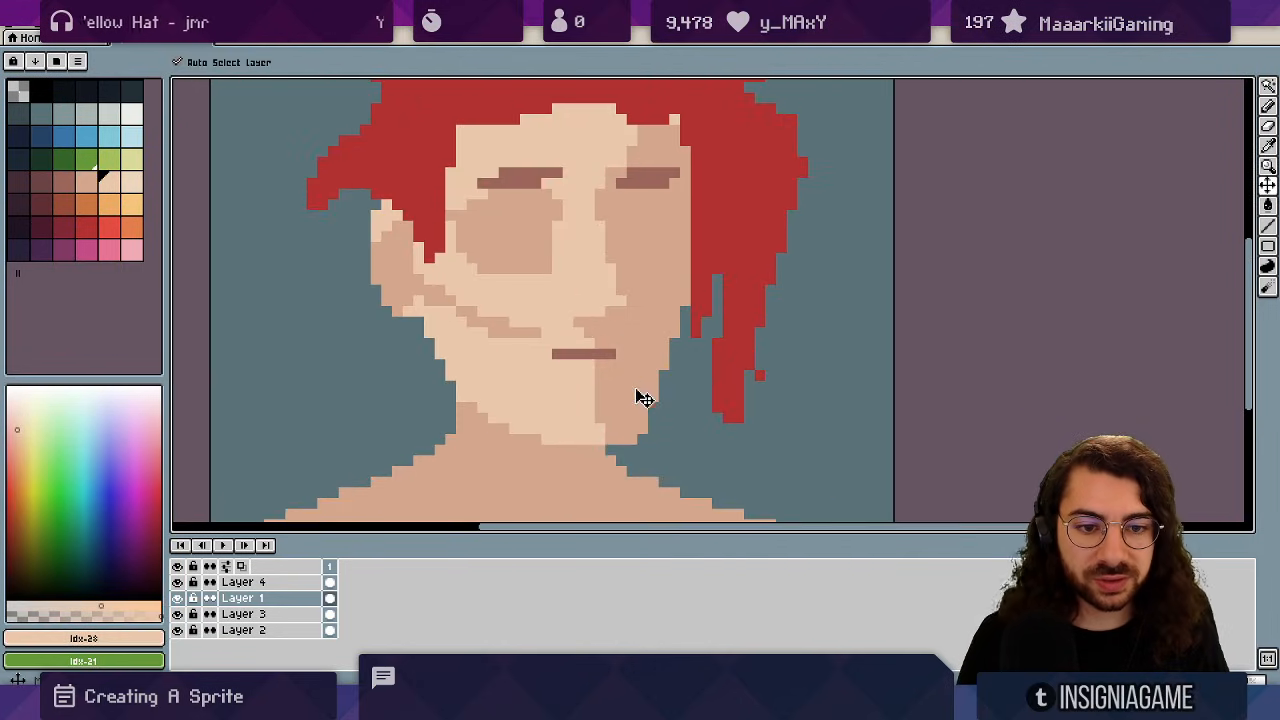
- Draw a wider mouth line in Idx-26 one pixel below the old one and trim the nose shadow's lit end in Idx-28
left_click(638, 400, "alt")
key("b")
left_click(590, 353, "alt")
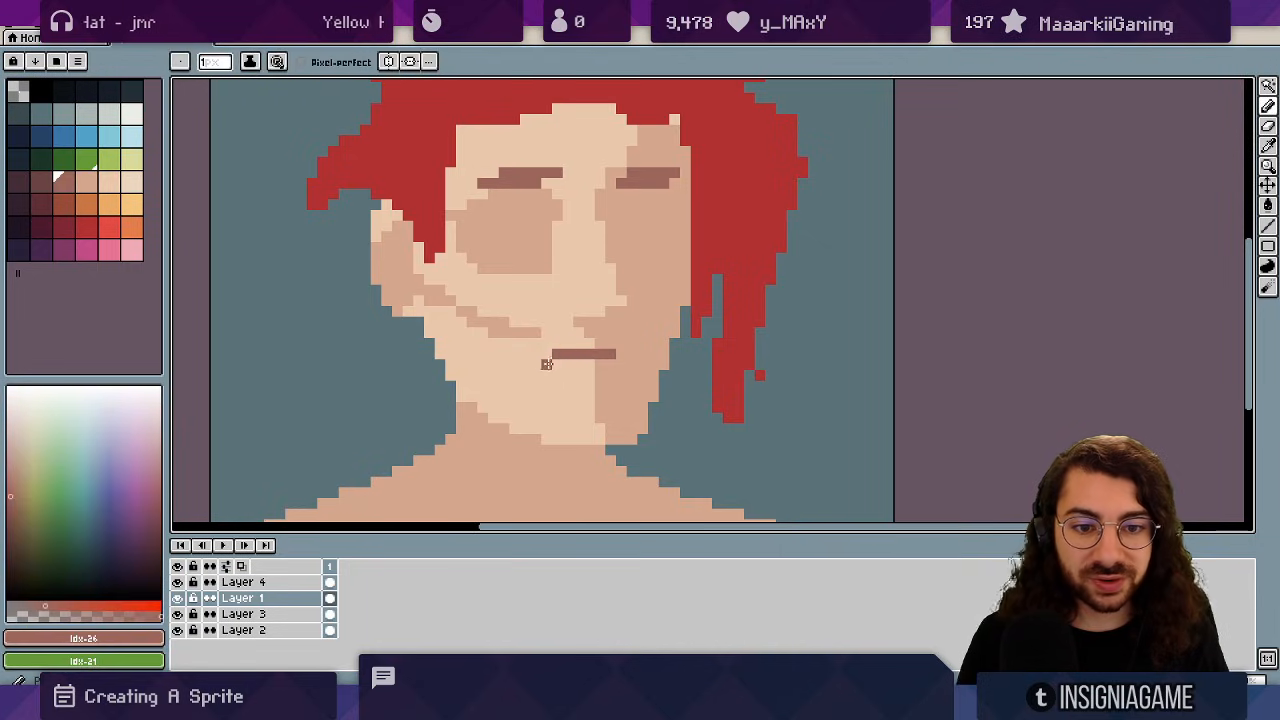
left_click_drag(578, 364, 632, 364)
left_click(572, 320, "alt")
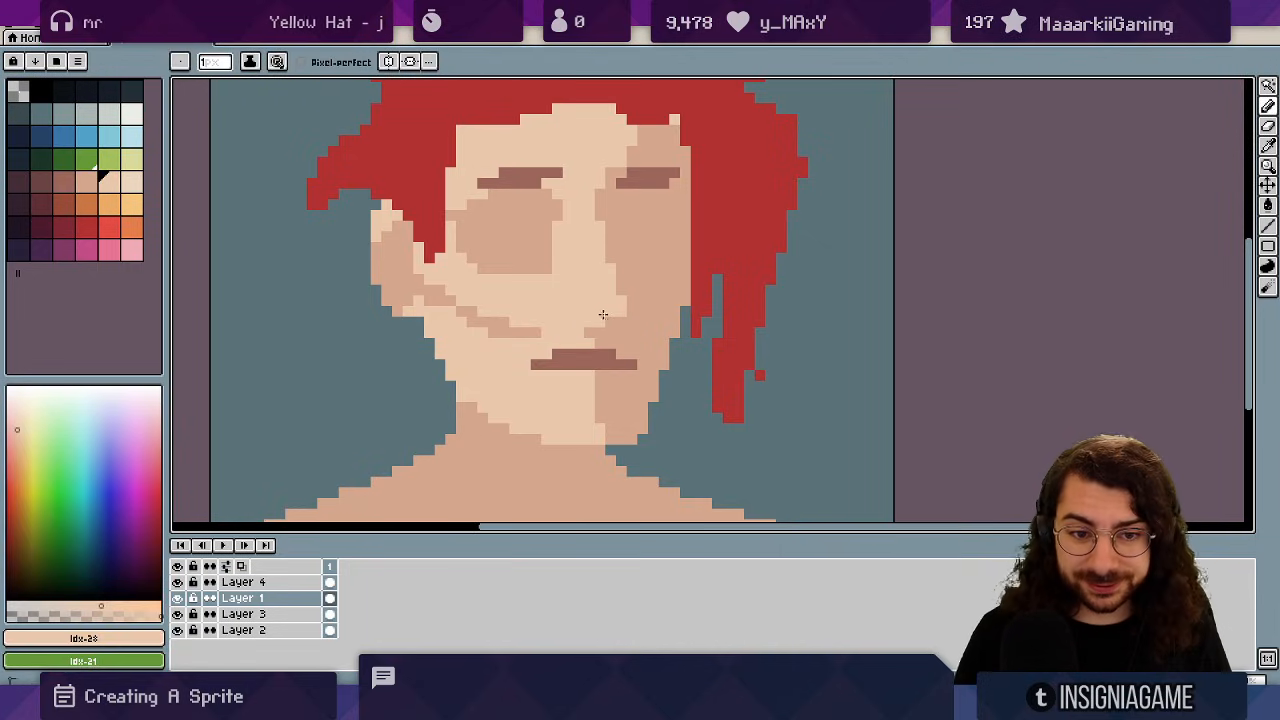
- Paint out the old upper mouth row in the surrounding skin tones and trim one pixel from each end of the mouth
left_click(602, 330, "alt")
left_click(570, 342, "alt")
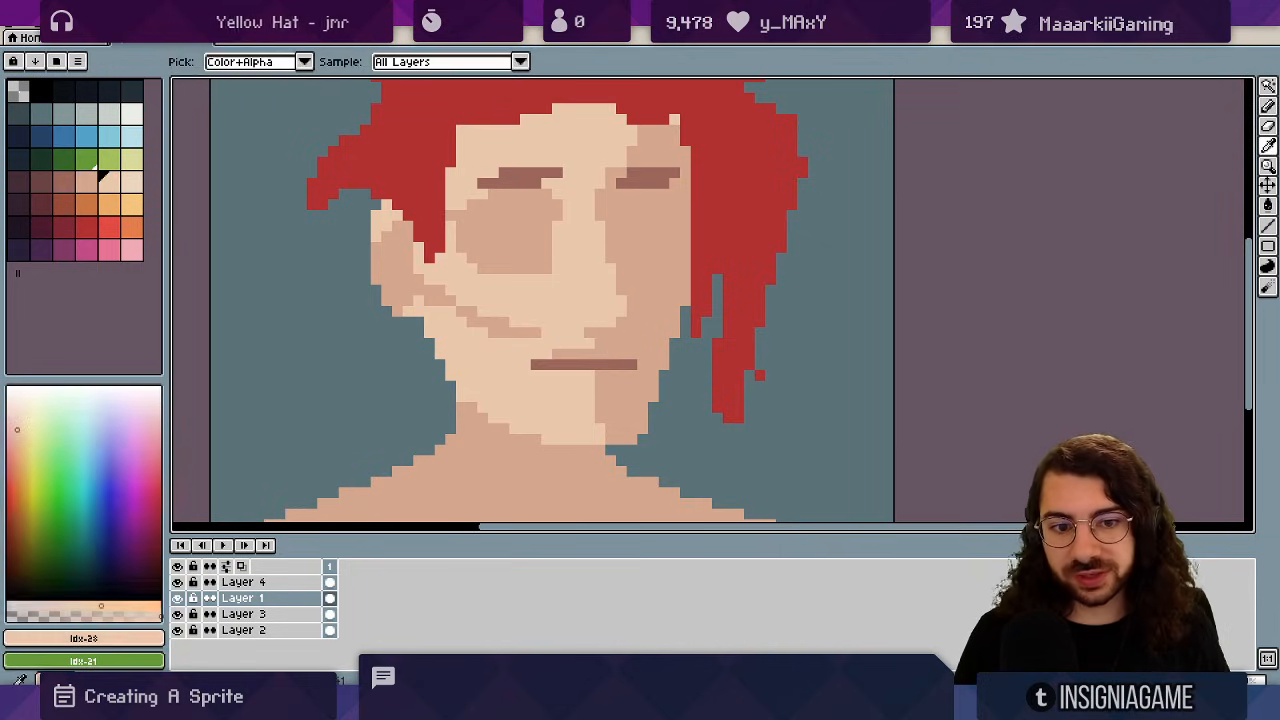
left_click_drag(558, 354, 586, 351)
left_click(604, 346, "alt")
left_click(550, 353, "alt")
left_click(536, 364)
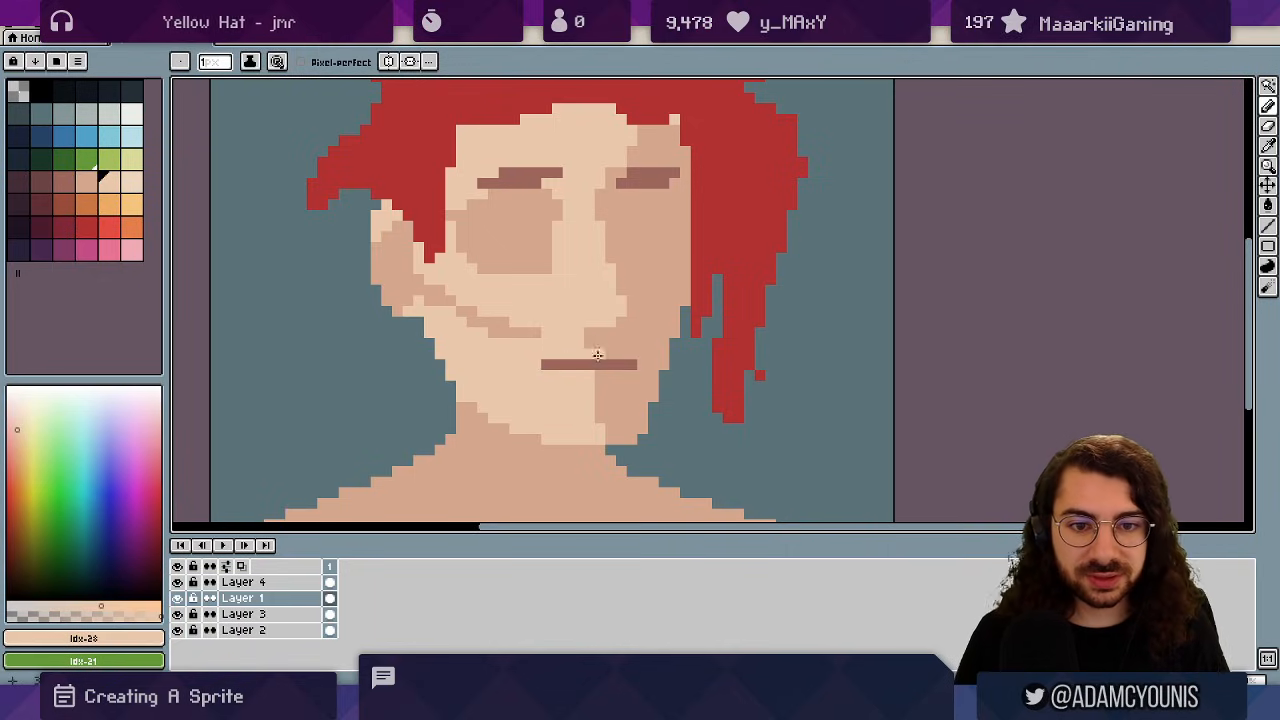
left_click(604, 349, "alt")
left_click(632, 365)
- Slim the lower ear and the jaw edge beneath it on Layer 1 with the 2 px eraser
key("z")
scroll(645, 350, "down", 3)
scroll(625, 378, "up", 2)
key("e")
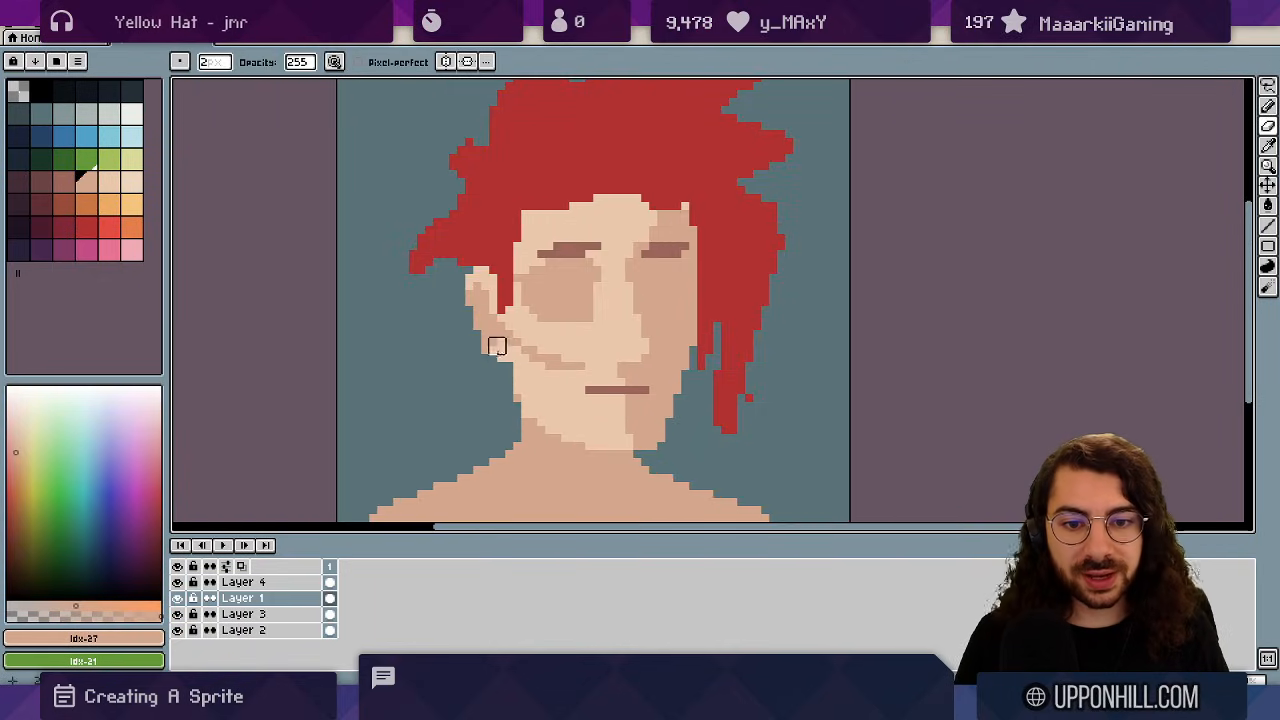
left_click(529, 354, "alt")
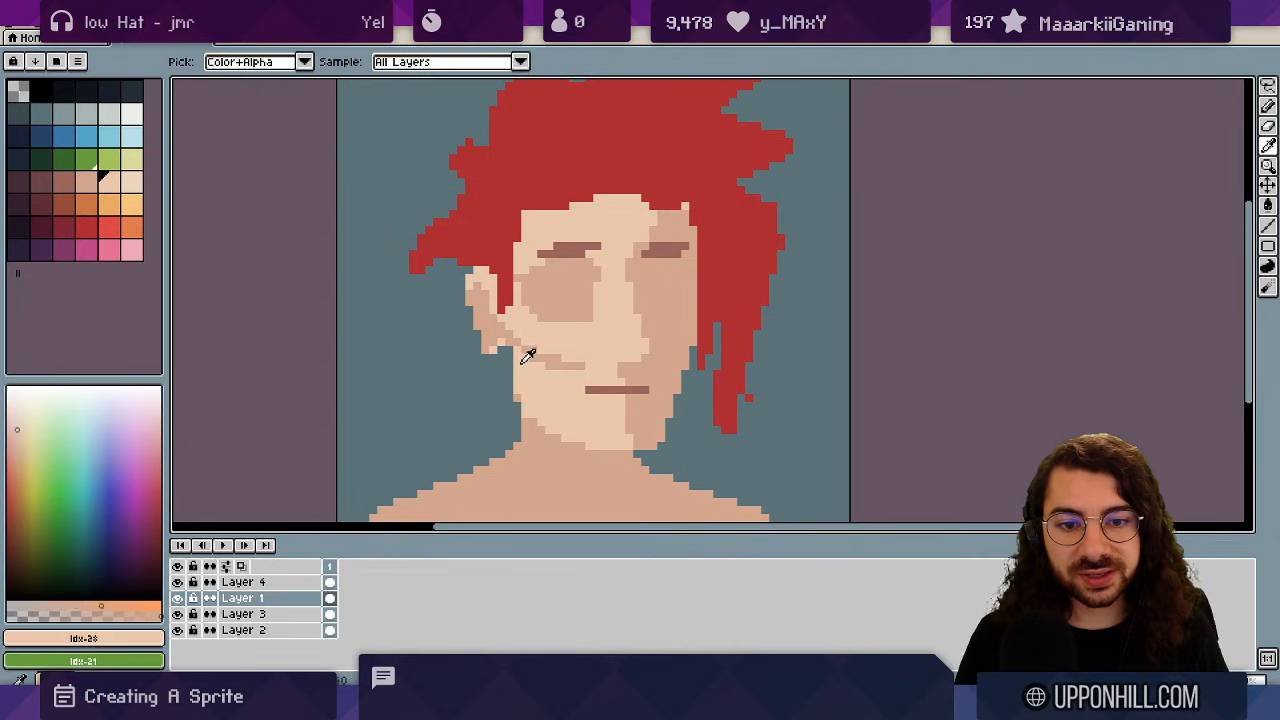
key("z")
scroll(605, 362, "down", 1)
scroll(605, 362, "up", 1)
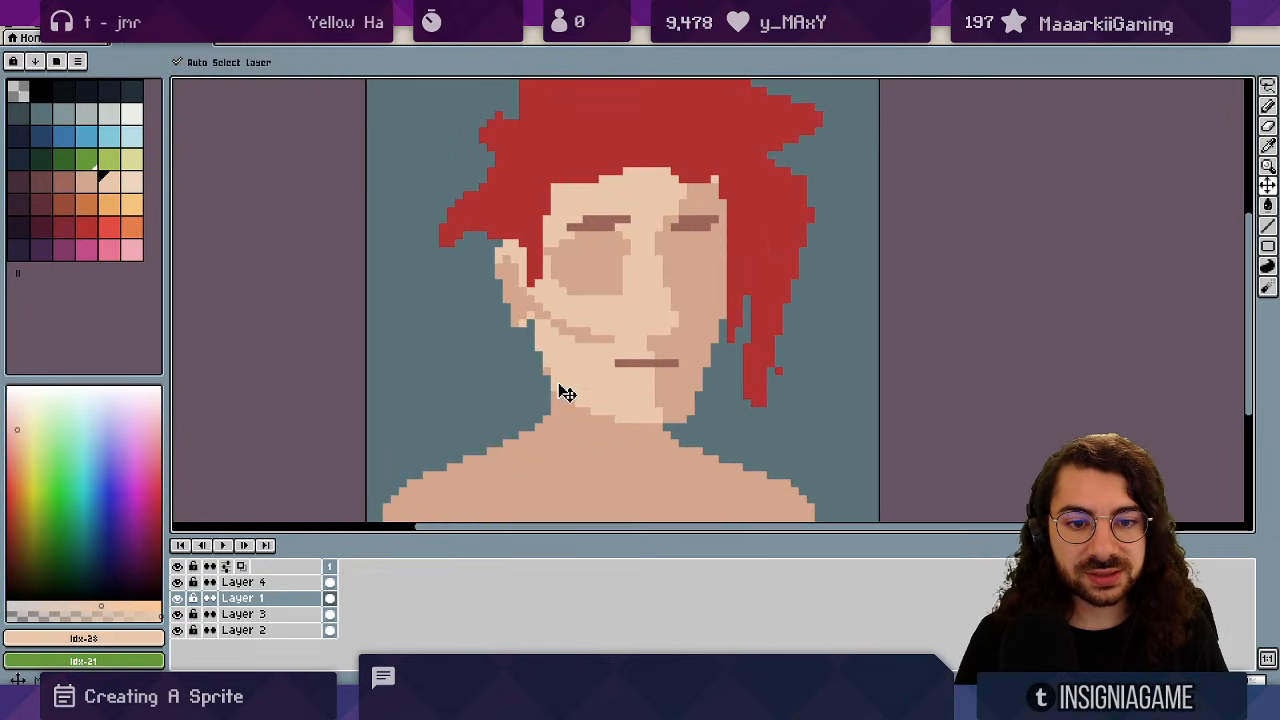
- Smooth the jaw corner and neck edge below the ear with a 1 px eraser, working on Layers 1 and 3
key("b")
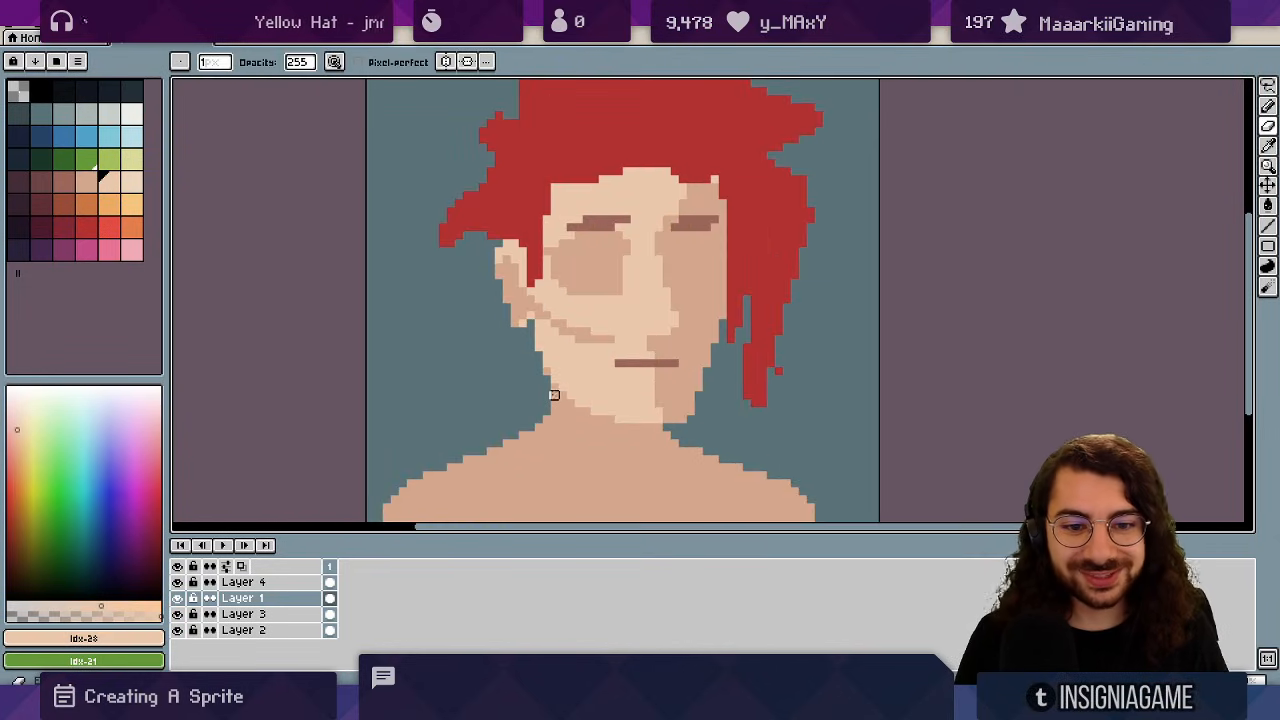
left_click(552, 383, "ctrl")
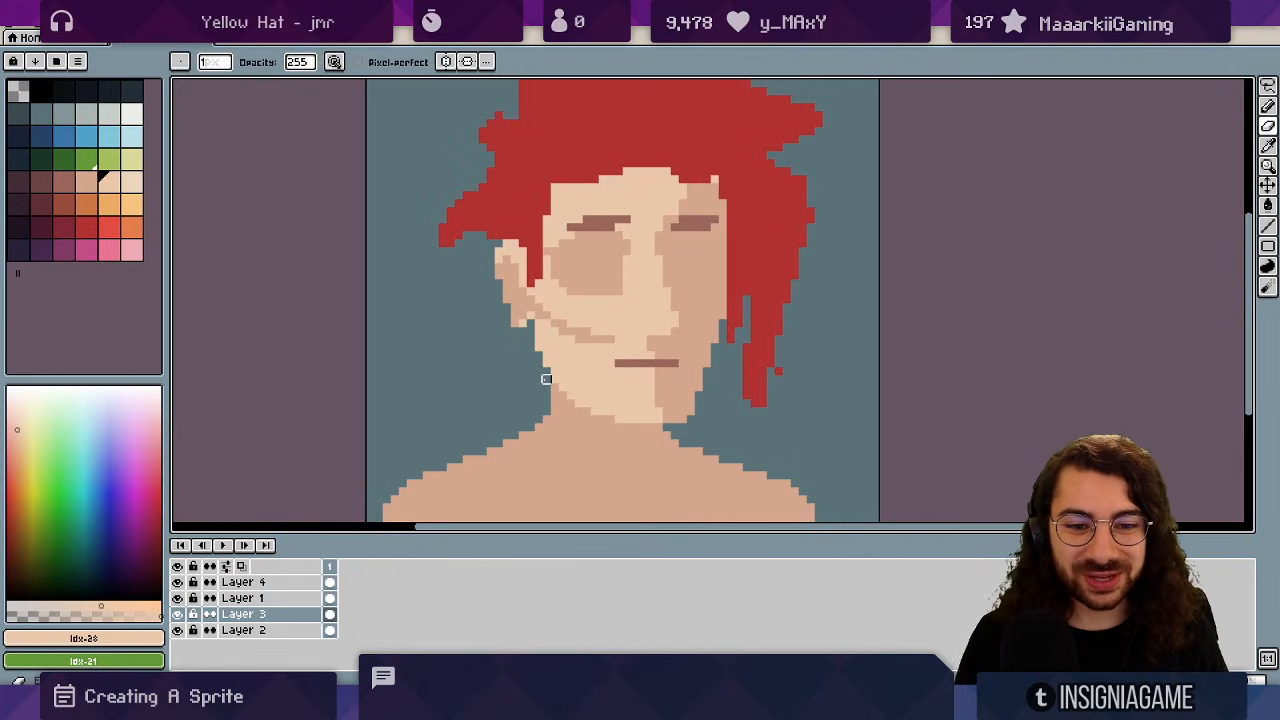
left_click(558, 374, "ctrl")
left_click(546, 368, "ctrl")
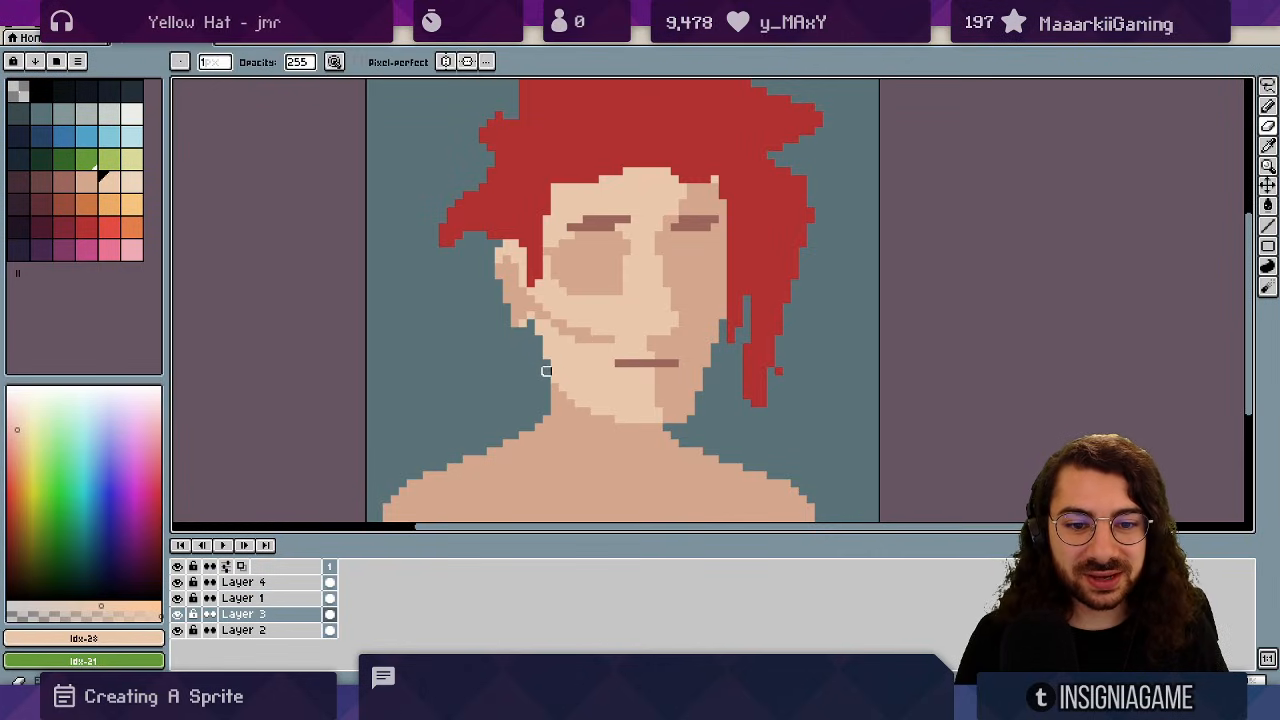
- Raise the fringe by erasing the hair's lower edge across the forehead on the hair layer with an enlarged eraser
key("z")
scroll(514, 400, "down", 3)
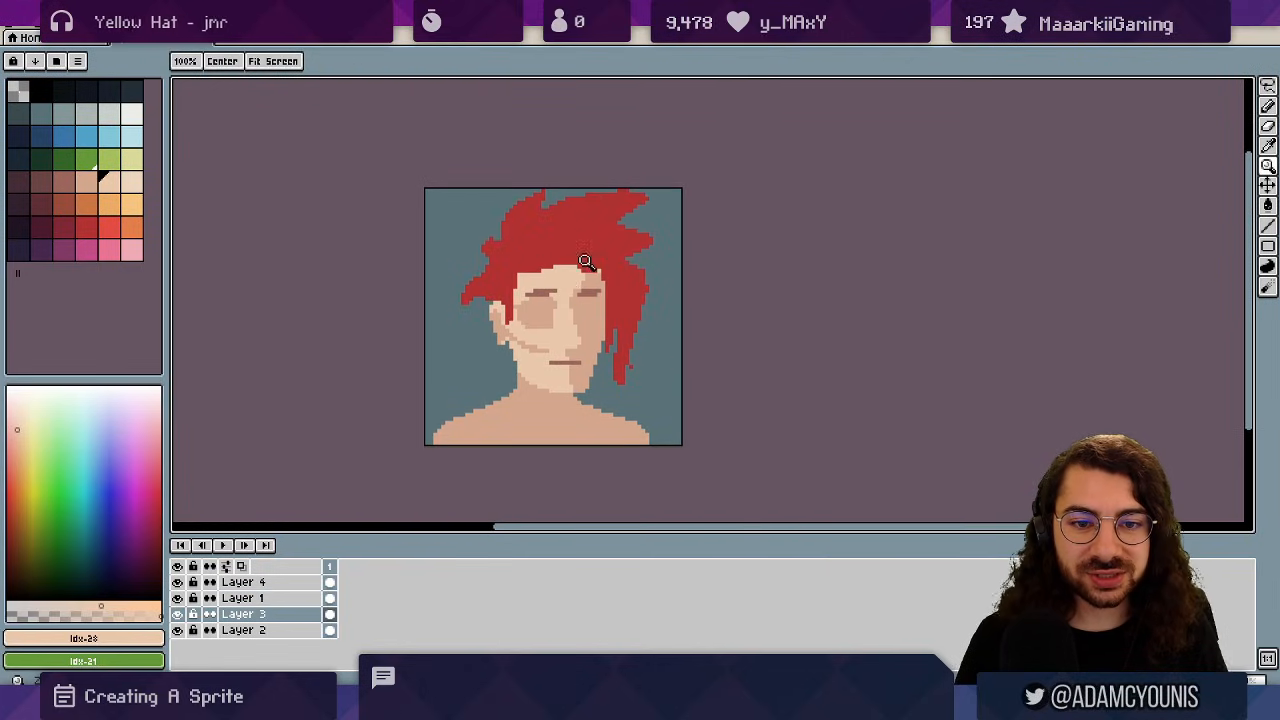
left_click_drag(529, 288, 616, 268)
left_click(554, 244, "ctrl")
key("e")
key("plus")
key("plus")
mouse_move(540, 246)
left_mouse_down()
mouse_move(640, 230)
mouse_move(683, 251)
left_mouse_up()
- Paint a shadow along the forehead under the hairline in Idx-27 on Layer 1, joining it to the far-side face shading
left_click(672, 256, "ctrl")
left_click(681, 258, "alt")
key("b")
left_click_drag(502, 251, 587, 218)
left_click_drag(674, 240, 617, 227)
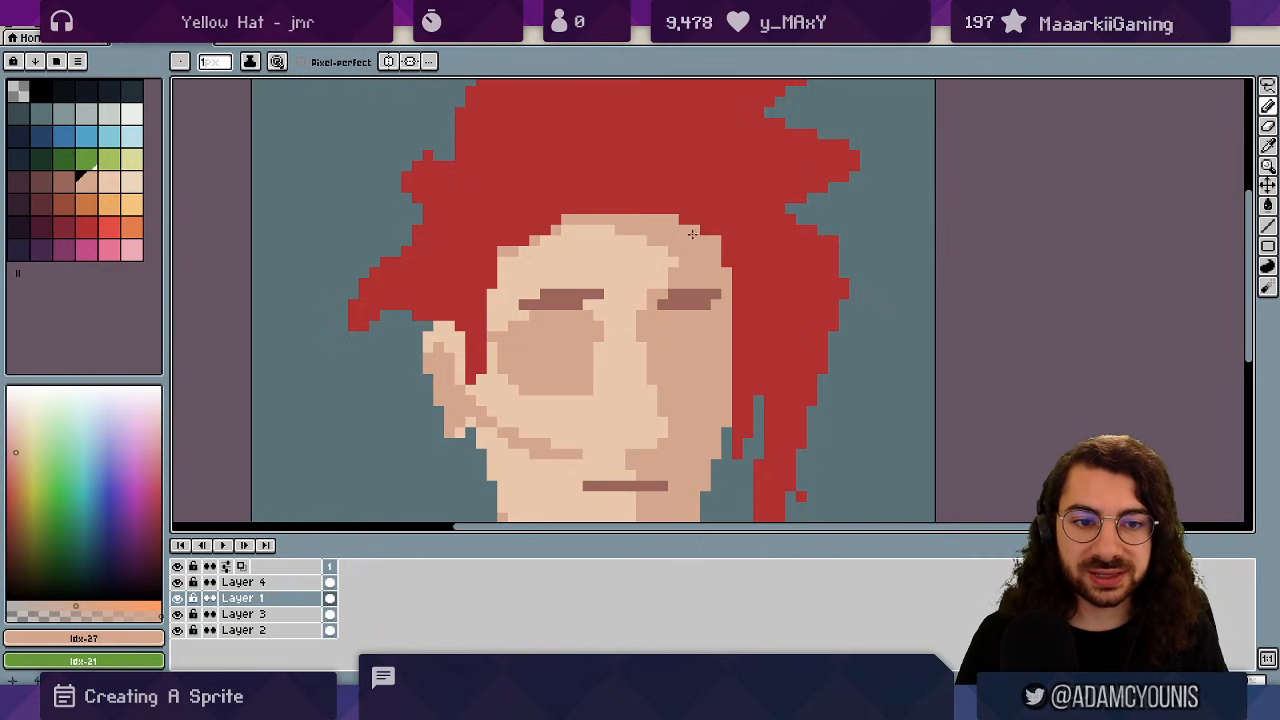
scroll(690, 245, "down", 5)
left_click_drag(690, 245, 612, 270)
key("z")
scroll(613, 271, "up", 2)
scroll(615, 271, "up", 1)
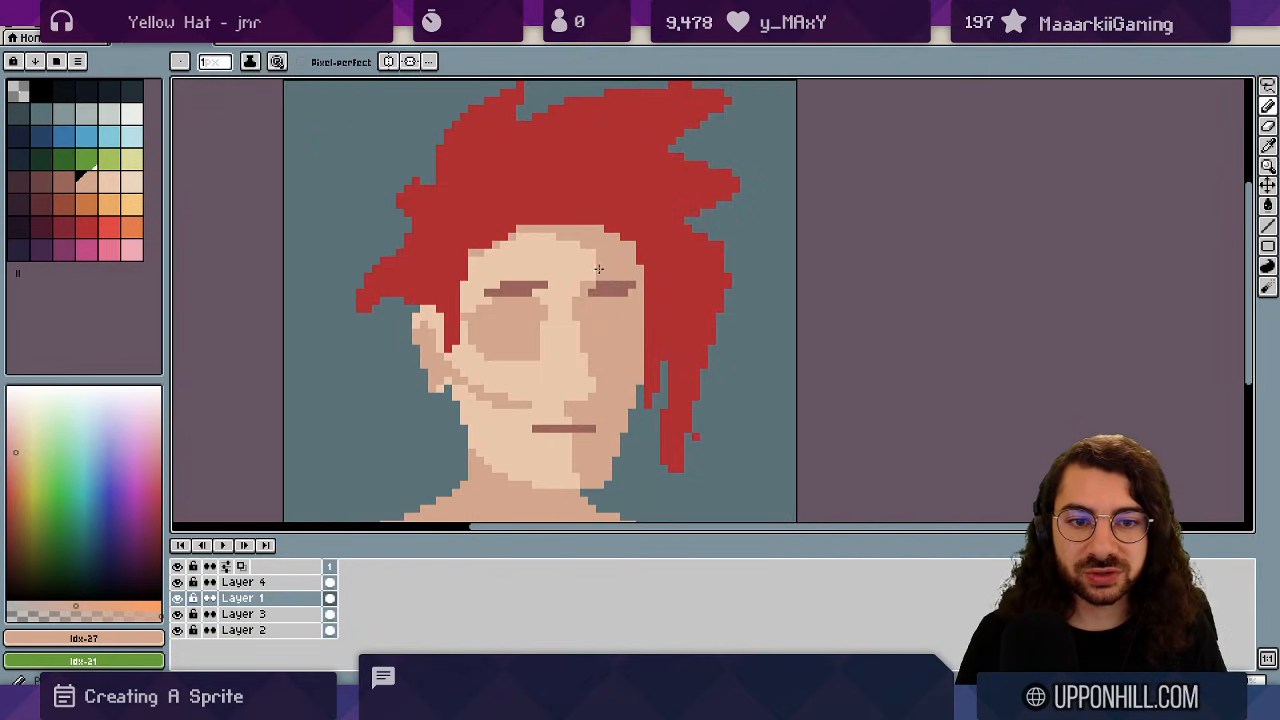
key("z")
scroll(586, 322, "up", 3)
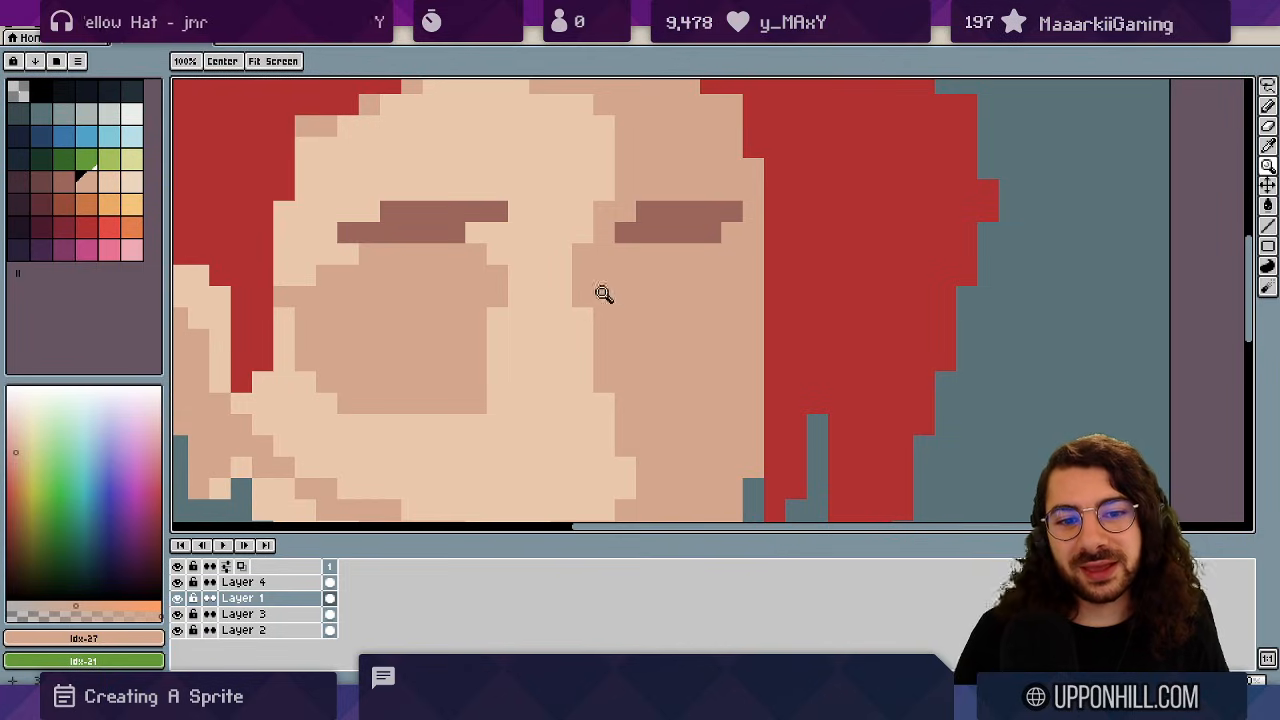
key("i")
key("z")
scroll(548, 290, "down", 3)
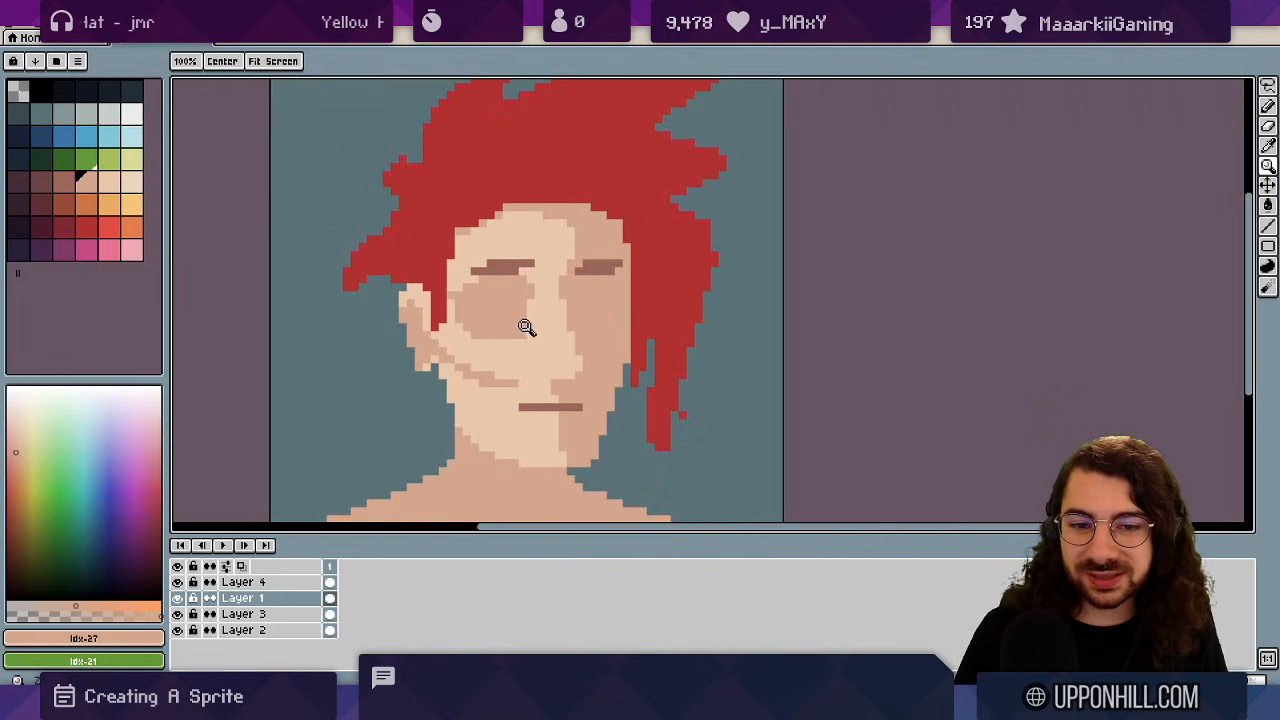
scroll(517, 320, "up", 1)
key("i")
key("z")
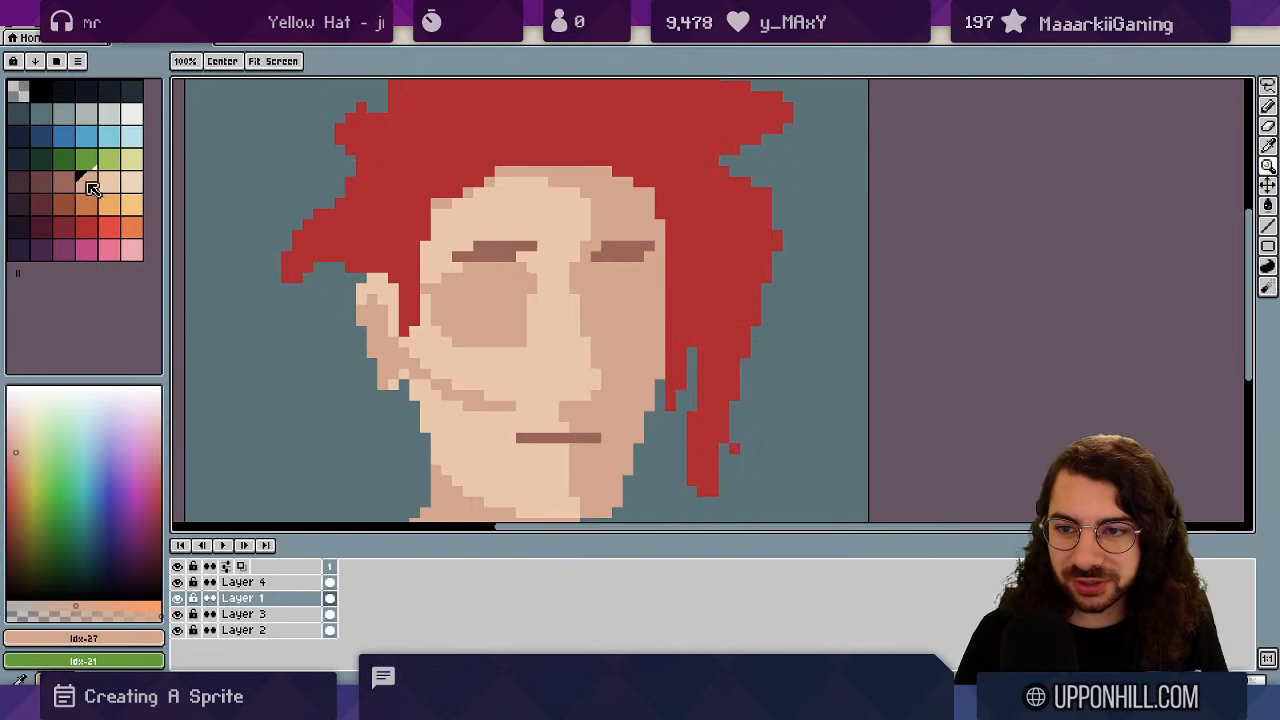
- Round off the near-side eye-socket shadow on Layer 1 using the skin tones Idx-28 and Idx-27
key("b")
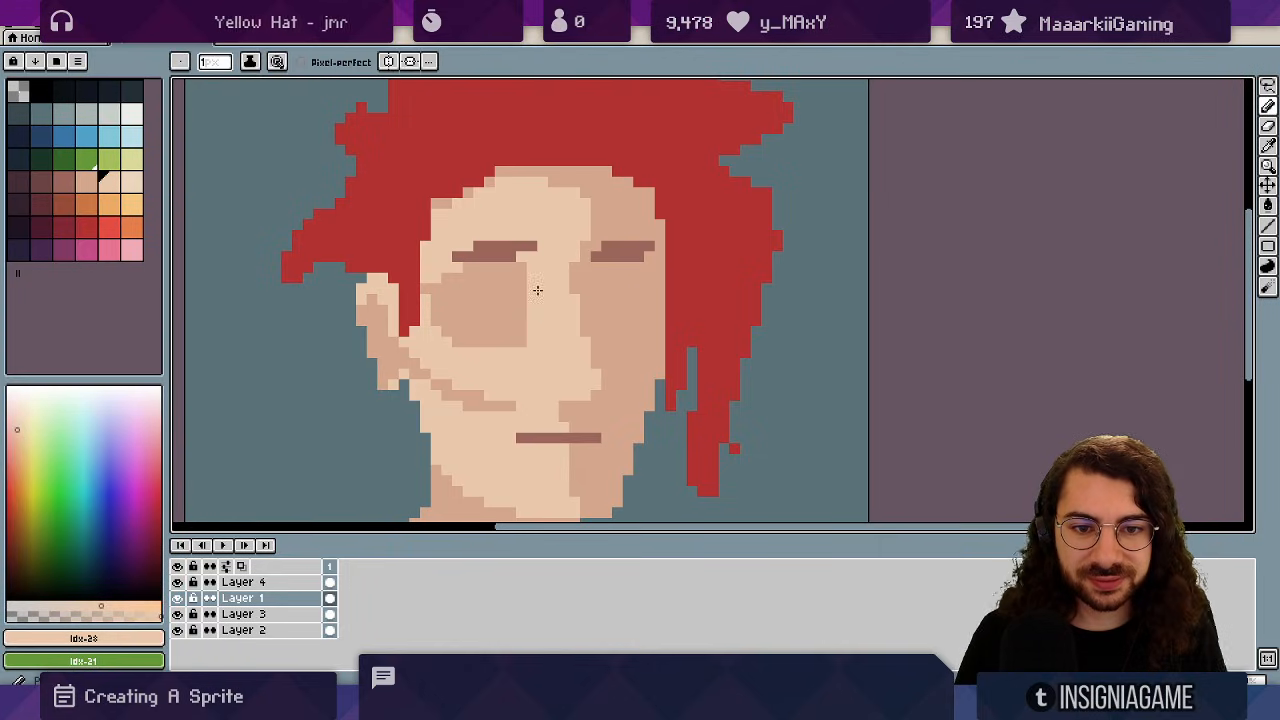
left_click(532, 259, "alt")
left_click(522, 267)
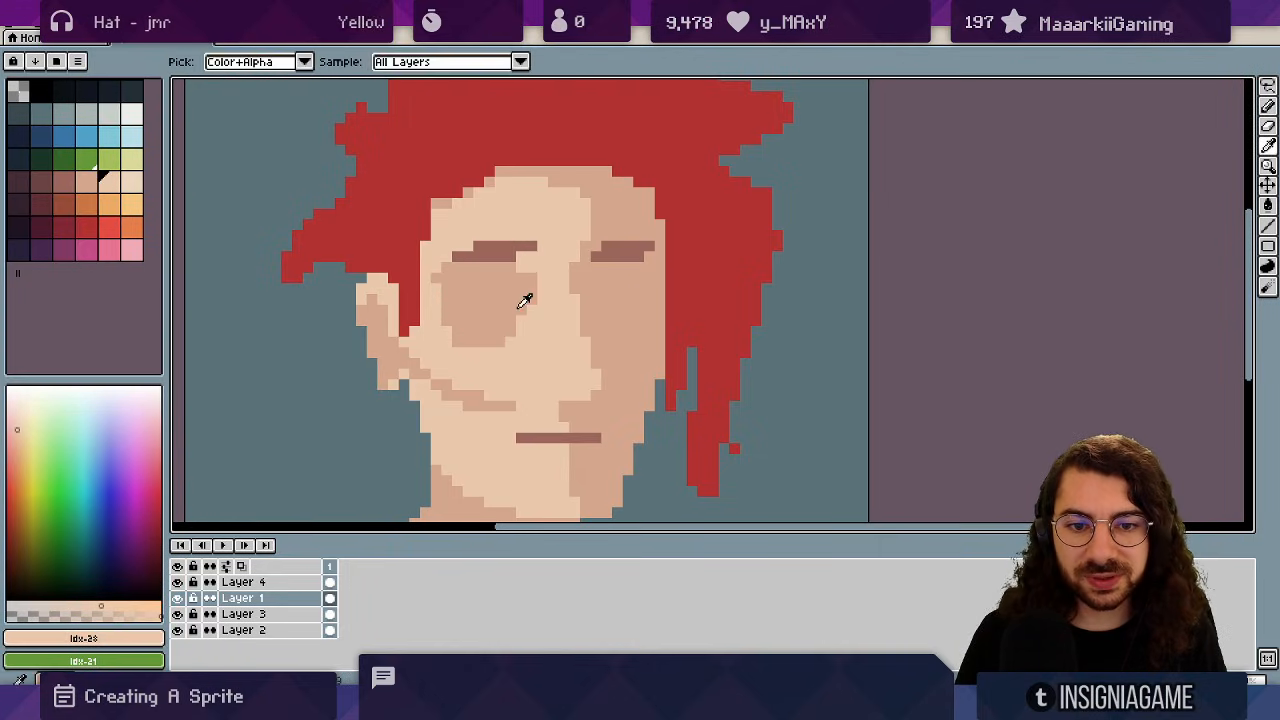
left_click(516, 307, "alt")
left_click_drag(522, 331, 524, 312)
- Paint over the cheekbone shadow line below the near-side eye with Idx-28 and a 3 px brush on Layer 1
left_click(502, 248, "alt")
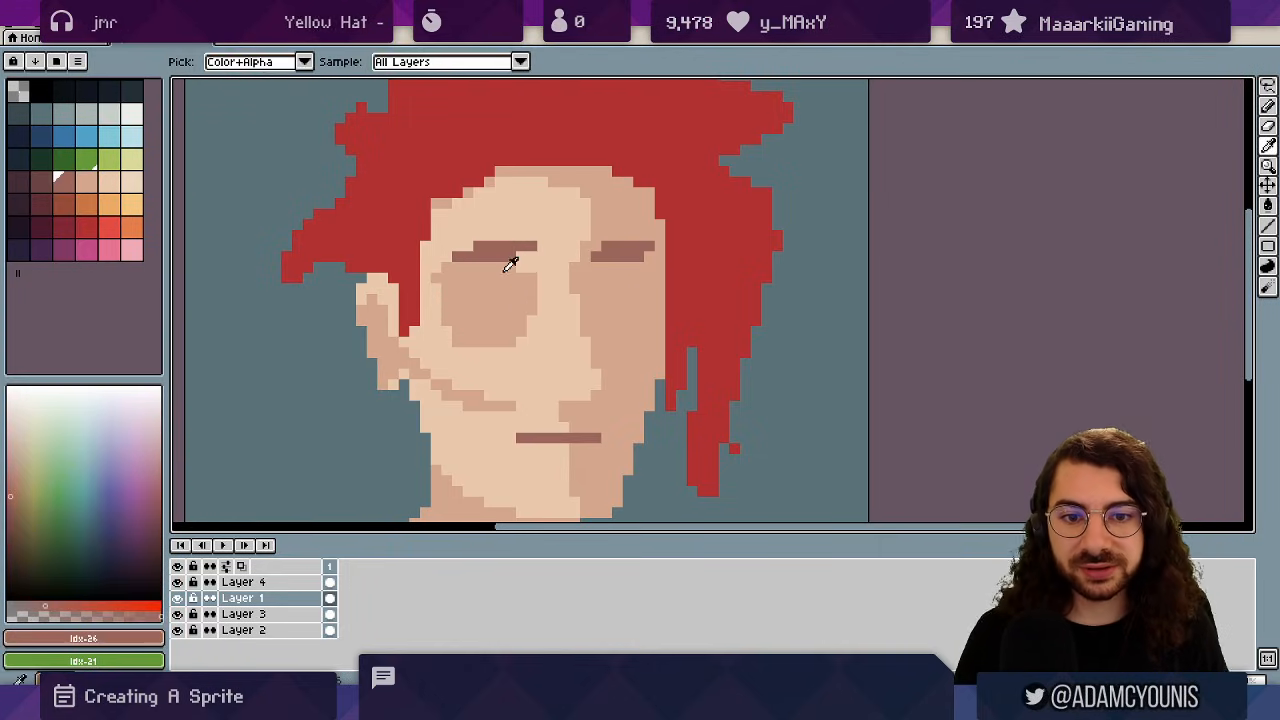
left_click(497, 381, "alt")
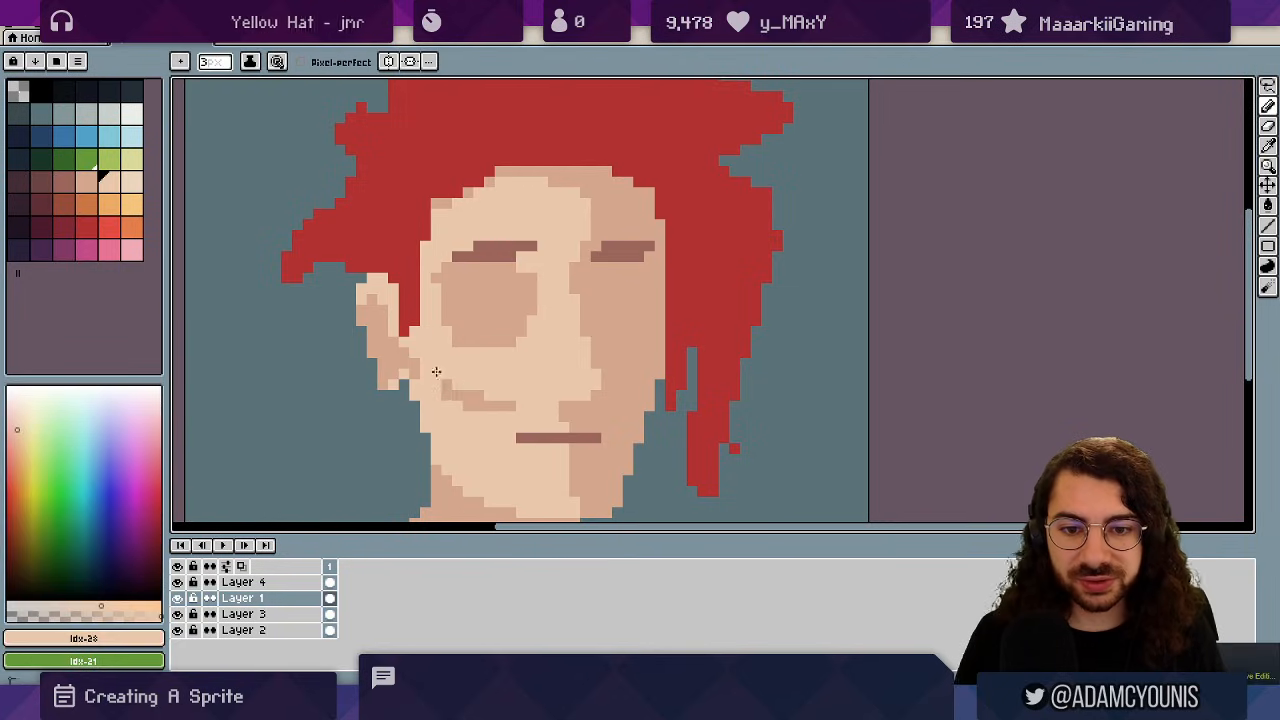
mouse_move(436, 371)
left_mouse_down()
mouse_move(494, 398)
mouse_move(518, 331)
left_mouse_up()
key("z")
scroll(552, 354, "down", 2)
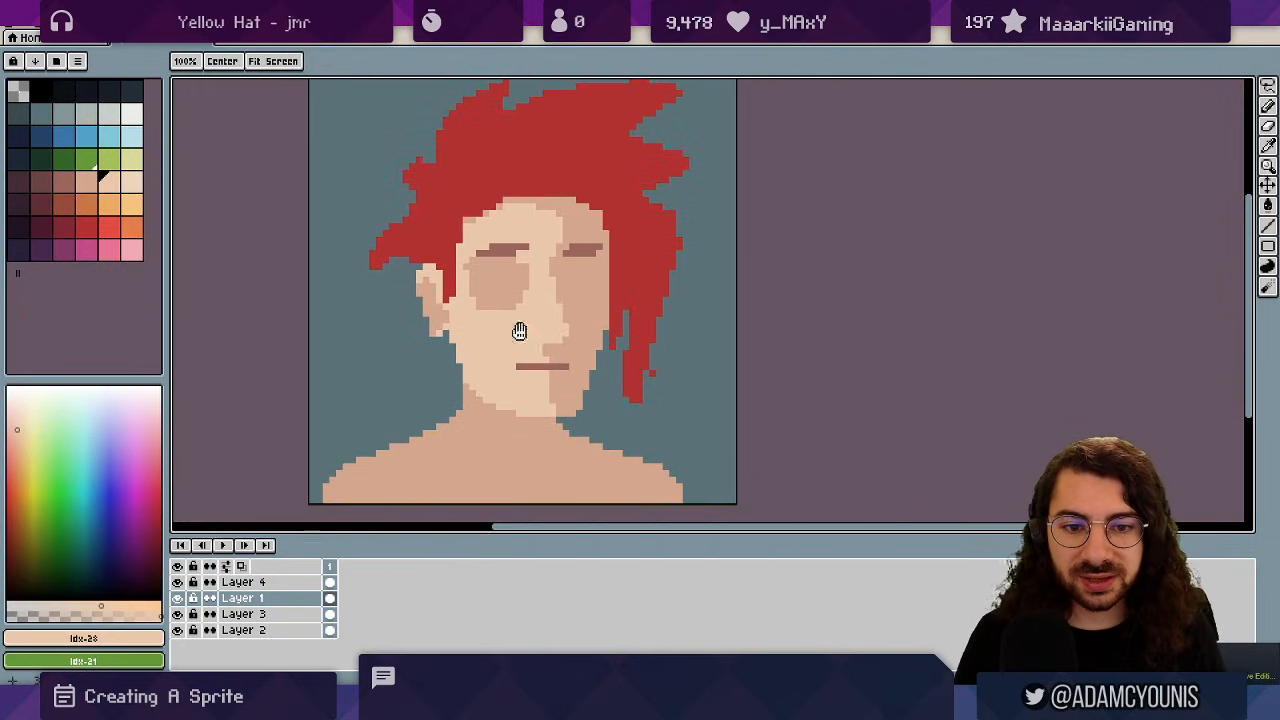
scroll(537, 331, "up", 1)
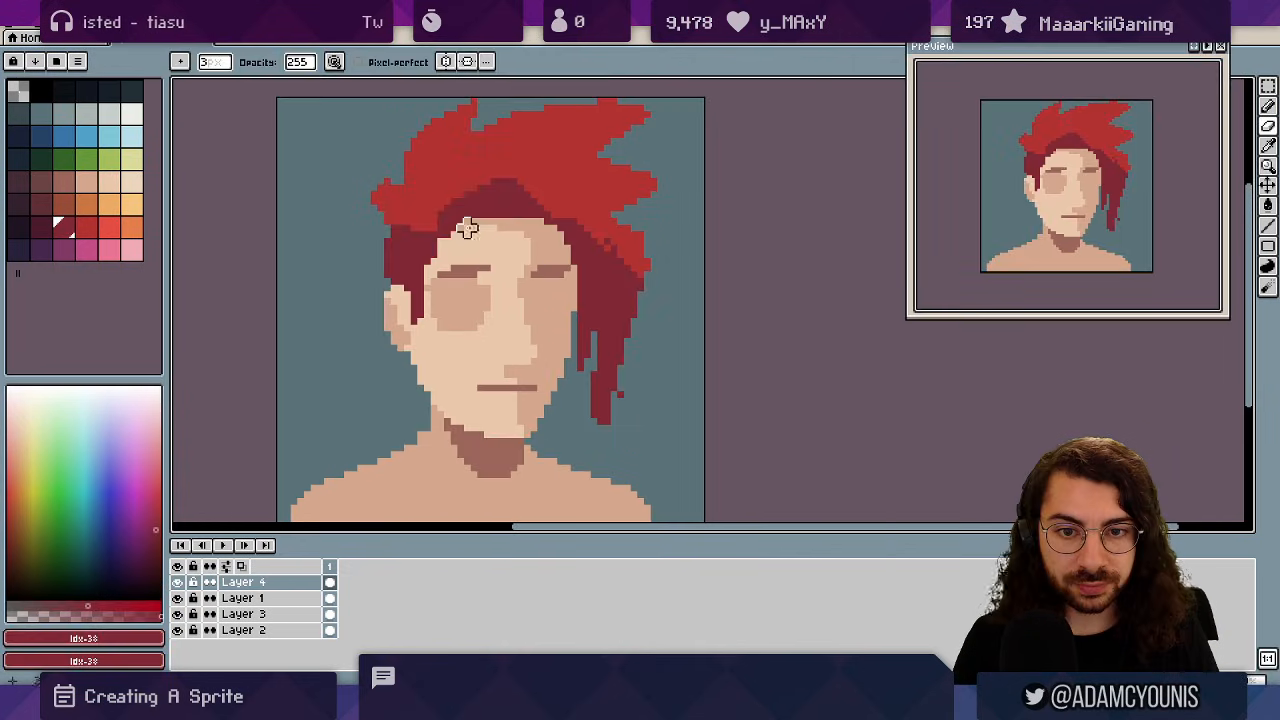
- Trim the hair shadow beside the forehead on Layer 4 and fill the far-side temple edge in Idx-27 on Layer 1
key("e")
mouse_move(562, 234)
left_mouse_down()
mouse_move(553, 255)
mouse_move(474, 289)
mouse_move(605, 236)
mouse_move(623, 206)
left_mouse_up()
left_click(550, 246, "ctrl")
left_click(550, 246, "alt")
key("b")
key("z")
key("b")
left_click(591, 219, "ctrl")
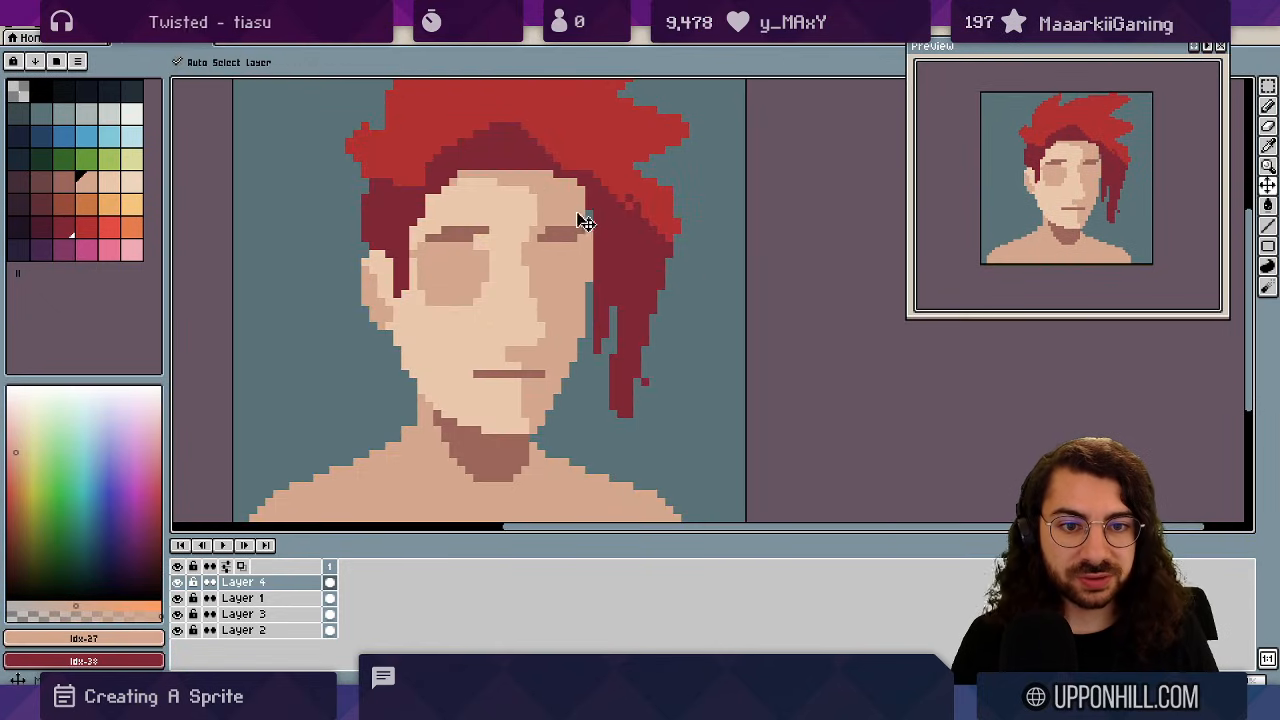
left_click(584, 215, "ctrl")
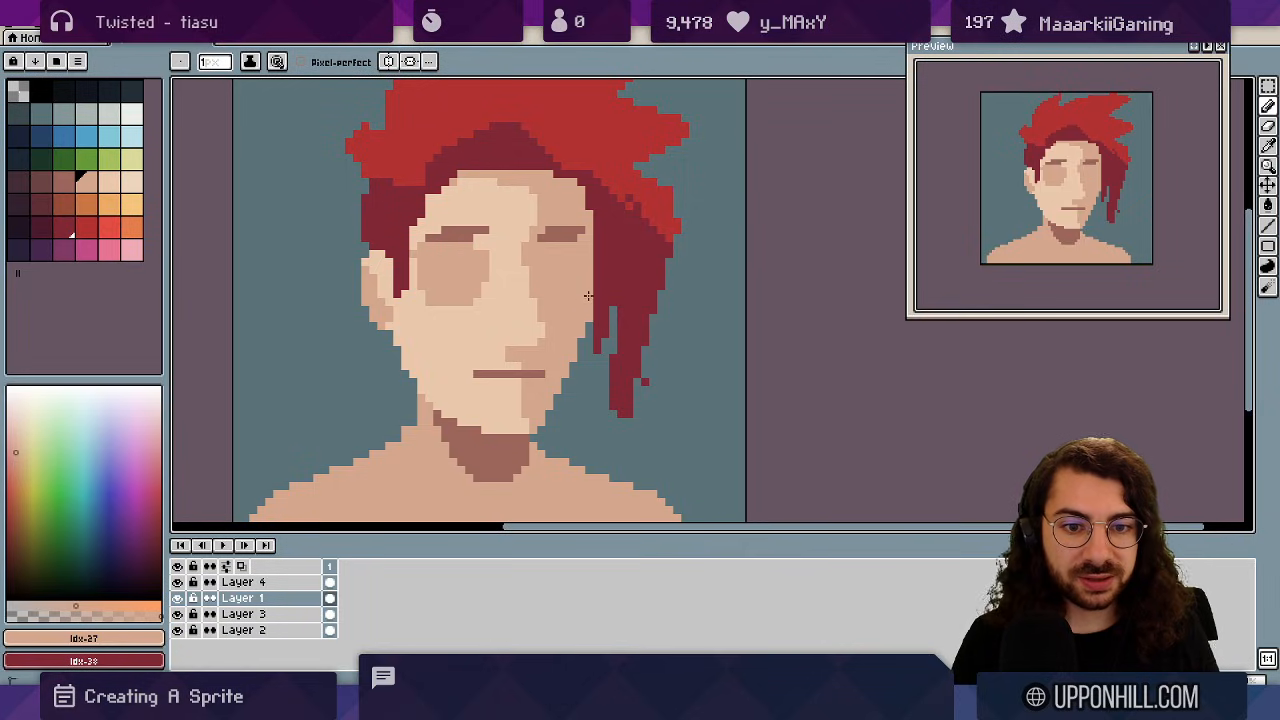
- Examine the whole portrait's face, hair and shoulder proportions at reduced size
scroll(585, 296, "down", 4)
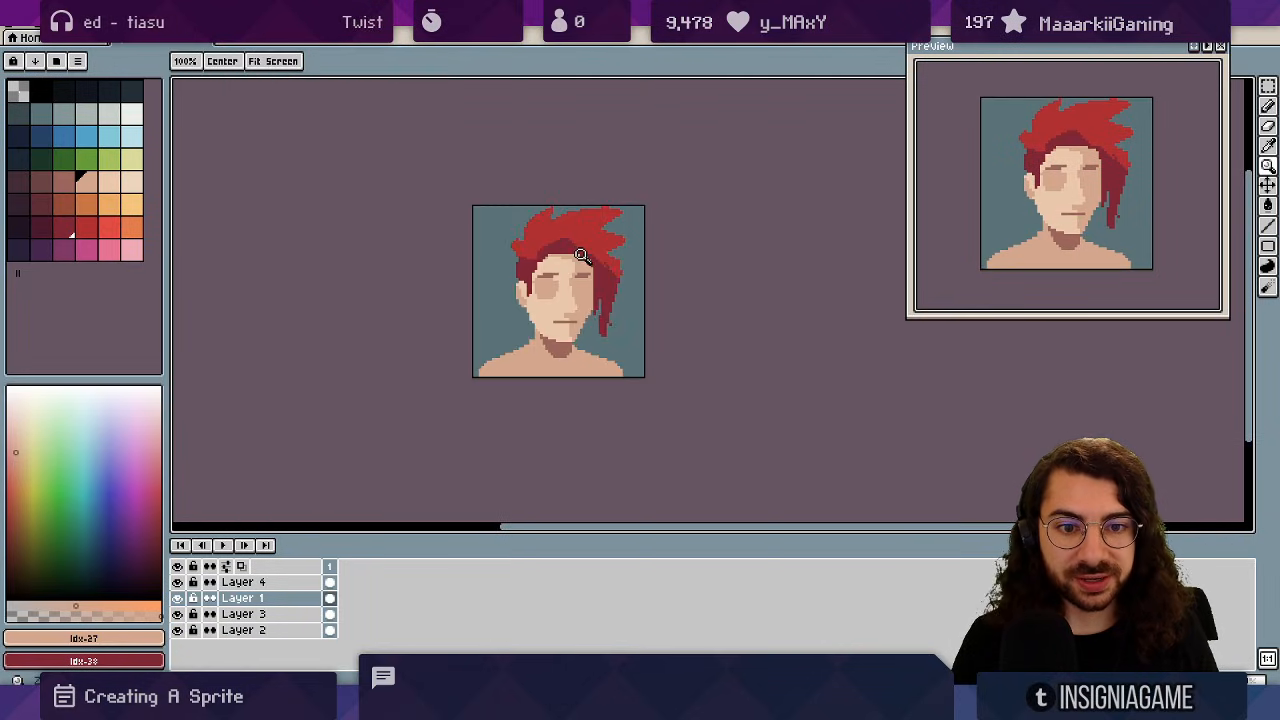
scroll(590, 300, "up", 1)
key("i")
key("b")
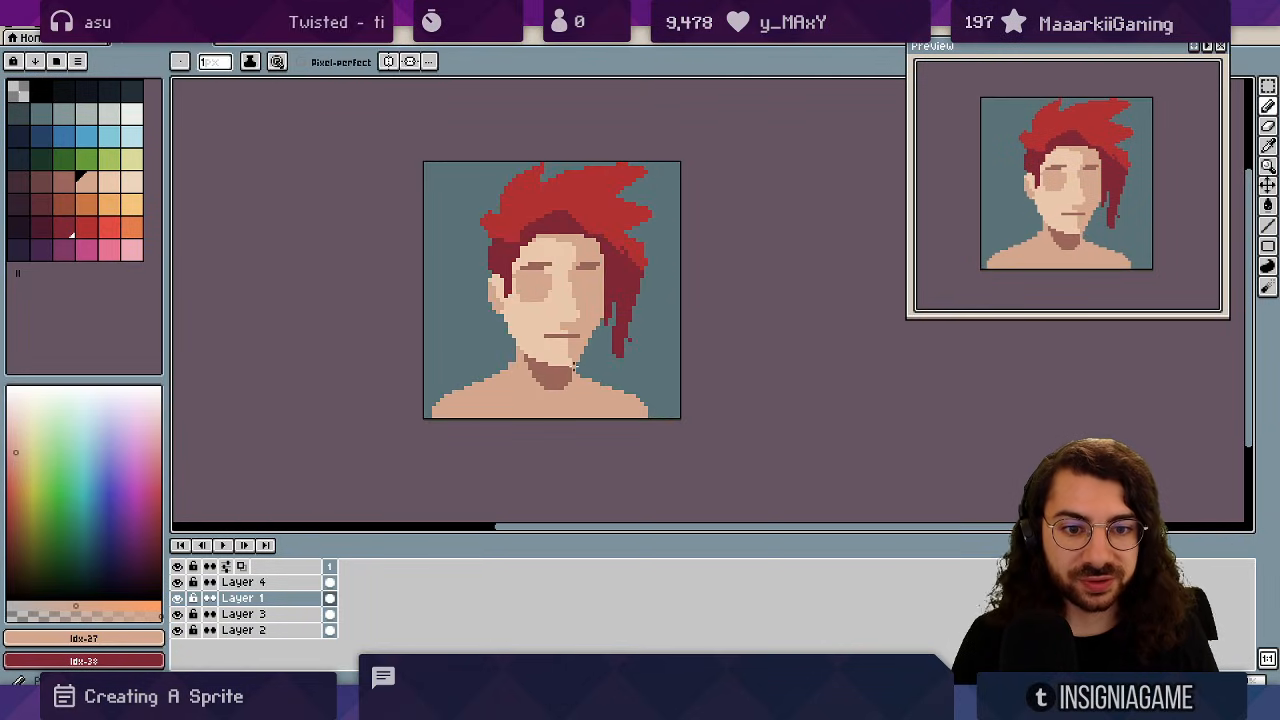
key("z")
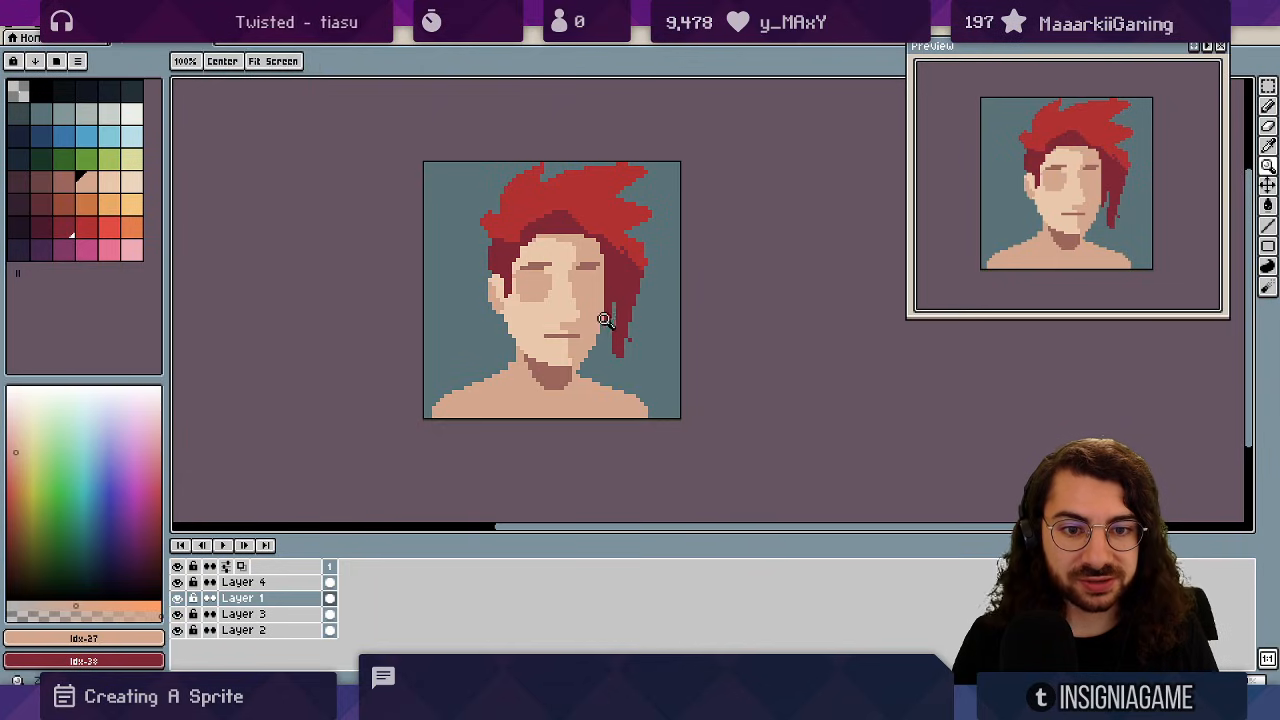
scroll(622, 248, "down", 2)
scroll(617, 260, "up", 2)
key("e")
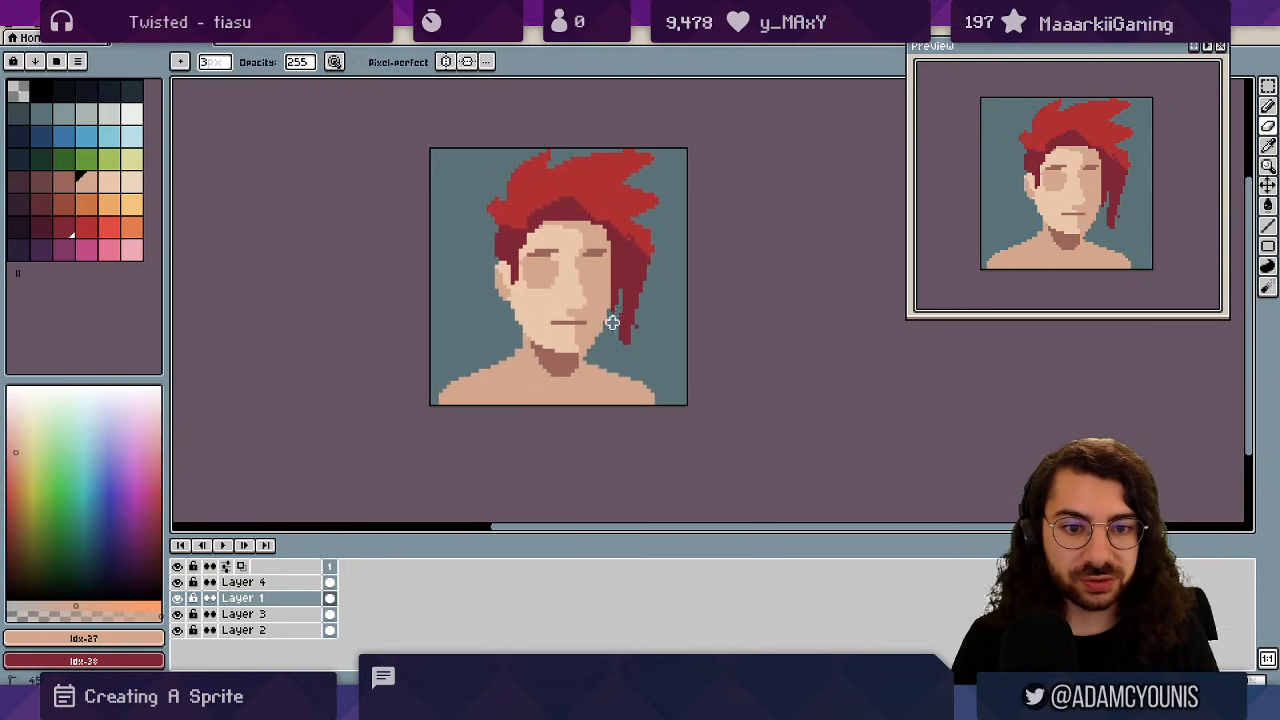
- Trim the side hair's outer edge above the near-side ear on Layer 4 and tidy the top of the ear on Layer 1
scroll(514, 309, "up", 2)
key("q")
key("b")
left_click(494, 238, "alt")
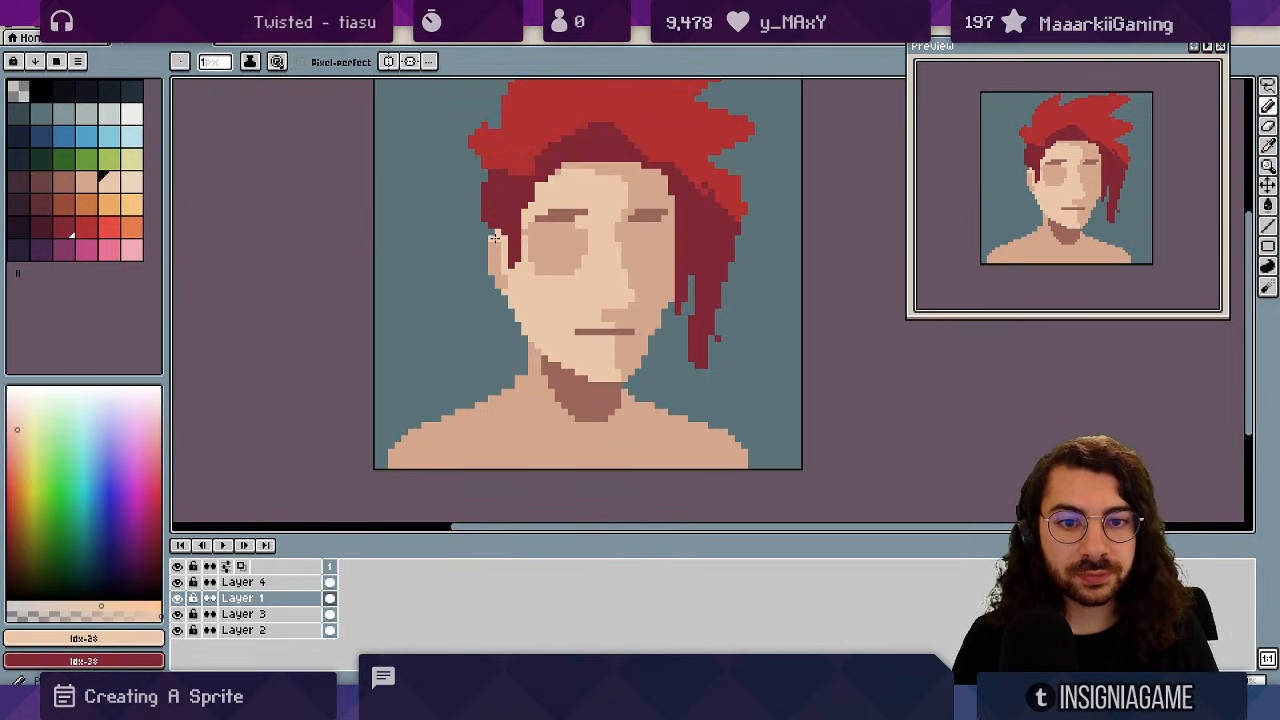
left_click(499, 236, "ctrl")
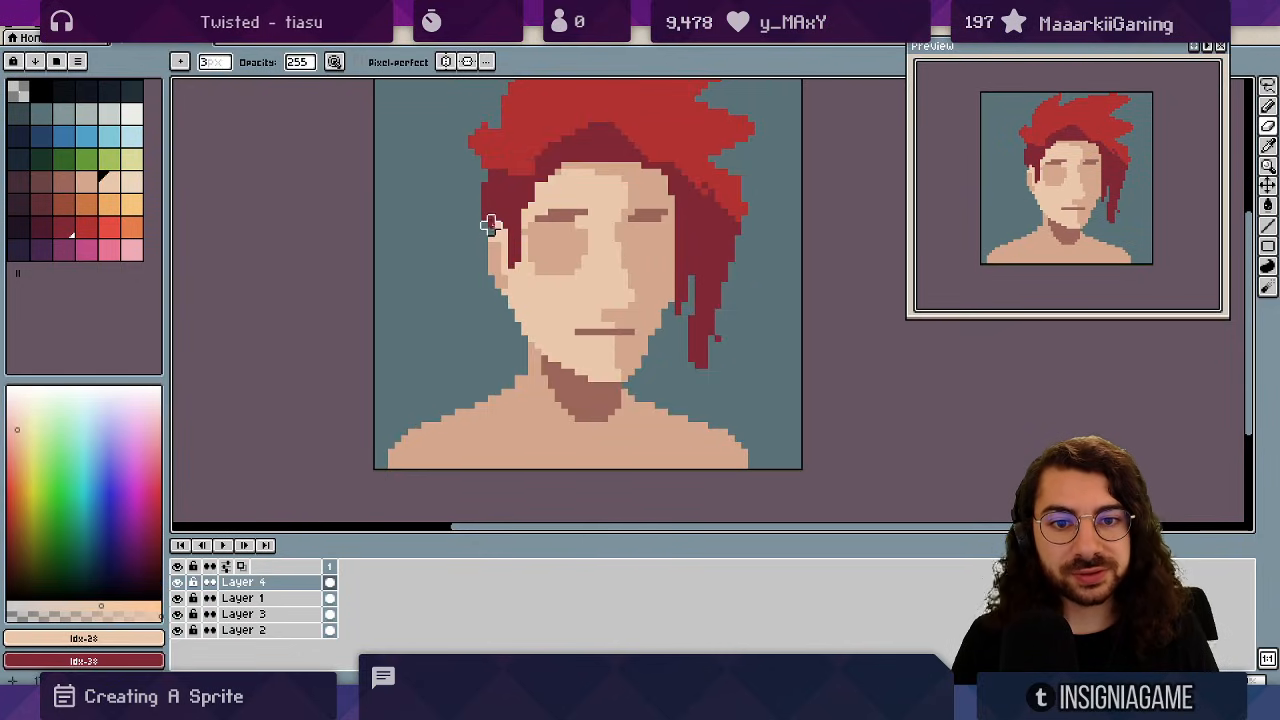
scroll(495, 202, "up", 2)
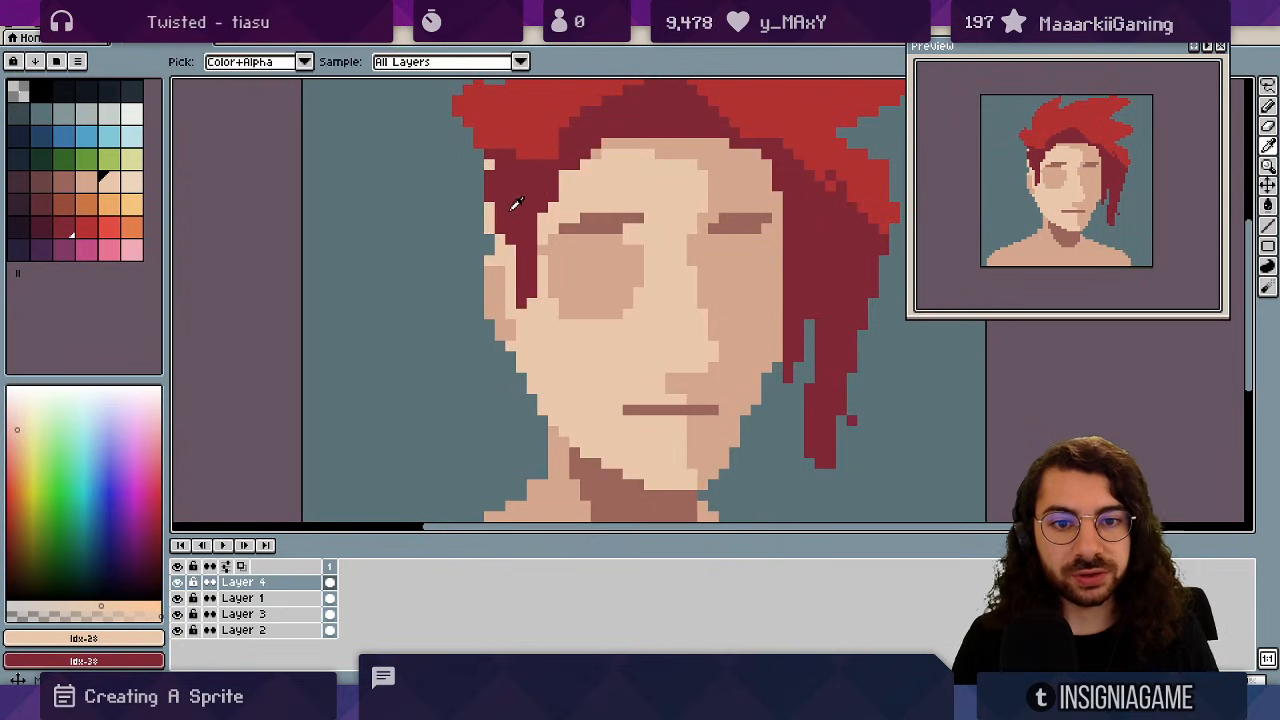
left_click(489, 200, "alt")
key("e")
key("b")
left_click(499, 245, "ctrl")
left_click(499, 245, "alt")
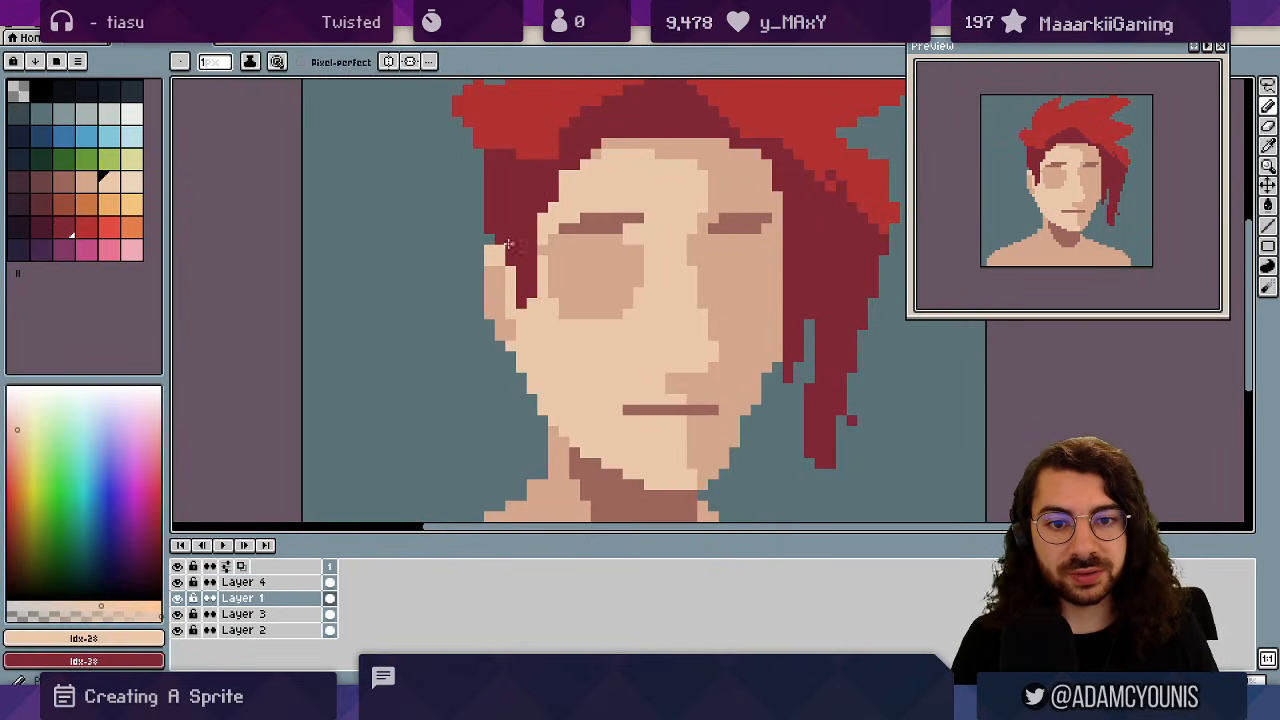
- Shade the near-side jaw edge from the ear down to the chin in Idx-27 on Layer 1
scroll(530, 227, "down", 3)
left_click_drag(489, 246, 443, 263)
key("z")
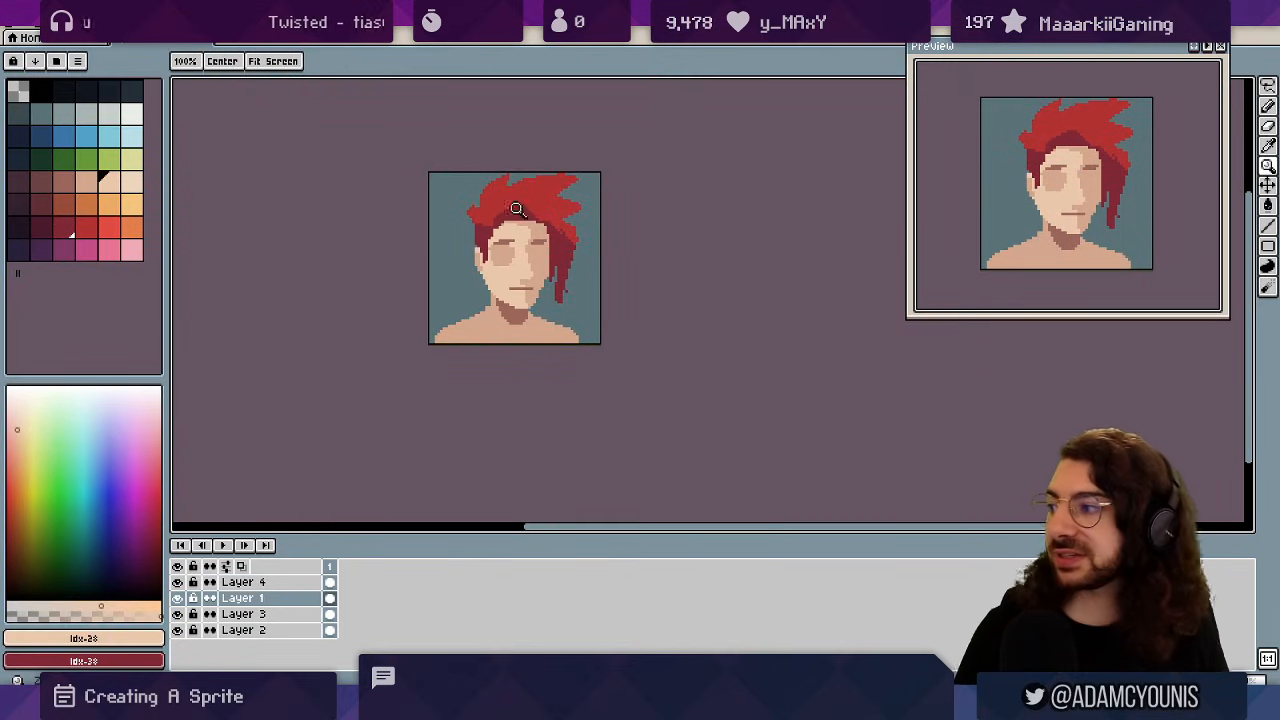
scroll(540, 248, "up", 3)
key("b")
left_click(428, 458, "alt")
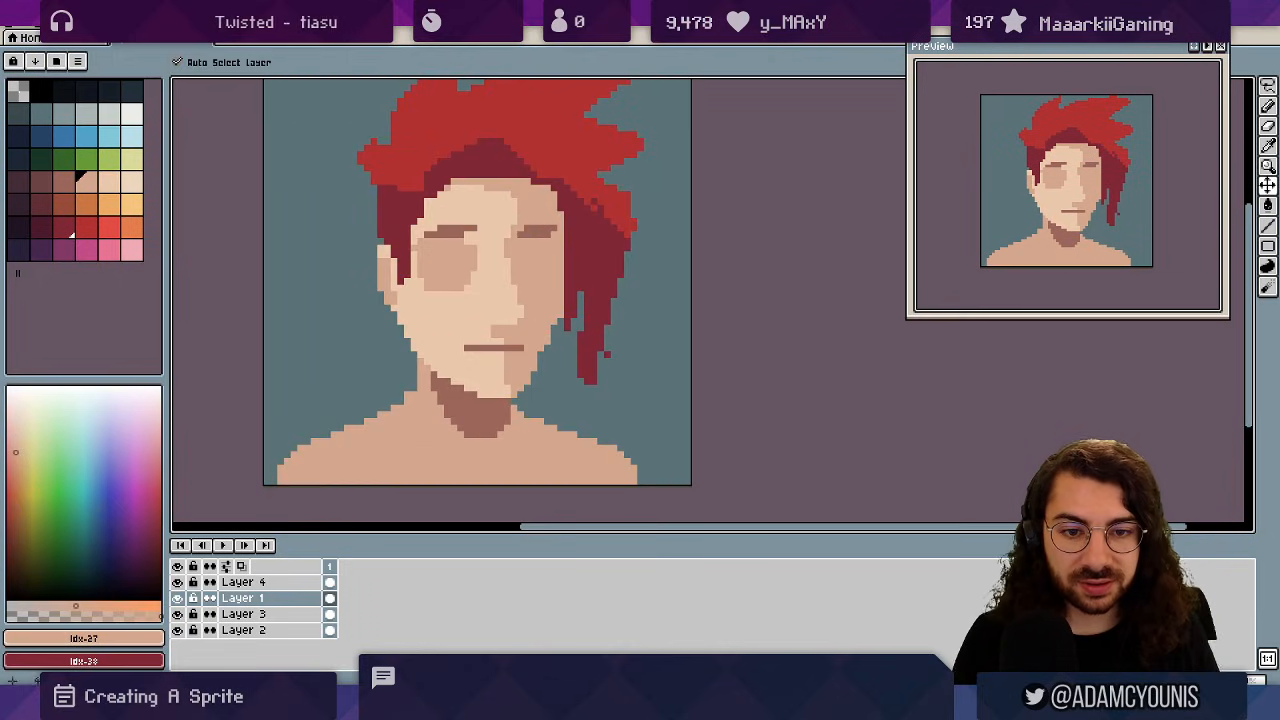
scroll(426, 461, "up", 3)
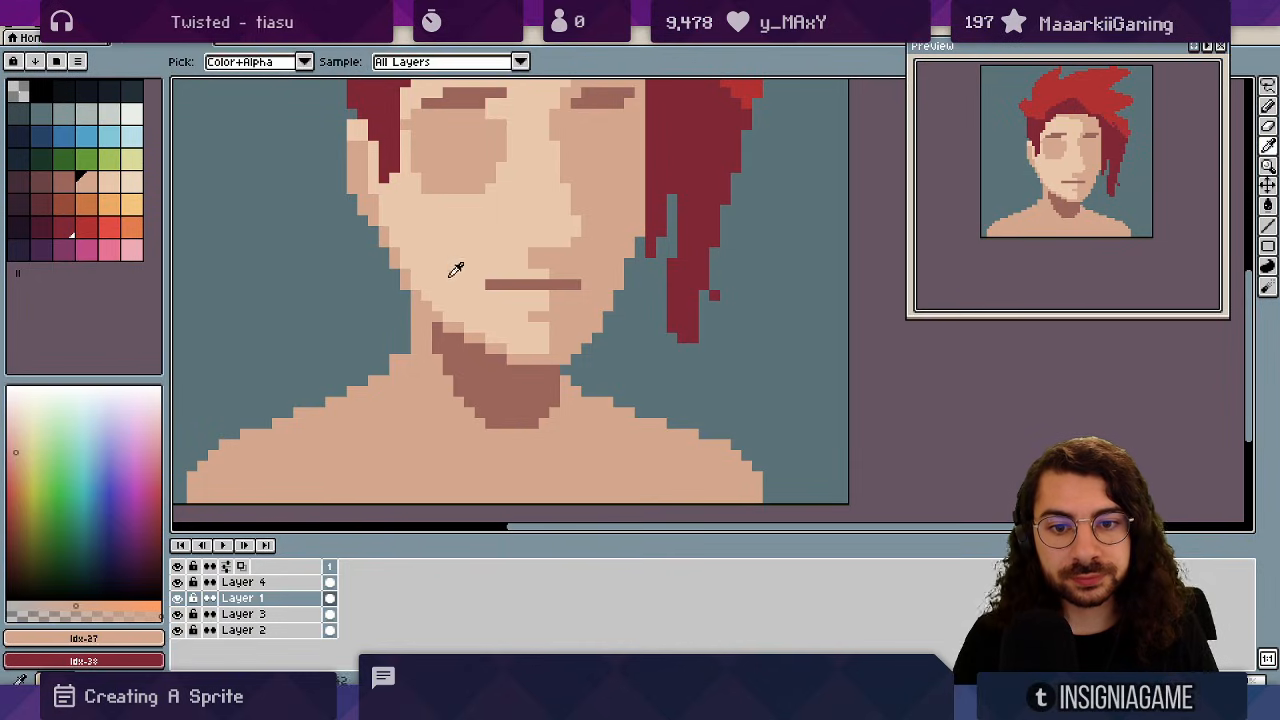
- Broaden and slope the shoulders into the neck on Layer 3, and make the hair on Layer 4 visible again
left_click(449, 331, "alt")
left_click(440, 345, "ctrl")
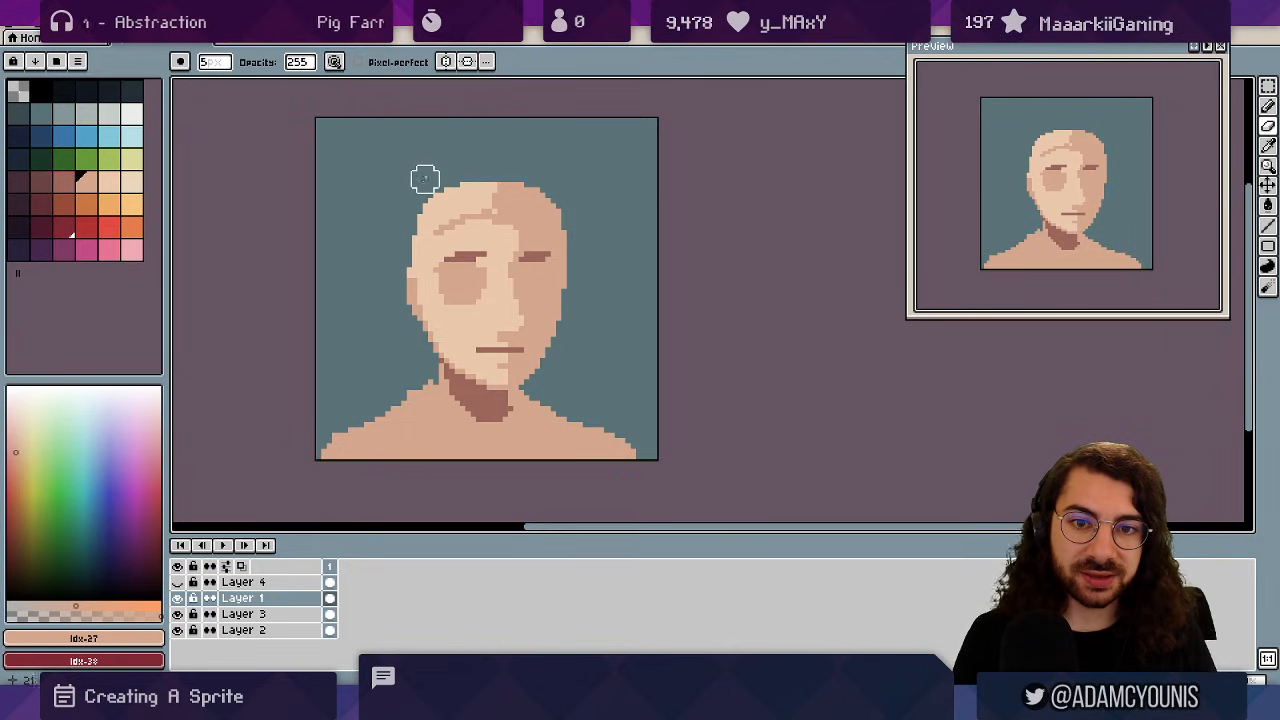
scroll(424, 184, "down", 5)
scroll(510, 155, "up", 6)
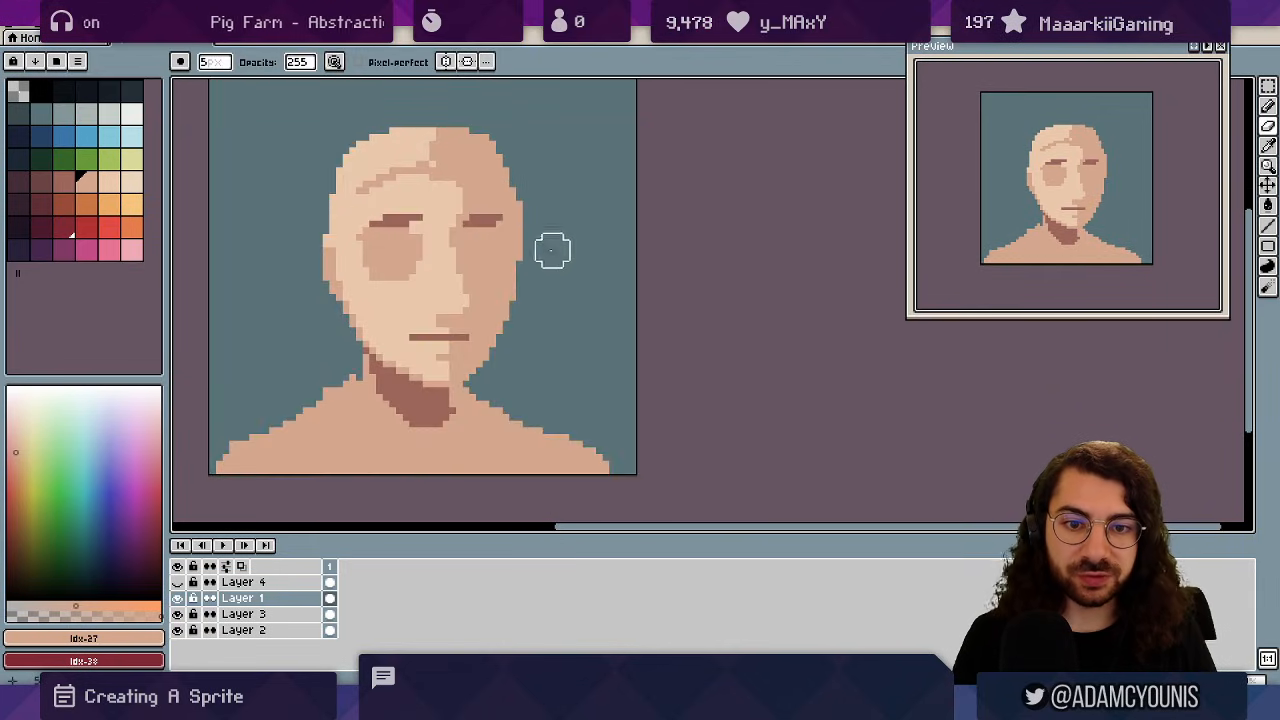
scroll(532, 237, "down", 2)
left_click(177, 581)
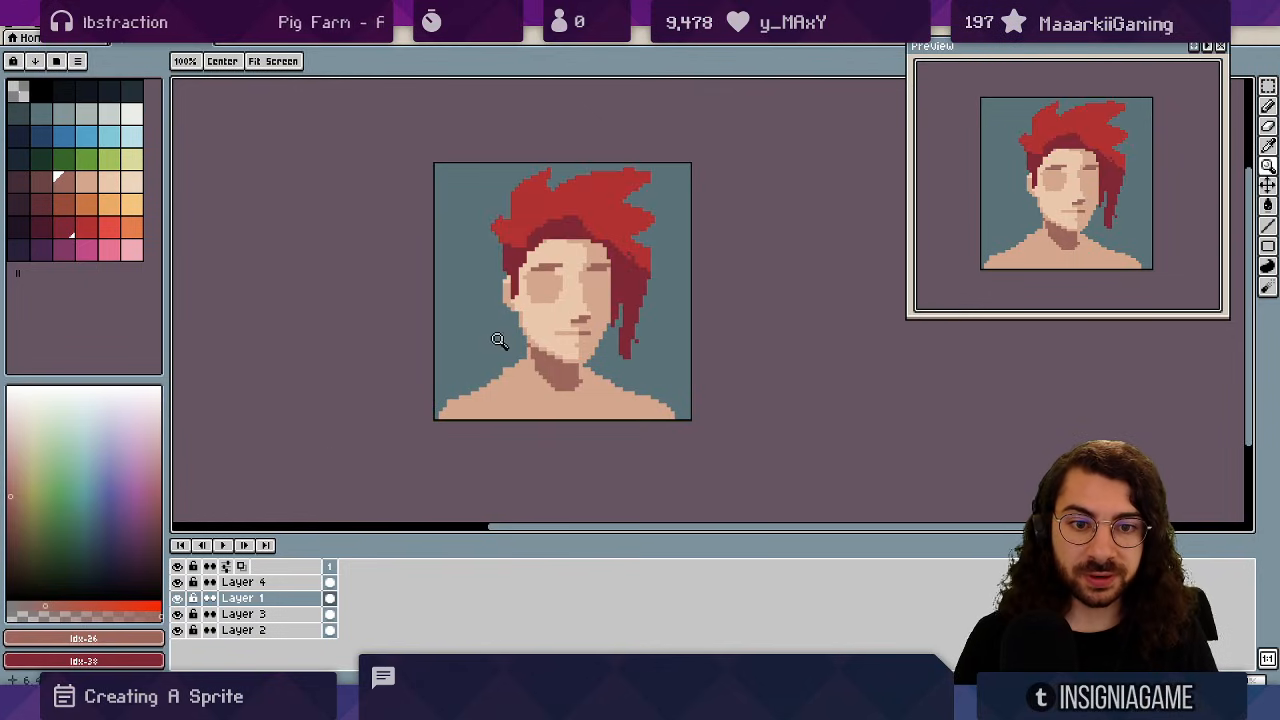
- Refine the hair's inner edge beside the far-side temple on Layer 4 with a 1 px eraser
key("v")
scroll(604, 279, "up", 1)
left_click(622, 285, "ctrl")
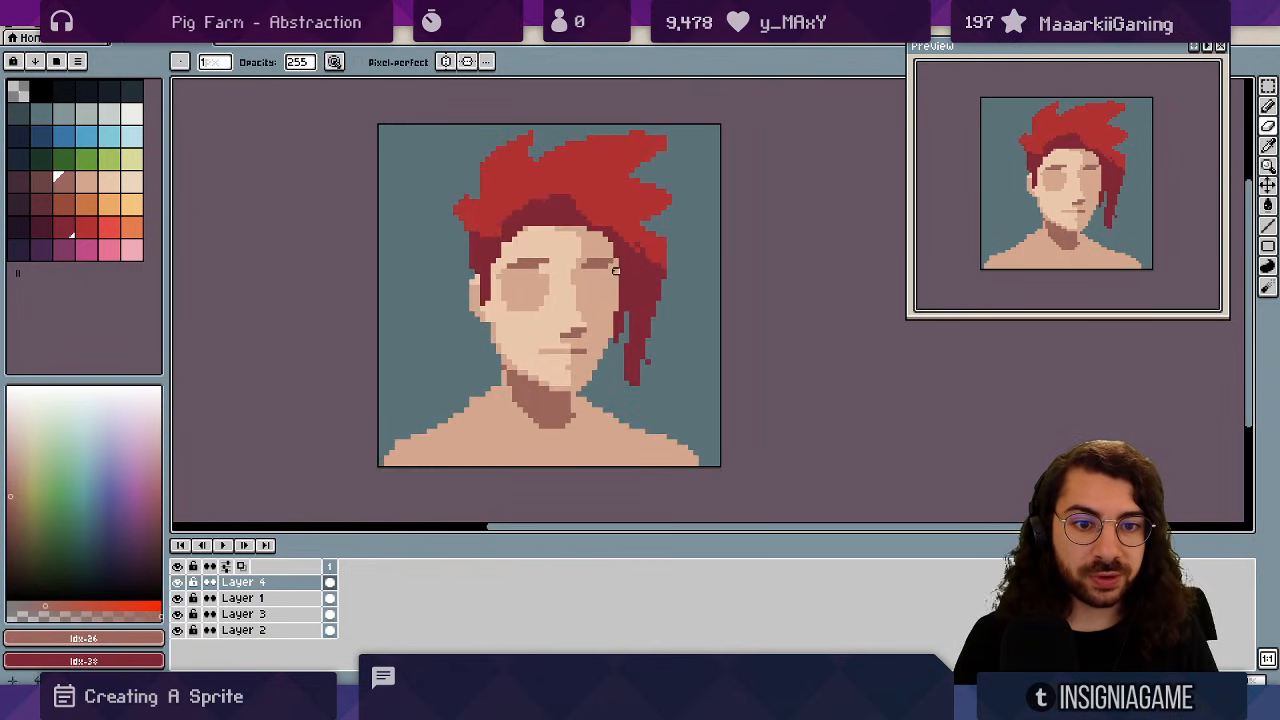
scroll(609, 254, "down", 2)
scroll(559, 256, "up", 2)
left_click_drag(577, 355, 565, 331)
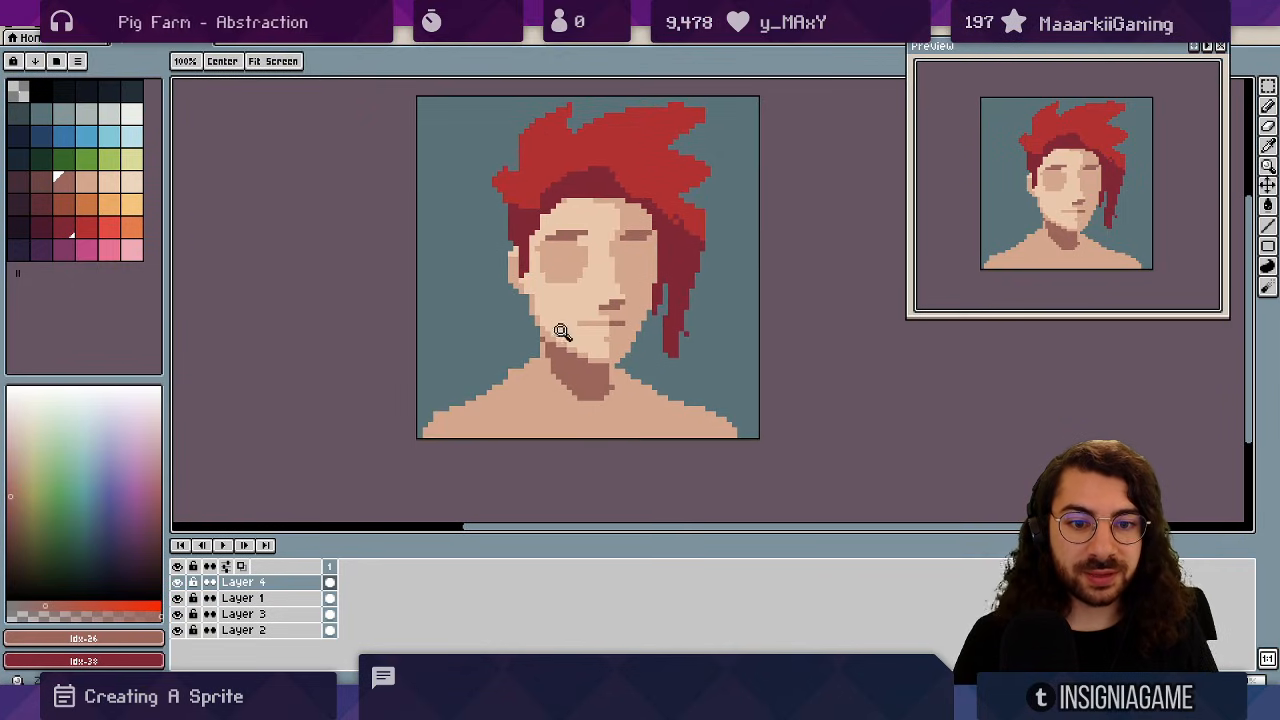
- Touch up the neck shadow beneath the jaw corner in Idx-24 on Layer 3, then return to Layer 1 with Idx-27
left_click(559, 359, "ctrl")
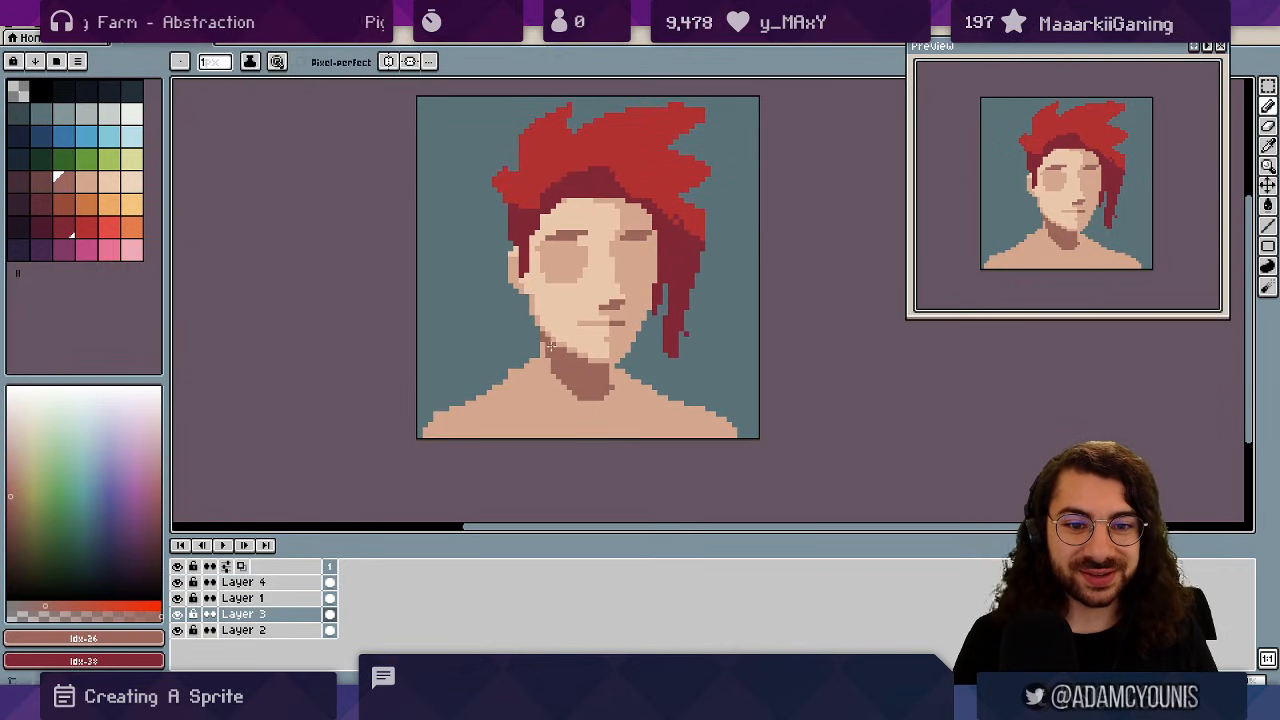
left_click(563, 351, "ctrl")
left_click(458, 418, "alt")
- Examine the eye-socket, nose and mouth shading up close and against the whole portrait
scroll(458, 418, "down", 3)
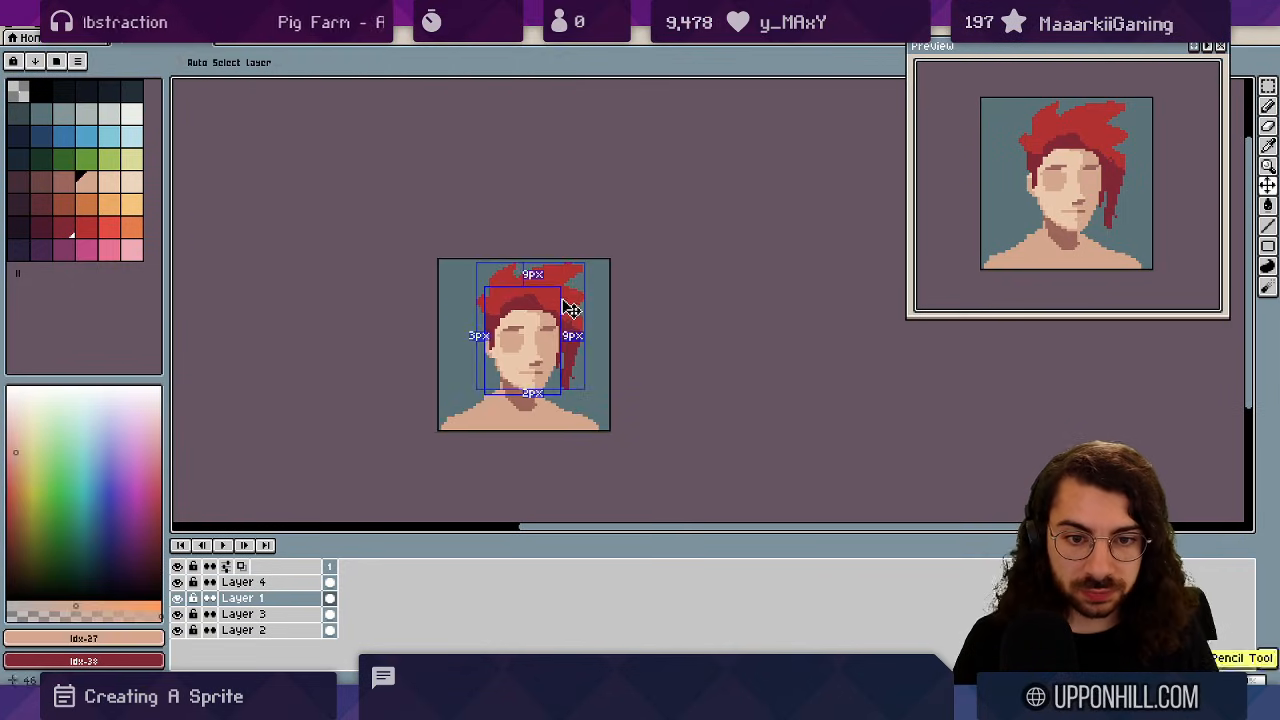
scroll(535, 337, "up", 4)
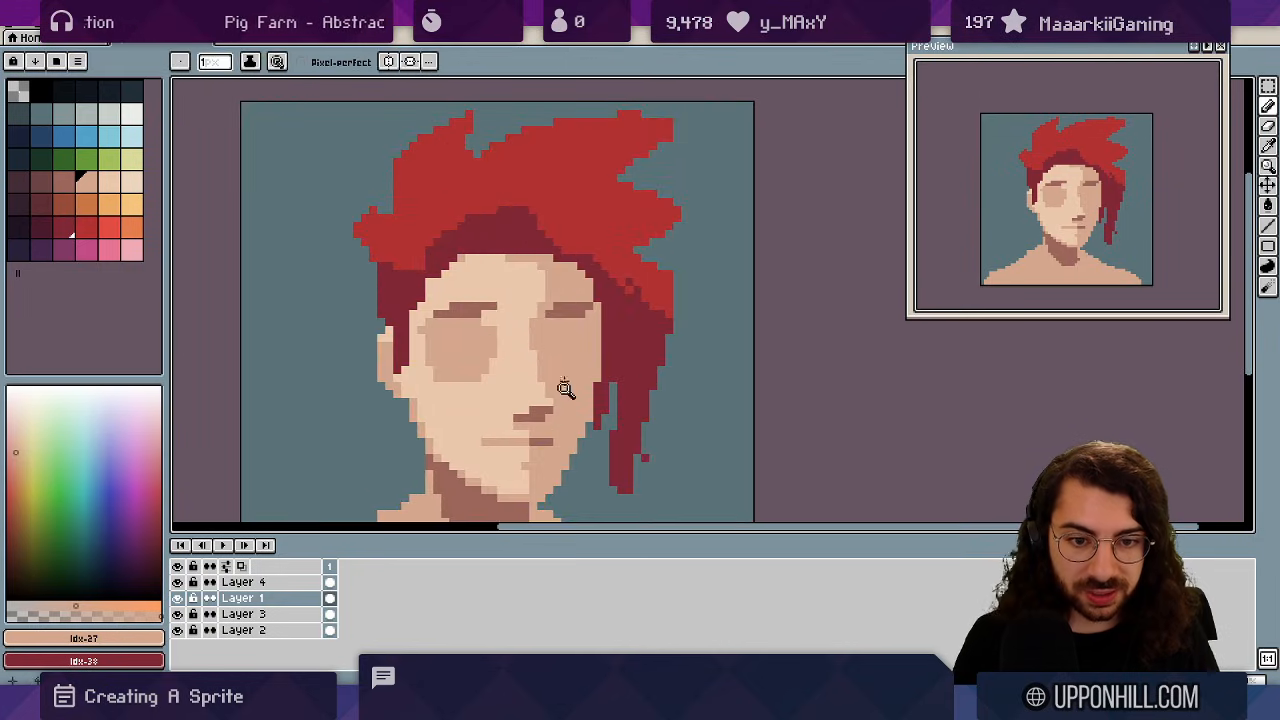
left_click(565, 389)
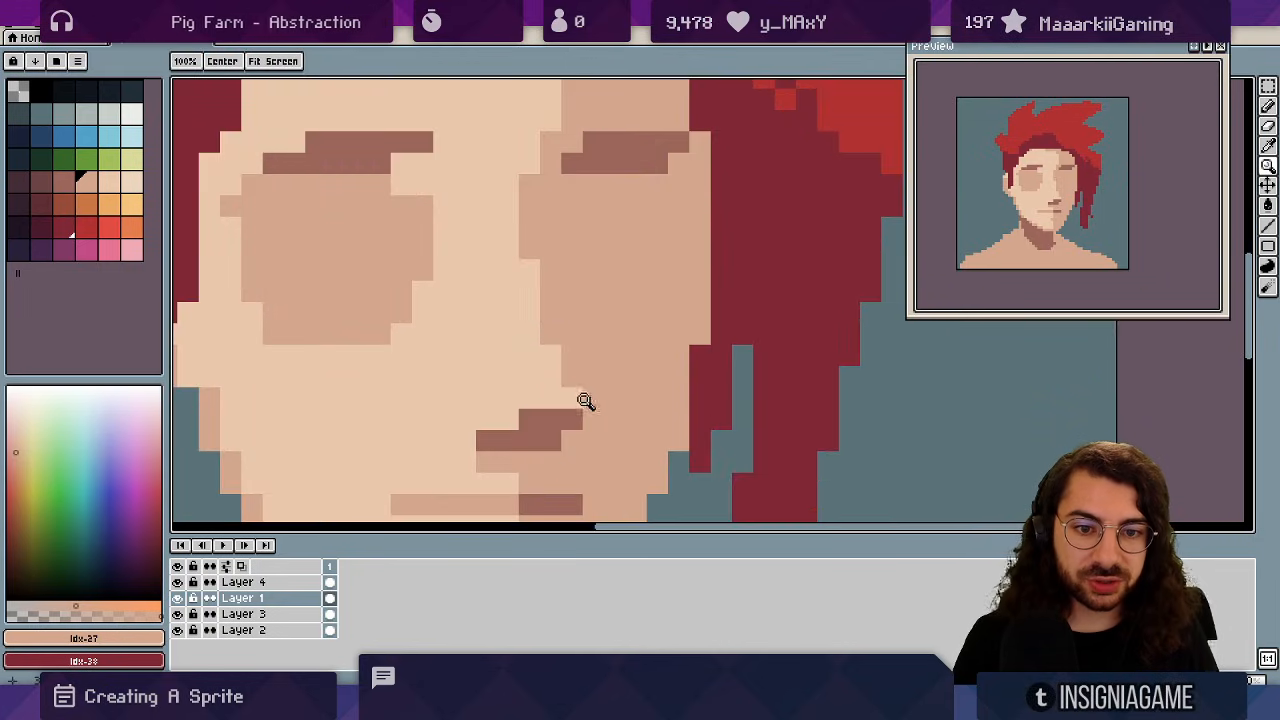
left_click_drag(580, 290, 574, 320)
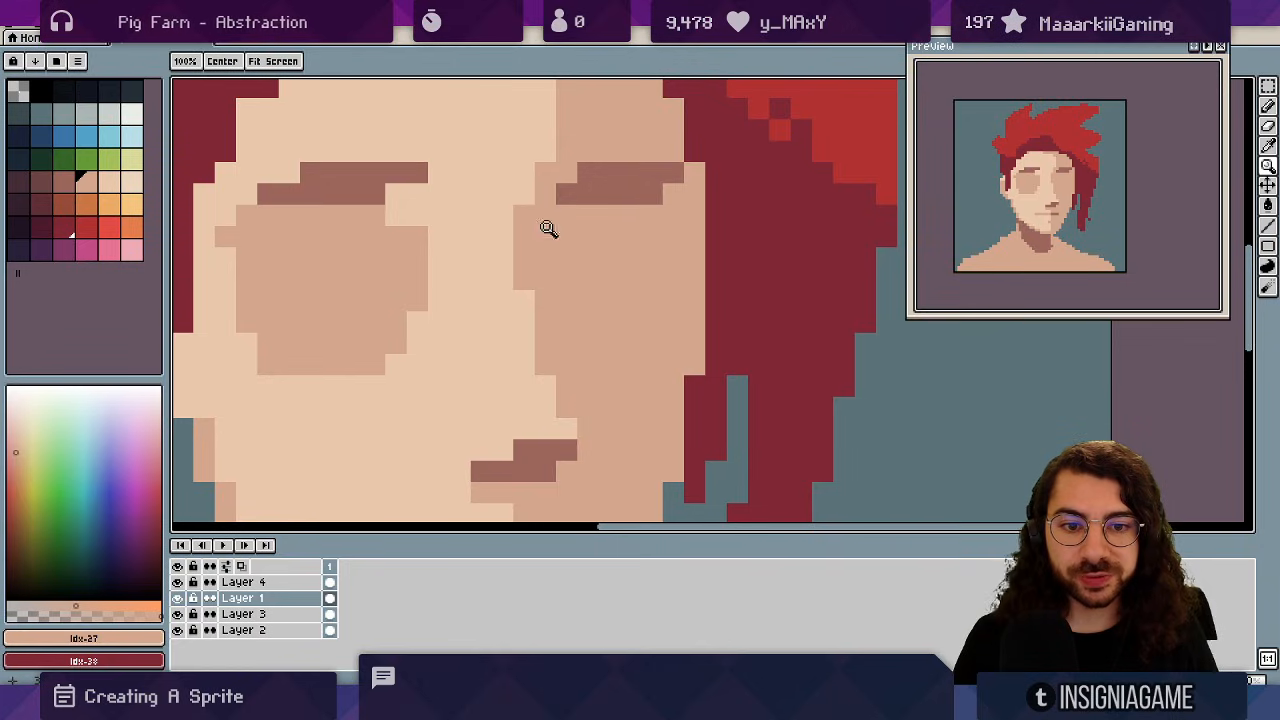
key("alt")
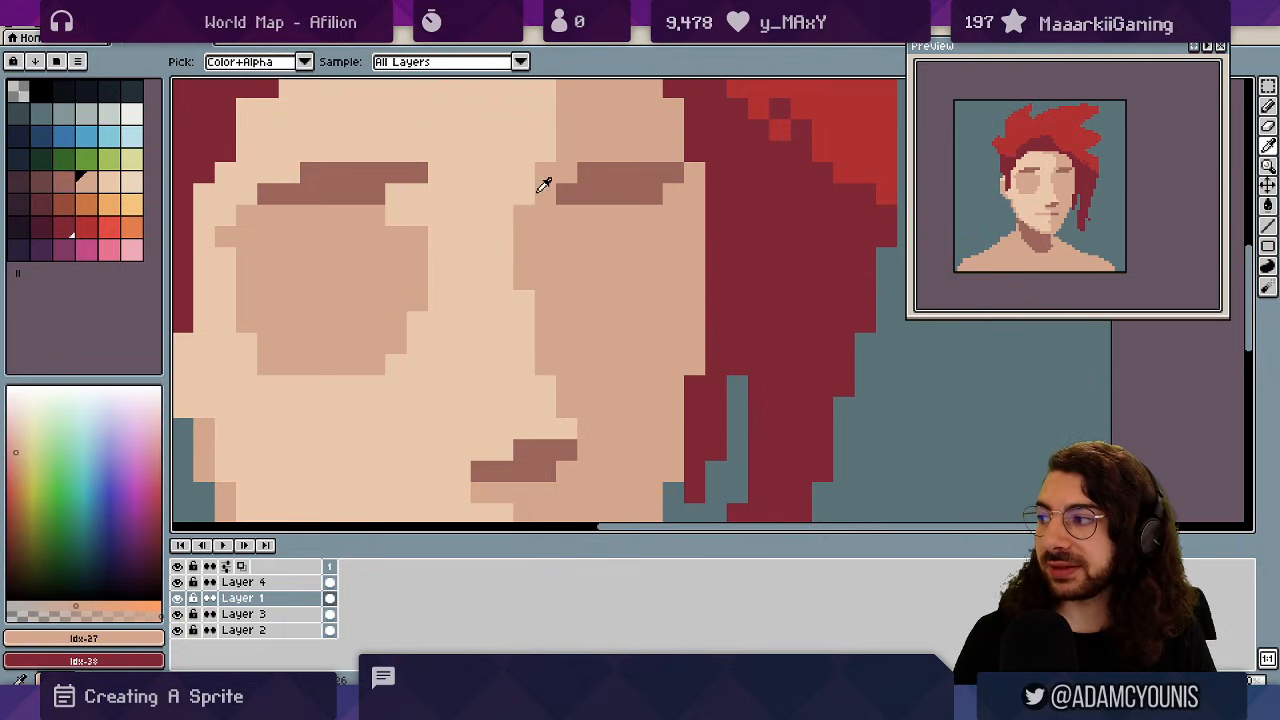
key("z")
mouse_move(577, 226)
left_mouse_down()
mouse_move(528, 254)
mouse_move(651, 247)
mouse_move(516, 312)
left_mouse_up()
key("b")
key("z")
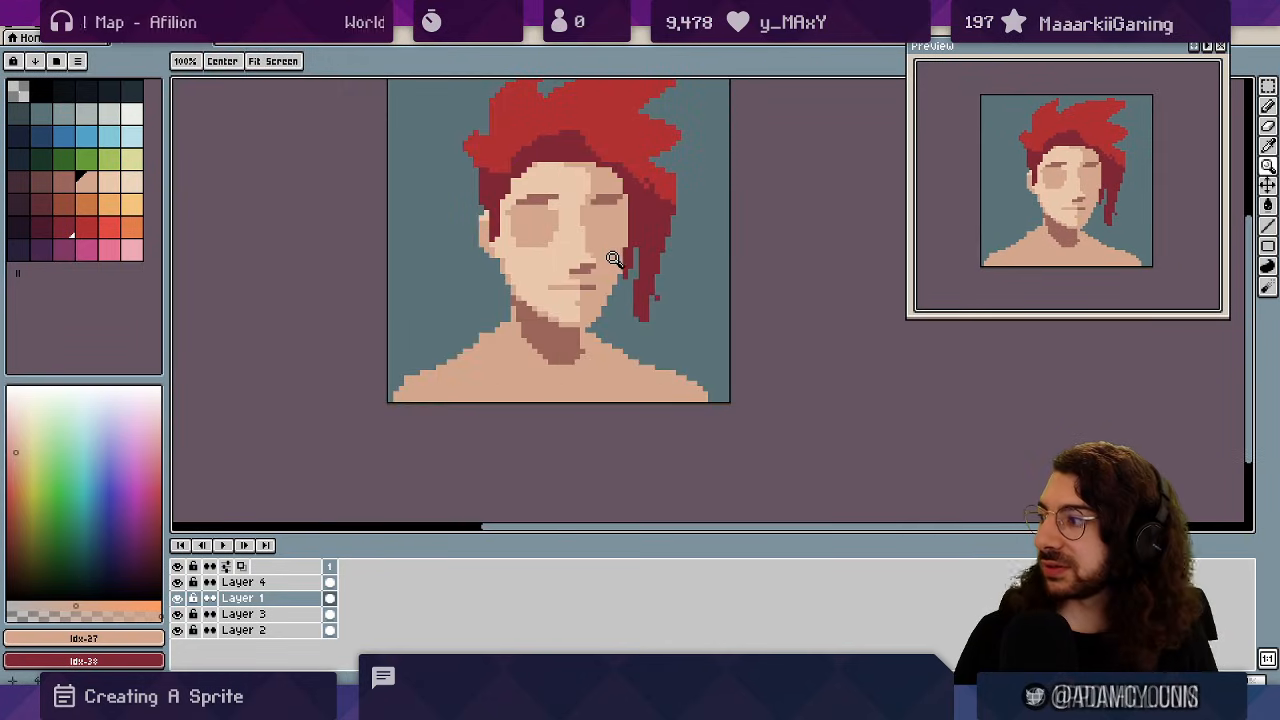
left_click_drag(617, 250, 595, 271)
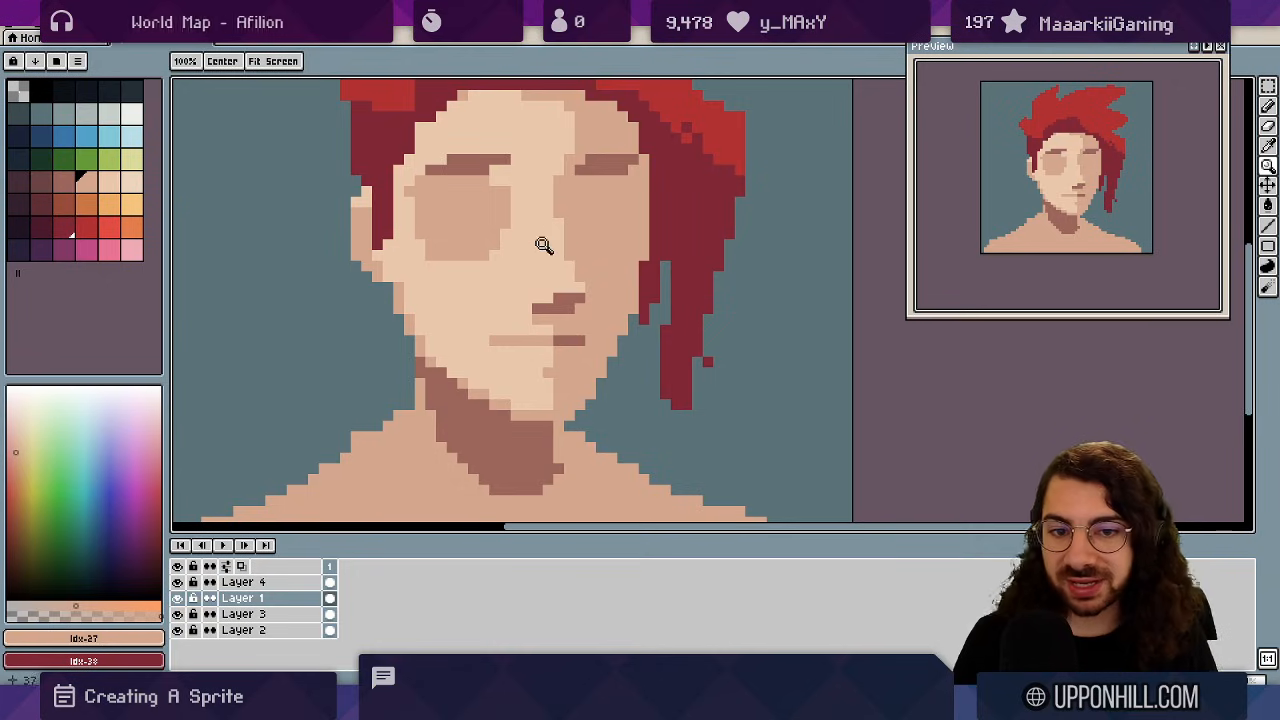
- Erase the sideburn over the near-side ear on Layer 4 and repaint it as a narrower strand in Idx-38
left_click_drag(436, 260, 439, 327)
left_click(386, 298, "ctrl")
key("e")
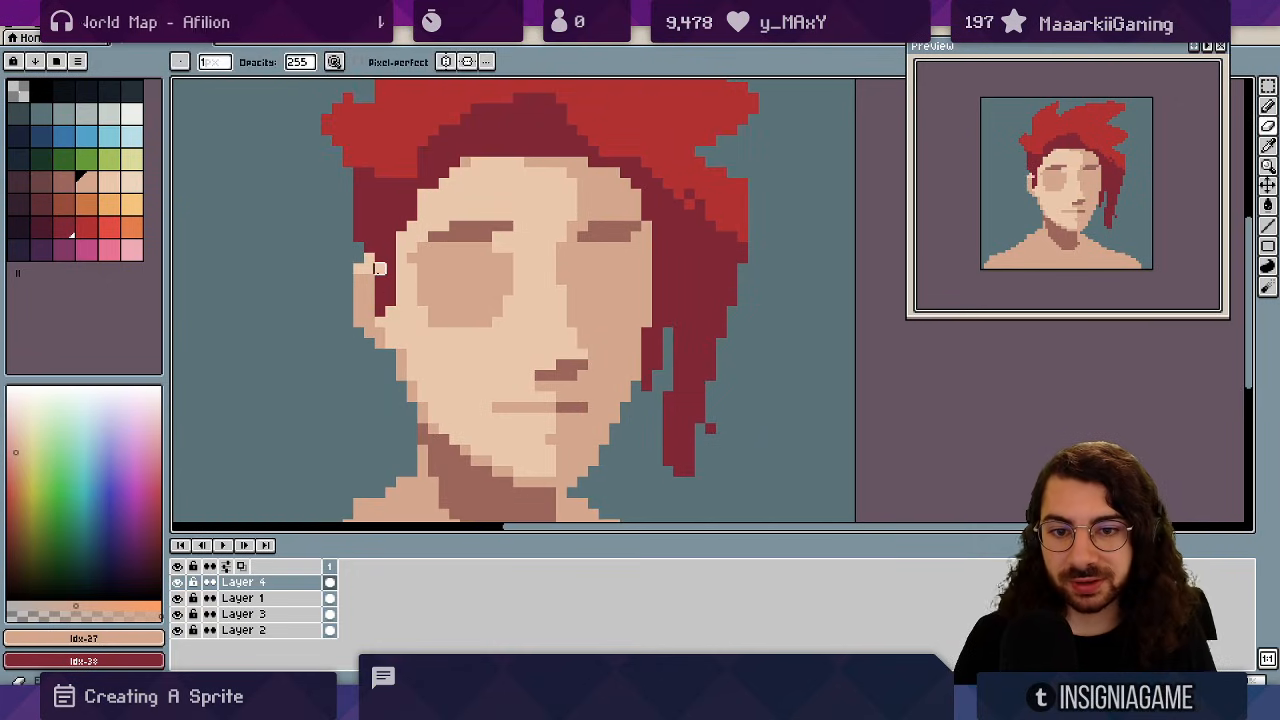
left_click_drag(380, 268, 390, 310)
left_click(391, 246, "alt")
key("b")
left_click_drag(401, 238, 401, 267)
key("z")
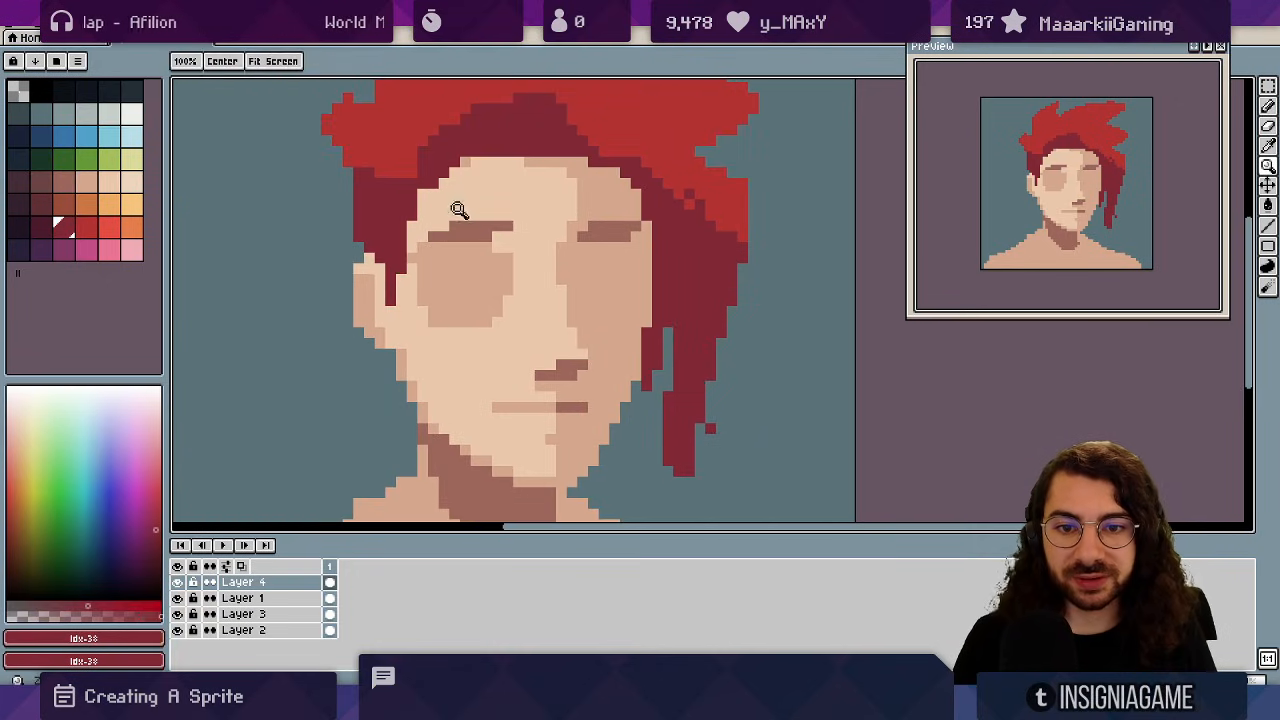
- Clean up the outer edge of the near-side eye socket on Layer 1 in Idx-28
left_click_drag(458, 210, 530, 185)
left_click(427, 286, "ctrl")
key("alt")
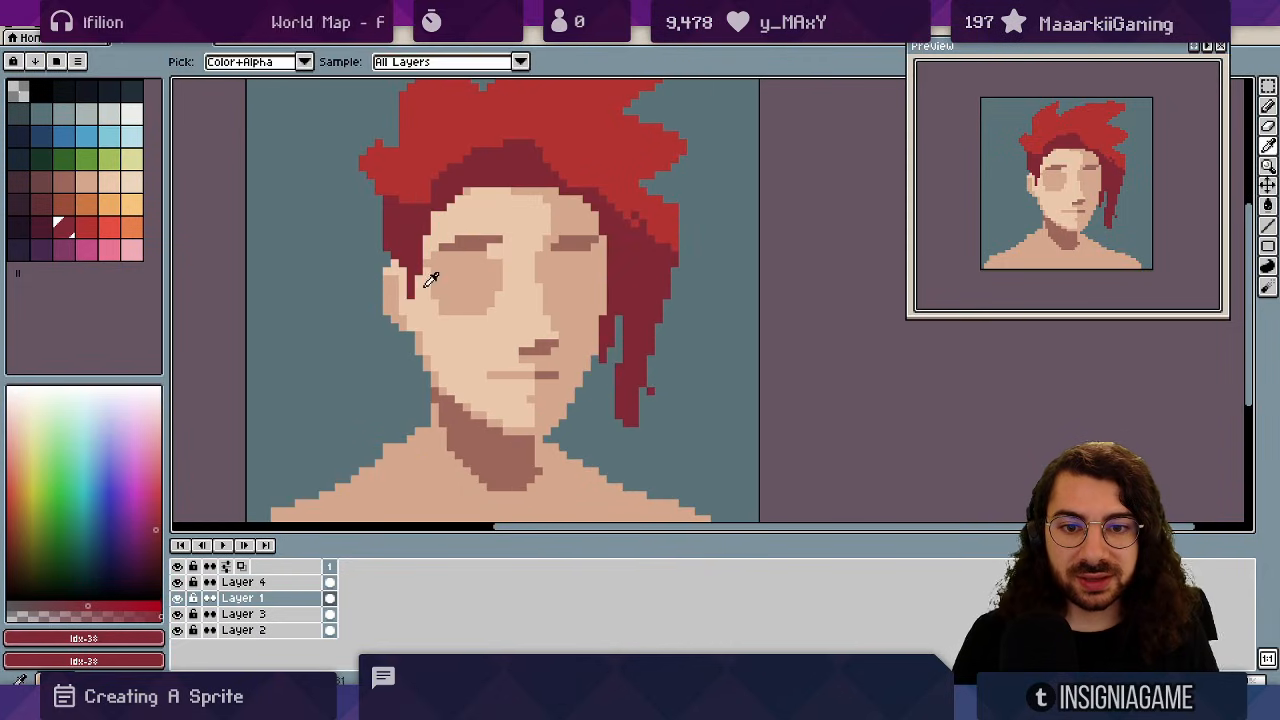
left_click(428, 290, "alt")
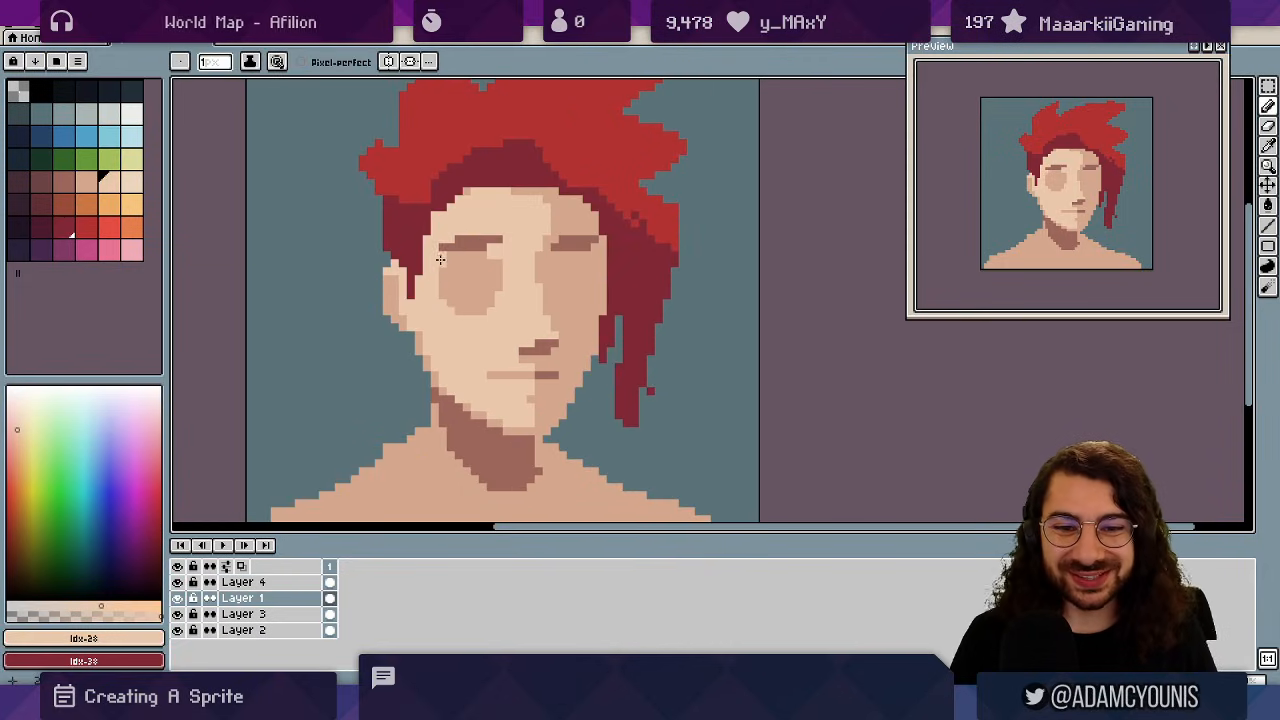
- Extend the near-side eyebrow inward toward the nose bridge on Layer 1 in Idx-26
left_click(491, 247, "alt")
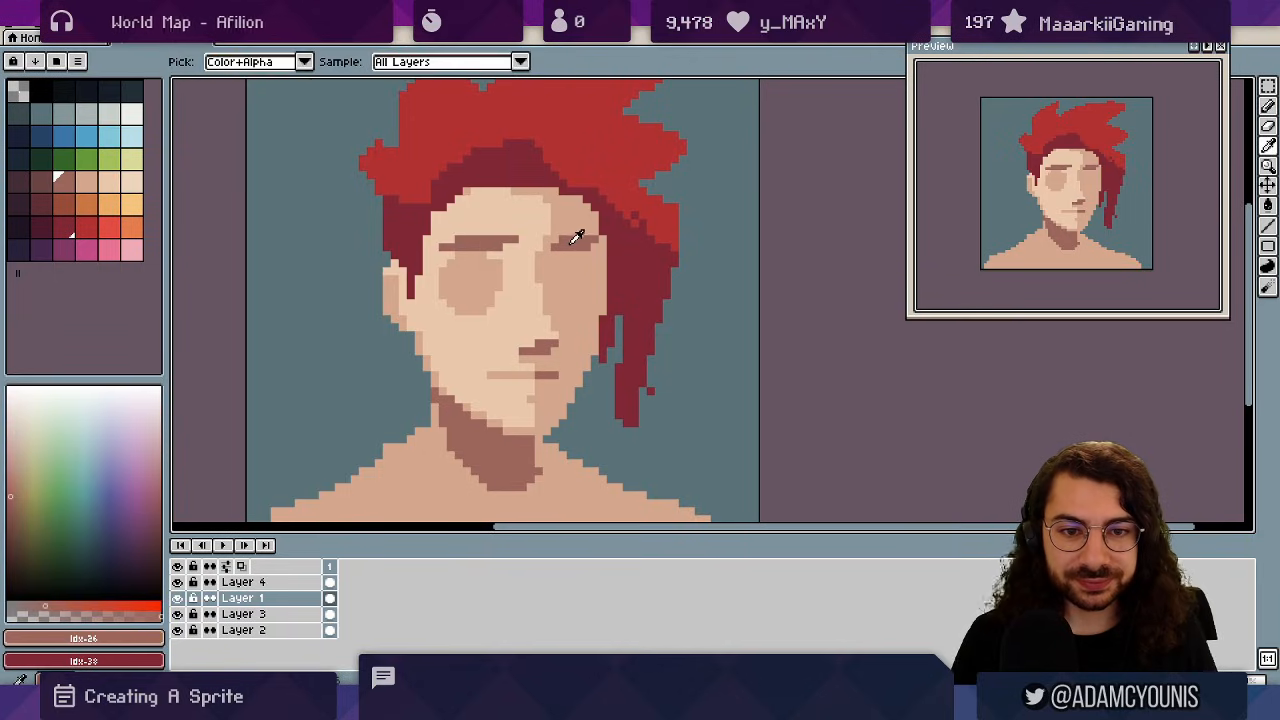
key("z")
left_click_drag(577, 235, 490, 282)
scroll(564, 222, "up", 4)
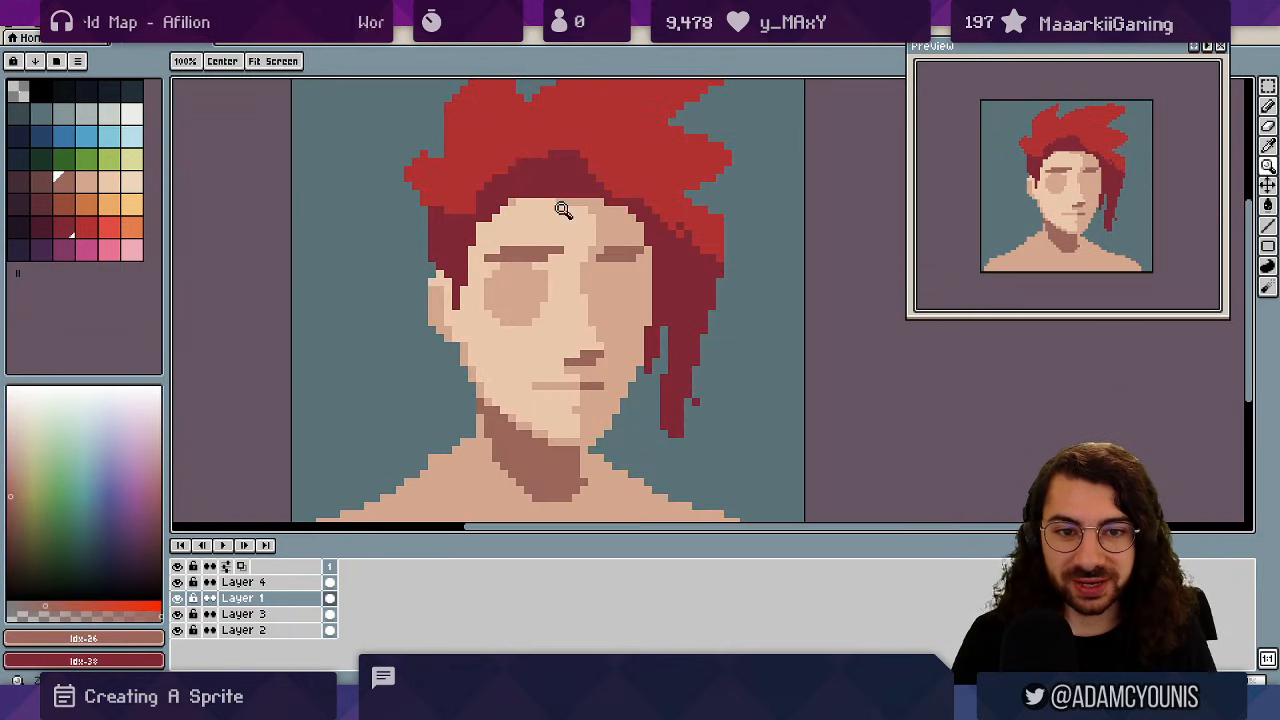
- Shade the near-side corner of the forehead below the hairline on Layer 1 in Idx-27 with a 2 px brush
left_click(537, 203, "ctrl")
key("e")
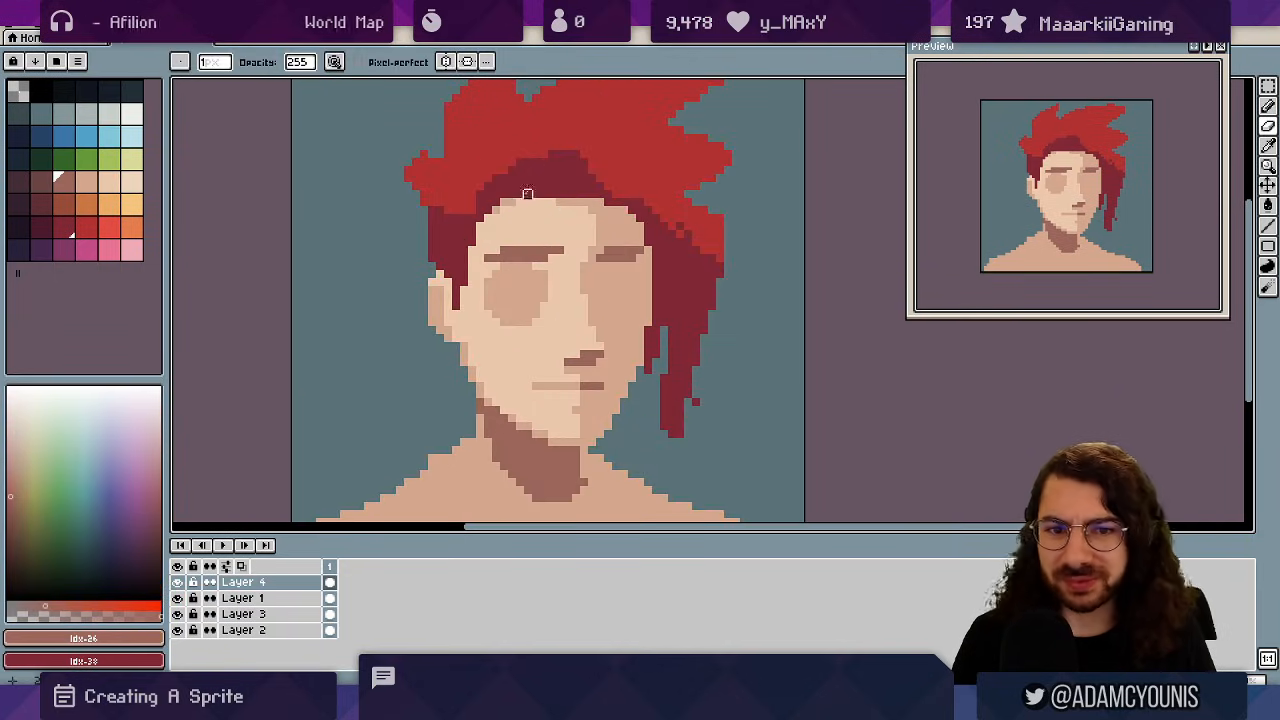
left_click(497, 212, "ctrl")
left_click(497, 212, "alt")
left_click_drag(487, 226, 503, 212)
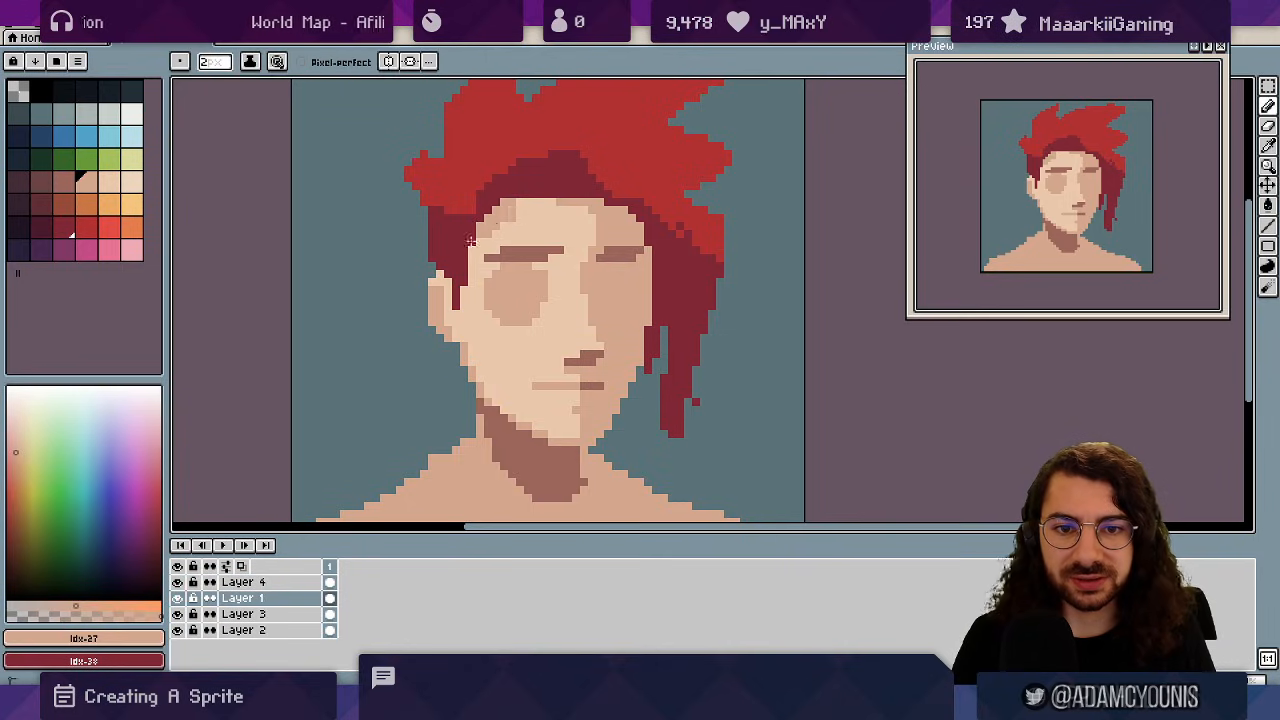
- Carve a clearer notch behind the front tuft at the top of the hair on Layer 4 with the eraser
scroll(504, 220, "down", 1)
left_click(537, 131, "ctrl")
key("b")
left_click(537, 131, "alt")
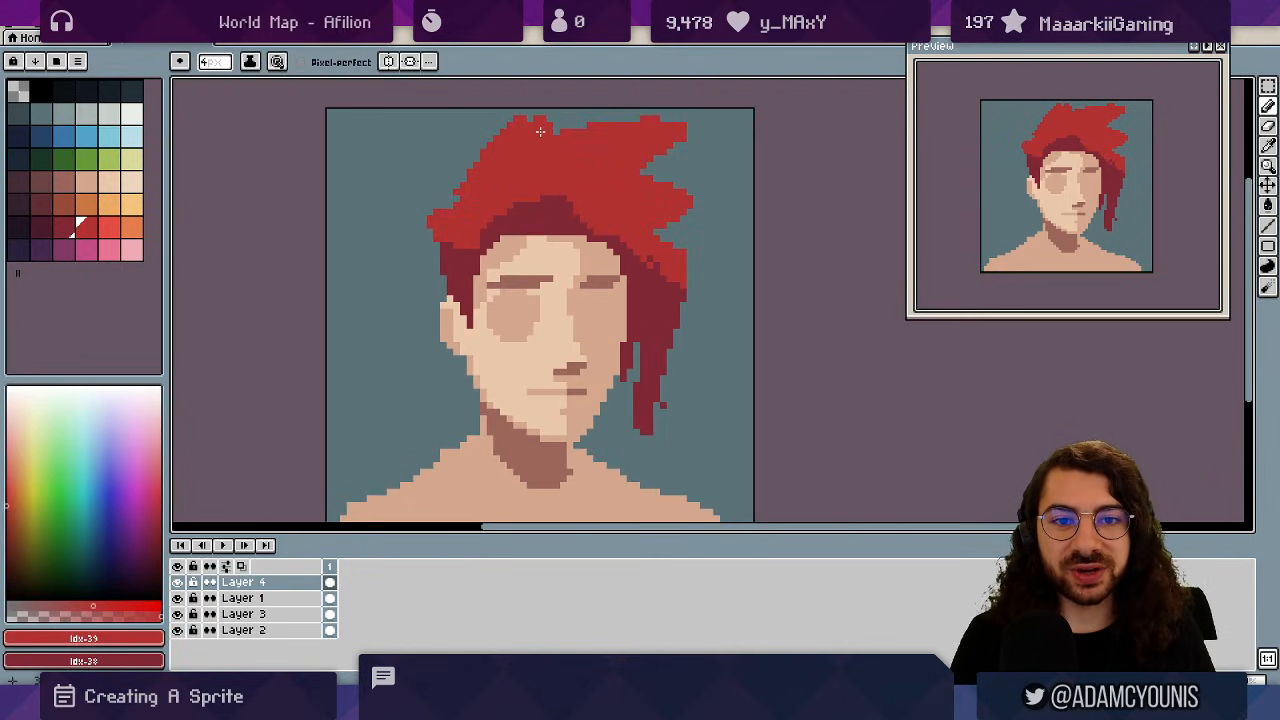
key("ctrl")
key("alt")
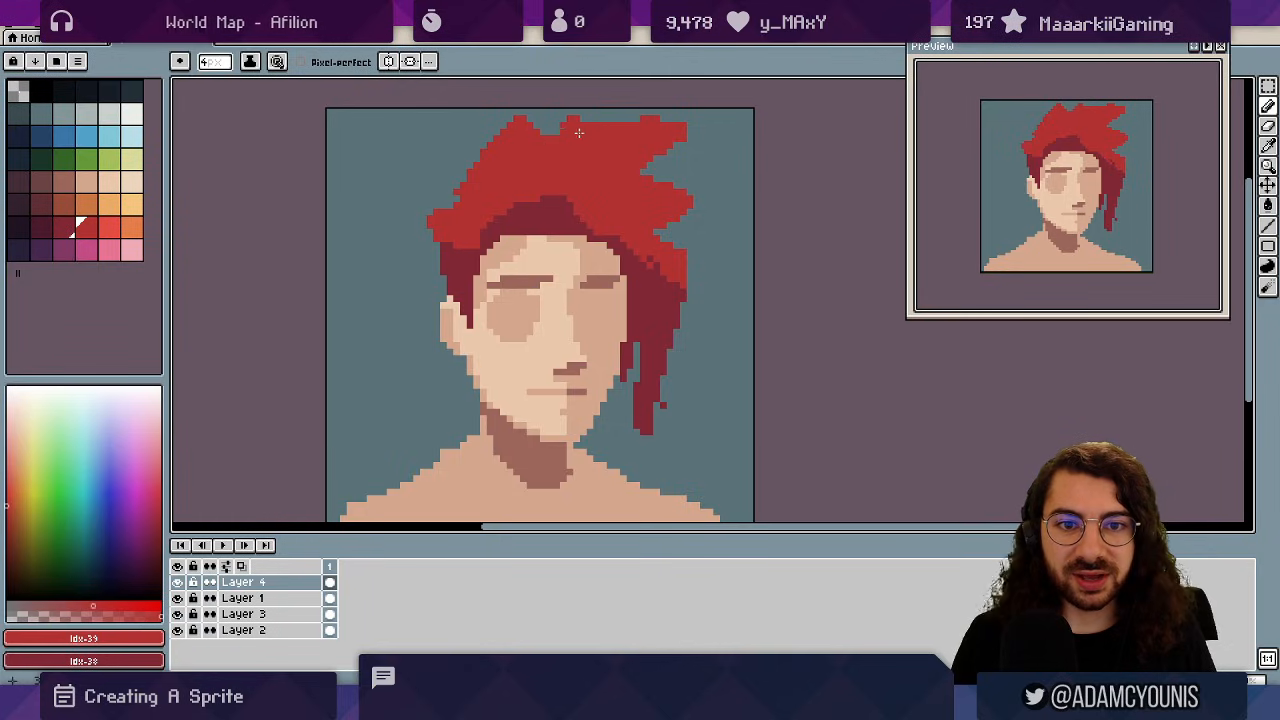
key("e")
left_click_drag(589, 126, 536, 138)
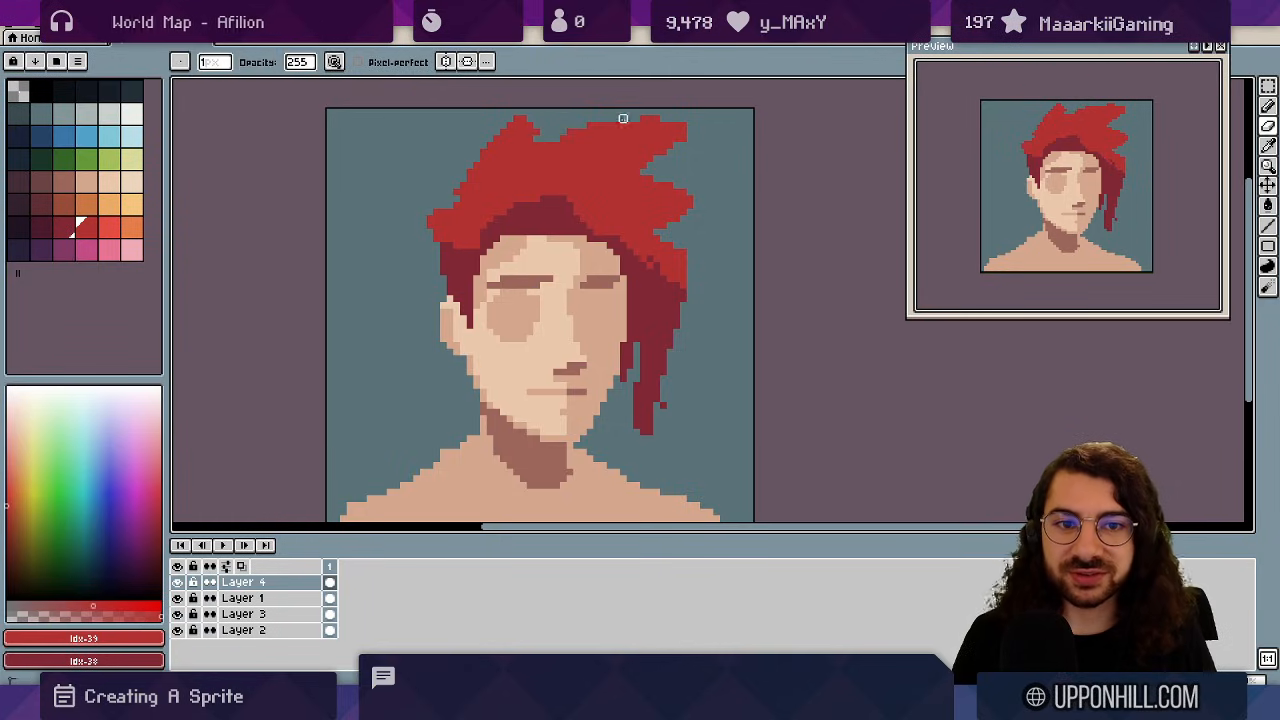
- Bend the front hair tuft toward the far side in Idx-39 with a 4 px brush and trim its outer edge
left_click(537, 132, "alt")
key("b")
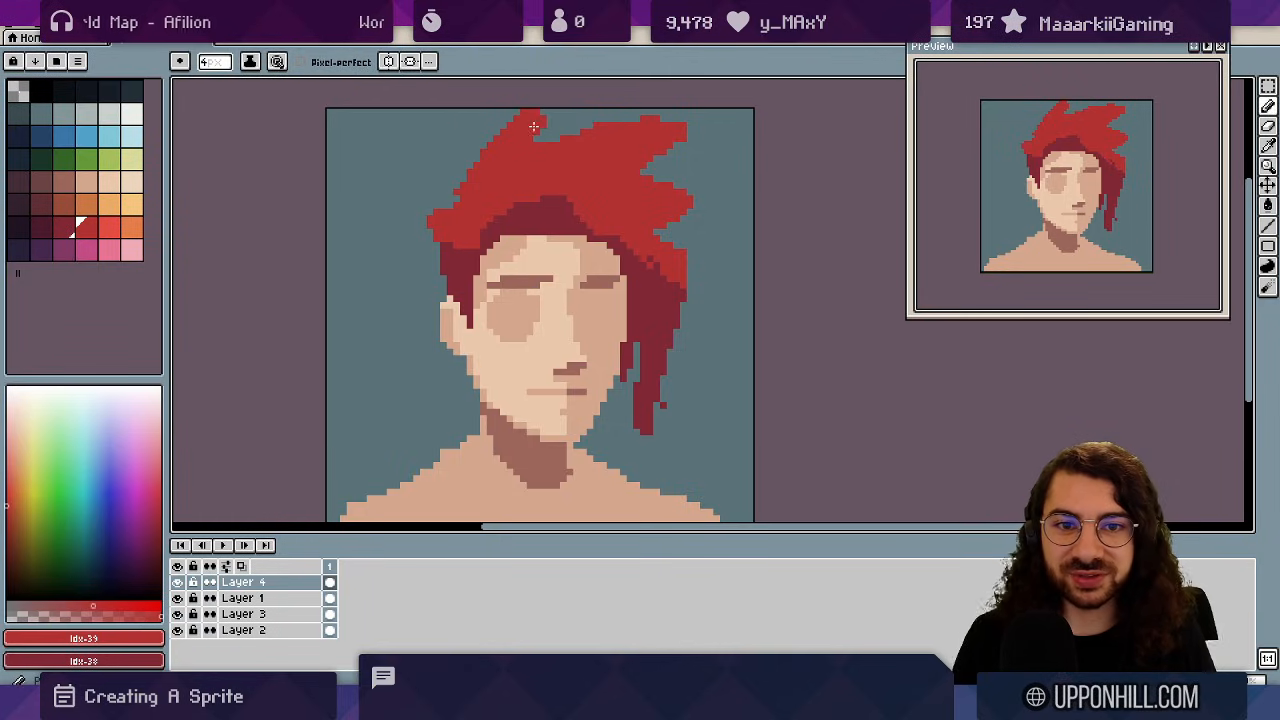
left_click_drag(534, 127, 536, 113)
key("e")
left_click_drag(520, 114, 505, 127)
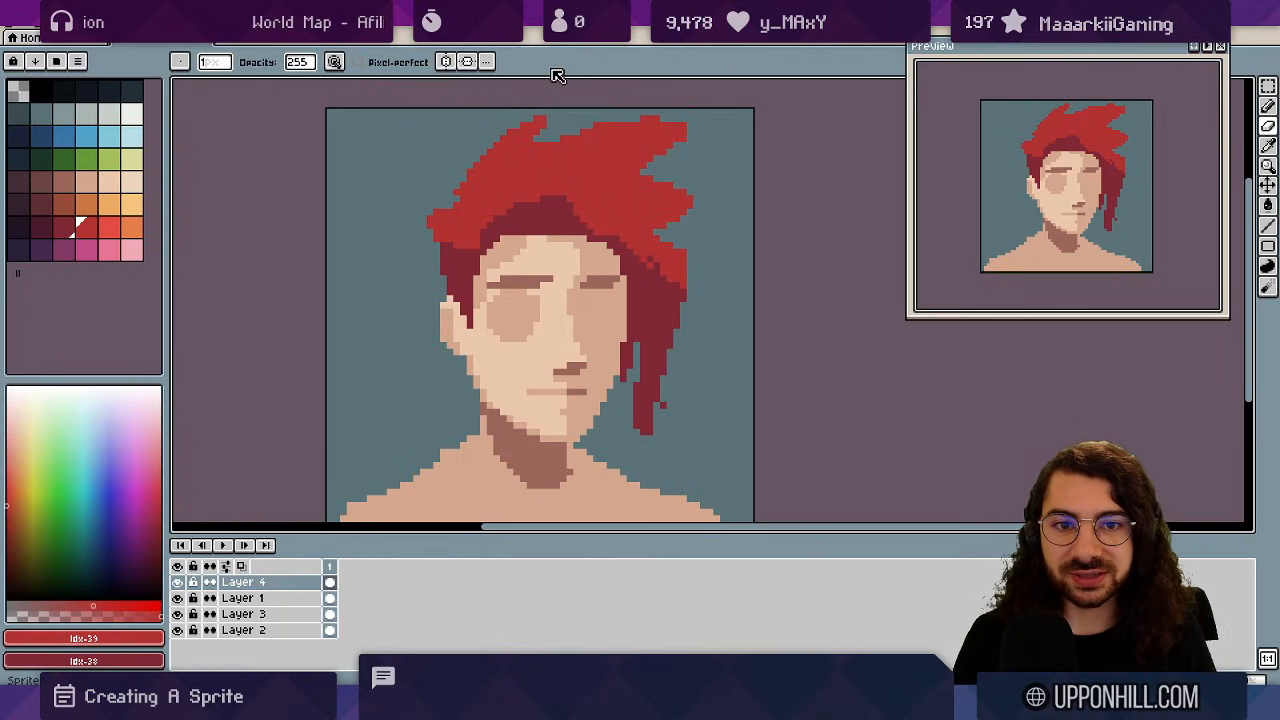
- Extend the hair spike above the near-side temple outward on Layer 4 in Idx-39 with a 1 px brush
left_click(529, 130, "alt")
key("b")
key("ctrl")
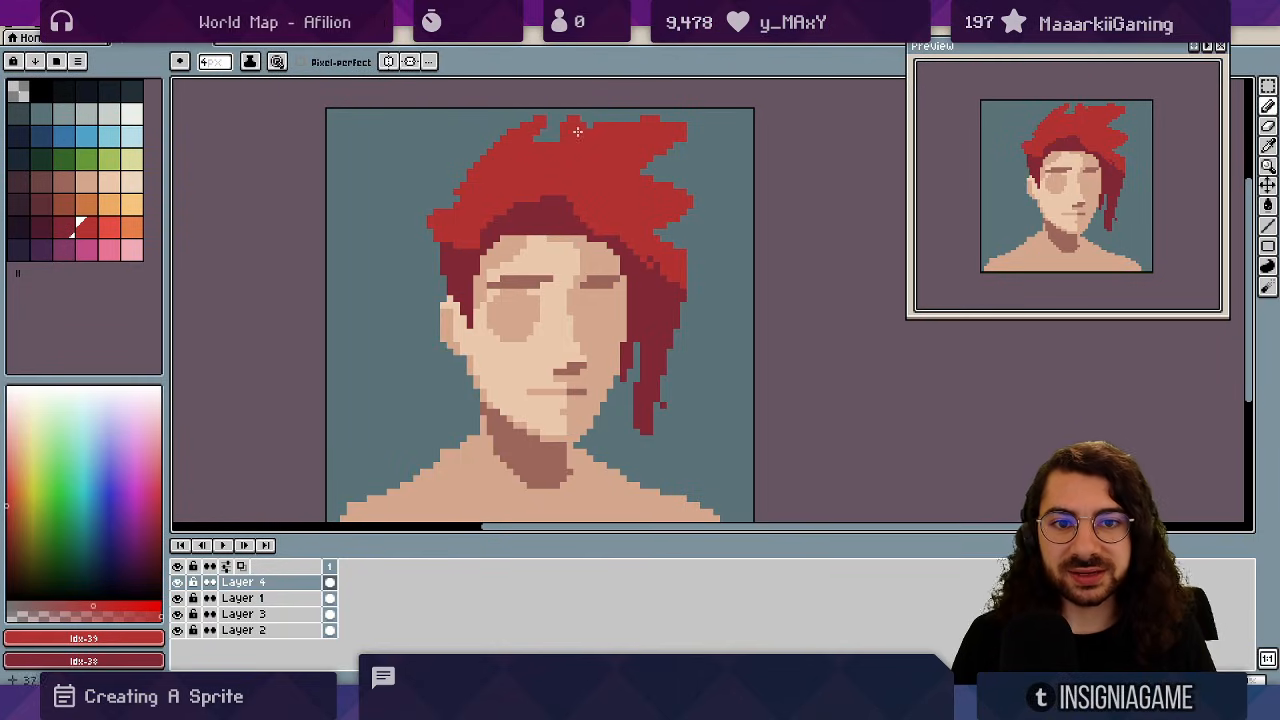
key("minus")
key("minus")
key("minus")
key("ctrl")
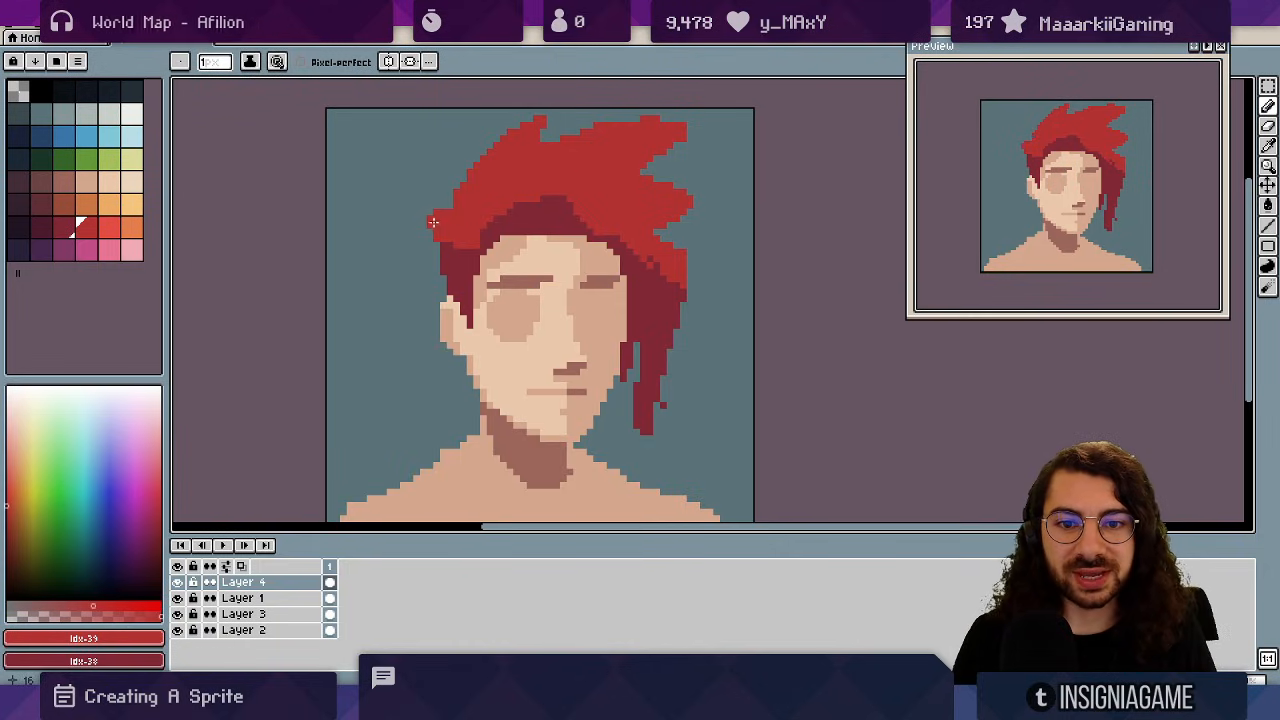
key("e")
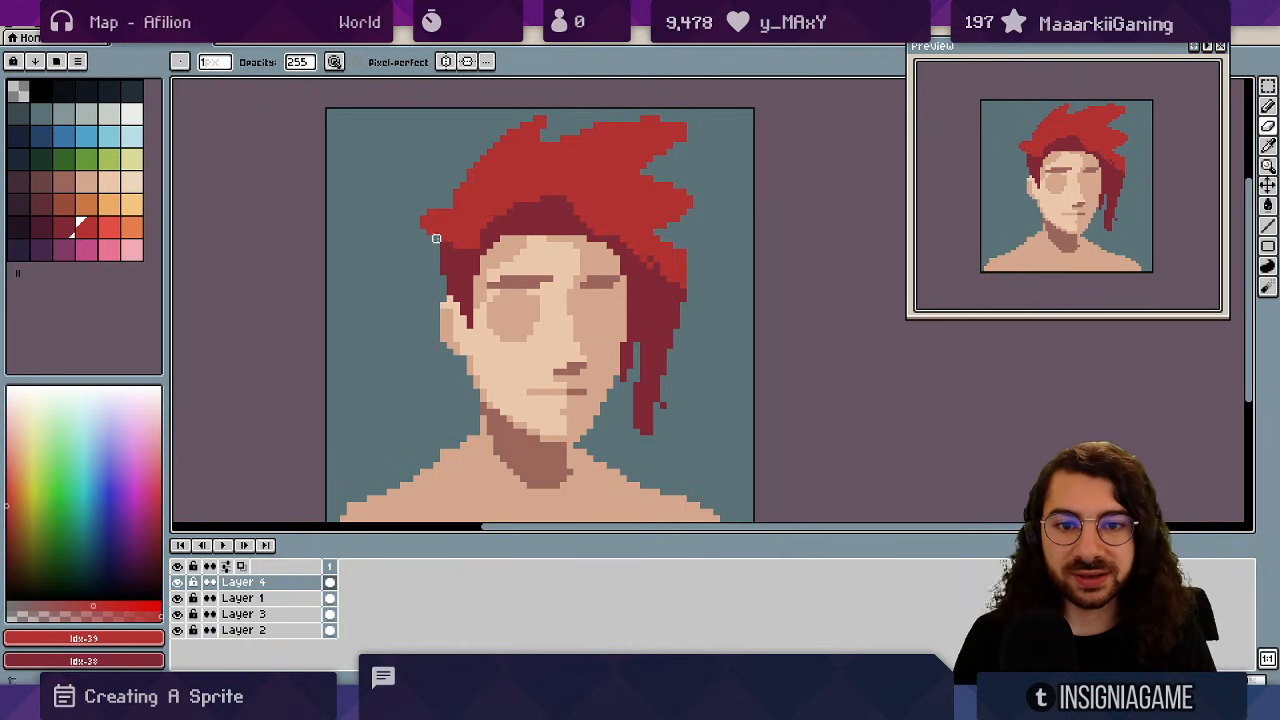
- Paint a dark lock flaring out behind the near-side ear on Layer 4 in Idx-38
key("z")
scroll(507, 181, "down", 5)
scroll(517, 187, "up", 2)
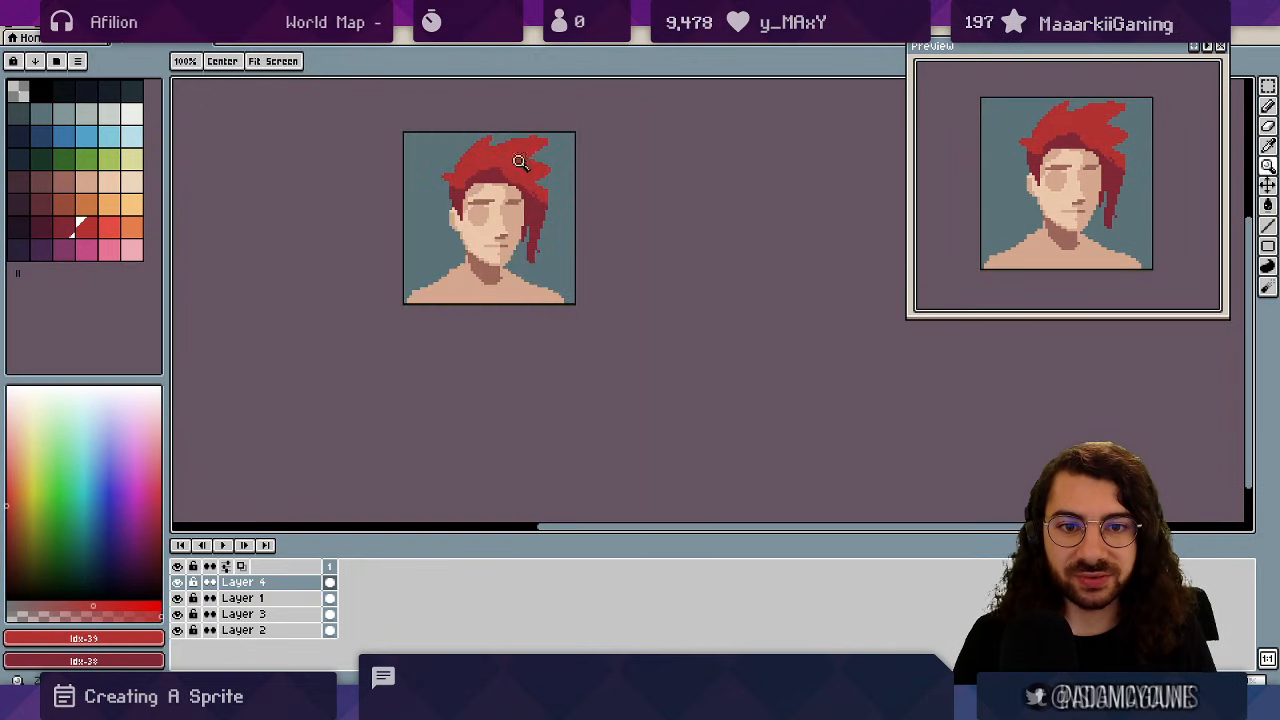
scroll(497, 181, "up", 3)
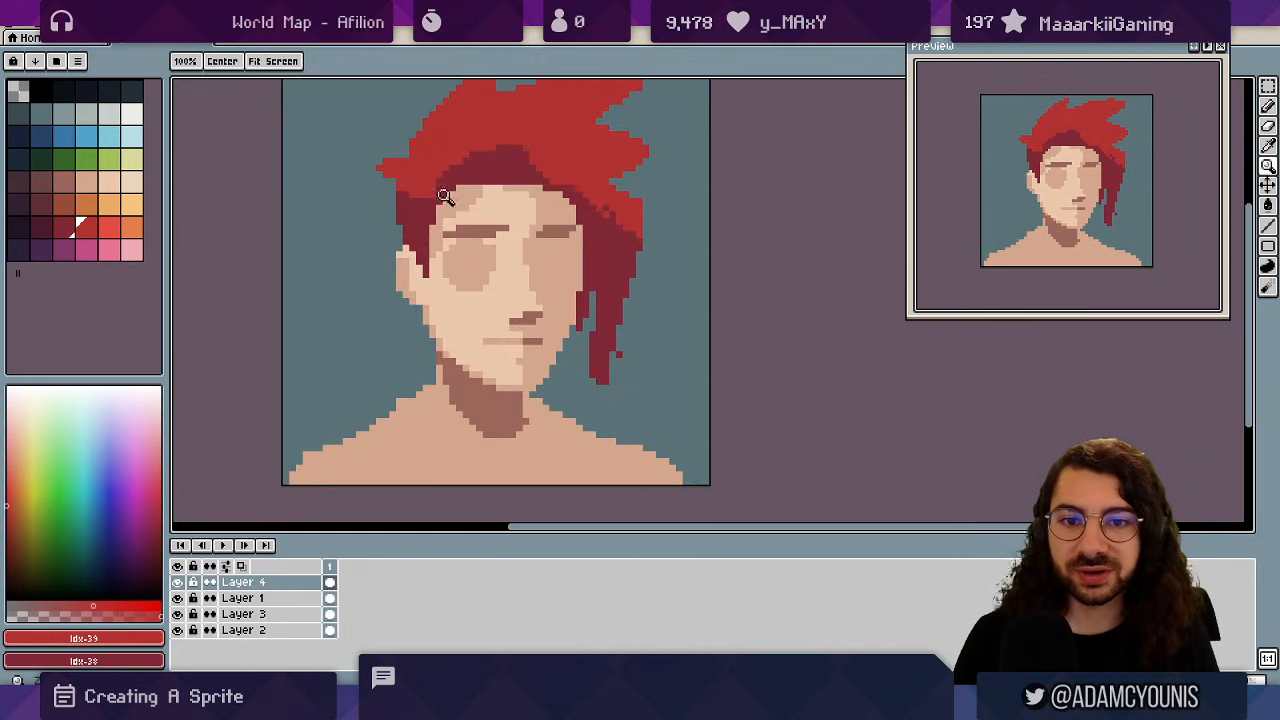
left_click(406, 211, "alt")
key("b")
left_click_drag(393, 211, 372, 240)
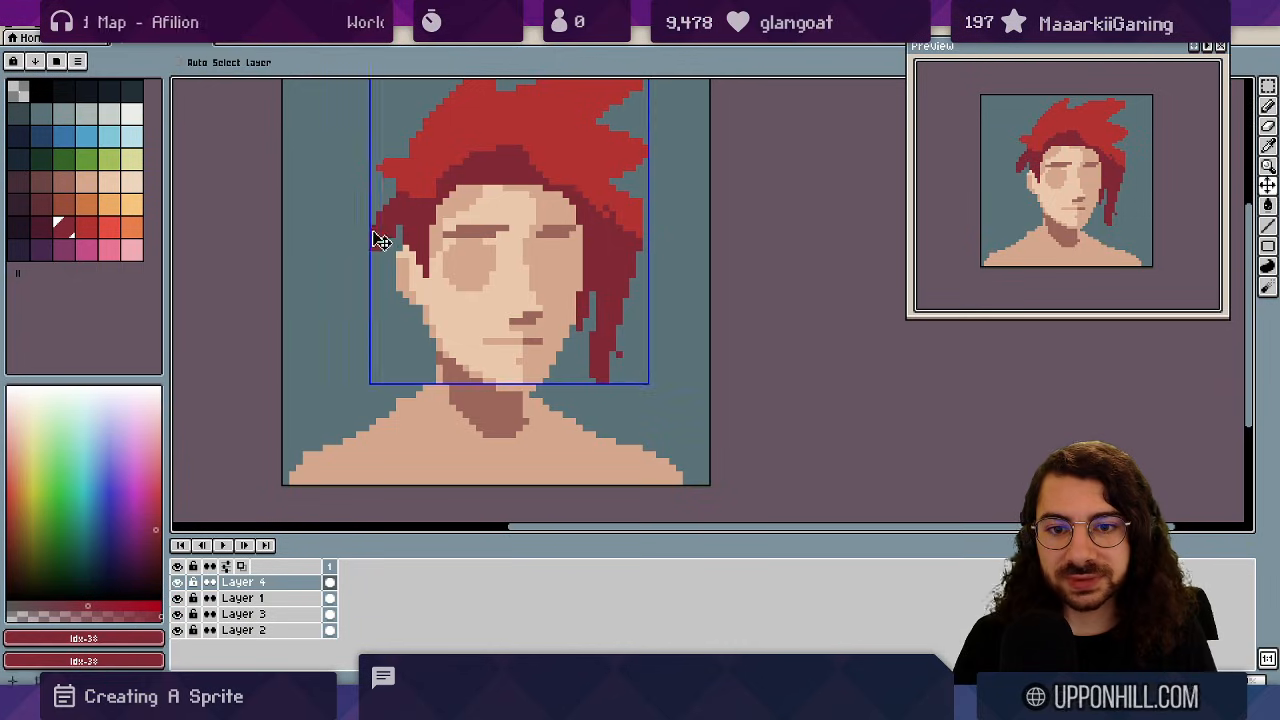
key("z")
scroll(428, 201, "down", 3)
scroll(411, 207, "up", 5)
left_click(386, 201)
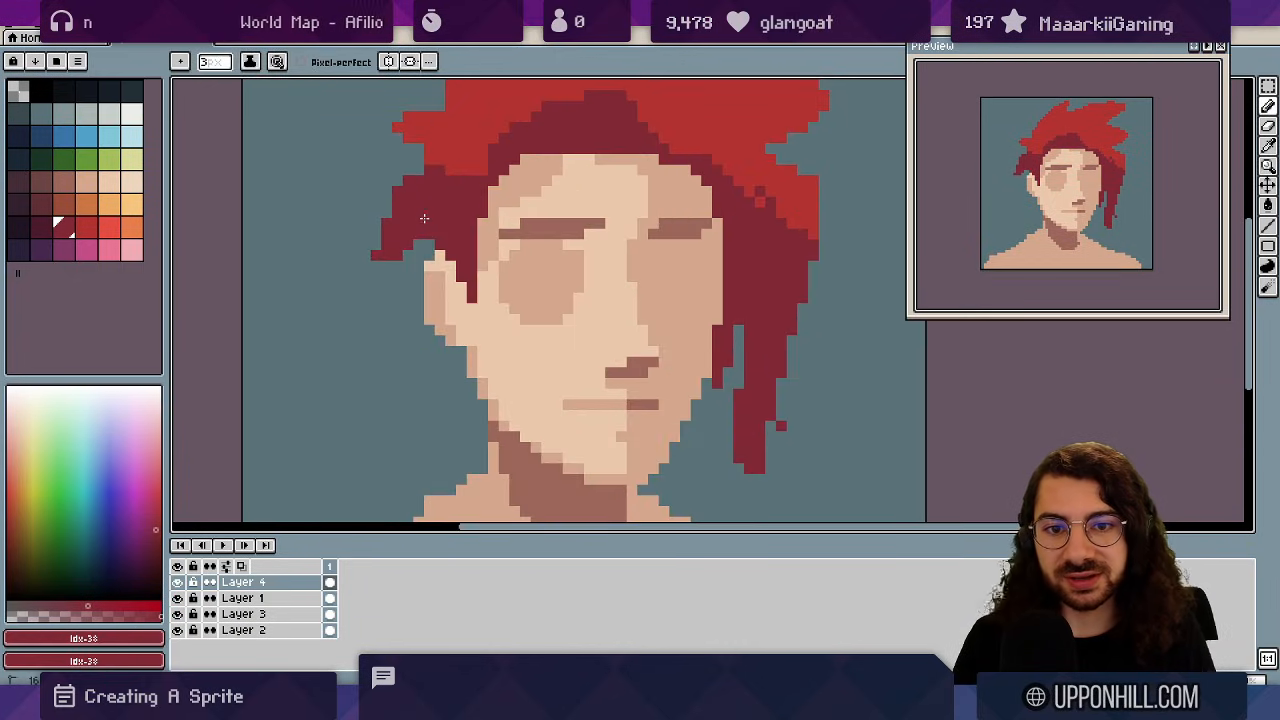
- Lighten the upper part and tip of the lock behind the near-side ear in Idx-39 with a 1 px brush
left_click(451, 149, "alt")
left_click(426, 190)
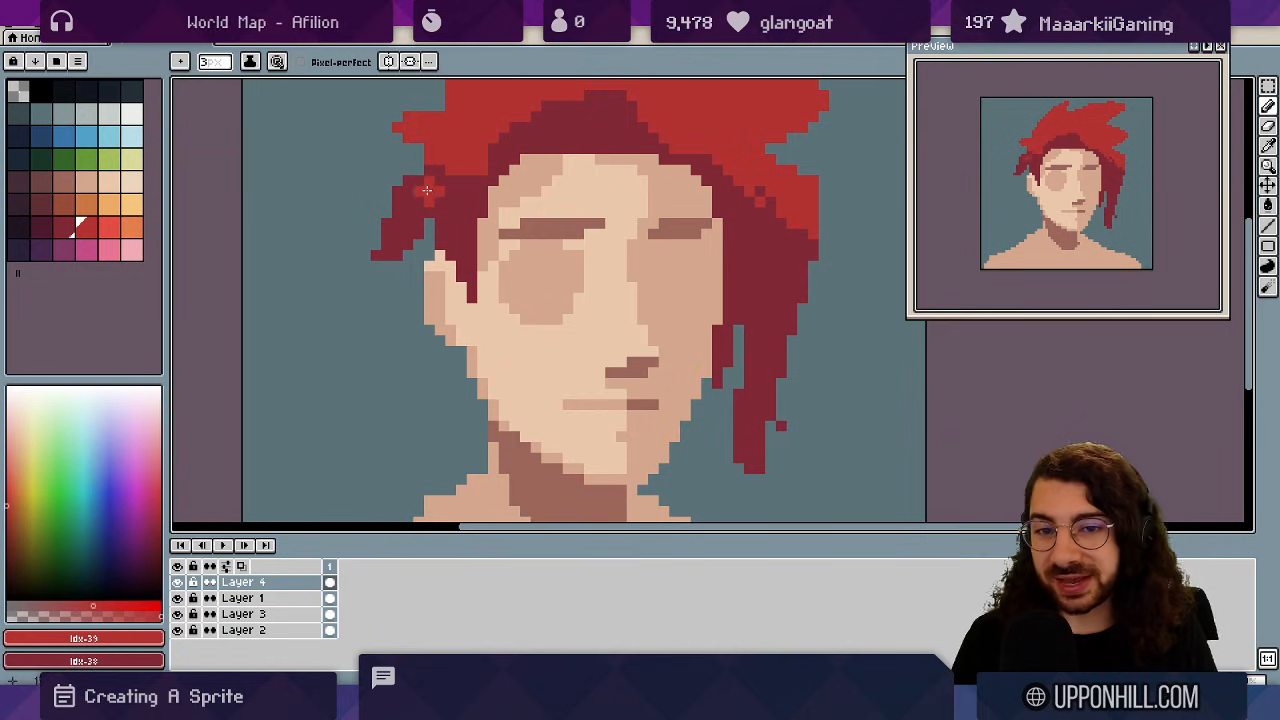
key("minus")
key("minus")
mouse_move(408, 192)
left_mouse_down()
mouse_move(415, 208)
mouse_move(418, 184)
left_mouse_up()
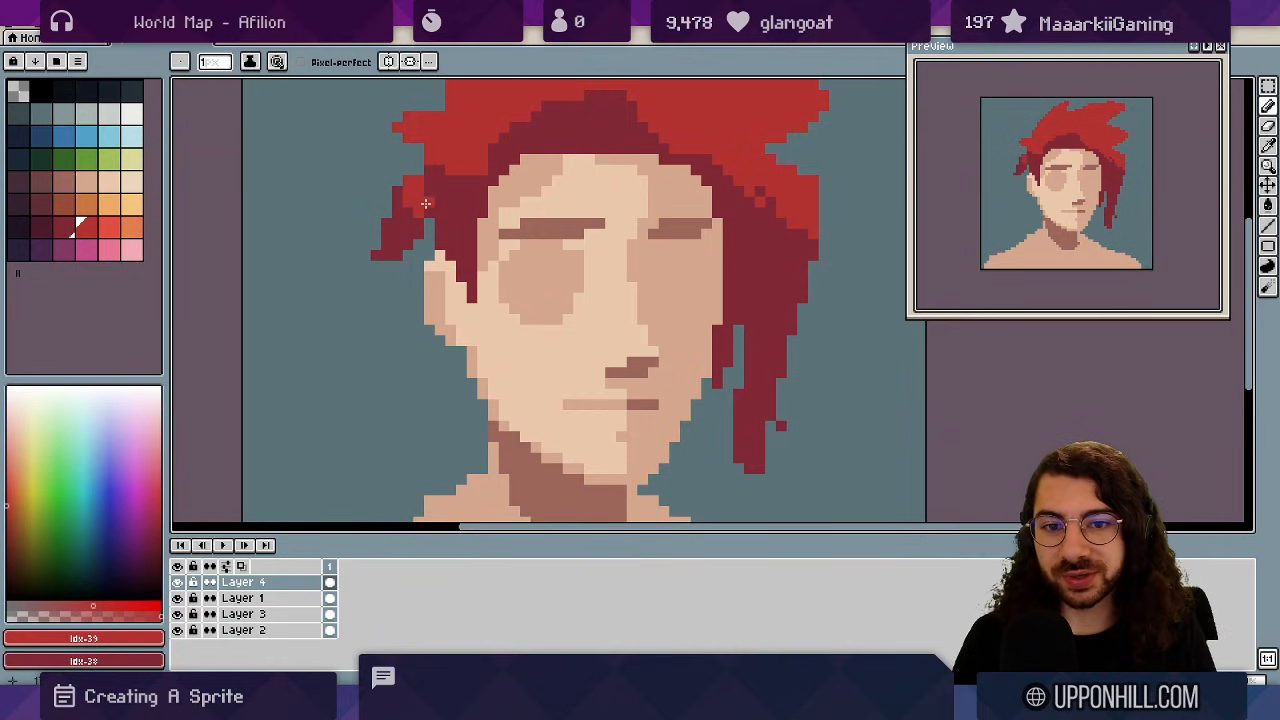
scroll(433, 196, "down", 2)
scroll(428, 198, "up", 1)
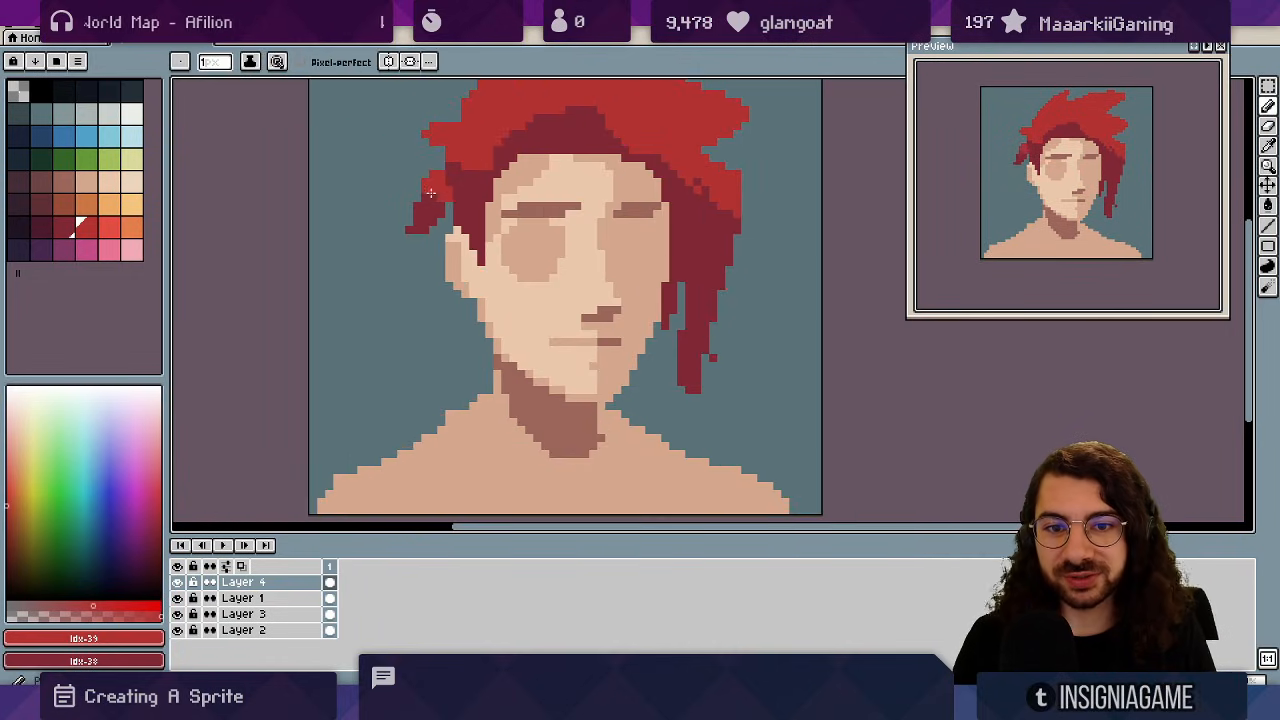
key("z")
scroll(452, 207, "down", 5)
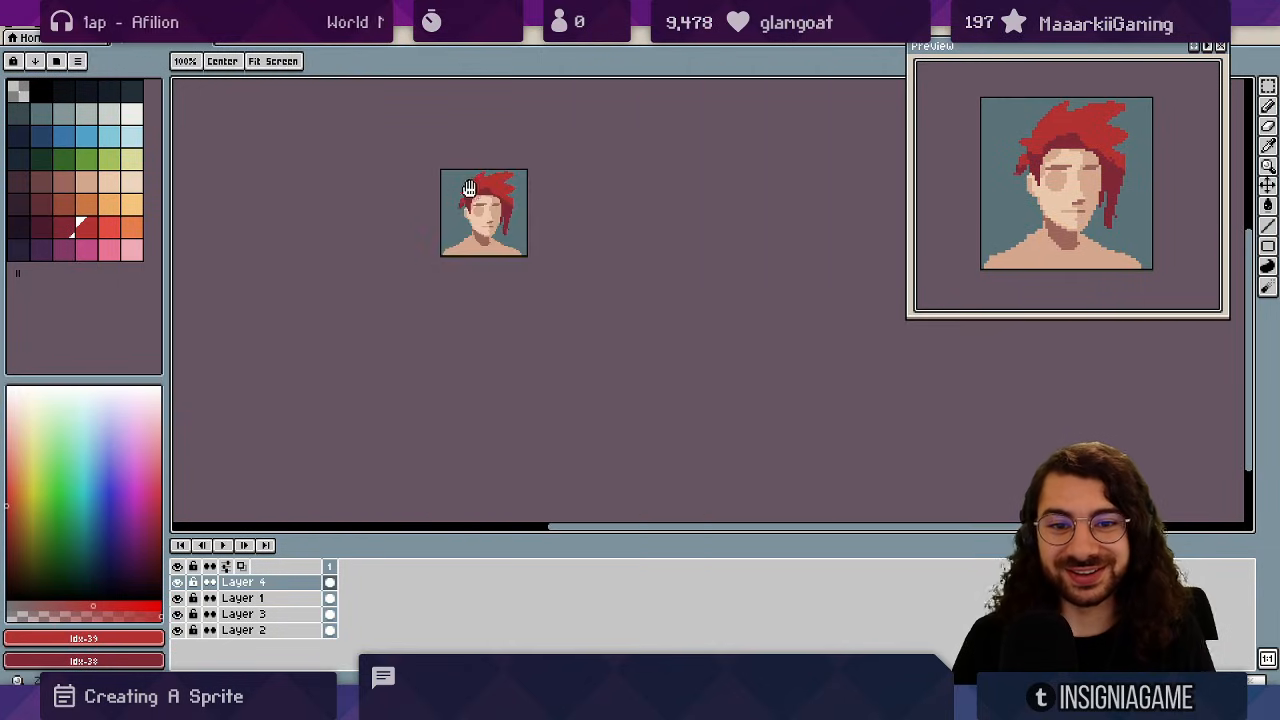
scroll(450, 210, "up", 5)
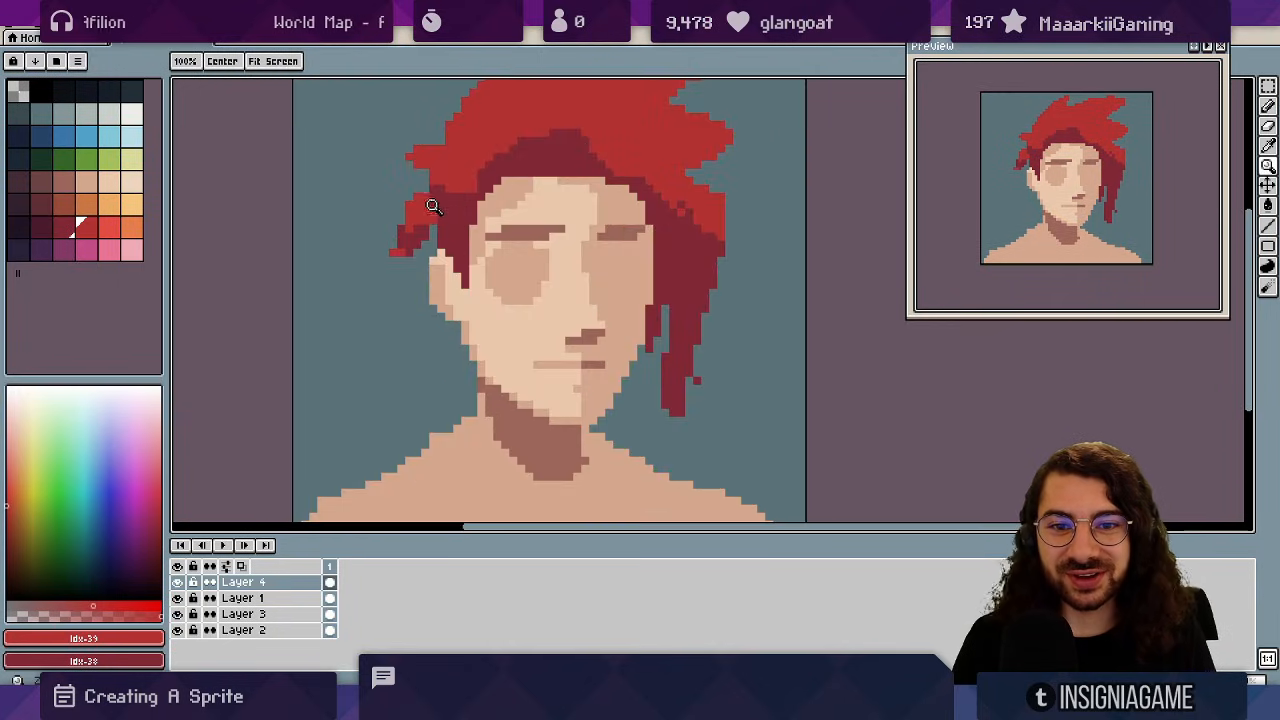
- Reshape the far-side hair spikes into longer, sharper points on Layer 4 with the eraser and Idx-39
key("b")
scroll(433, 204, "down", 1)
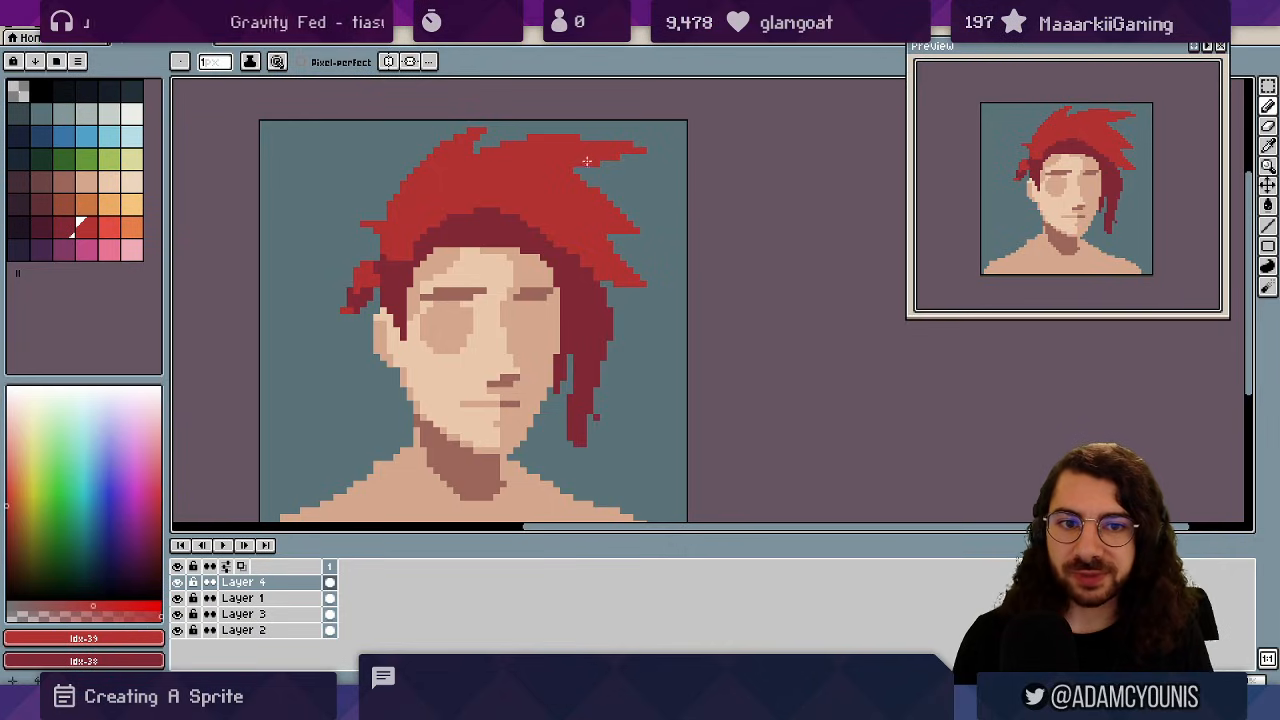
key("e")
left_click(627, 149, "alt")
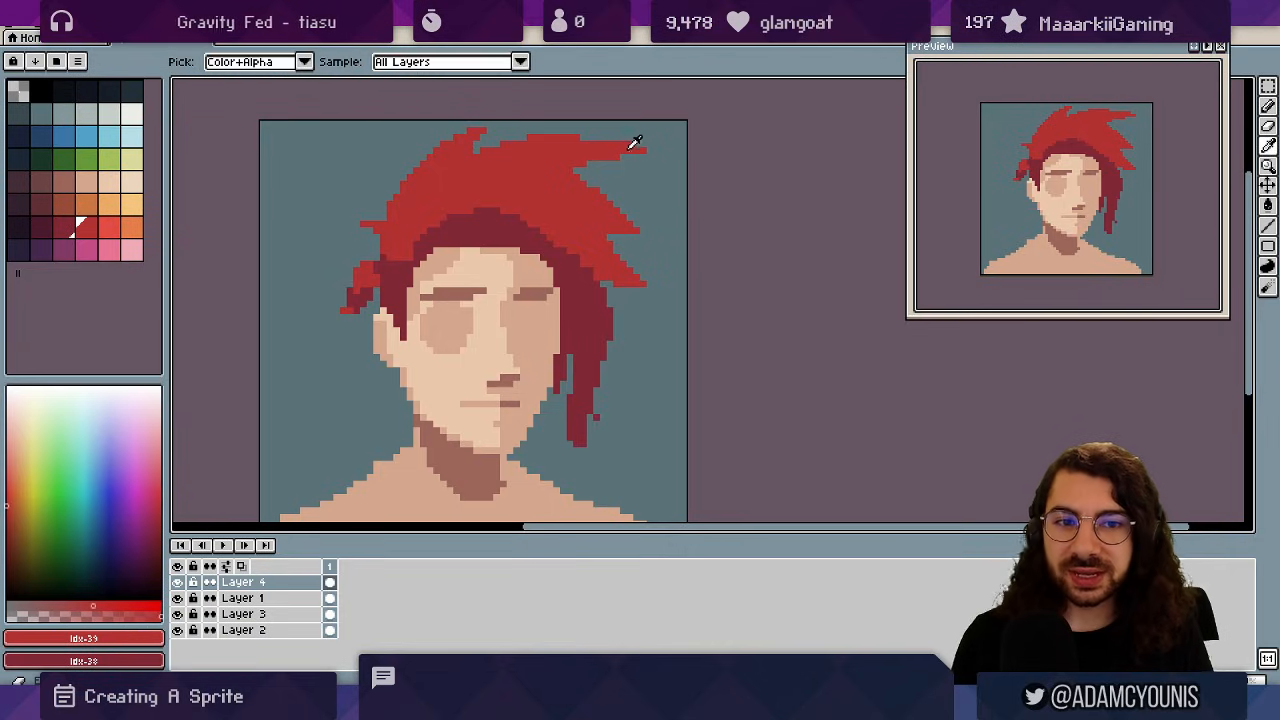
key("b")
left_click(629, 156)
- Extend the dark fringe shadow into the far-side hair as a tapered point on Layer 4 in Idx-38
left_click(549, 236, "alt")
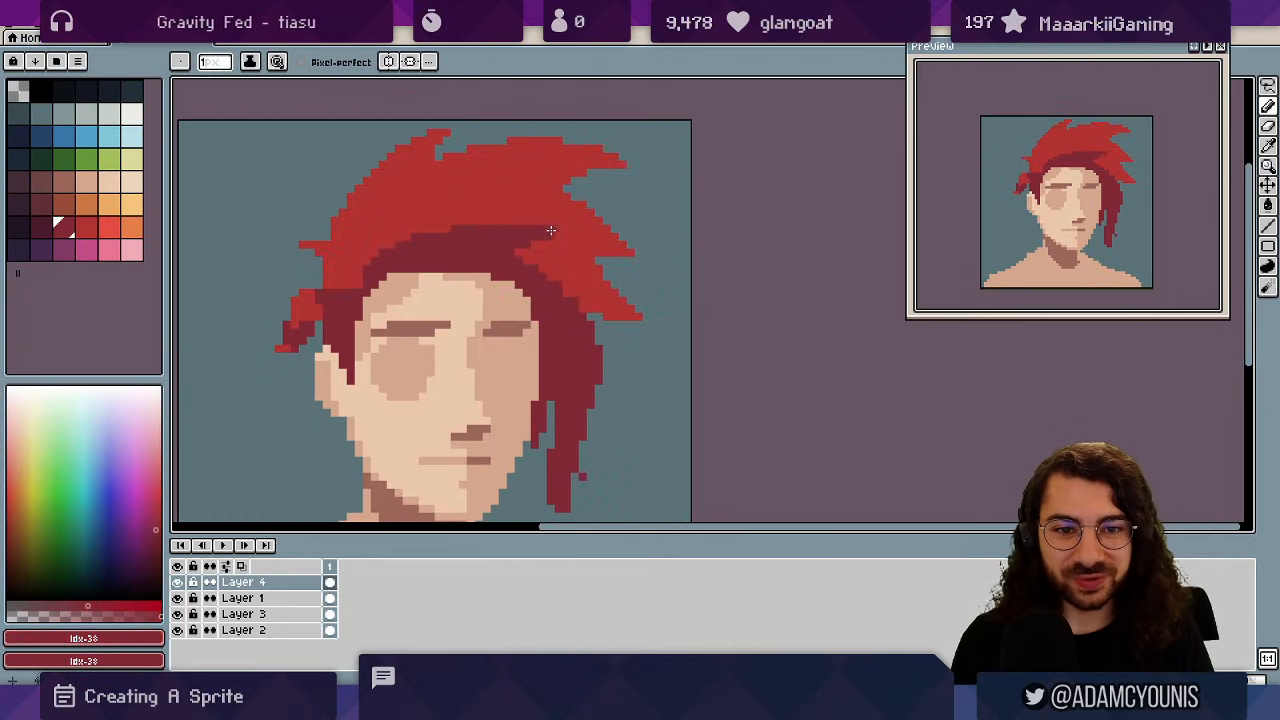
left_click_drag(551, 230, 566, 230)
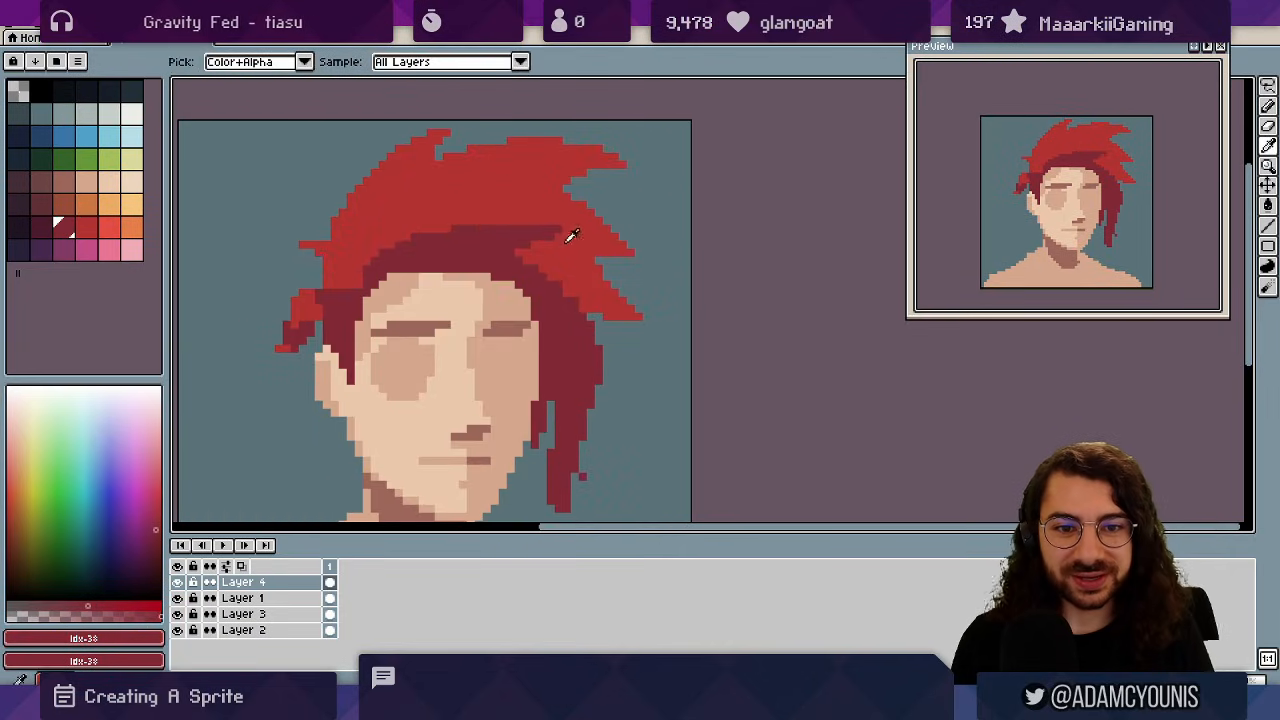
left_click(572, 234, "alt")
key("z")
scroll(583, 212, "down", 5)
scroll(572, 220, "up", 2)
scroll(576, 221, "up", 3)
- Outline the lit outer part of the hanging far-side lock in Idx-39 and fill its lower section with that colour
key("b")
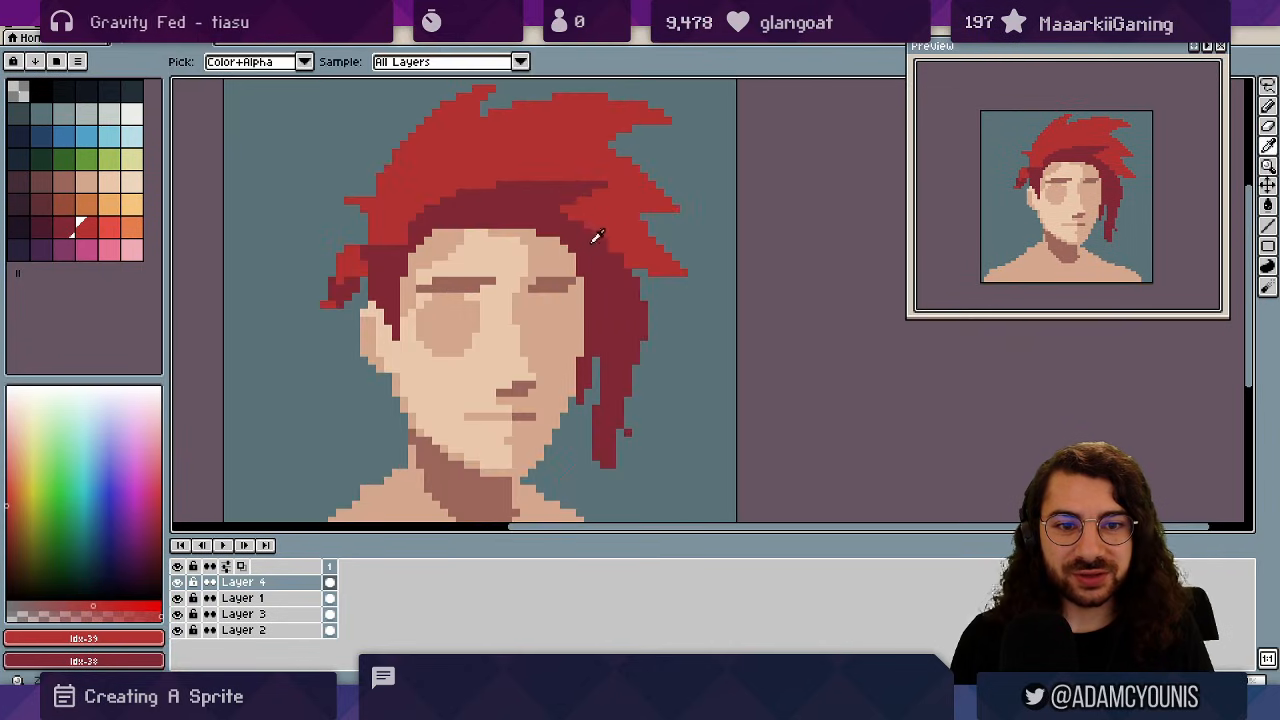
left_click_drag(614, 377, 638, 305)
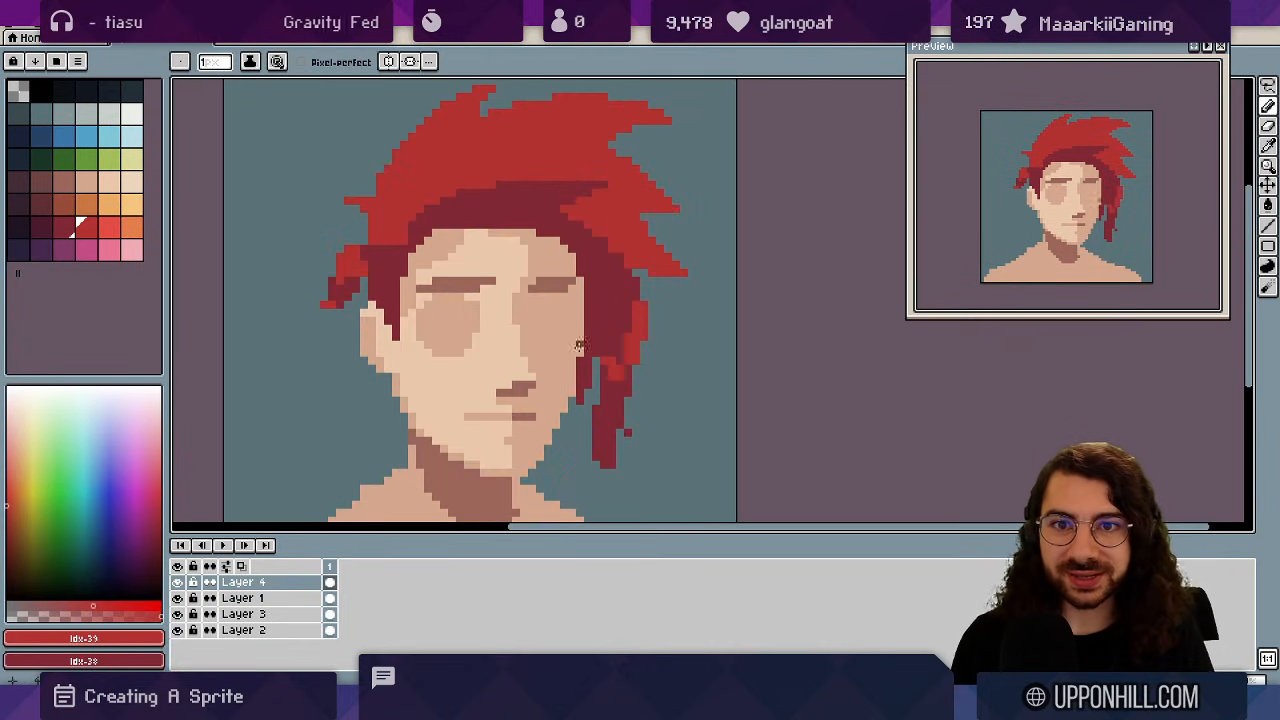
key("g")
left_click(296, 64)
left_click(622, 384)
key("z")
scroll(636, 368, "down", 2)
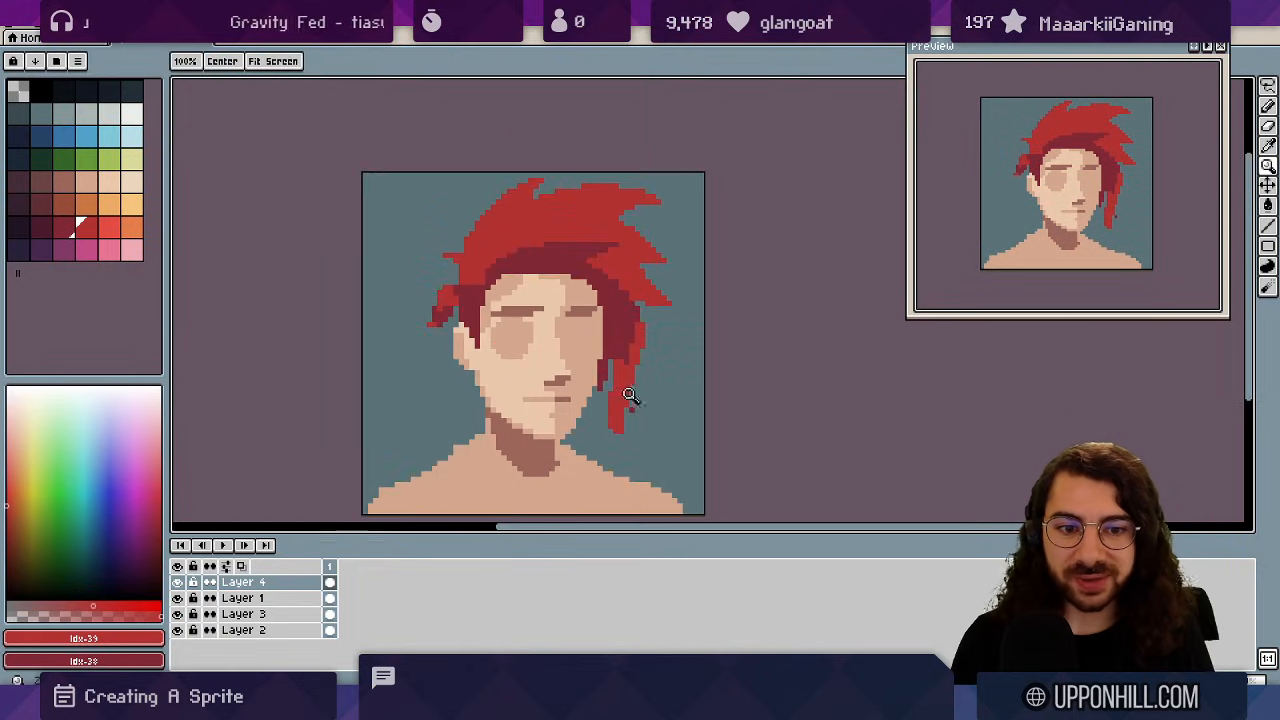
- Reshape the hanging hair lock beside the cheek and shade its inner part with the dark red Idx-38
scroll(630, 396, "up", 1)
key("i")
left_click(620, 340)
key("b")
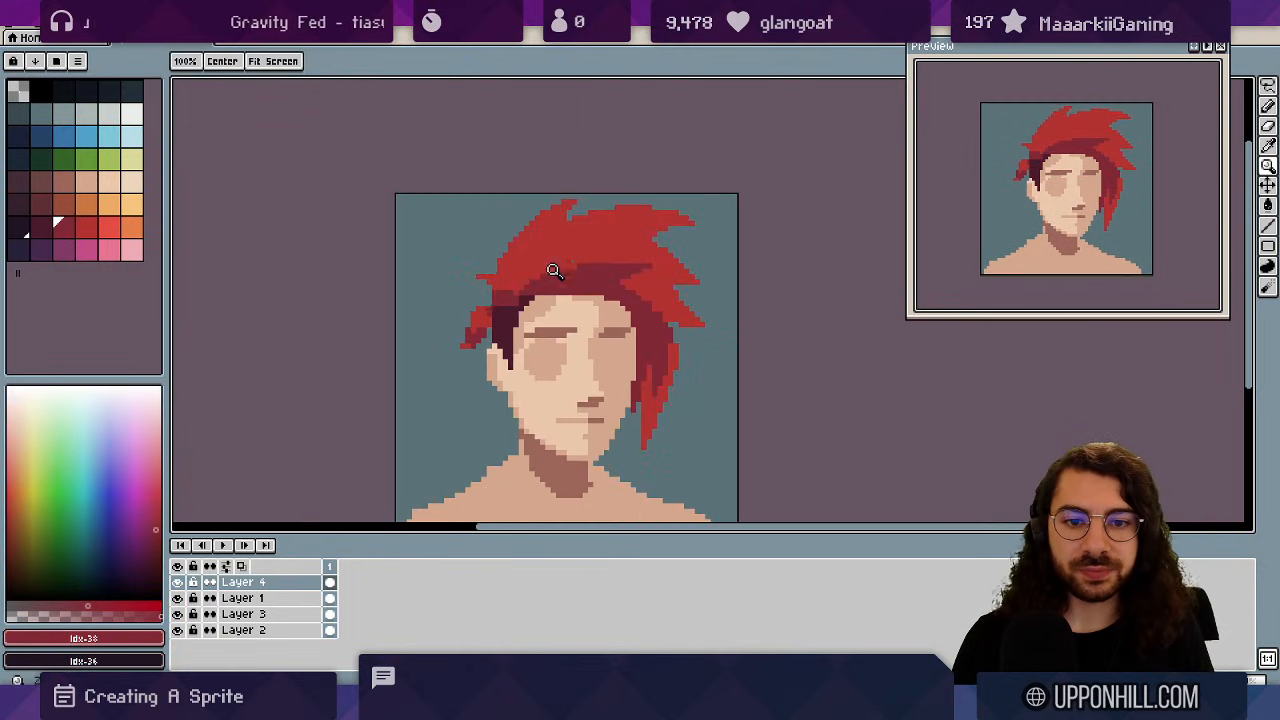
- Block in the temple hair with maroon Idx-37, undo the oversized stroke, and clean its upper edge with dark red Idx-38
scroll(510, 300, "up", 3)
left_click(537, 331, "alt")
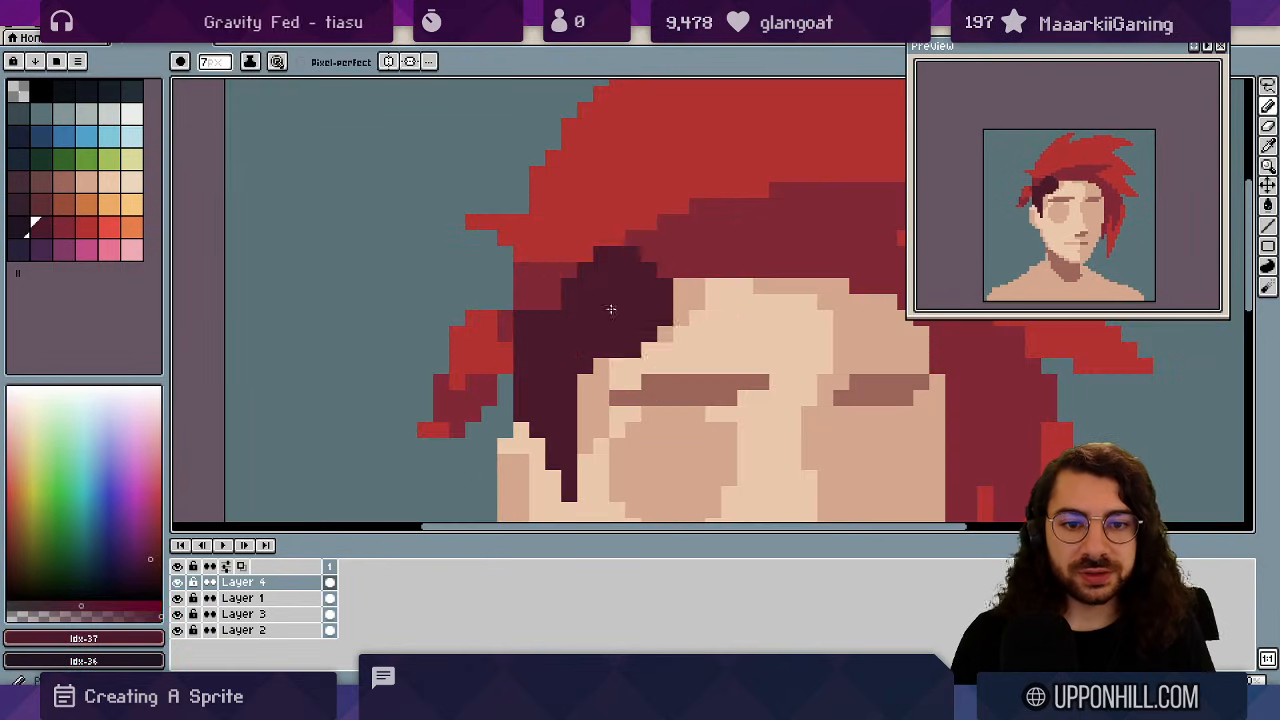
key("ctrl+z")
left_click_drag(536, 302, 521, 302)
left_click(582, 290, "alt")
left_click(605, 288)
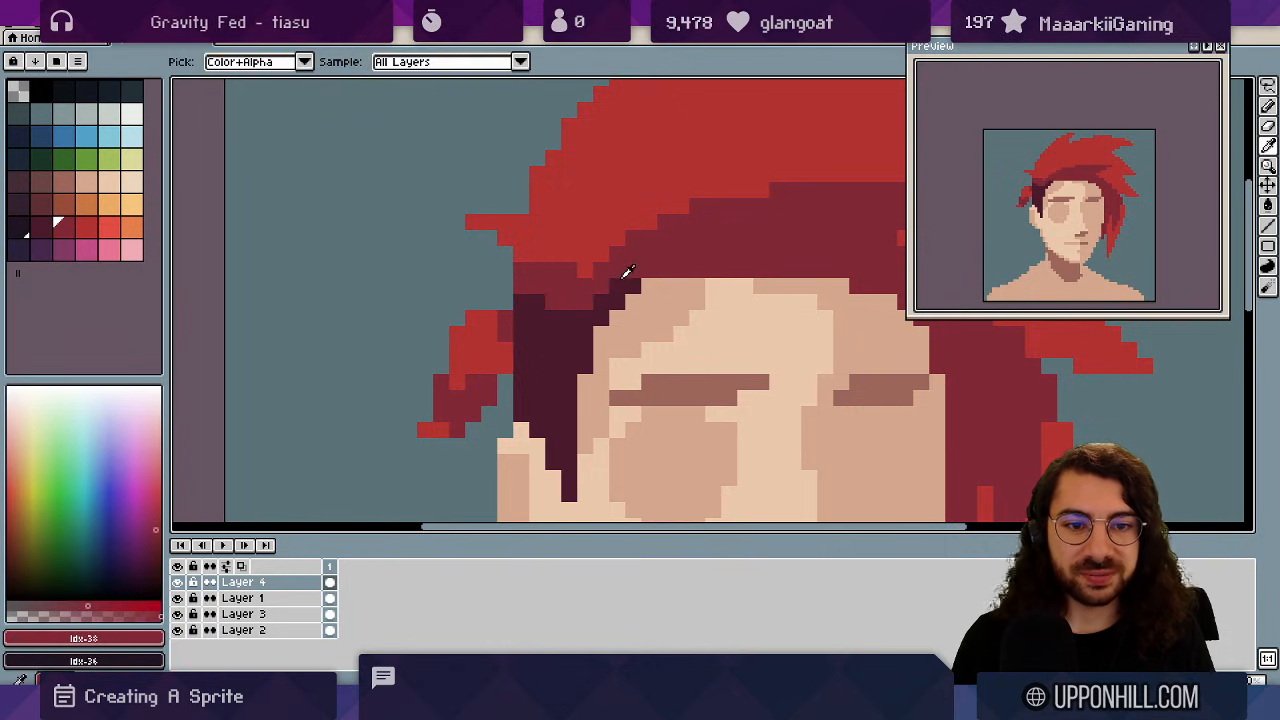
left_click_drag(617, 286, 630, 282)
left_click(588, 305, "alt")
- Recolour the lower sideburn with dark red Idx-38 using a 1 px pencil, keeping the maroon shadow above it
key("z")
scroll(623, 294, "down", 4)
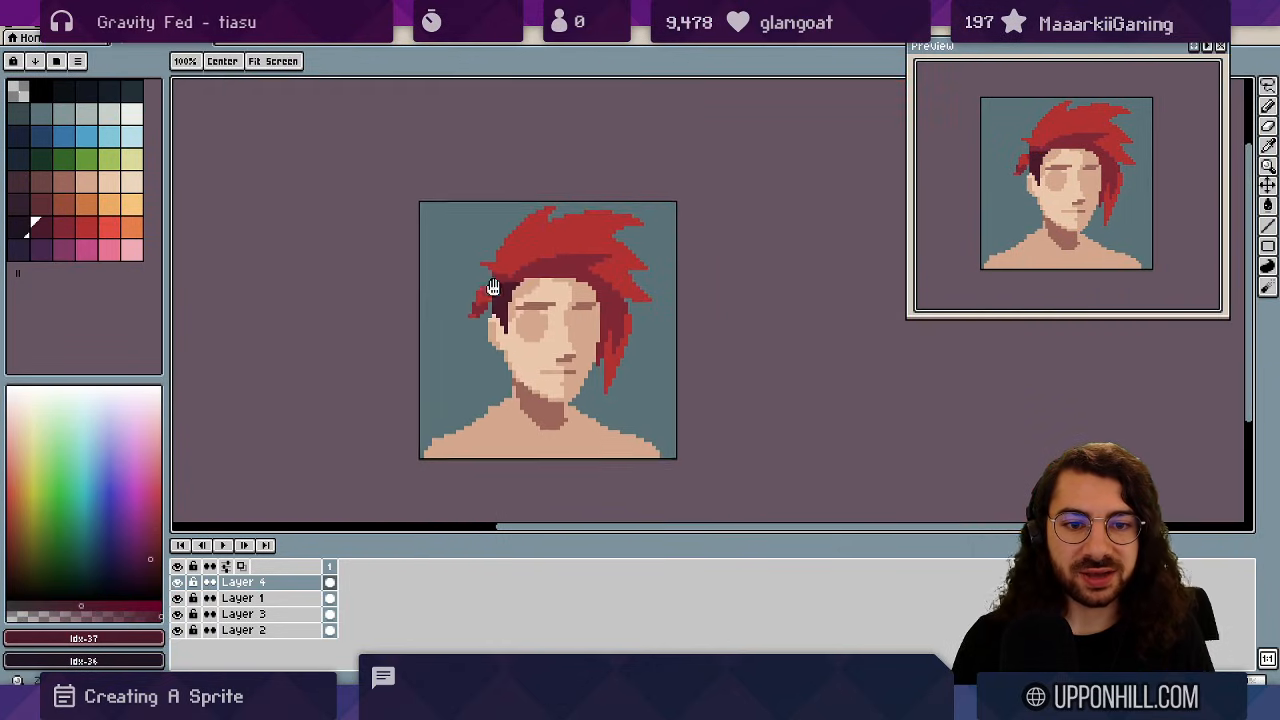
scroll(522, 276, "up", 4)
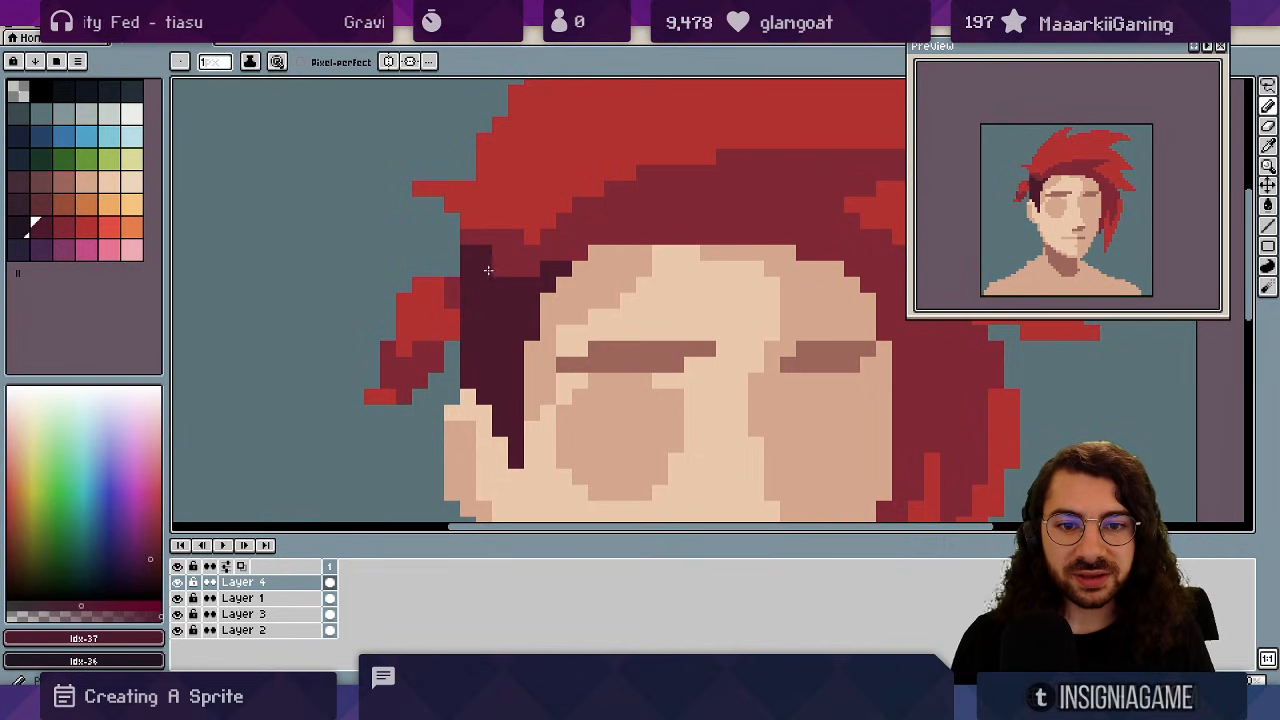
left_click(514, 251, "alt")
mouse_move(467, 360)
left_mouse_down()
mouse_move(500, 389)
mouse_move(513, 444)
left_mouse_up()
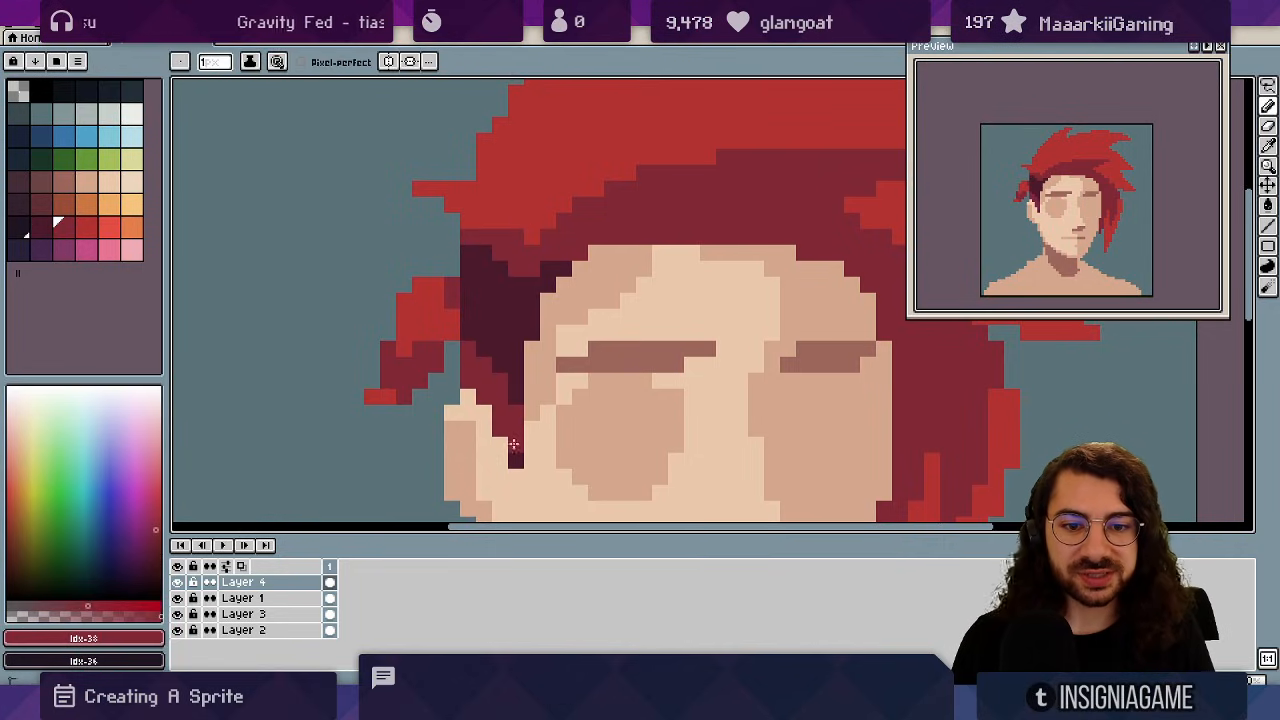
key("alt")
left_click(469, 335, "alt")
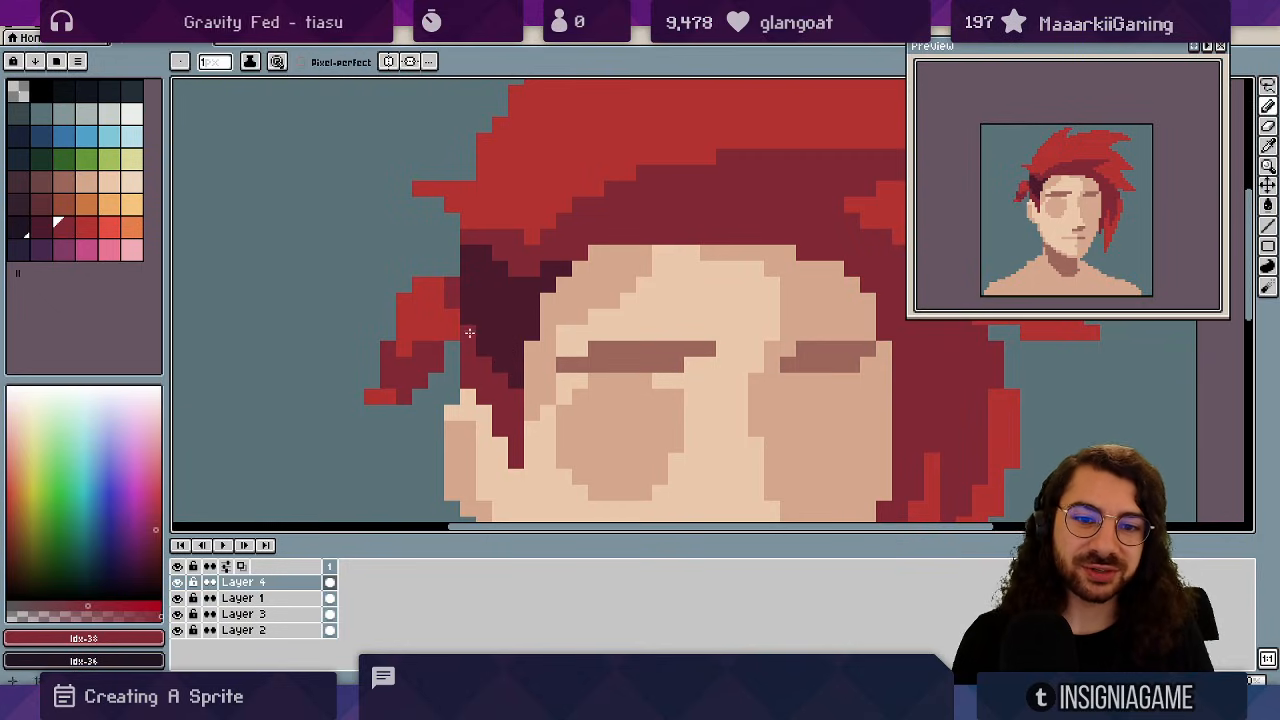
- Extend the maroon Idx-37 shadow across the upper edge of the temple hair with the 1 px pencil
key("z")
scroll(540, 300, "down", 8)
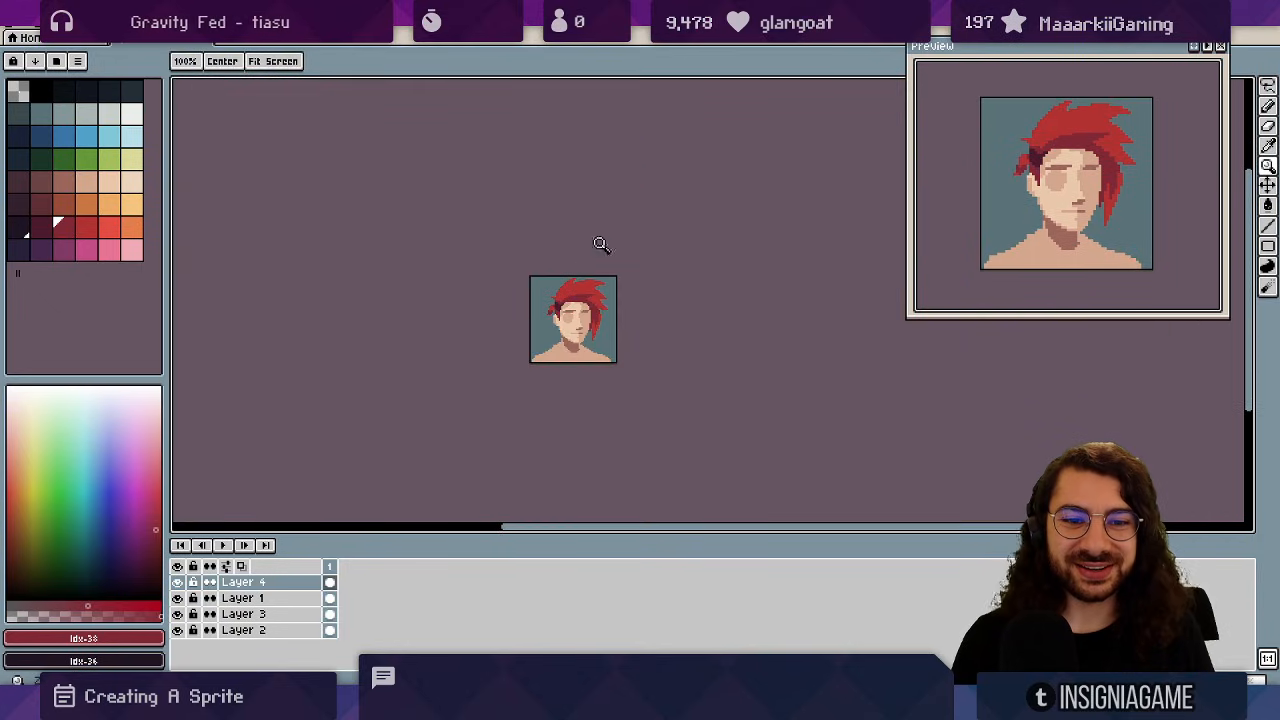
scroll(577, 300, "up", 6)
key("b")
key("[")
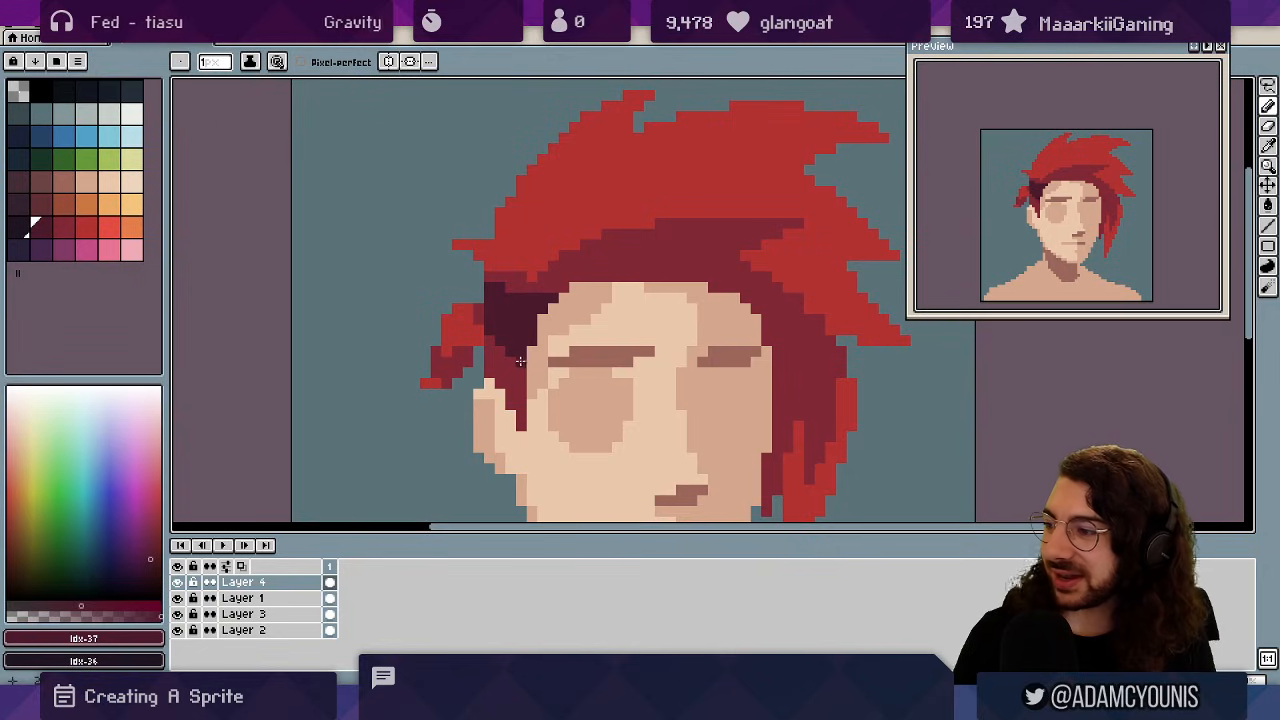
left_click_drag(574, 336, 477, 304)
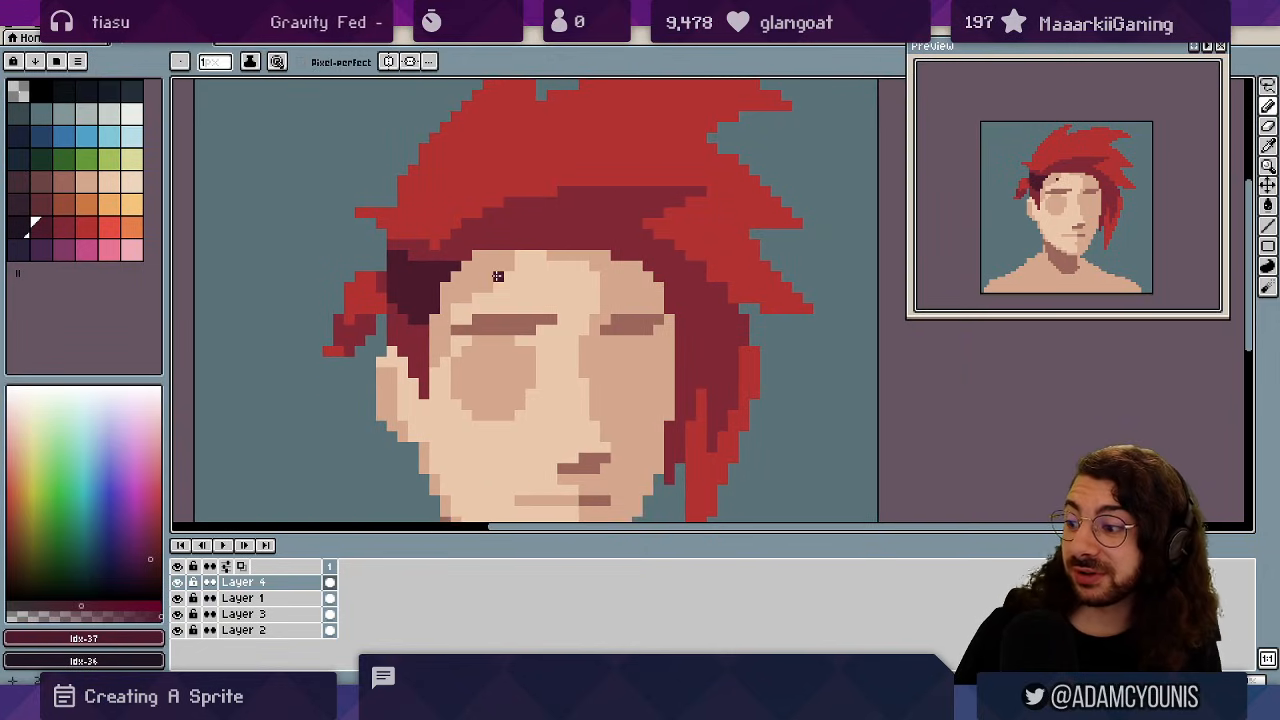
- Refine the boundary between the main hair and the temple shadow using bright red Idx-39 and maroon Idx-37
left_click(434, 228, "alt")
key("z")
scroll(469, 211, "down", 4)
left_click_drag(494, 194, 451, 208)
scroll(405, 256, "up", 3)
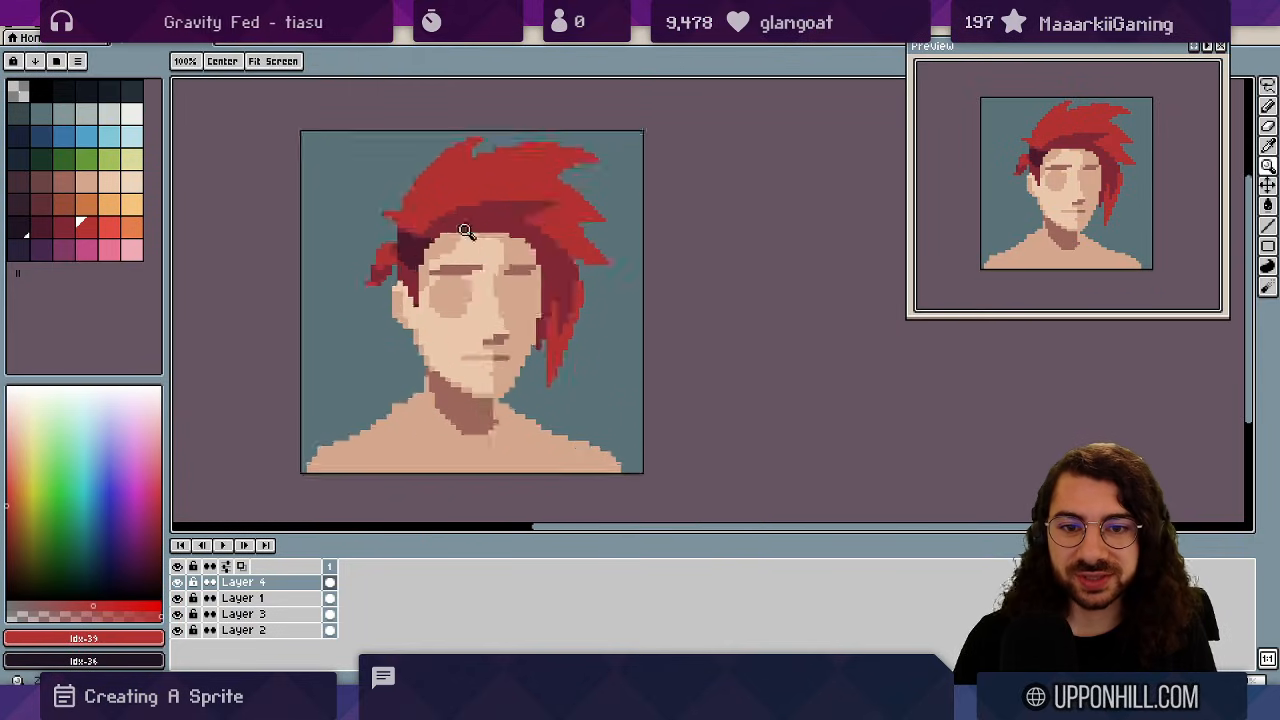
left_click(421, 229, "alt")
key("b")
key("z")
scroll(460, 210, "down", 4)
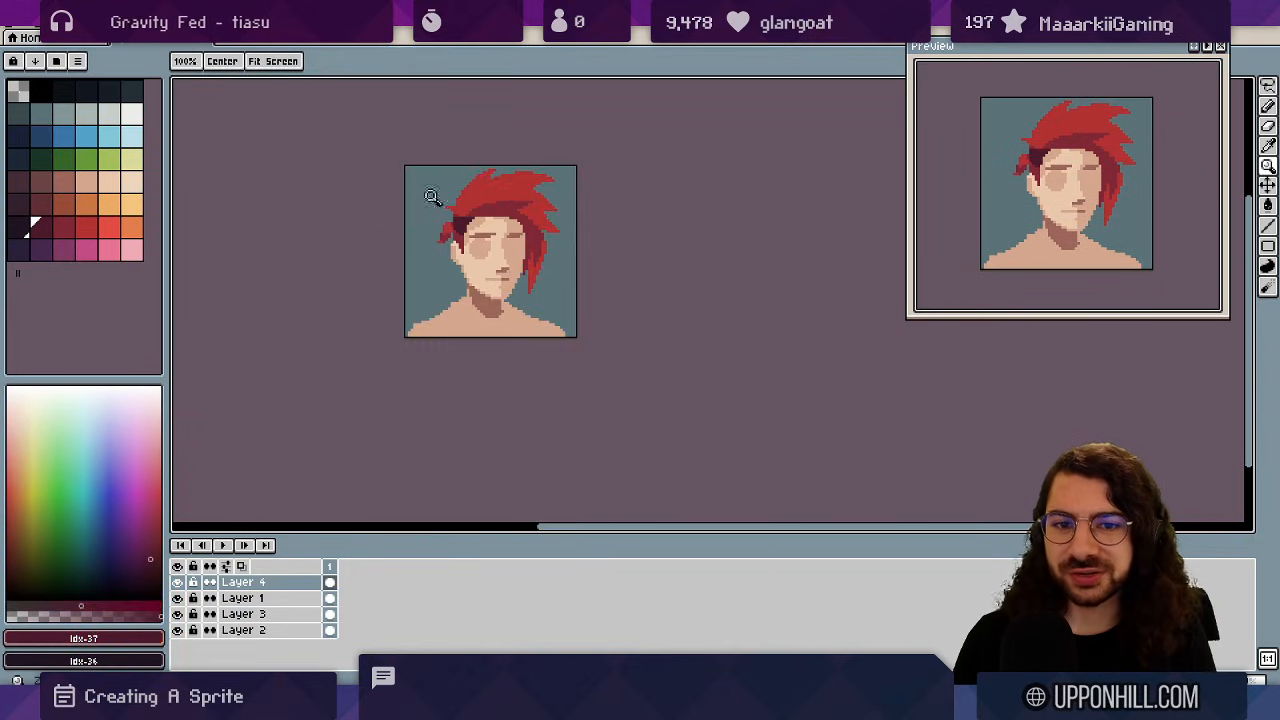
- On Layer 1, recolour both eyebrows dark red and shade the face edge beside the hanging hair with brown Idx-26
left_click_drag(531, 183, 494, 192)
scroll(448, 221, "up", 4)
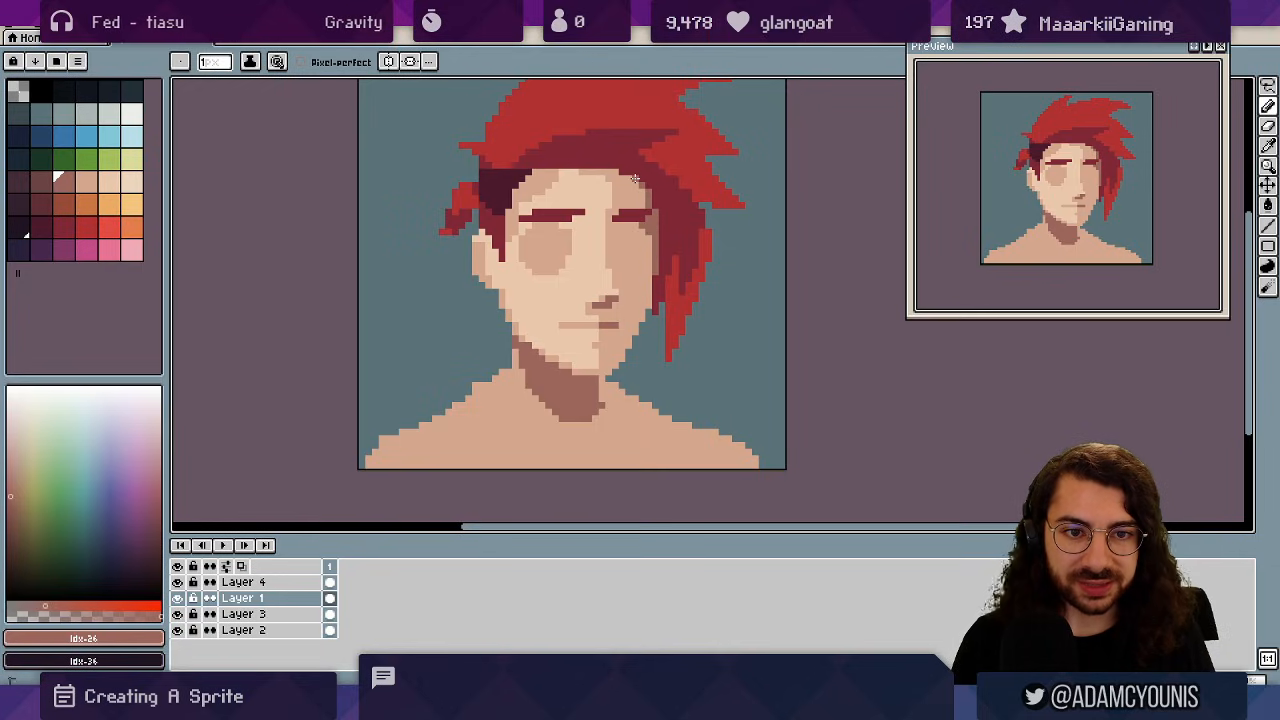
key("z")
scroll(557, 234, "down", 4)
scroll(680, 180, "up", 5)
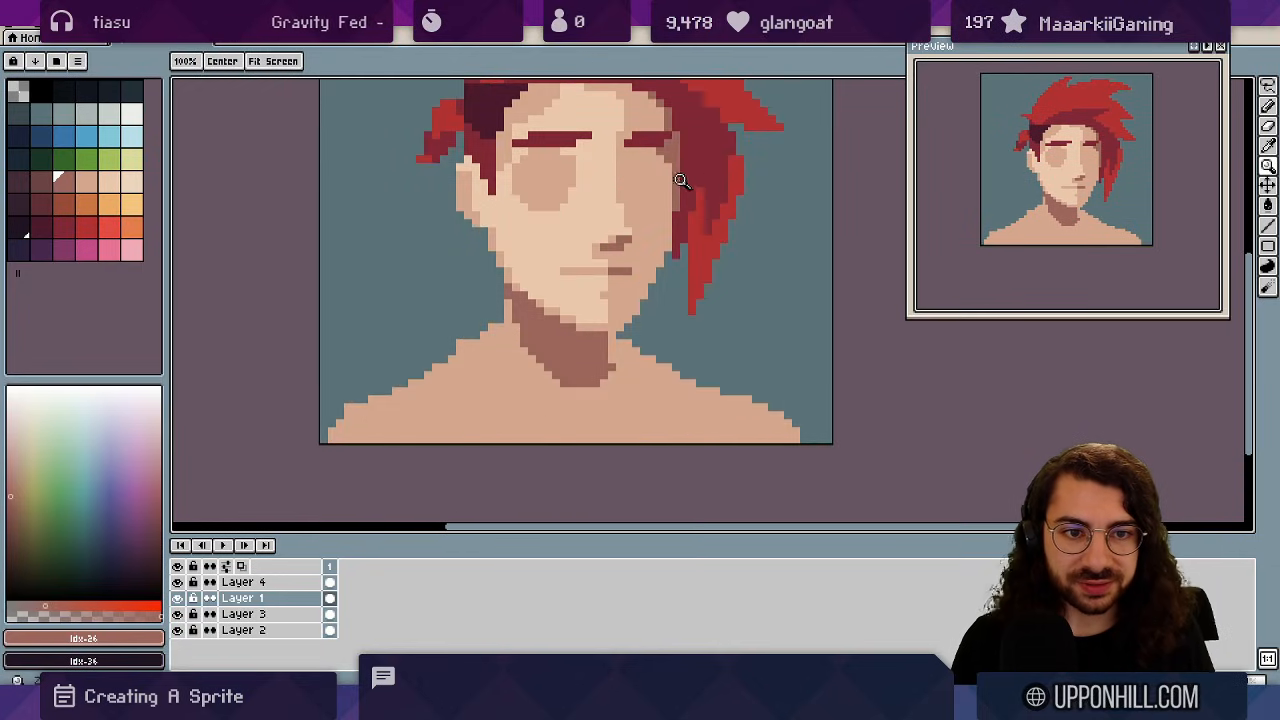
key("b")
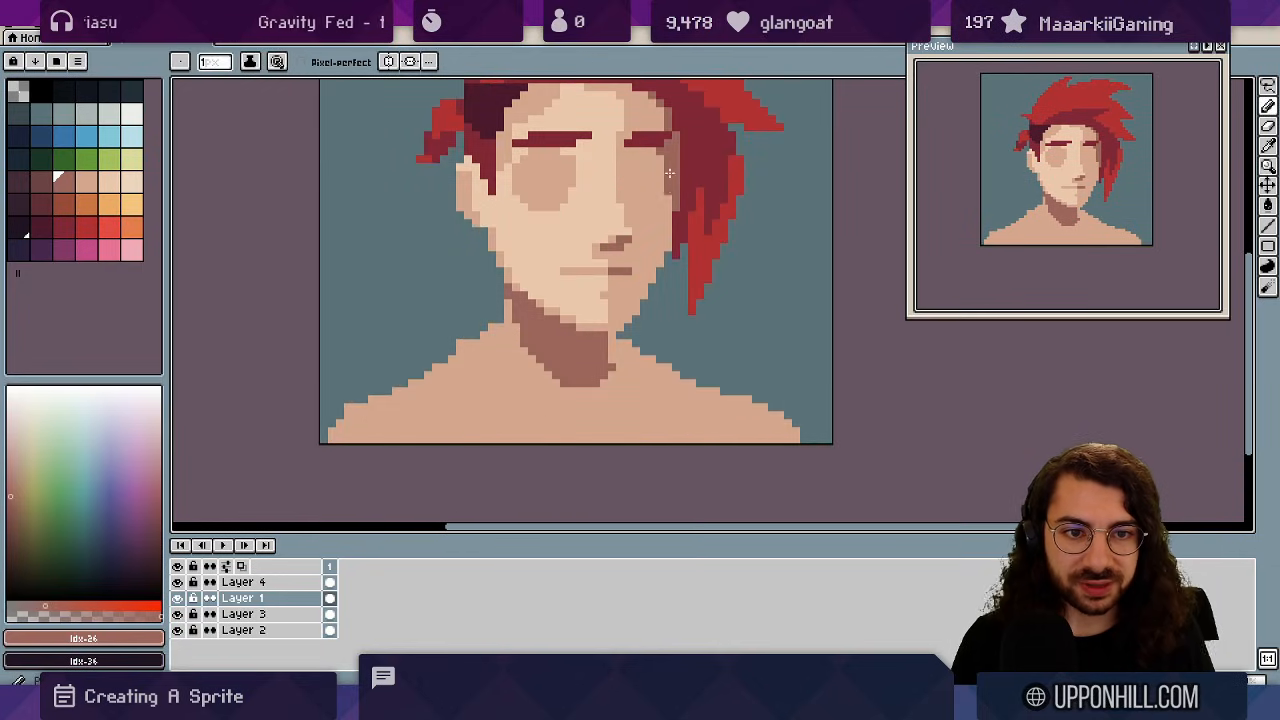
left_click(661, 245, "alt")
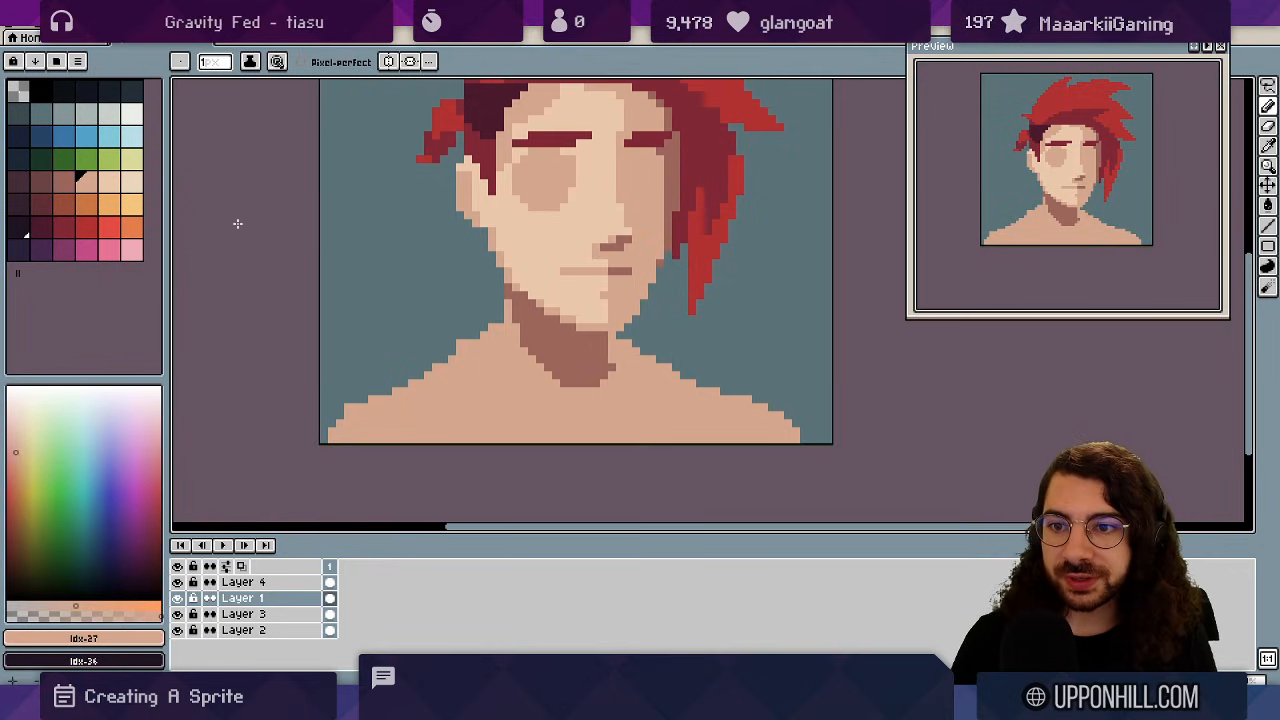
left_click_drag(627, 203, 542, 262)
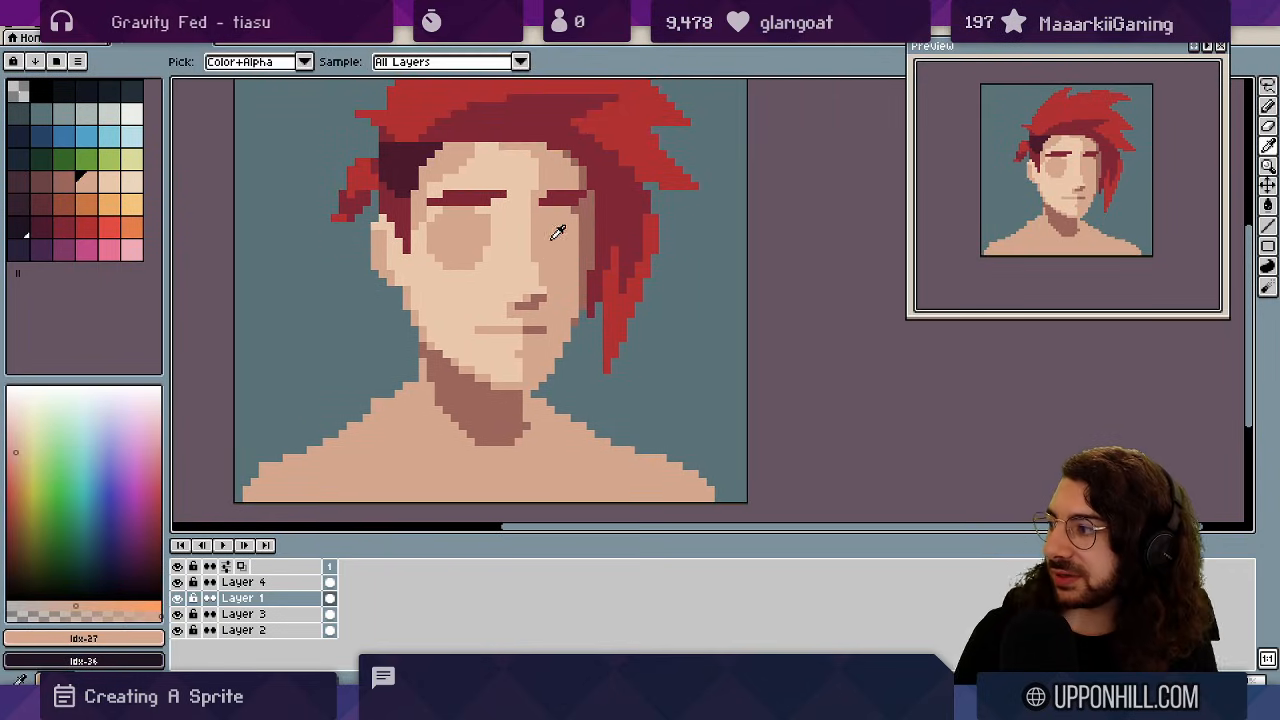
left_click(129, 187)
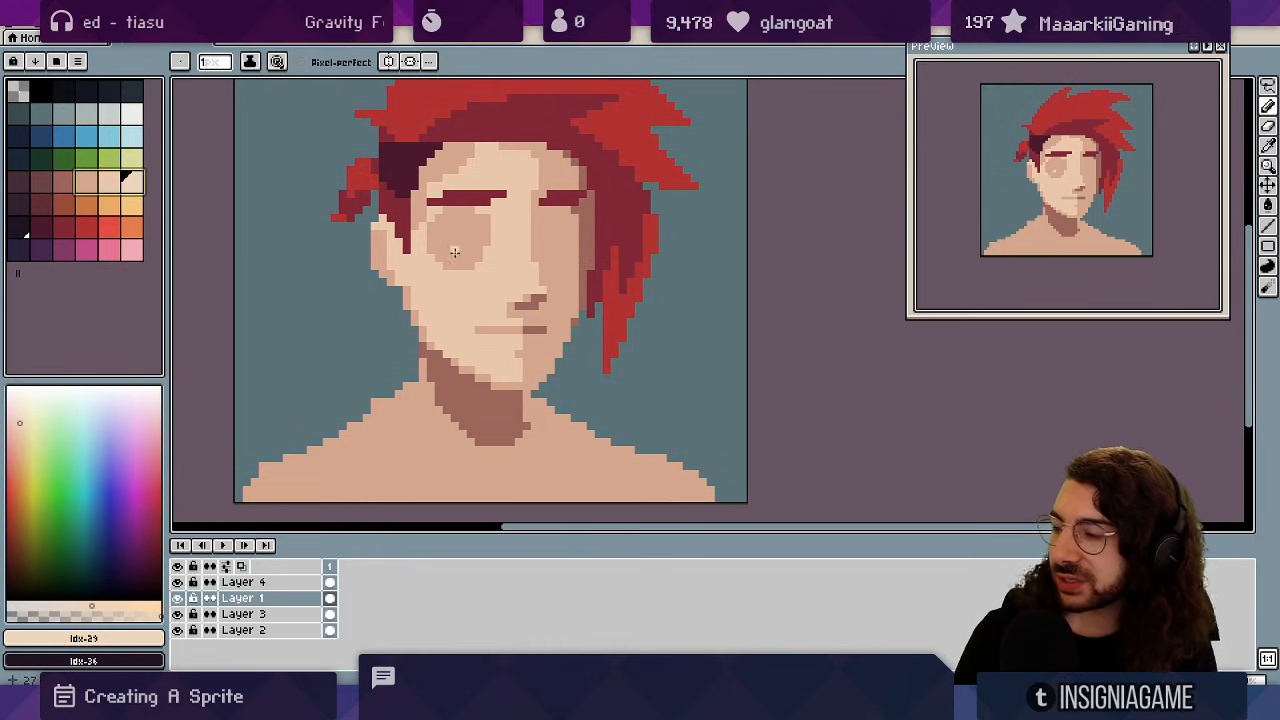
left_click(63, 189)
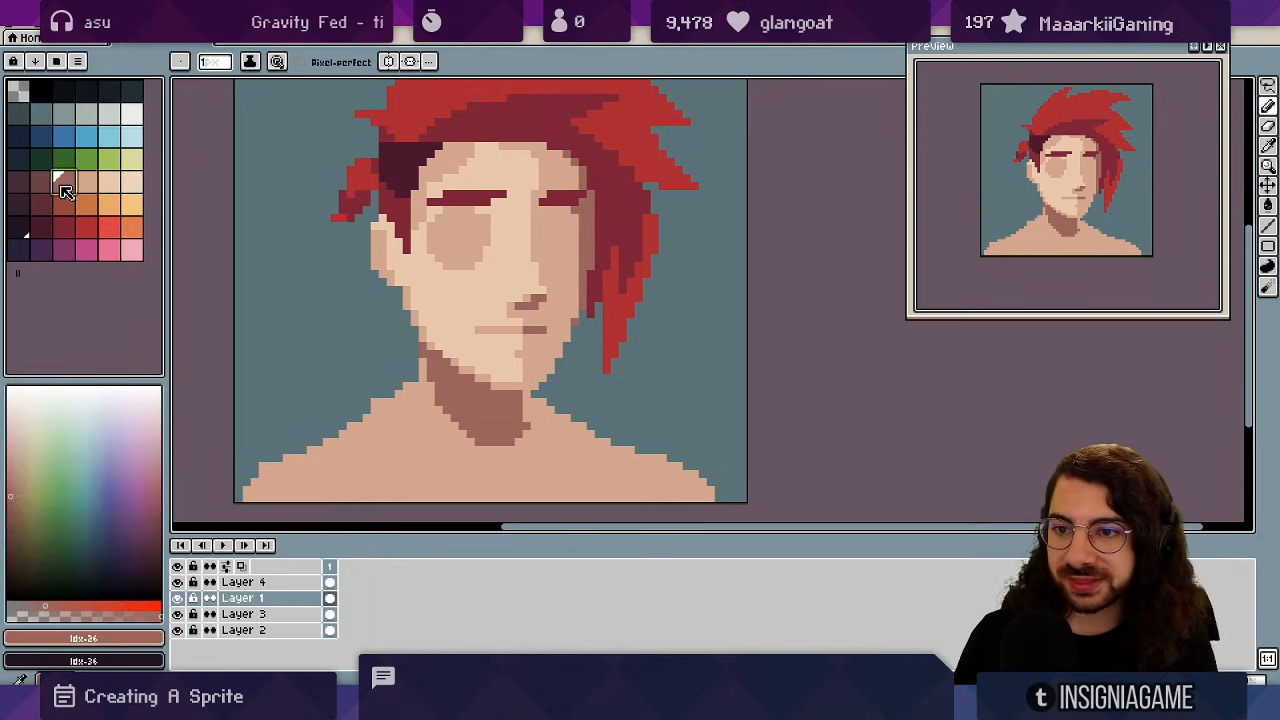
left_click(22, 182)
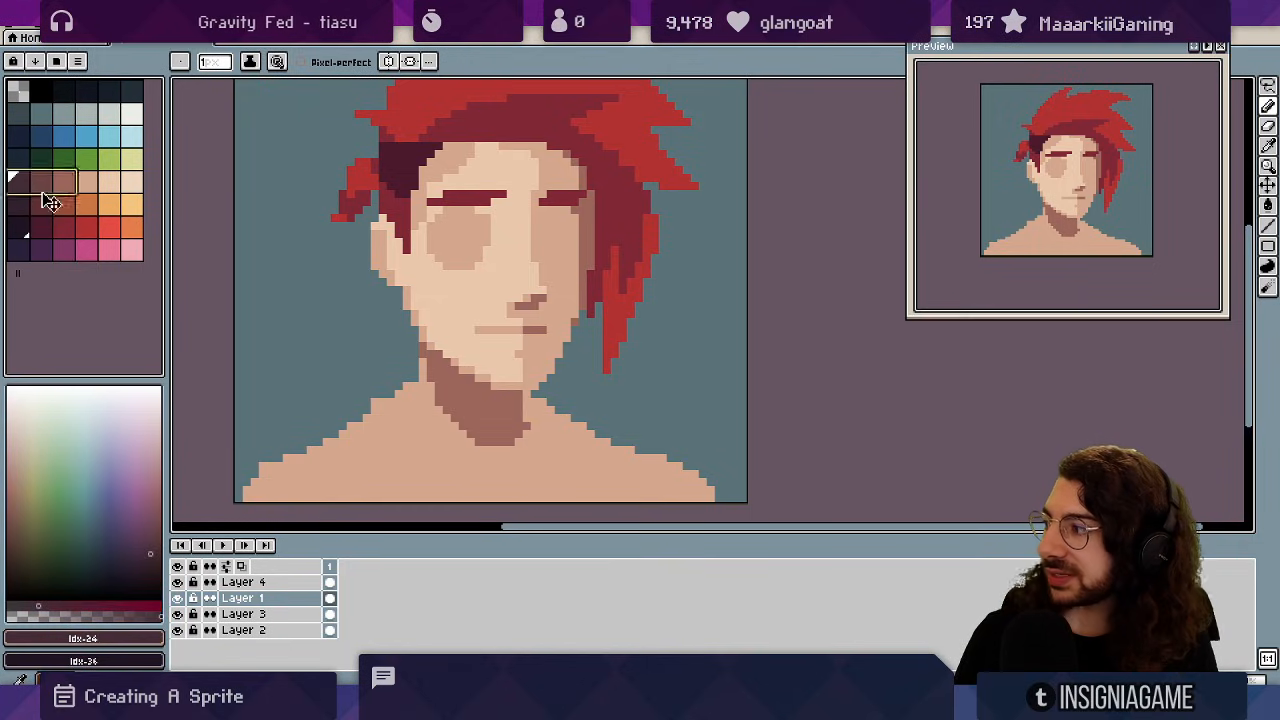
- Add a brown Idx-26 shadow beneath the eyebrow on the shaded side of the face, sampling Idx-27 for touch-ups
left_click(66, 188)
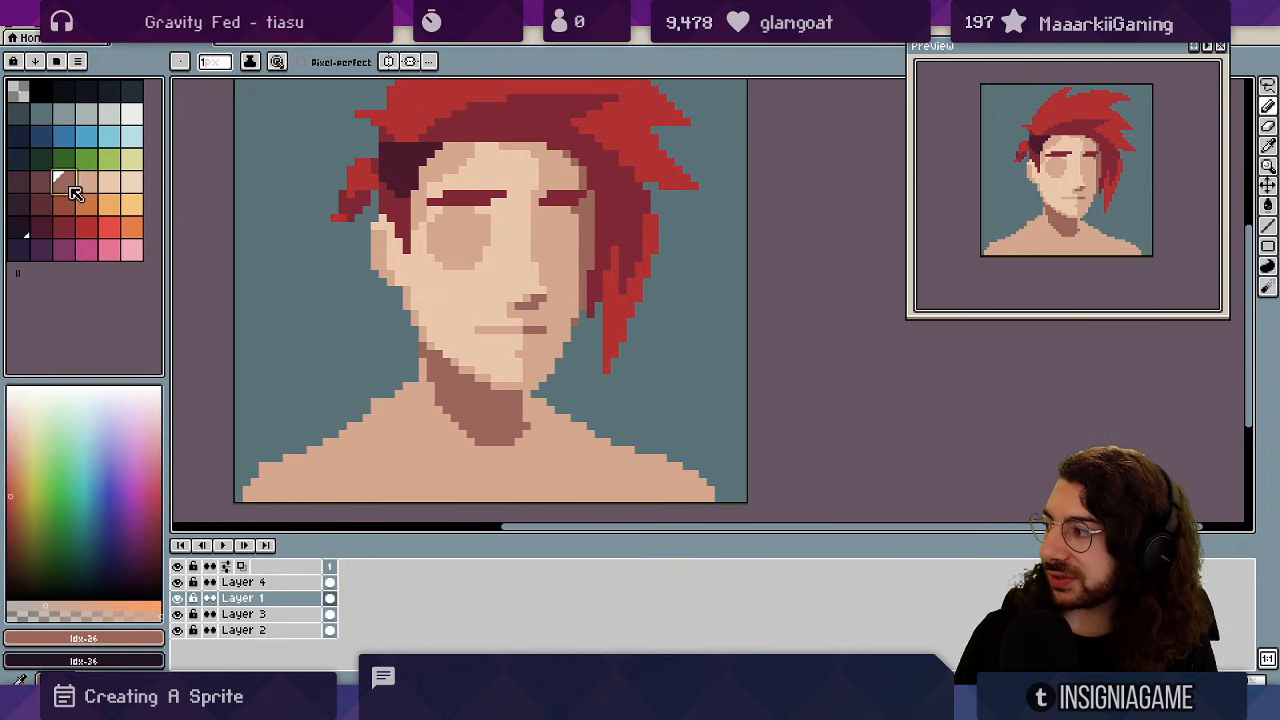
key("z")
scroll(428, 244, "down", 1)
scroll(591, 217, "up", 1)
scroll(534, 211, "up", 1)
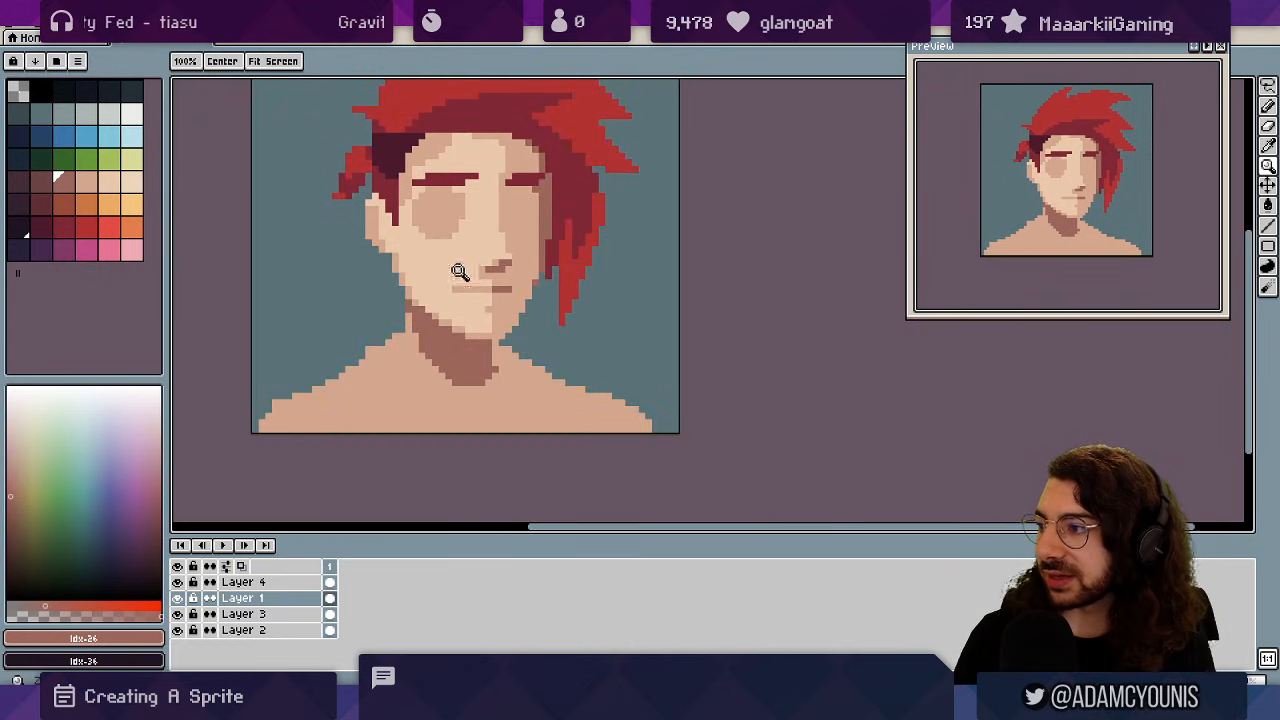
scroll(540, 225, "down", 2)
scroll(557, 229, "up", 1)
key("b")
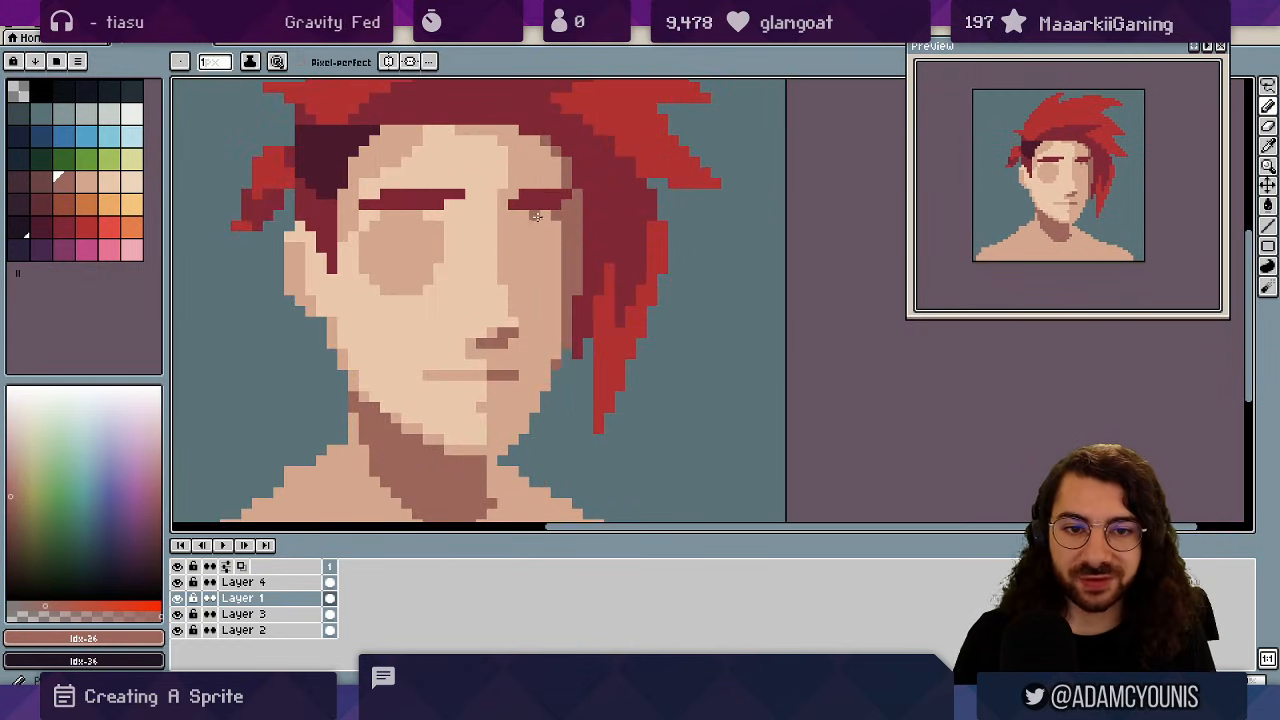
left_click(453, 216, "alt")
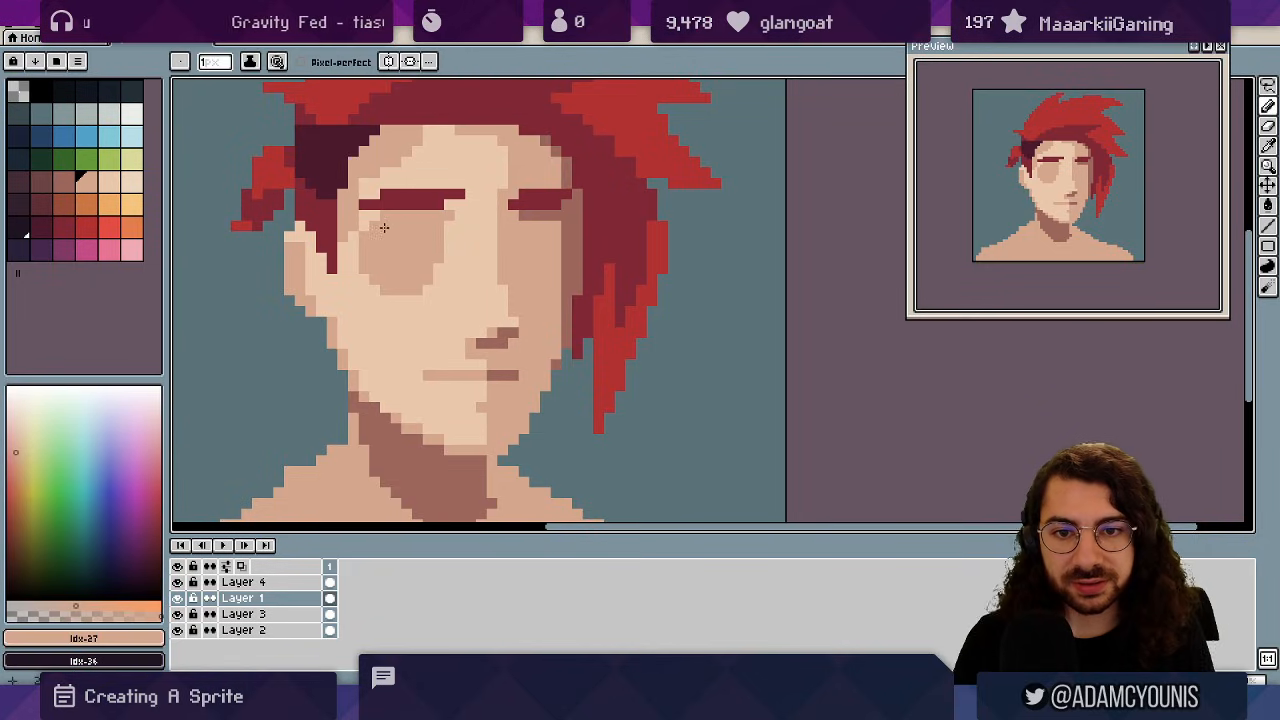
scroll(502, 254, "down", 1)
scroll(490, 258, "up", 1)
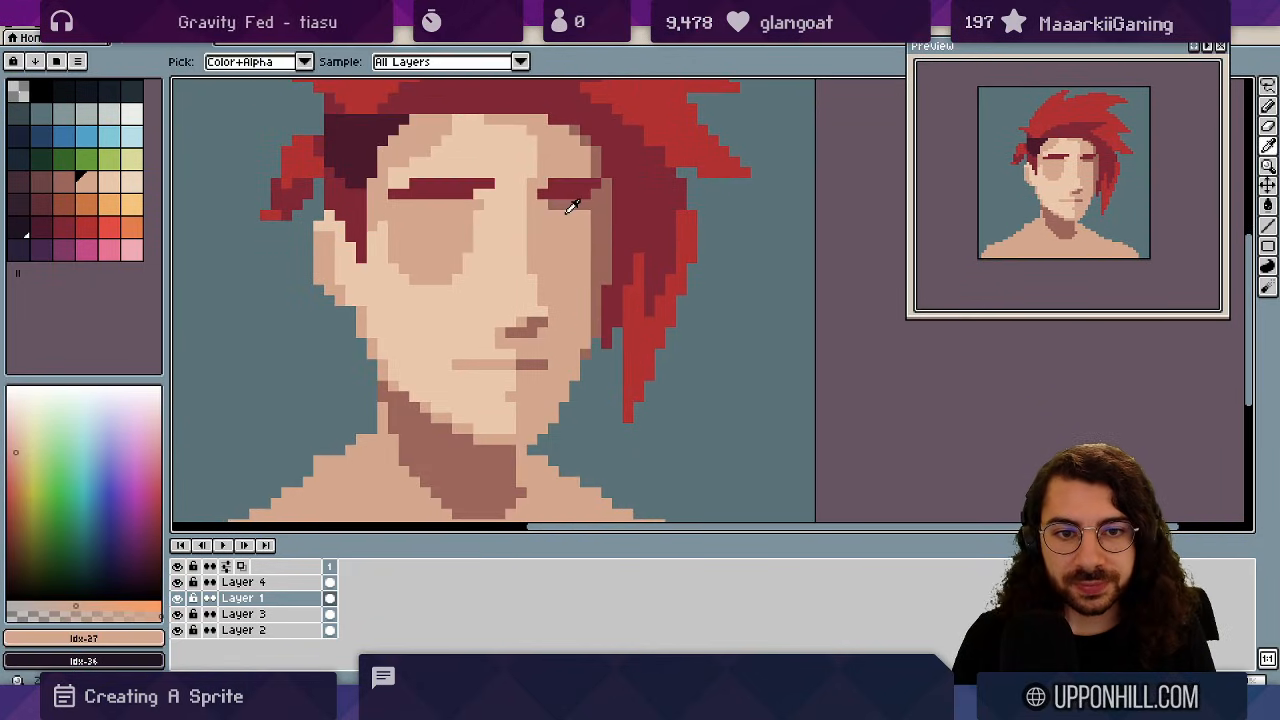
left_click(578, 198, "alt")
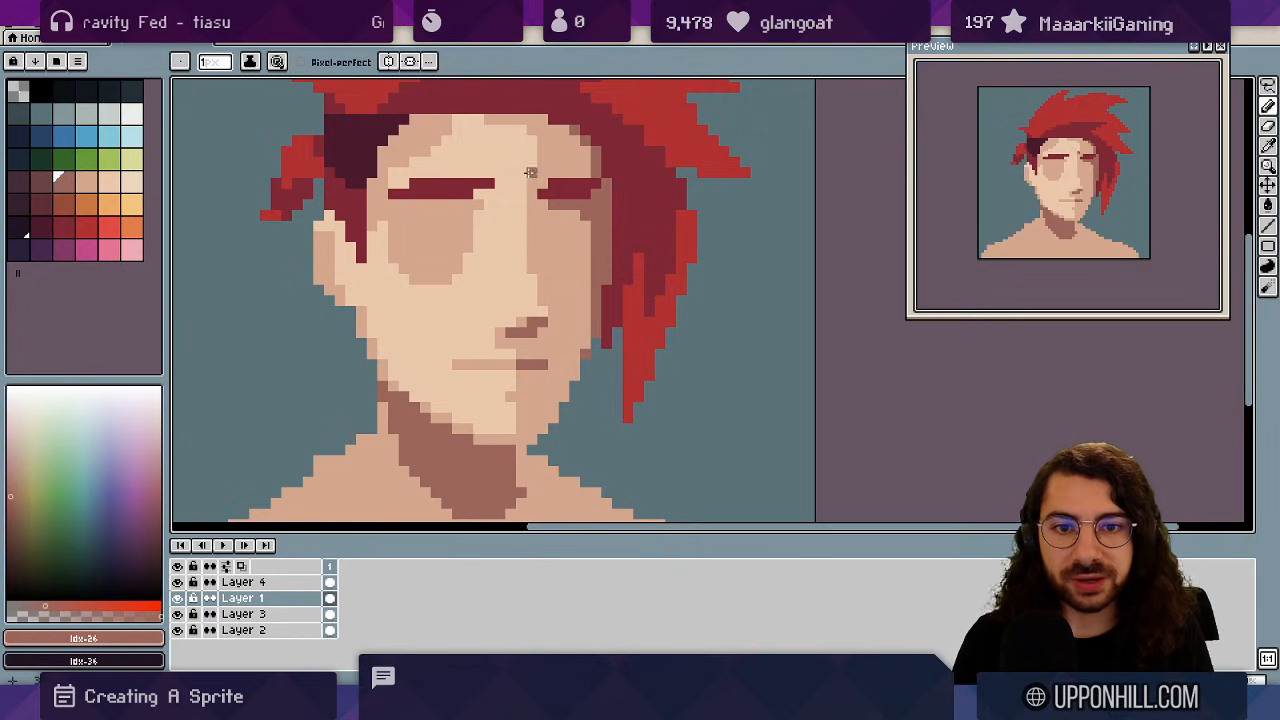
- Trim the forehead shadow near the temple with the light skin tone Idx-28
left_click(443, 139, "alt")
left_click_drag(463, 171, 473, 223)
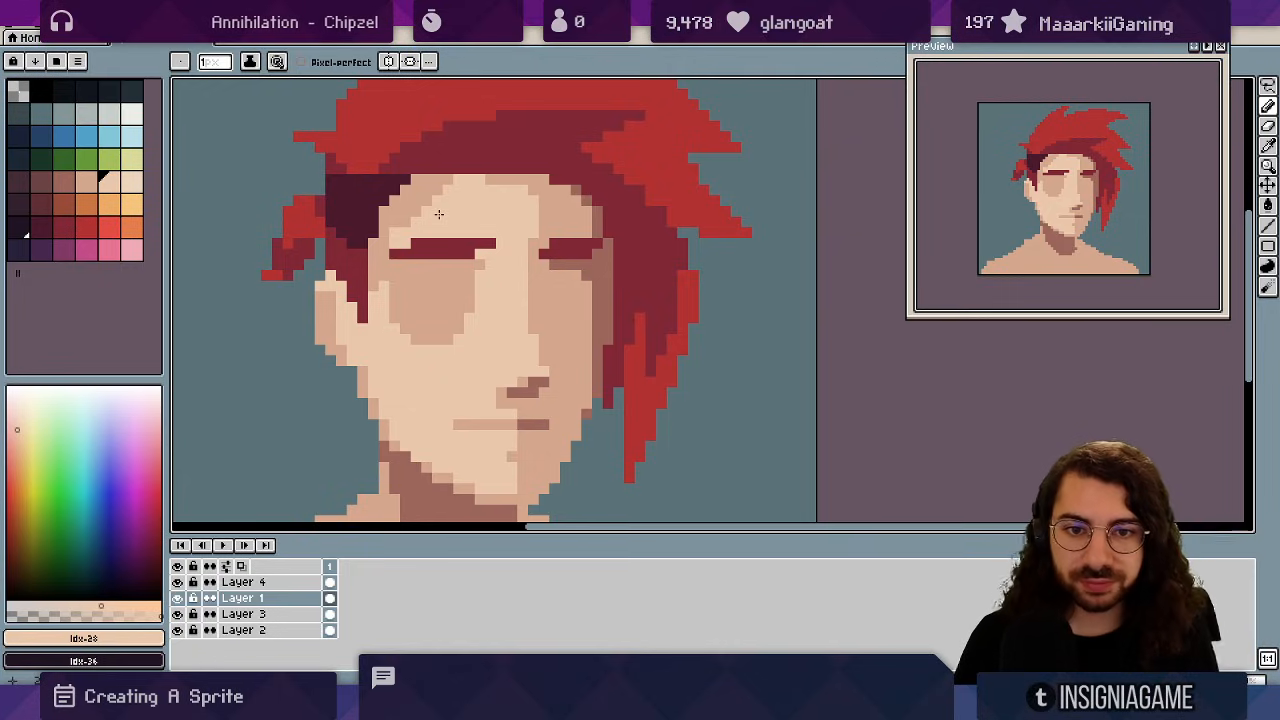
left_click_drag(430, 197, 415, 214)
scroll(578, 209, "down", 7)
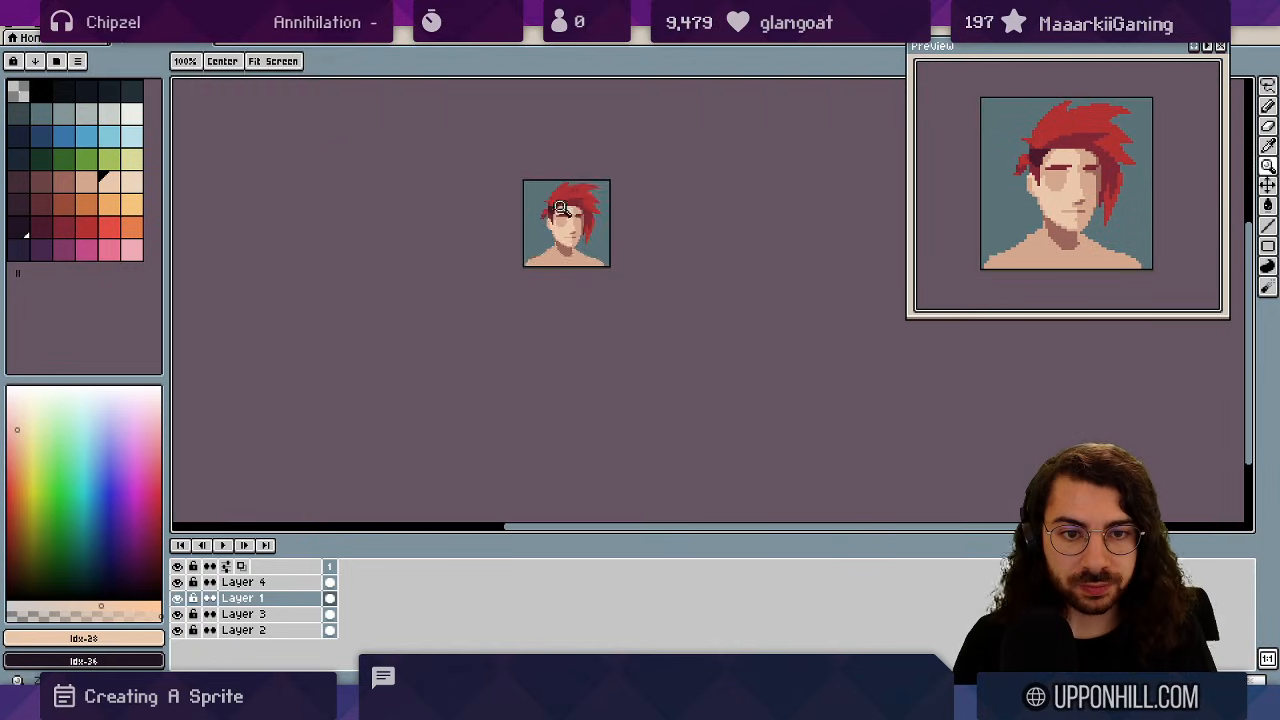
scroll(570, 208, "up", 3)
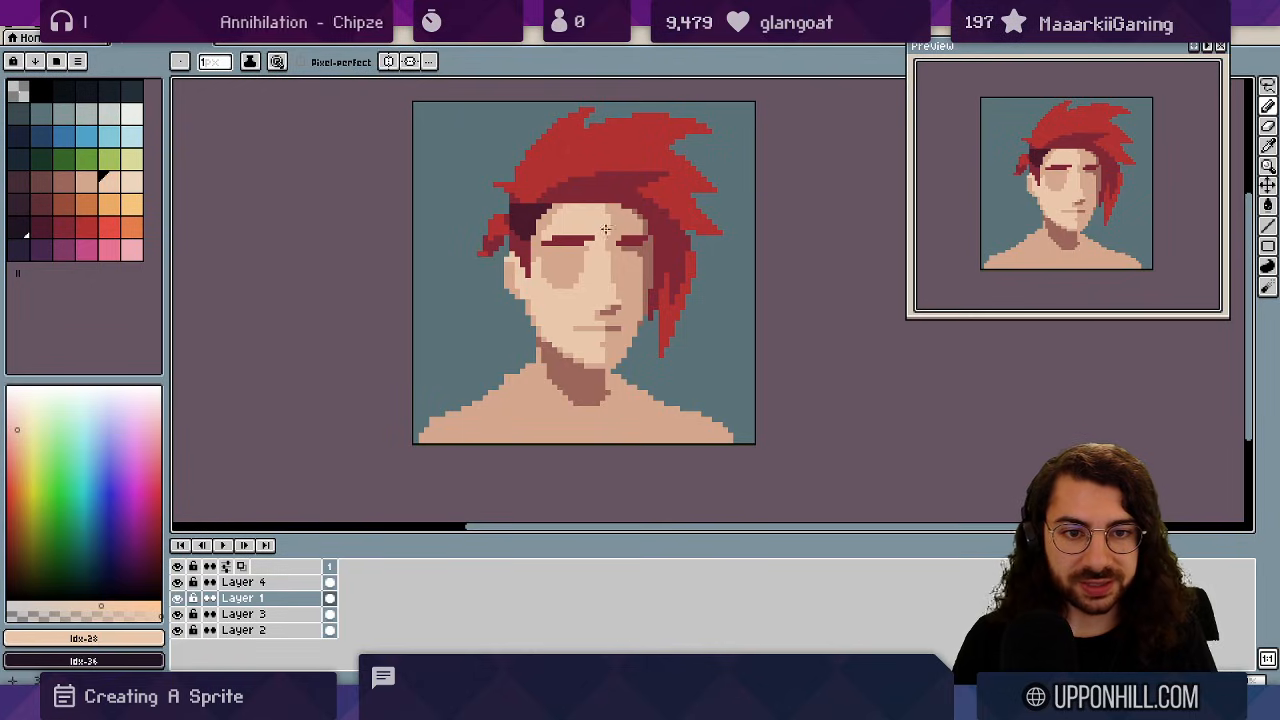
- Widen the shadow on the far side of the forehead with skin tone Idx-27
left_click_drag(612, 223, 545, 220)
left_click(545, 220, "alt")
scroll(583, 207, "down", 3)
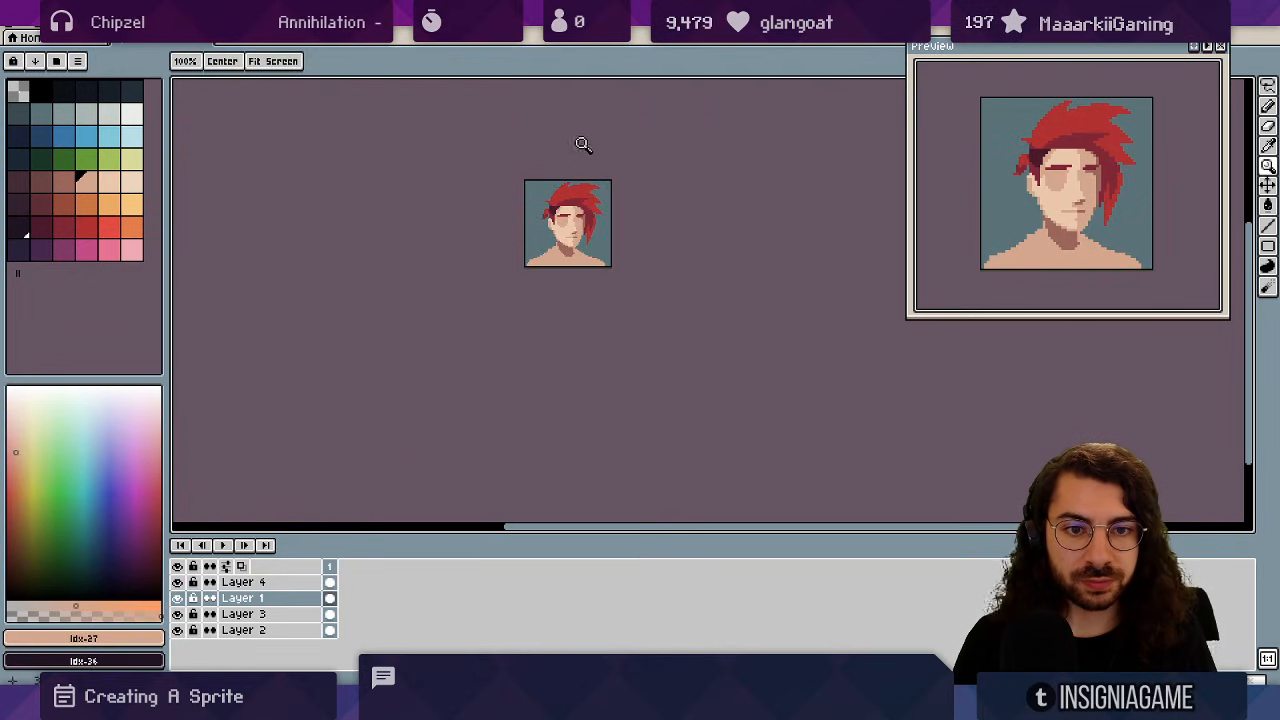
scroll(565, 225, "up", 5)
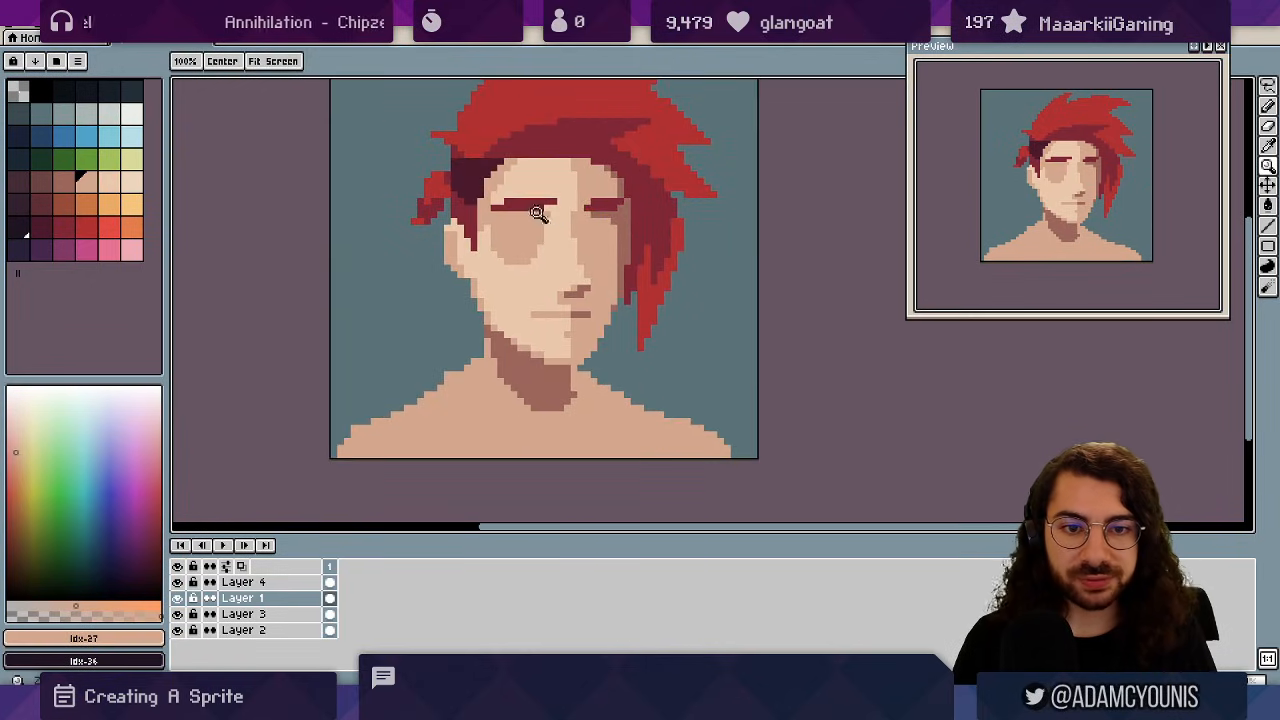
- Add a new layer above Layer 1 and block in both eyes with maroon Idx-37
left_click(444, 155, "alt")
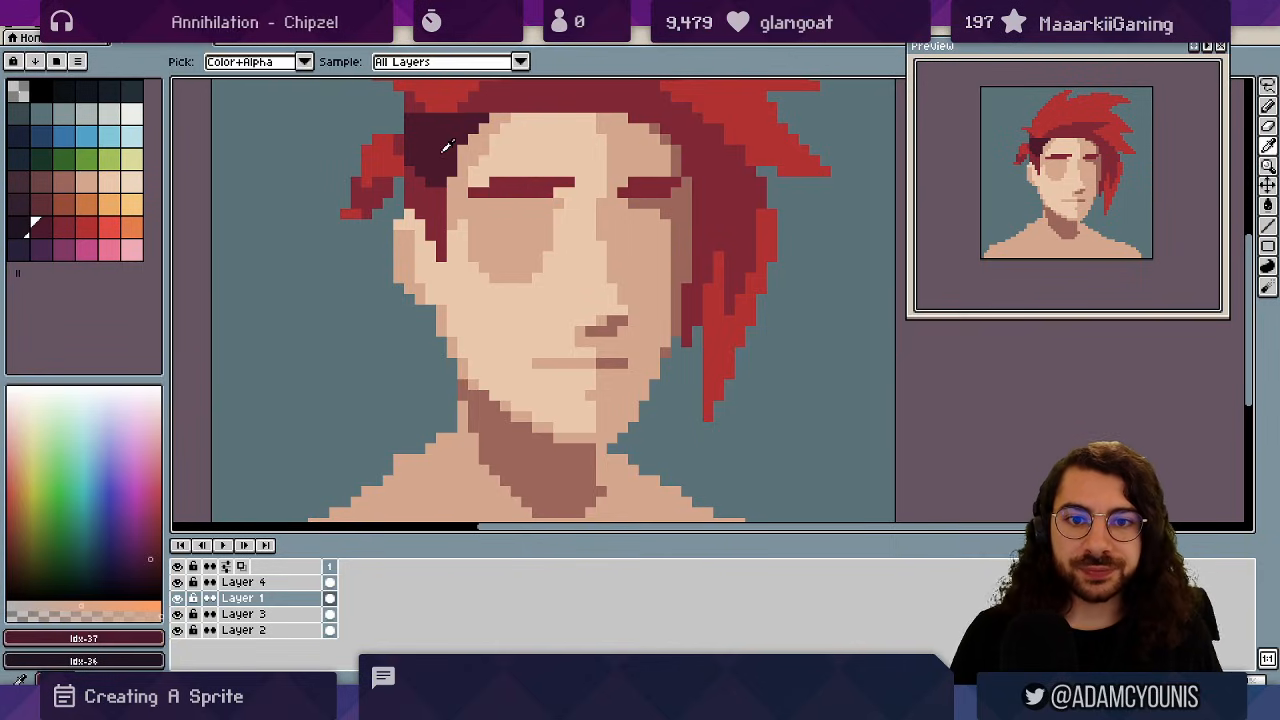
key("ctrl+shift+n")
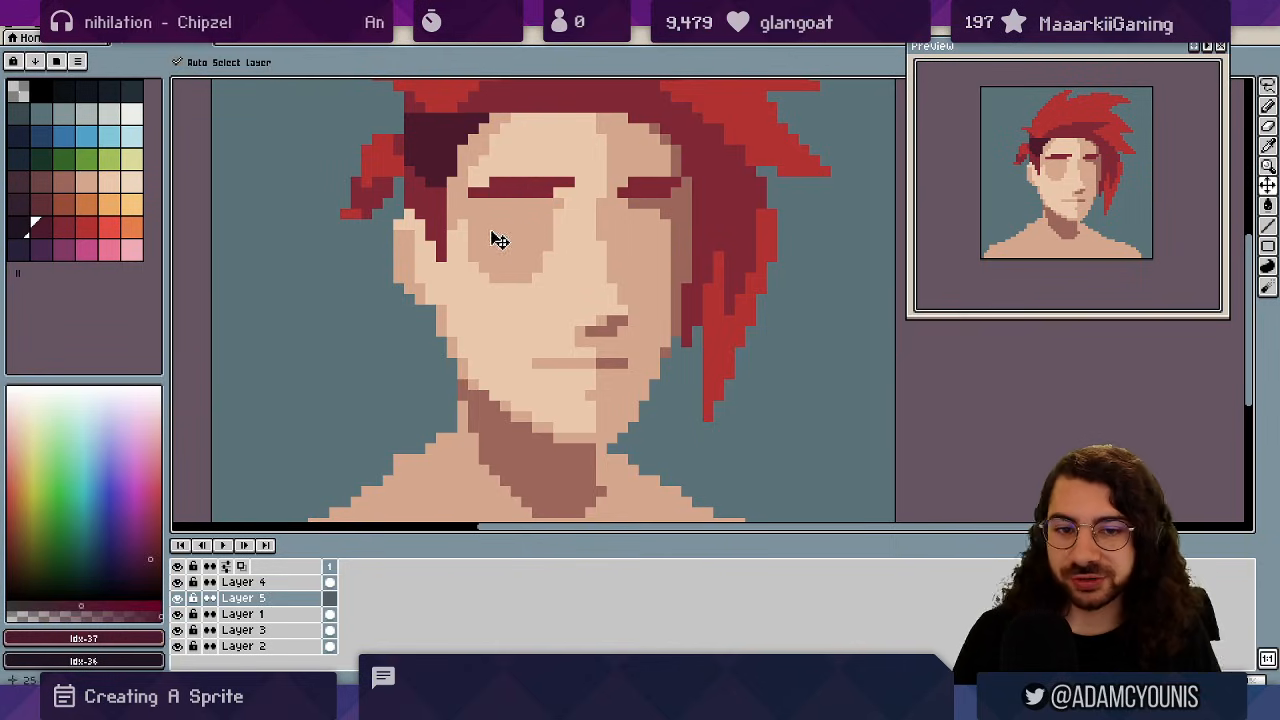
key("b")
mouse_move(504, 213)
left_mouse_down()
mouse_move(506, 240)
mouse_move(522, 230)
mouse_move(509, 213)
left_mouse_up()
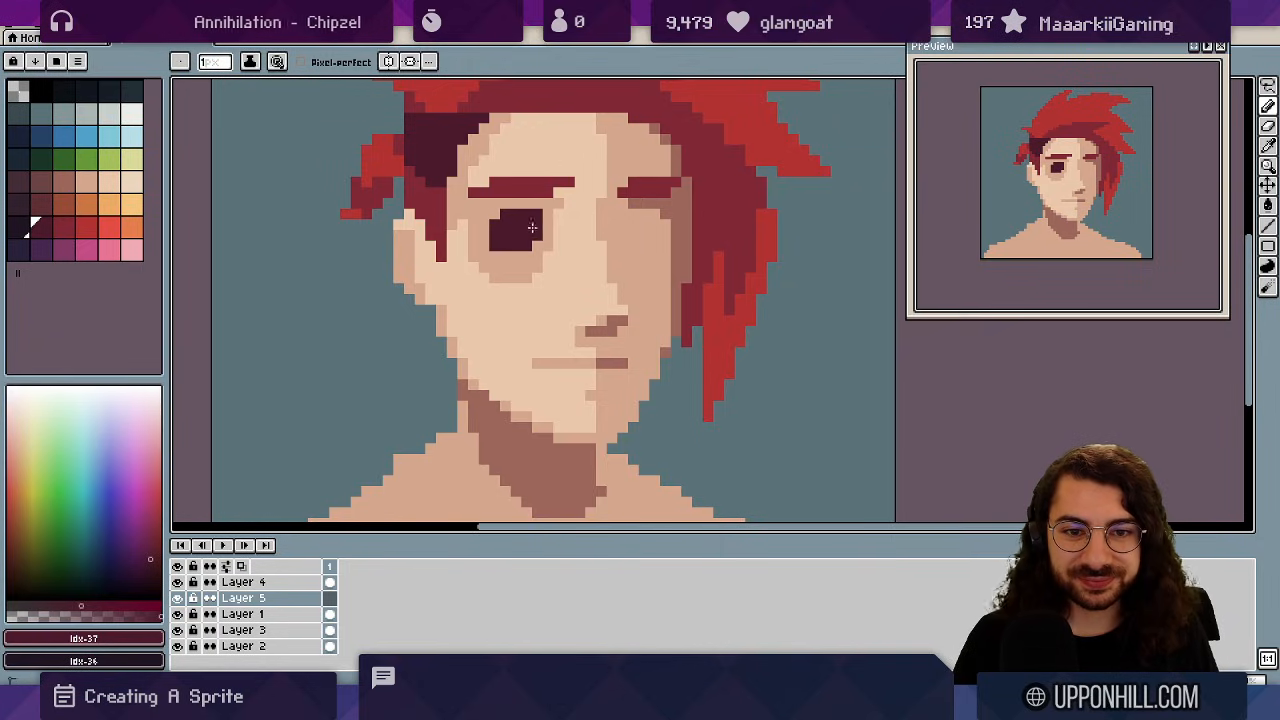
left_click_drag(644, 245, 644, 220)
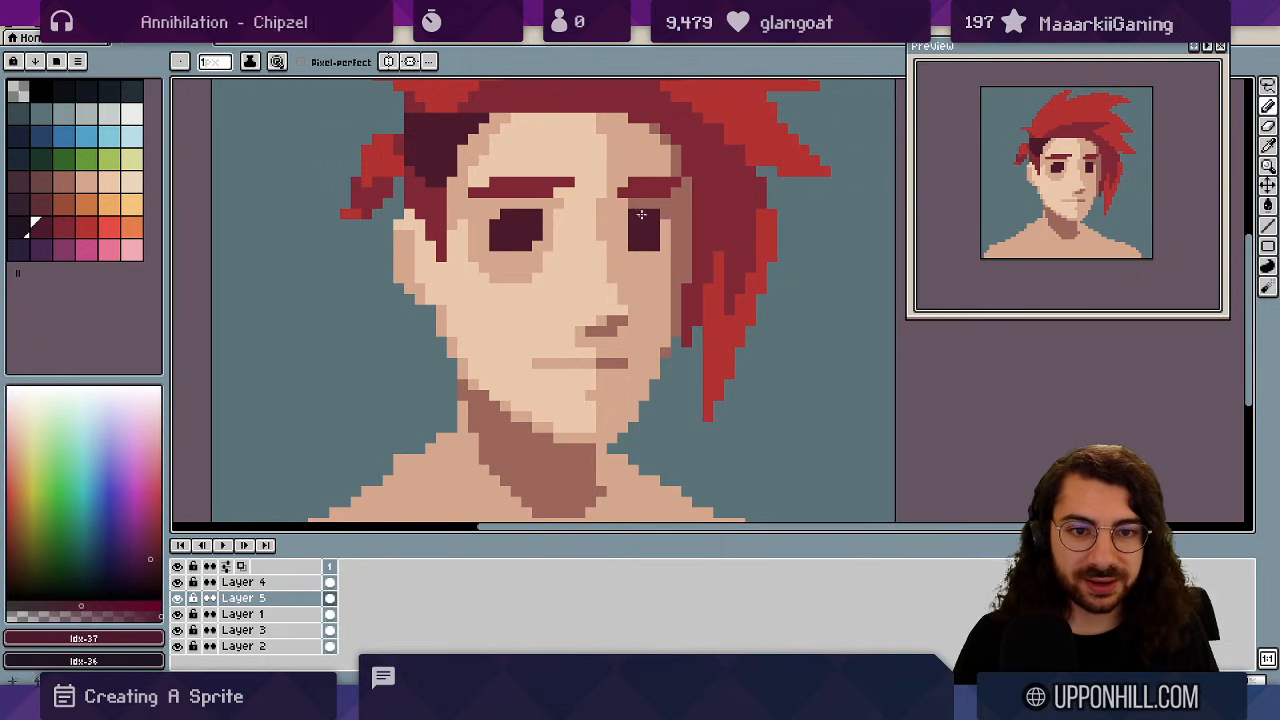
- Extend both eye shapes downward with maroon Idx-37 and check their proportions against the whole face
key("z")
scroll(560, 280, "down", 5)
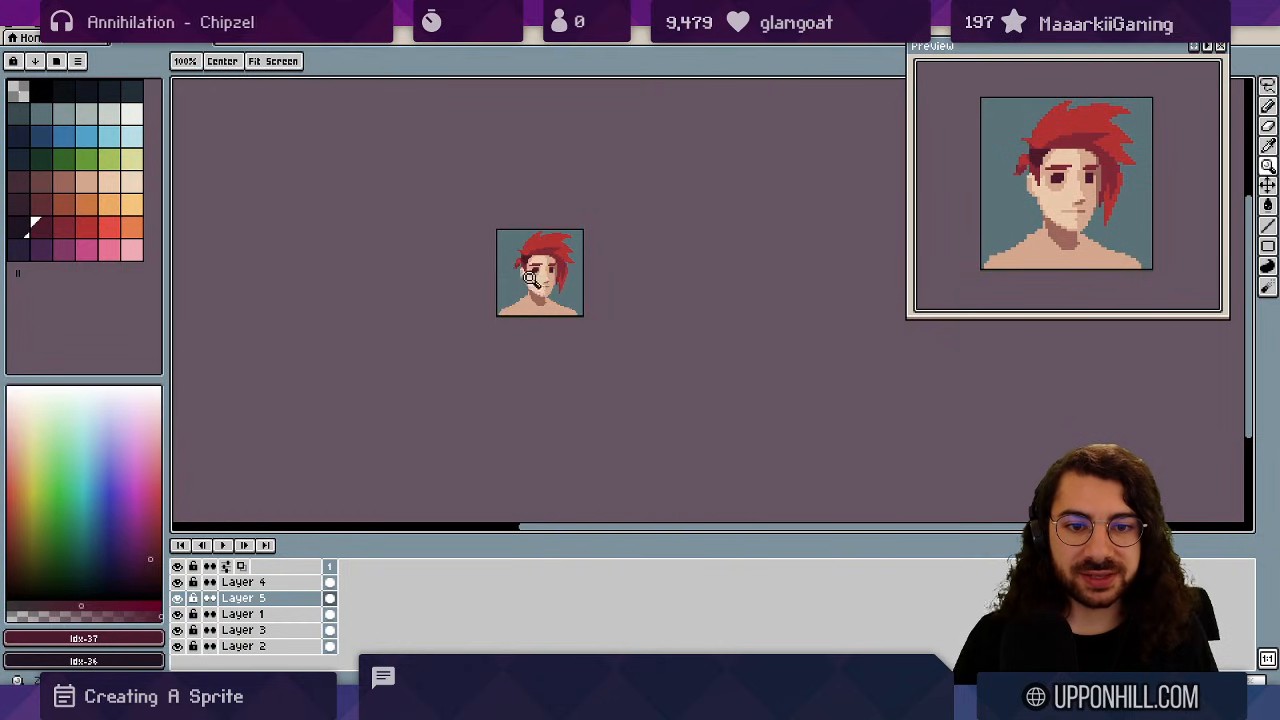
scroll(530, 278, "up", 5)
key("b")
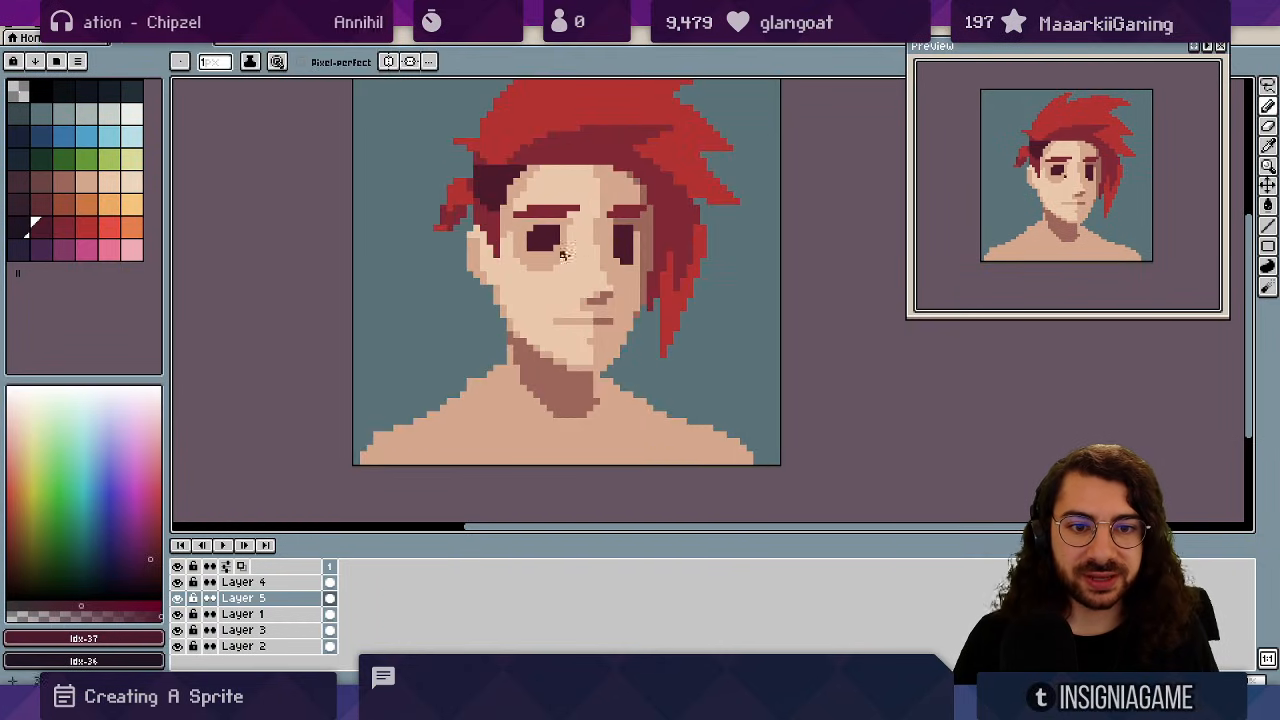
key("z")
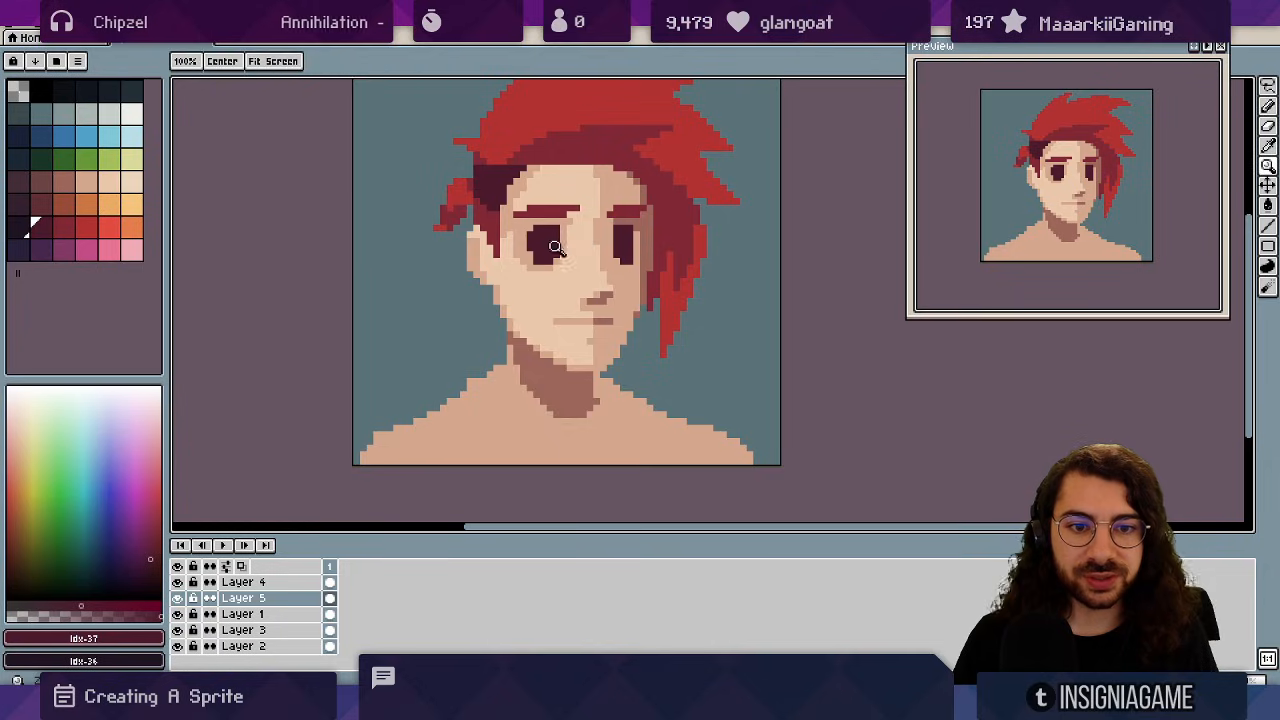
scroll(594, 229, "down", 5)
scroll(640, 223, "up", 6)
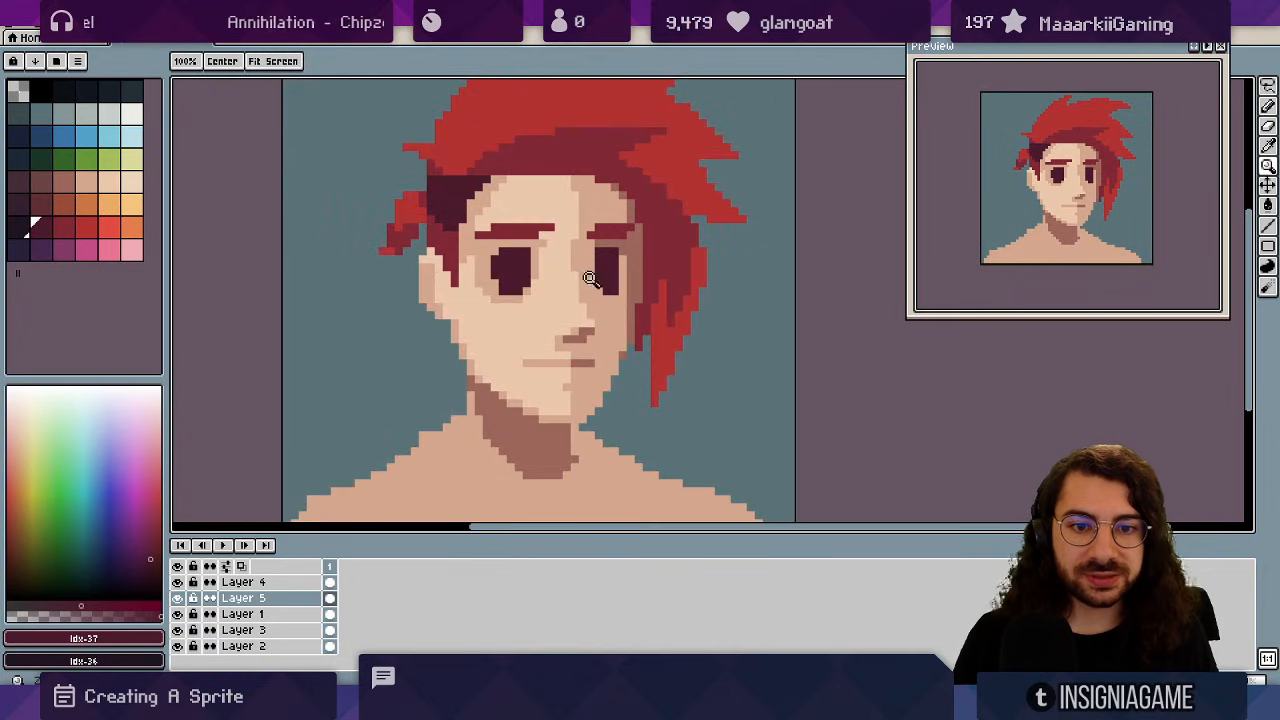
- Lighten the lower part of both eyes from maroon Idx-37 to red Idx-38 with a 5 px shading-ink brush
key("i")
left_click(517, 230)
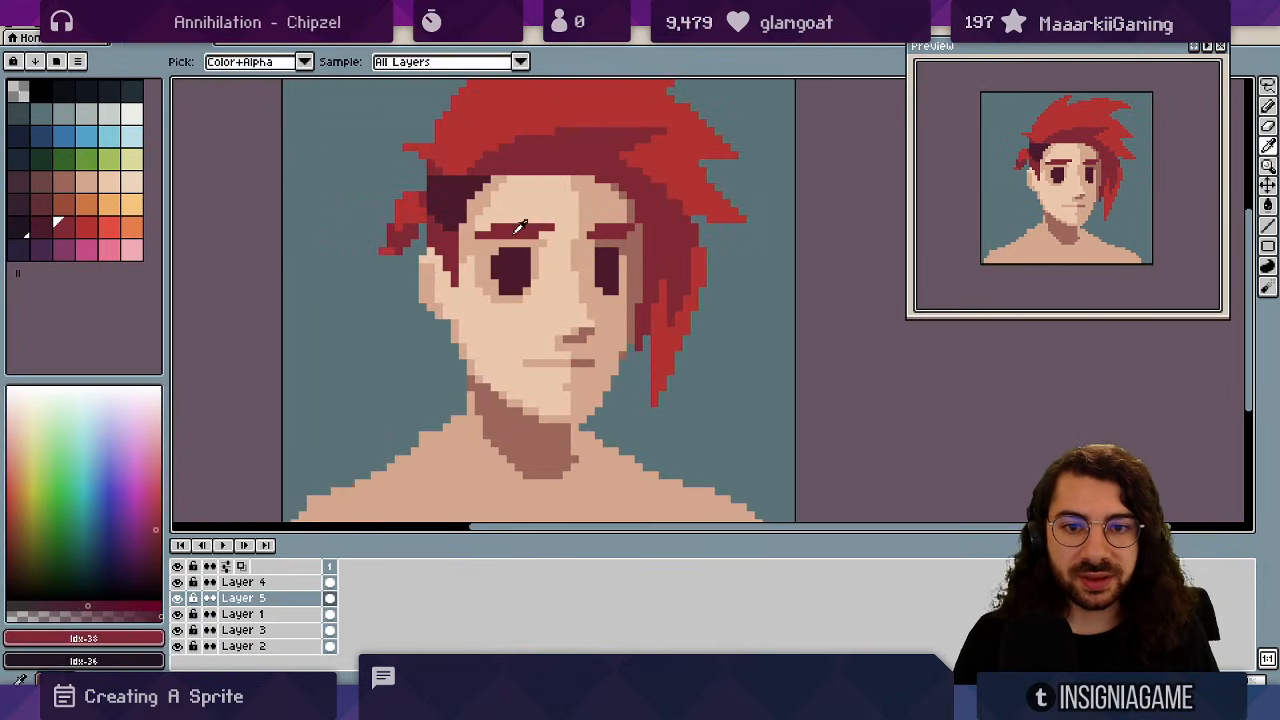
key("b")
left_click(35, 224)
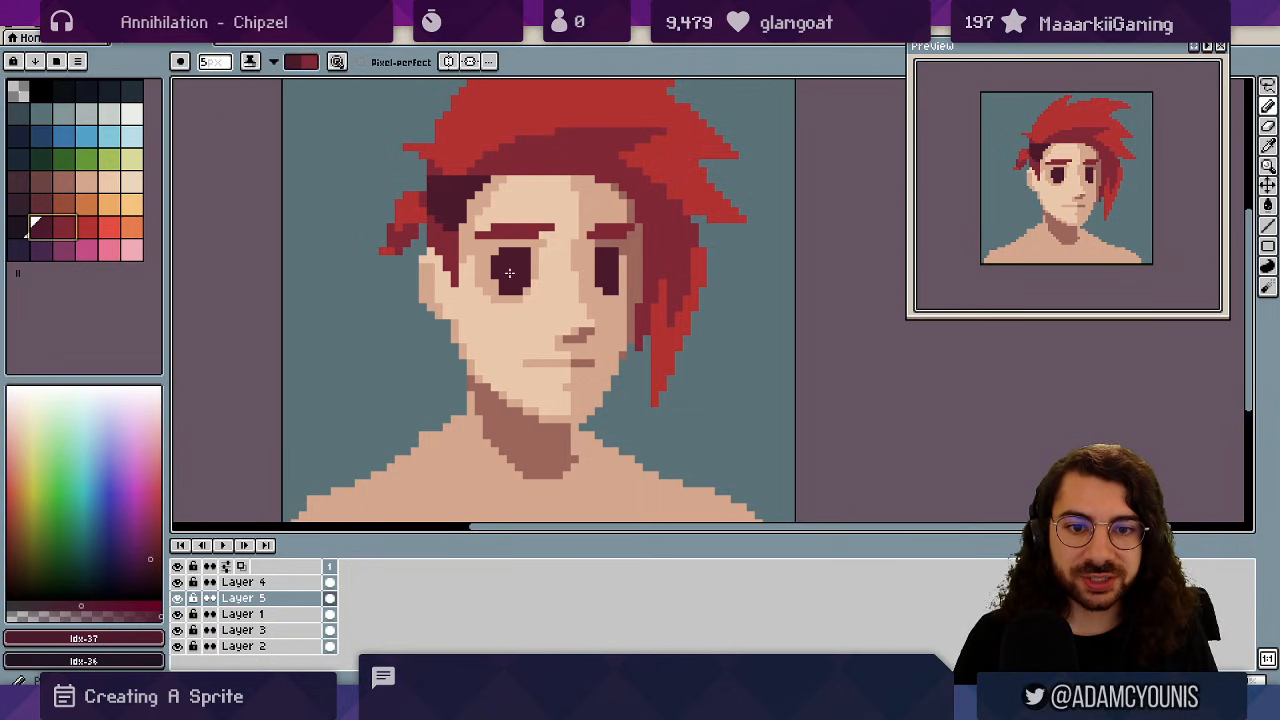
key("x")
left_click_drag(509, 273, 499, 281)
left_click_drag(600, 287, 620, 288)
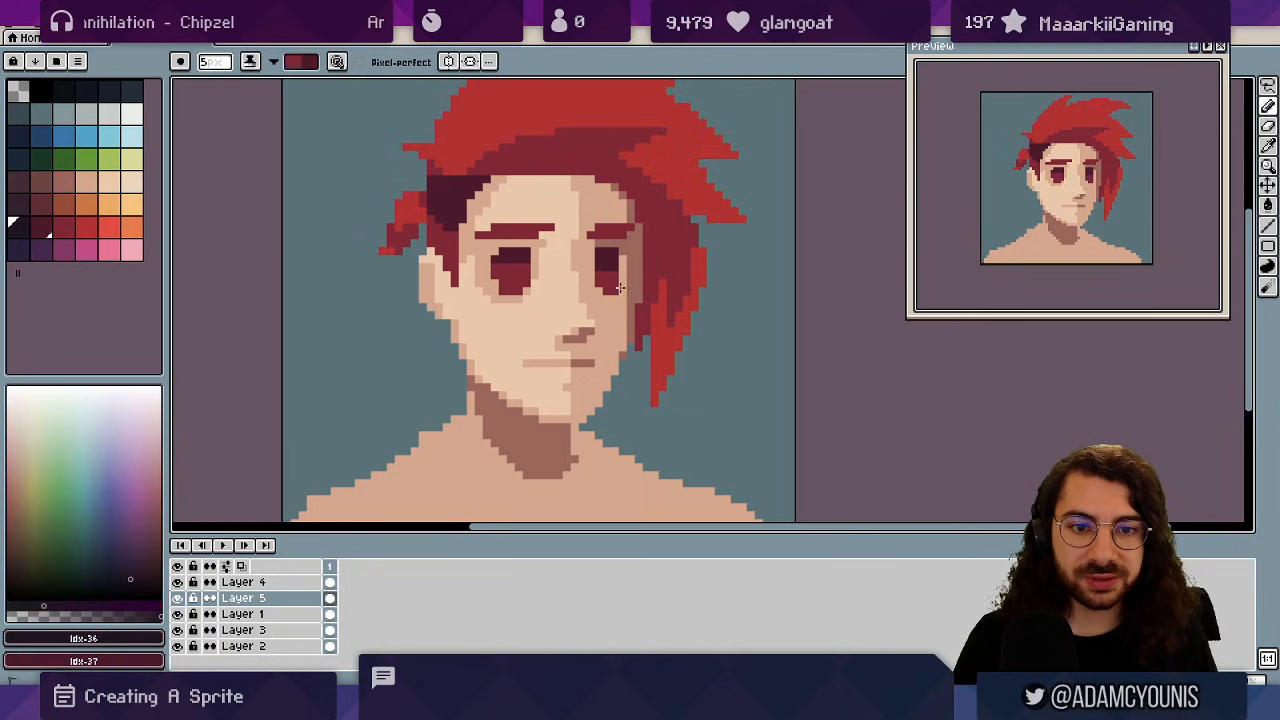
- Shade part of the red iris area back to maroon in both eyes, leaving a narrower red band along the bottom
key("x")
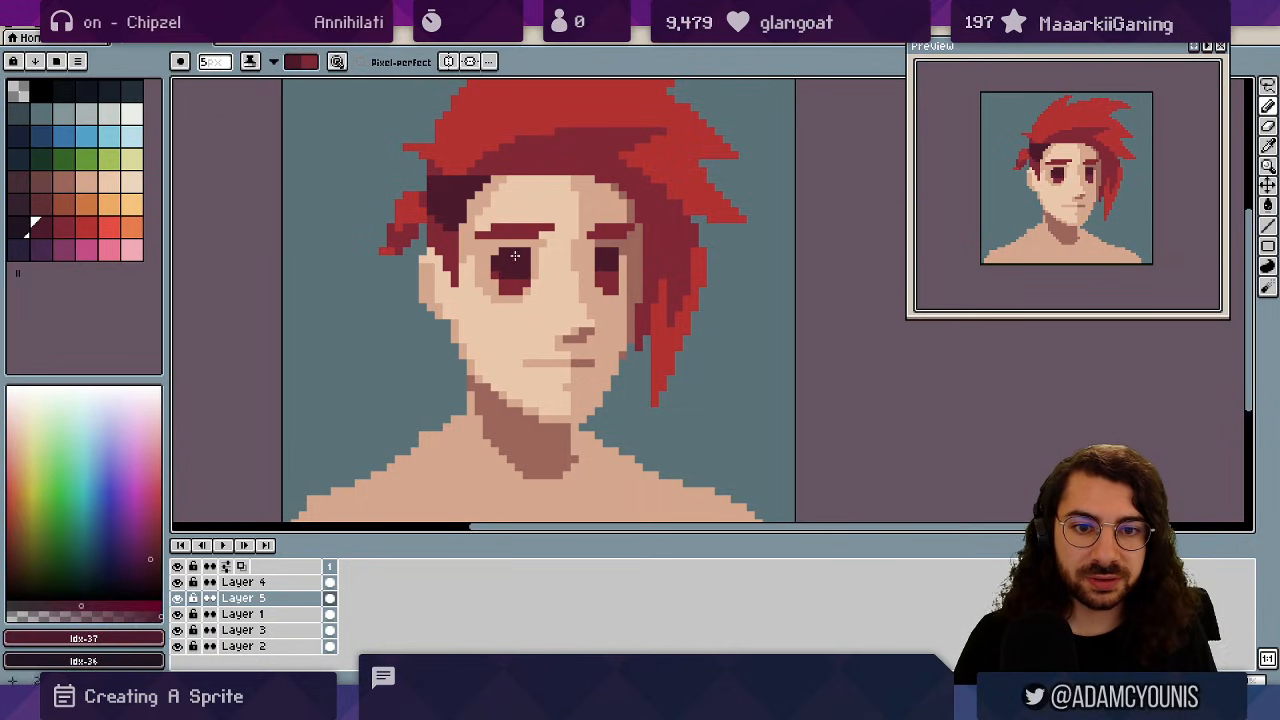
key("x")
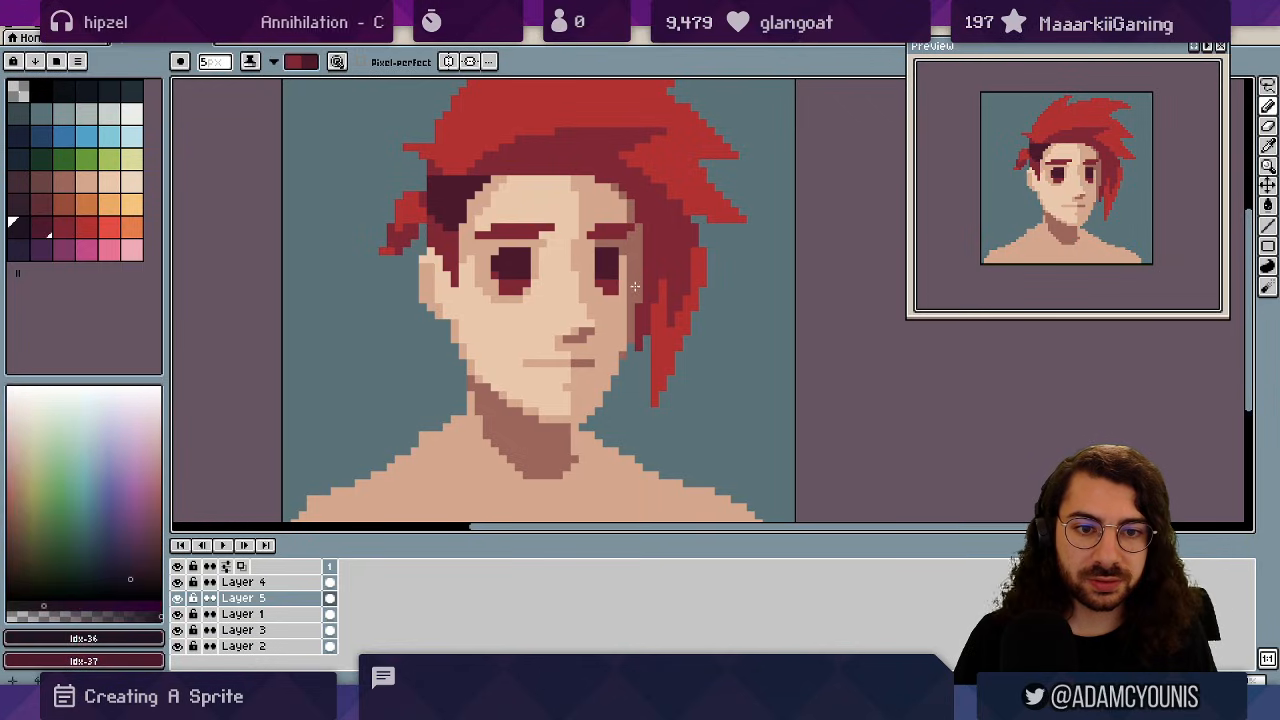
key("z")
scroll(646, 277, "down", 5)
scroll(646, 273, "up", 5)
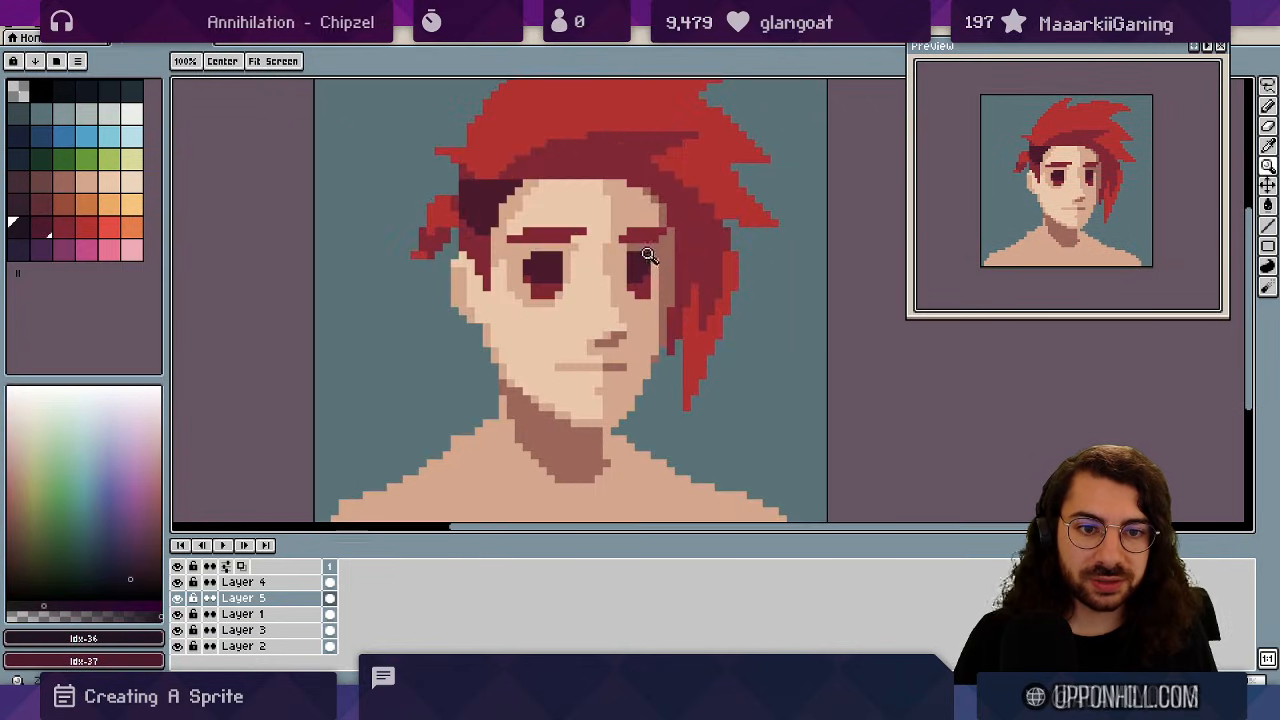
key("b")
key("z")
scroll(686, 239, "down", 4)
scroll(672, 243, "up", 7)
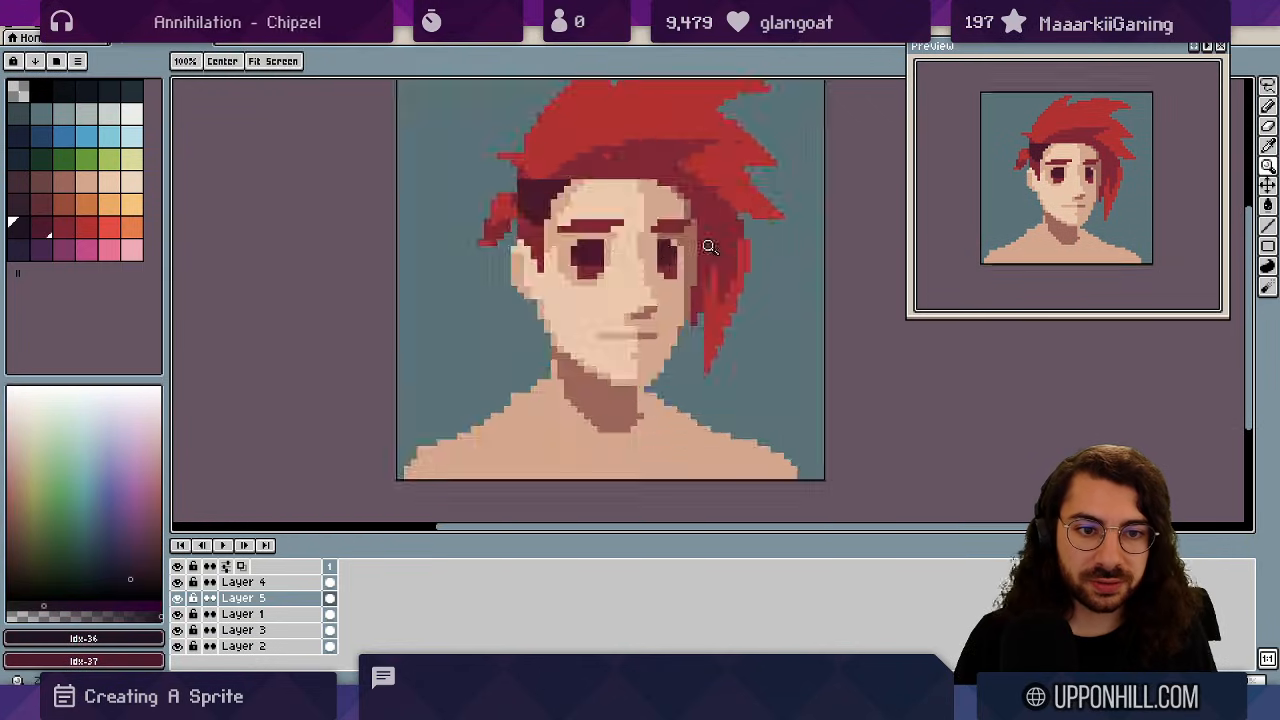
- Refine both irises with a 1 px brush, widening the far eye's outer edge with maroon Idx-37 and red Idx-38
left_click(682, 247, "alt")
key("b")
key("minus")
key("minus")
key("minus")
key("minus")
left_click(679, 225)
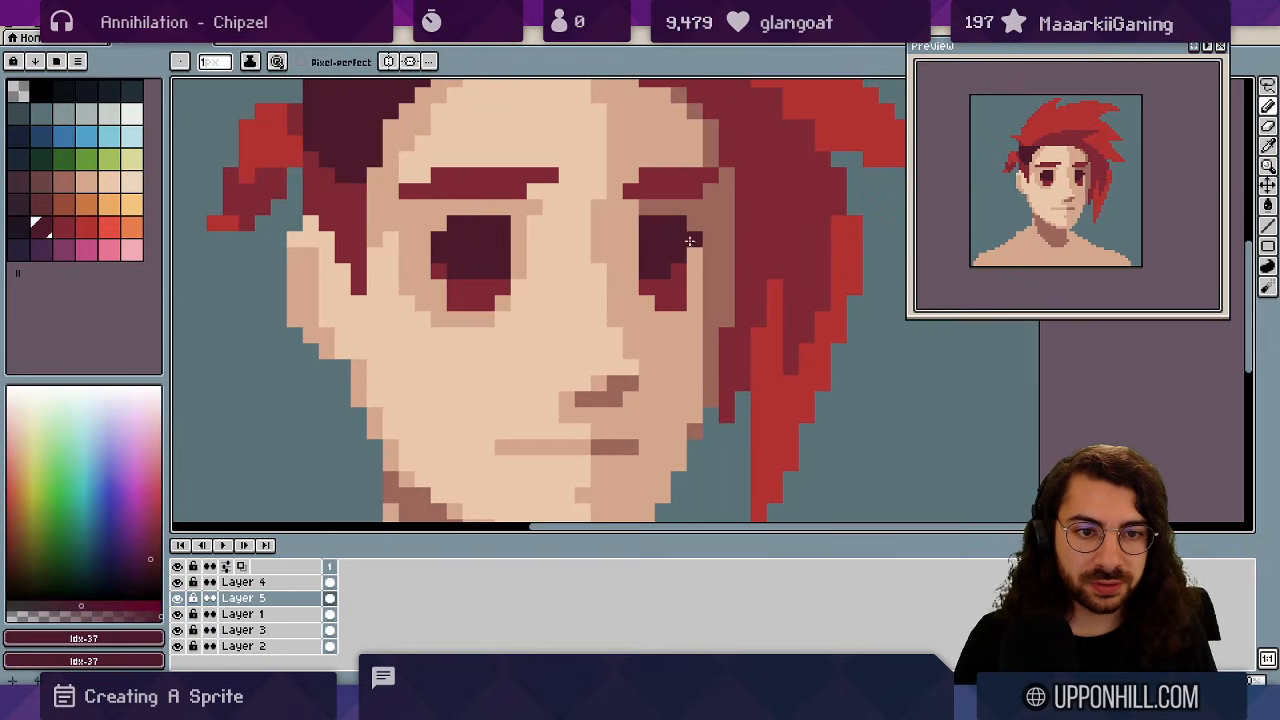
left_click(692, 276, "alt")
left_click(480, 243, "alt")
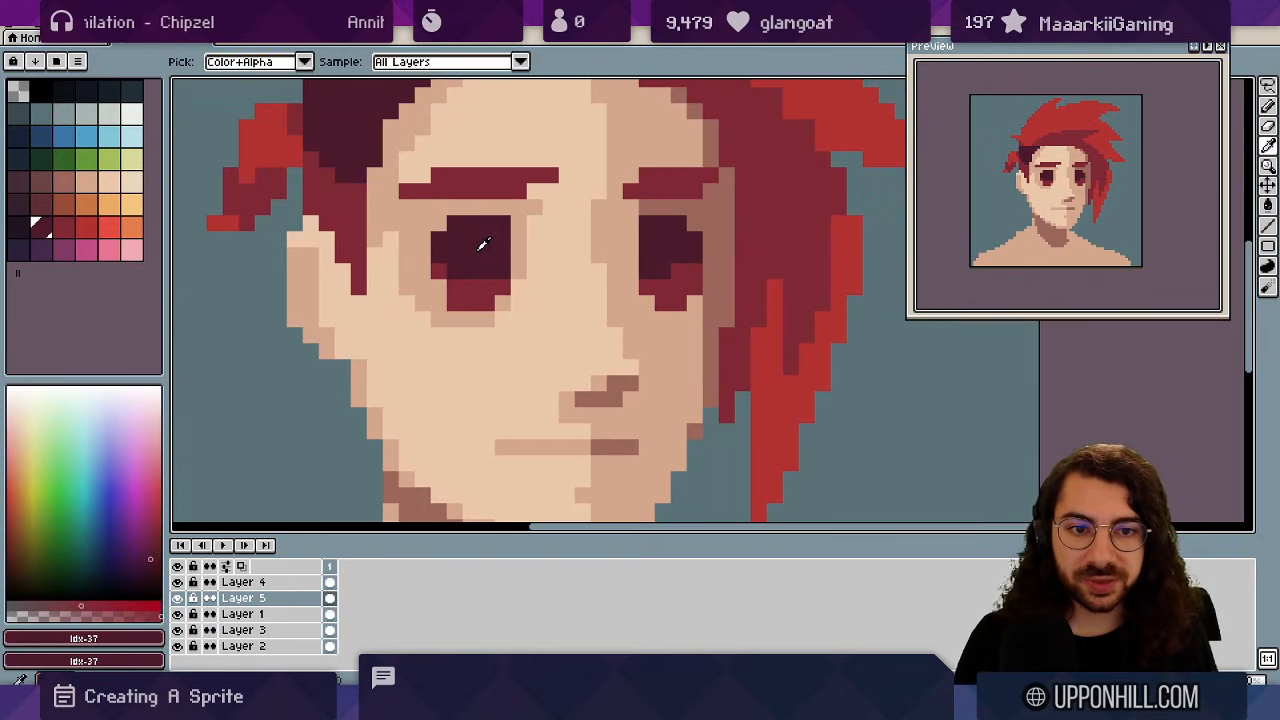
left_click(473, 284, "alt")
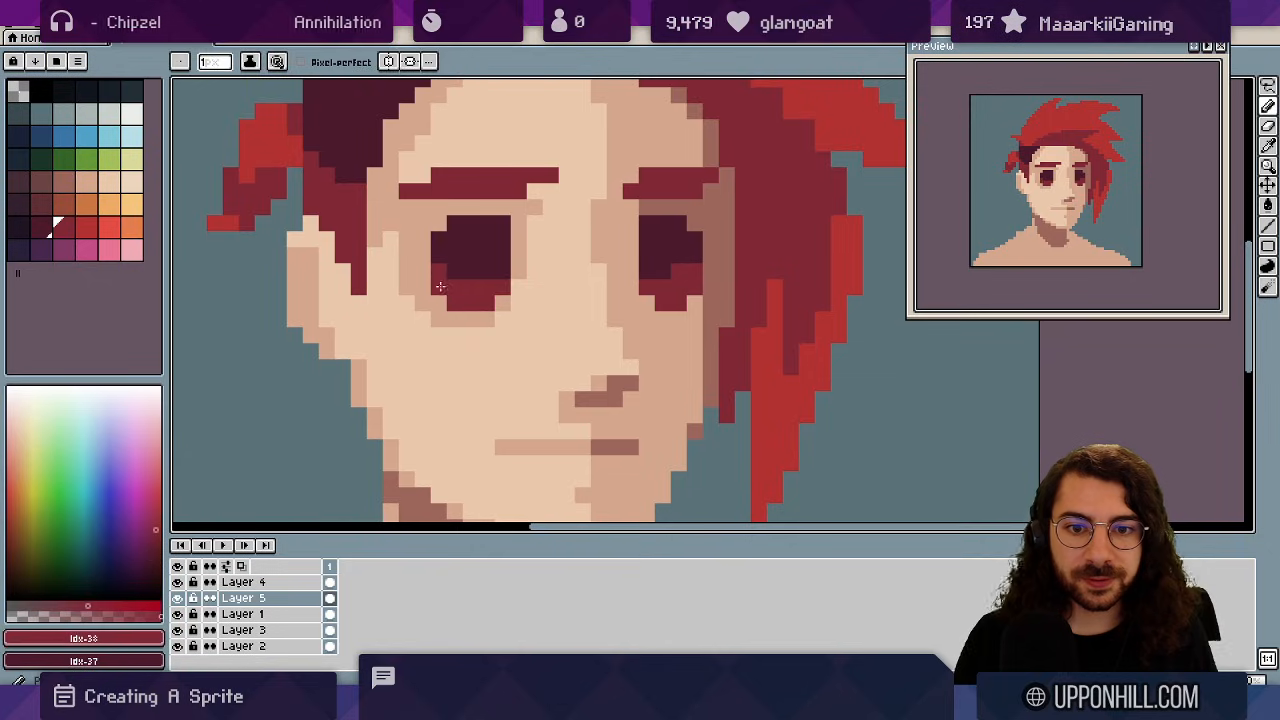
- Paint the whites around both irises on Layer 1 with cream Idx-29
key("z")
left_click_drag(553, 249, 423, 297)
left_click(583, 226)
left_click(583, 226)
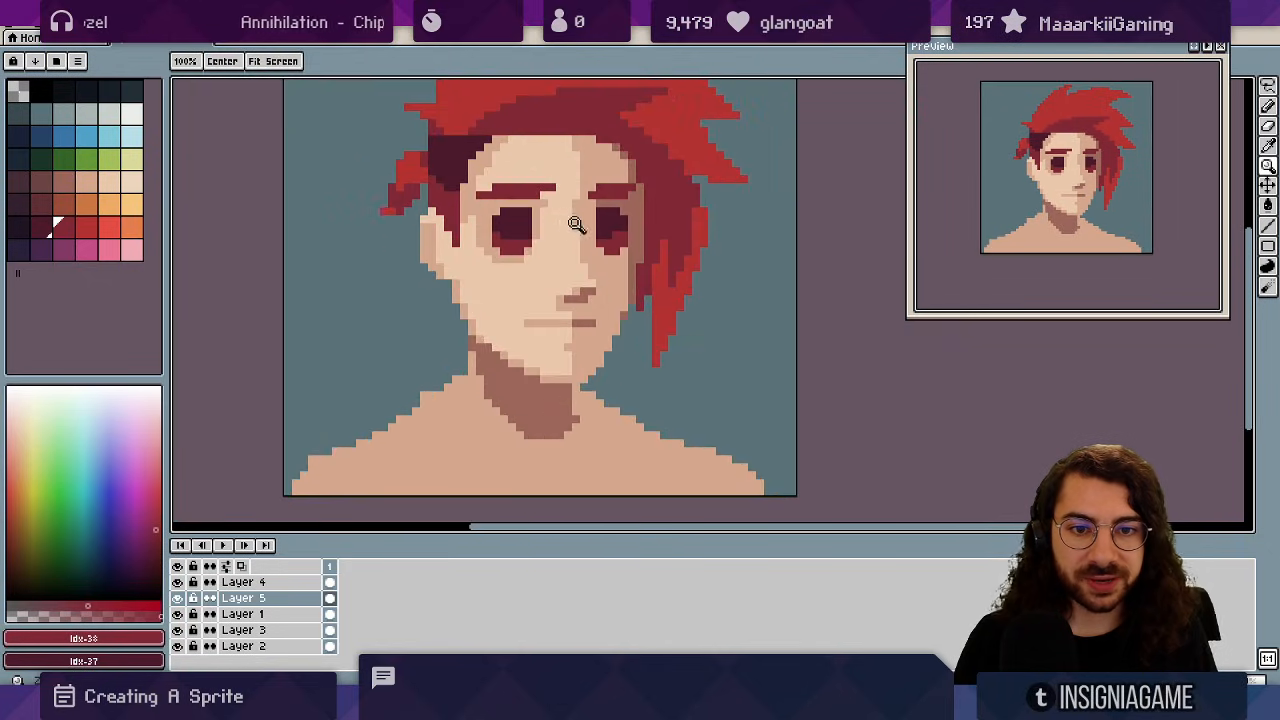
left_click(540, 256)
left_click_drag(509, 263, 494, 314)
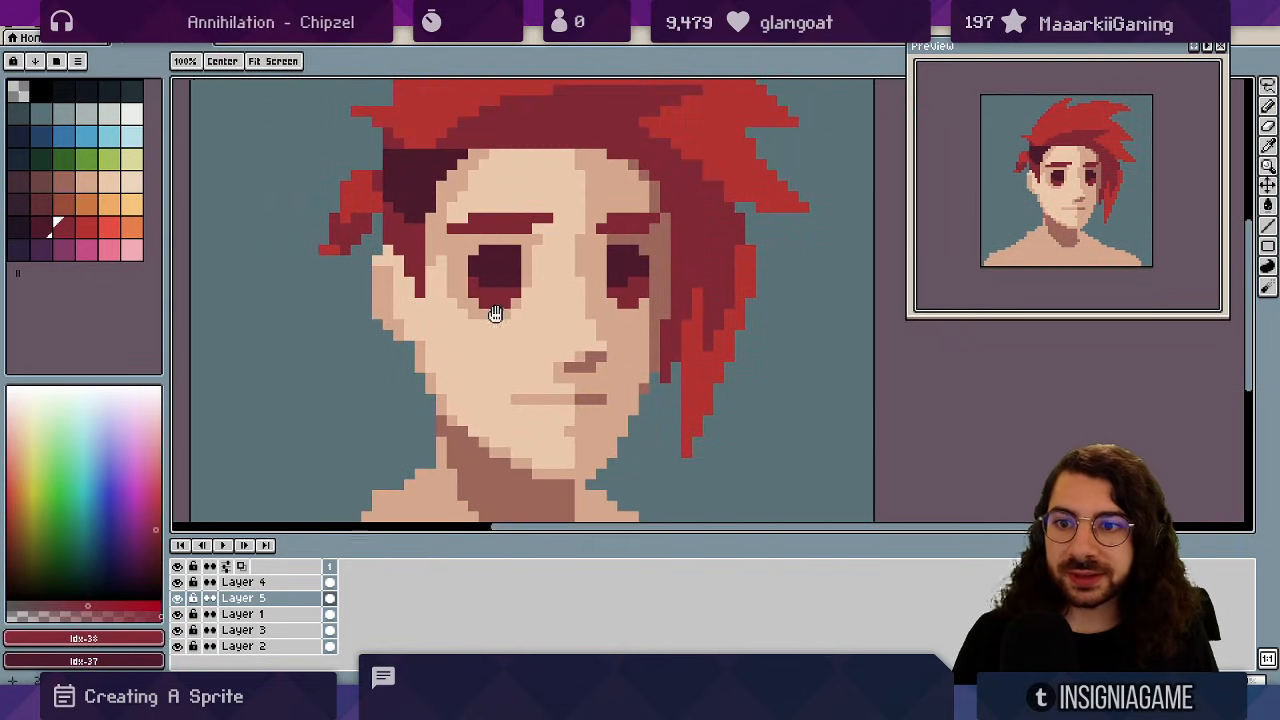
left_click(133, 182)
left_click(498, 317)
key("b")
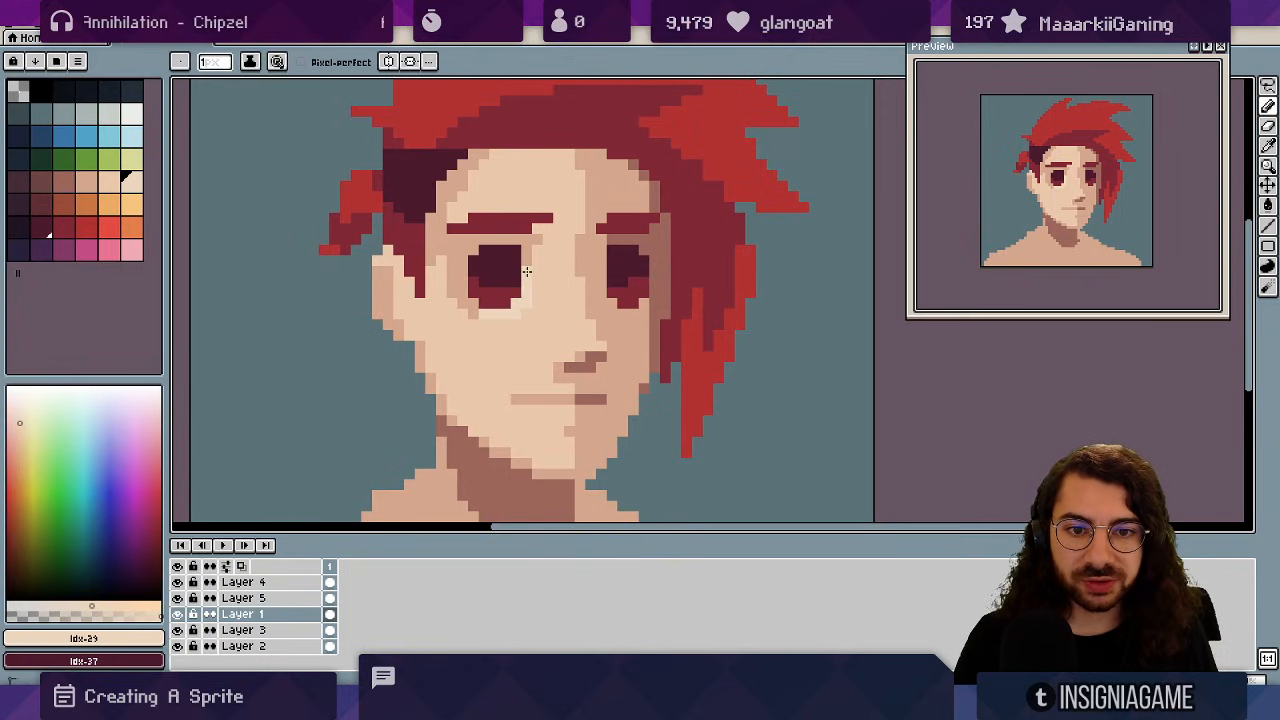
left_click_drag(530, 264, 534, 278)
left_click_drag(462, 251, 462, 280)
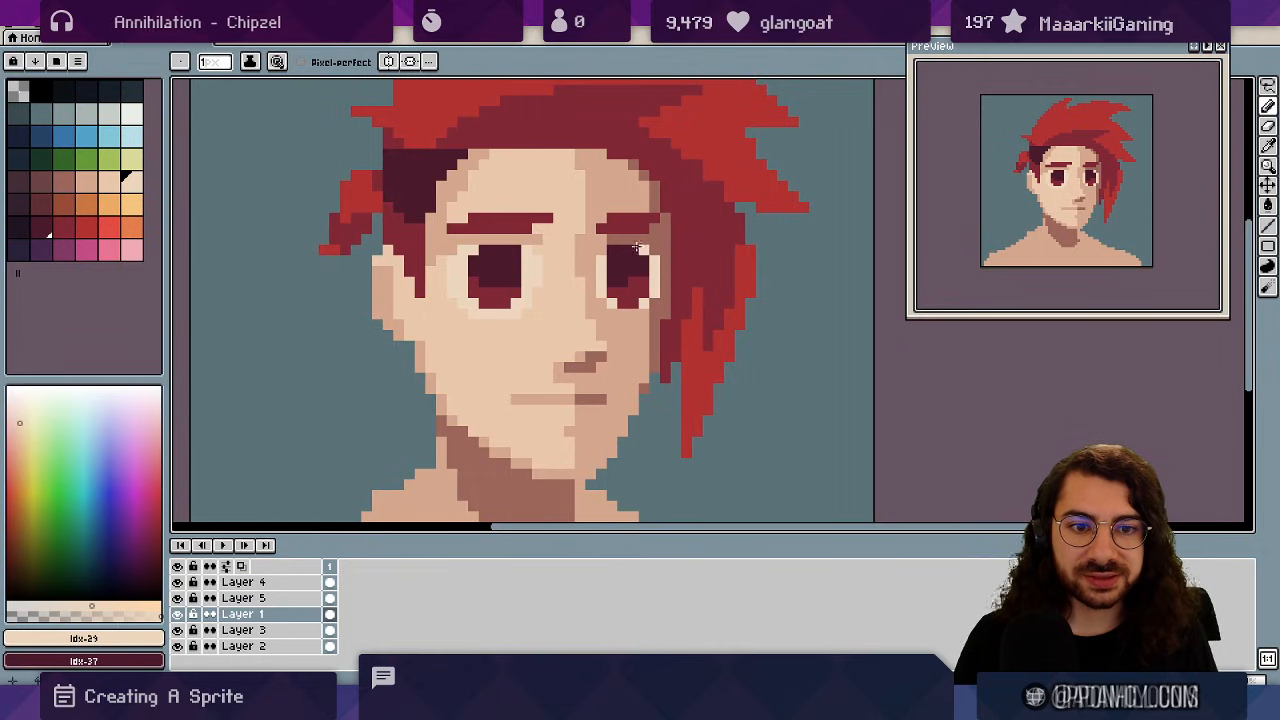
- Clean up the skin around the near eye's white with light skin tone Idx-28
key("z")
right_click(697, 180)
left_click(553, 295)
left_click(548, 292, "alt")
left_click_drag(521, 276, 564, 278)
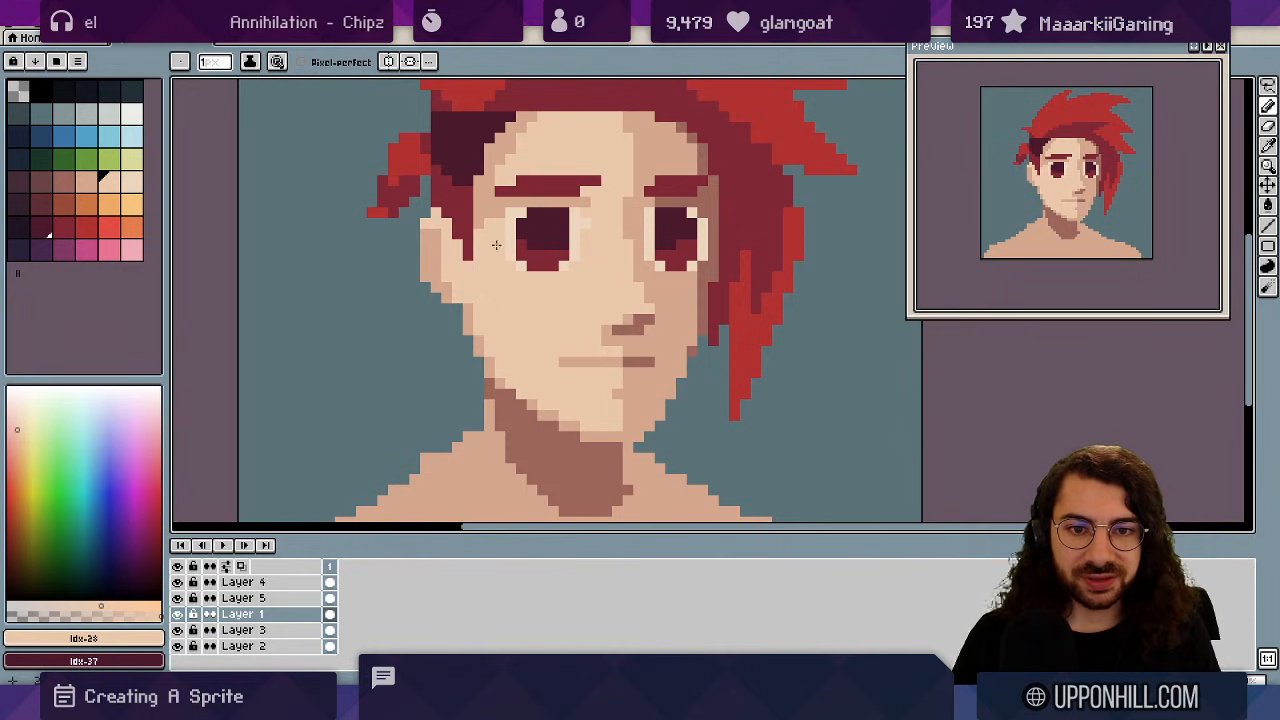
key("z")
mouse_move(559, 226)
left_mouse_down()
mouse_move(469, 283)
mouse_move(577, 246)
left_mouse_up()
key("g")
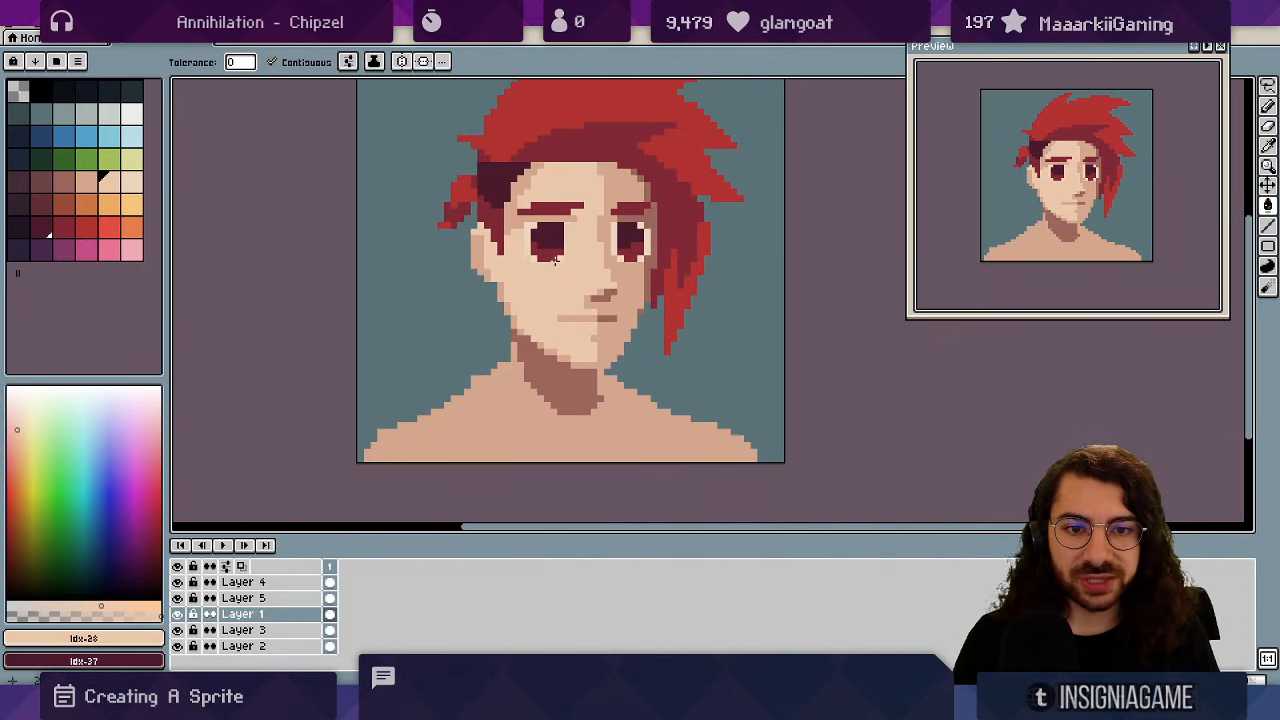
left_click(617, 240)
key("ctrl+z")
key("v")
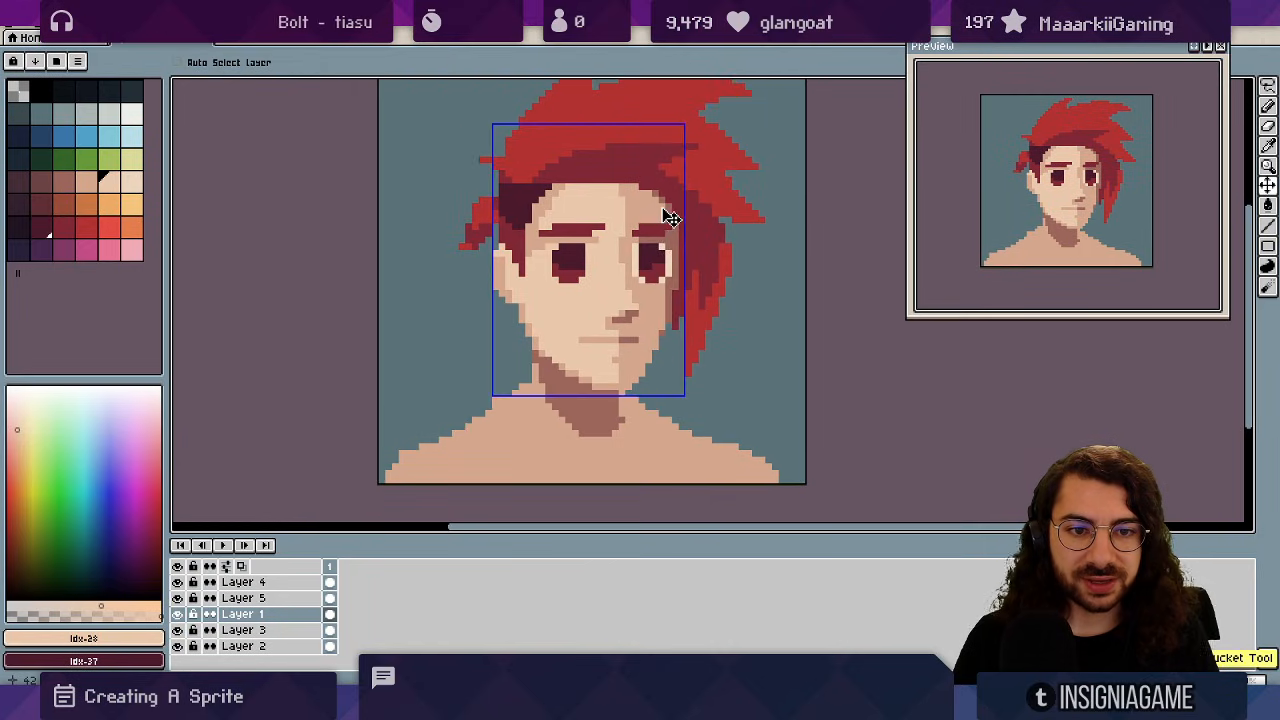
- Draw upper lash lines on both eyes with maroon Idx-37 and short brown Idx-26 creases beneath them
key("b")
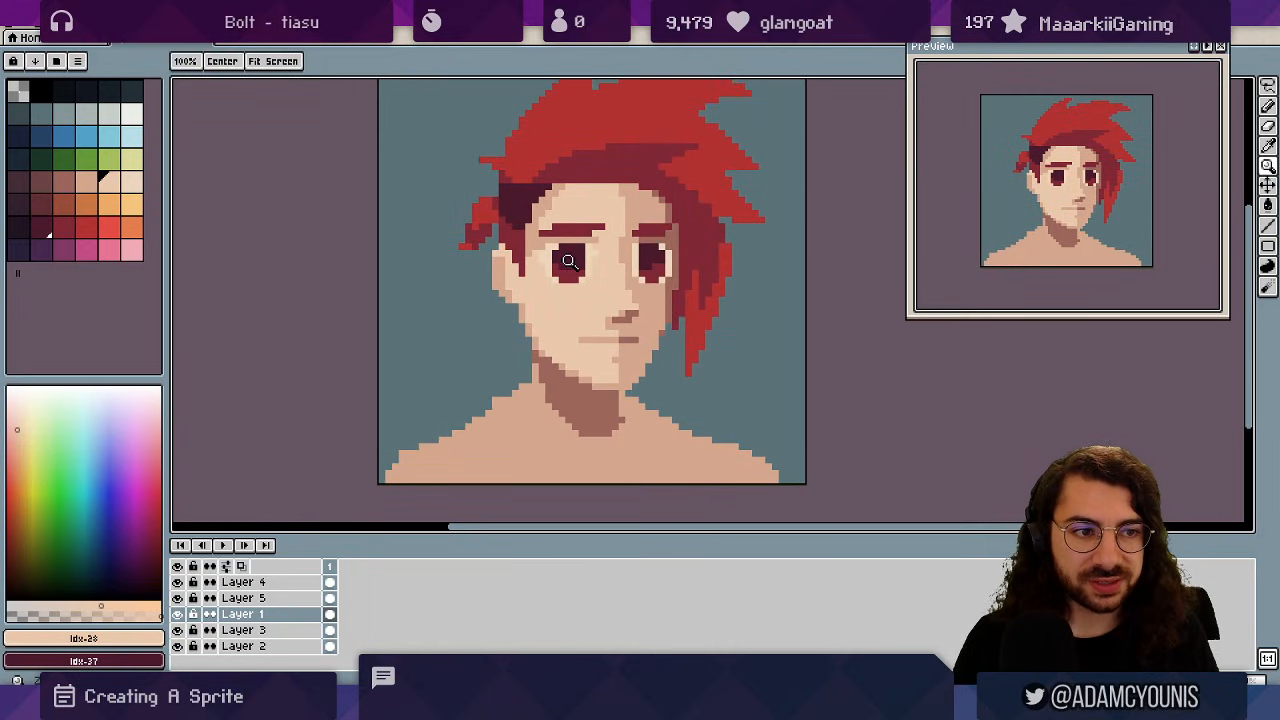
scroll(560, 245, "up", 2)
left_click(545, 236, "alt")
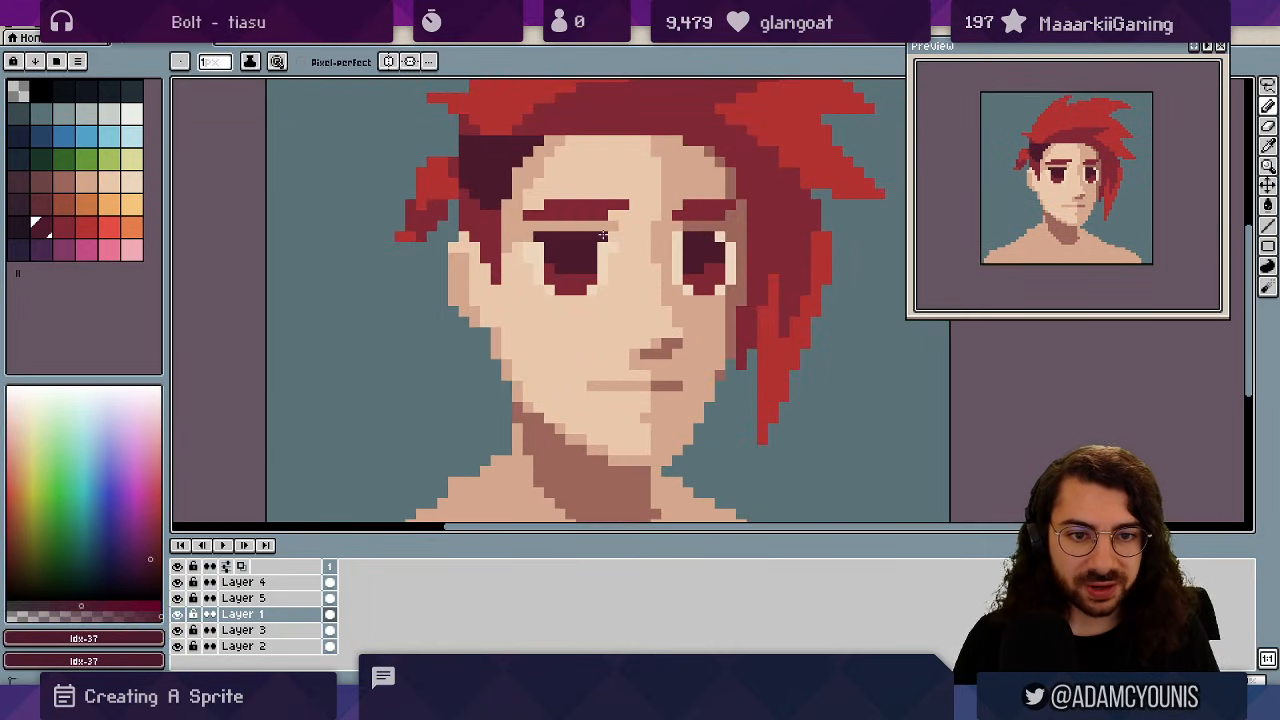
scroll(604, 236, "down", 3)
scroll(660, 286, "up", 4)
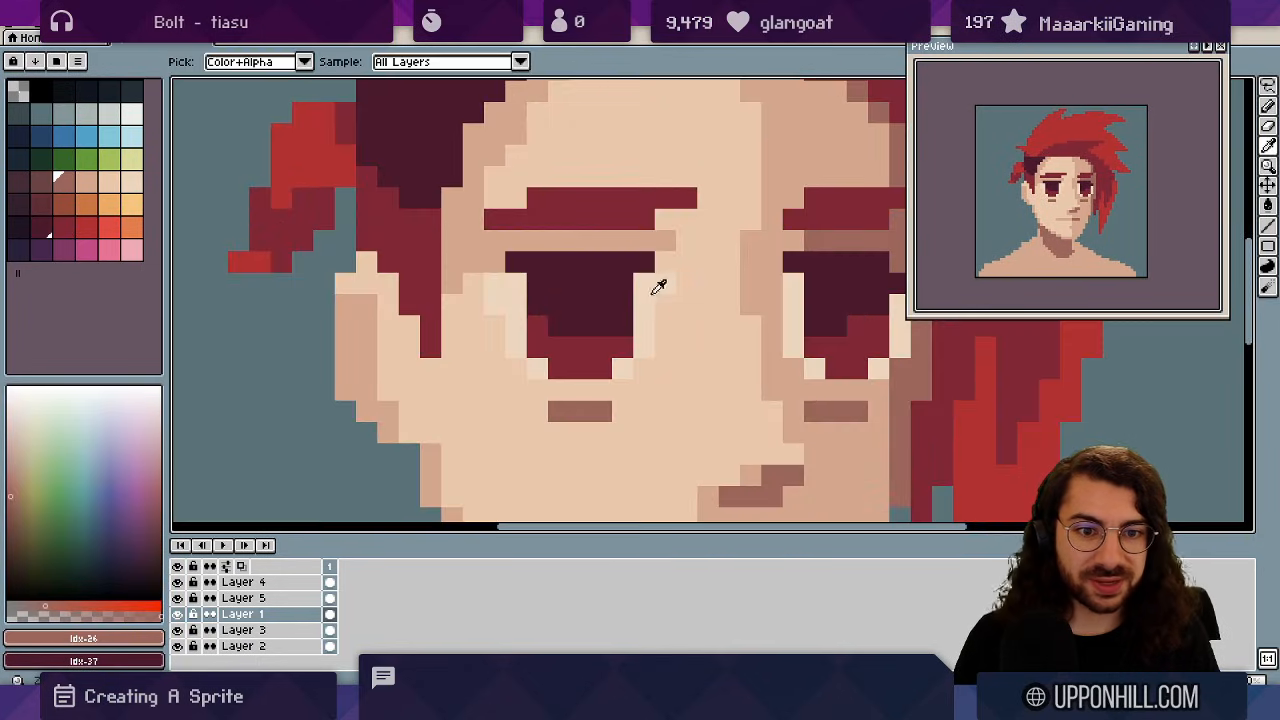
- Recolor the ends of both lash lines on Layer 5 with brown Idx-26
left_click(625, 283, "alt")
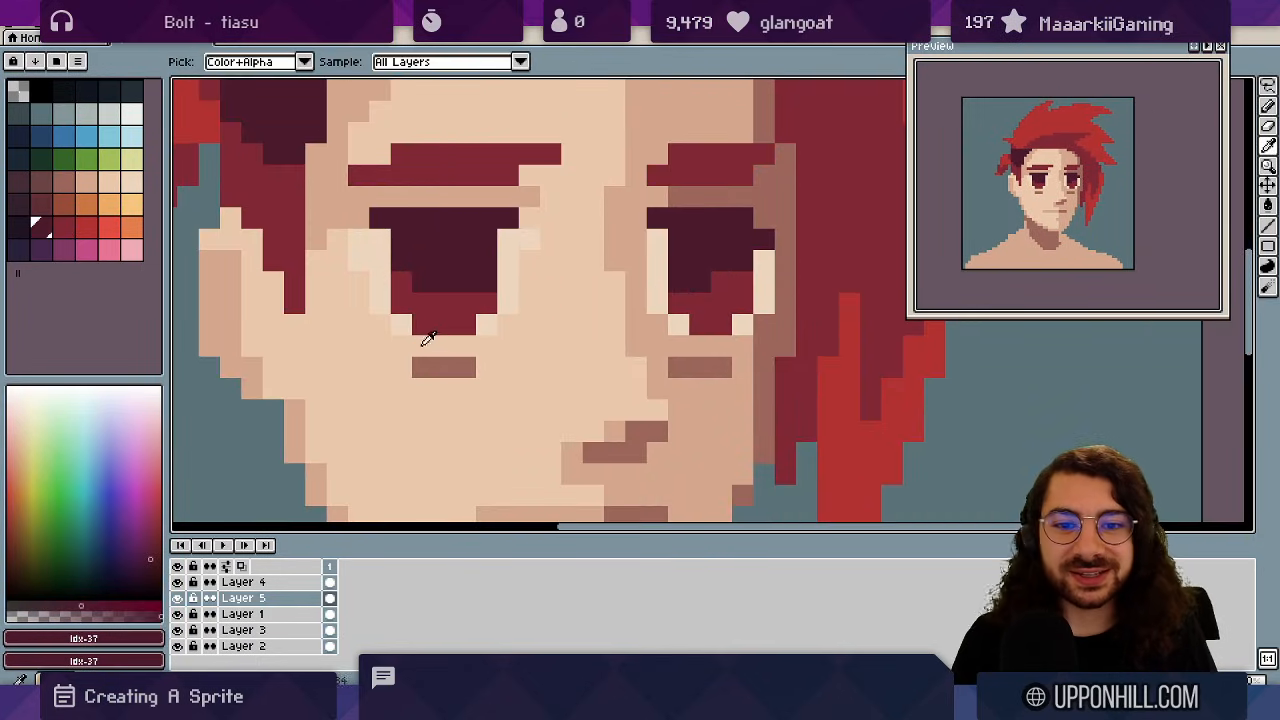
left_click(430, 362, "alt")
left_click(388, 222)
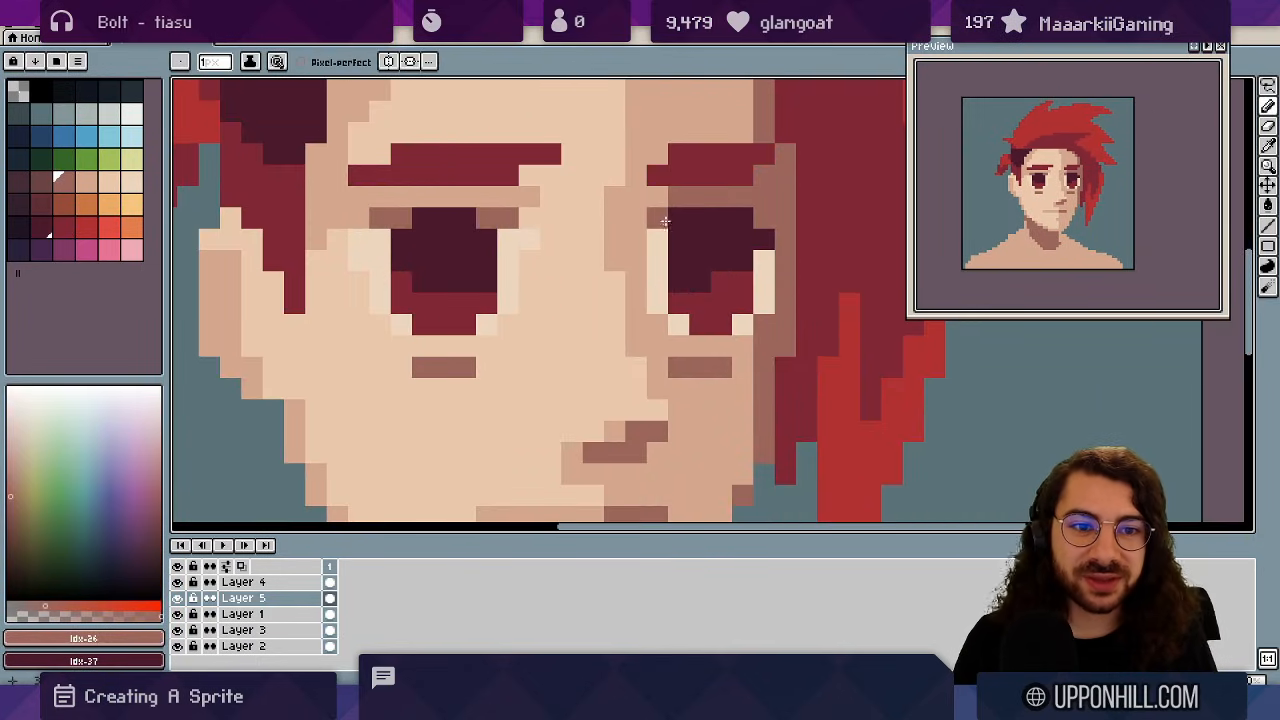
key("z")
scroll(665, 215, "down", 5)
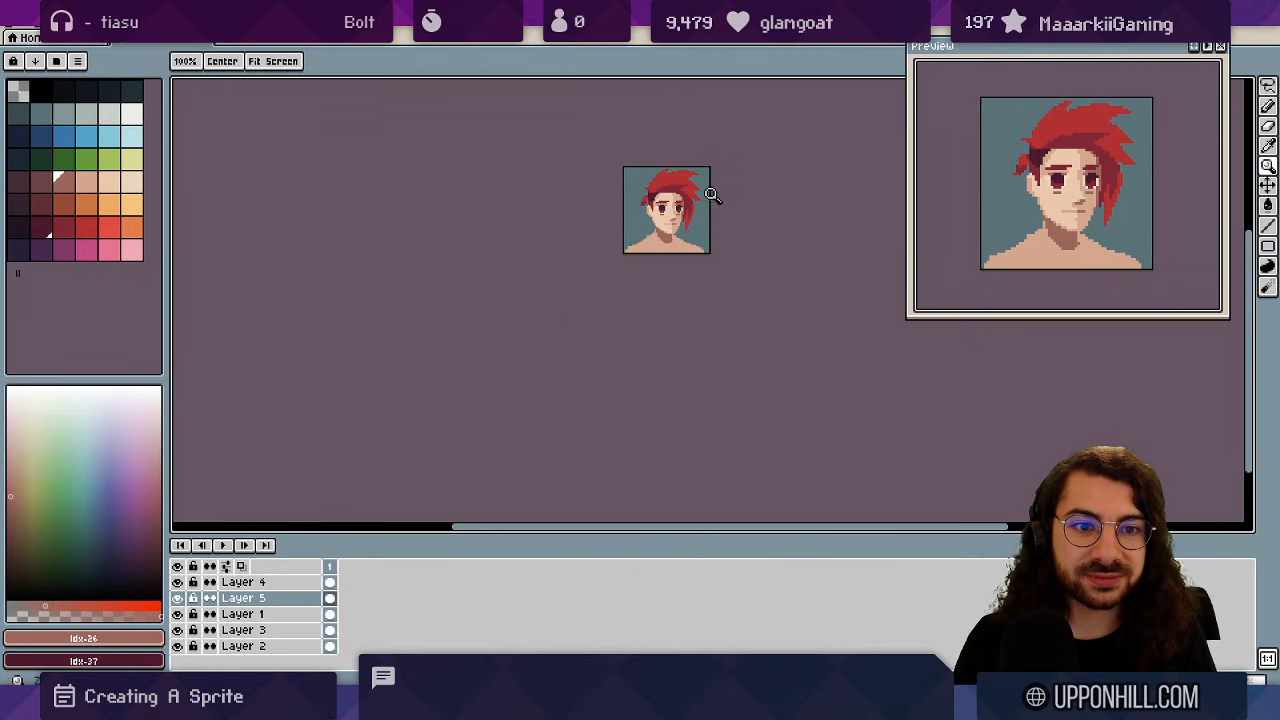
scroll(710, 195, "up", 4)
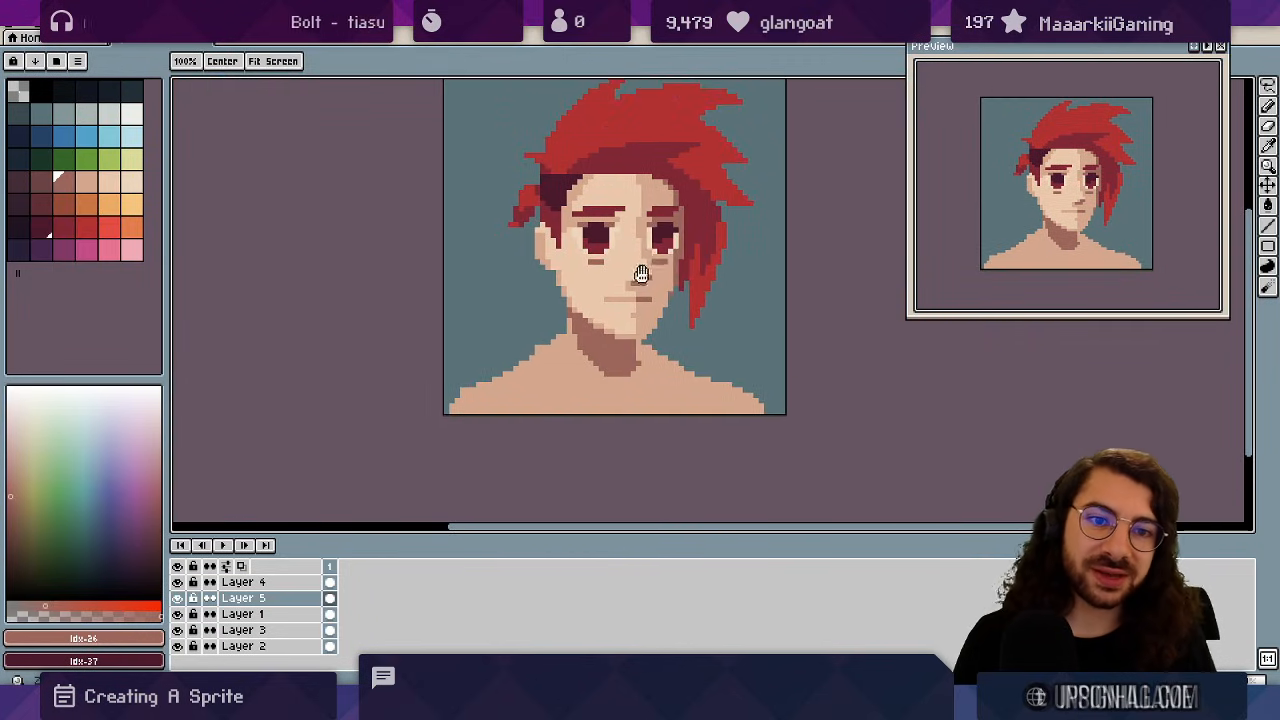
- Add dark brown Idx-25 pixels at the inner ends of both pupils' top edges and the far eye's outer corner
scroll(641, 260, "up", 3)
key("alt")
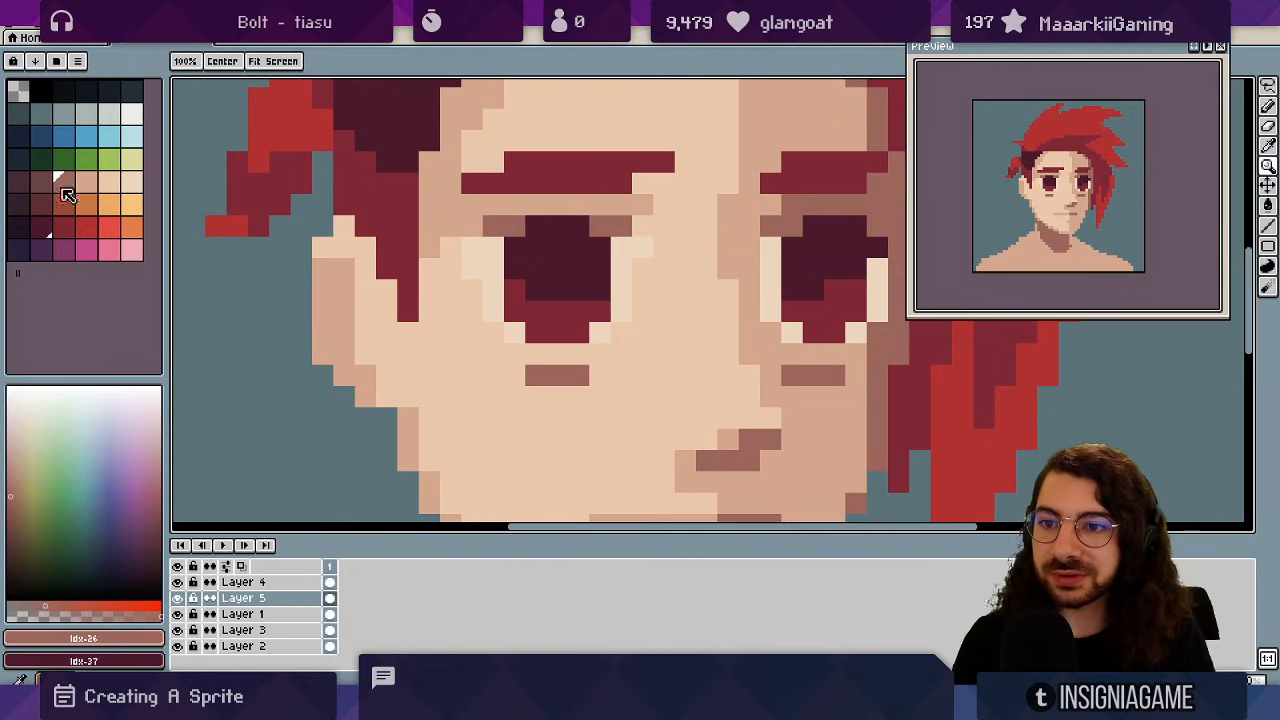
left_click(43, 184)
key("b")
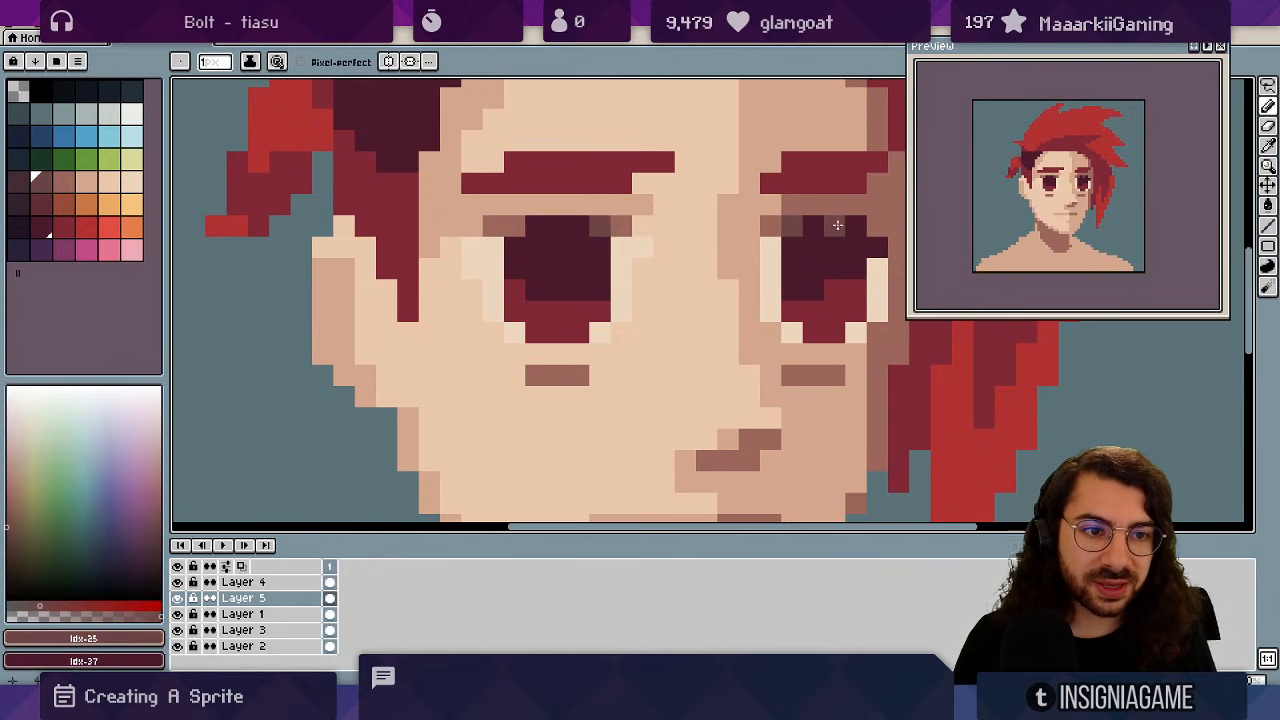
scroll(780, 223, "right", 3)
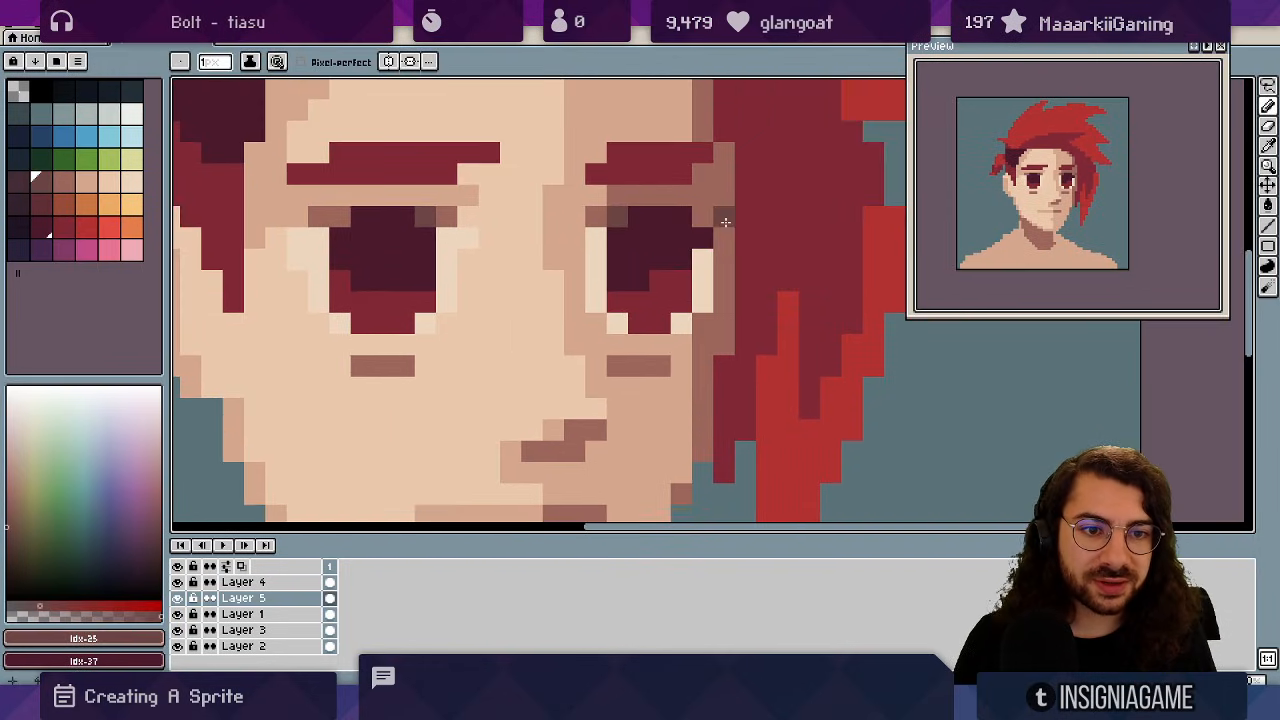
- Extend the near eye's upper lid past its outer corner with brown Idx-26, and sample dark brown Idx-25
left_click(334, 211, "alt")
left_click(423, 214, "alt")
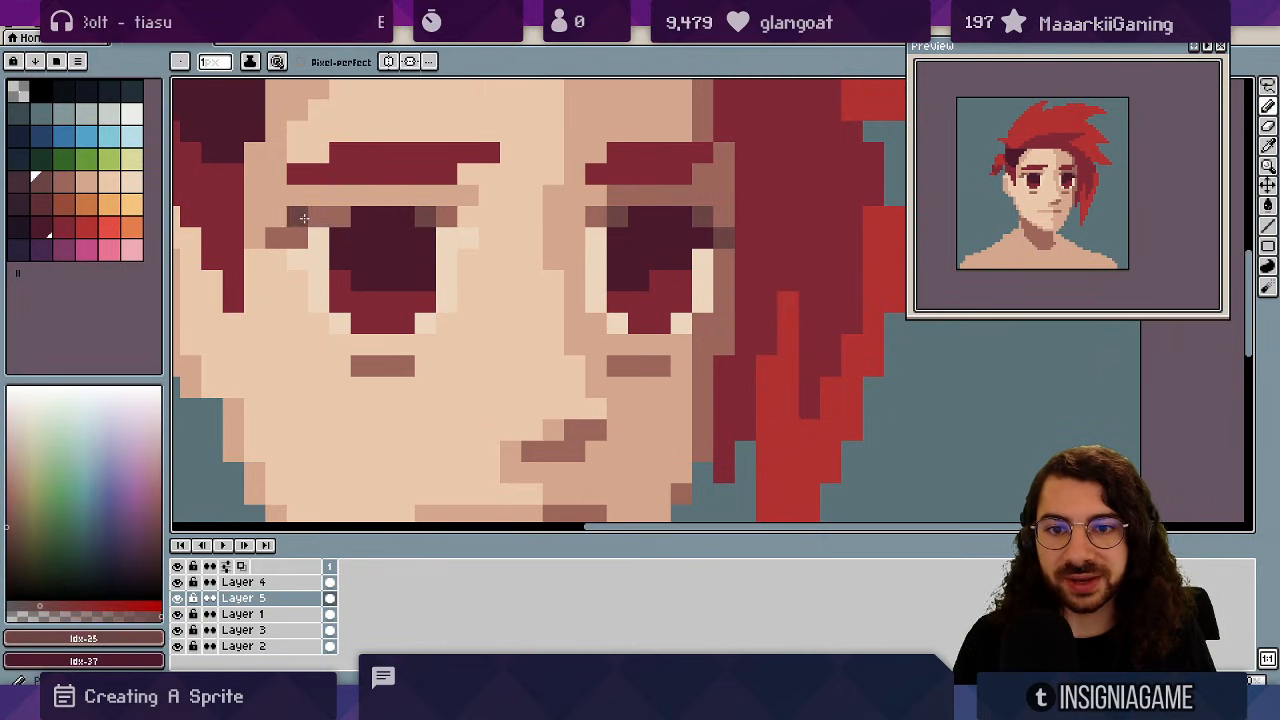
left_click(317, 210, "alt")
left_click(86, 182)
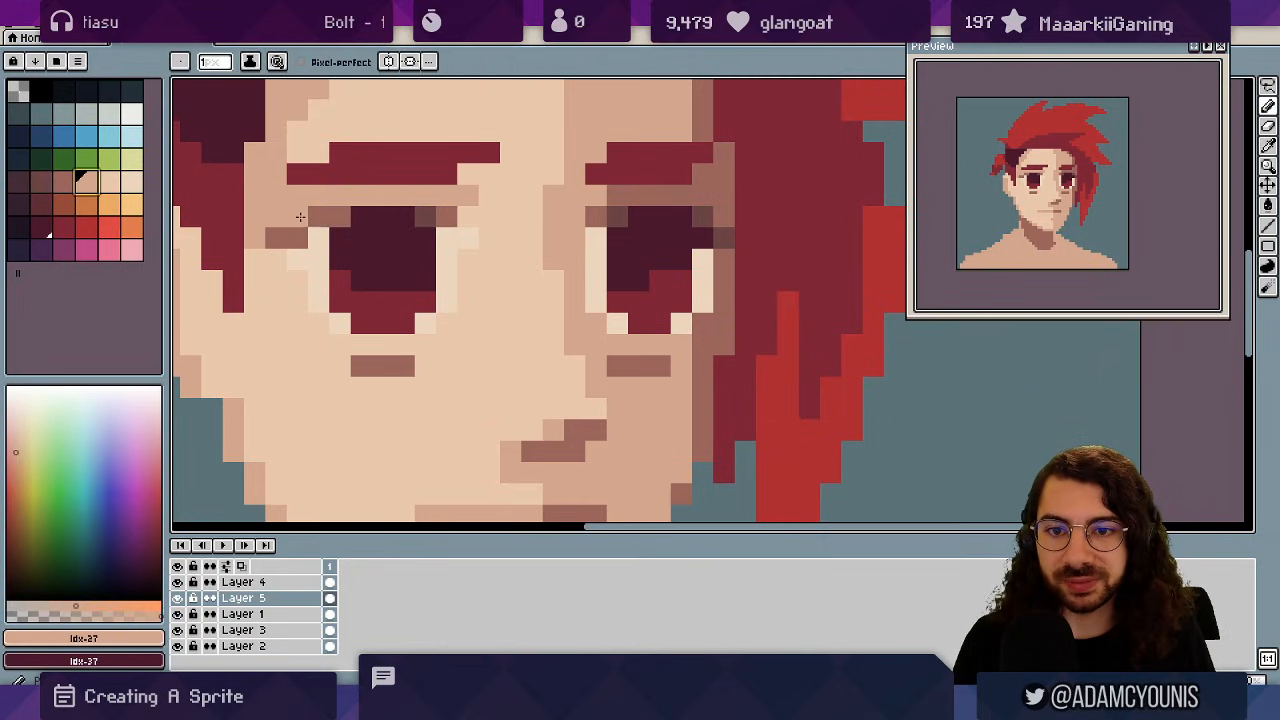
left_click(298, 229, "alt")
scroll(398, 206, "down", 5)
left_click_drag(281, 245, 357, 267)
scroll(520, 222, "up", 5)
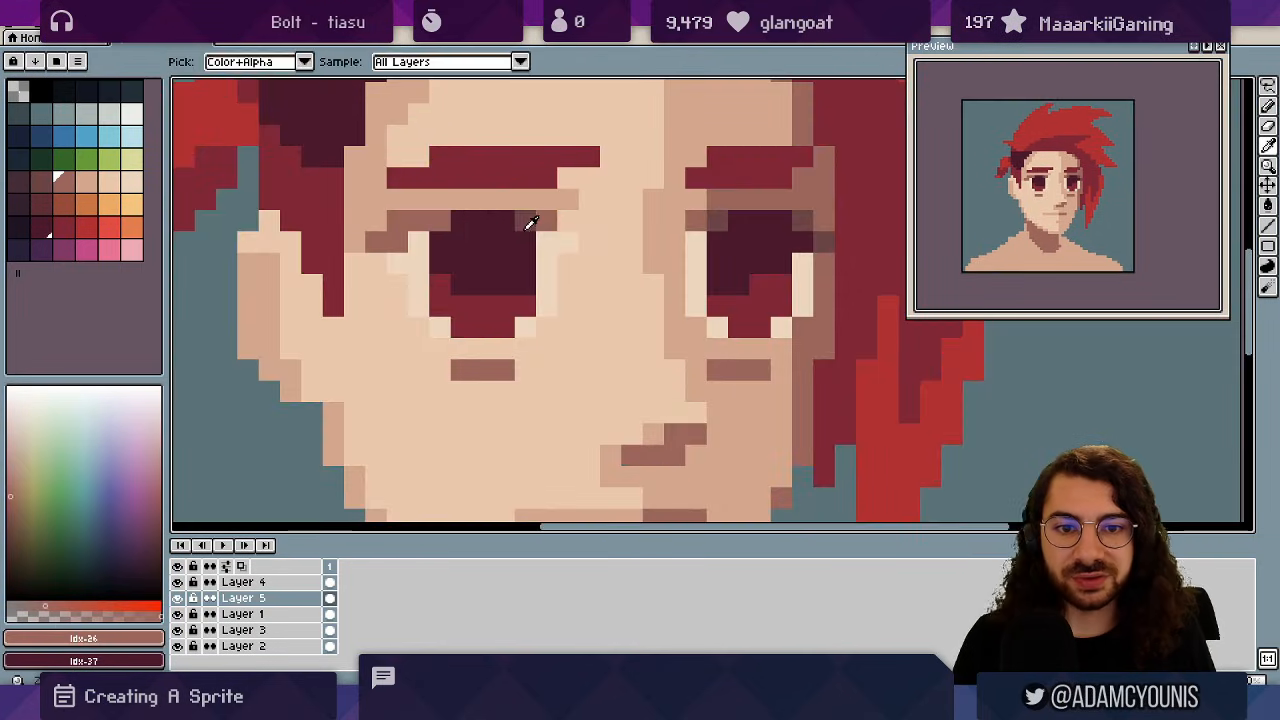
left_click(511, 225, "alt")
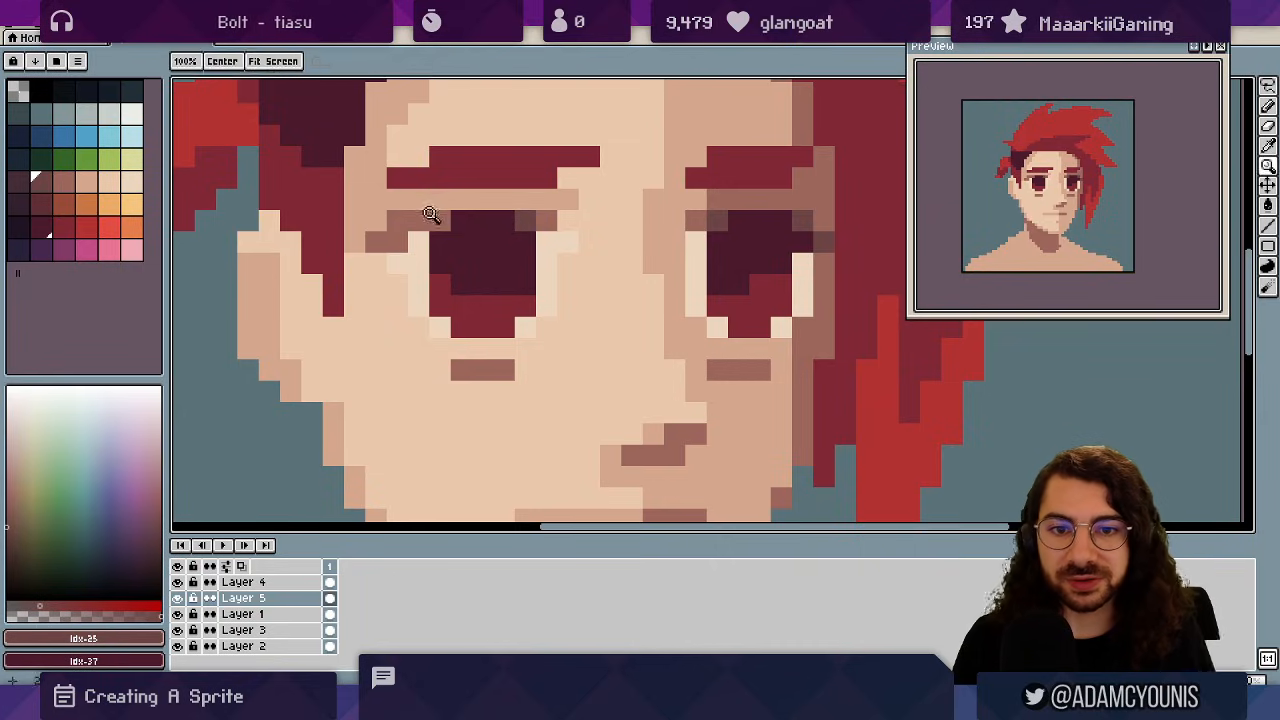
- Try dark brown Idx-25 pixels on the outer corner of the near eye's upper lid
left_click(420, 220)
scroll(505, 205, "down", 5)
scroll(491, 186, "down", 2)
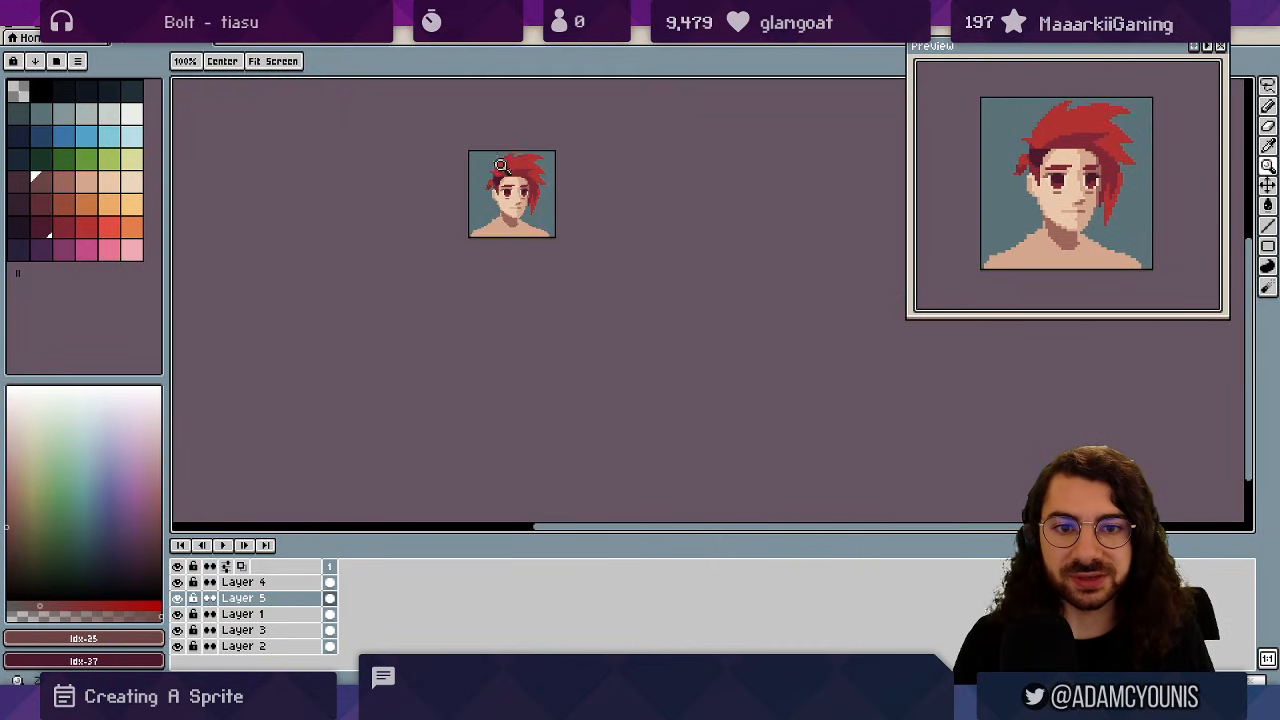
scroll(490, 175, "up", 7)
left_click(605, 219, "alt")
scroll(605, 219, "down", 7)
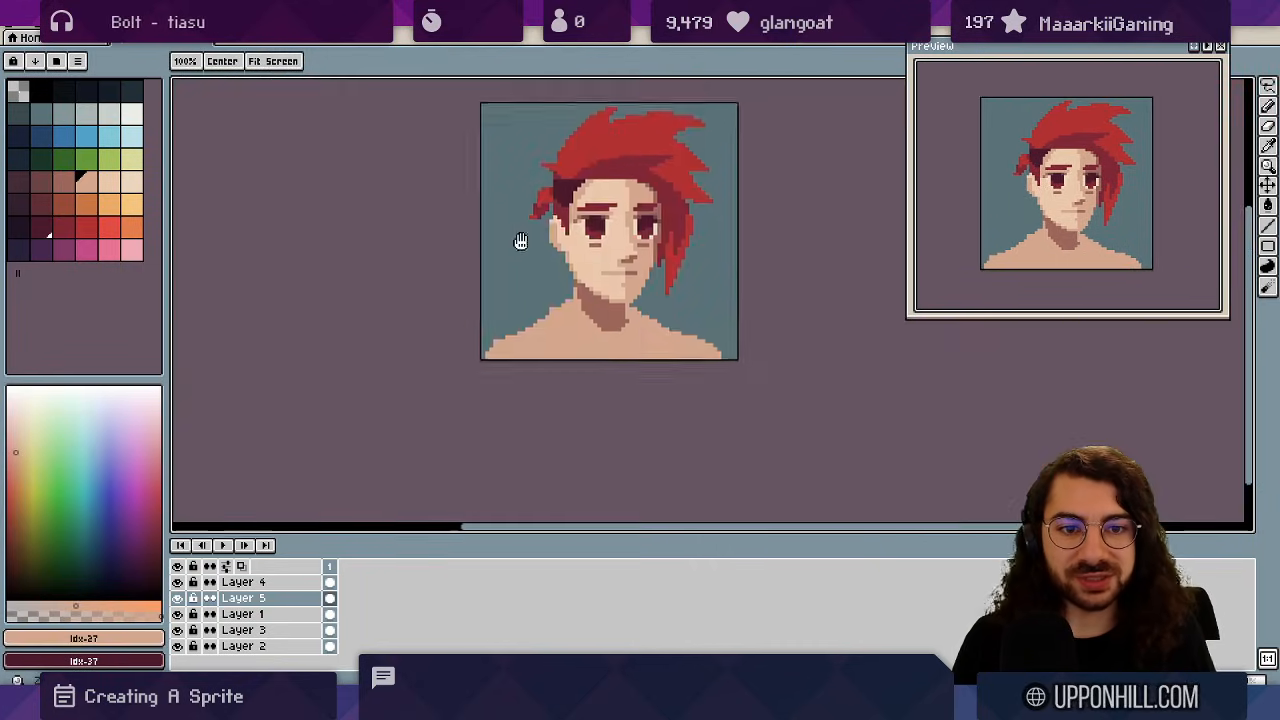
key("z")
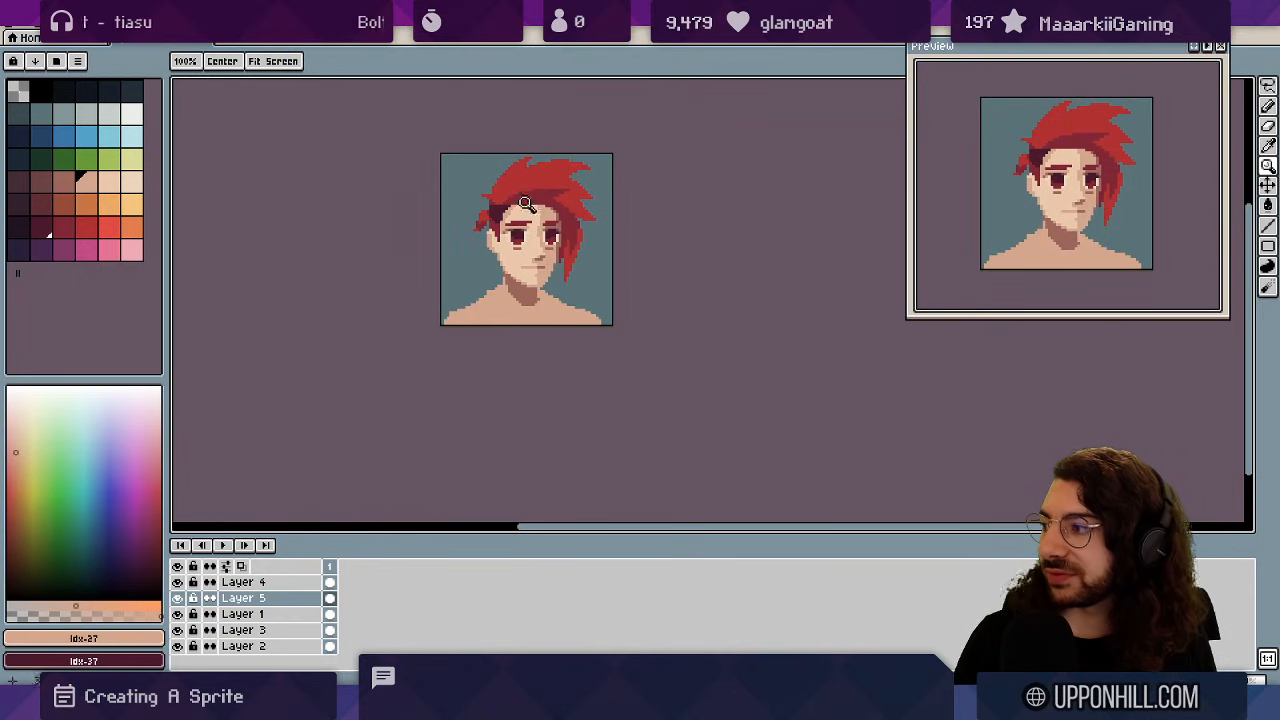
scroll(525, 204, "up", 7)
key("b")
left_click(462, 253, "alt")
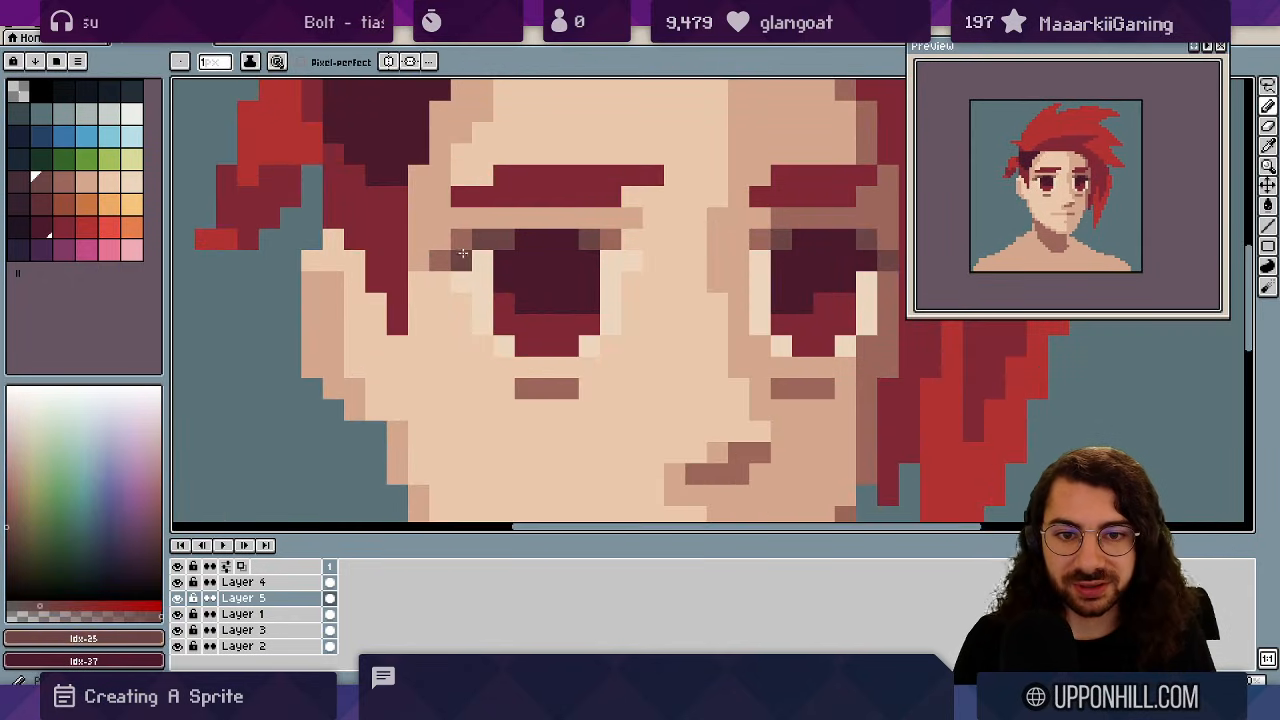
- Recolor the near eye's outer lid corner brown Idx-26 and trim its outermost pixel with skin tone Idx-27
left_click(461, 242, "alt")
left_click_drag(482, 241, 462, 259)
left_click(436, 228, "alt")
left_click(441, 258)
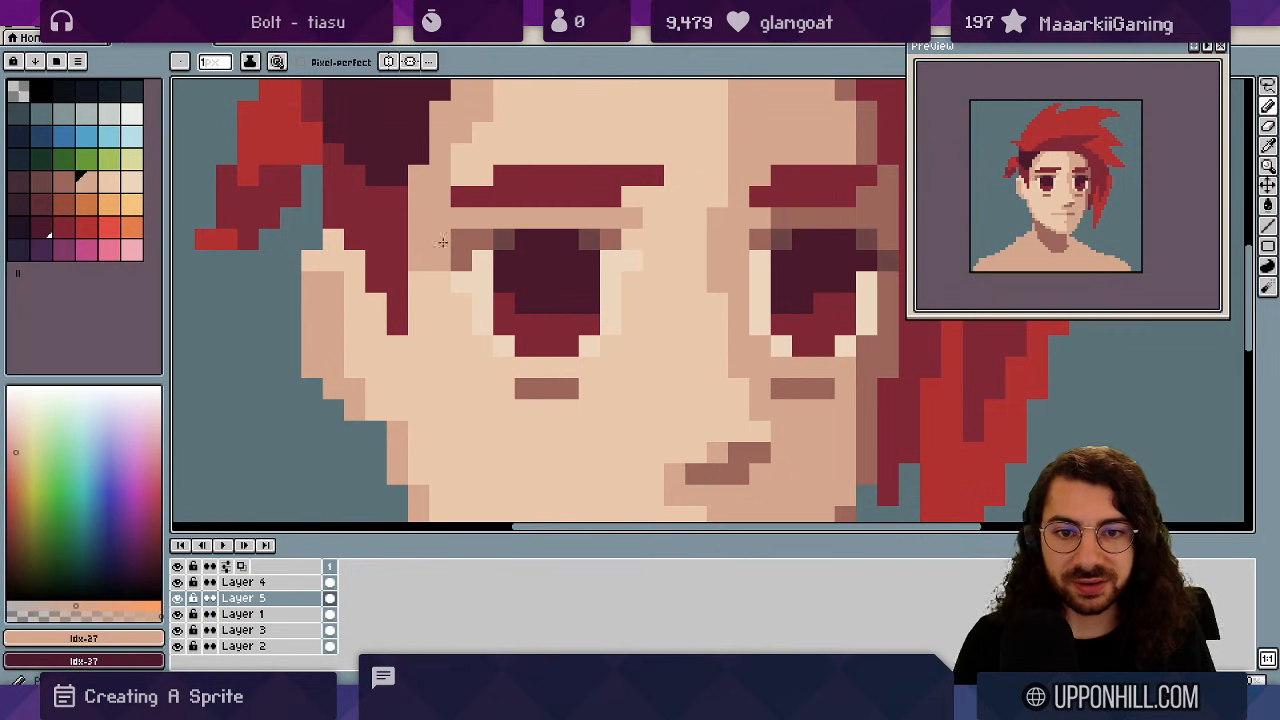
- Add a brown Idx-26 pixel at the inner corner of each eye
scroll(430, 265, "down", 4)
scroll(560, 222, "up", 3)
left_click(574, 222, "alt")
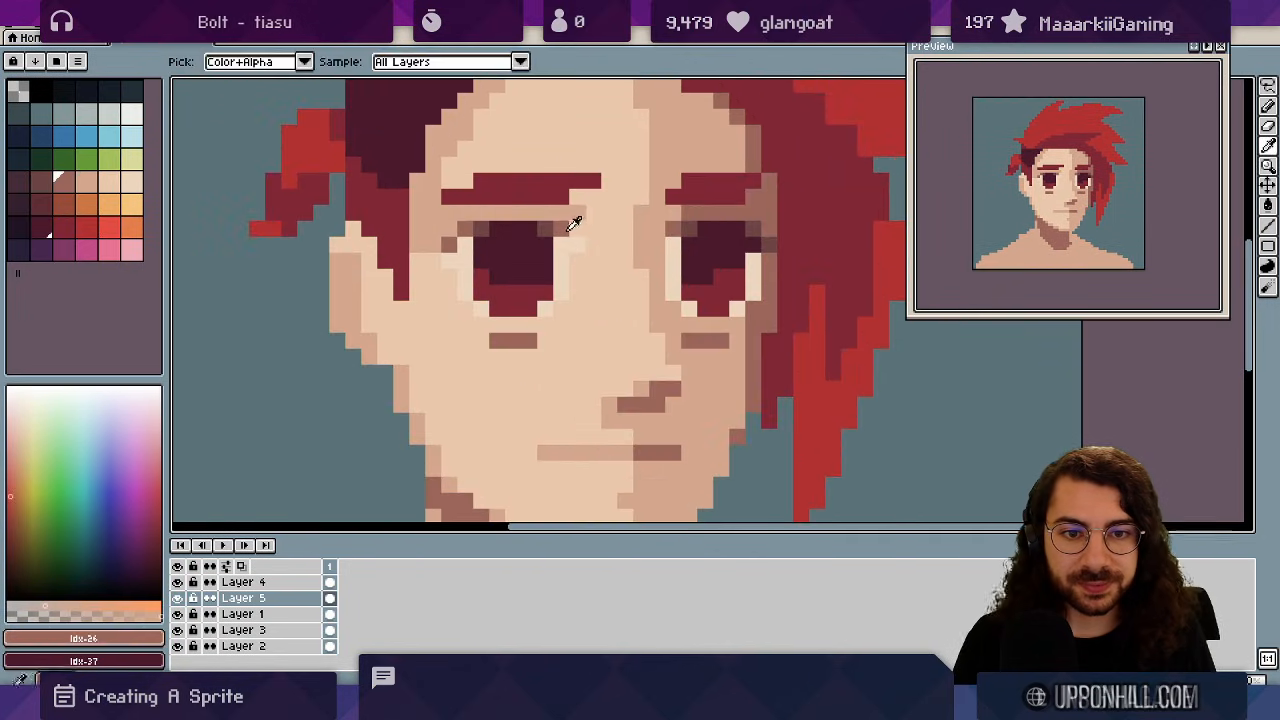
left_click(577, 244)
key("z")
left_click(668, 233, "alt")
left_click(657, 244)
key("z")
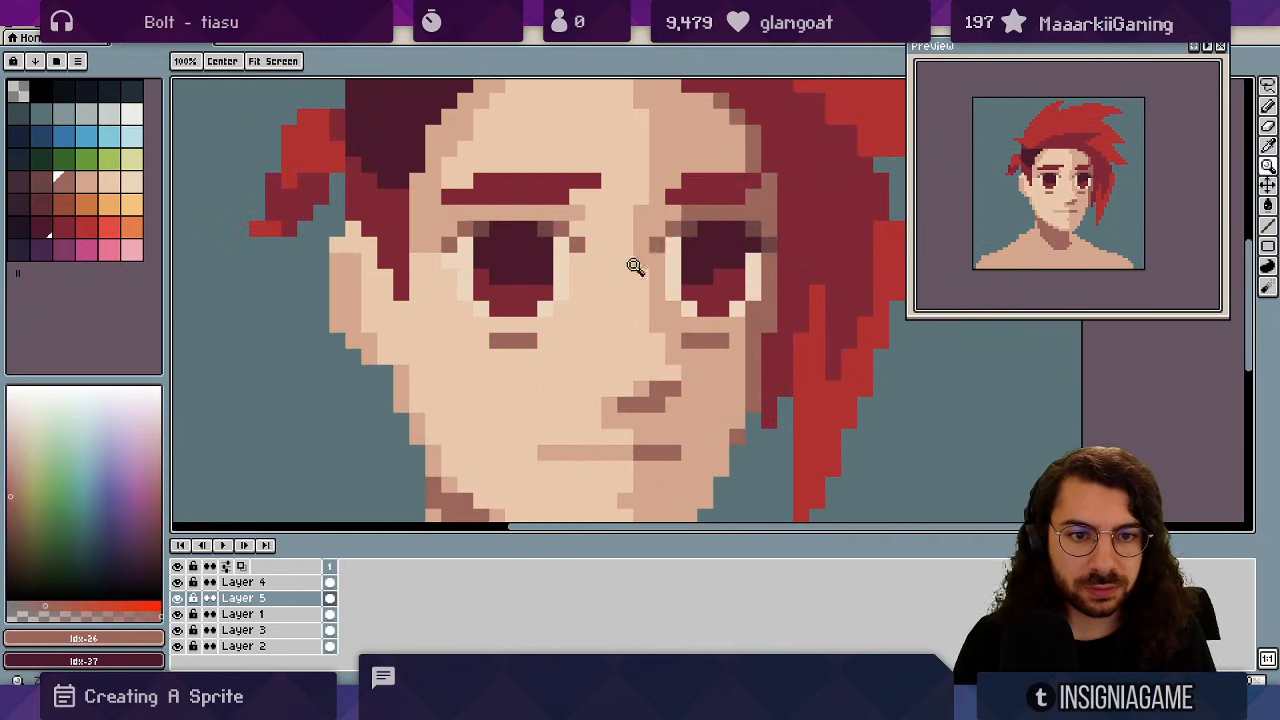
- Remove the brown under-eye creases, shading the near eye's inner lower corner with Idx-27 and lightening below the far eye with Idx-28
scroll(635, 266, "down", 2)
key("b")
left_click(532, 284, "alt")
scroll(525, 287, "up", 3)
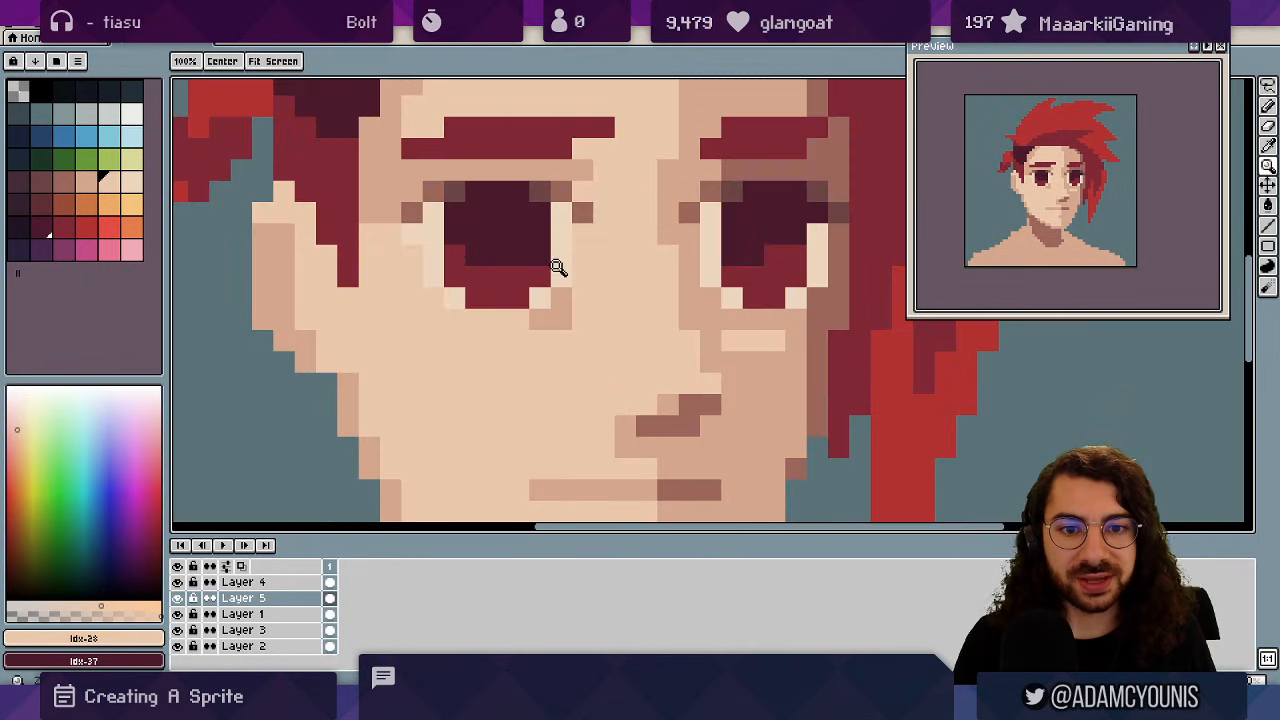
- Add a two-pixel-tall cream Idx-29 highlight to each pupil
left_click(560, 260, "alt")
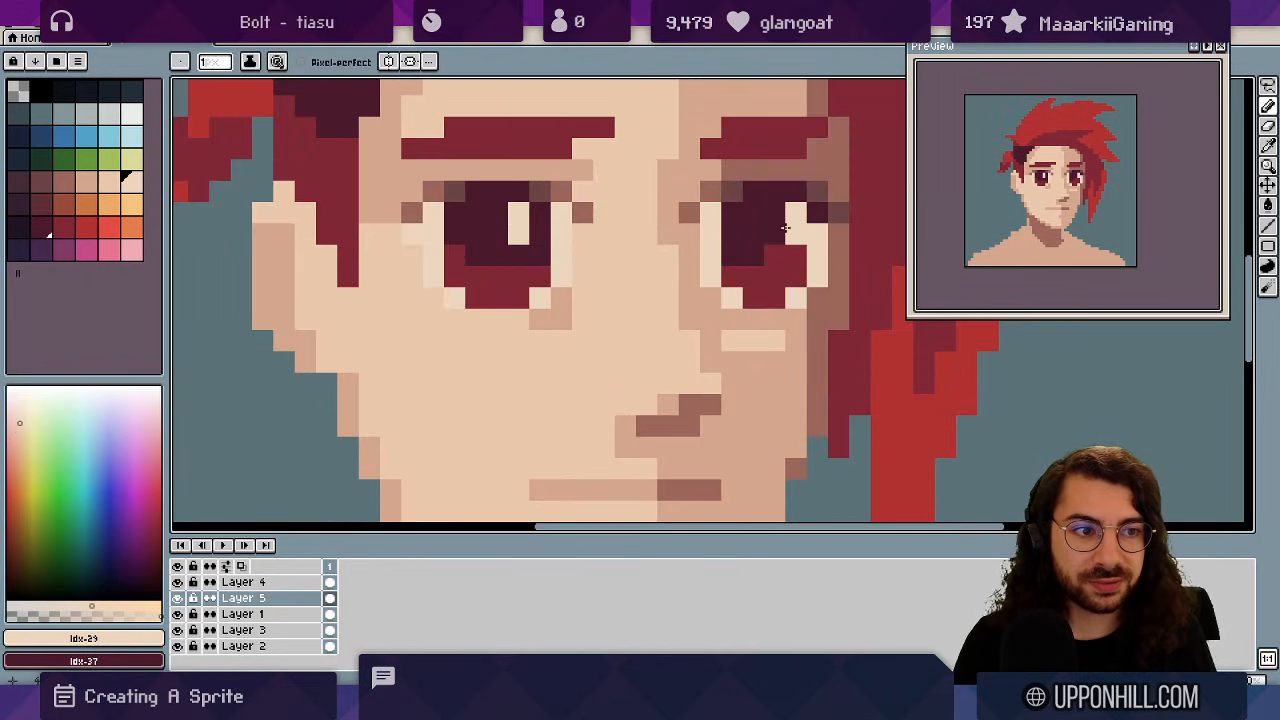
key("z")
scroll(737, 223, "down", 5)
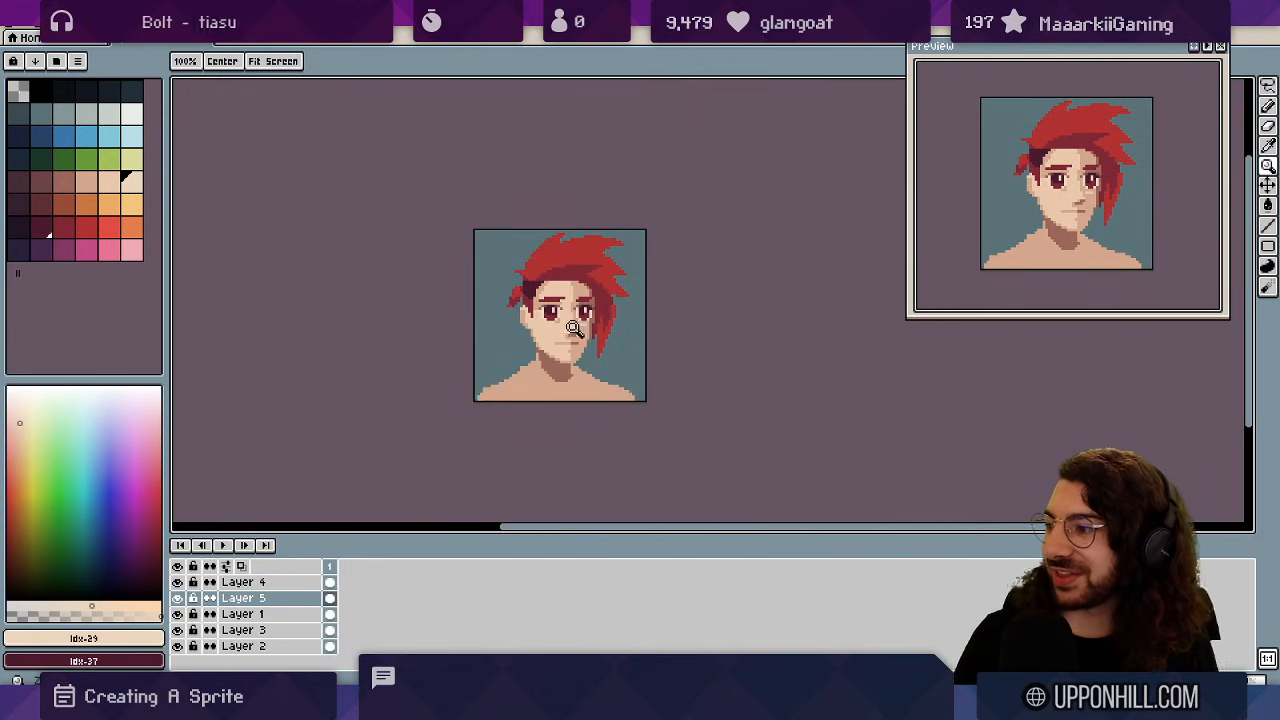
scroll(573, 328, "up", 5)
- Recolor both pupil highlights red Idx-39 and darken the pupil centers with Idx-36
left_click(86, 226)
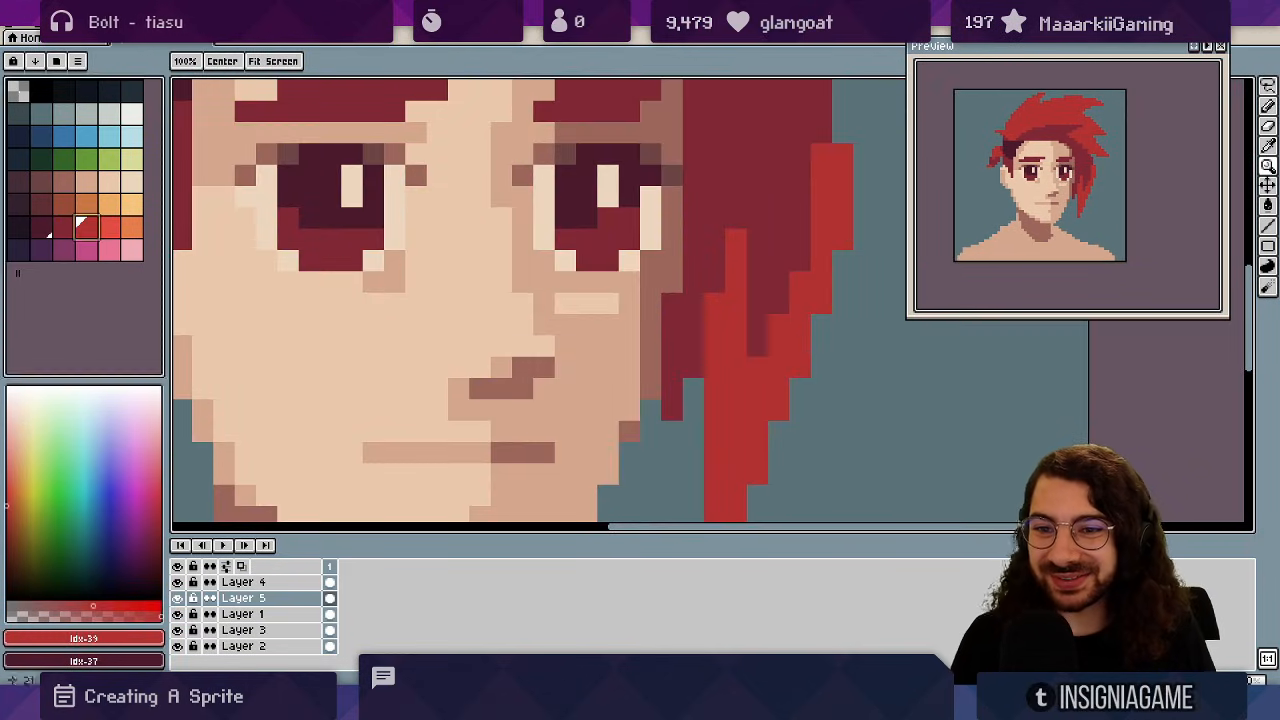
key("b")
left_click(352, 190)
left_click(587, 196)
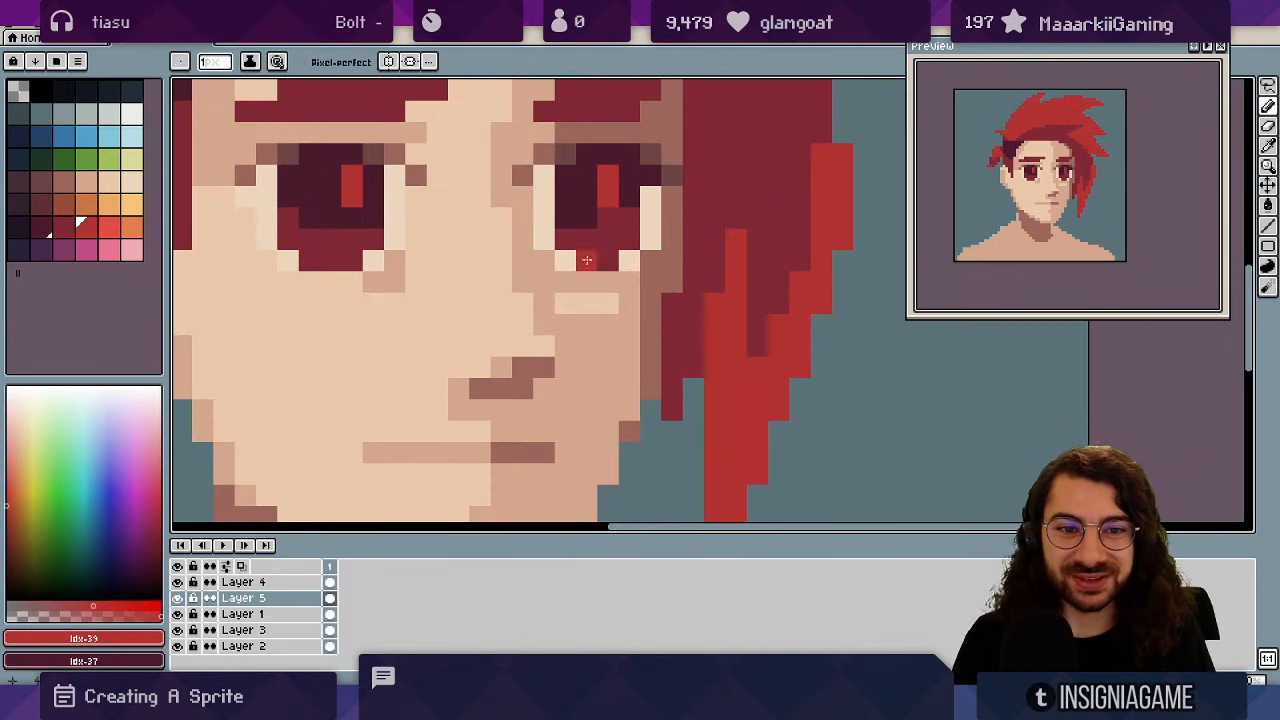
key("z")
scroll(329, 286, "down", 5)
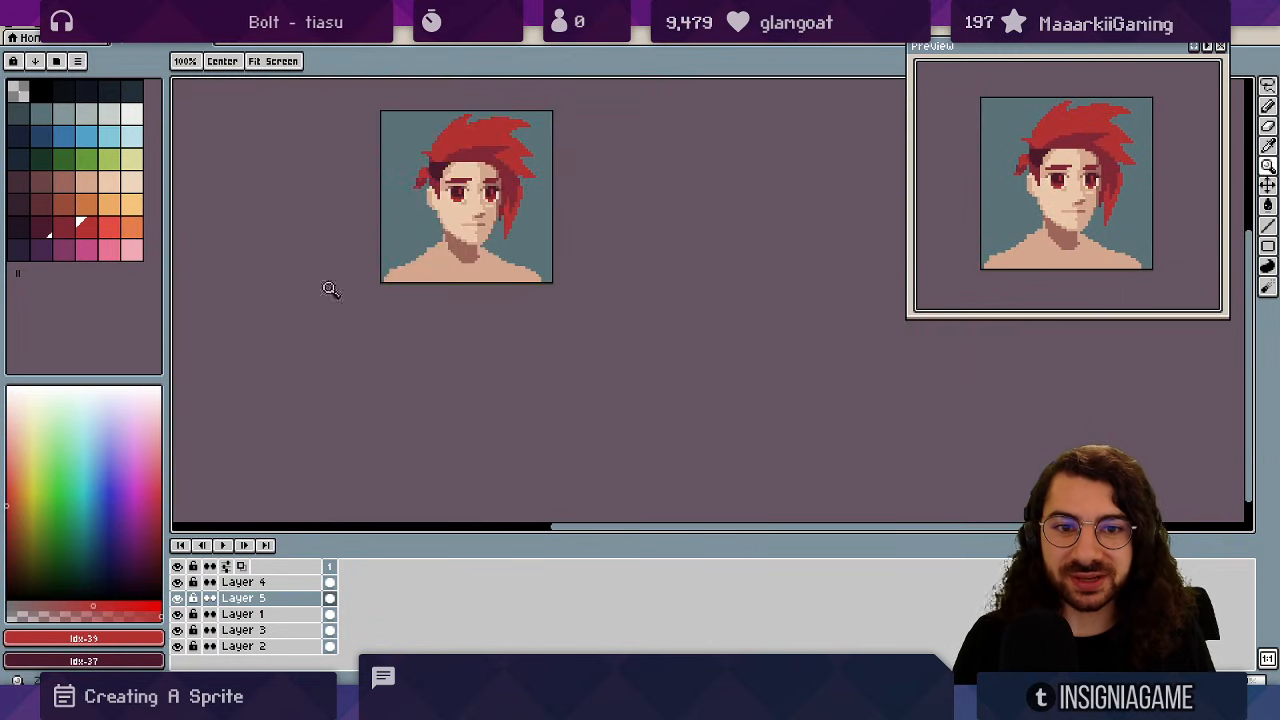
scroll(504, 229, "up", 5)
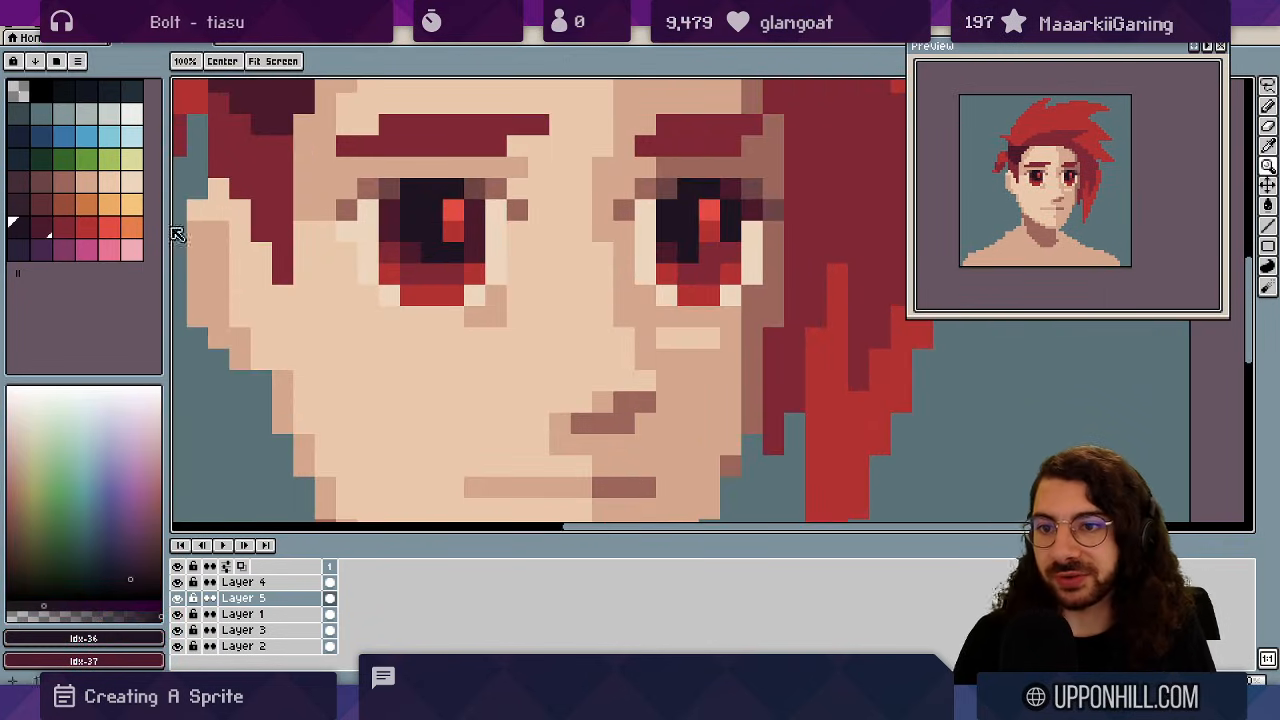
- Paint the bottom edges and lower corners of both irises light blue Idx-15
left_click(86, 136)
key("b")
left_click_drag(410, 294, 463, 285)
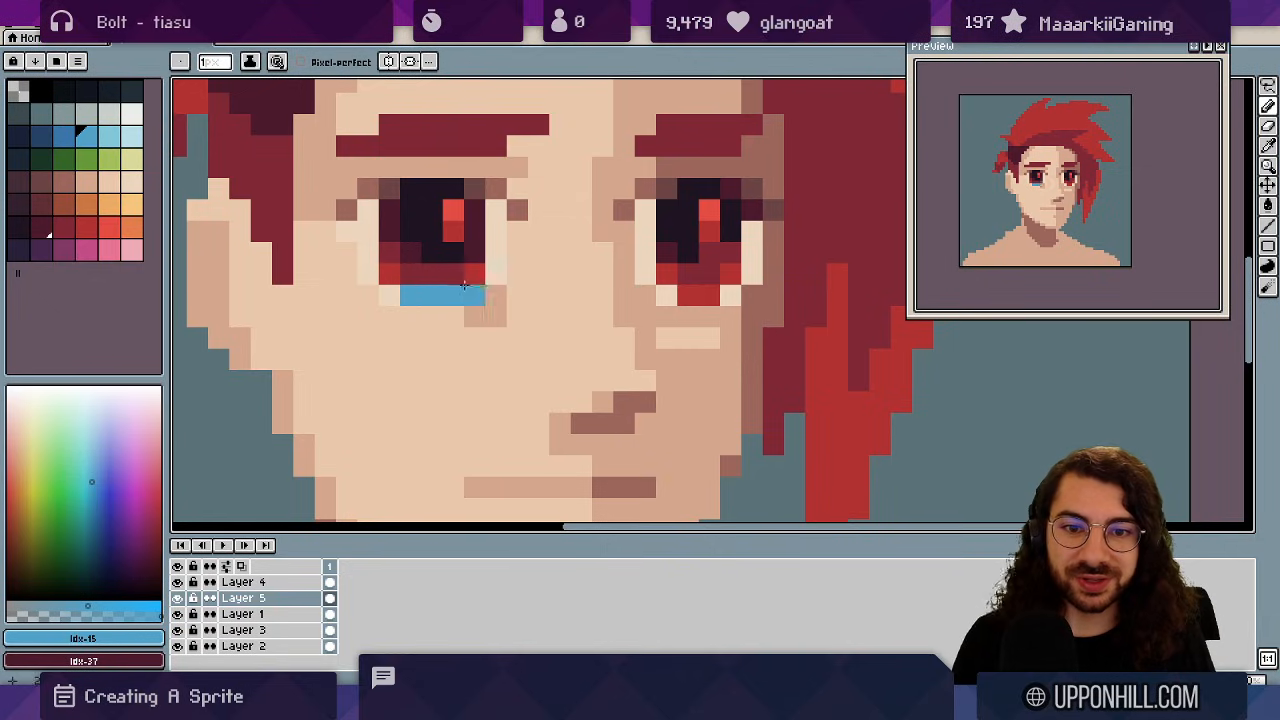
left_click(474, 273)
left_click(389, 273)
left_click_drag(689, 295, 731, 275)
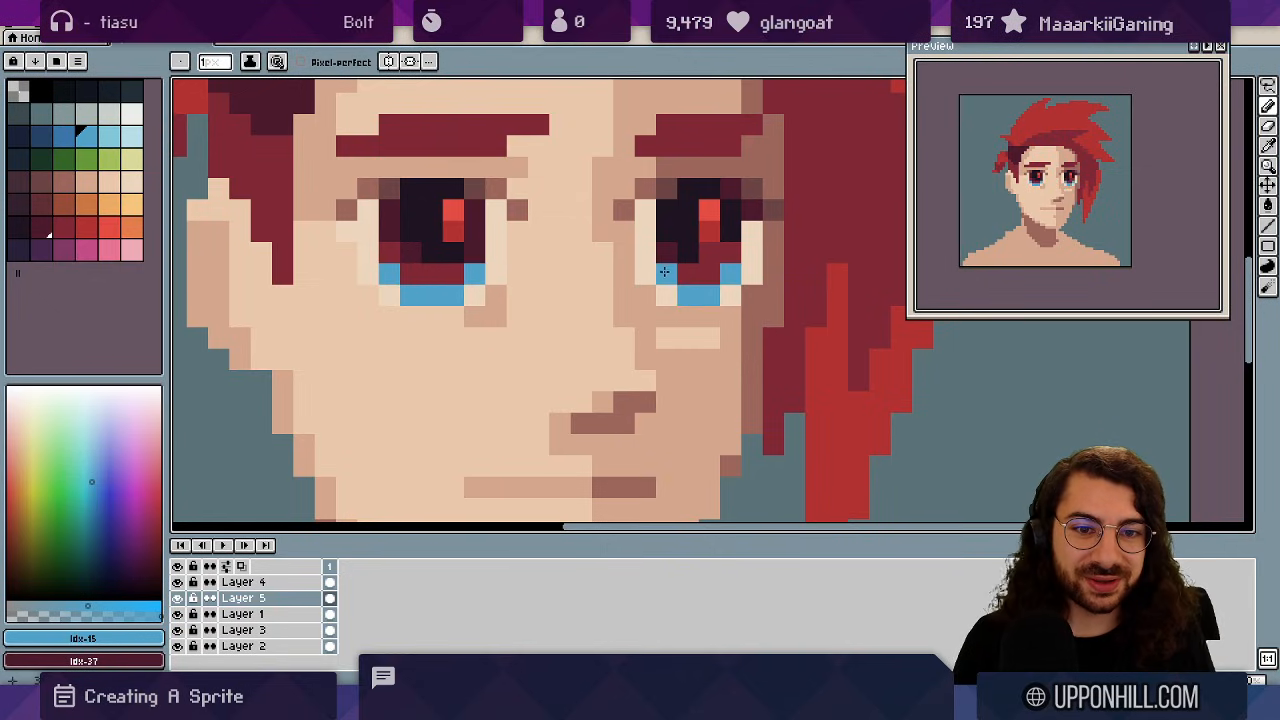
left_click(664, 272)
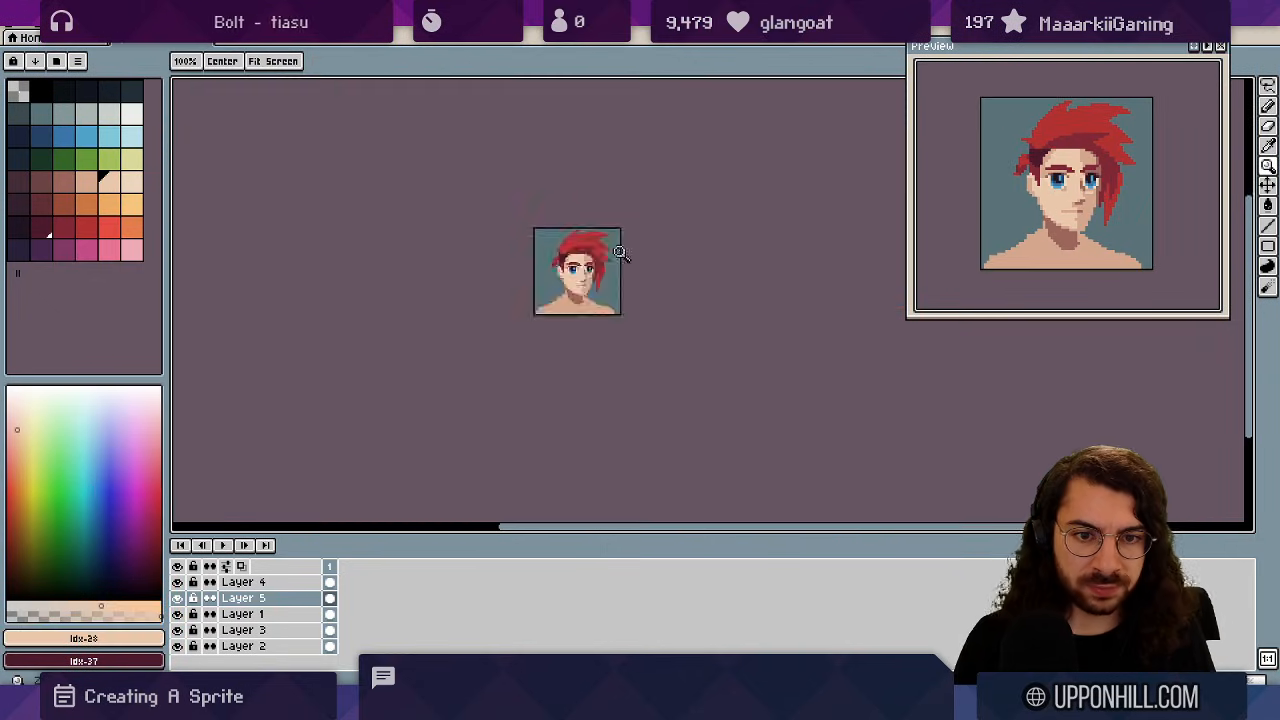
- Reshape the near eyebrow's outer end with the sampled brow maroon and skin tone Idx-27
scroll(572, 255, "up", 5)
key("alt")
key("alt")
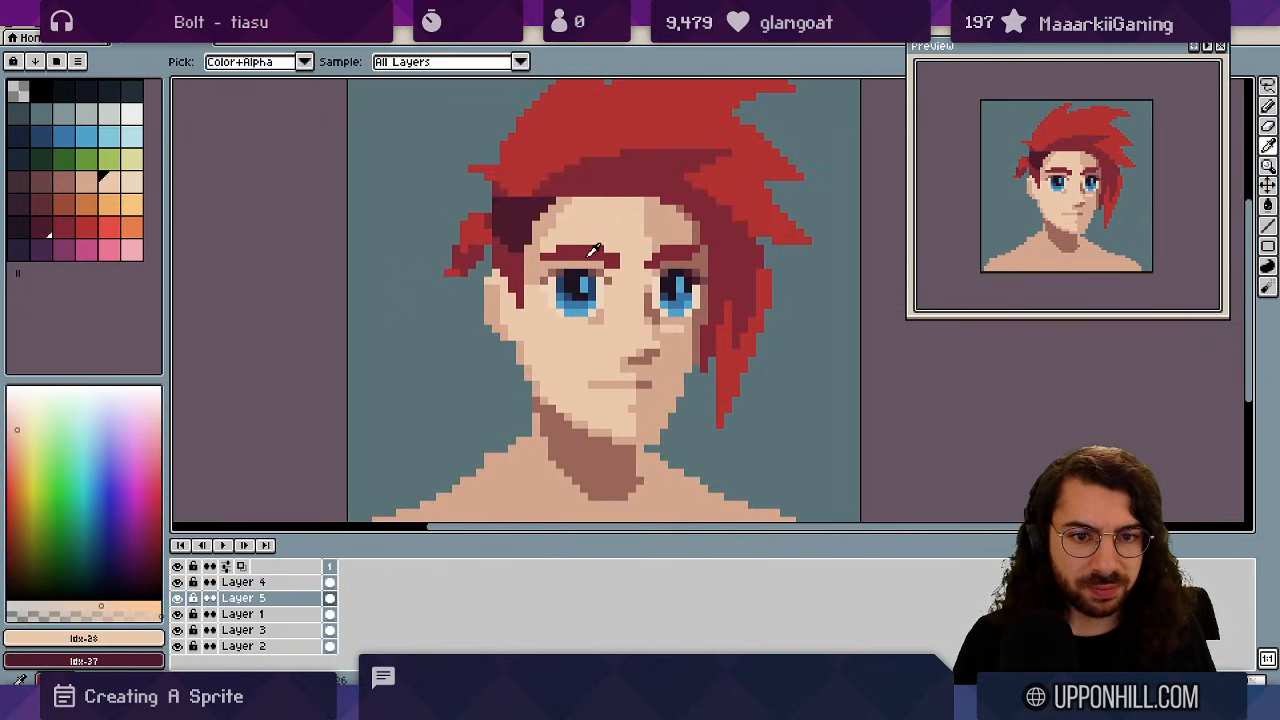
left_click(588, 256, "alt")
mouse_move(554, 249)
left_mouse_down()
mouse_move(543, 249)
mouse_move(554, 257)
left_mouse_up()
key("alt")
left_click(546, 264, "alt")
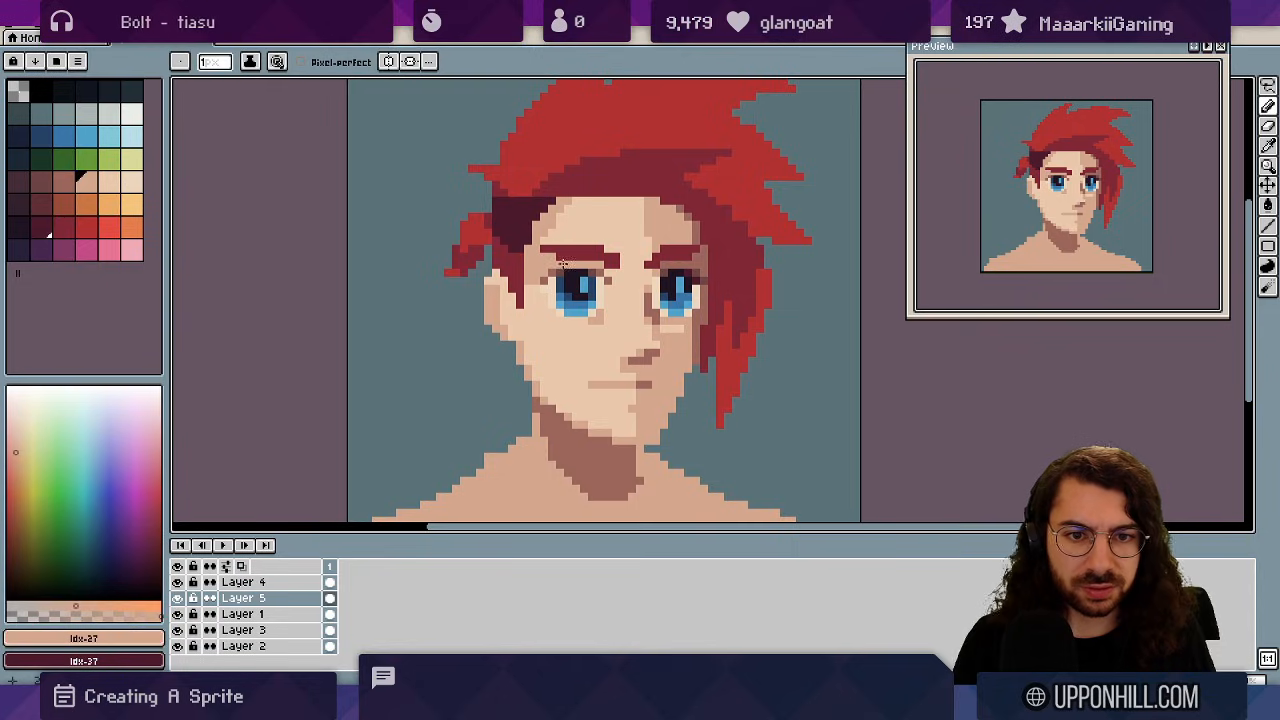
scroll(562, 263, "down", 4)
scroll(590, 255, "up", 5)
- Trim the upper edge of the near eyebrow's inner end with skin tone Idx-27 and sample maroon Idx-38
left_click(607, 247, "alt")
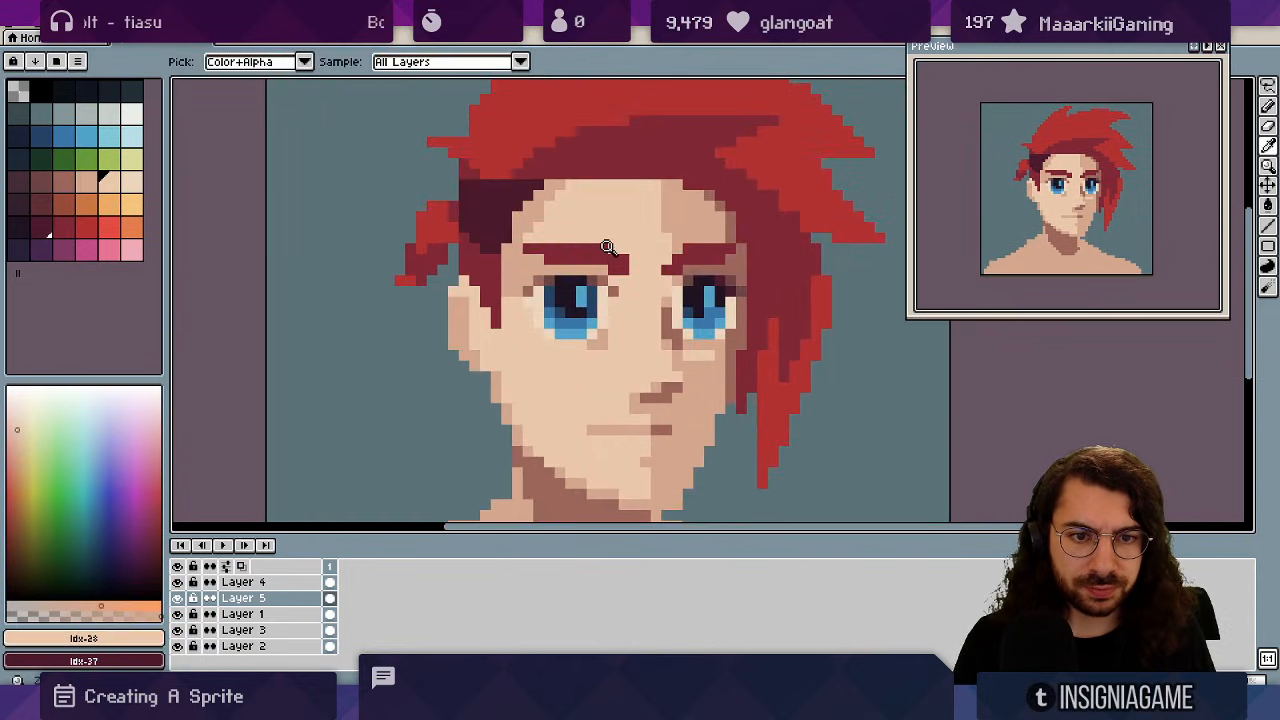
left_click(662, 229, "alt")
left_click_drag(613, 249, 603, 249)
key("alt")
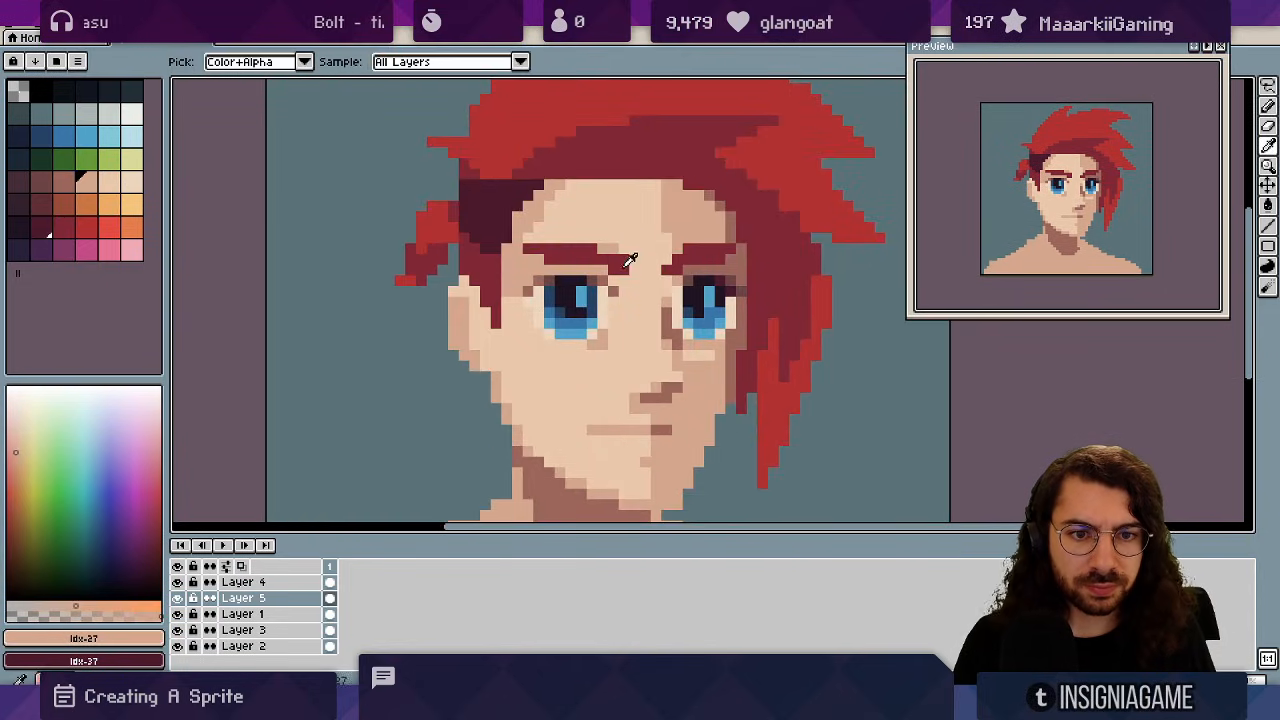
left_click(628, 261, "alt")
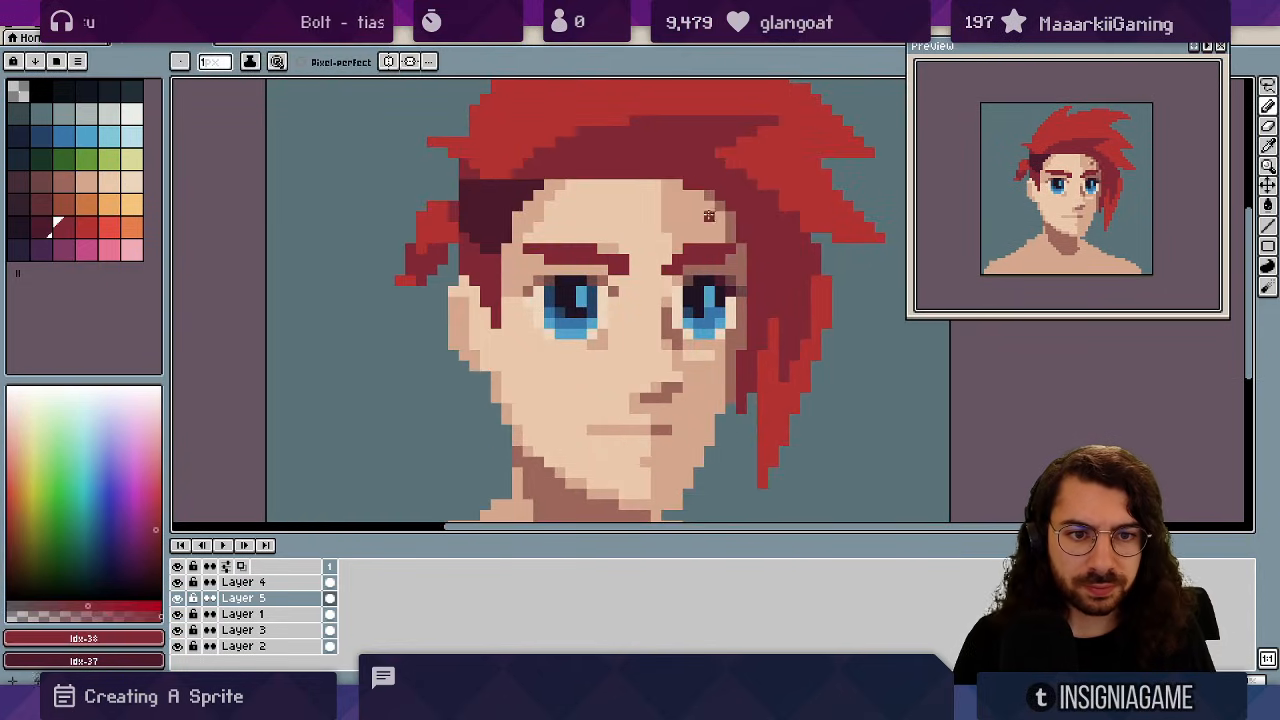
- Add red Idx-39 highlights to both eyebrows and shade beneath the near one with brown Idx-26
left_click(580, 251, "alt")
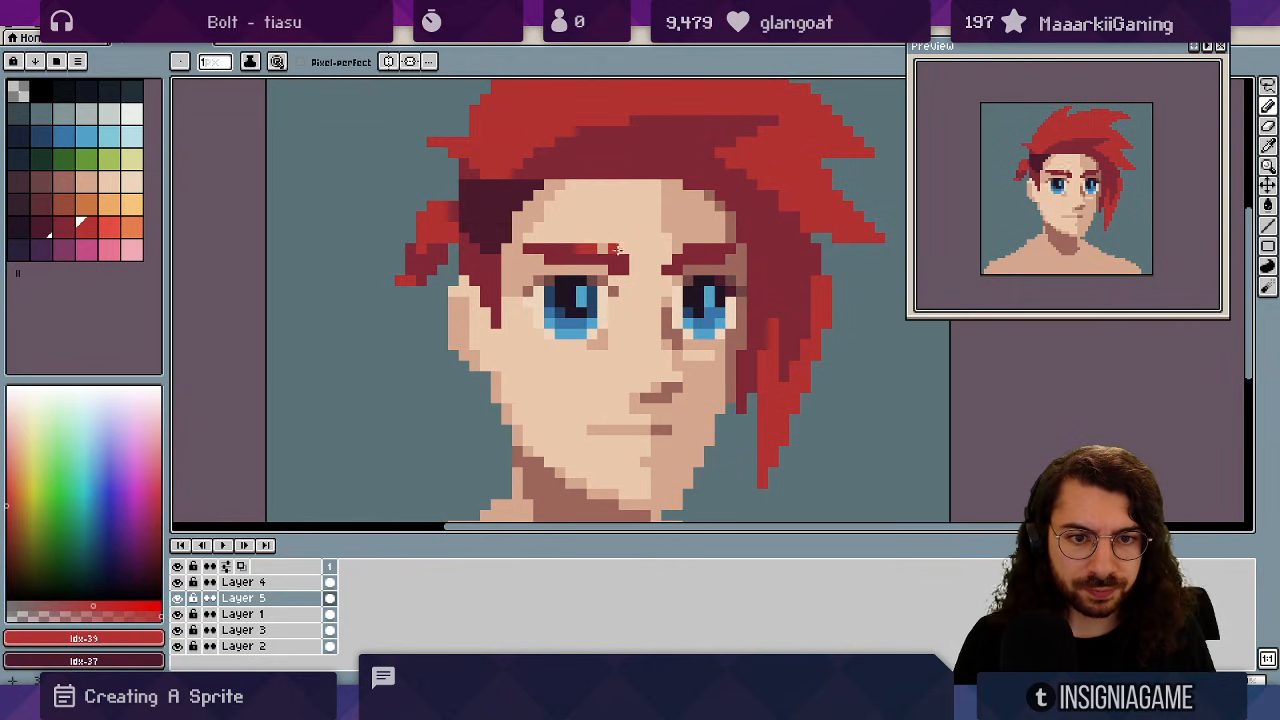
scroll(621, 261, "down", 5)
scroll(610, 255, "up", 7)
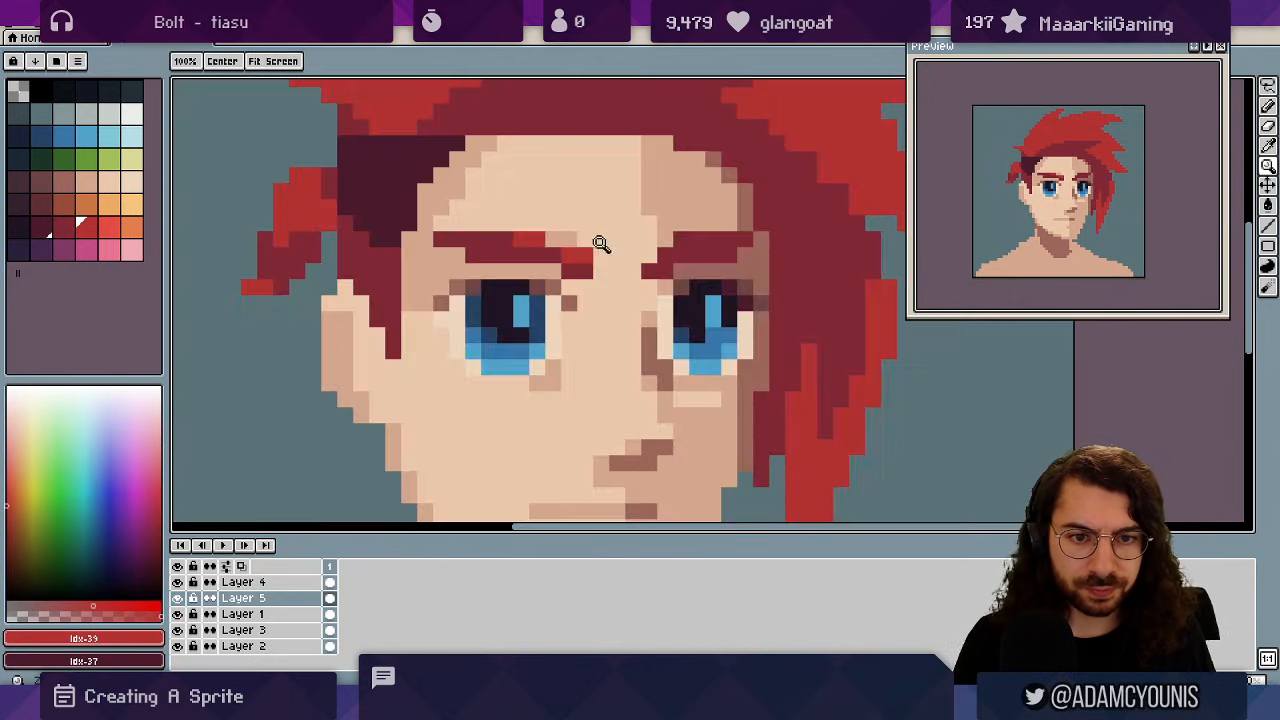
left_click(598, 241, "alt")
key("z")
scroll(479, 192, "down", 2)
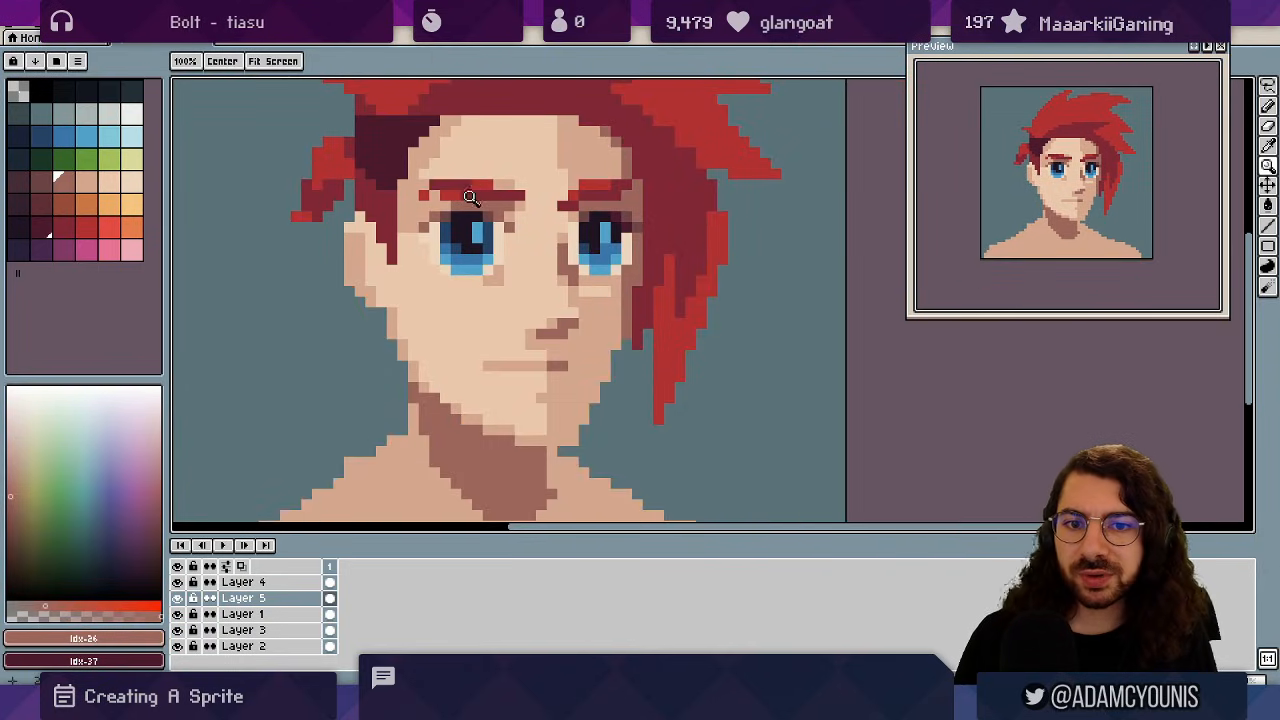
- Refine the near eyebrow's outer half with red Idx-39 and maroon Idx-38, and sample brown Idx-26 from the lid shading
key("b")
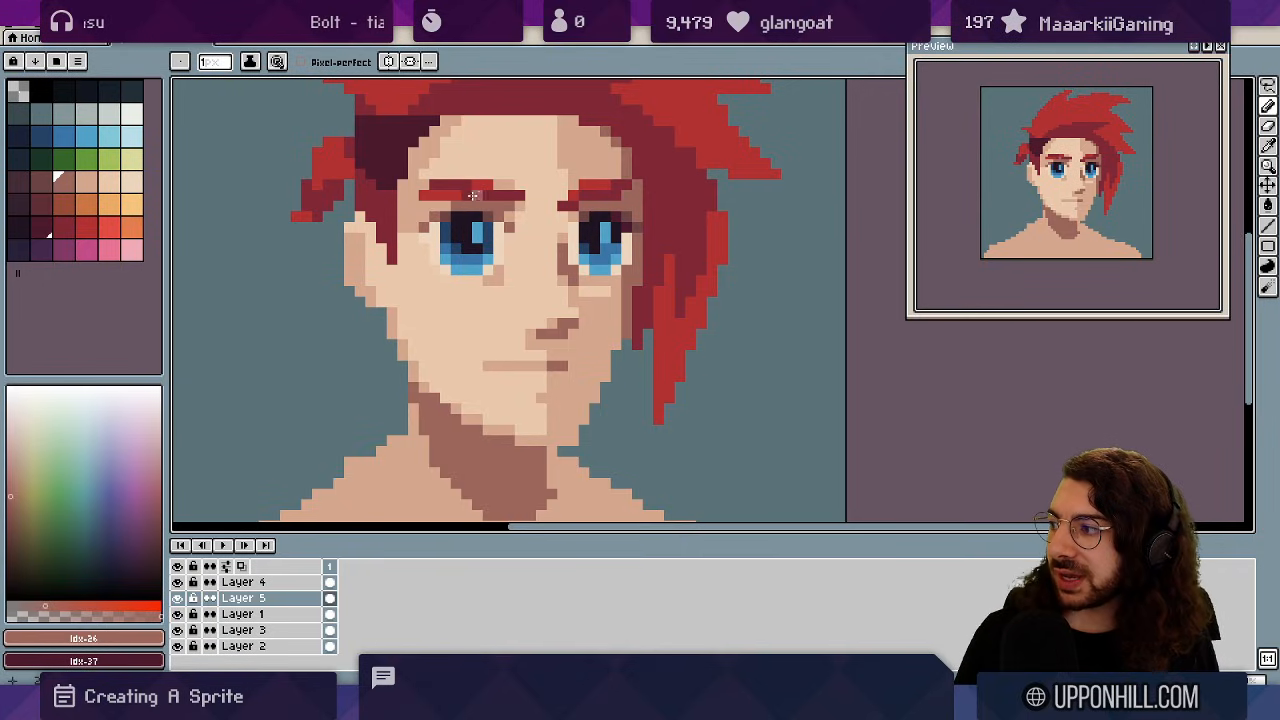
left_click(454, 194, "alt")
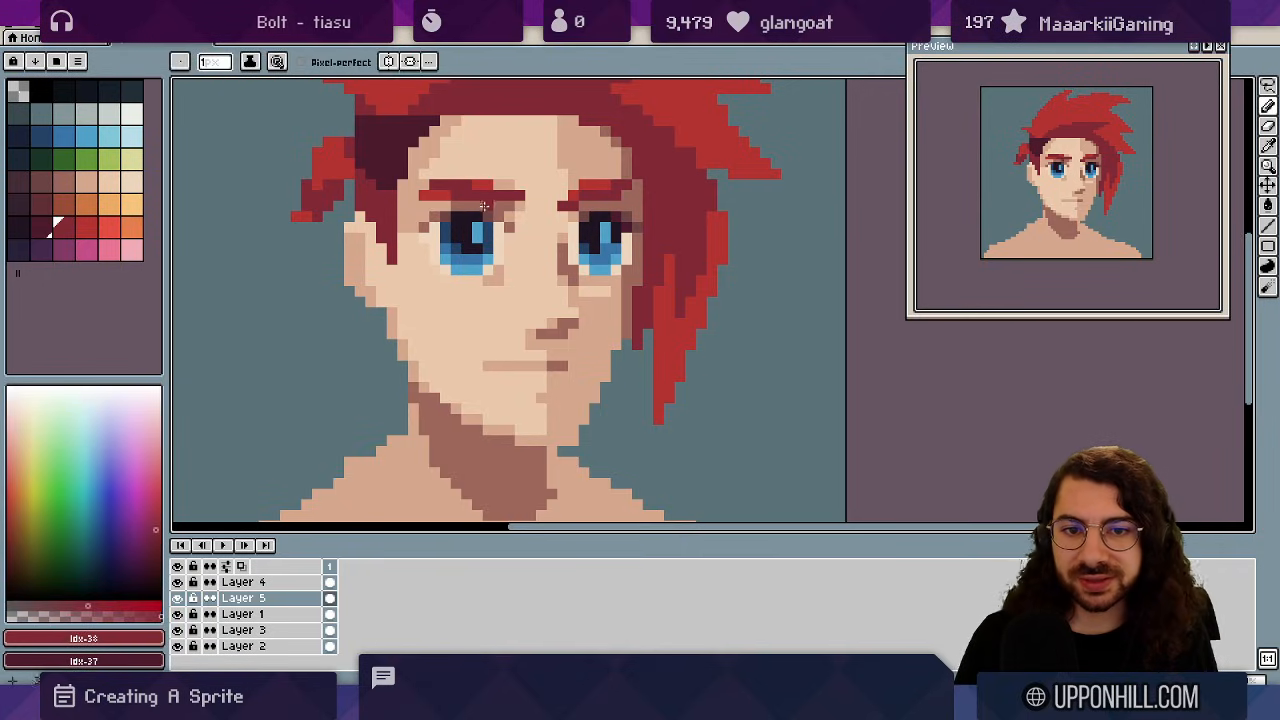
left_click(494, 206, "alt")
key("z")
scroll(497, 194, "down", 5)
scroll(497, 194, "up", 2)
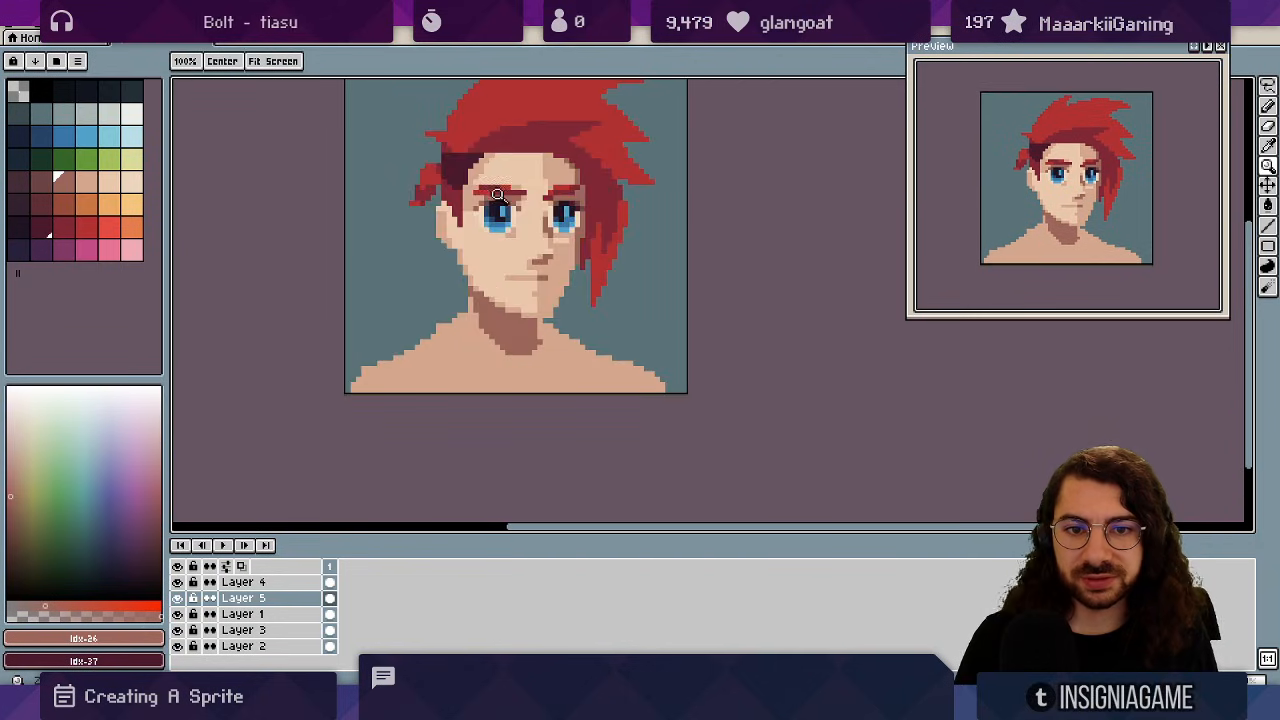
- Rework the near eyebrow with a red Idx-39 upper row, a maroon Idx-38 lower row and an Idx-27 pixel above its outer end
scroll(497, 194, "up", 2)
key("b")
left_click(478, 180, "alt")
left_click_drag(495, 190, 522, 190)
left_click(540, 190, "alt")
left_click(483, 180, "alt")
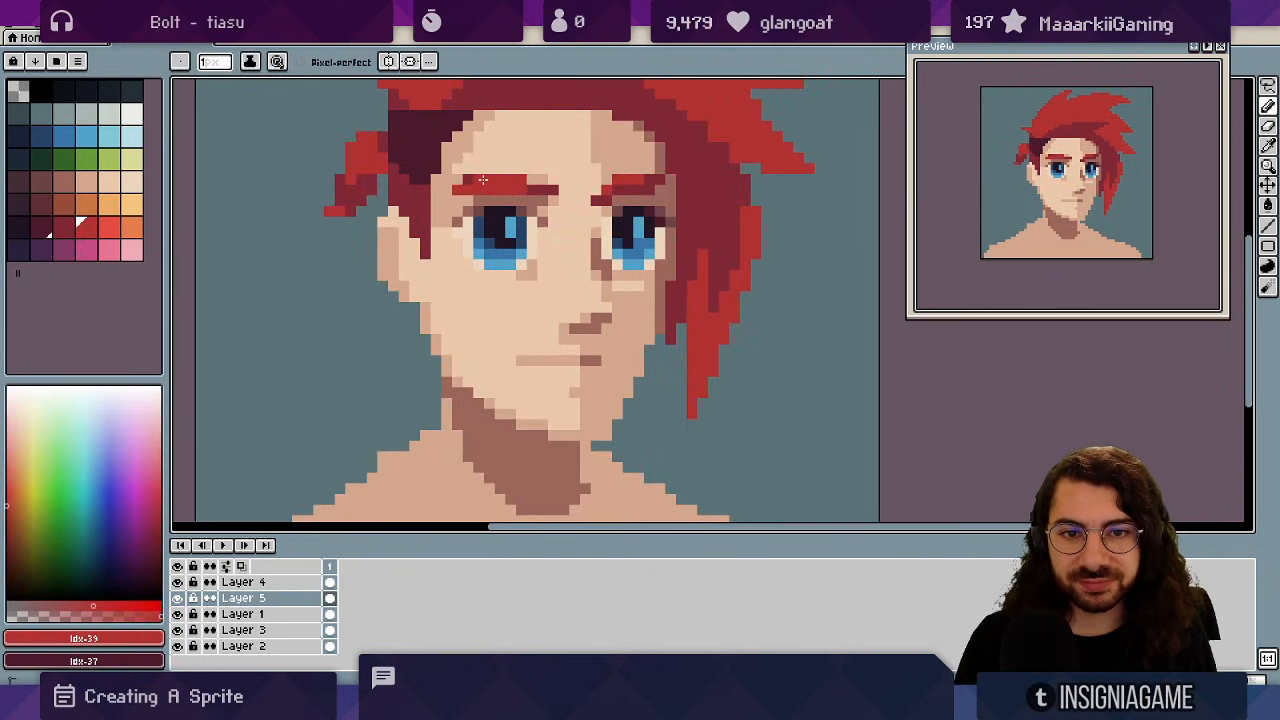
left_click(513, 192, "alt")
left_click(476, 170, "alt")
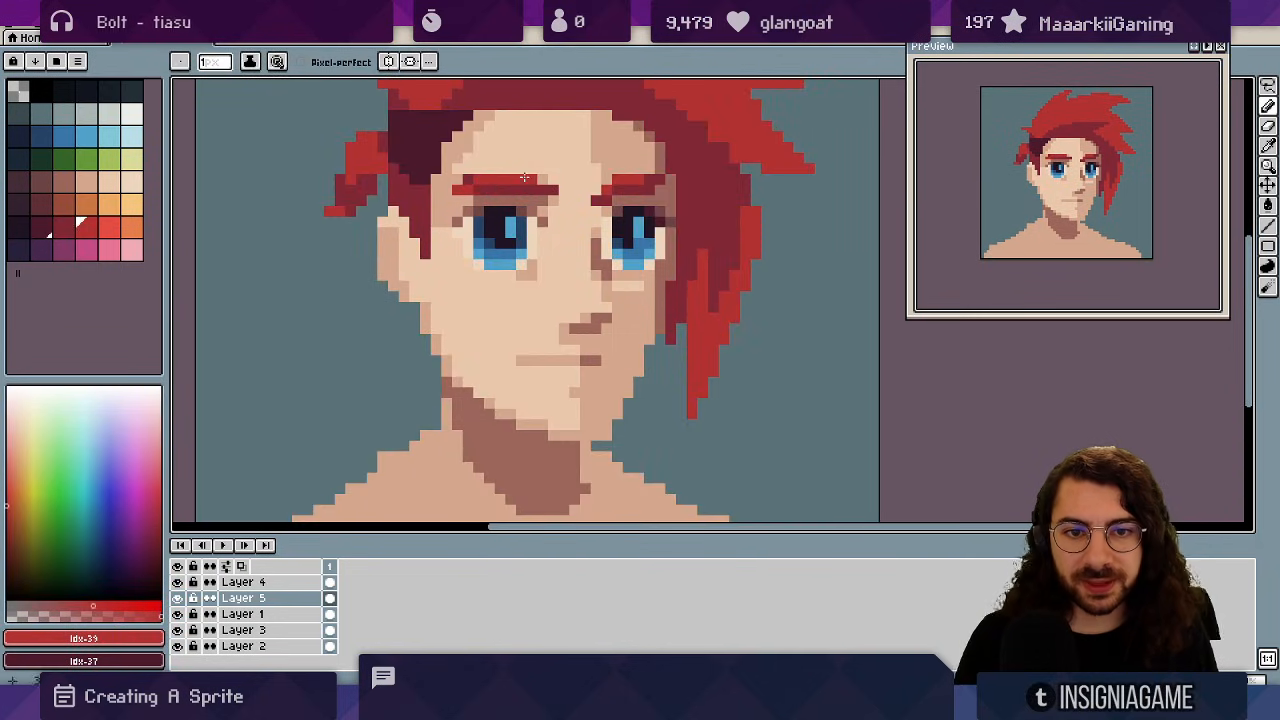
left_click(477, 180, "alt")
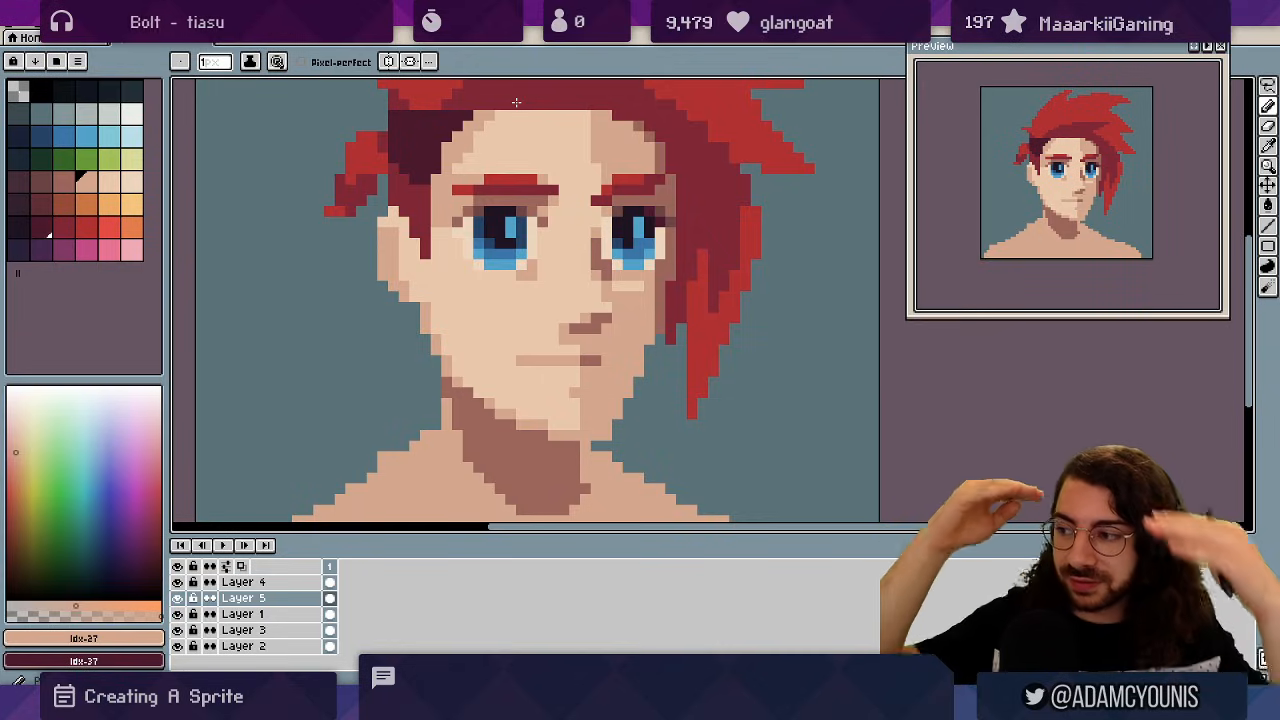
- Repaint the dark pupils of both eyes with blue Idx-13
key("z")
left_click(626, 188)
left_click_drag(443, 243, 517, 237)
key("alt")
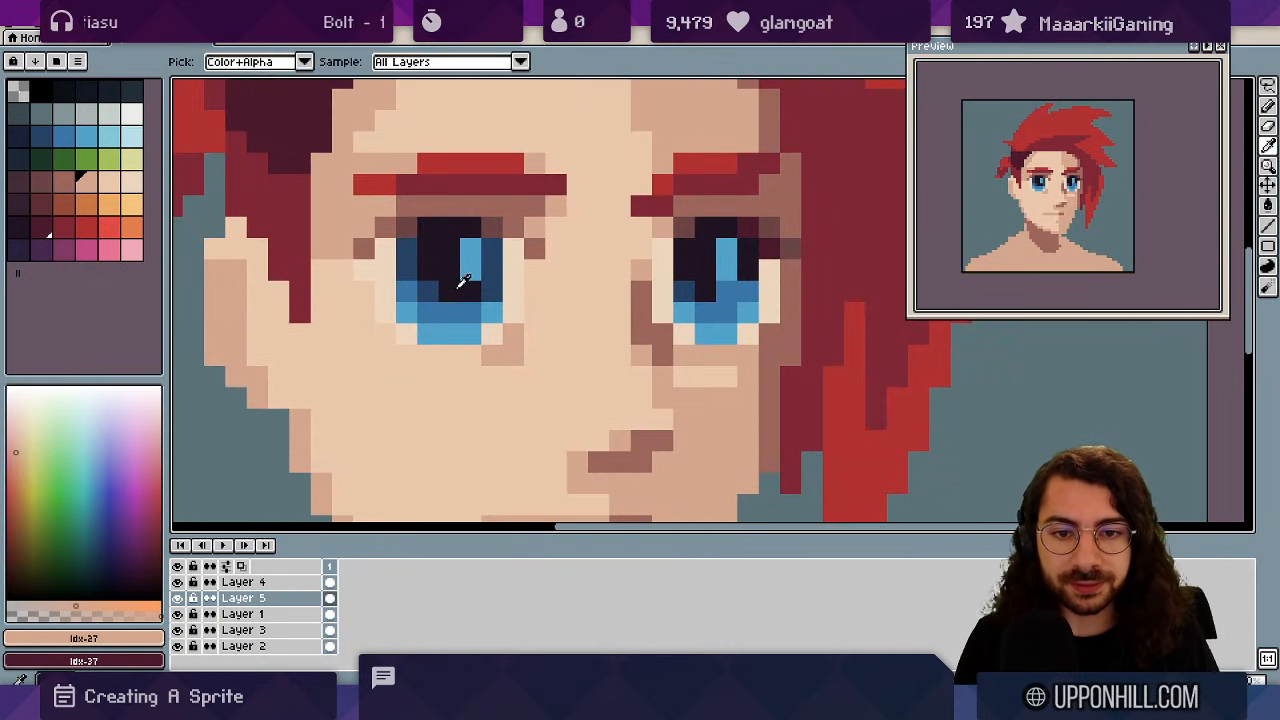
left_click(463, 283)
mouse_move(462, 282)
left_mouse_down()
mouse_move(435, 232)
mouse_move(471, 227)
left_mouse_up()
key("alt")
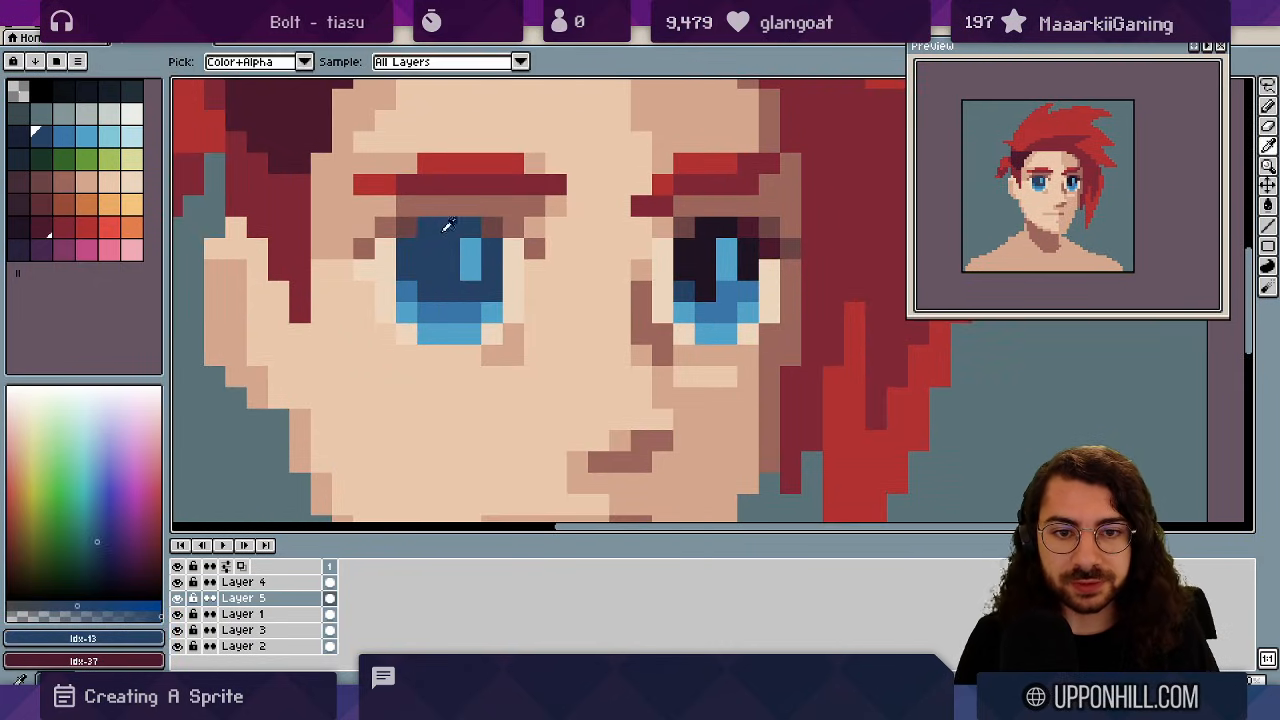
key("alt")
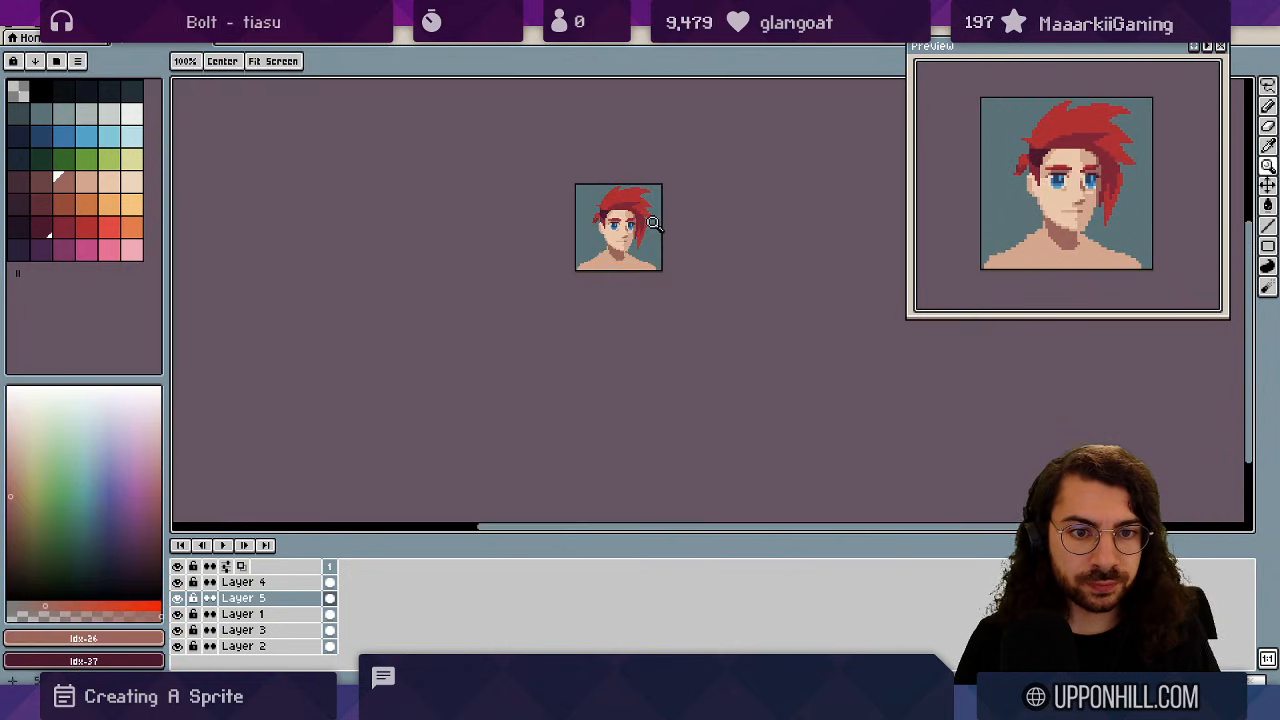
- Refine the near eye's iris and pupil with light blue Idx-15 and blue Idx-13
scroll(628, 224, "up", 6)
key("alt")
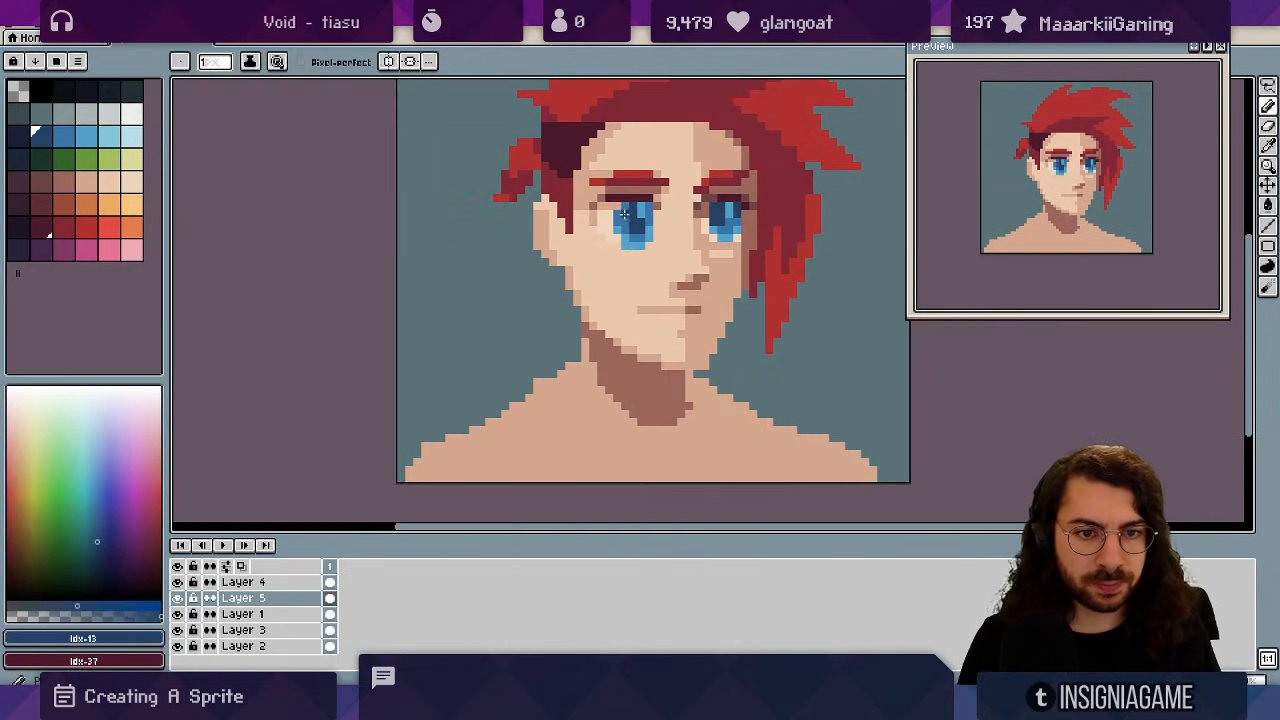
key("alt")
left_click(632, 222, "alt")
key("alt")
key("alt")
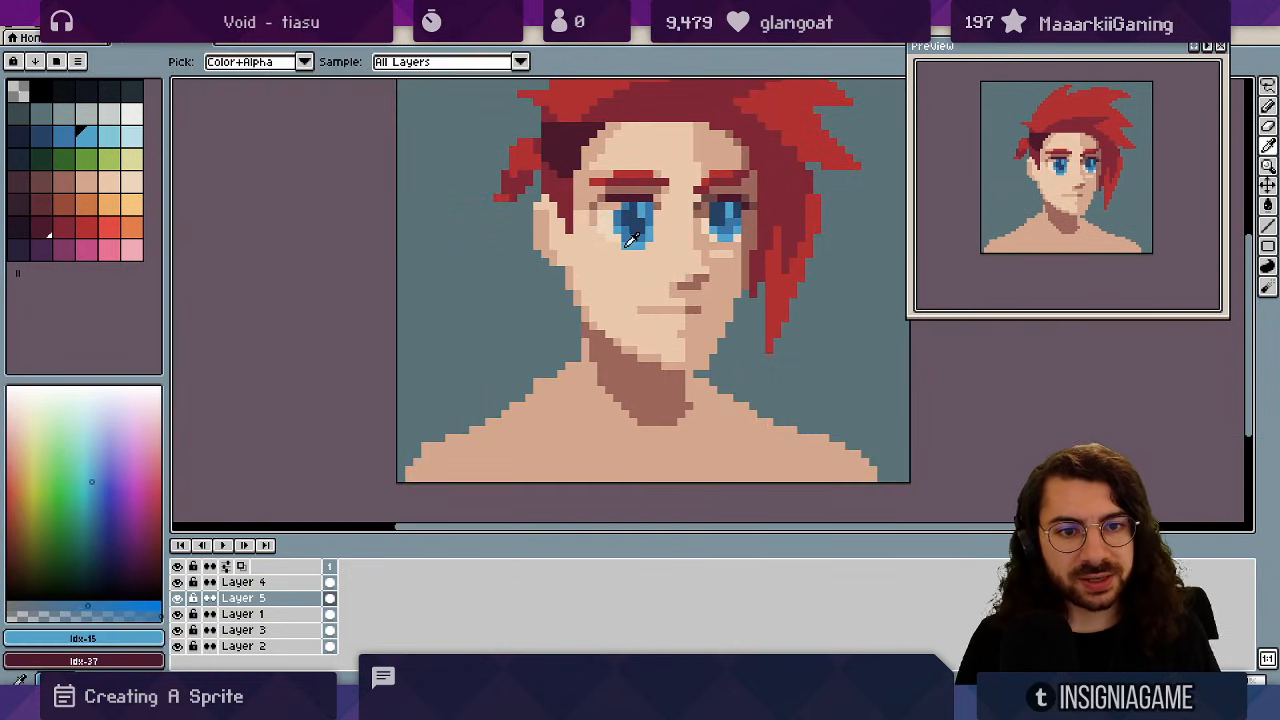
left_click(634, 206, "alt")
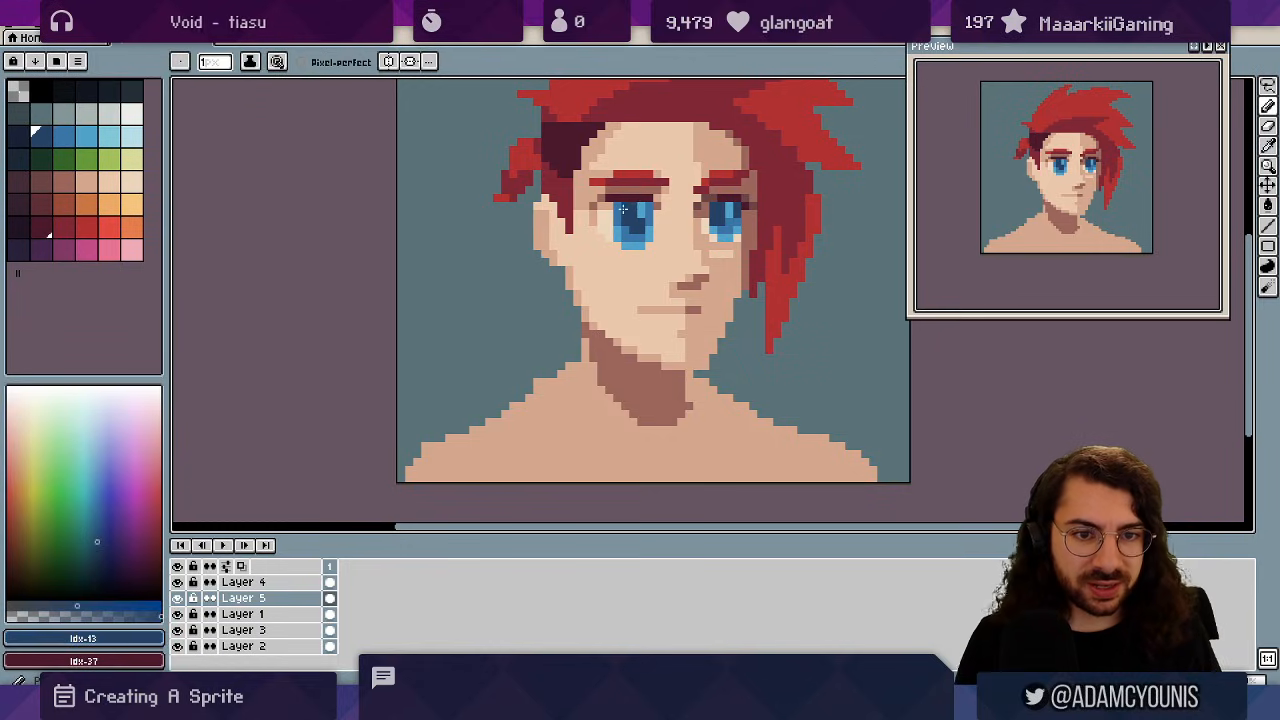
- Sample eye-white Idx-29 and extend the bottom of the far eye's iris with light blue Idx-15
key("z")
mouse_move(663, 196)
left_mouse_down()
mouse_move(634, 186)
mouse_move(655, 167)
mouse_move(720, 163)
mouse_move(742, 182)
mouse_move(657, 211)
left_mouse_up()
key("alt")
left_click(570, 207, "alt")
left_click(634, 205)
left_click_drag(734, 211, 622, 266)
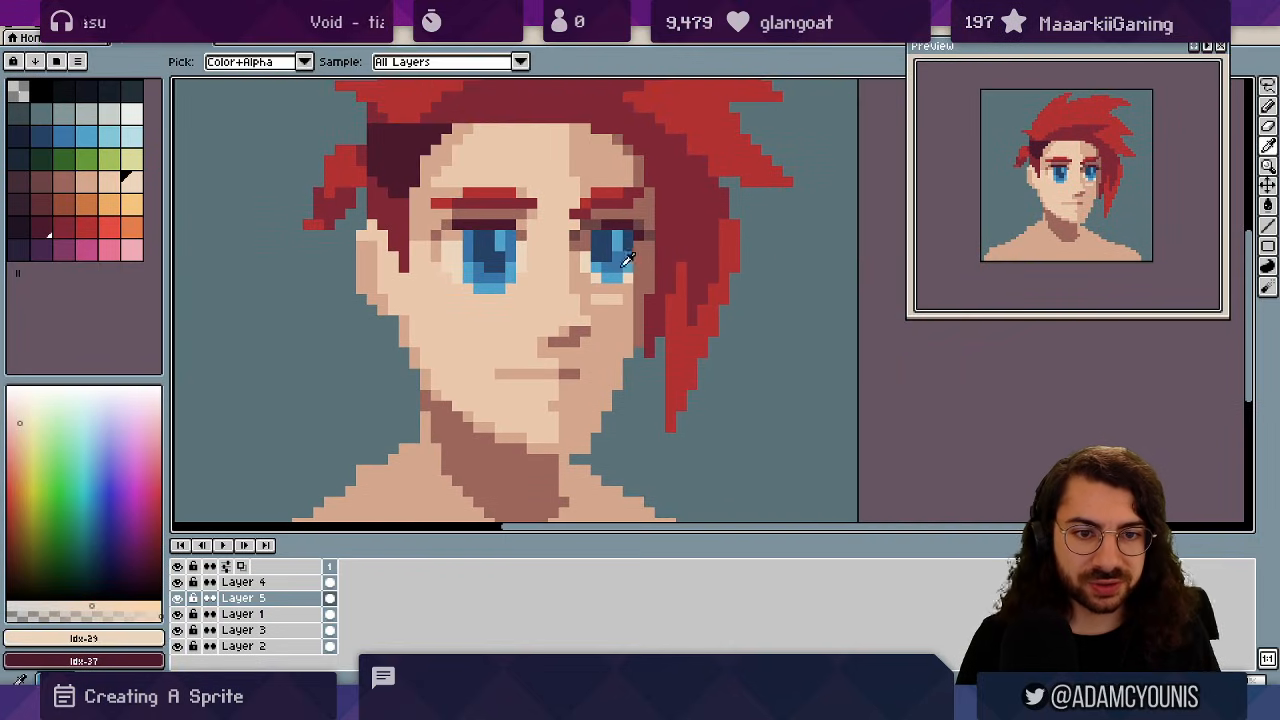
left_click(611, 281, "alt")
left_click(609, 287)
- Reshape the far eye's iris and pupil using the sampled blues Idx-14, Idx-15 and Idx-13
left_click(617, 257, "alt")
left_click(616, 276)
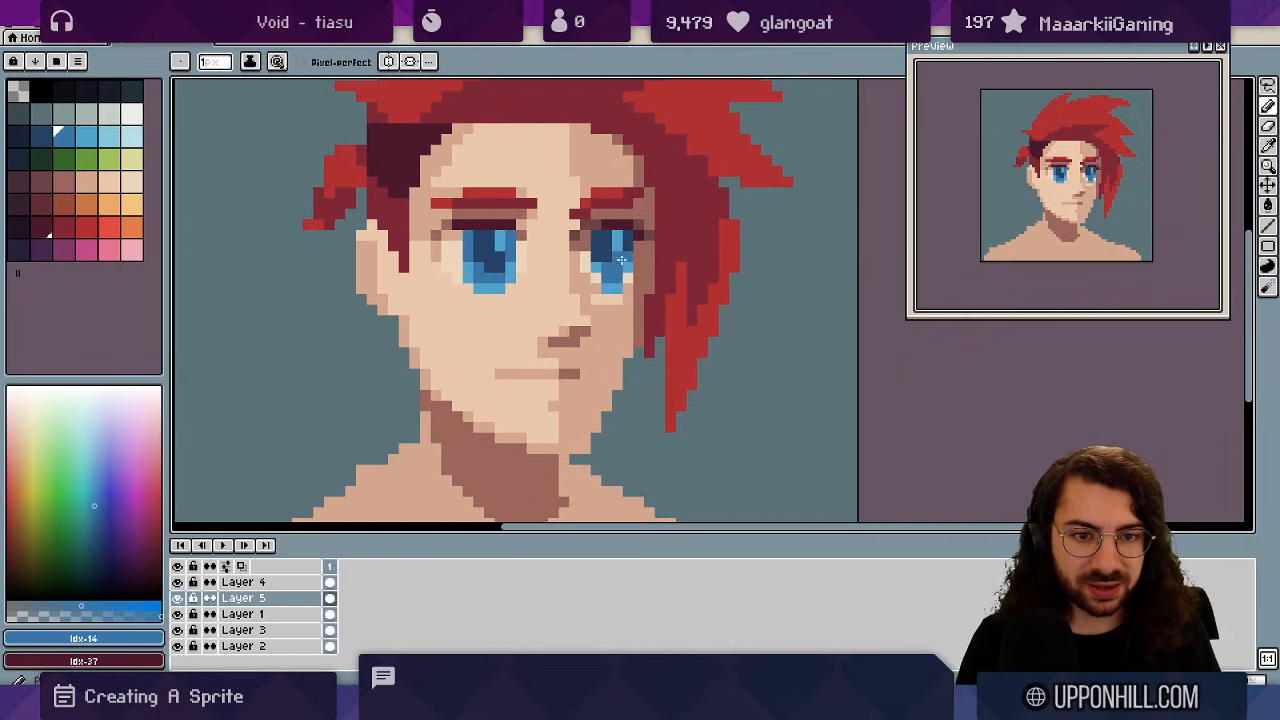
left_click(632, 247, "alt")
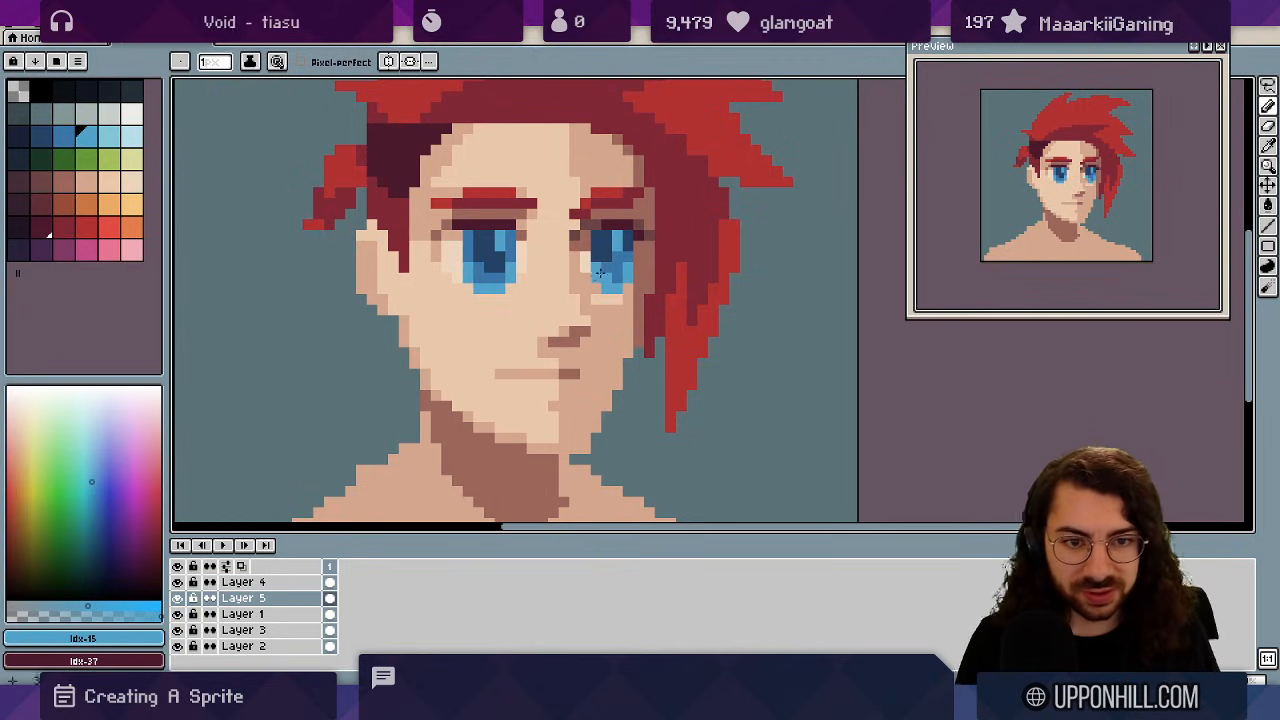
left_click(603, 266, "alt")
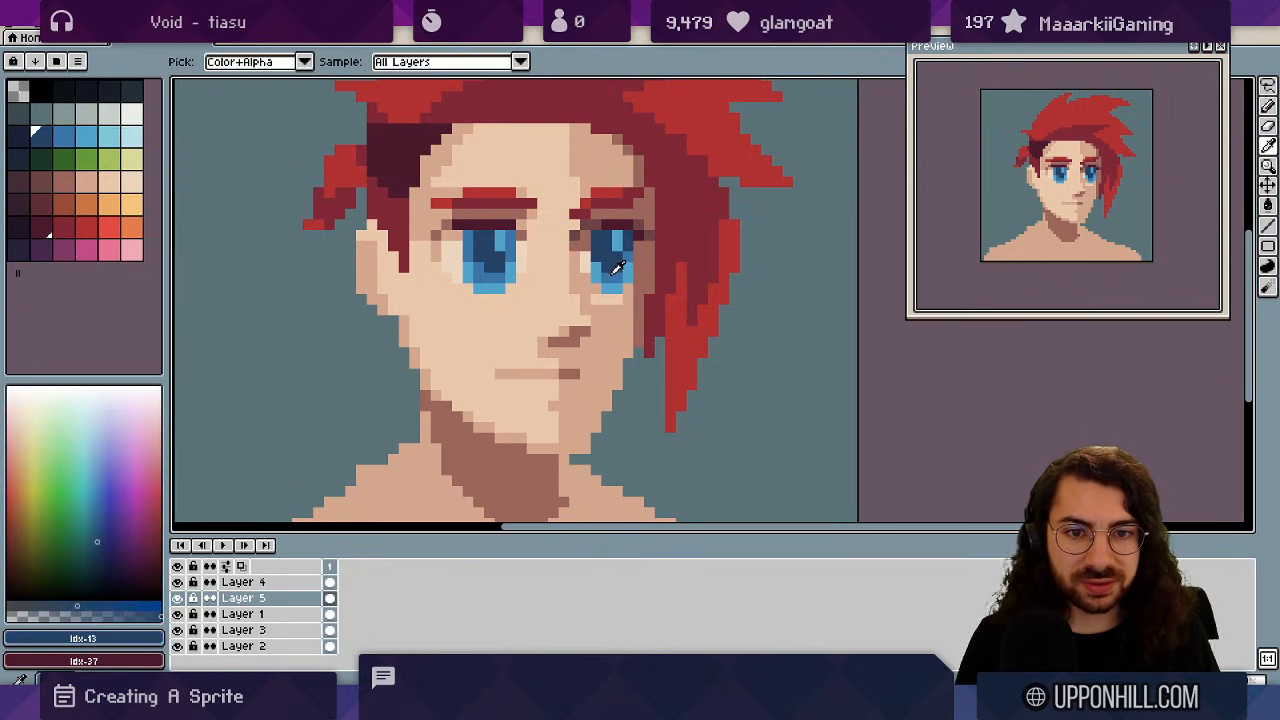
left_click(610, 258, "alt")
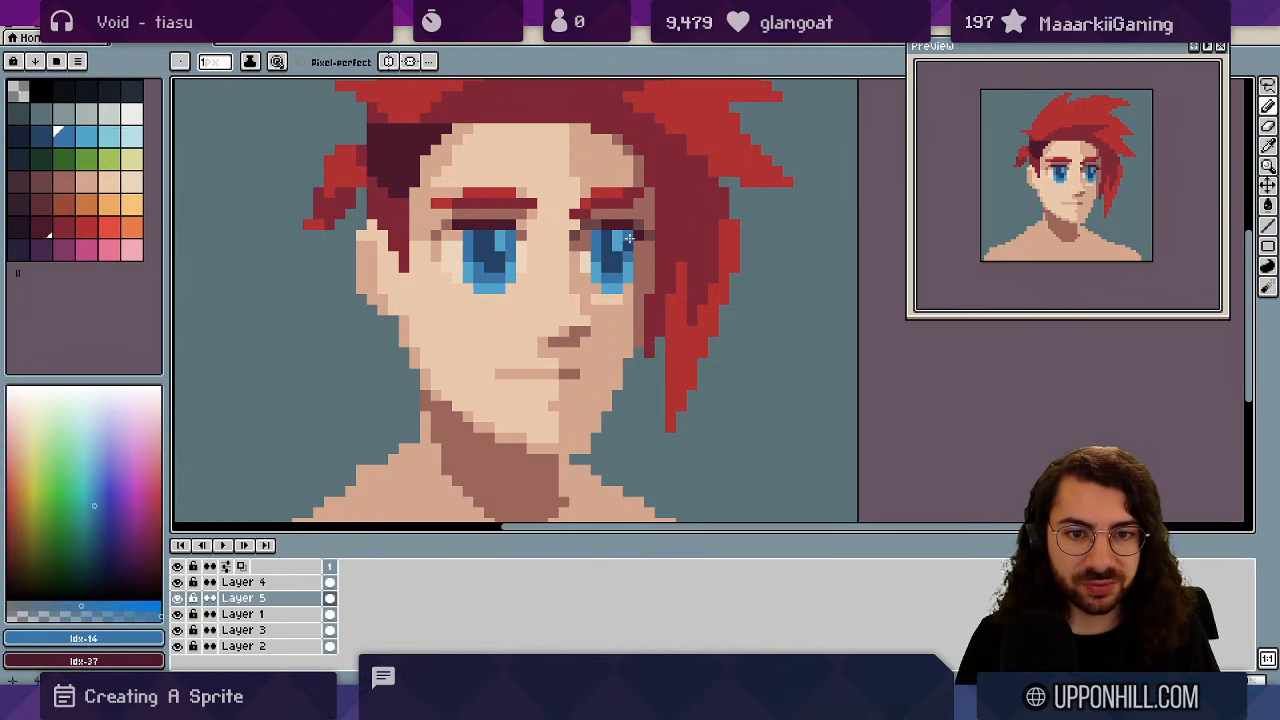
- Darken the upper part of the far eye's iris around its highlight with blue Idx-13
key("z")
scroll(680, 195, "down", 4)
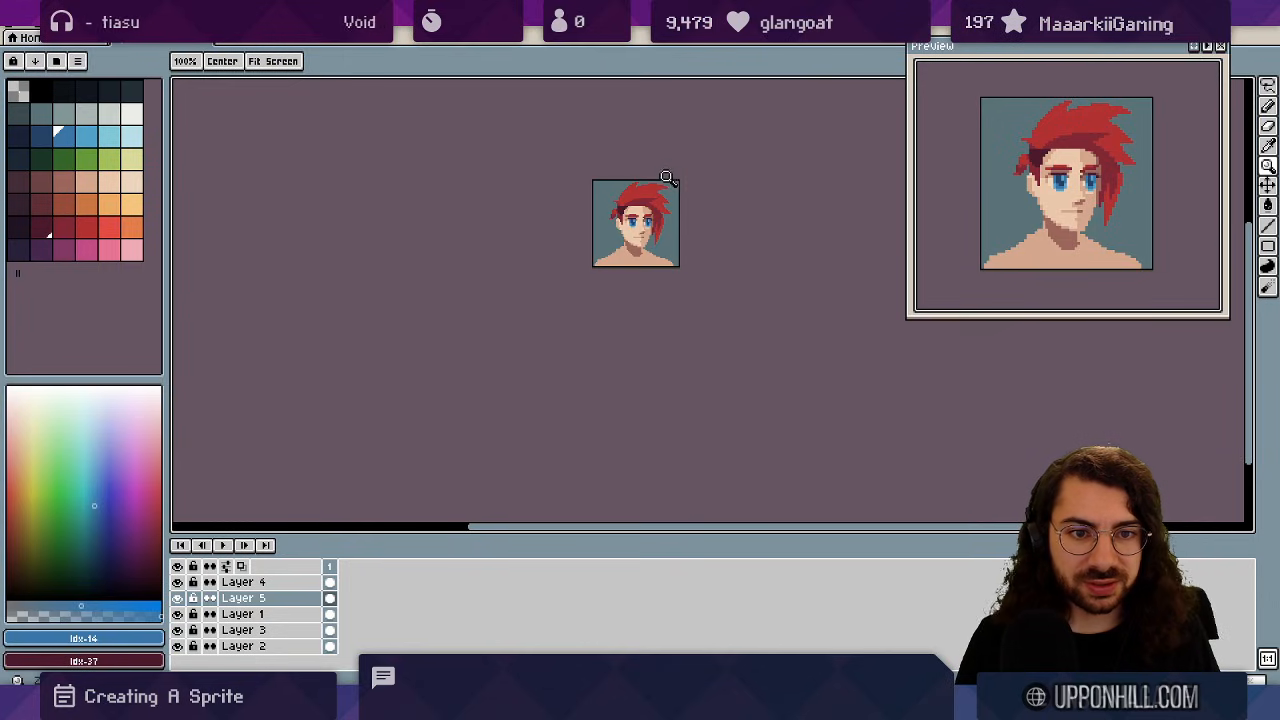
scroll(687, 200, "up", 1)
scroll(692, 195, "up", 1)
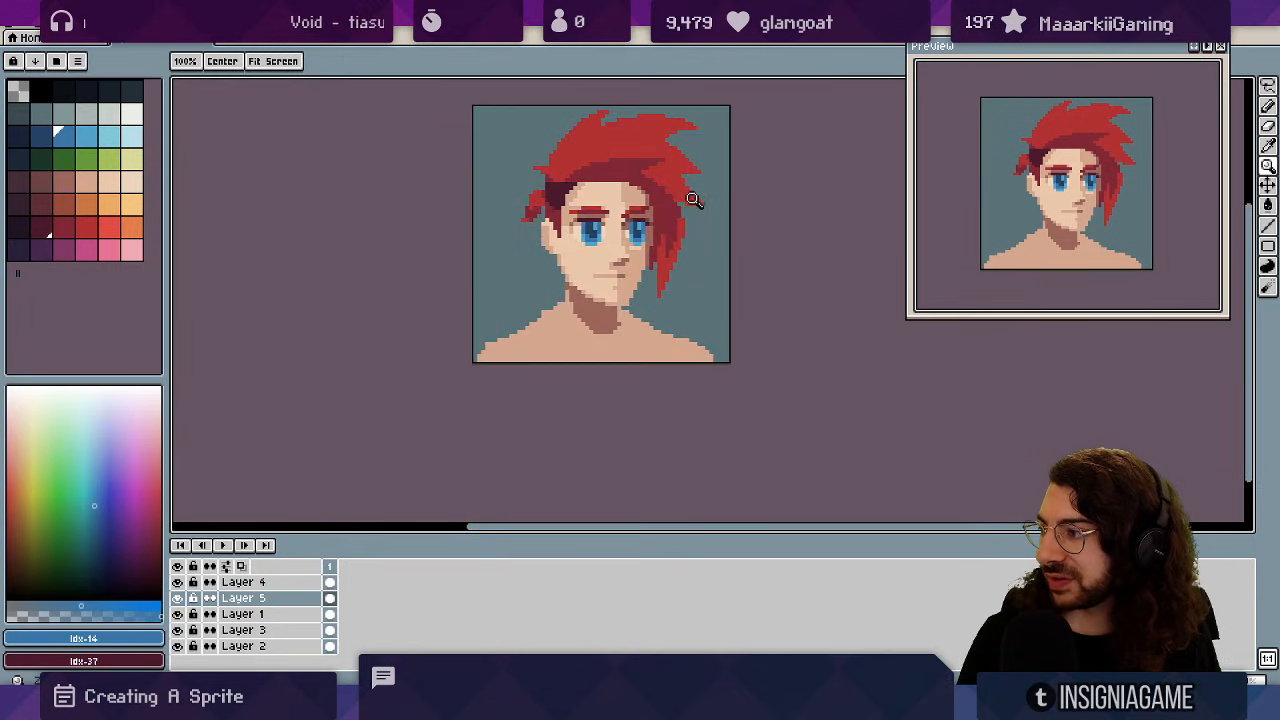
scroll(680, 222, "up", 3)
key("b")
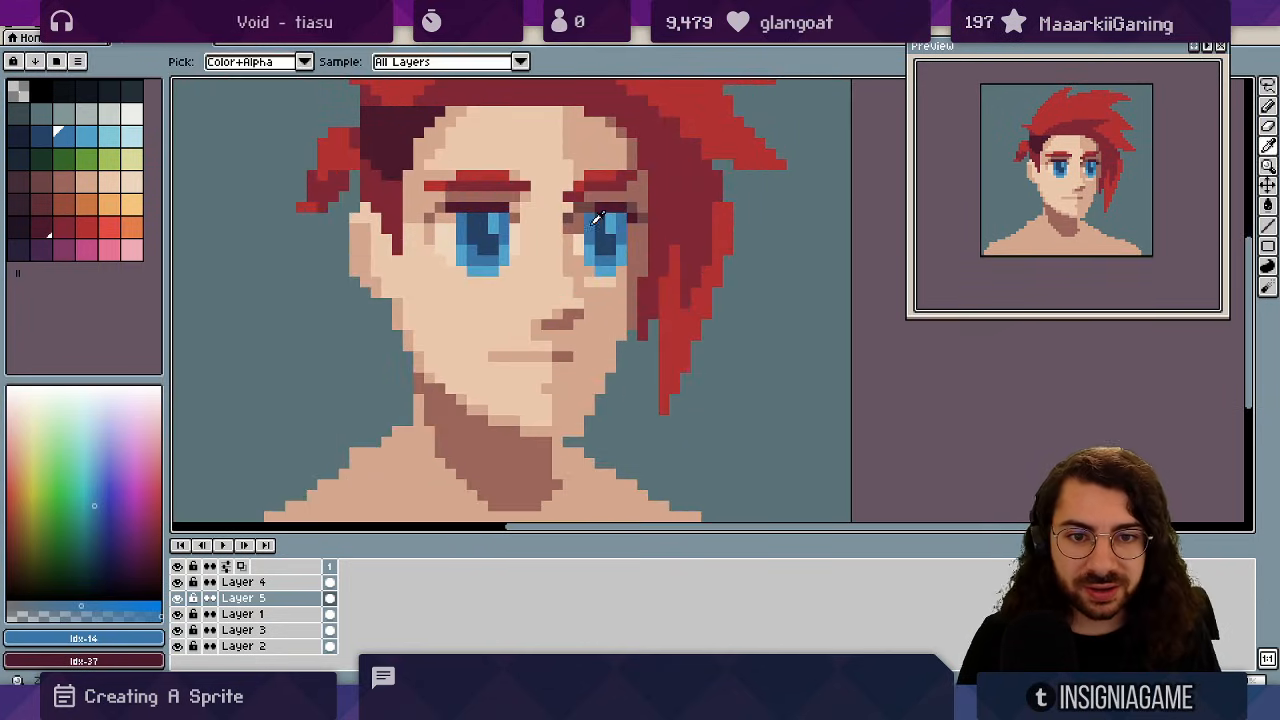
left_click(620, 225, "alt")
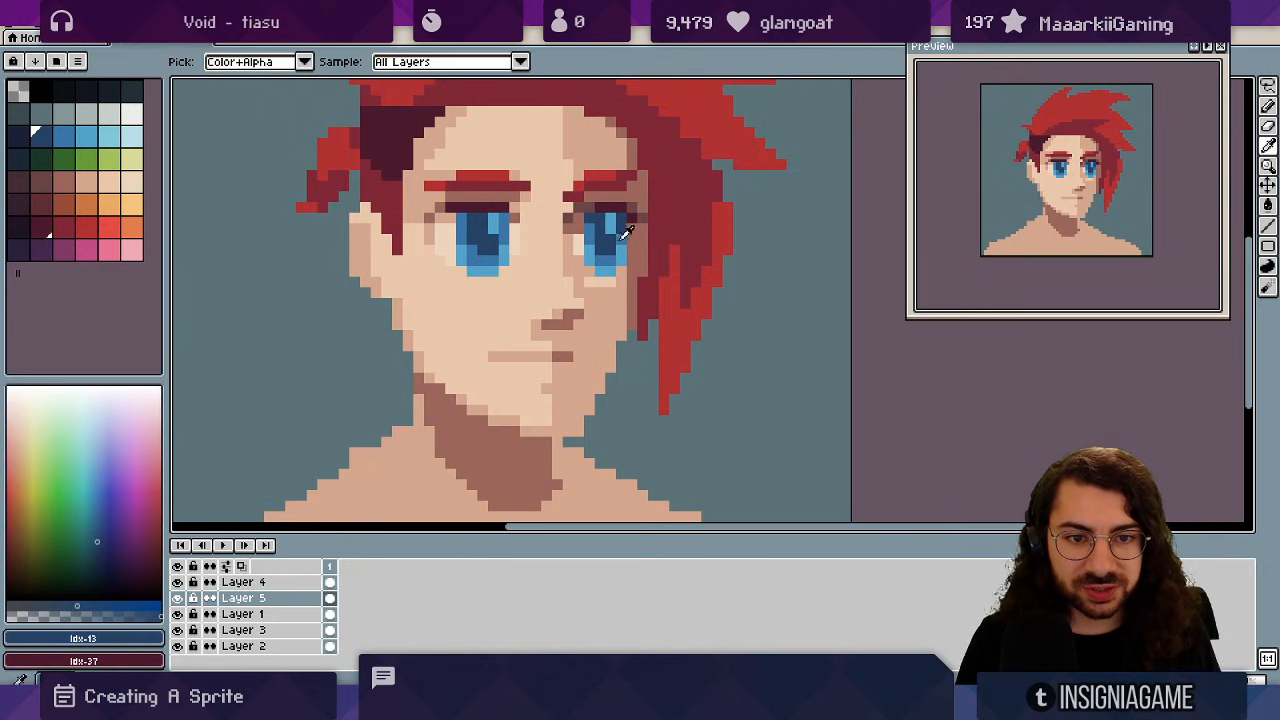
left_click(621, 236, "alt")
left_click(609, 219)
left_click(622, 219, "alt")
- Repaint the far eye's vertical highlight with light blue Idx-15
scroll(628, 204, "down", 4)
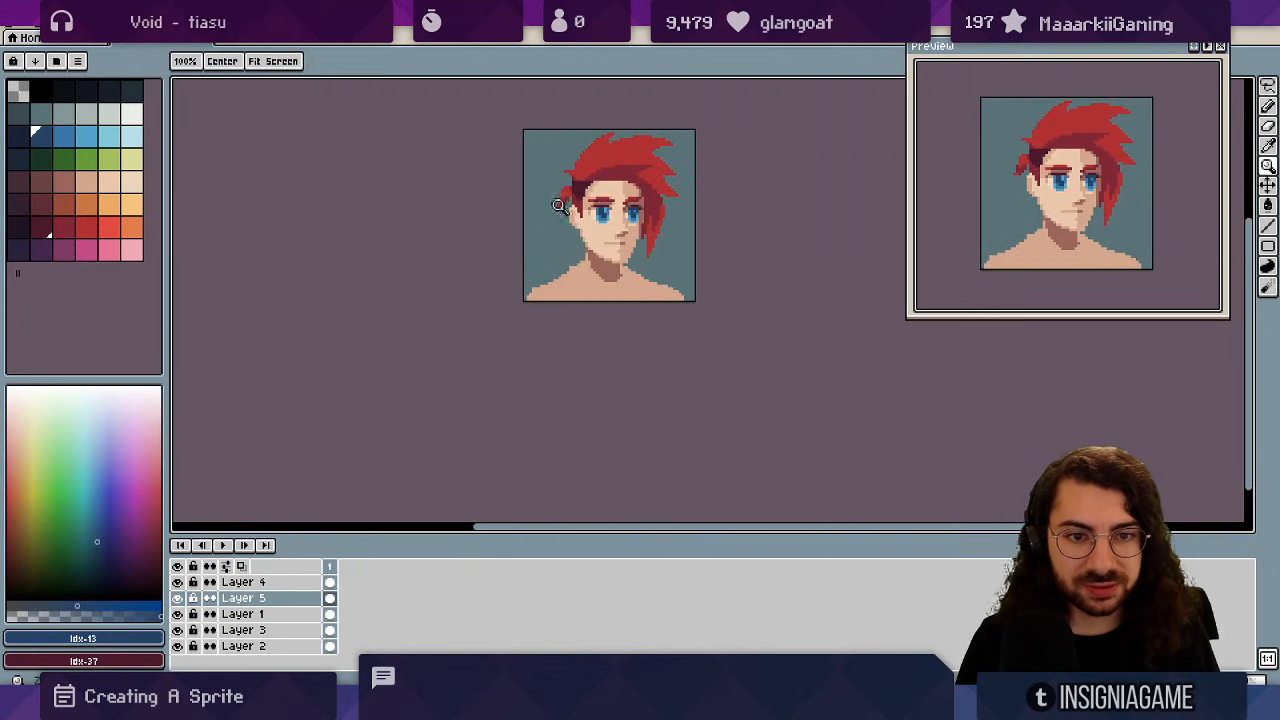
scroll(665, 178, "up", 4)
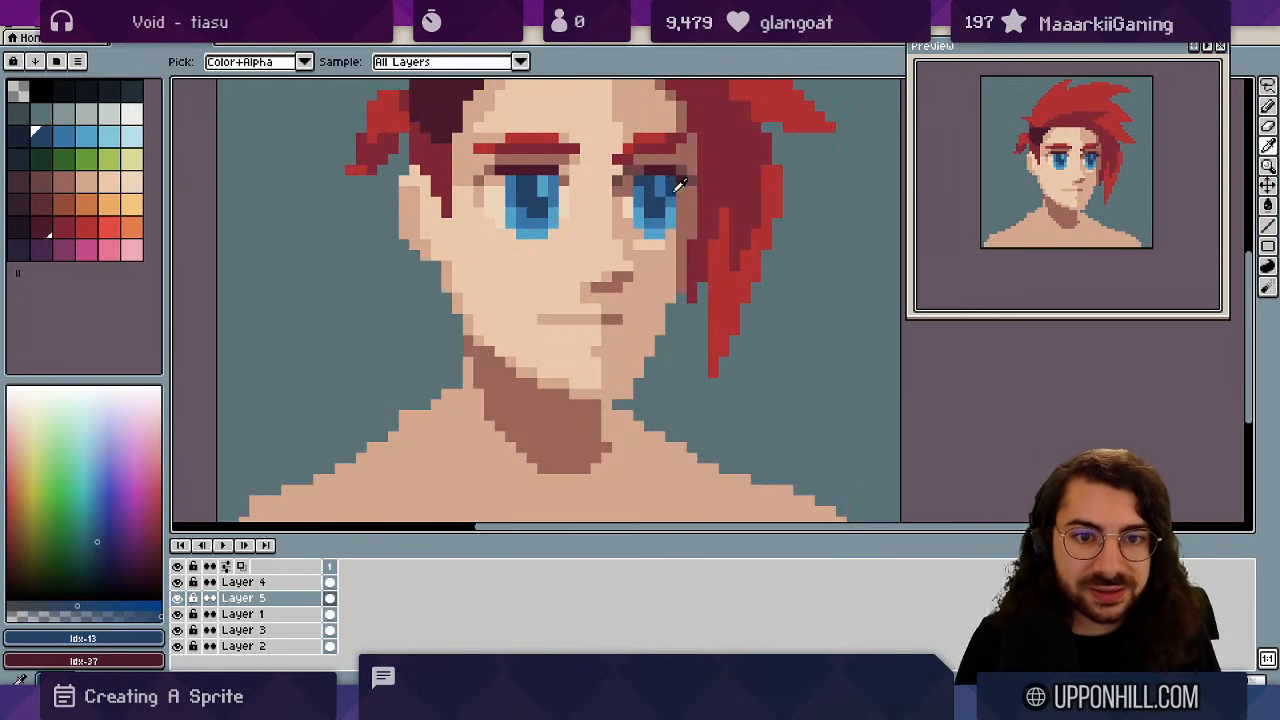
left_click(679, 185, "alt")
left_click(670, 206, "alt")
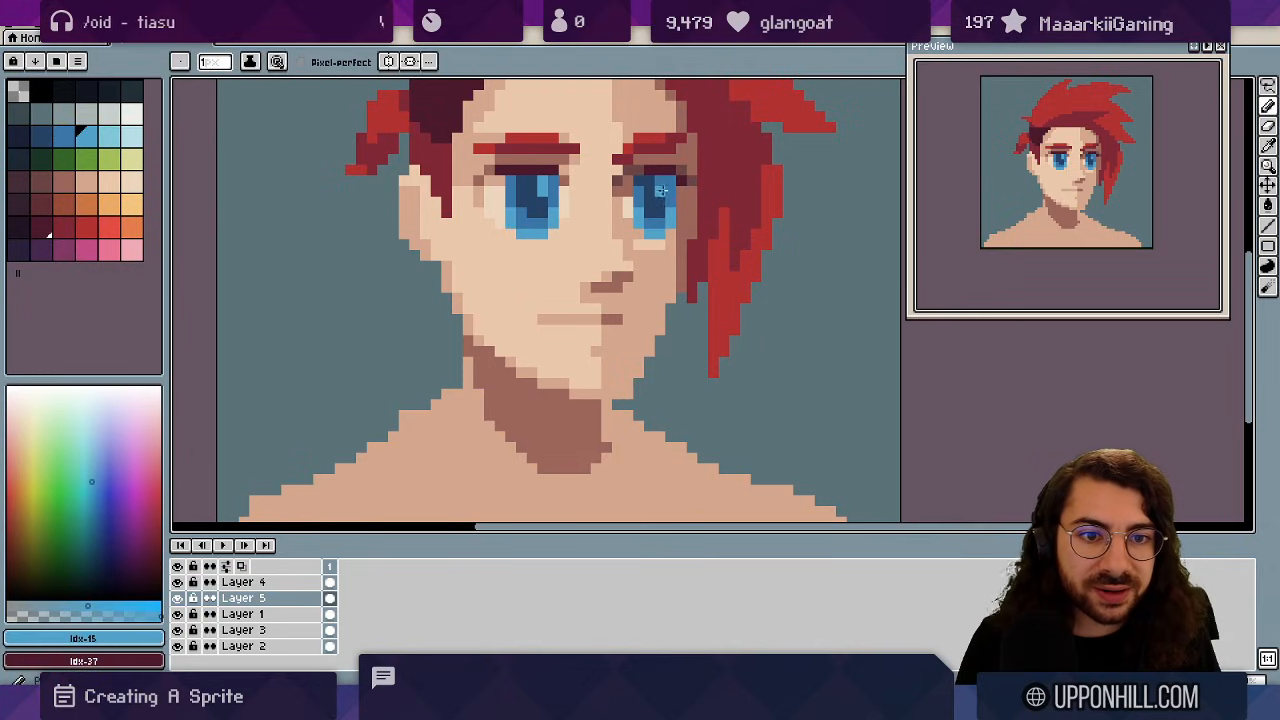
left_click_drag(660, 191, 660, 180)
- Shade the far edge of the jaw with brown Idx-24
scroll(678, 172, "down", 1)
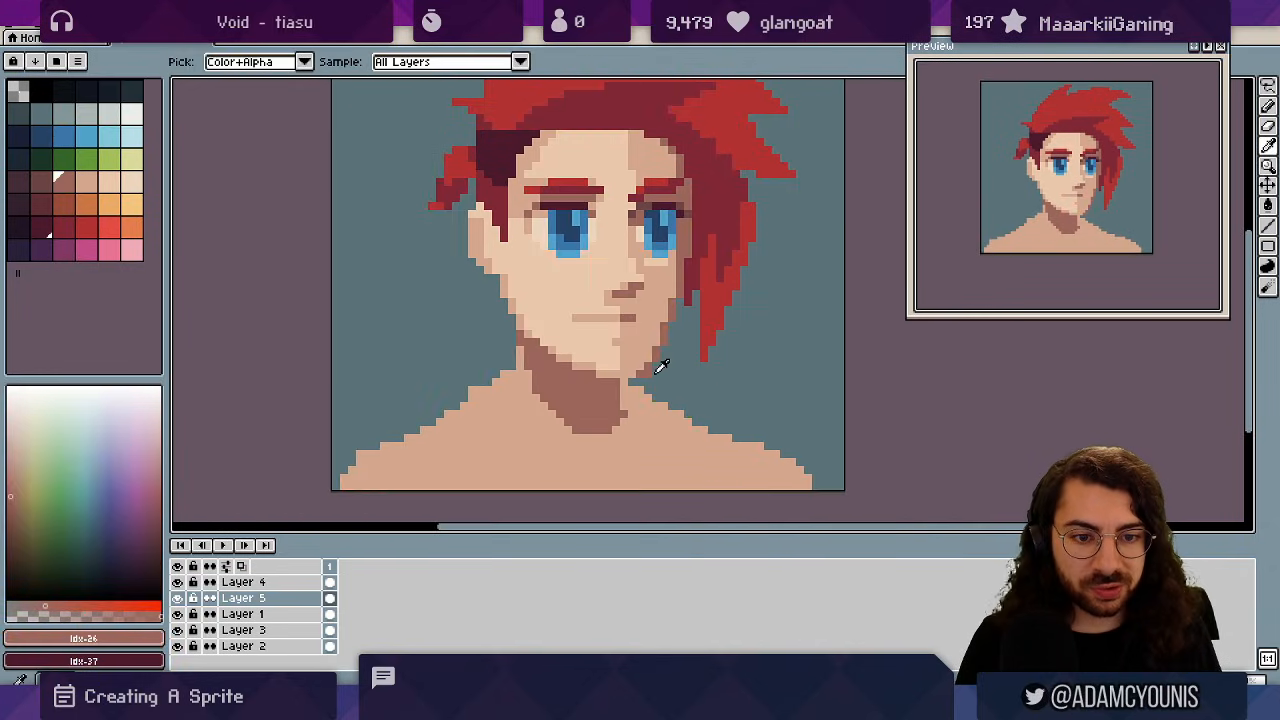
key("z")
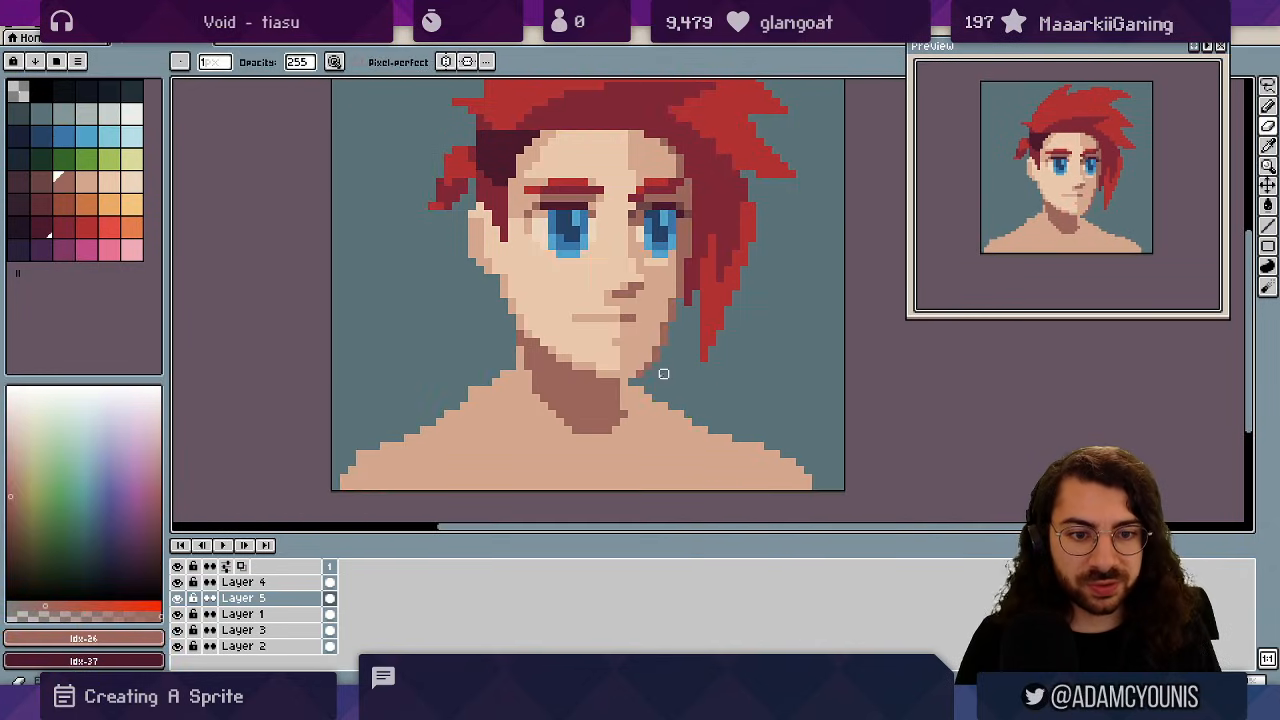
scroll(670, 320, "down", 3)
scroll(680, 260, "up", 2)
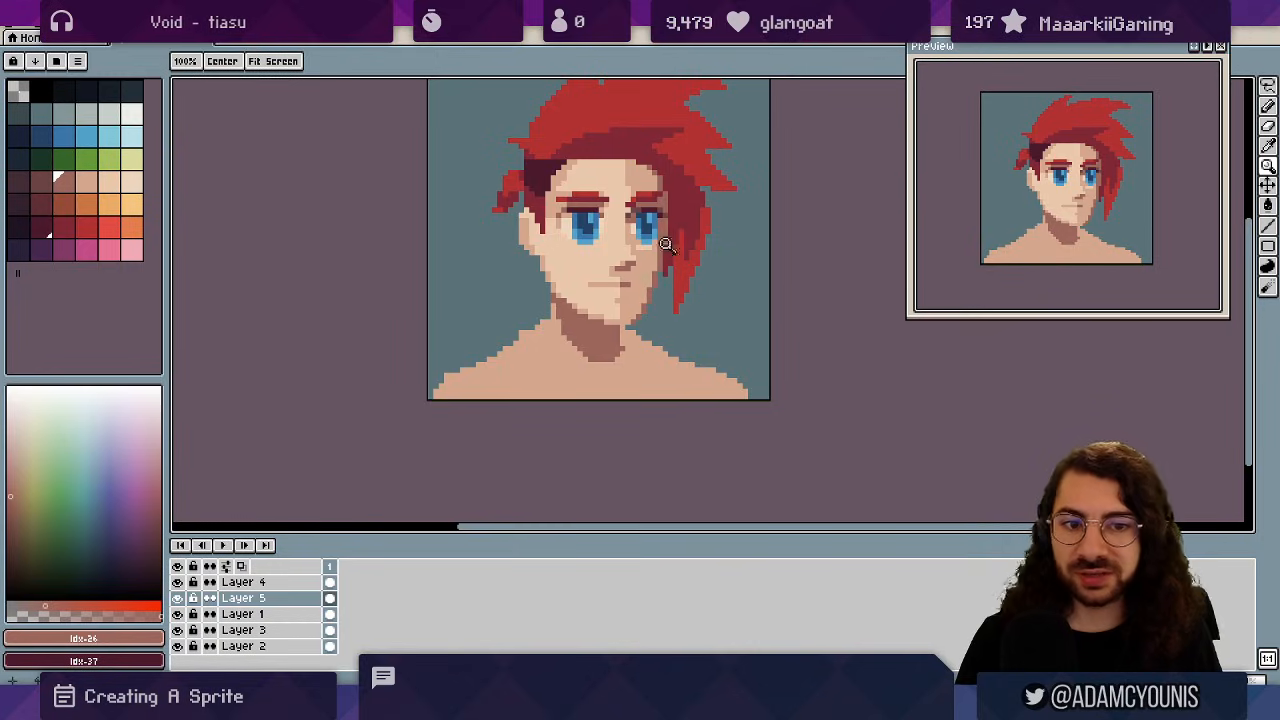
- Try filling the background on Layer 2 with off-white Idx-11, and undo the fill
key("v")
left_click(664, 328)
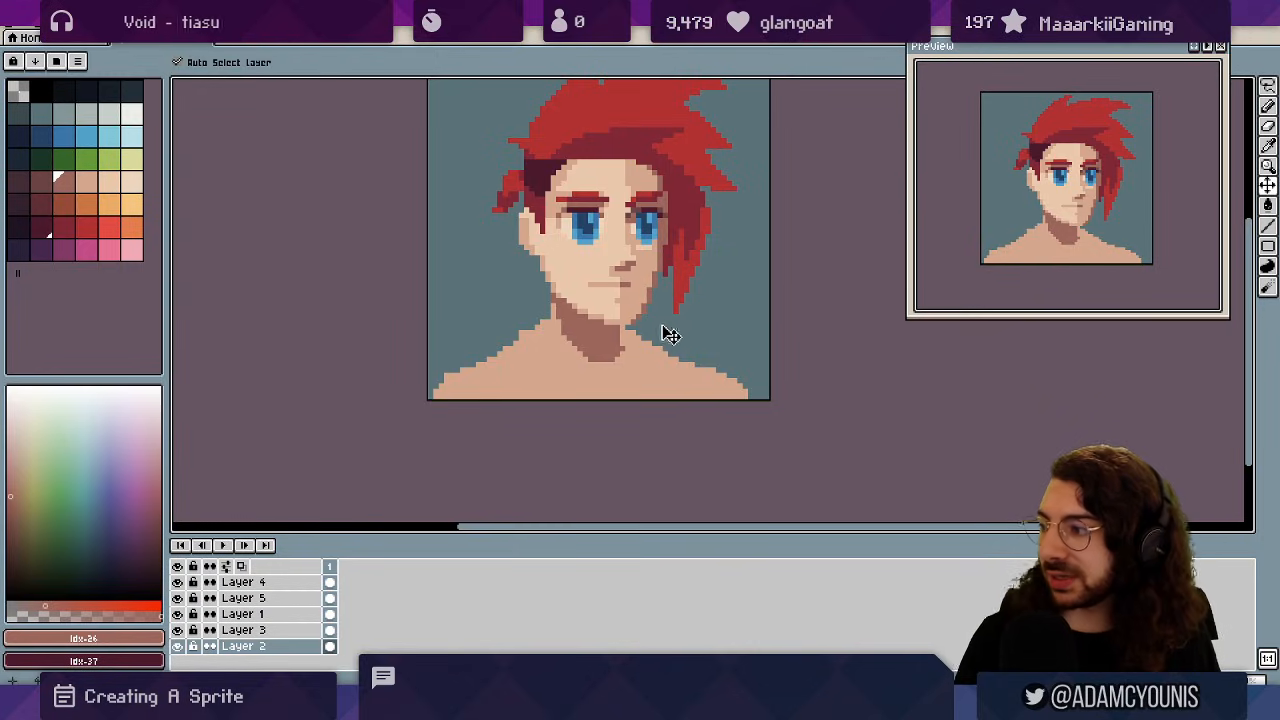
left_click(134, 114)
key("g")
left_click(488, 191)
key("z")
scroll(600, 203, "down", 3)
left_click_drag(574, 209, 500, 269)
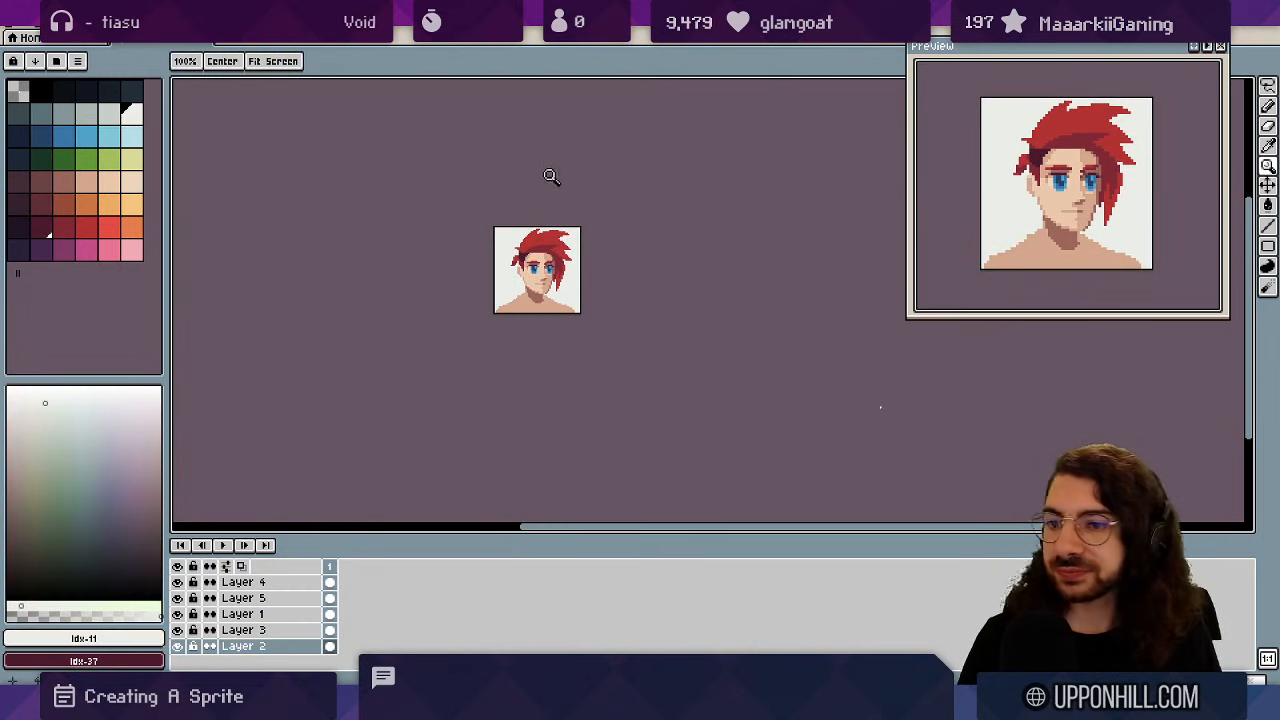
key("ctrl+z")
scroll(565, 286, "up", 2)
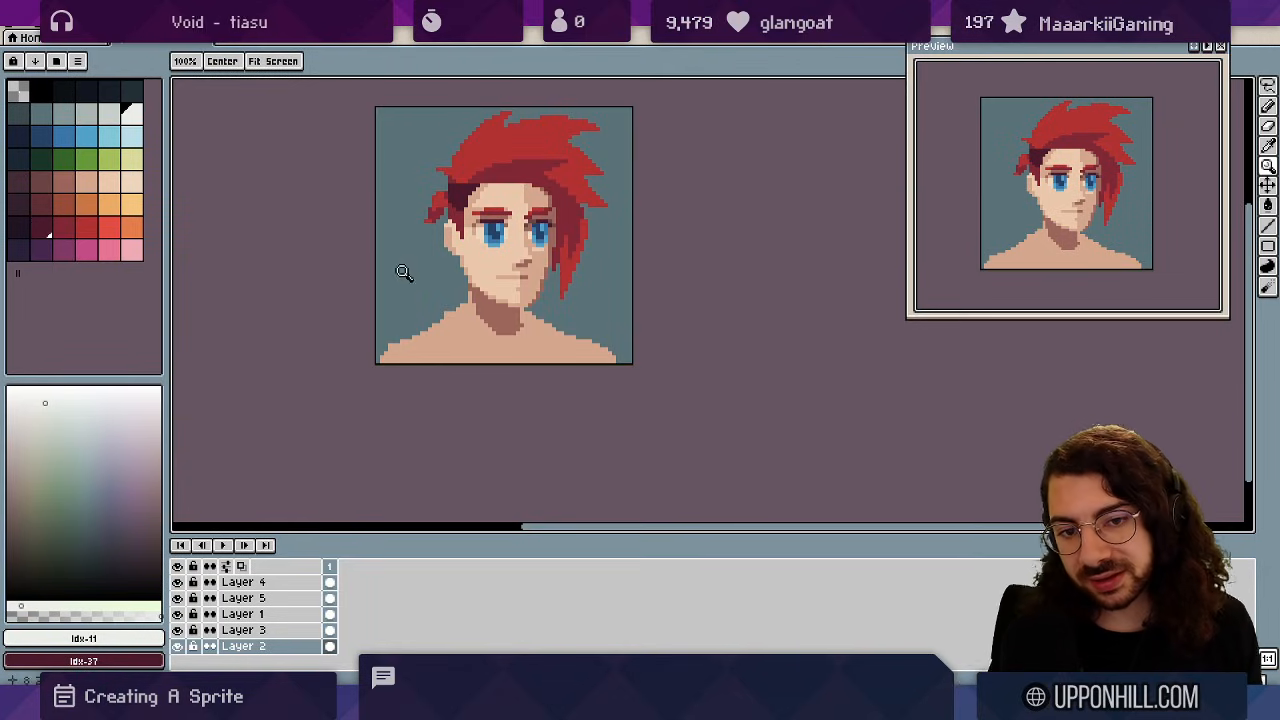
scroll(565, 262, "up", 1)
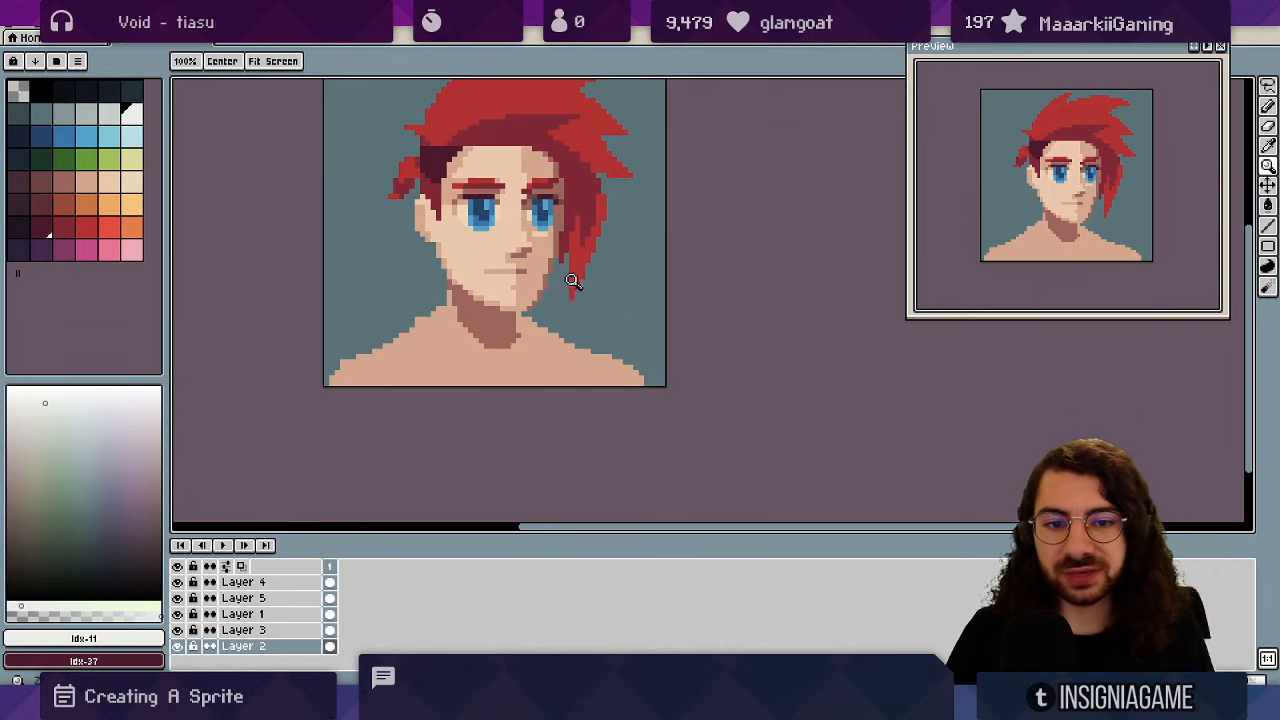
key("v")
left_click(541, 303, "ctrl")
key("space")
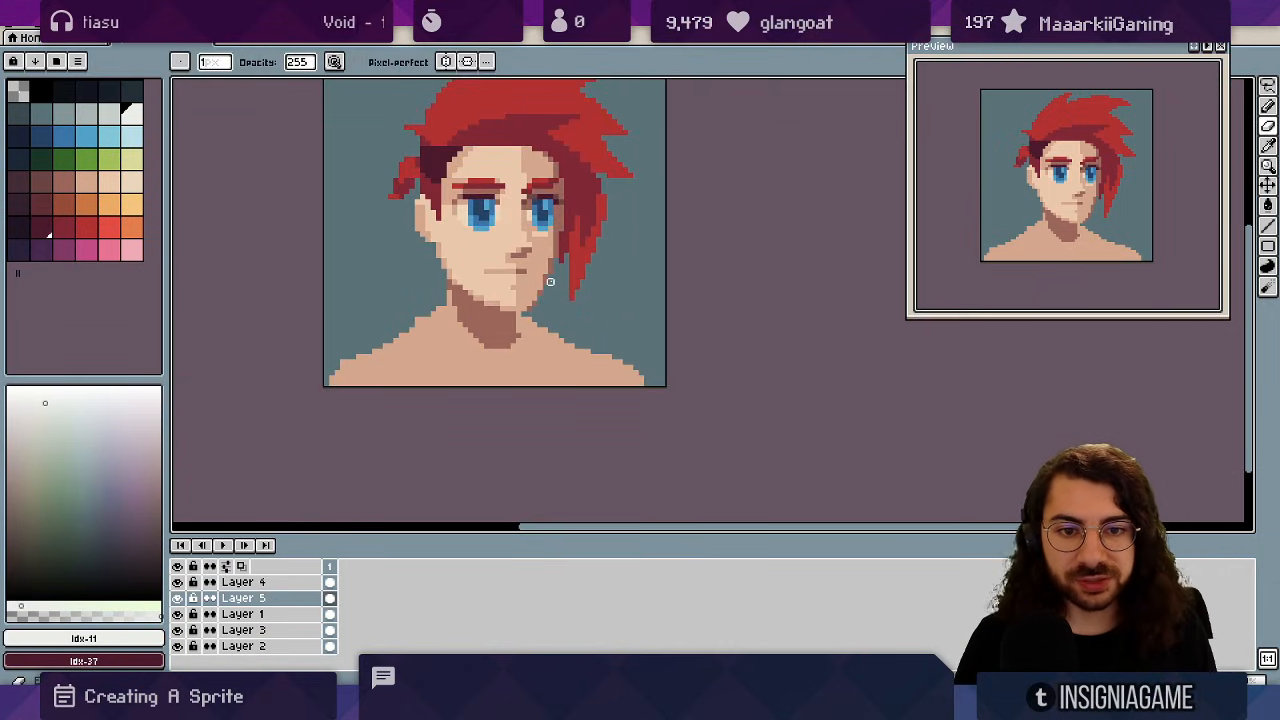
key("ctrl")
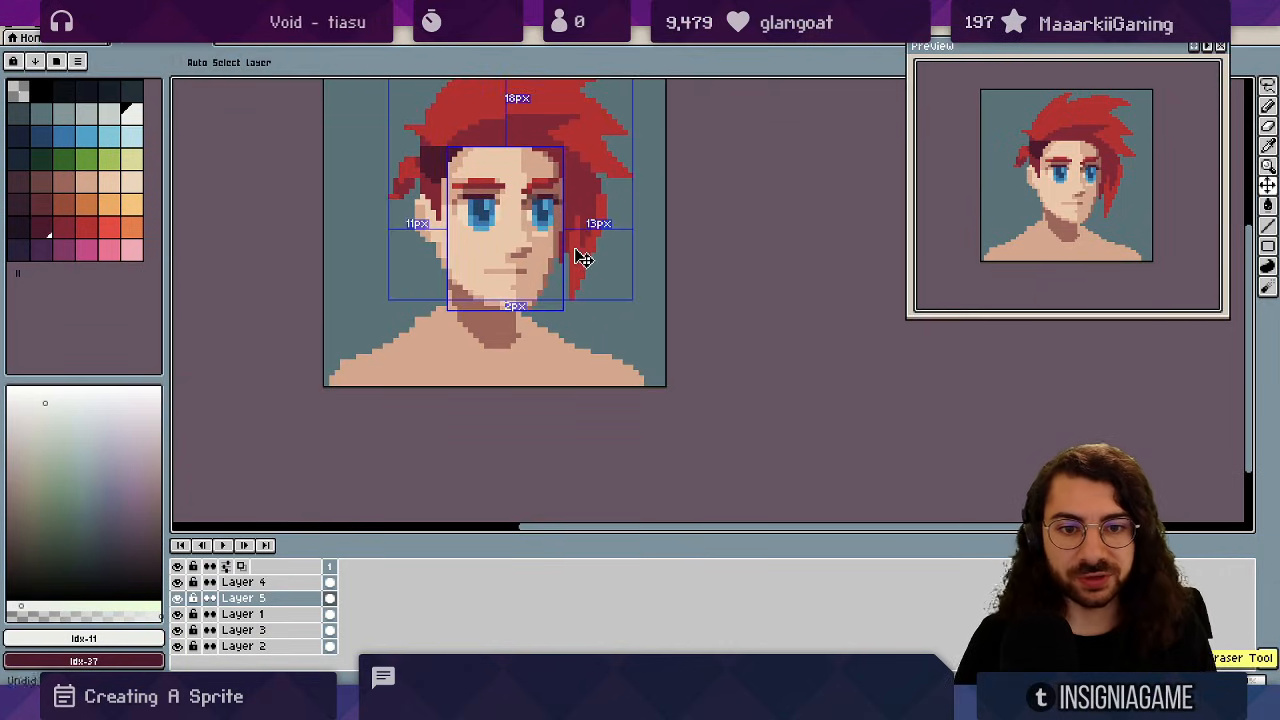
- Try the background on Layer 2 in dark navy Idx-4 and inspect the shaded jaw edge against it
left_click(114, 98)
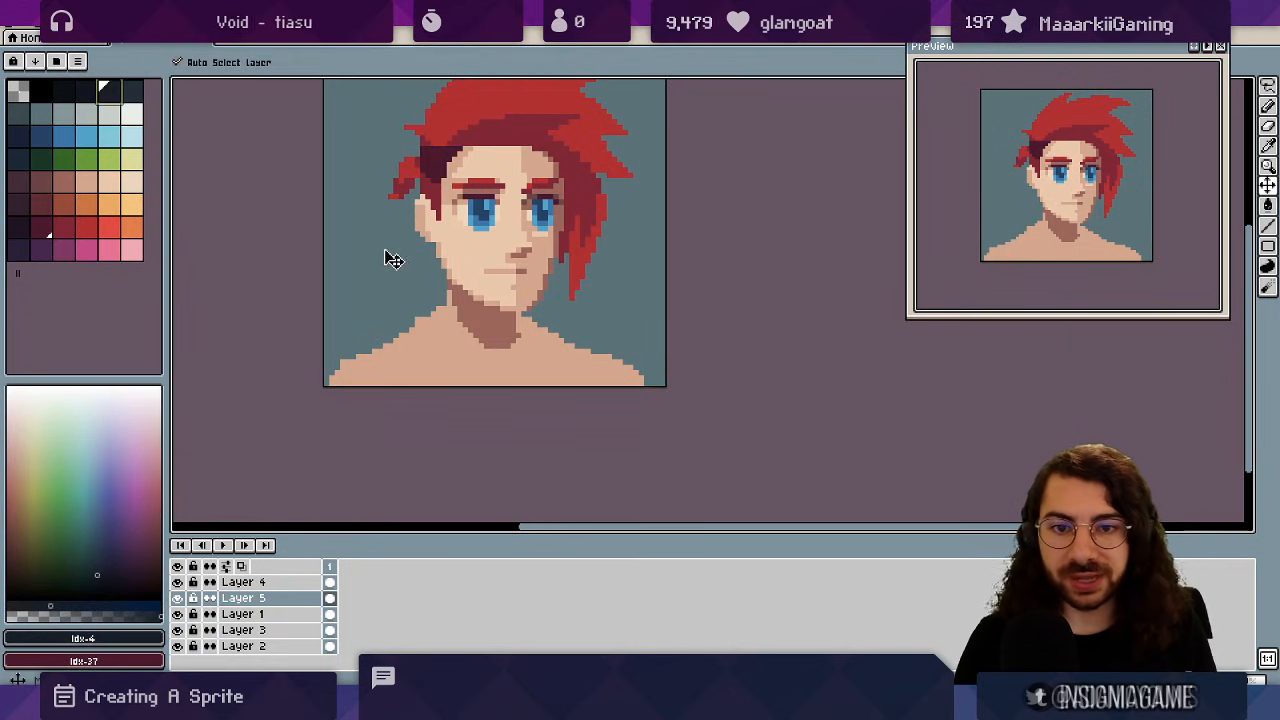
left_click(386, 257, "ctrl")
key("g")
left_click(386, 257)
key("z")
left_click_drag(446, 224, 368, 266)
left_click_drag(485, 213, 531, 234)
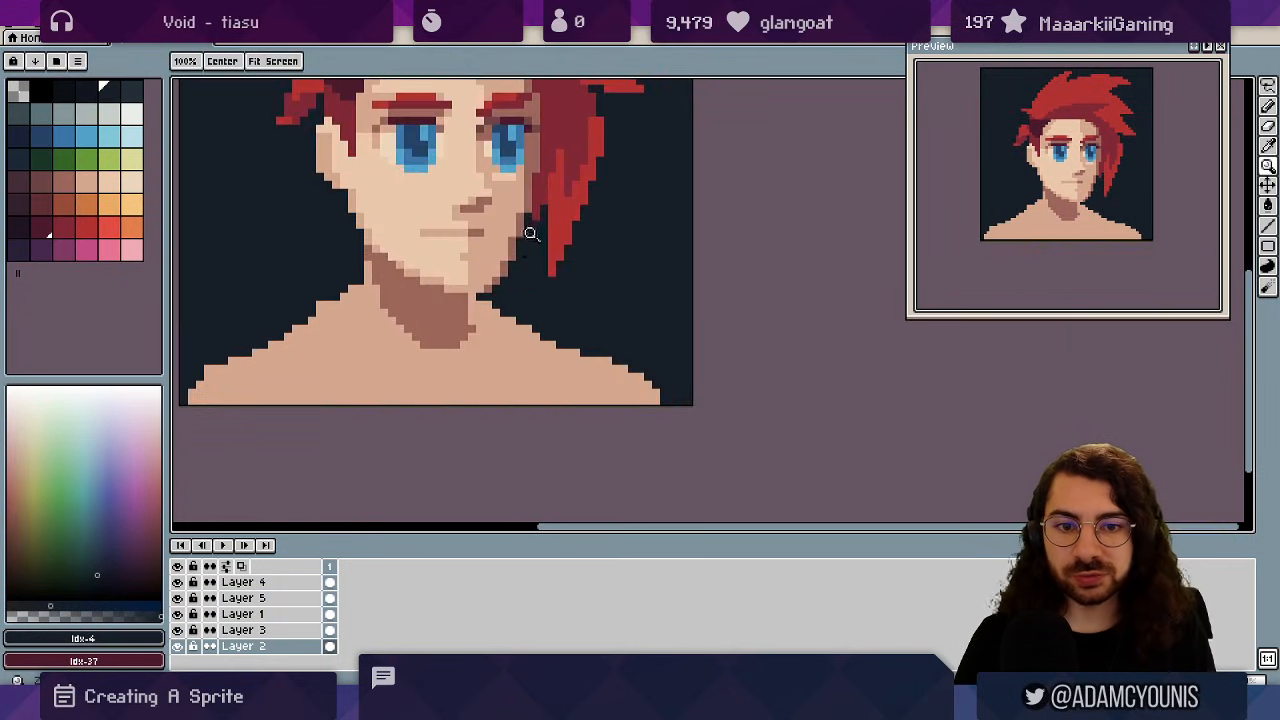
left_click(494, 245)
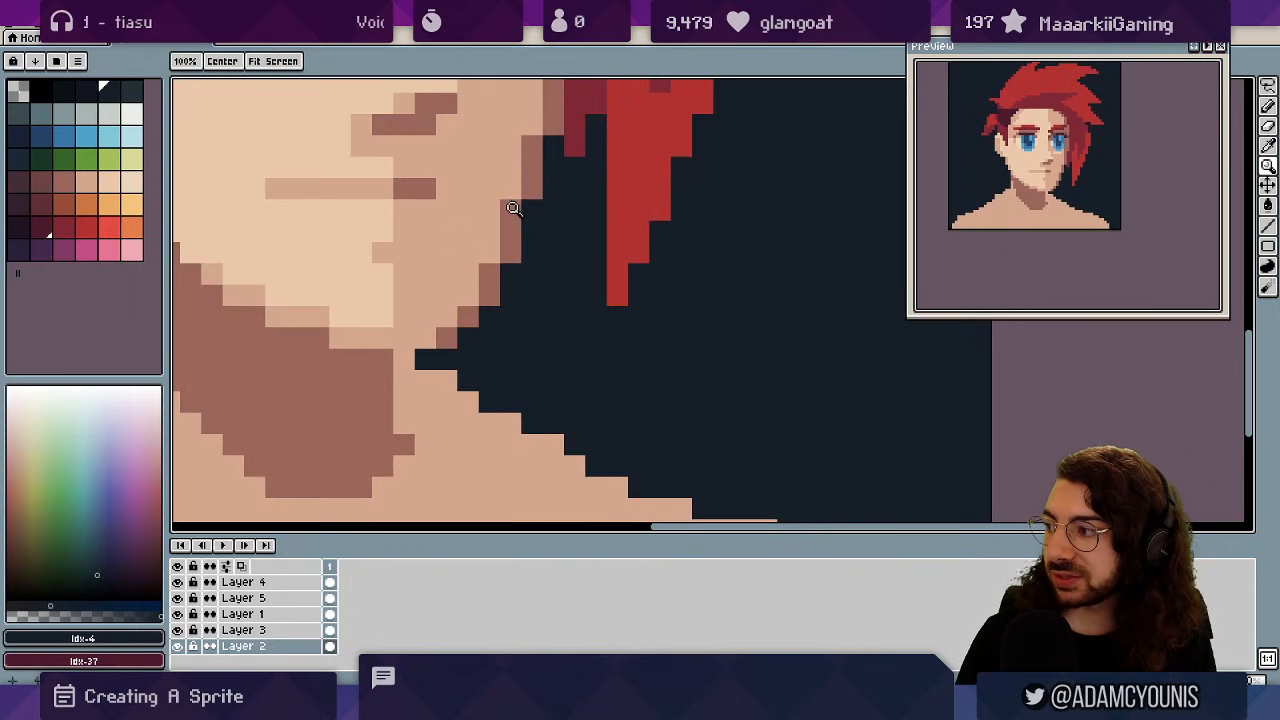
- Try the background in off-white Idx-11, and undo both the off-white and the dark navy fills
left_click(133, 116)
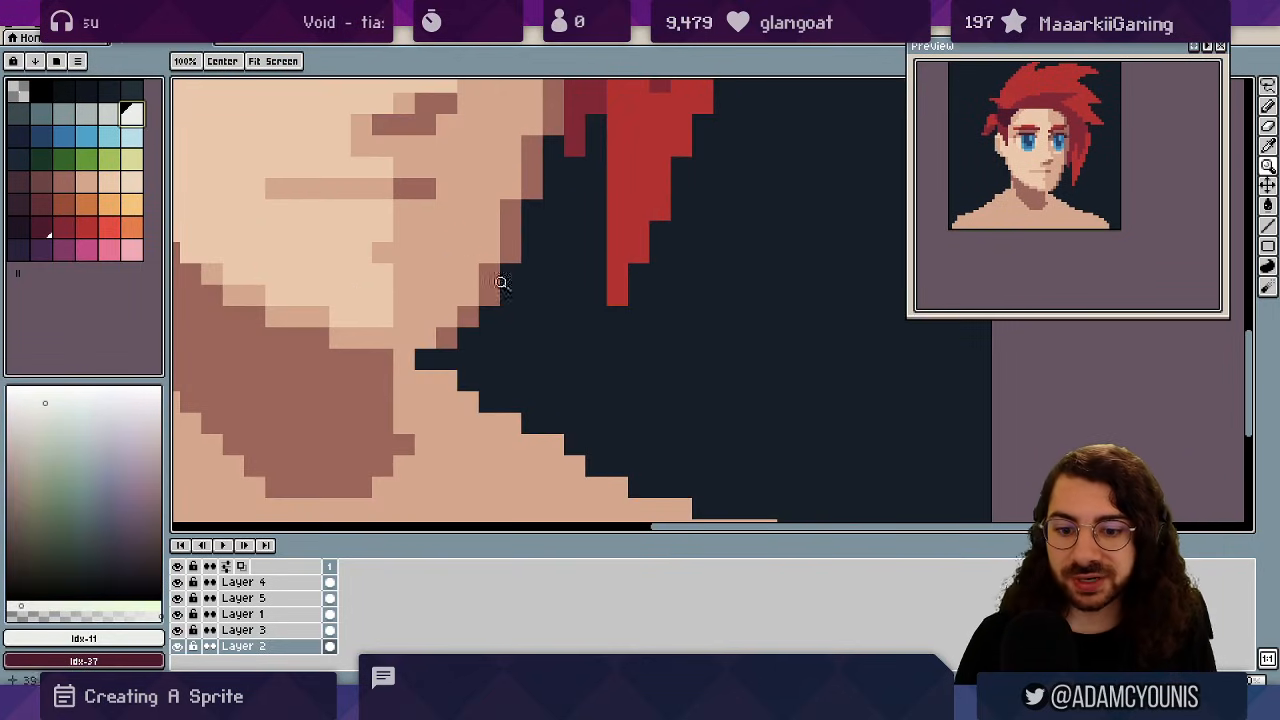
key("g")
left_click(554, 337)
key("z")
scroll(540, 350, "down", 5)
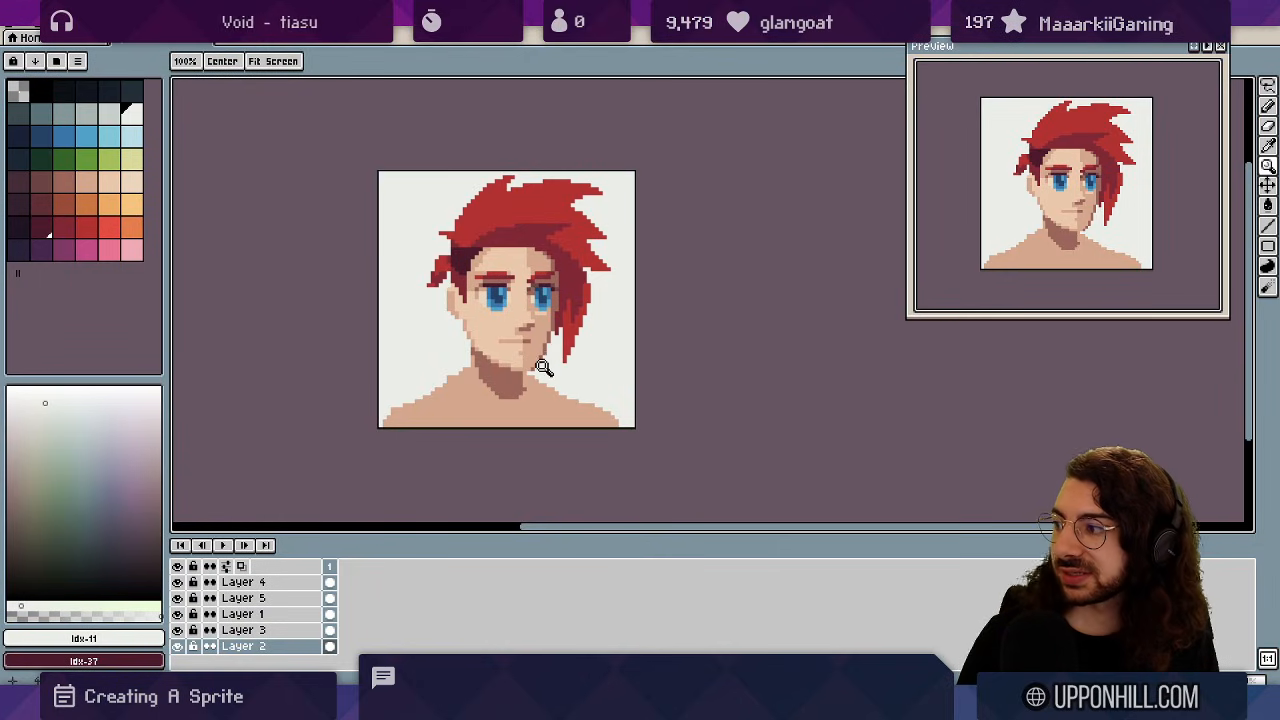
scroll(538, 360, "up", 1)
key("v")
key("ctrl+z")
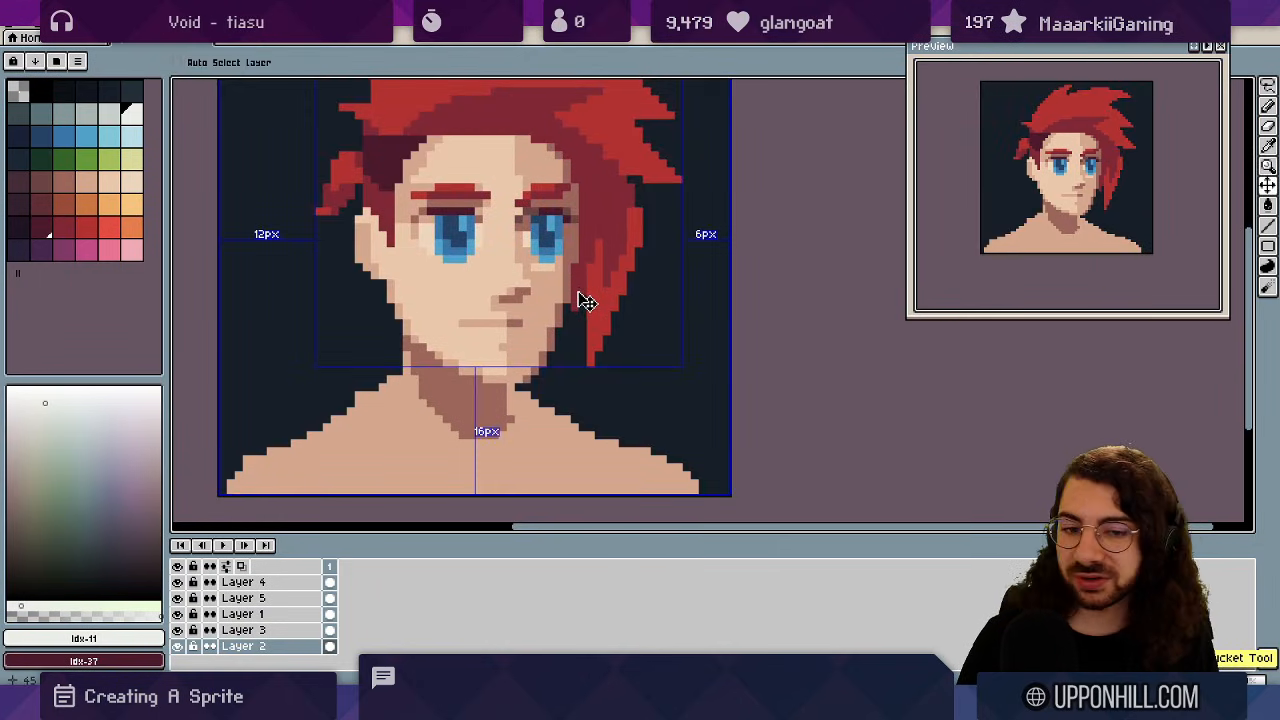
key("ctrl+z")
- Merge face Layer 5 down into Layer 1 and toggle the merged layer's visibility to check it
scroll(522, 349, "up", 2)
left_click(563, 375, "ctrl")
key("b")
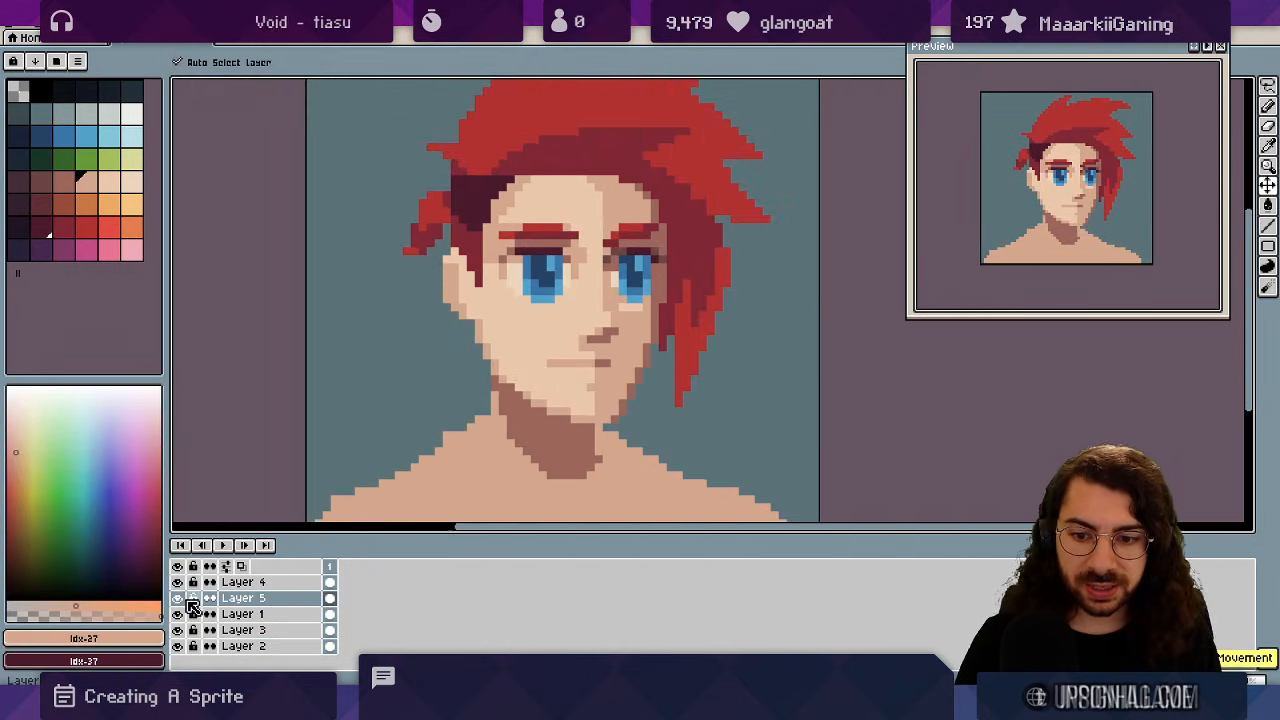
right_click(243, 600)
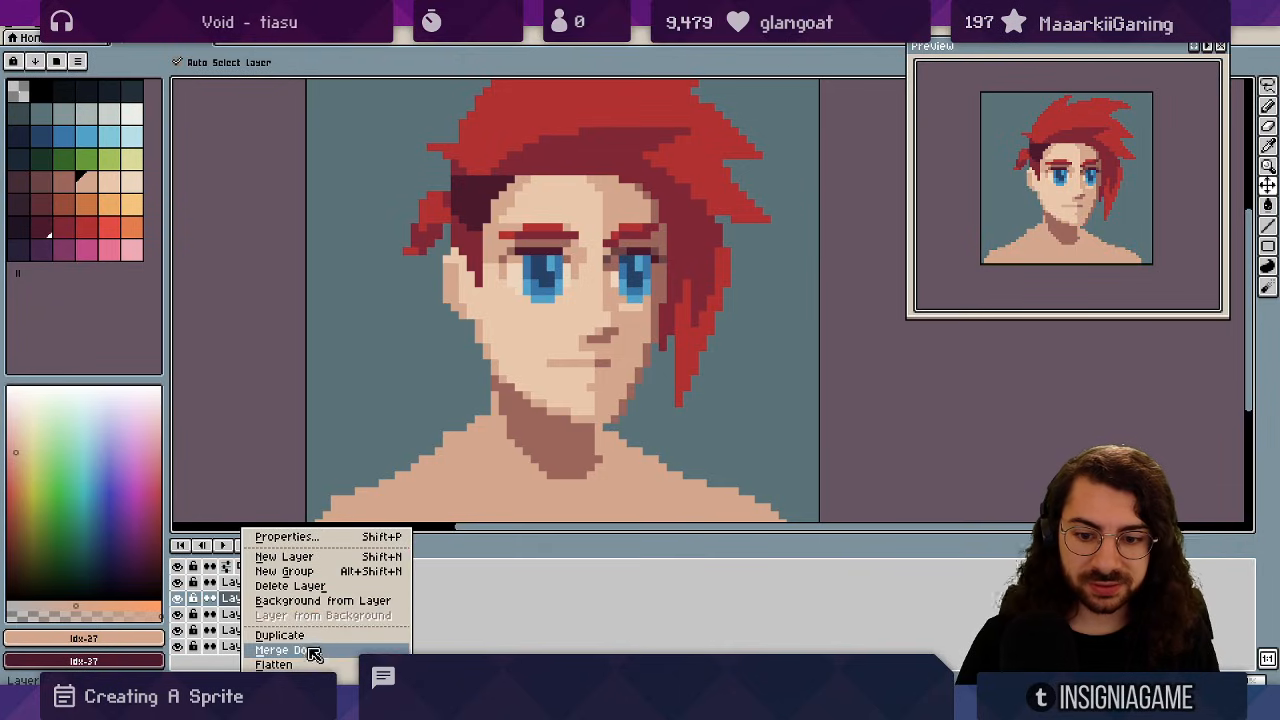
left_click(284, 650)
left_click(178, 598)
left_click(178, 598)
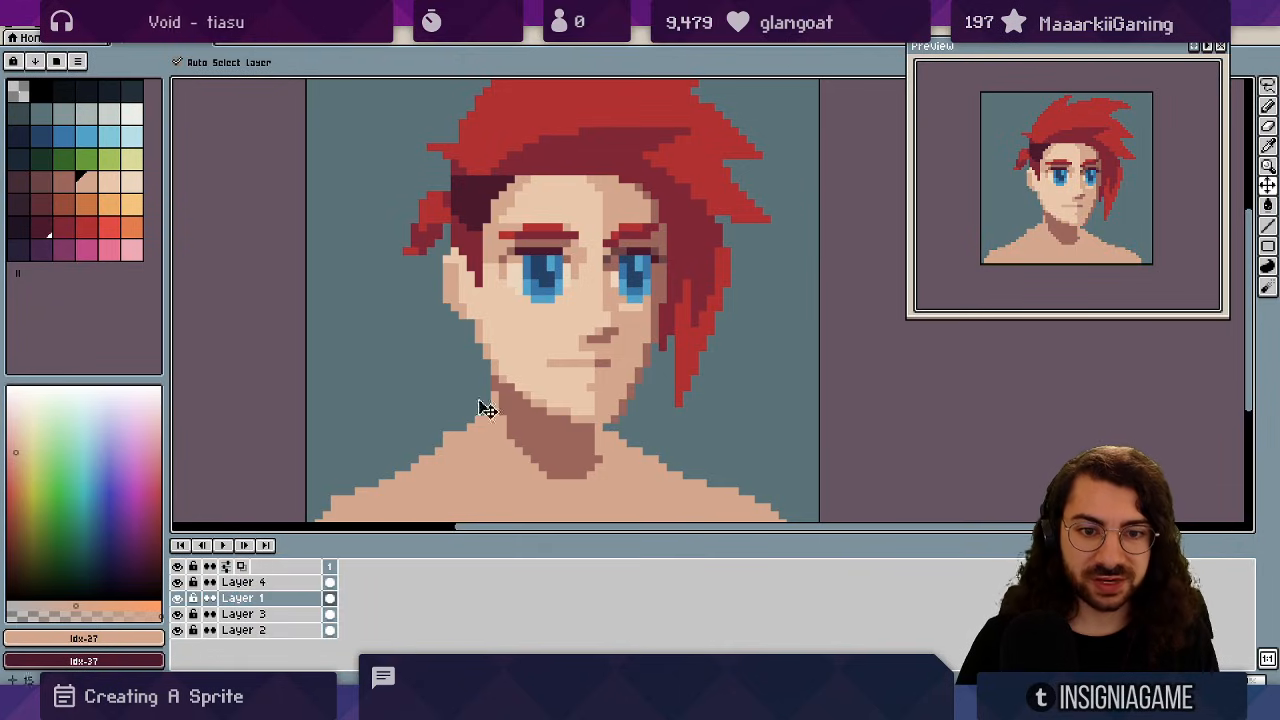
- Extend the far side of the blue shirt collar downward on Layer 3 with blue Idx-14
left_click(520, 470)
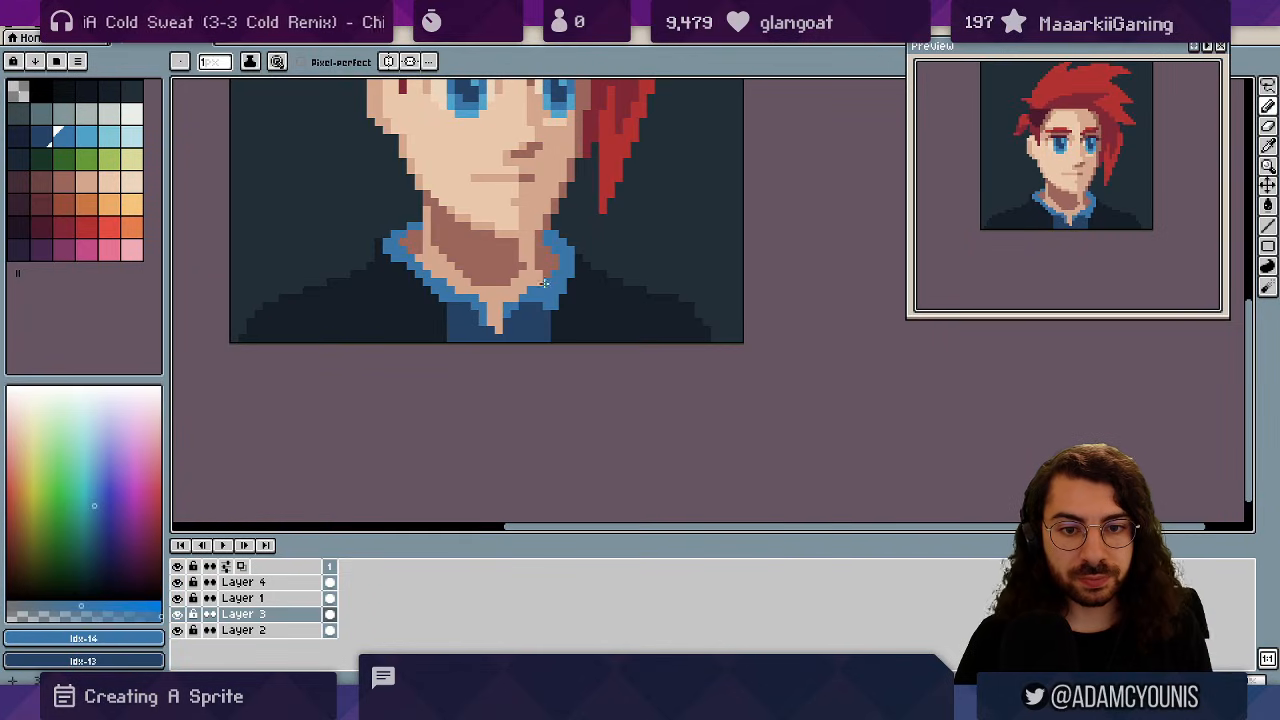
scroll(561, 301, "up", 1)
left_click_drag(563, 303, 566, 334)
left_click(568, 332, "alt")
left_click(133, 96)
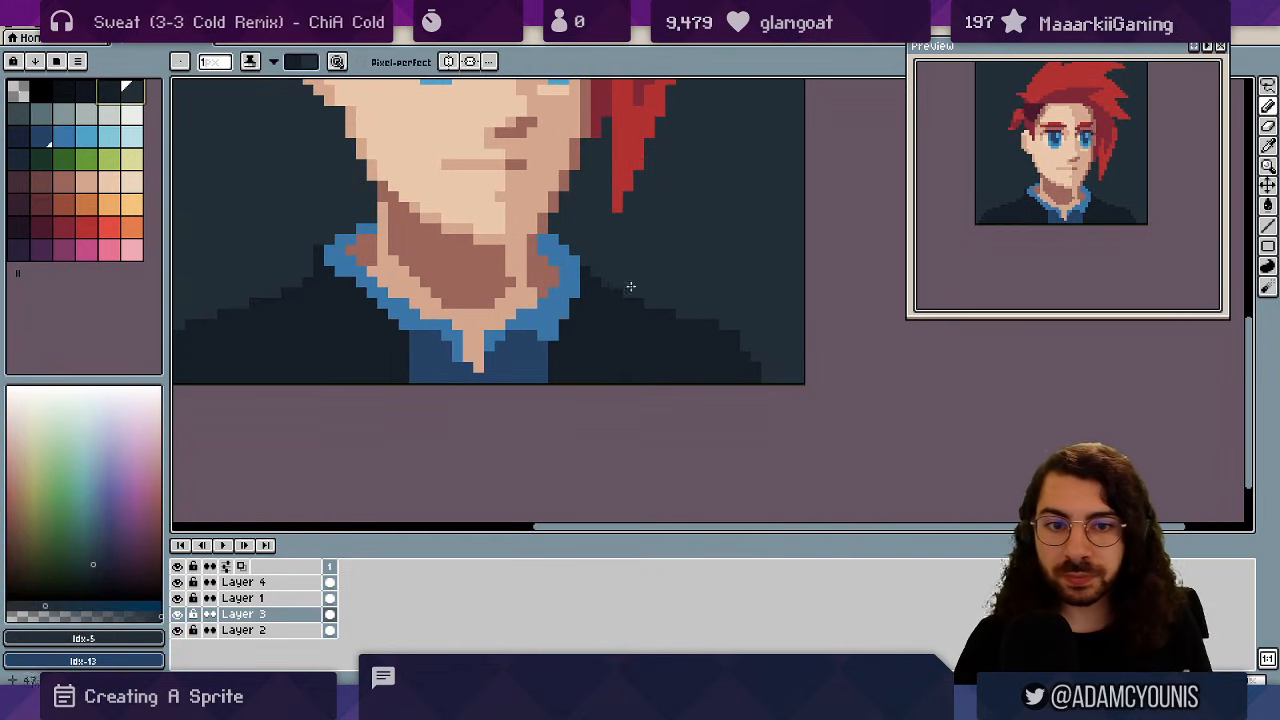
- Fill the background on Layer 2 with rust brown Idx-32
scroll(630, 287, "down", 1)
left_click(575, 296, "ctrl")
left_click(64, 141)
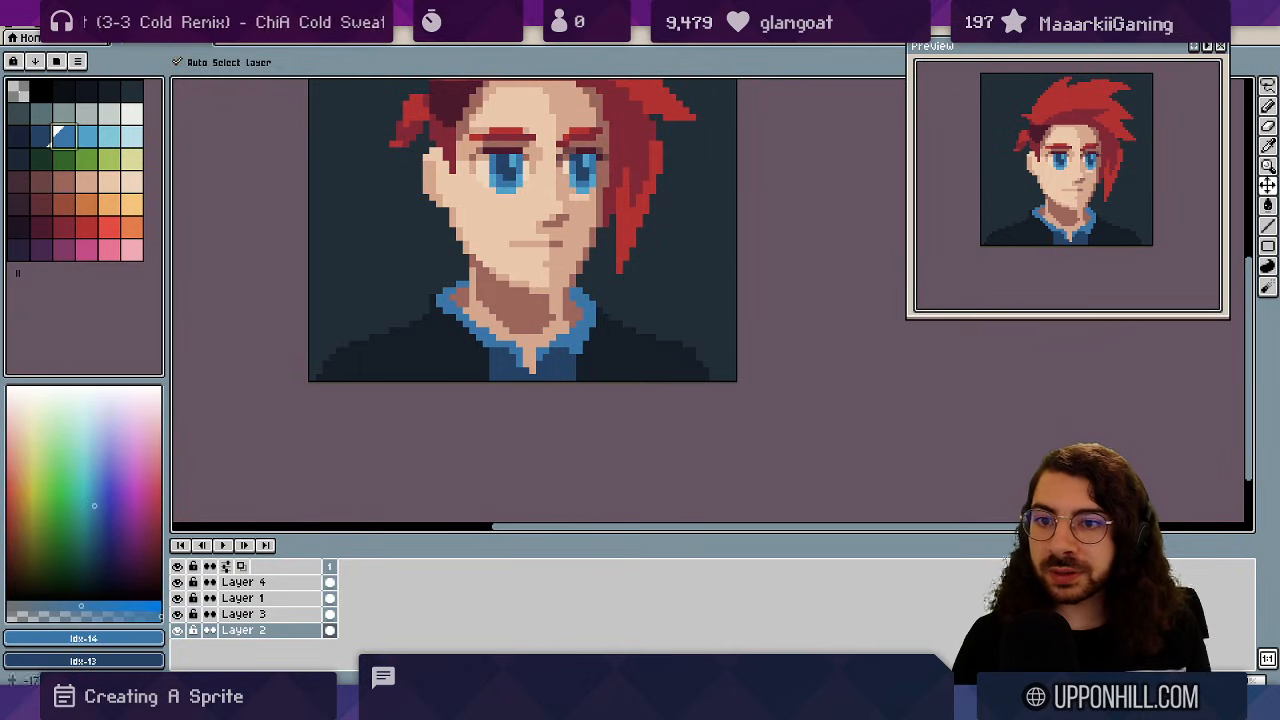
key("g")
left_click(62, 206)
left_click(372, 255)
key("space")
left_click_drag(590, 318, 568, 302)
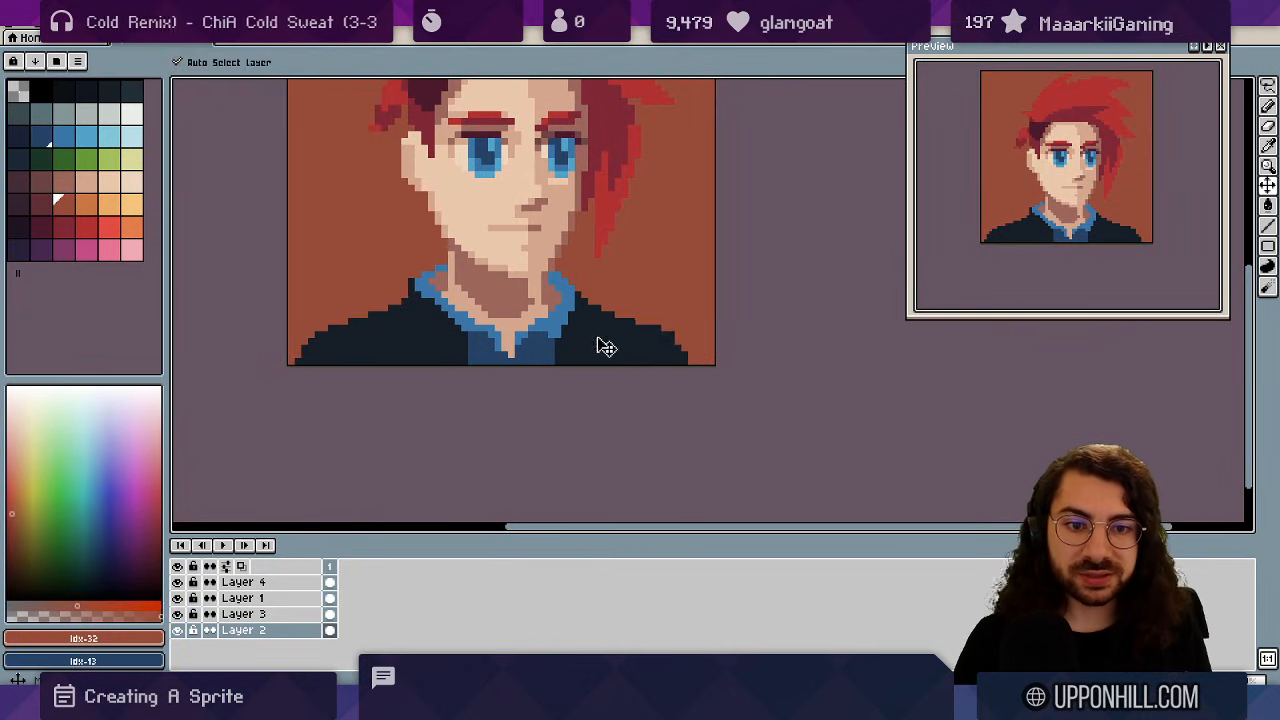
- Return to the jacket's layer, Layer 3, and choose dark slate Idx-5 as the jacket colour
left_click(598, 339, "ctrl")
left_click(598, 339, "alt")
left_click(127, 101)
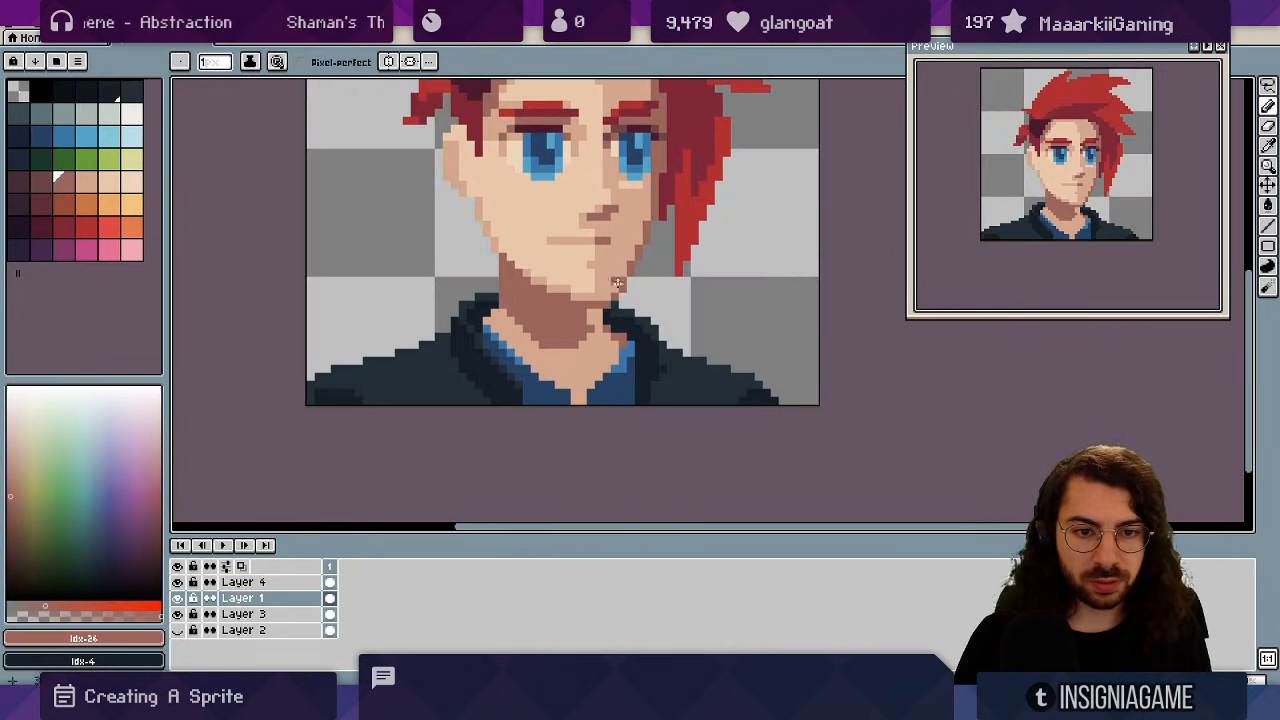
- Refine the neck shadow's edge below the near jaw on Layer 1, using brown Idx-26 and skin tone Idx-27
key("z")
scroll(603, 294, "down", 4)
scroll(620, 288, "up", 3)
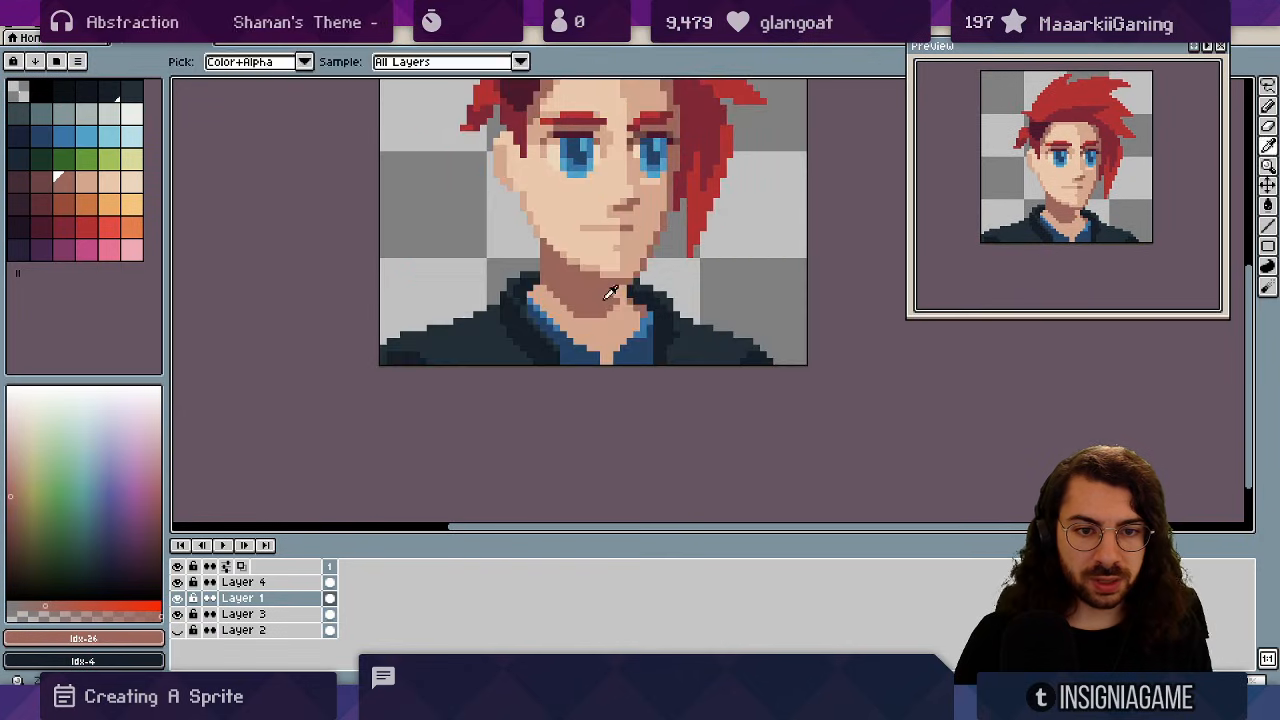
scroll(576, 314, "down", 4)
scroll(576, 314, "up", 5)
key("b")
left_click(622, 262, "alt")
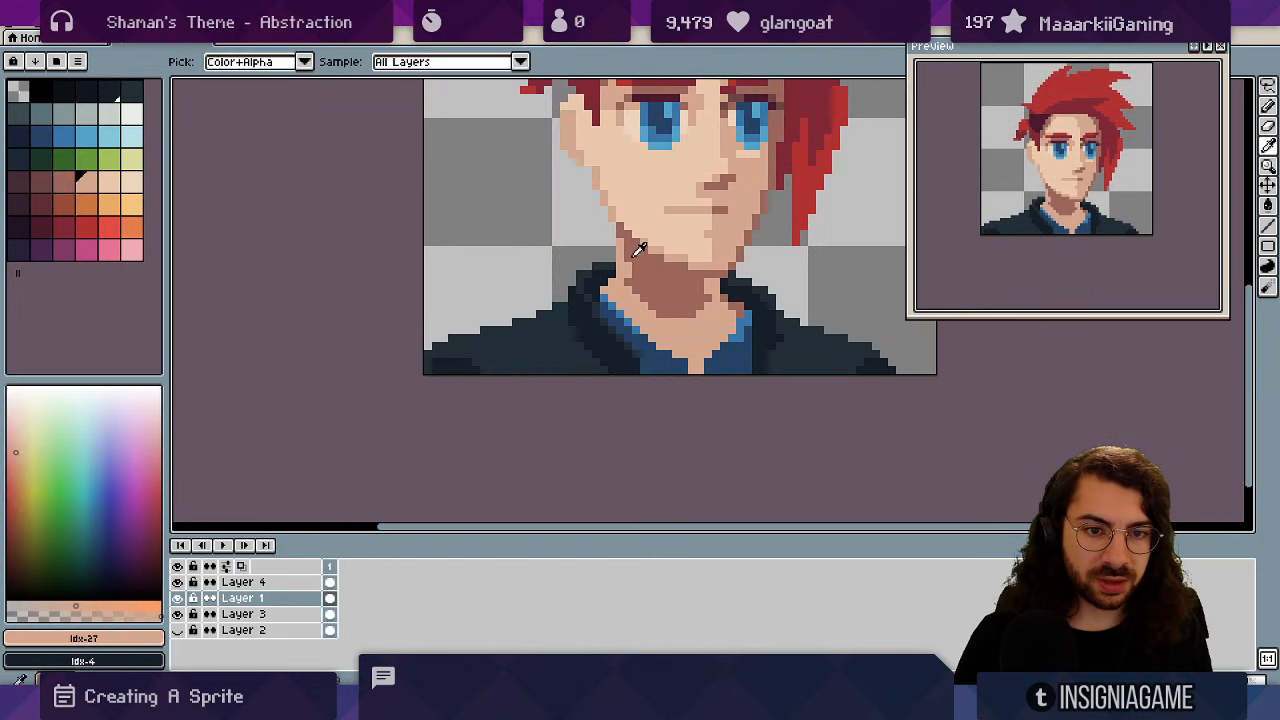
left_click(637, 254, "alt")
left_click(630, 265)
left_click(621, 262, "alt")
left_click_drag(628, 246, 624, 265)
- Try a shading ramp of brown Idx-26 and skin tone Idx-27 with a 4 px pencil for the neck
key("z")
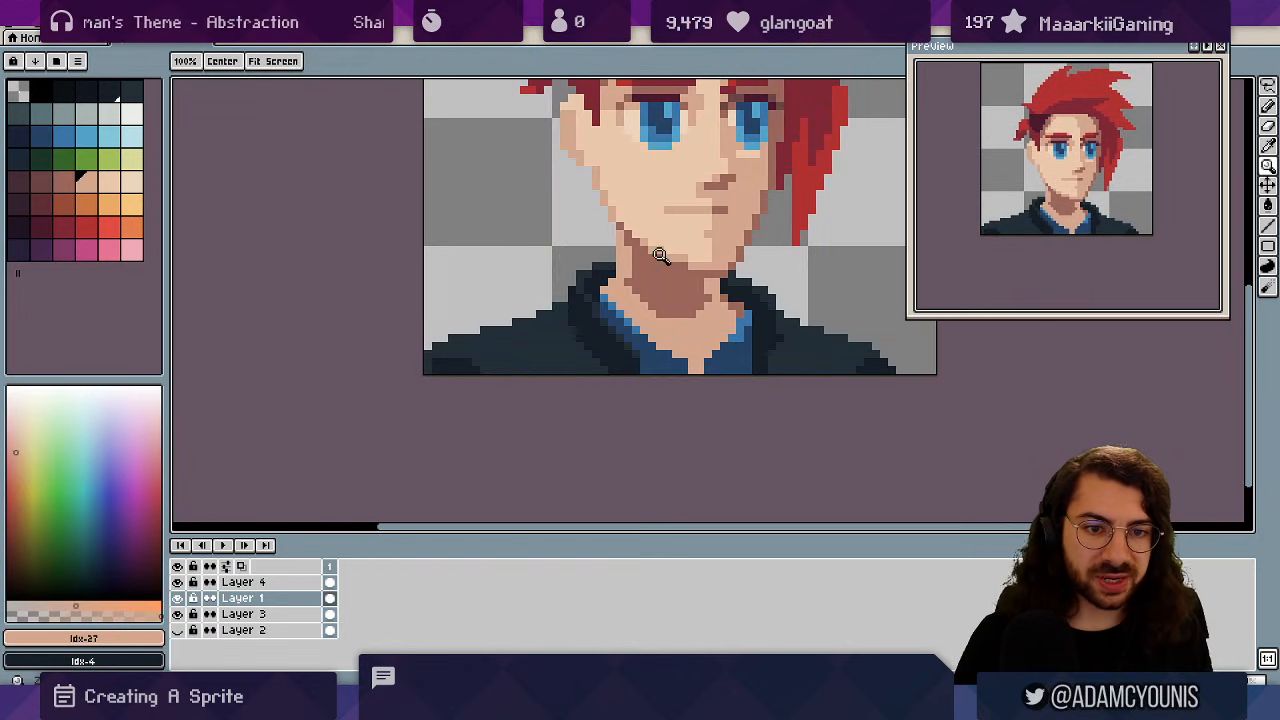
scroll(623, 264, "down", 4)
scroll(655, 289, "up", 3)
scroll(655, 289, "up", 1)
key("b")
left_click(592, 284, "alt")
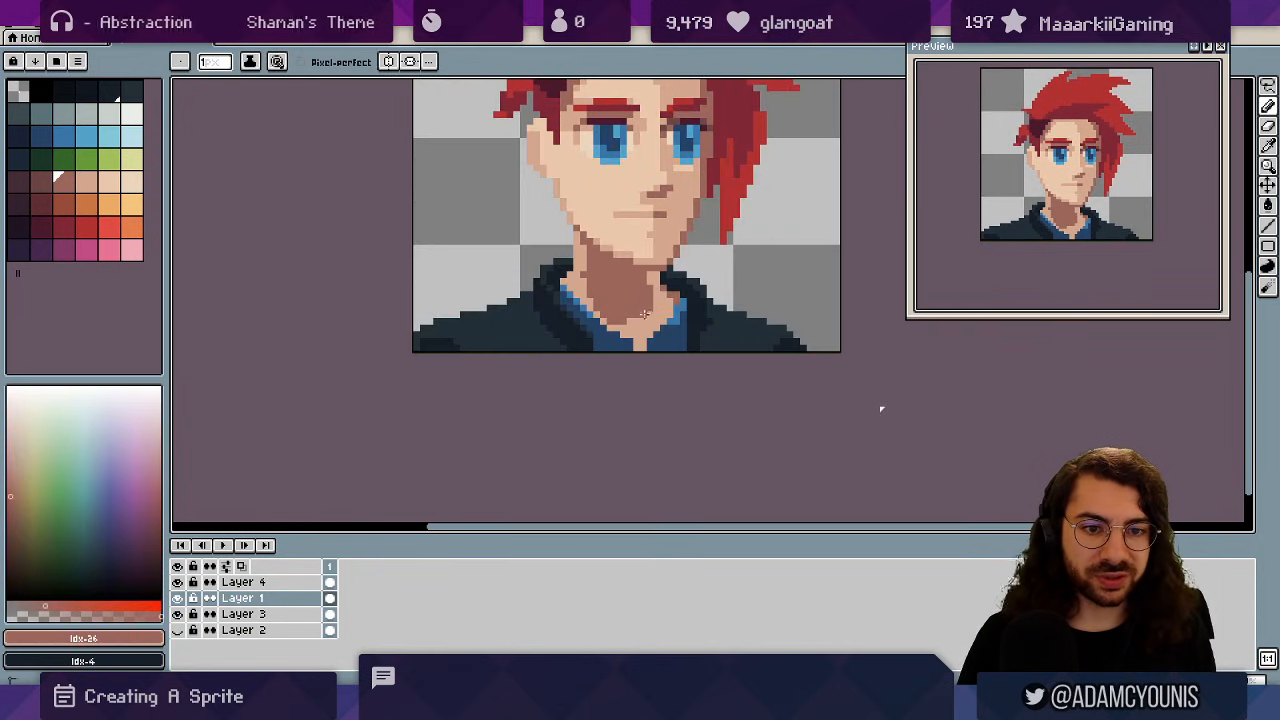
left_click_drag(87, 180, 64, 182)
key("b")
key("x")
key("x")
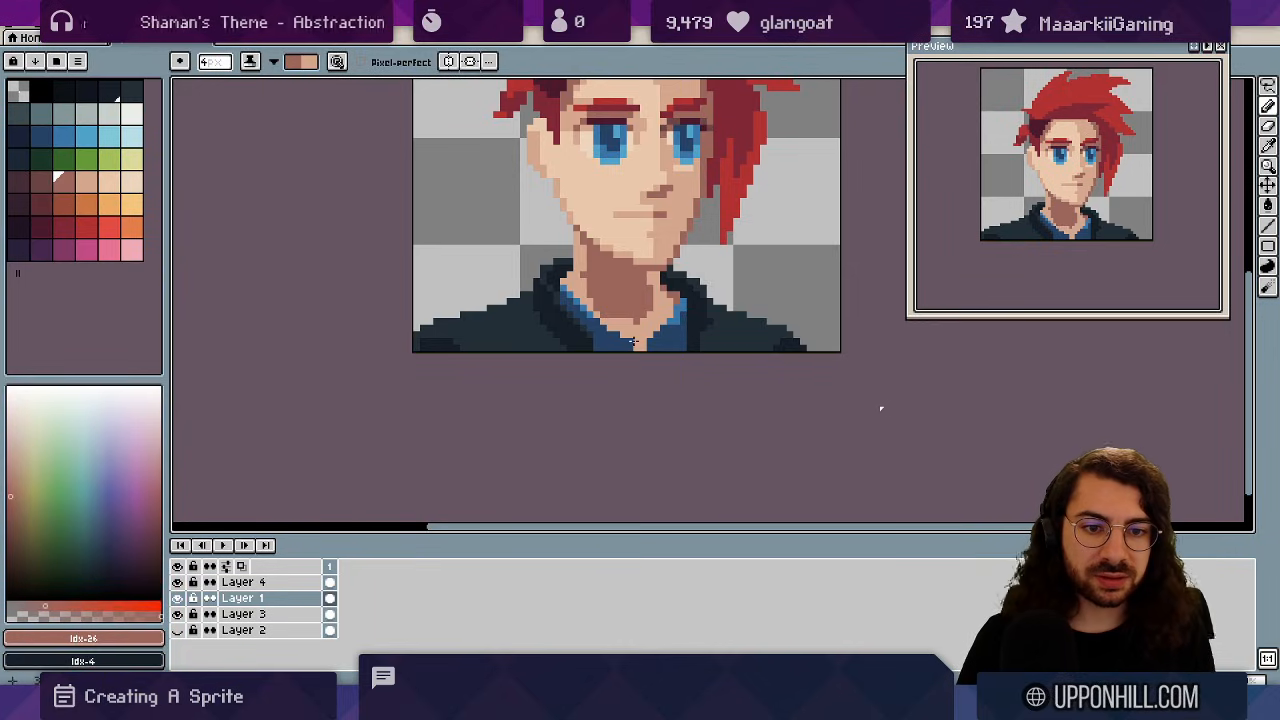
- Darken the base of the neck between the collar edges on Layer 3 with brown Idx-26
left_click(642, 338, "ctrl")
left_click(641, 330, "alt")
right_click(641, 320, "alt")
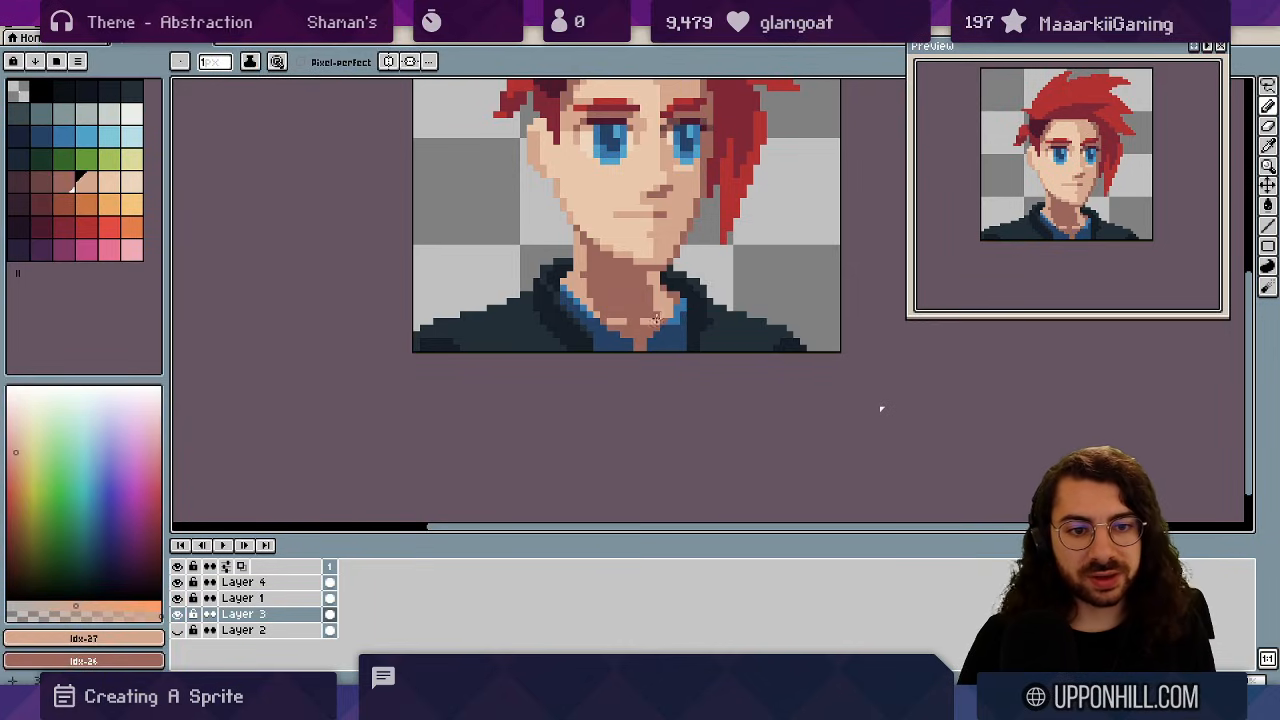
left_click(649, 304, "alt")
left_click(655, 298)
- Lighten the near side of the neck on Layer 3 with skin tone Idx-27, cleaning the shadow edge with brown Idx-26
key("z")
left_click_drag(674, 284, 605, 291)
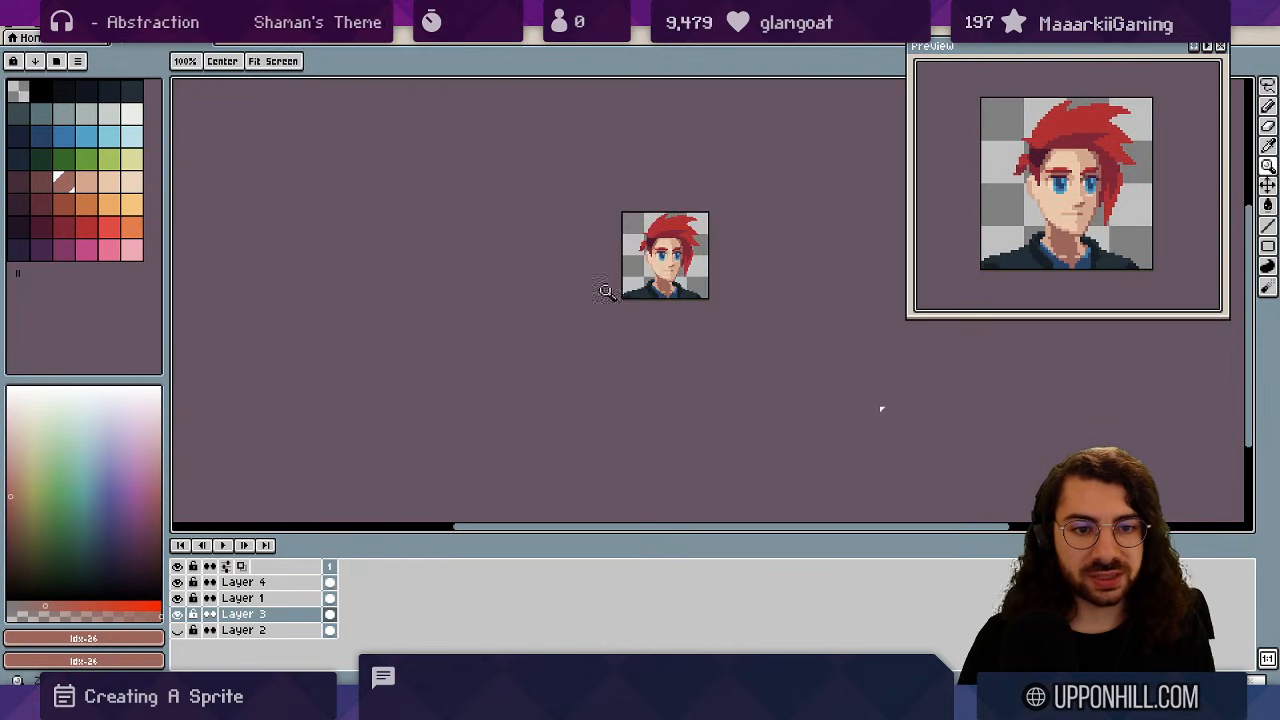
scroll(674, 288, "up", 3)
key("b")
left_click(626, 268, "alt")
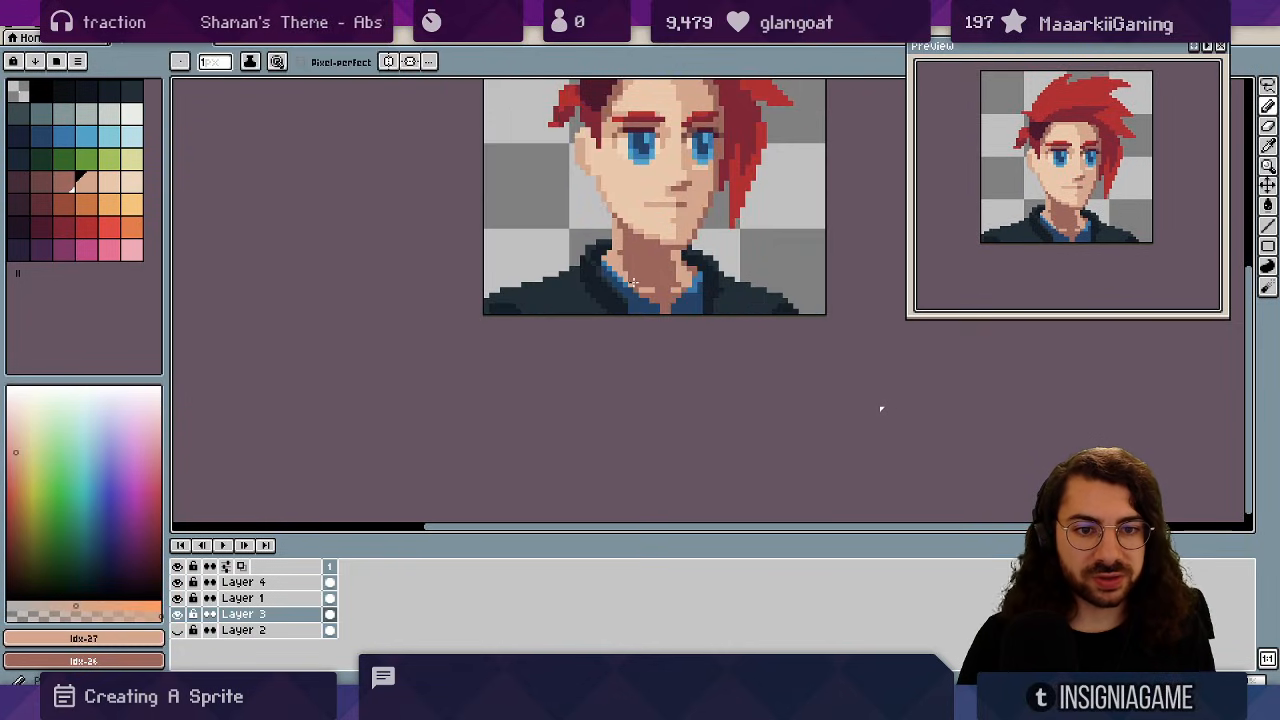
left_click(628, 273, "alt")
scroll(686, 286, "down", 3)
scroll(681, 243, "up", 4)
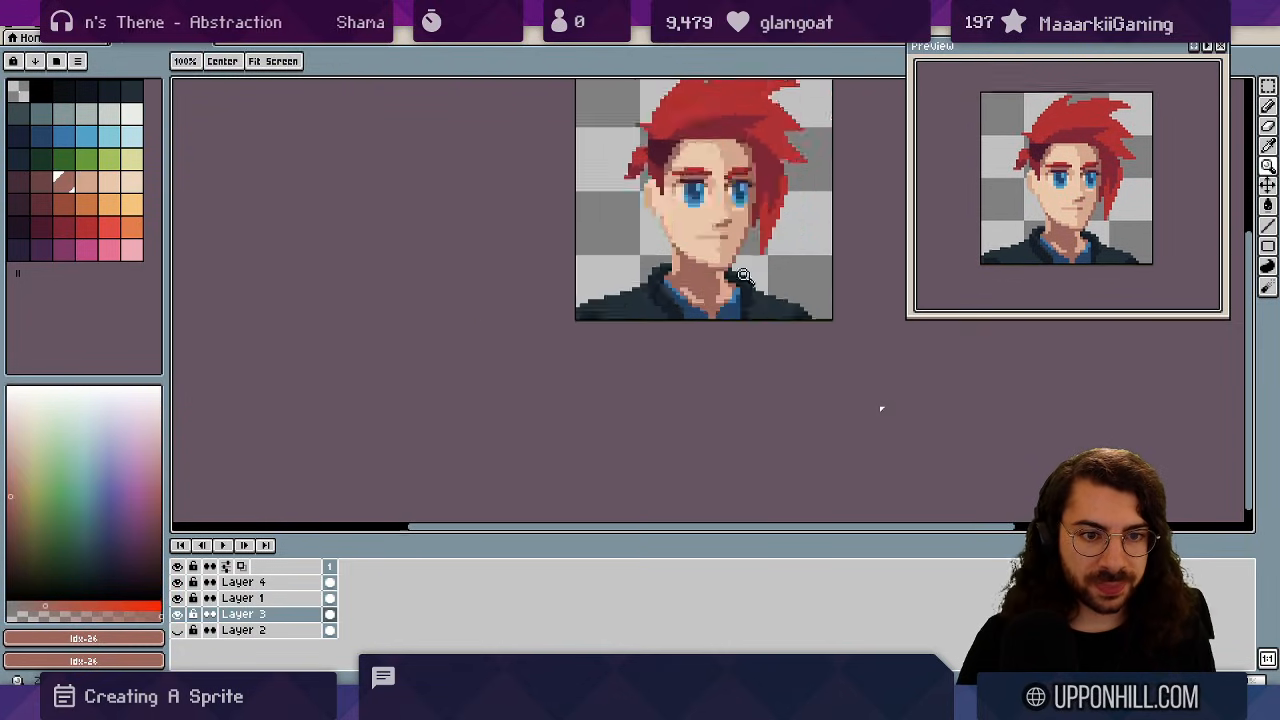
left_click(681, 243, "alt")
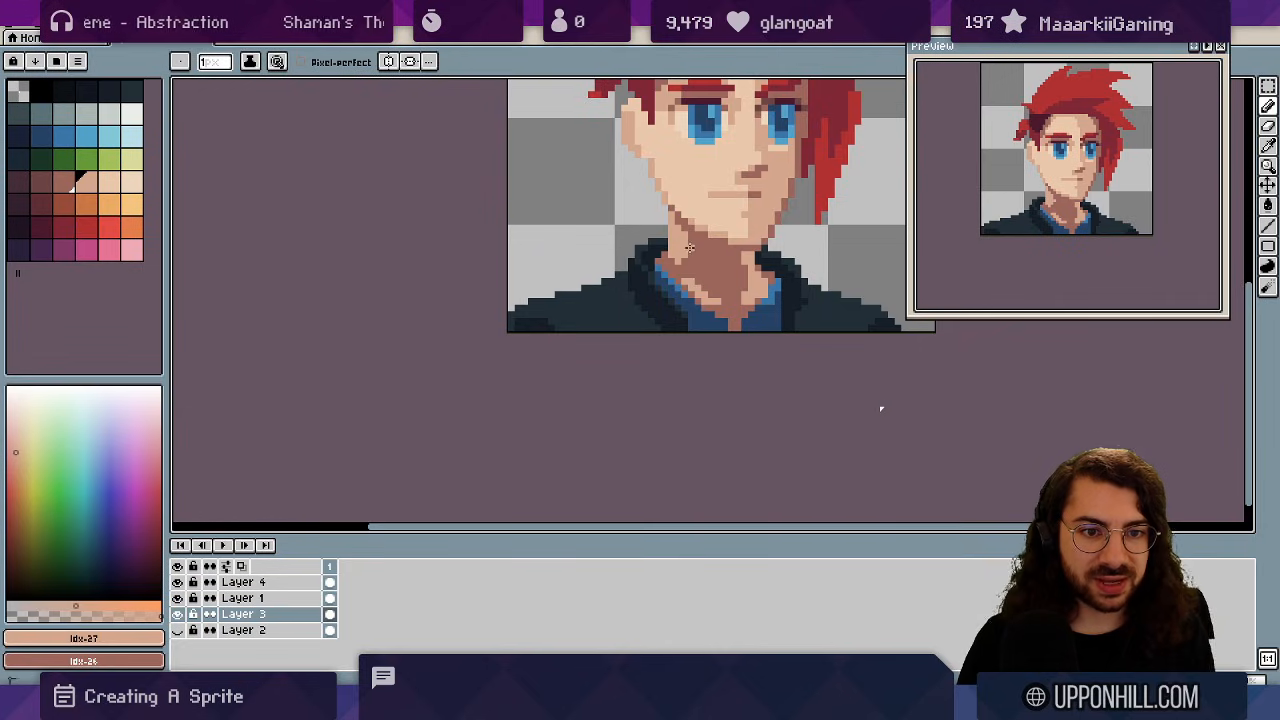
left_click_drag(684, 257, 691, 269)
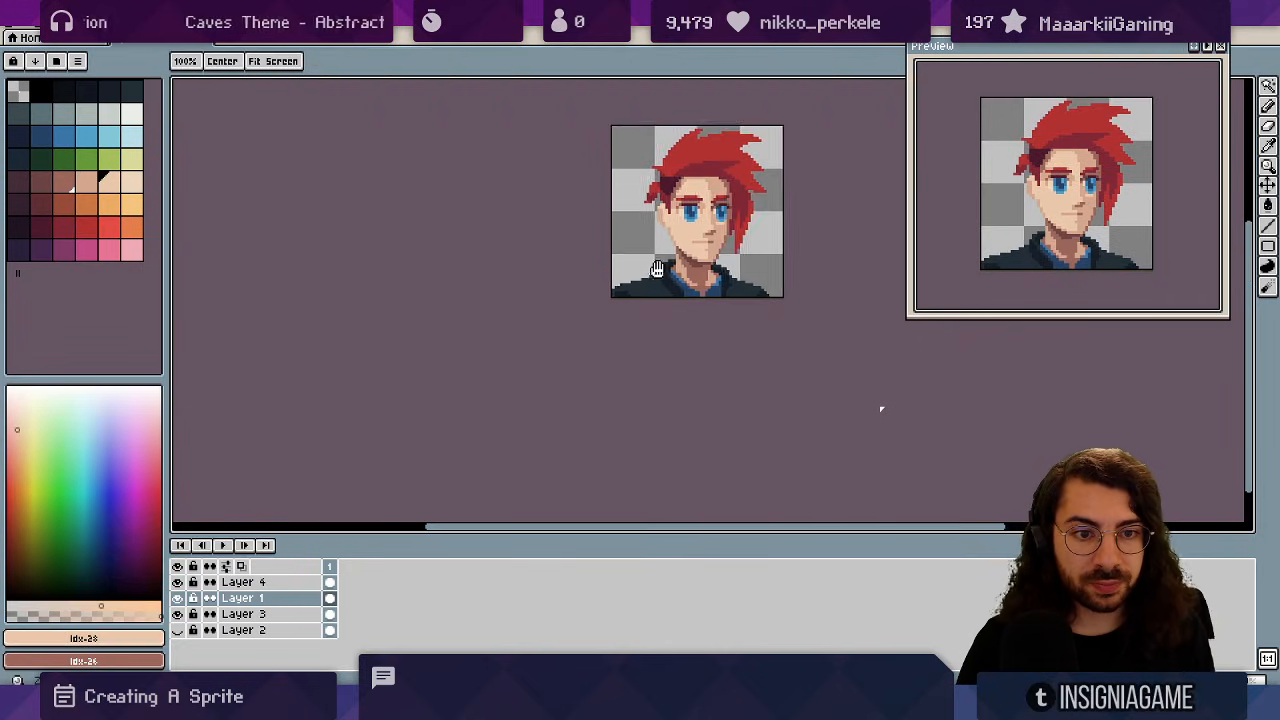
- Soften the near end of the dark shadow under the jaw with brown Idx-26
scroll(656, 266, "down", 2)
scroll(681, 243, "up", 2)
scroll(638, 289, "up", 3)
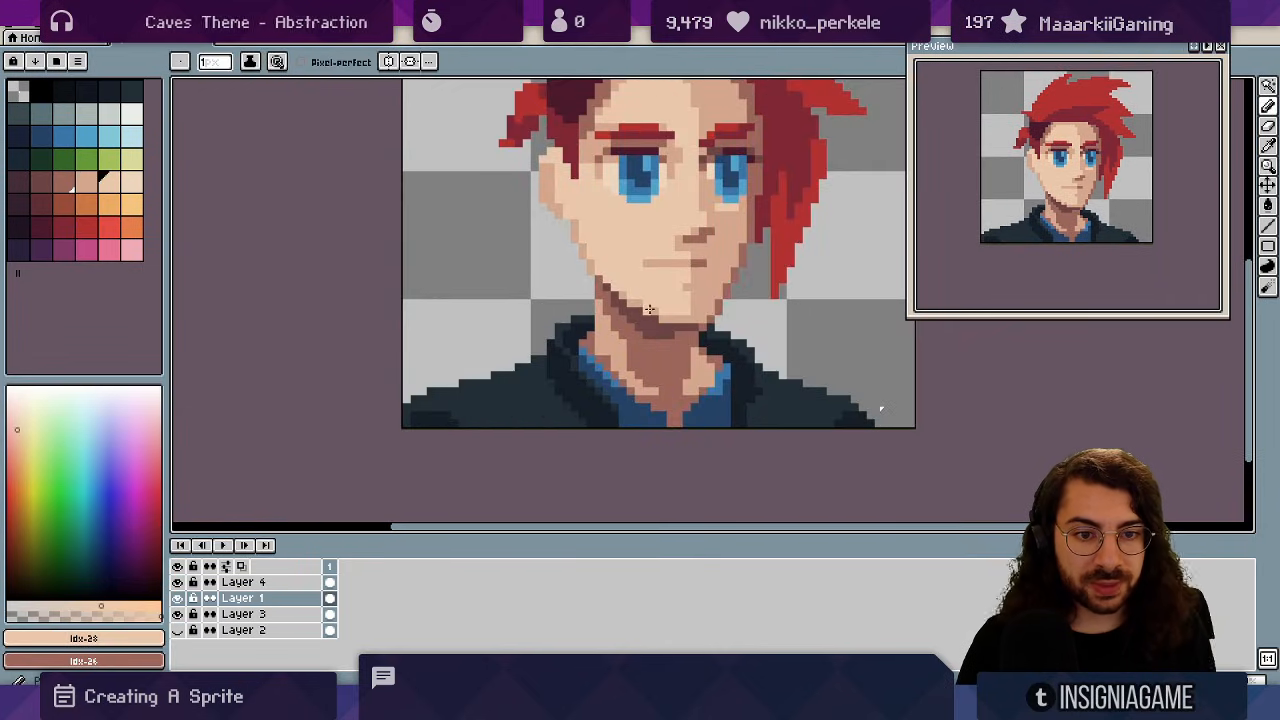
left_click(655, 336, "alt")
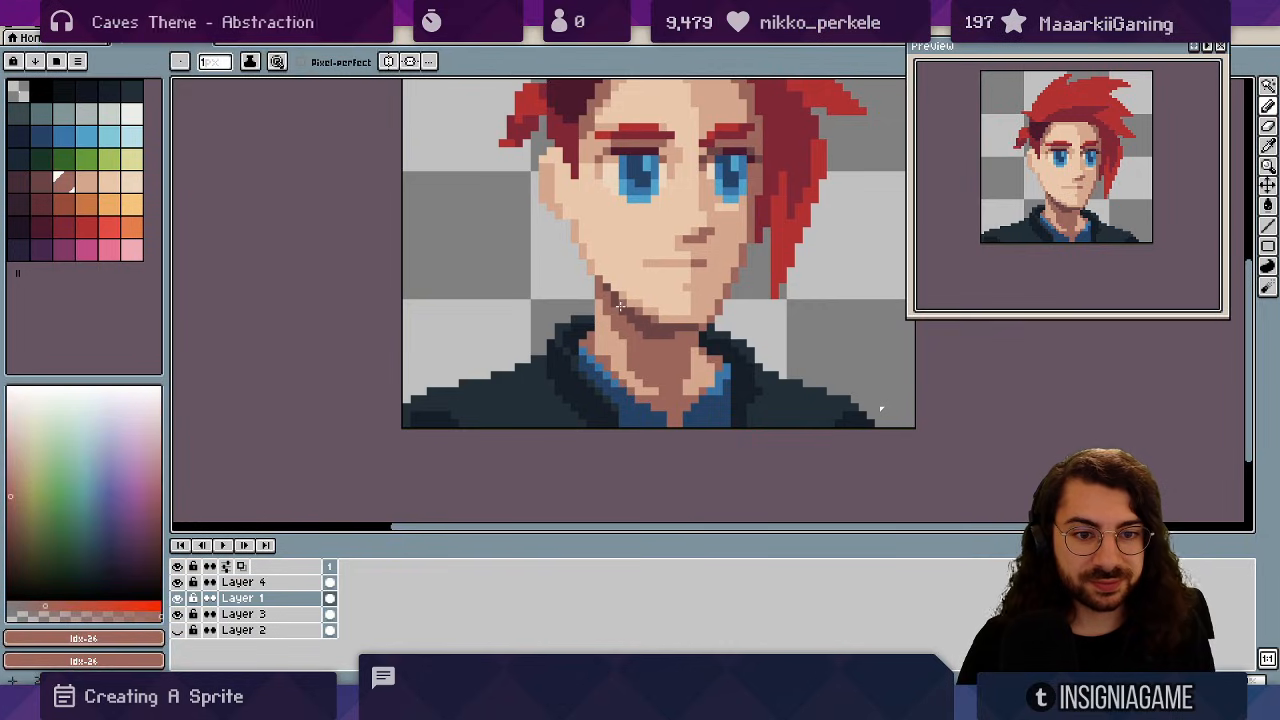
key("z")
scroll(676, 276, "down", 5)
scroll(676, 288, "up", 5)
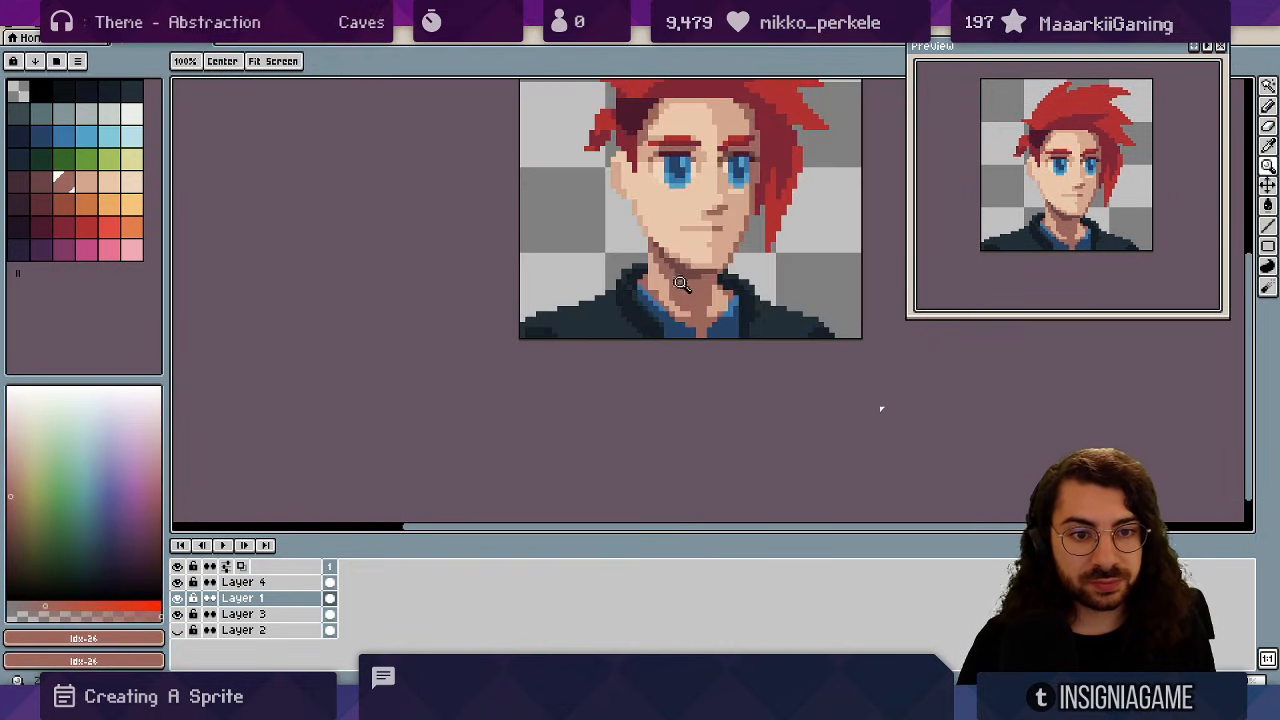
left_click(676, 290, "alt")
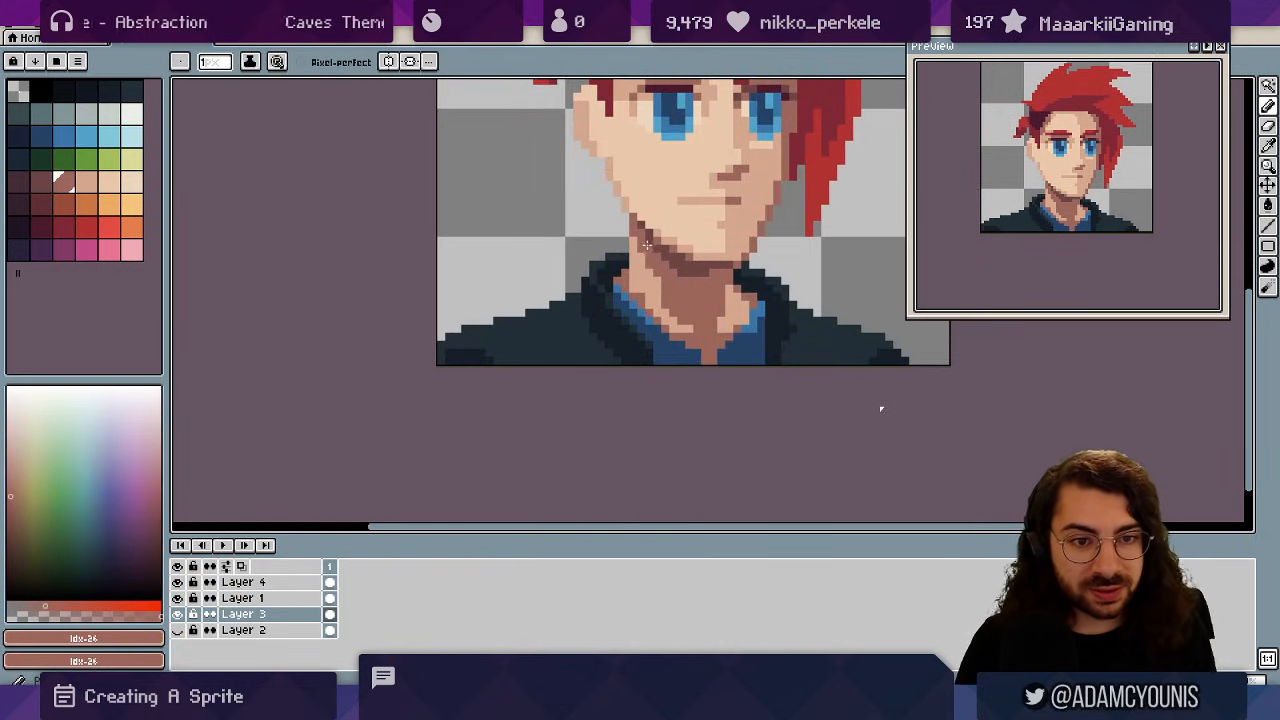
- Refine the darkest shadow directly under the chin on Layer 3 with dark brown Idx-25
left_click(700, 274, "alt")
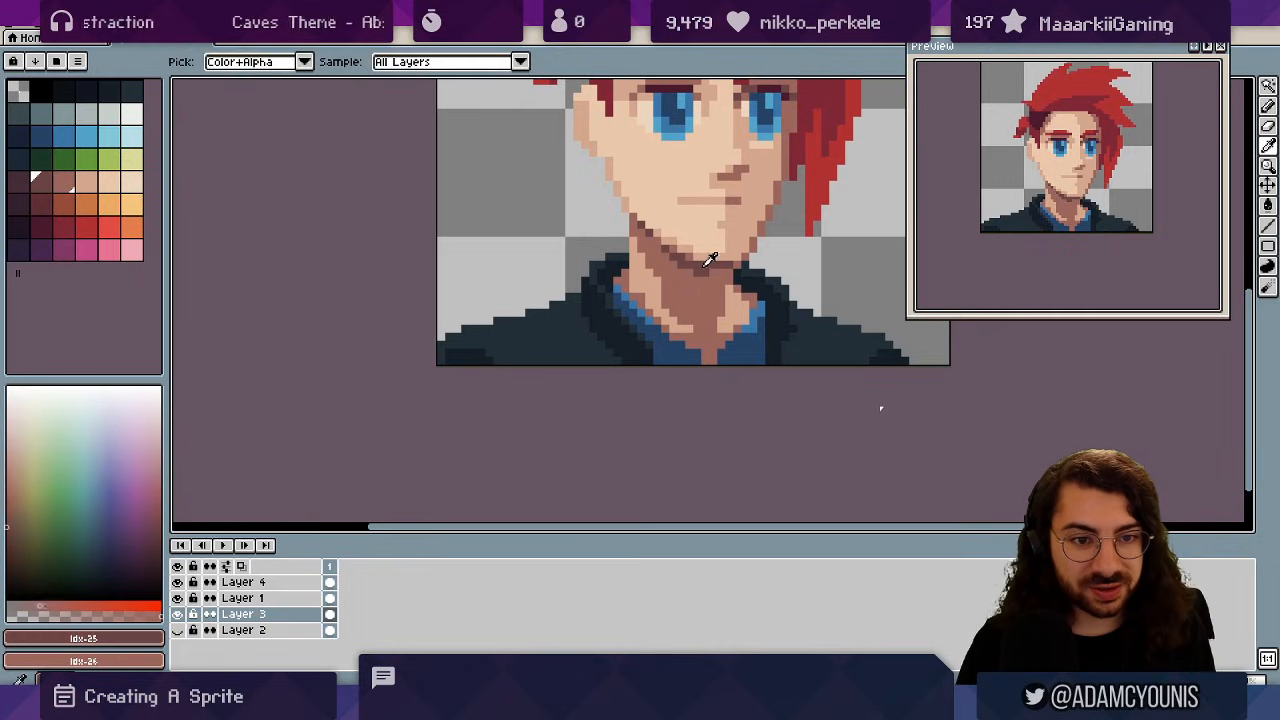
key("z")
scroll(730, 262, "down", 5)
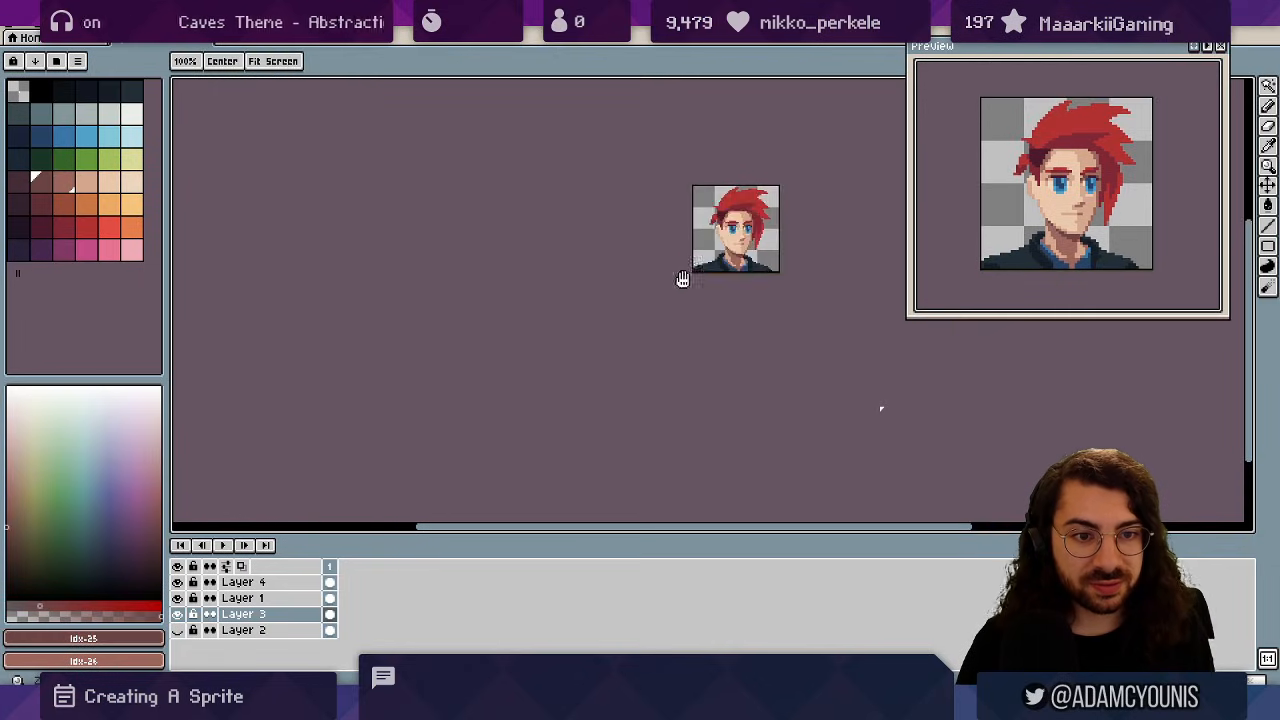
left_click_drag(683, 280, 643, 314)
scroll(749, 268, "up", 1)
scroll(700, 289, "up", 5)
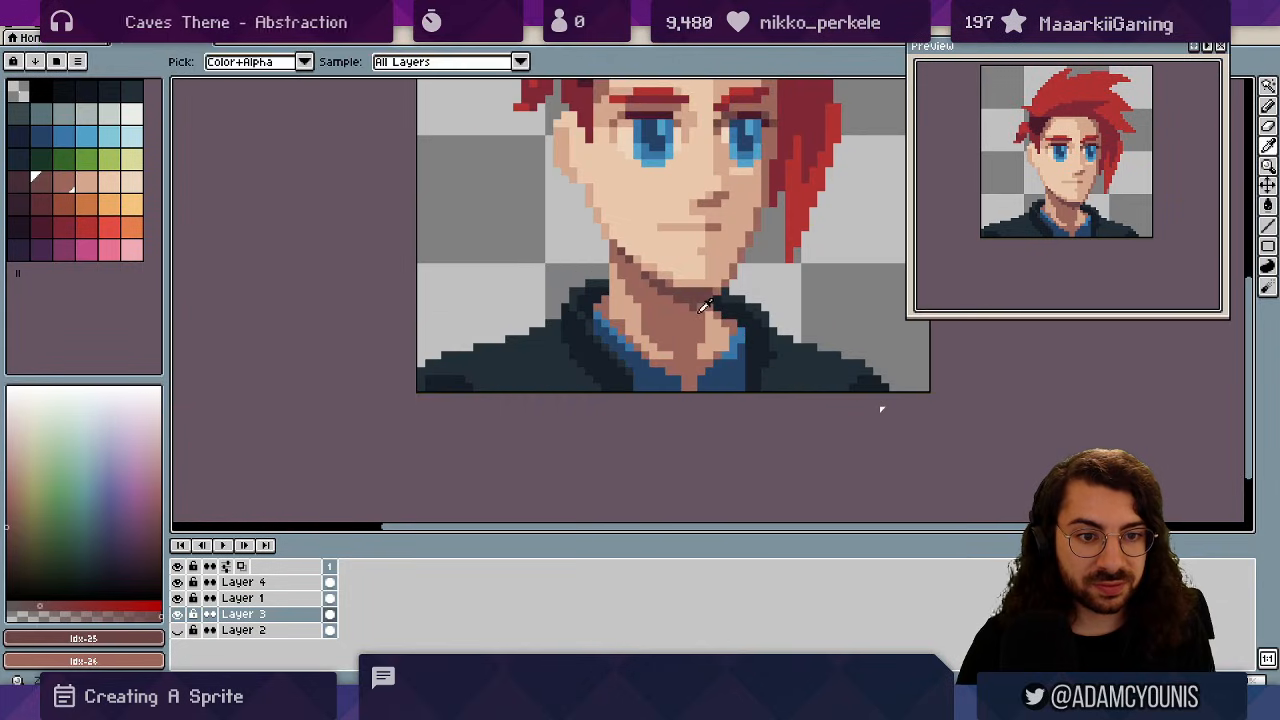
- Touch up the far side of the neck on Layer 3 with skin tone Idx-27 and brown Idx-26
left_click(701, 306, "alt")
left_click(712, 330, "alt")
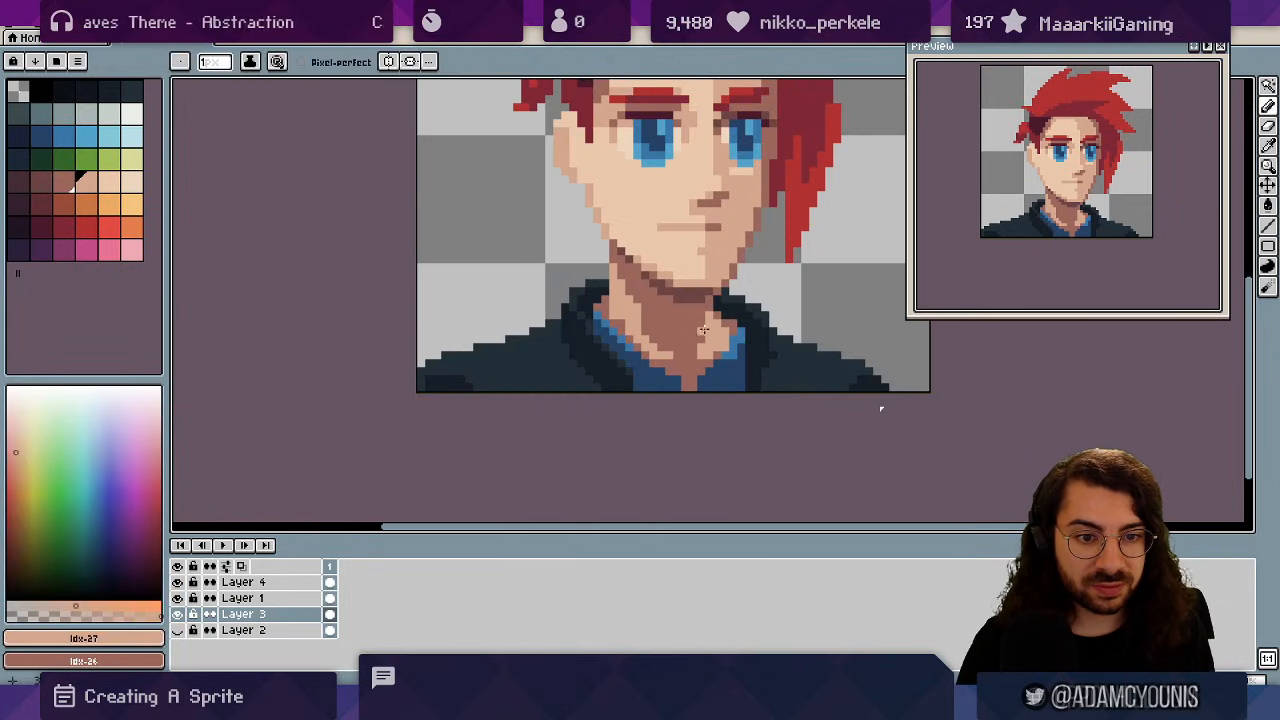
left_click(707, 322, "alt")
scroll(641, 318, "down", 5)
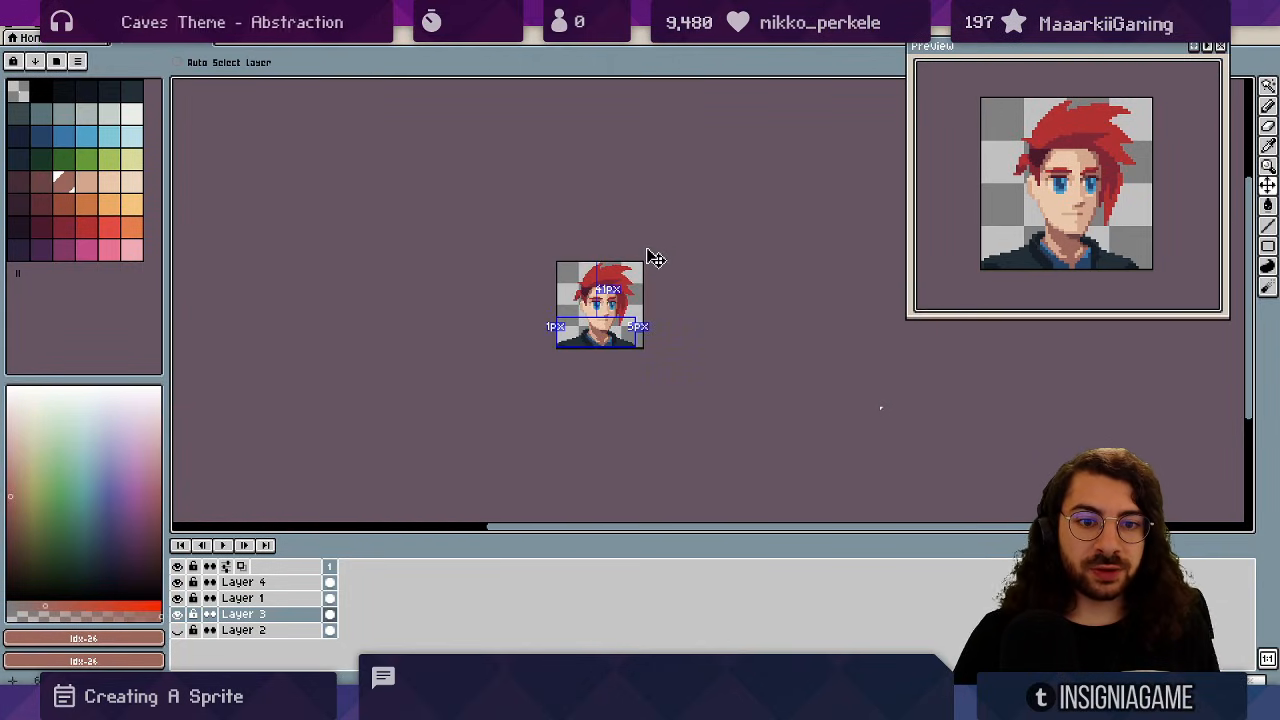
key("z")
scroll(607, 333, "up", 5)
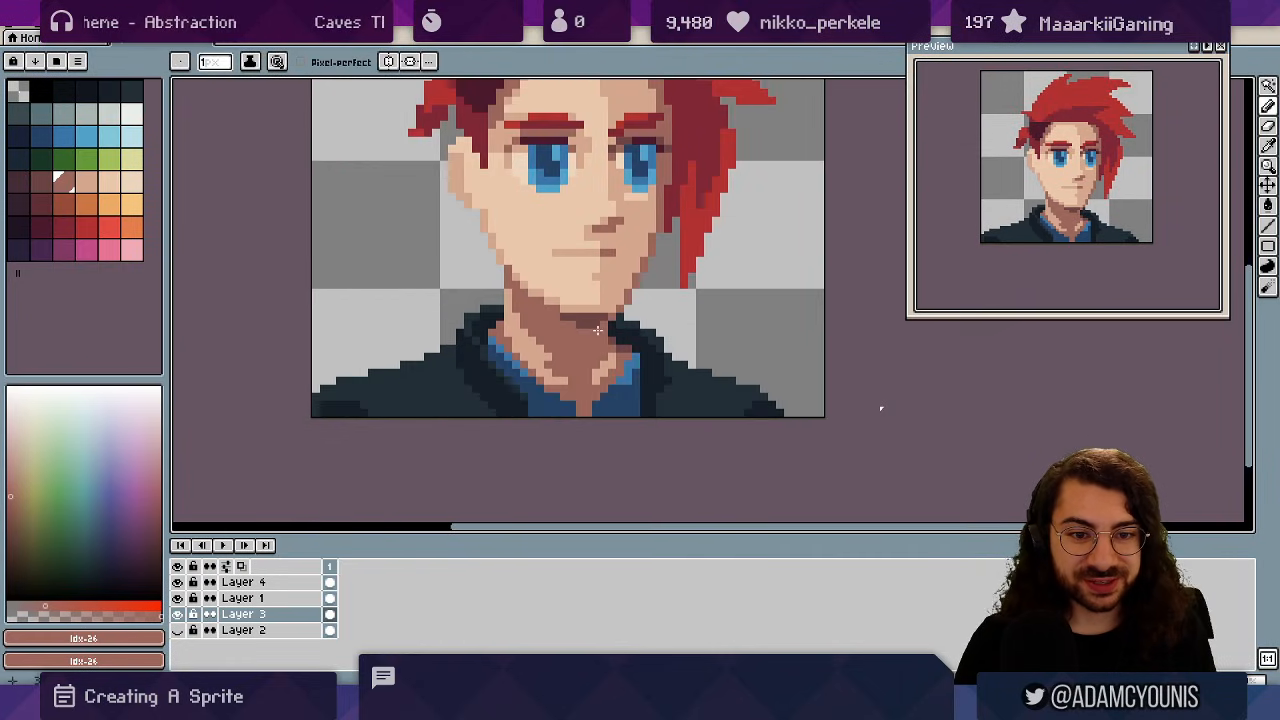
- Darken the neck shadow along the underside of the near jaw with dark brown Idx-25
left_click(582, 321, "alt")
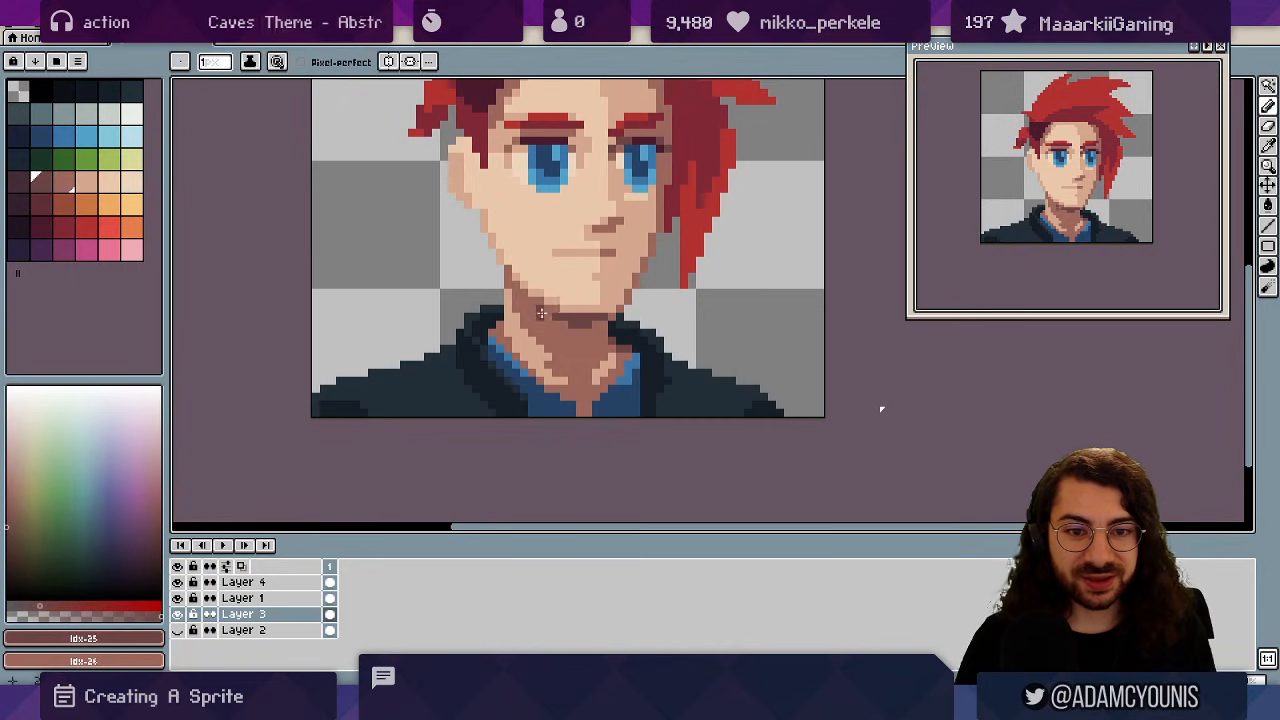
key("z")
left_click_drag(608, 267, 540, 277)
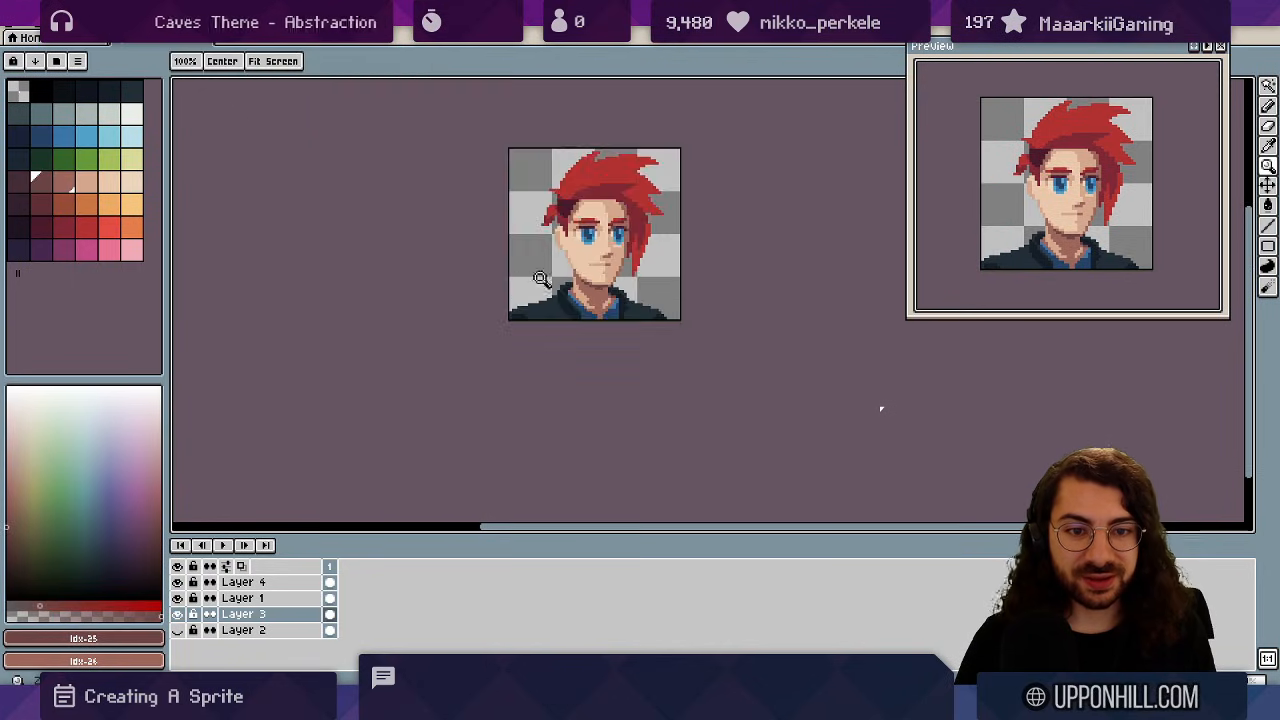
right_click(598, 259)
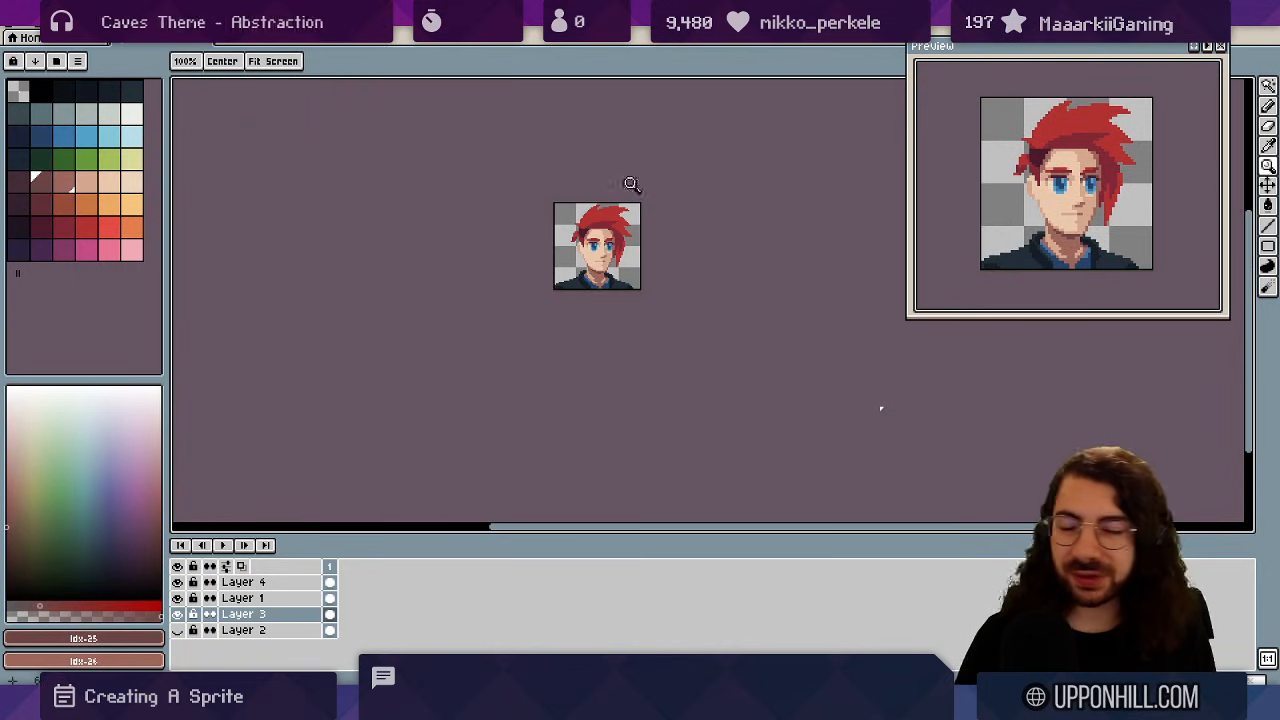
- Shade the forehead just below the hairline on Layer 1 with brown Idx-26
left_click(614, 230)
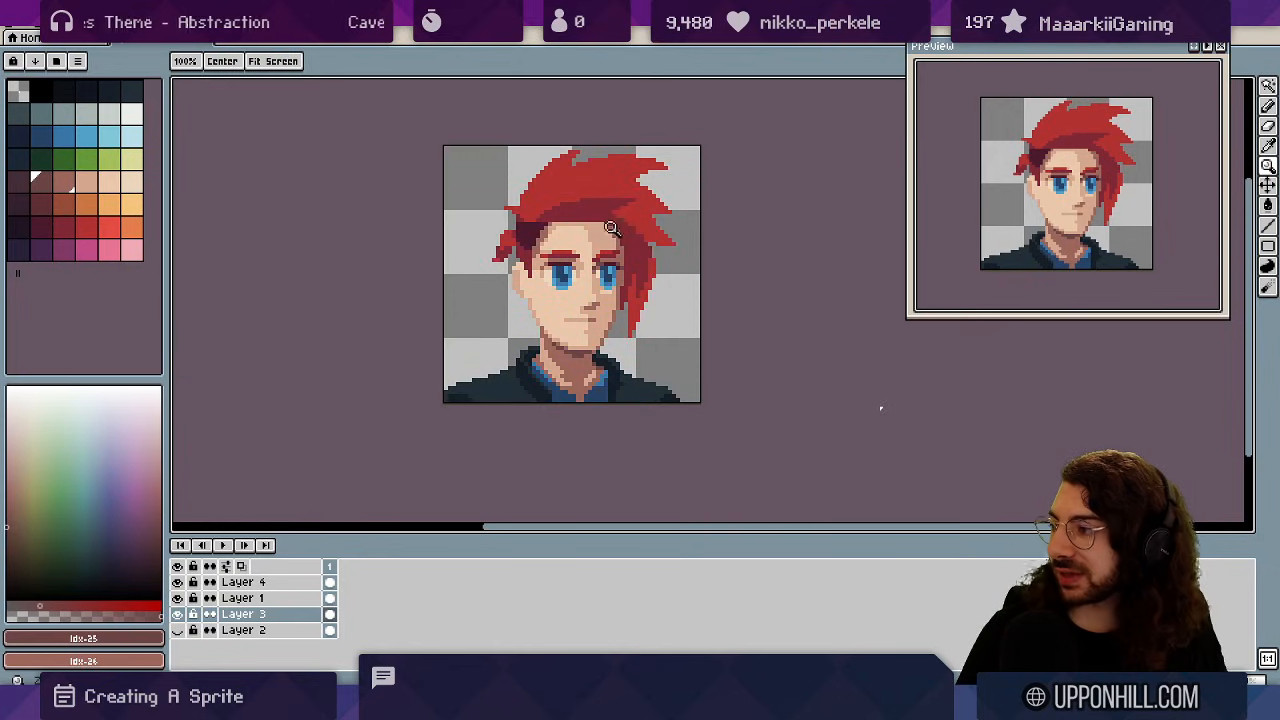
left_click(610, 227)
left_click(631, 242, "ctrl")
left_click(626, 240, "alt")
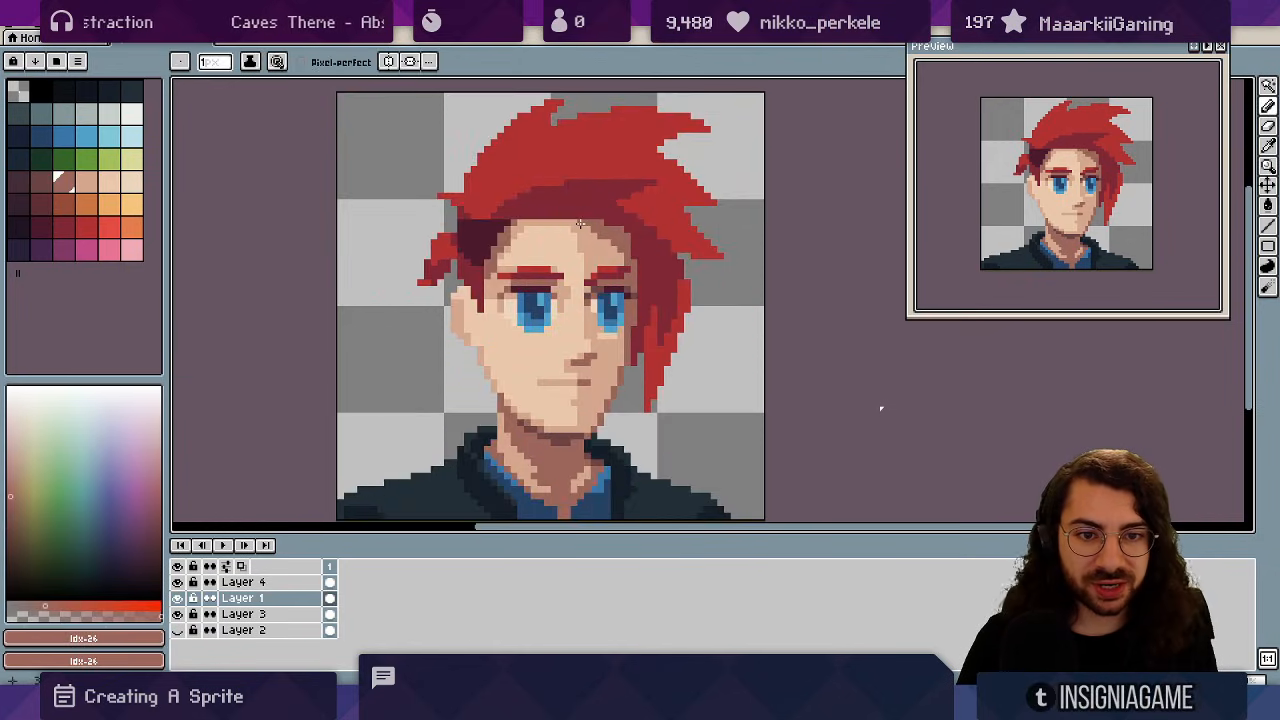
key("z")
left_click_drag(650, 213, 554, 237)
left_click(673, 199)
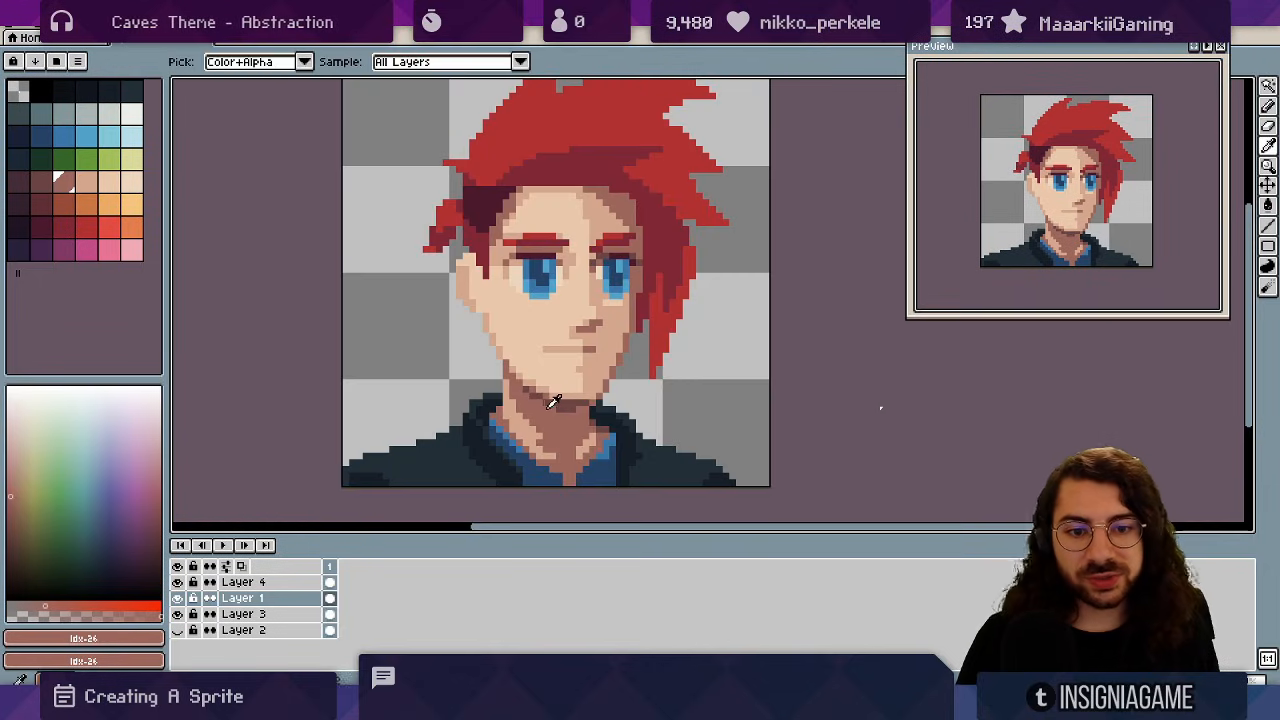
- Touch up the forehead shading beneath the hairline on Layer 1 with skin tone Idx-27
left_click(564, 403, "alt")
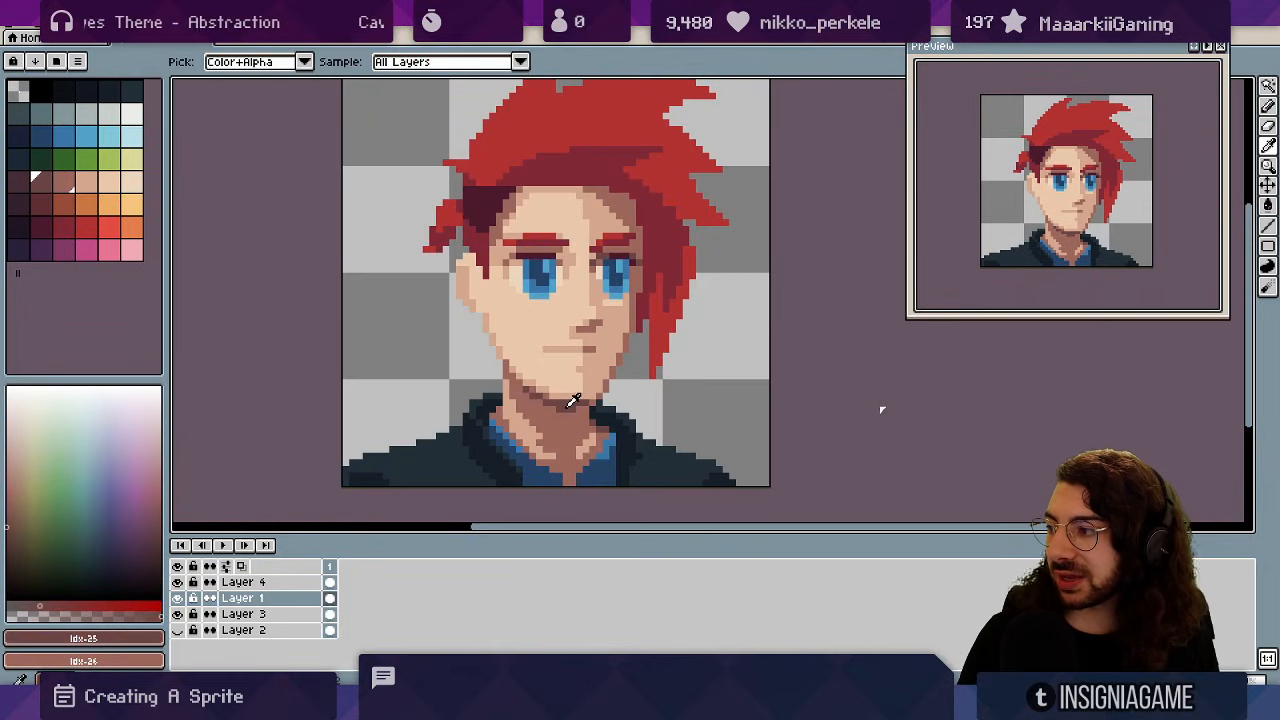
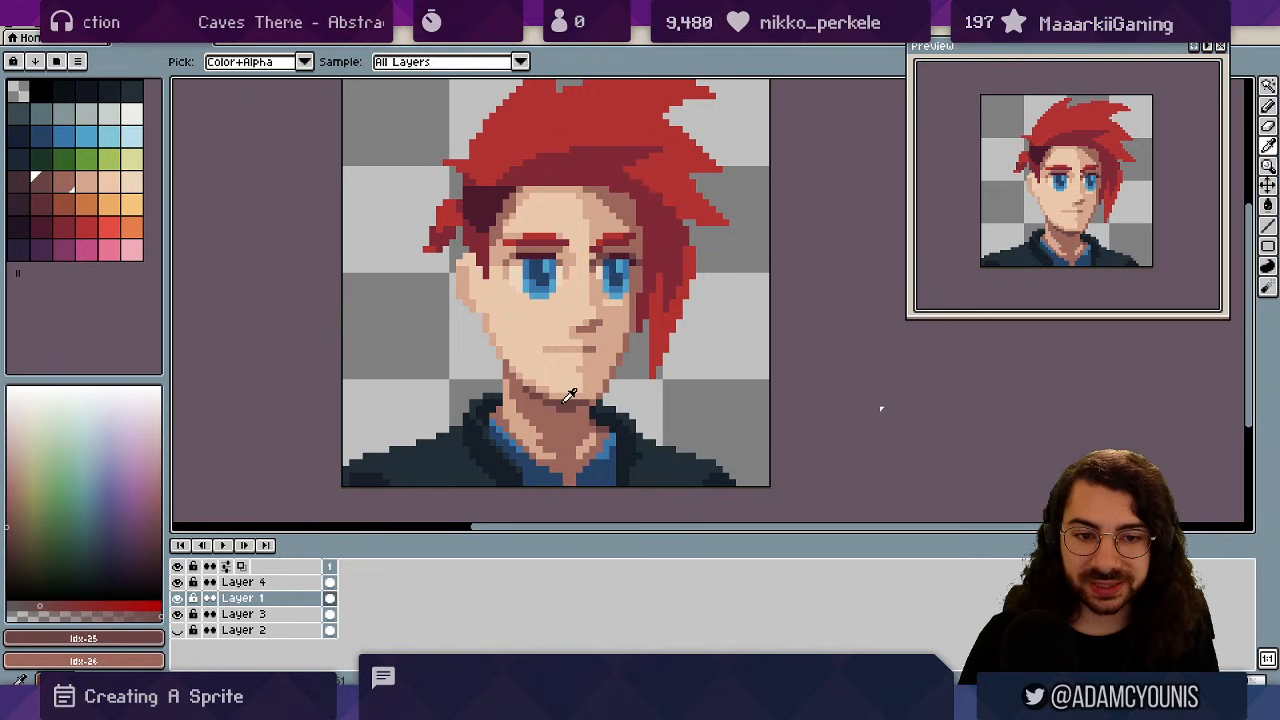
left_click(602, 199, "alt")
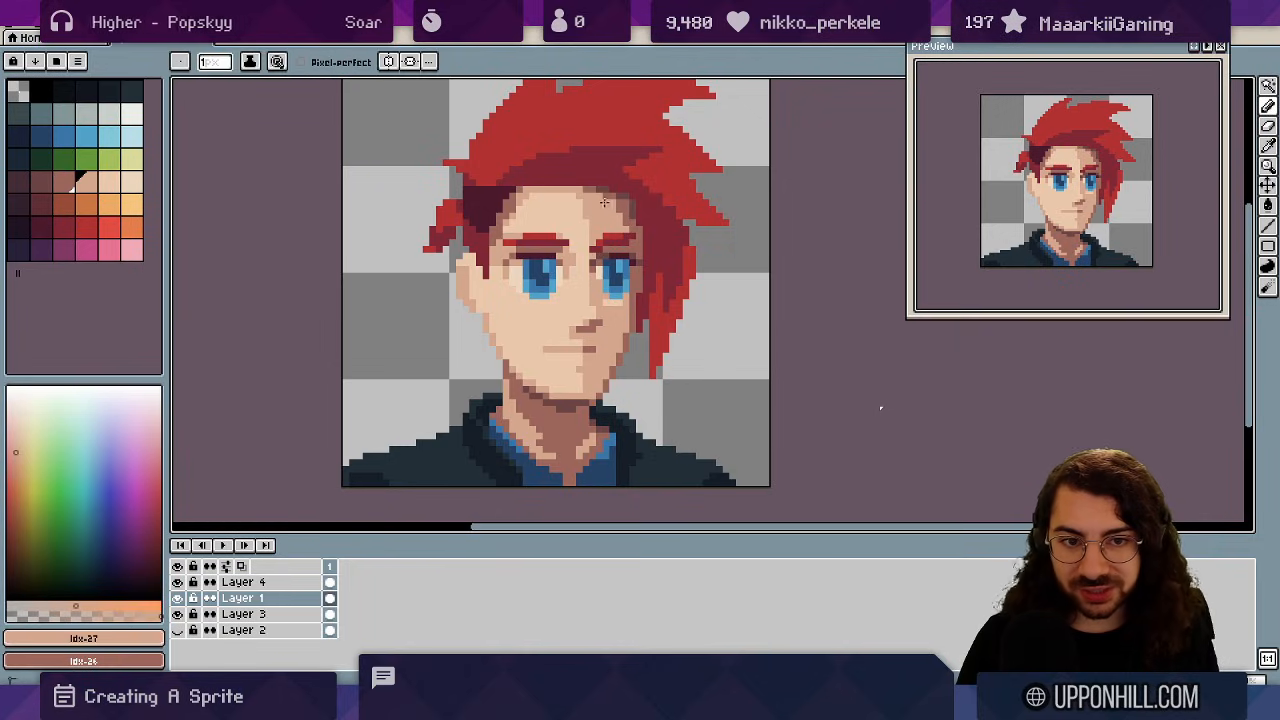
key("z")
scroll(650, 200, "down", 3)
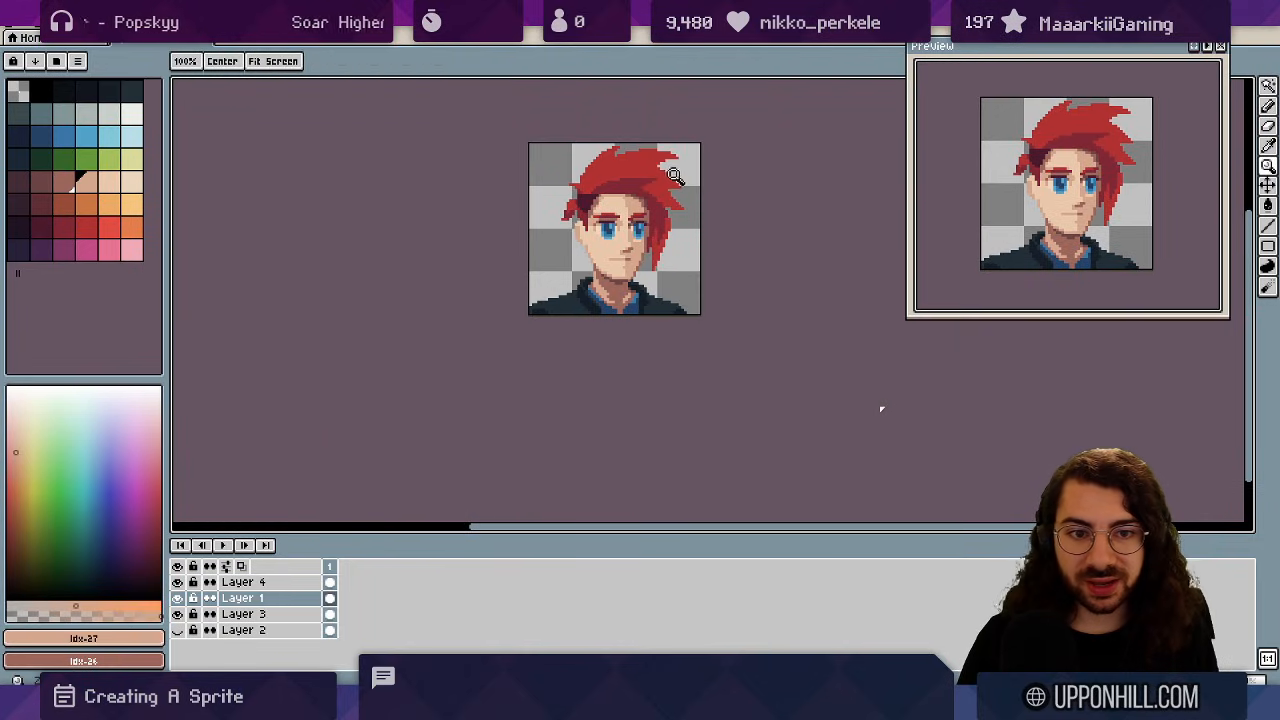
scroll(657, 189, "up", 1)
scroll(662, 186, "down", 2)
scroll(657, 184, "up", 4)
key("b")
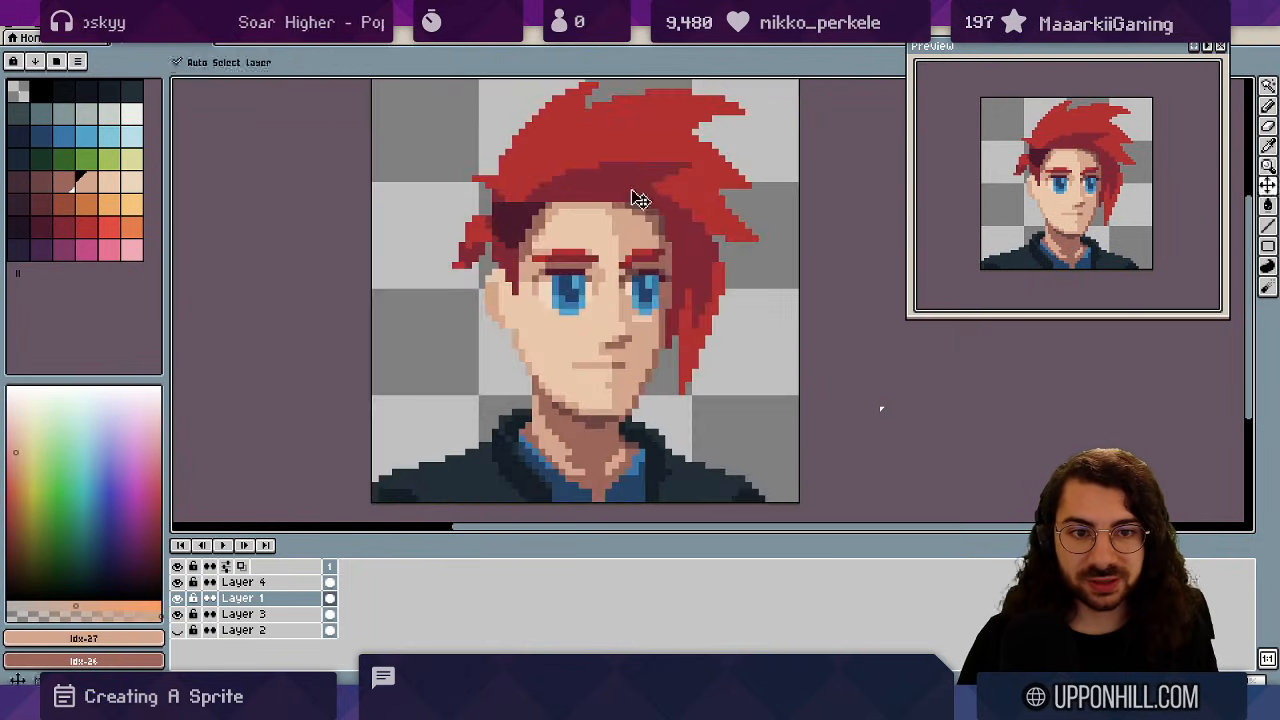
- Darken the underside of the hair around the forehead on Layer 4 with deep maroon Idx-37
left_click(636, 198, "ctrl")
left_click(623, 195, "alt")
left_click(608, 197, "alt")
mouse_move(571, 203)
left_mouse_down()
mouse_move(624, 197)
mouse_move(668, 228)
left_mouse_up()
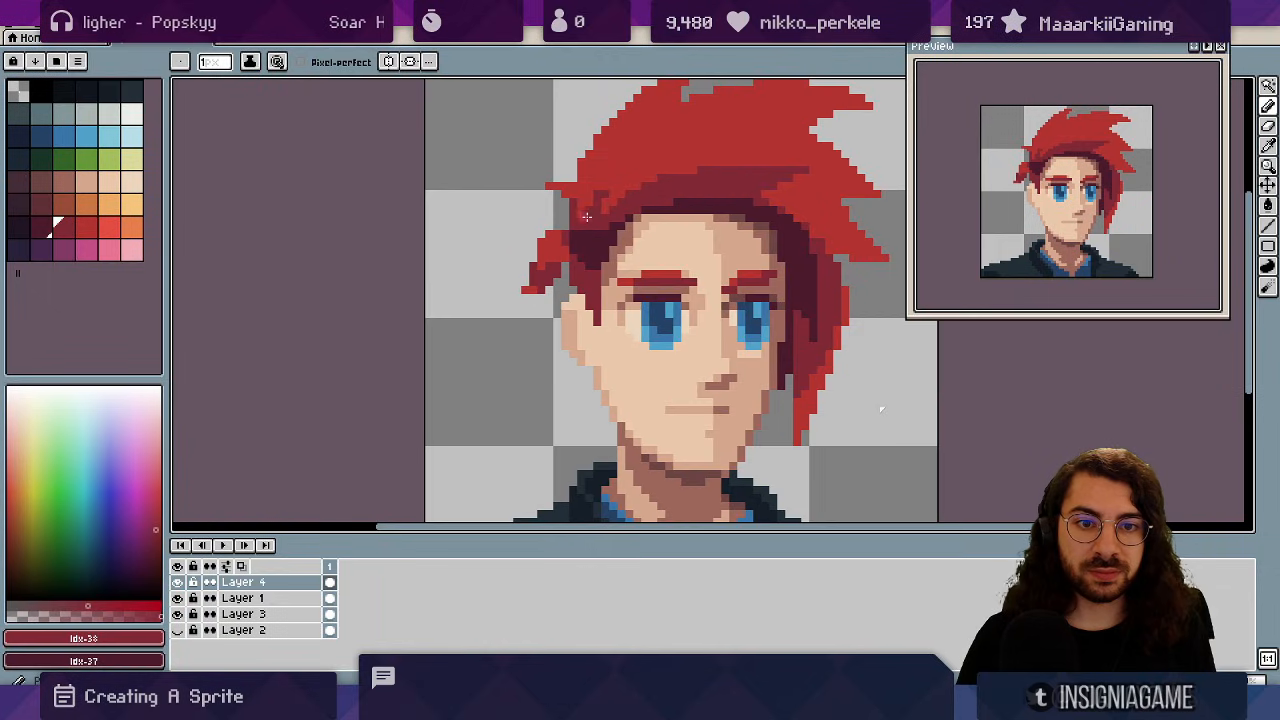
- Break up the hair shadow above the near temple into strands on Layer 4 with reds Idx-38 and Idx-39
left_click(618, 197, "alt")
left_click(622, 208, "alt")
left_click_drag(600, 206, 621, 176)
left_click(614, 181, "alt")
left_click(610, 191, "alt")
left_click(617, 172, "alt")
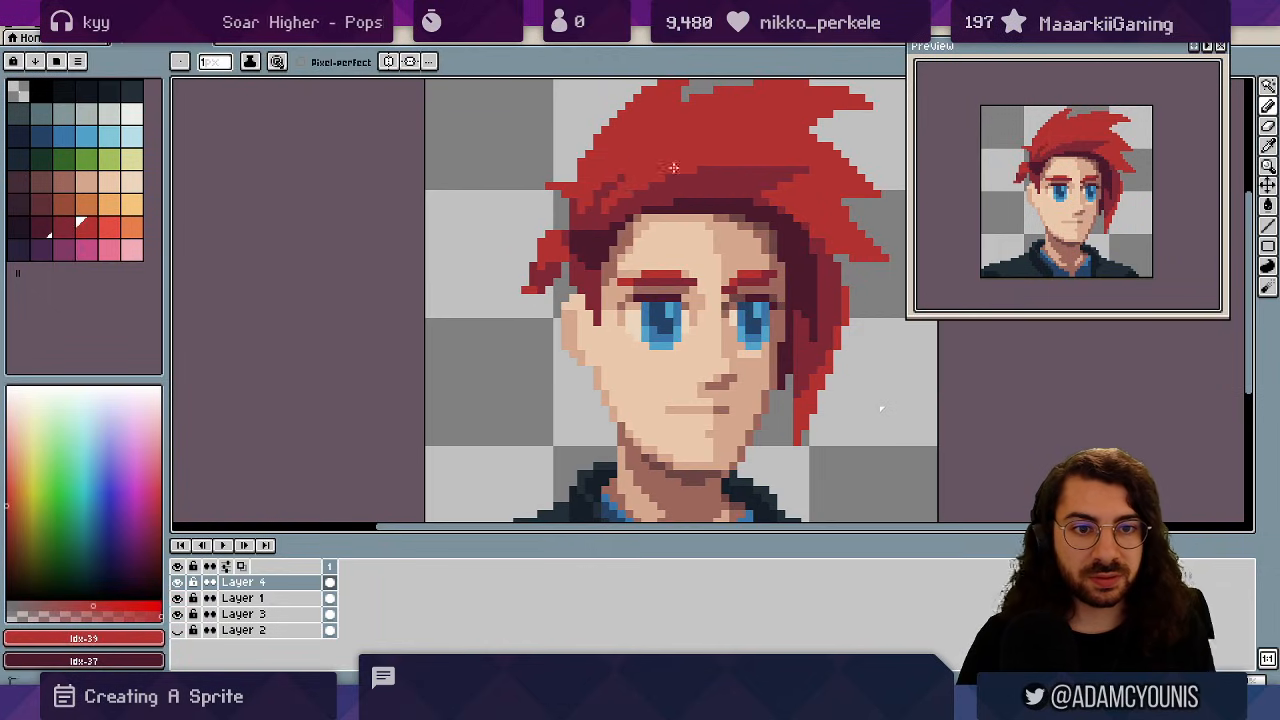
scroll(710, 157, "up", 1)
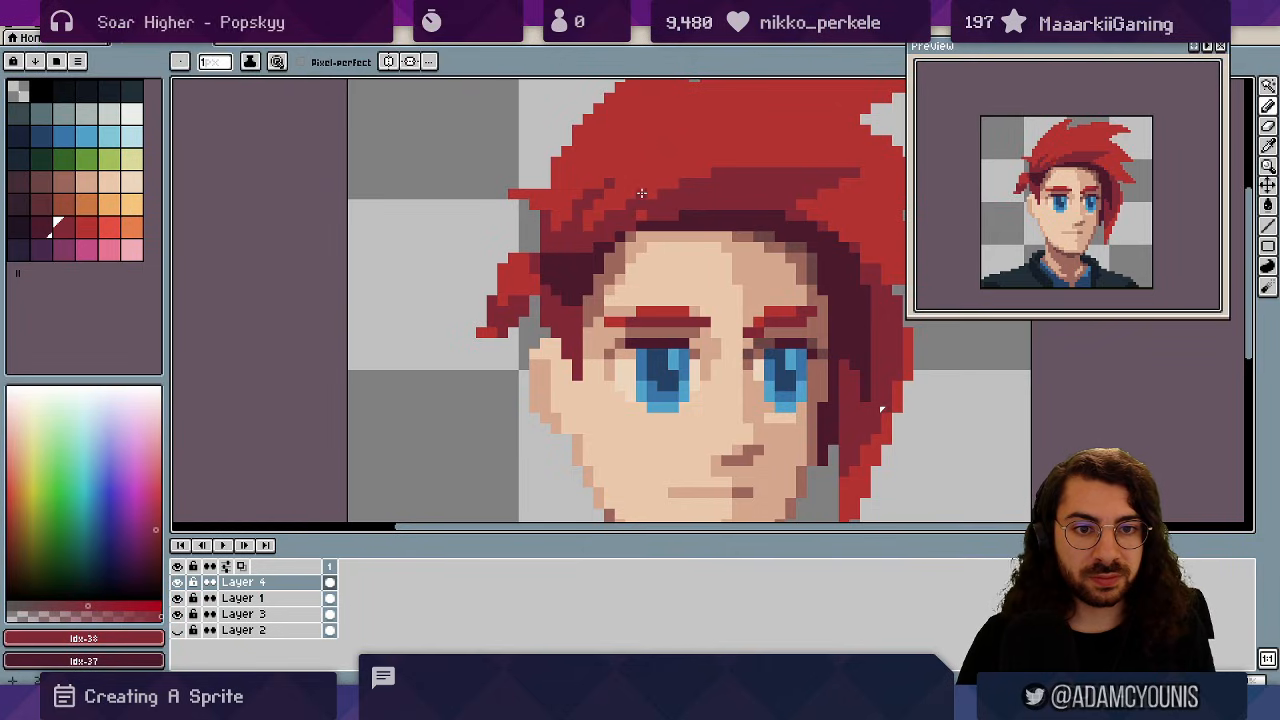
left_click(648, 202)
left_click(655, 205, "alt")
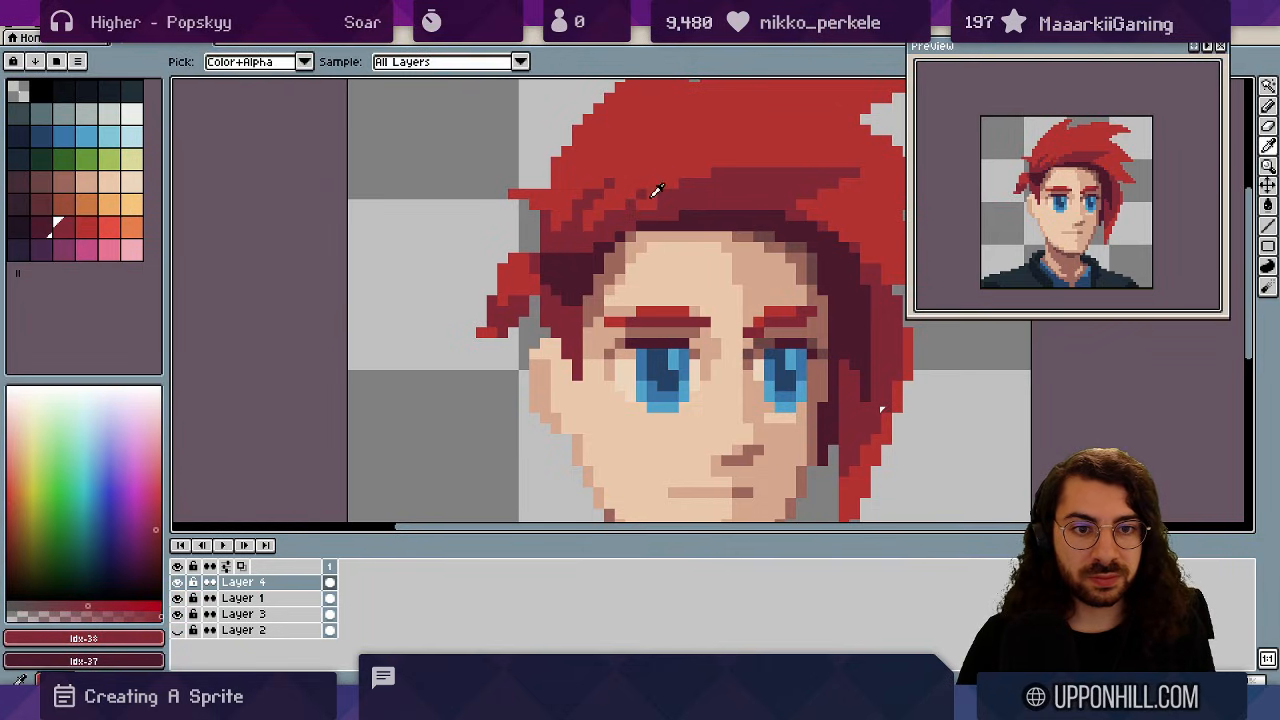
left_click(650, 198, "alt")
left_click(648, 204, "alt")
- Add lighter red highlights across the crown and the fringe tips on Layer 4 with a 4 px shading brush
key("x")
scroll(648, 205, "down", 3)
mouse_move(688, 202)
left_mouse_down()
mouse_move(619, 222)
mouse_move(570, 223)
mouse_move(572, 207)
mouse_move(556, 234)
mouse_move(691, 211)
mouse_move(726, 310)
left_mouse_up()
key("x")
mouse_move(540, 216)
left_mouse_down()
mouse_move(640, 206)
mouse_move(688, 212)
mouse_move(712, 232)
left_mouse_up()
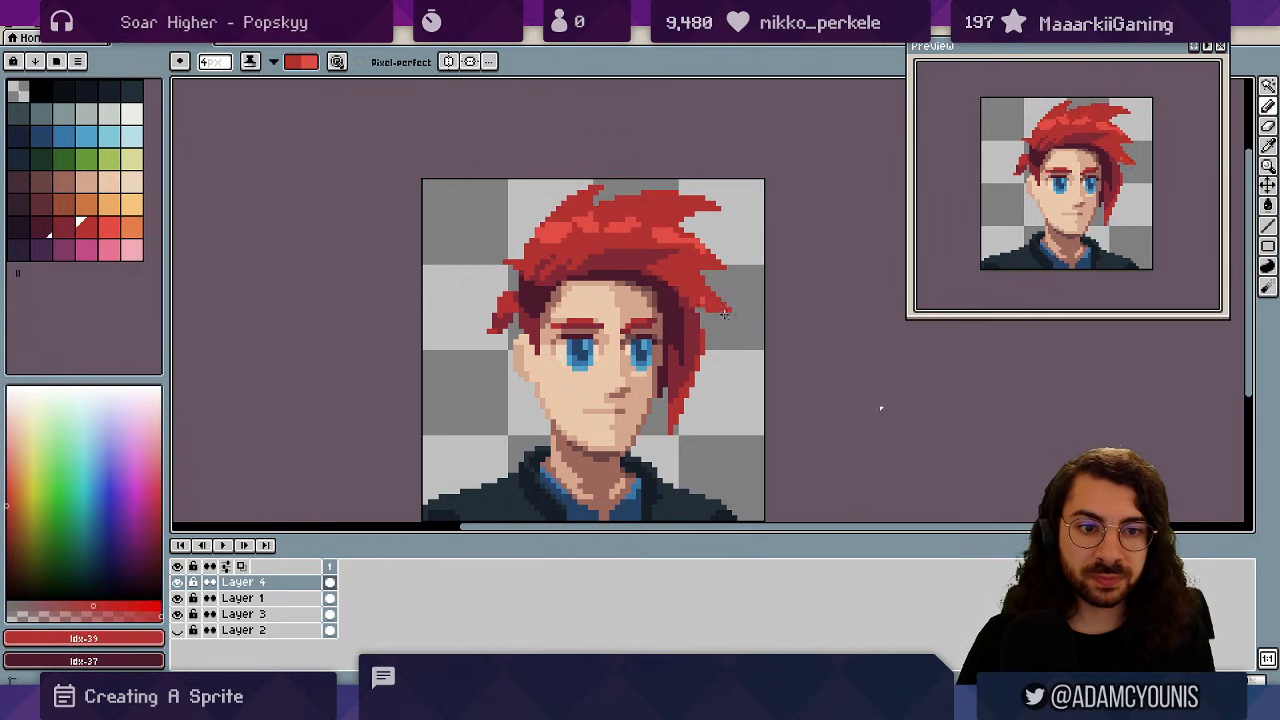
- Refine the hair highlights and back tufts into strands with a 1 px pencil in reds Idx-40, Idx-39 and Idx-38
scroll(530, 160, "up", 1)
left_click(571, 243, "alt")
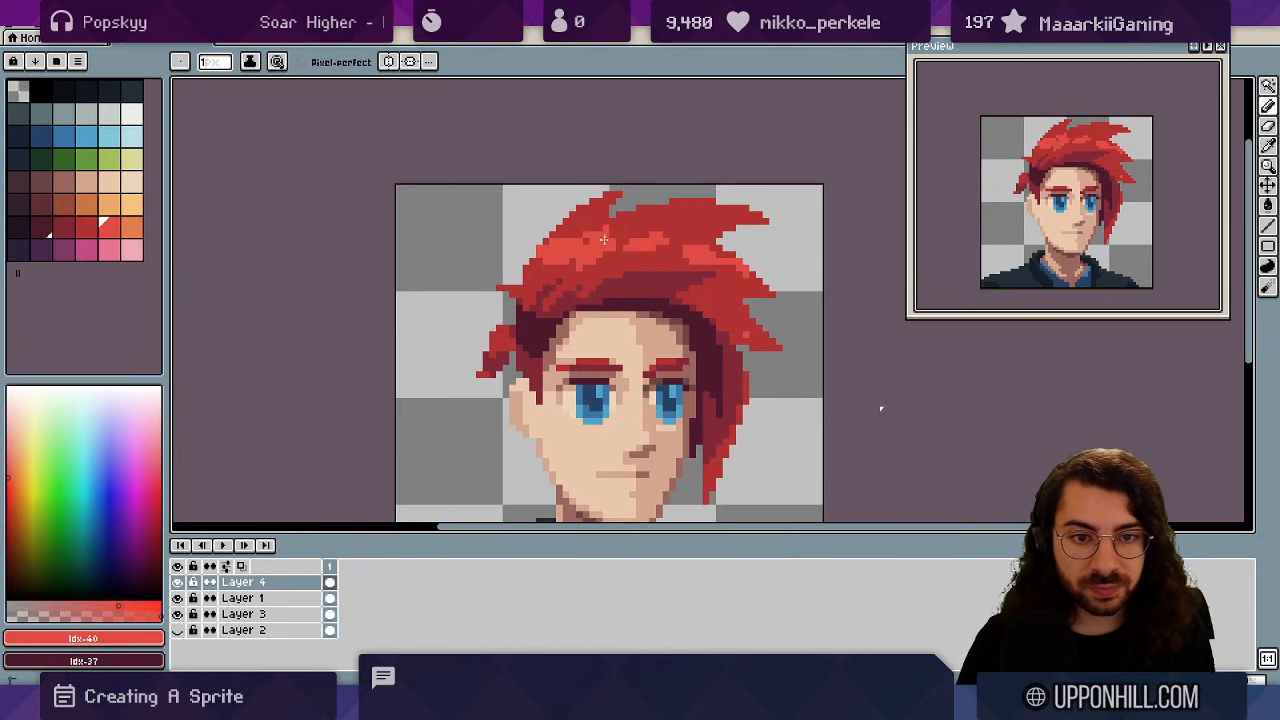
left_click(666, 224, "alt")
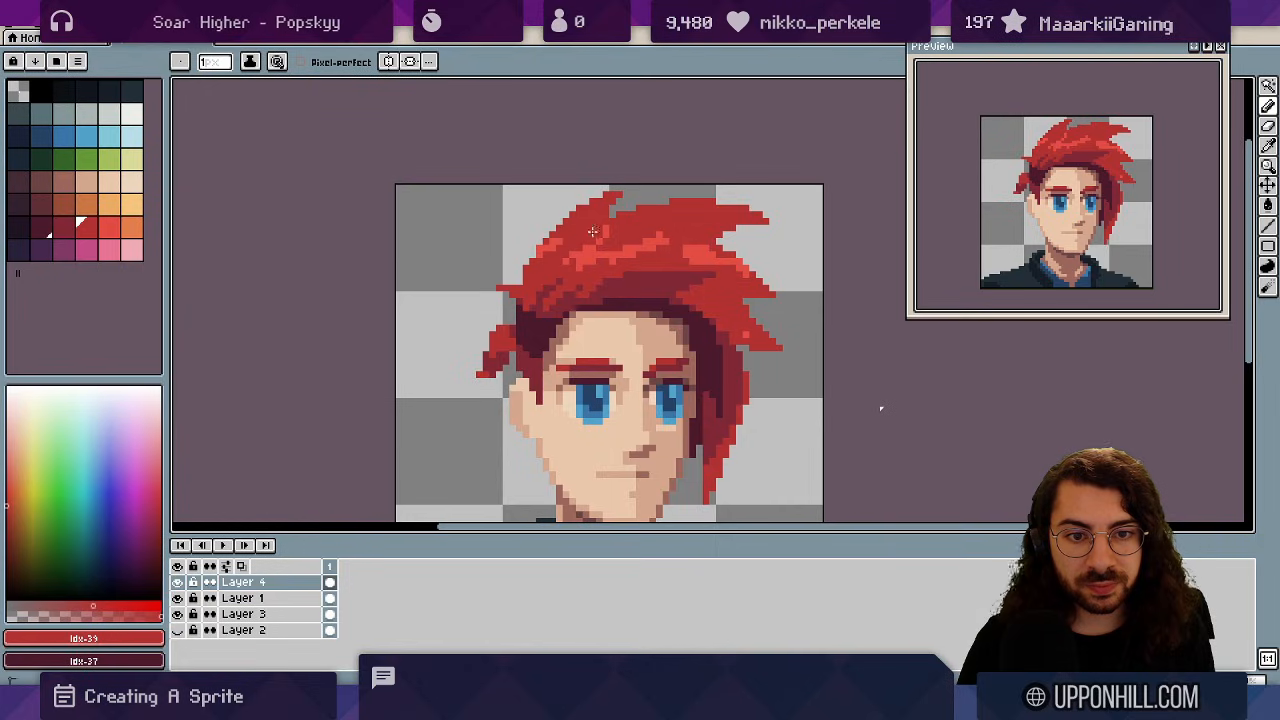
left_click(691, 252, "alt")
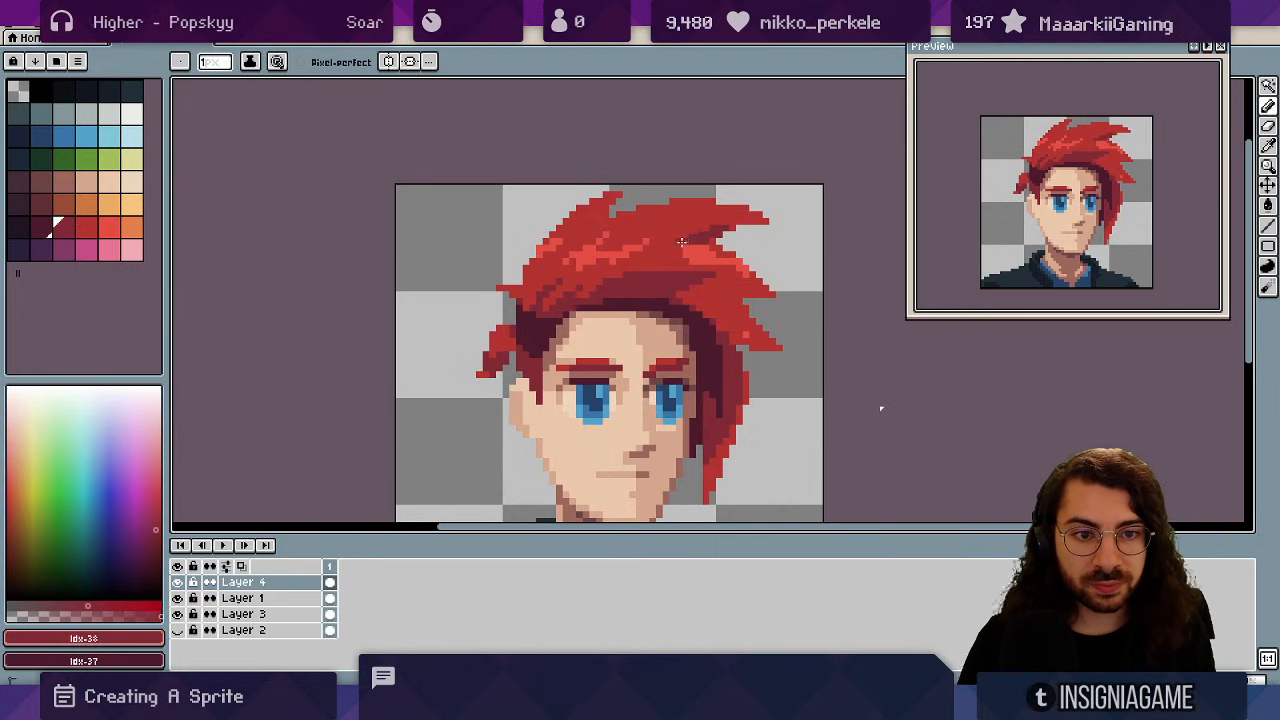
left_click(683, 244, "alt")
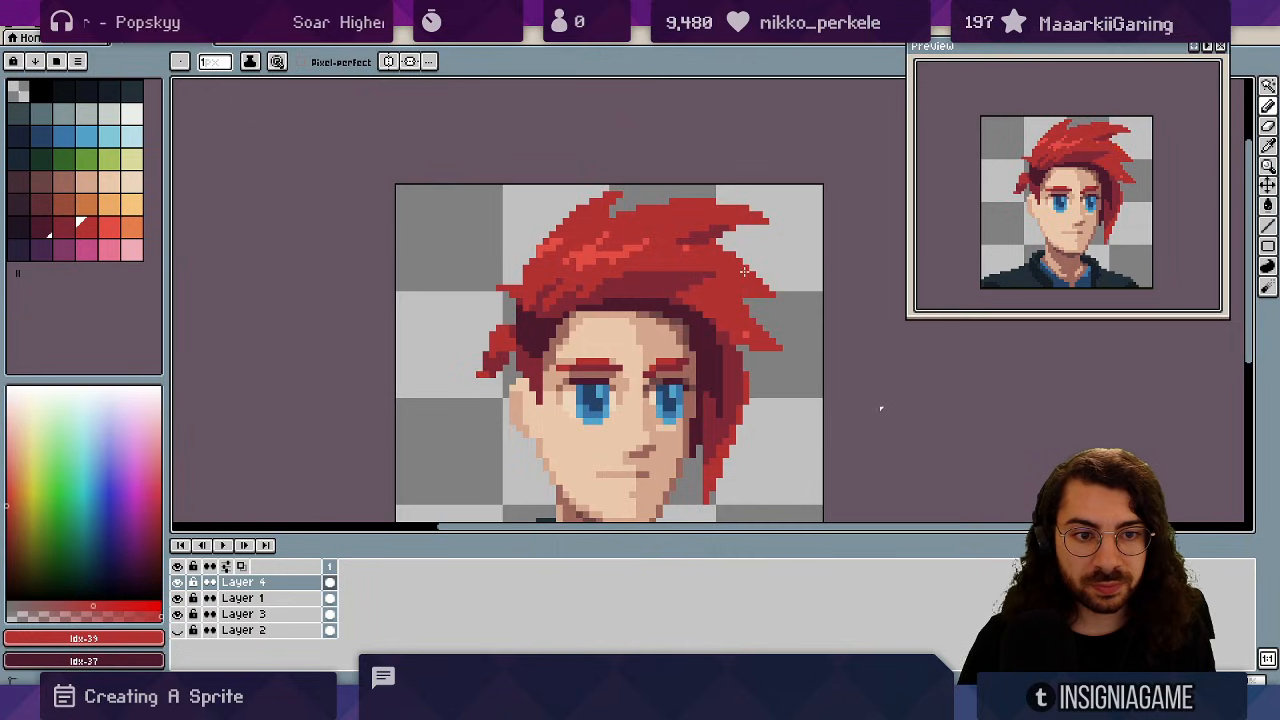
- Examine the shaded hair and the whole portrait at several sizes
scroll(684, 253, "down", 4)
scroll(697, 246, "up", 4)
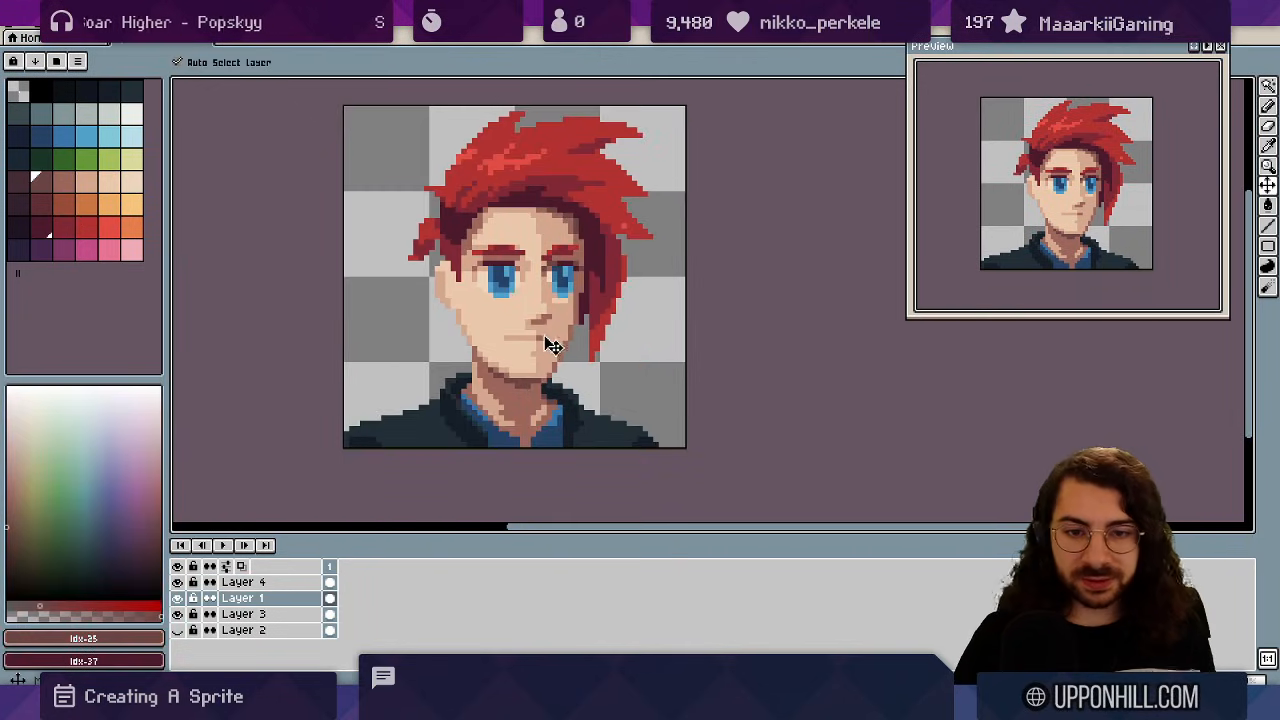
key("z")
scroll(560, 312, "down", 4)
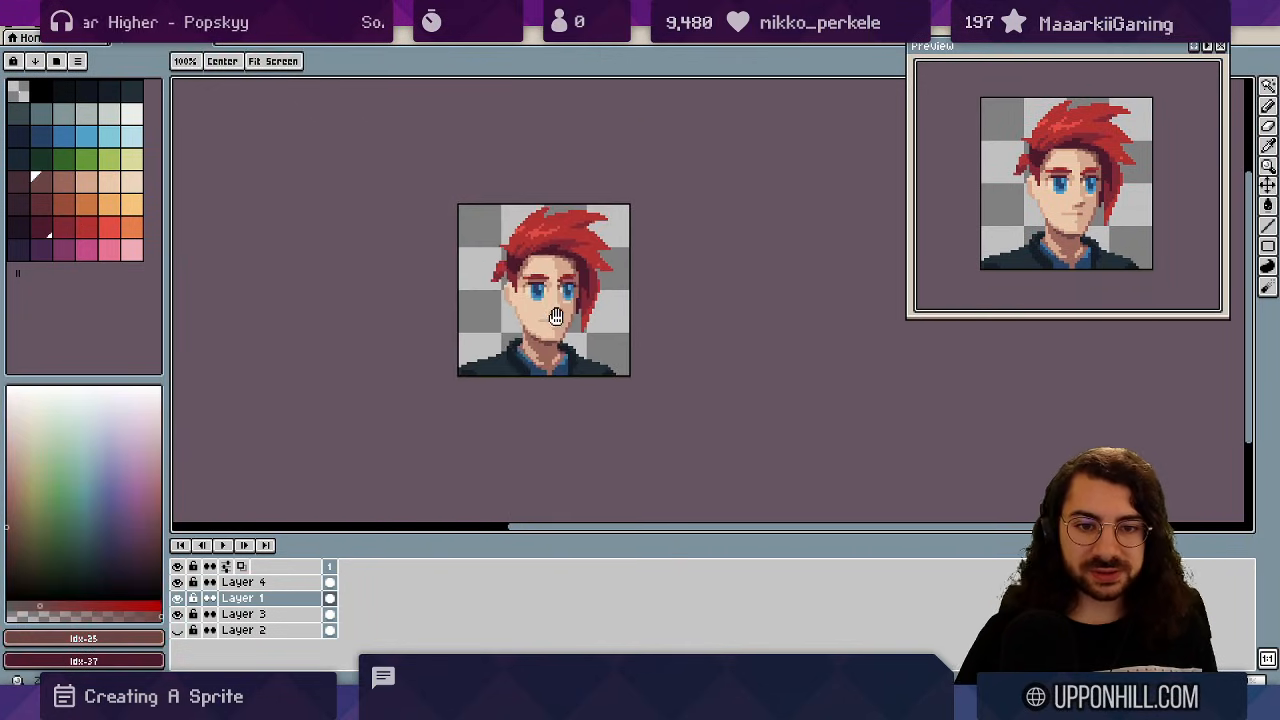
scroll(524, 353, "up", 1)
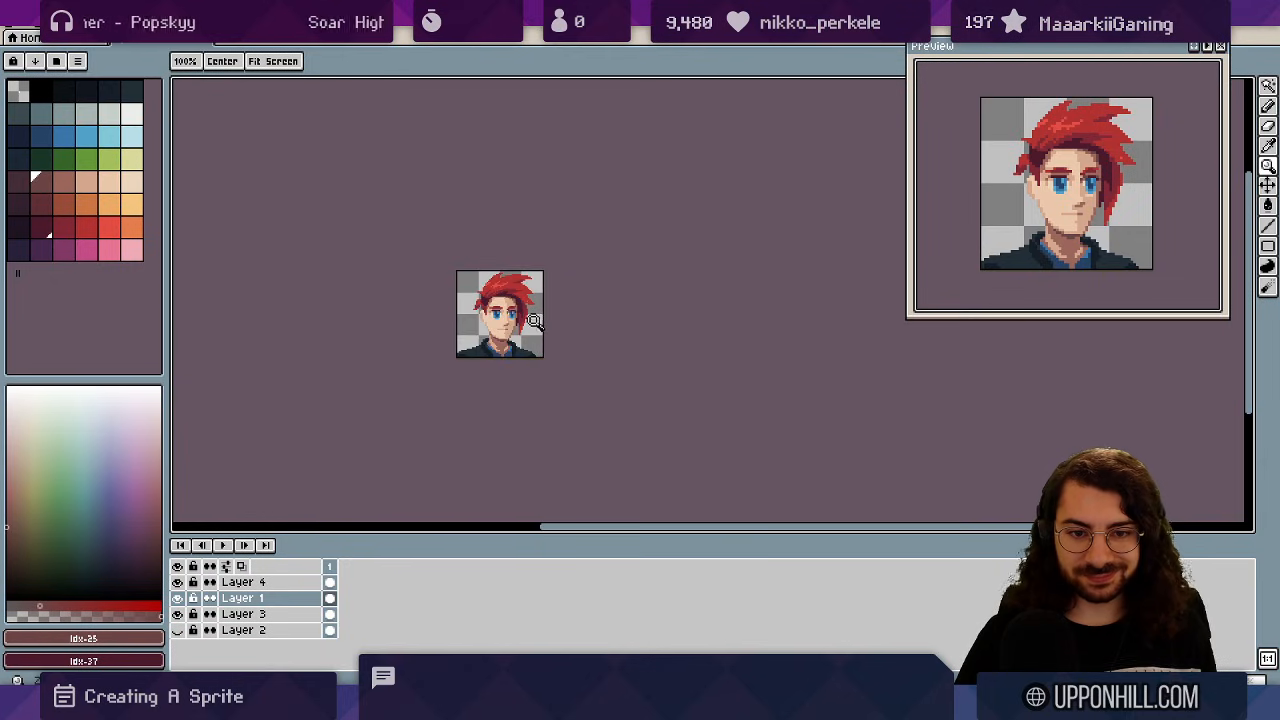
scroll(516, 323, "up", 2)
key("v")
key("z")
scroll(510, 342, "up", 1)
key("v")
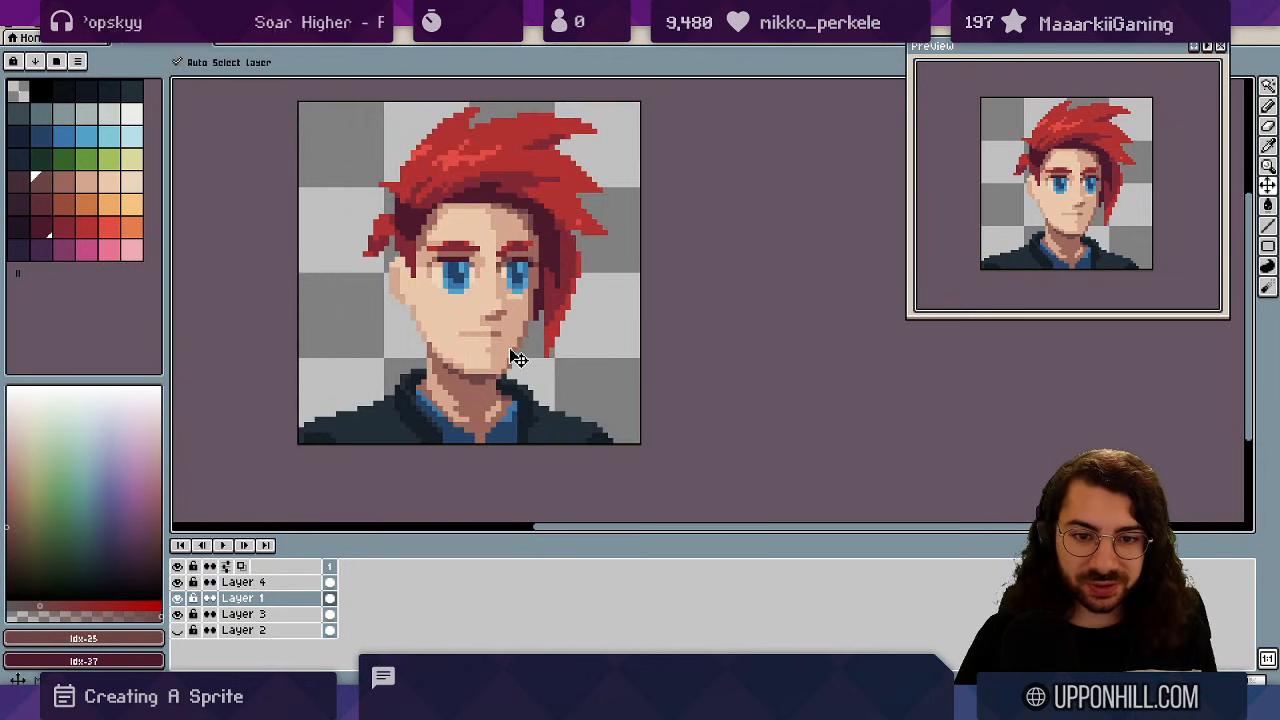
- Show a rust-brown background on Layer 2 behind the portrait
key("m")
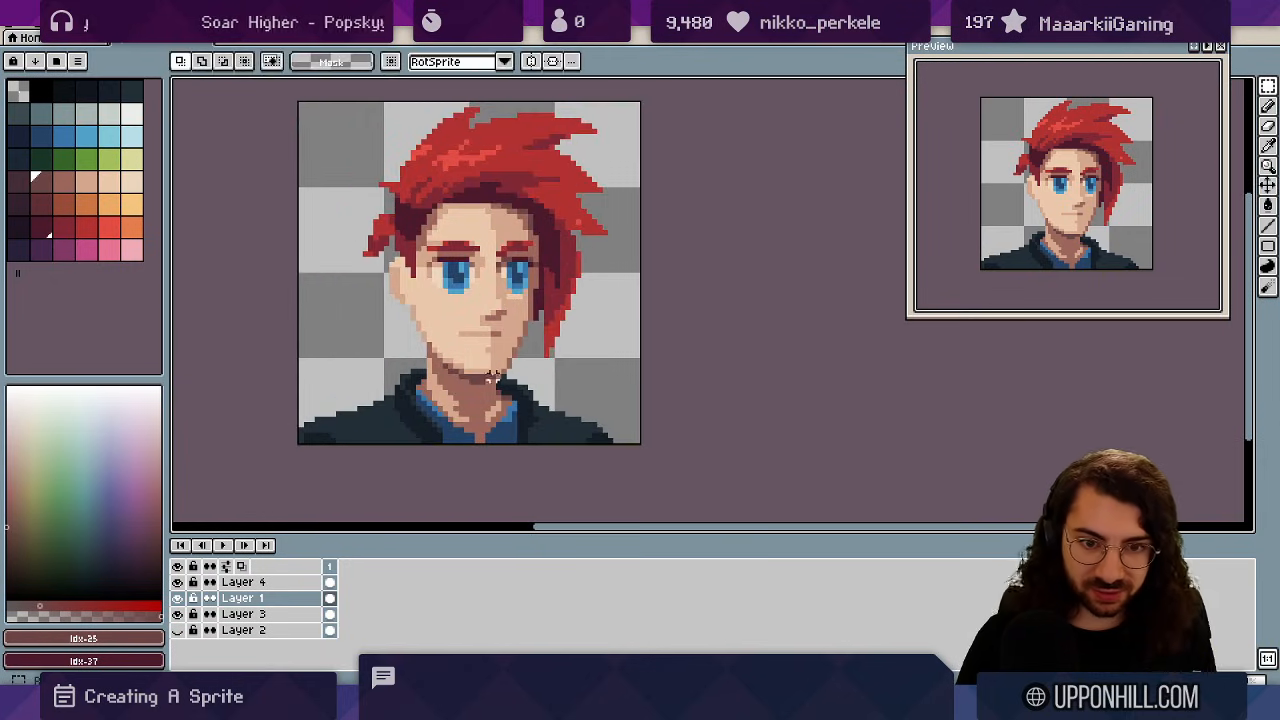
left_click_drag(482, 381, 605, 147)
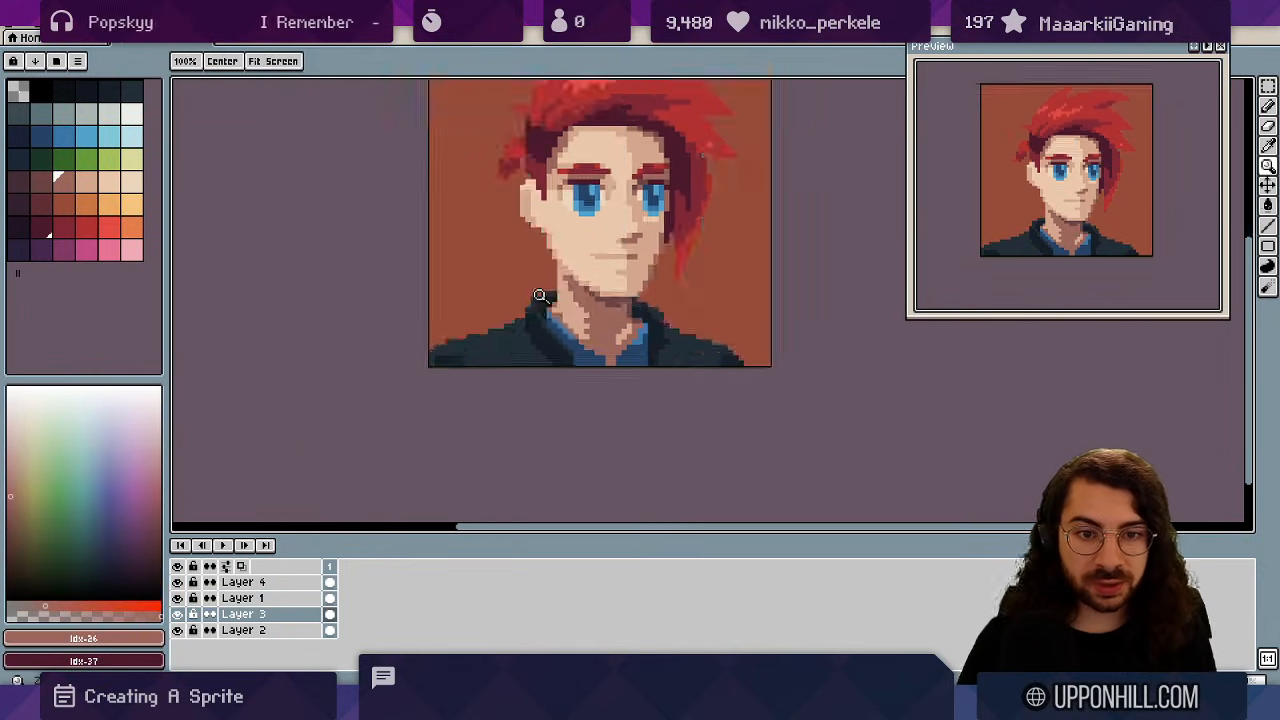
scroll(610, 273, "down", 2)
scroll(610, 273, "up", 3)
key("b")
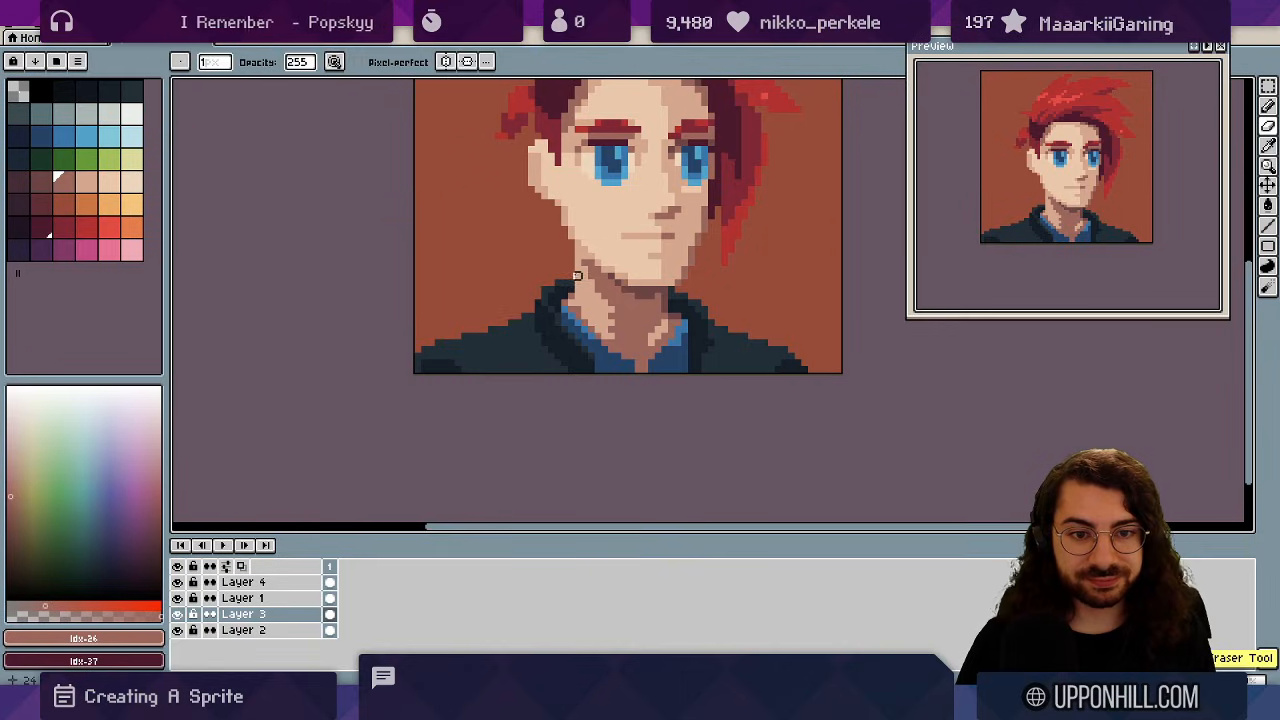
- Examine the neck and the whole portrait against the rust-brown background at several sizes
scroll(577, 256, "down", 2)
scroll(545, 312, "up", 2)
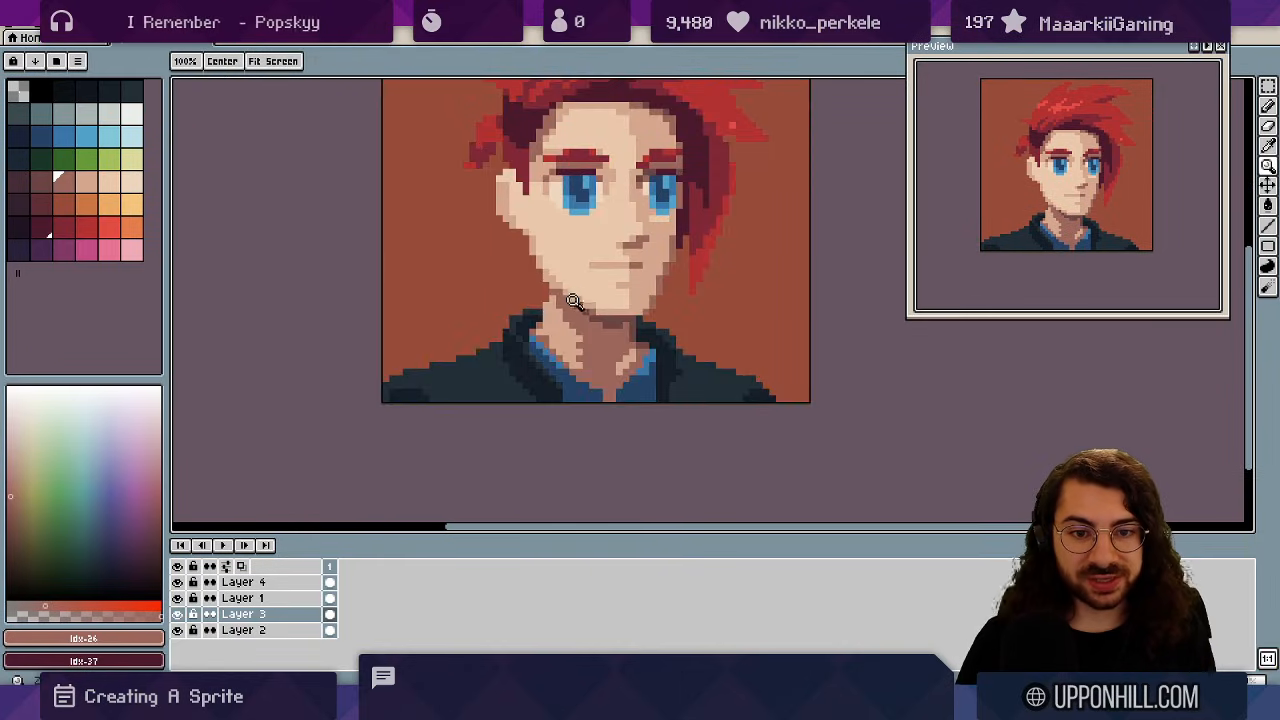
scroll(545, 312, "down", 3)
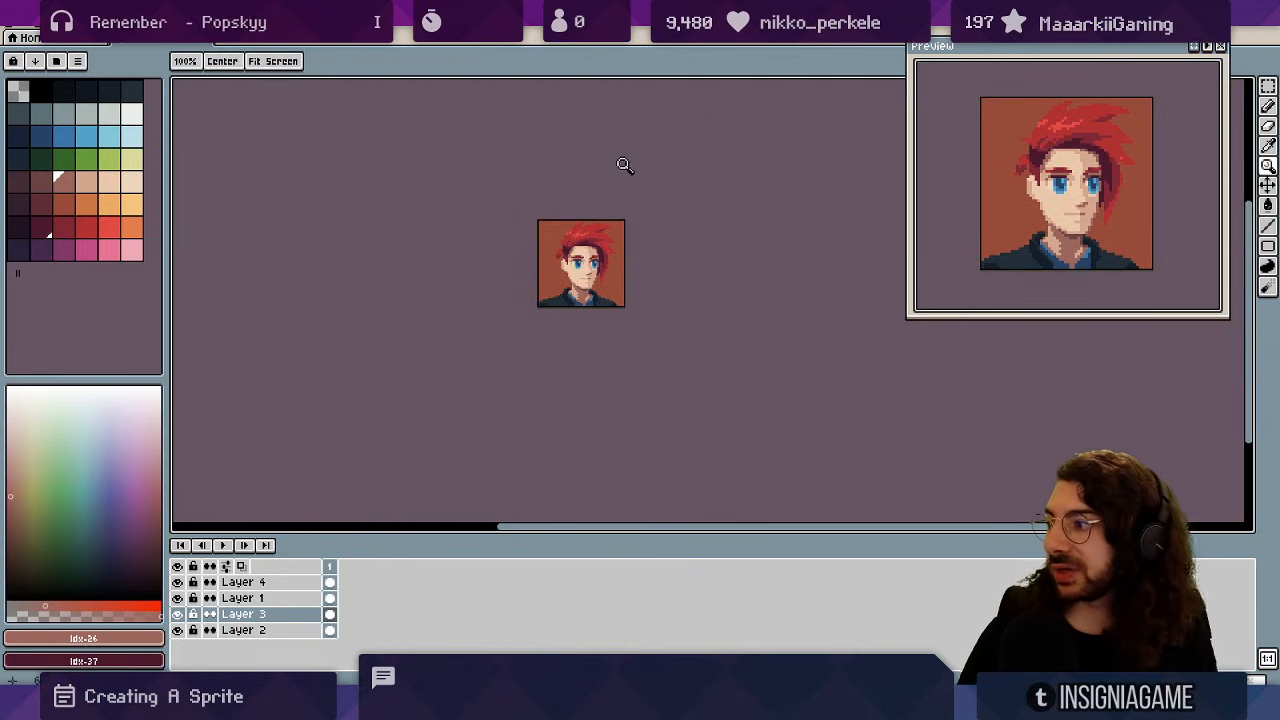
key("v")
key("z")
key("ctrl+z")
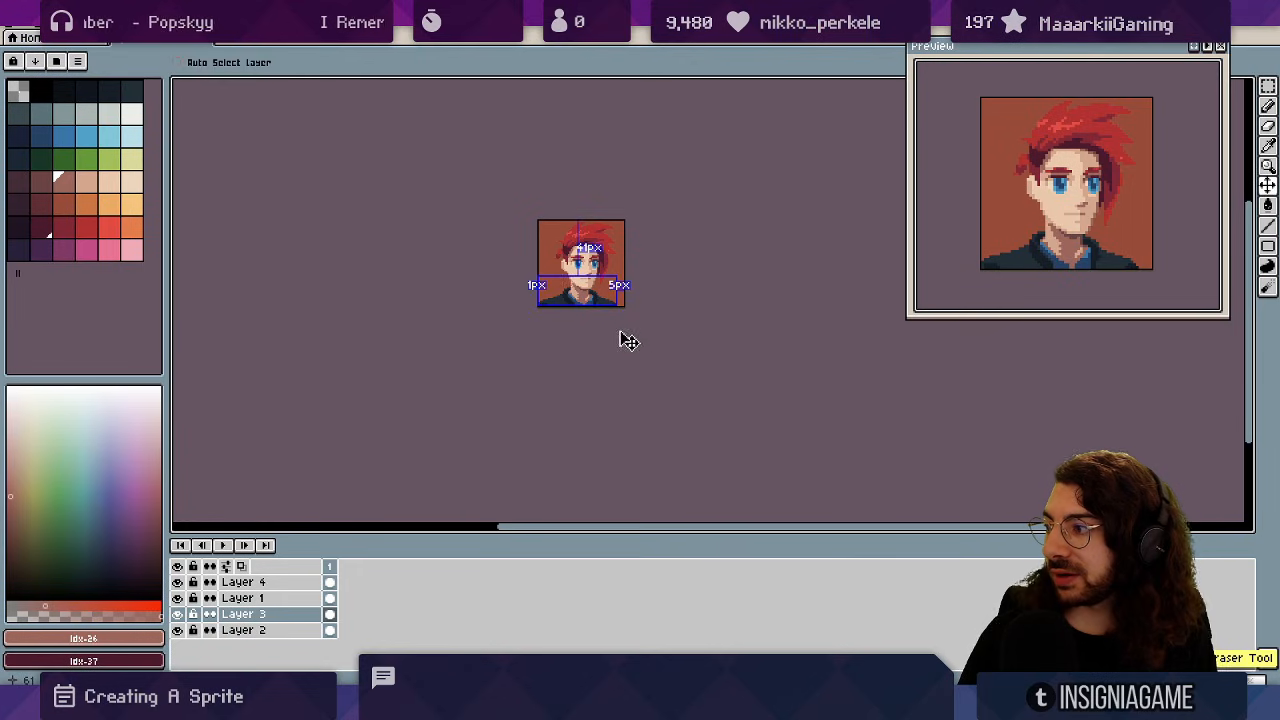
scroll(618, 333, "up", 4)
scroll(580, 346, "down", 1)
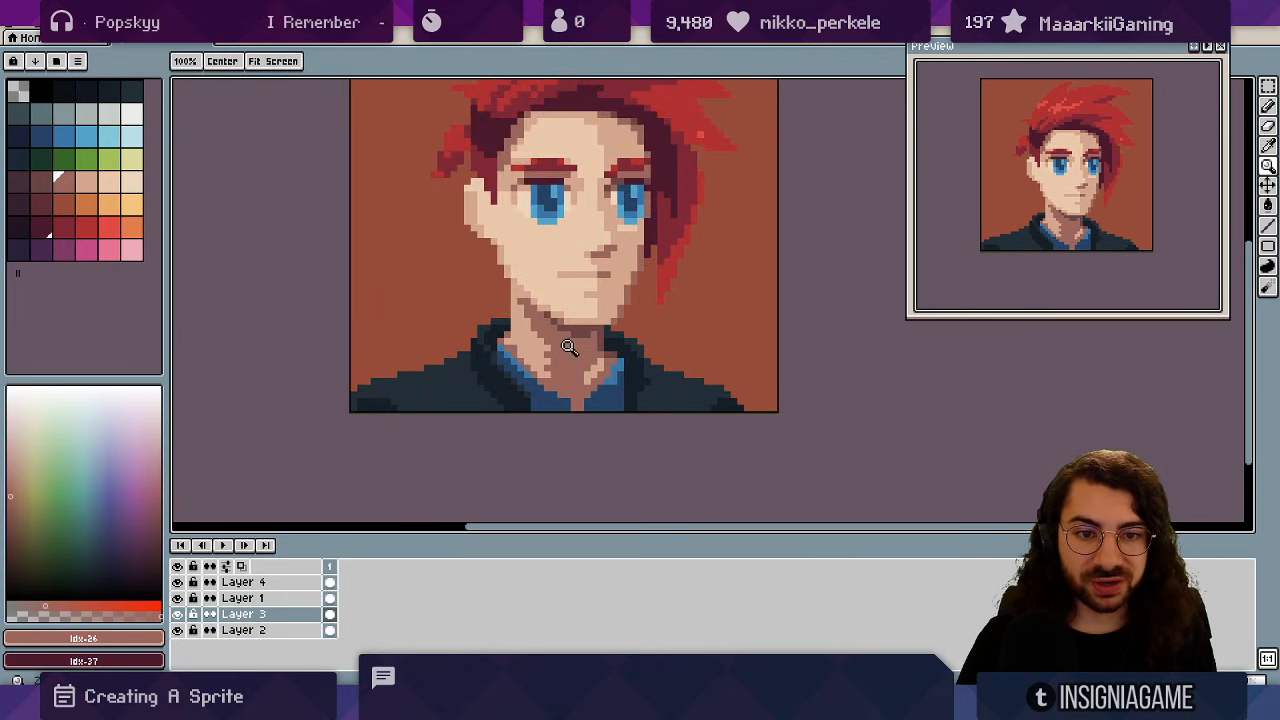
- Recolor the lit side of the neck on Layer 3, trying skin tones Idx-28 and Idx-27
scroll(580, 346, "up", 1)
left_click(571, 276, "alt")
key("g")
left_click(530, 342)
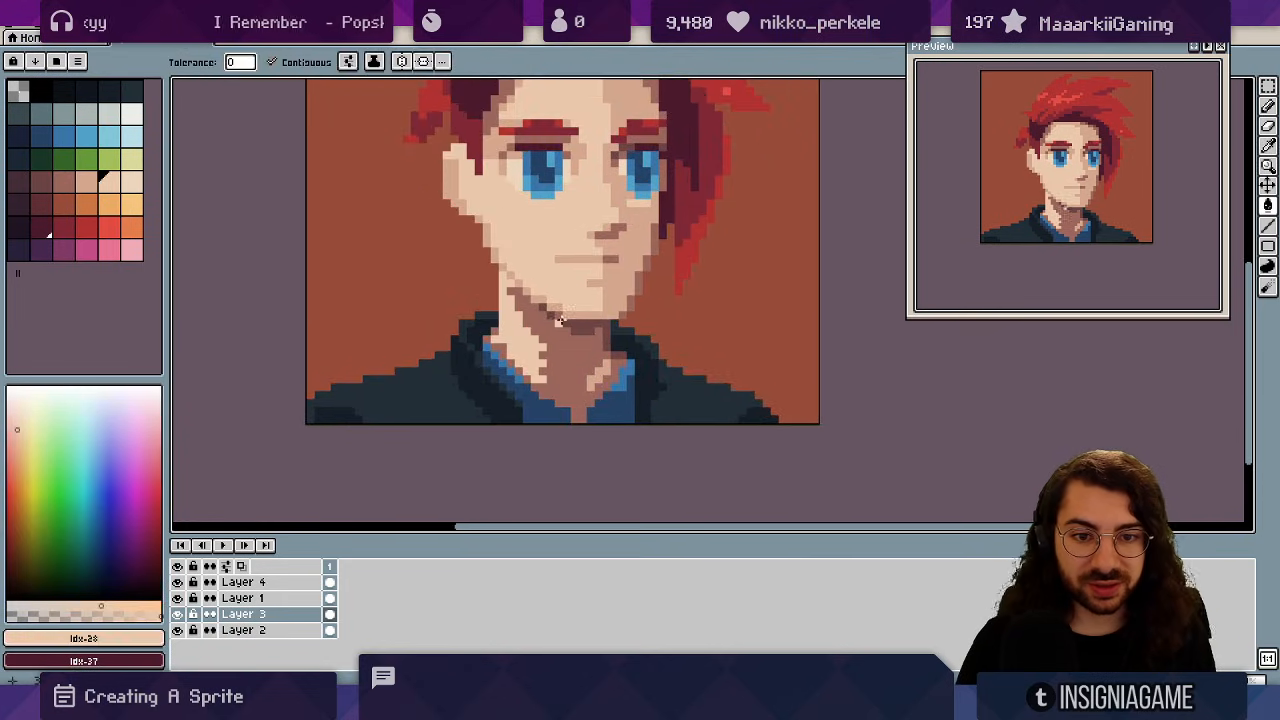
left_click(596, 293, "alt")
key("z")
scroll(594, 371, "down", 4)
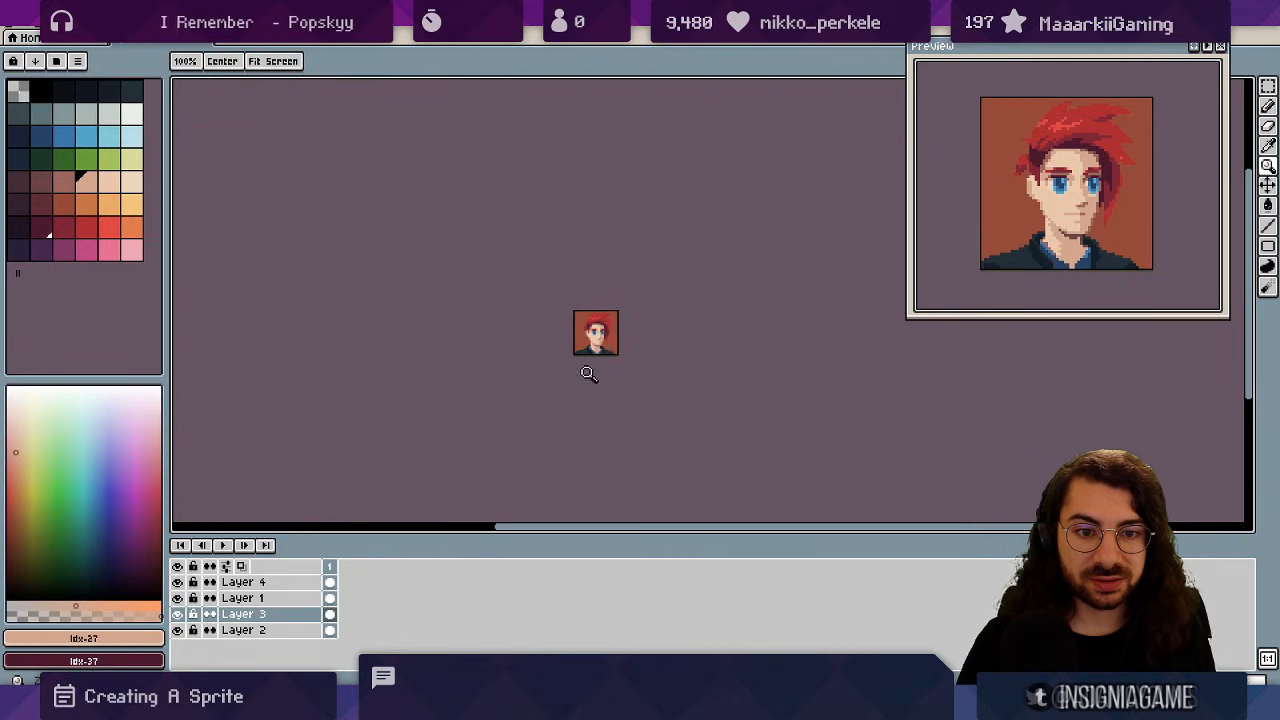
scroll(589, 371, "up", 1)
scroll(669, 291, "up", 1)
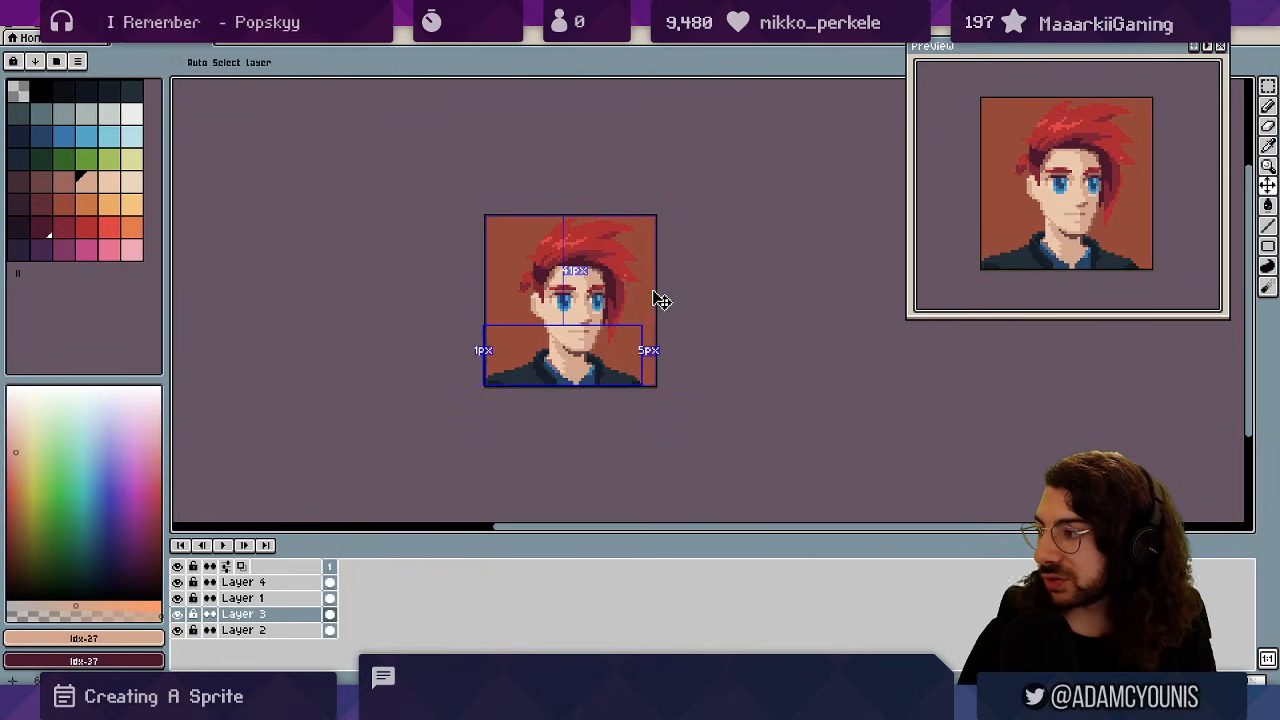
scroll(579, 353, "up", 2)
- Add palette entry Idx-48 as a copy of brown Idx-26 and lighten it for a softer neck shadow
left_click(555, 338, "alt")
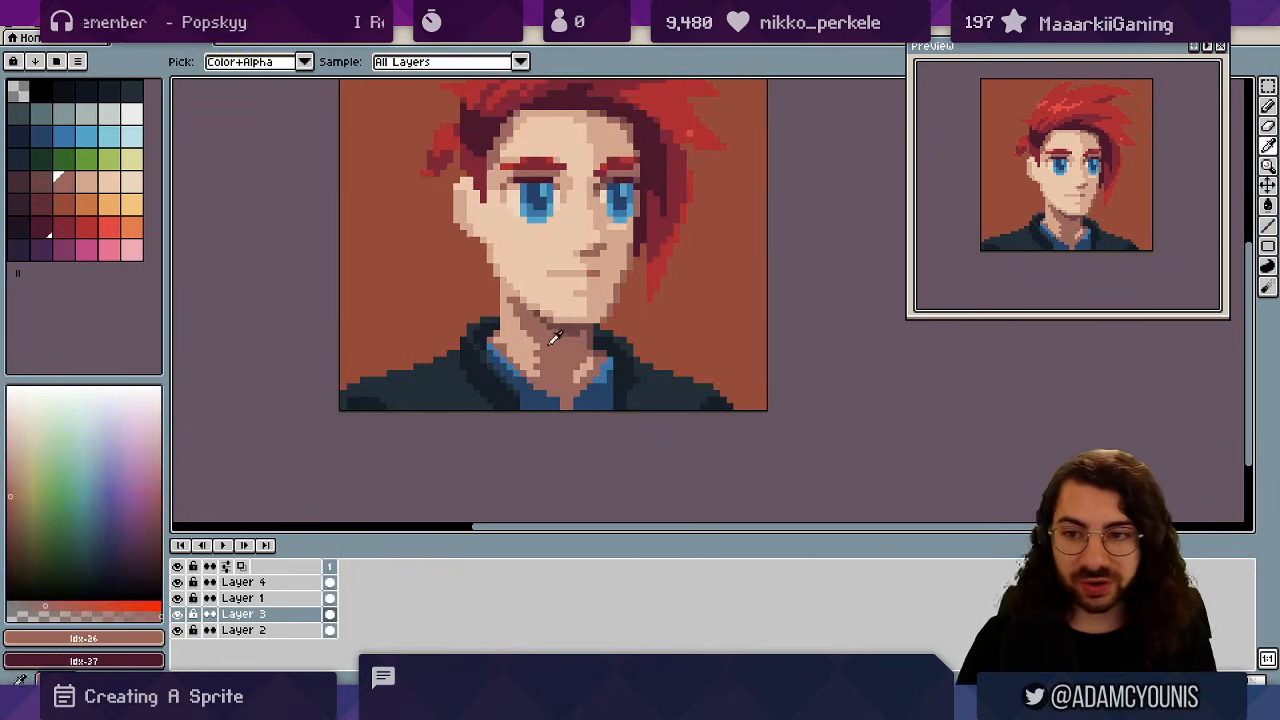
left_click_drag(18, 273, 40, 268)
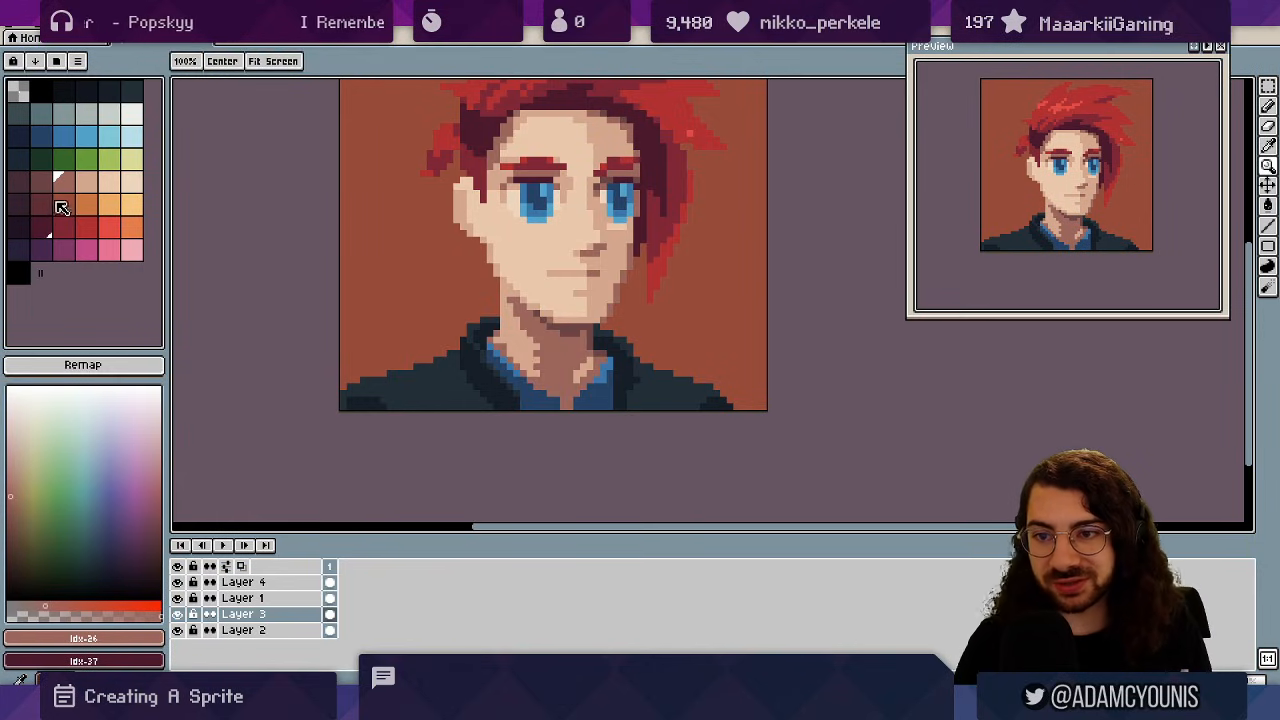
left_click(62, 187)
key("ctrl+c")
left_click(28, 270)
key("ctrl+v")
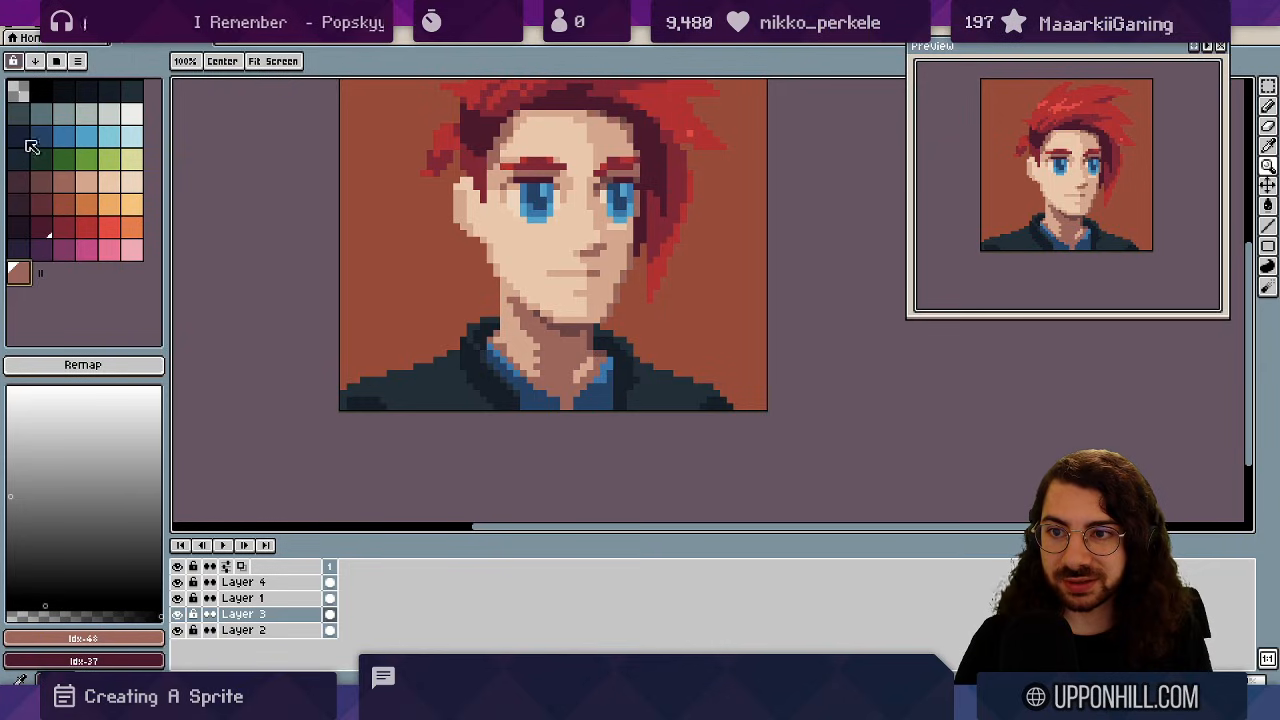
left_click_drag(14, 494, 12, 476)
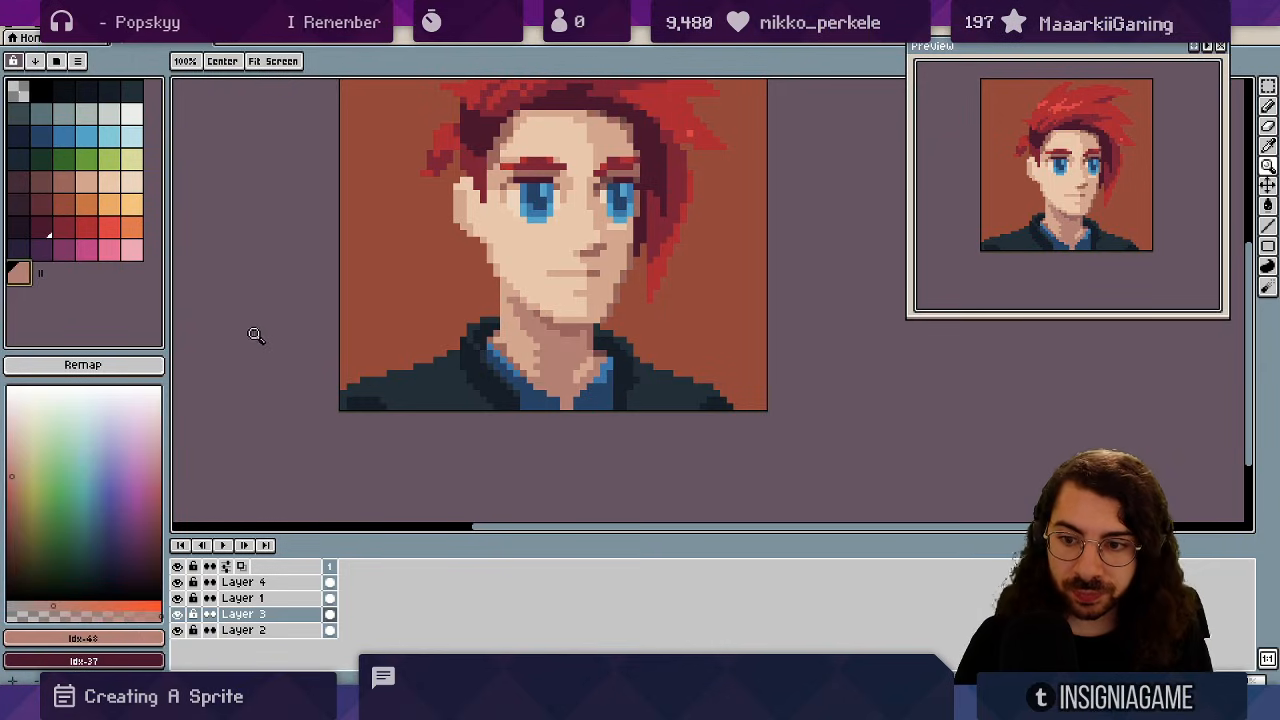
- Touch up the forehead's shading along the near hairline on Layer 1 with skin tones Idx-28 and Idx-27
scroll(510, 298, "down", 5)
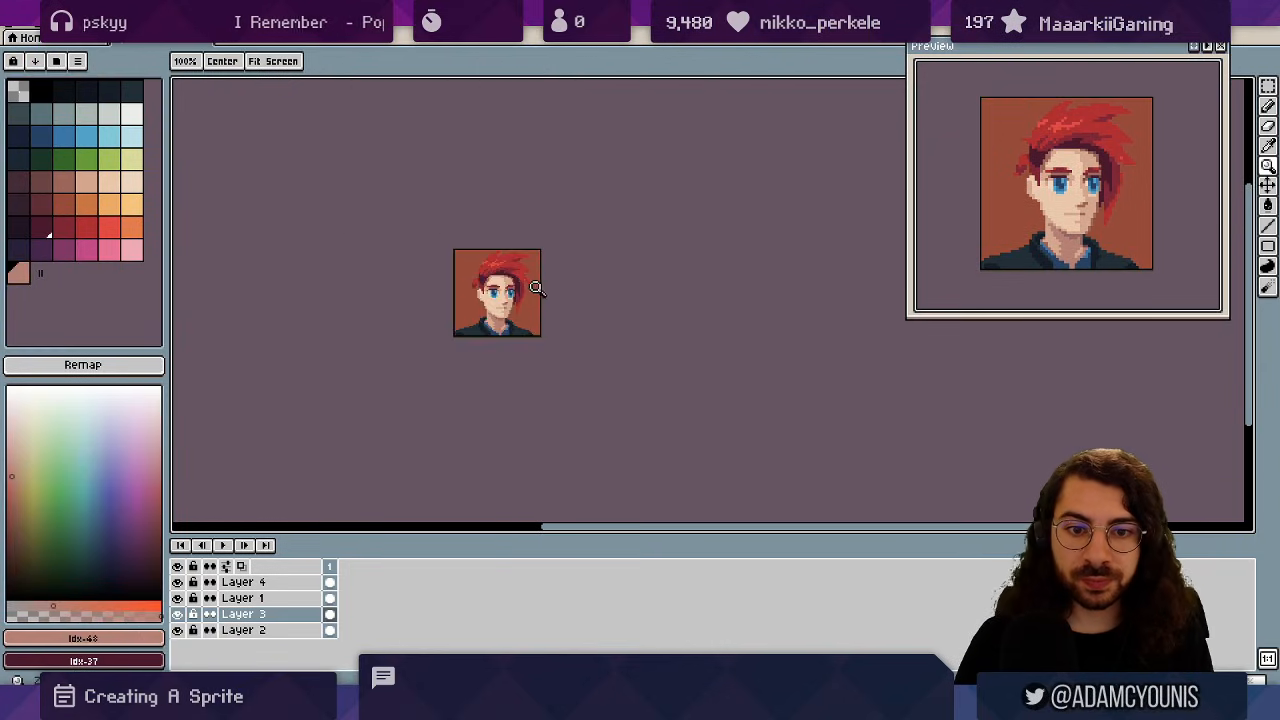
scroll(513, 298, "up", 5)
key("alt")
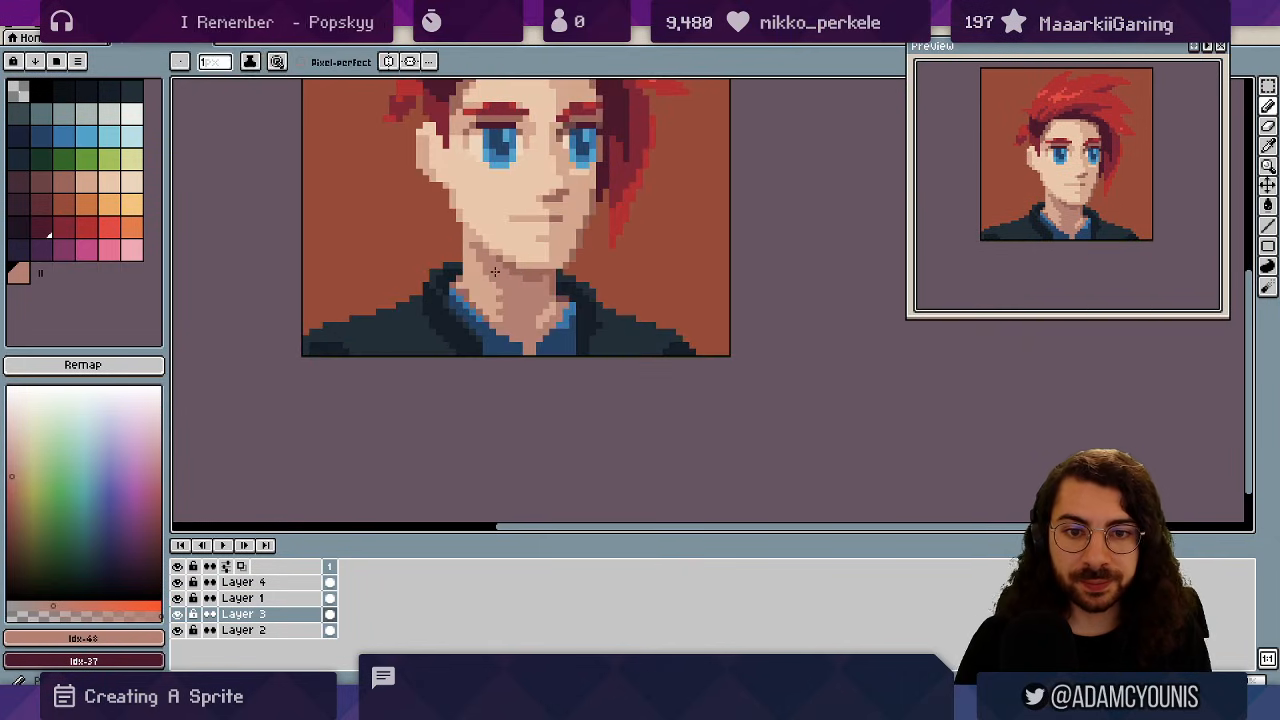
scroll(571, 200, "up", 3)
left_click(566, 204)
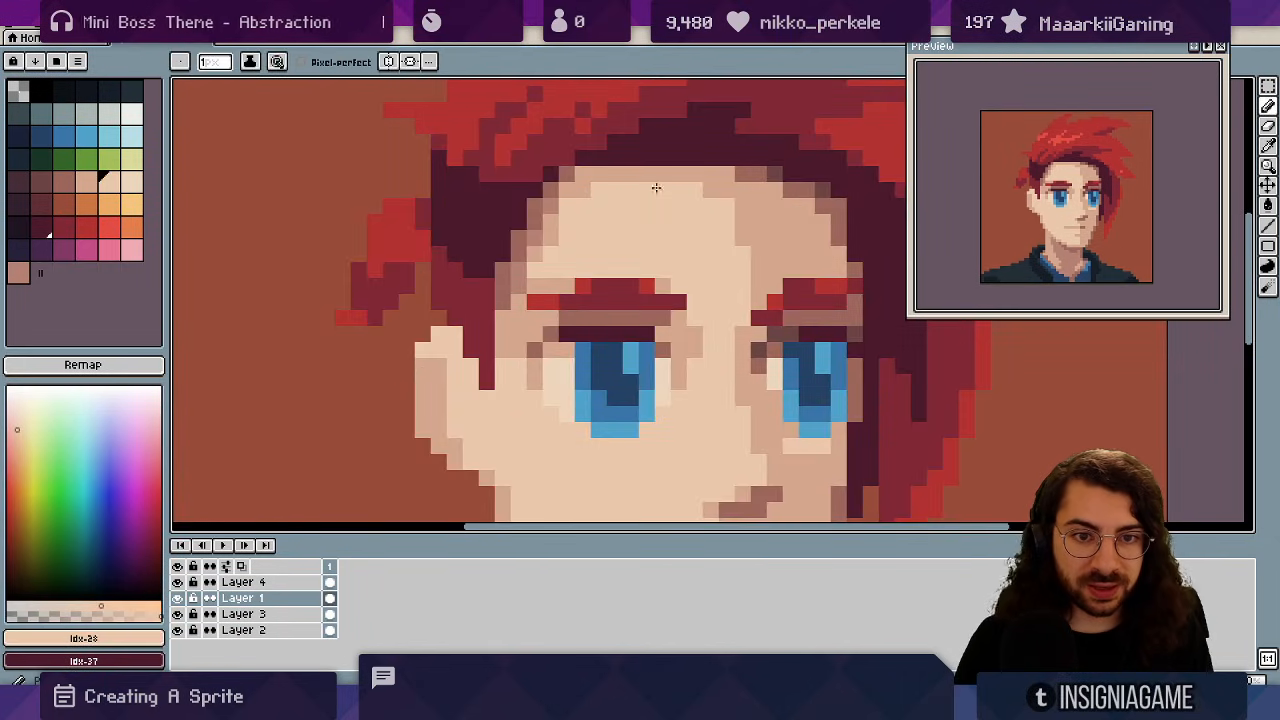
scroll(561, 205, "down", 1)
left_click(530, 236, "alt")
key("z")
scroll(583, 216, "down", 4)
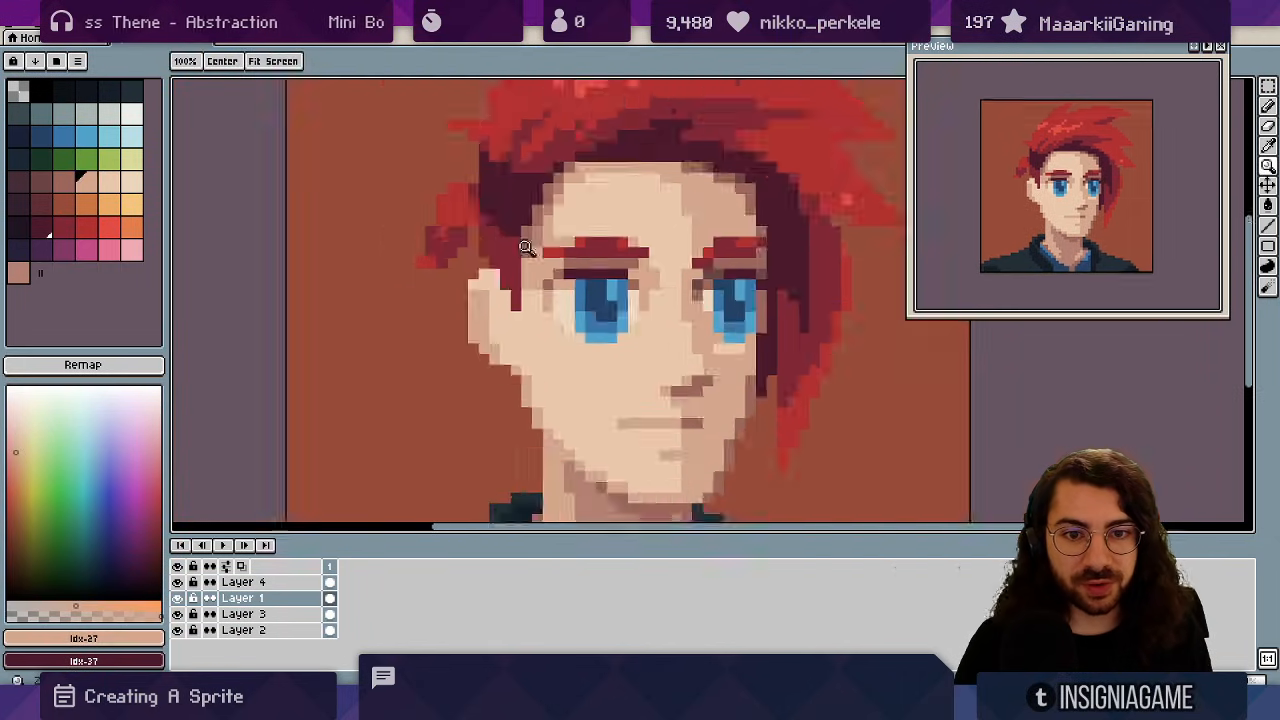
scroll(595, 182, "down", 1)
scroll(574, 220, "up", 4)
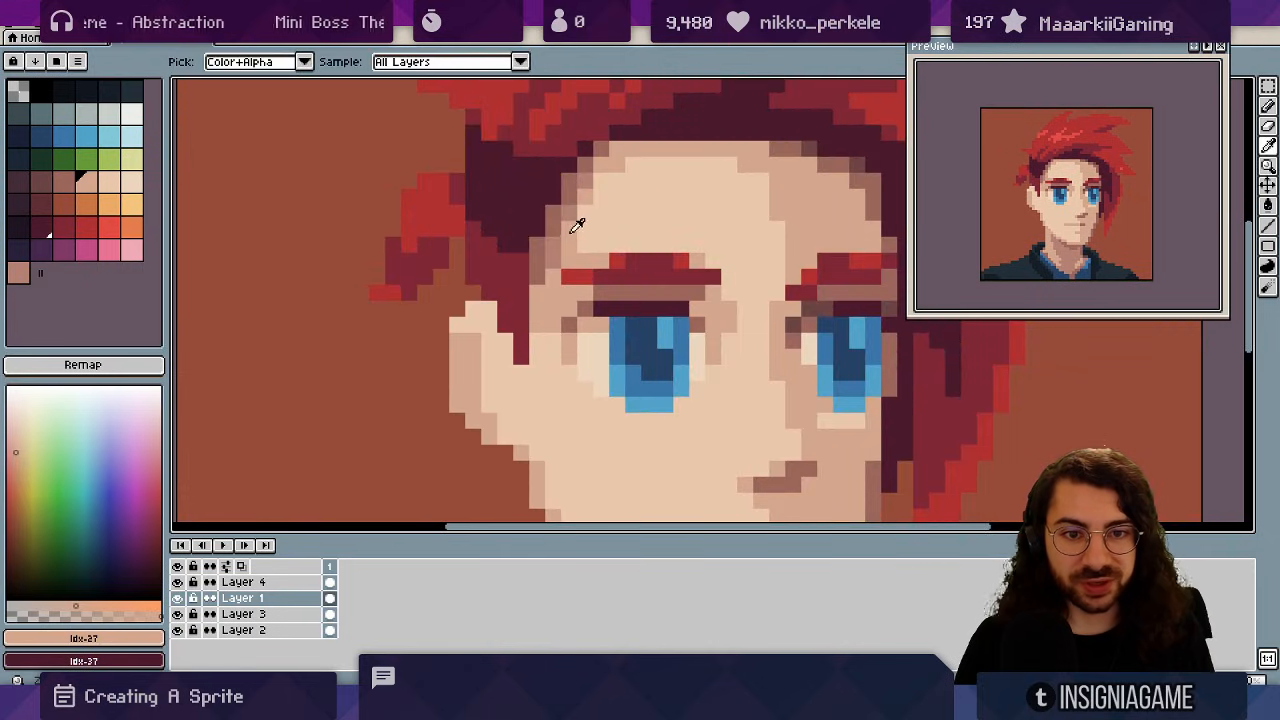
left_click_drag(605, 222, 427, 211)
key("b")
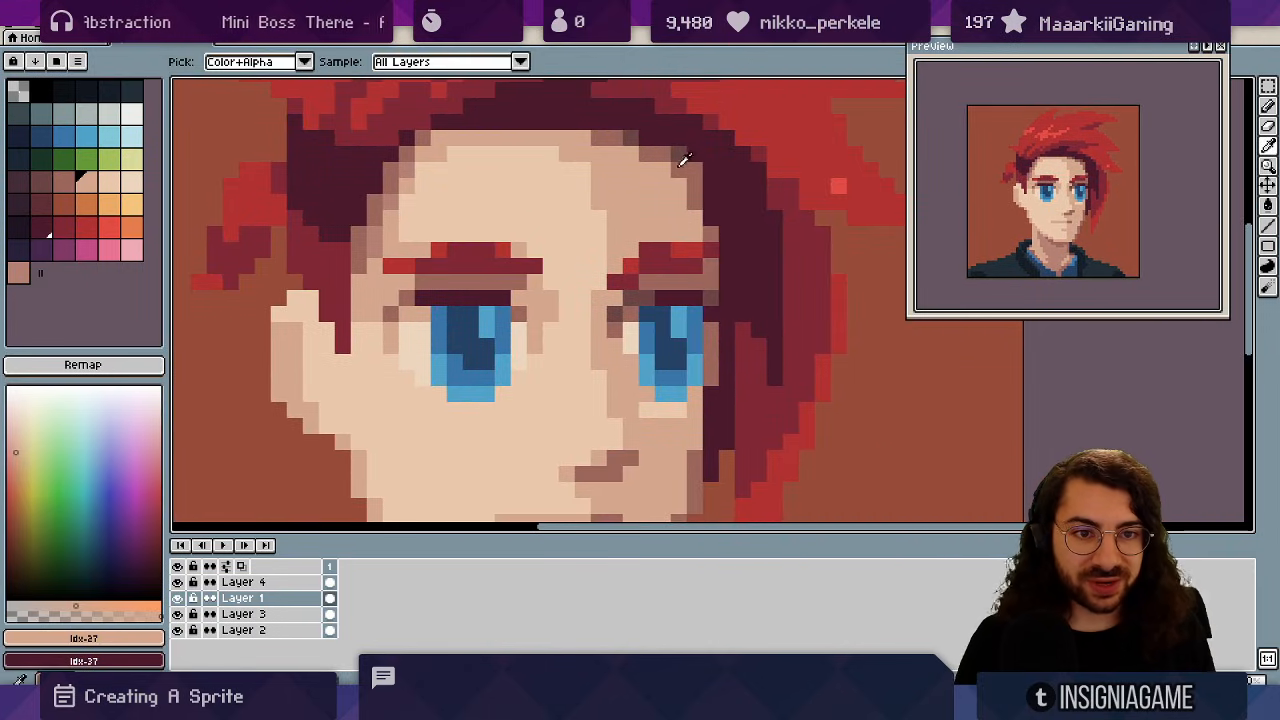
- Retouch the face's shadow edge from the far side of the forehead to the jaw with skin tone Idx-48
left_click(690, 182, "alt")
mouse_move(649, 329)
left_mouse_down()
mouse_move(629, 189)
mouse_move(648, 273)
mouse_move(462, 282)
left_mouse_up()
left_click(427, 440, "alt")
key("z")
left_click(628, 233)
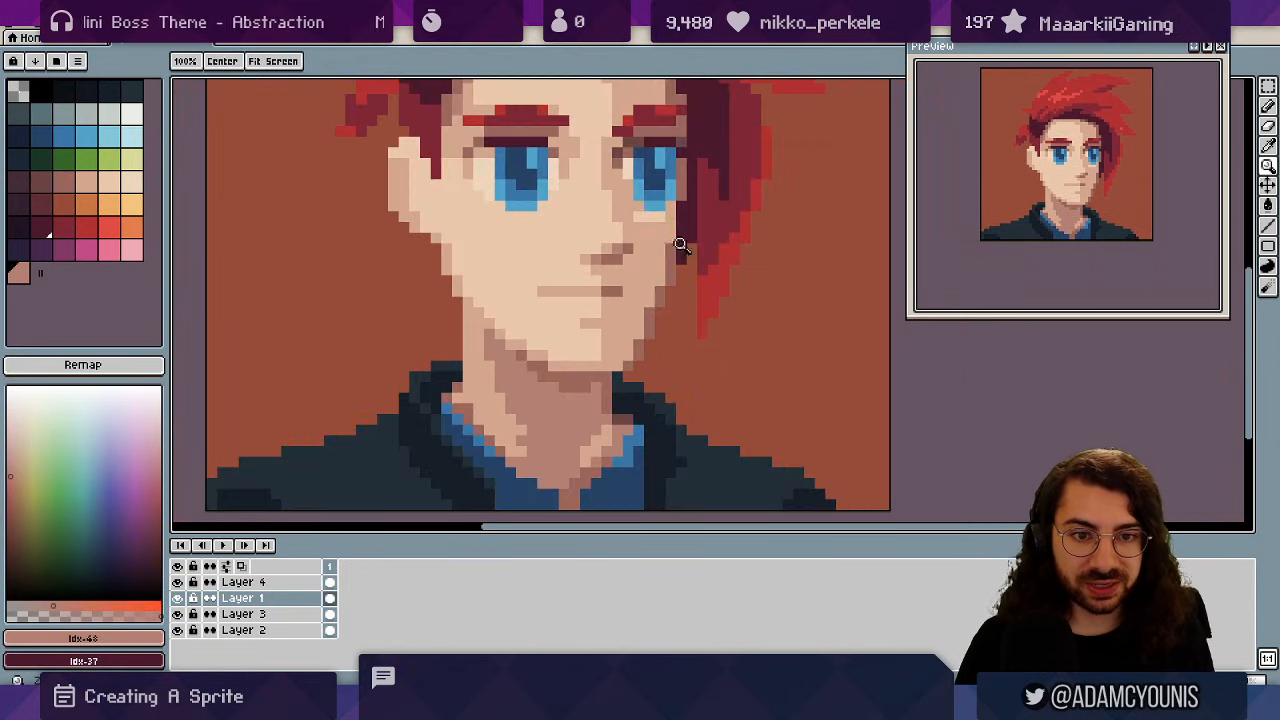
- Refine the shadow under the nose on Layer 1 using brown Idx-26 and the softer tone Idx-48
key("b")
left_click(616, 251, "alt")
key("space")
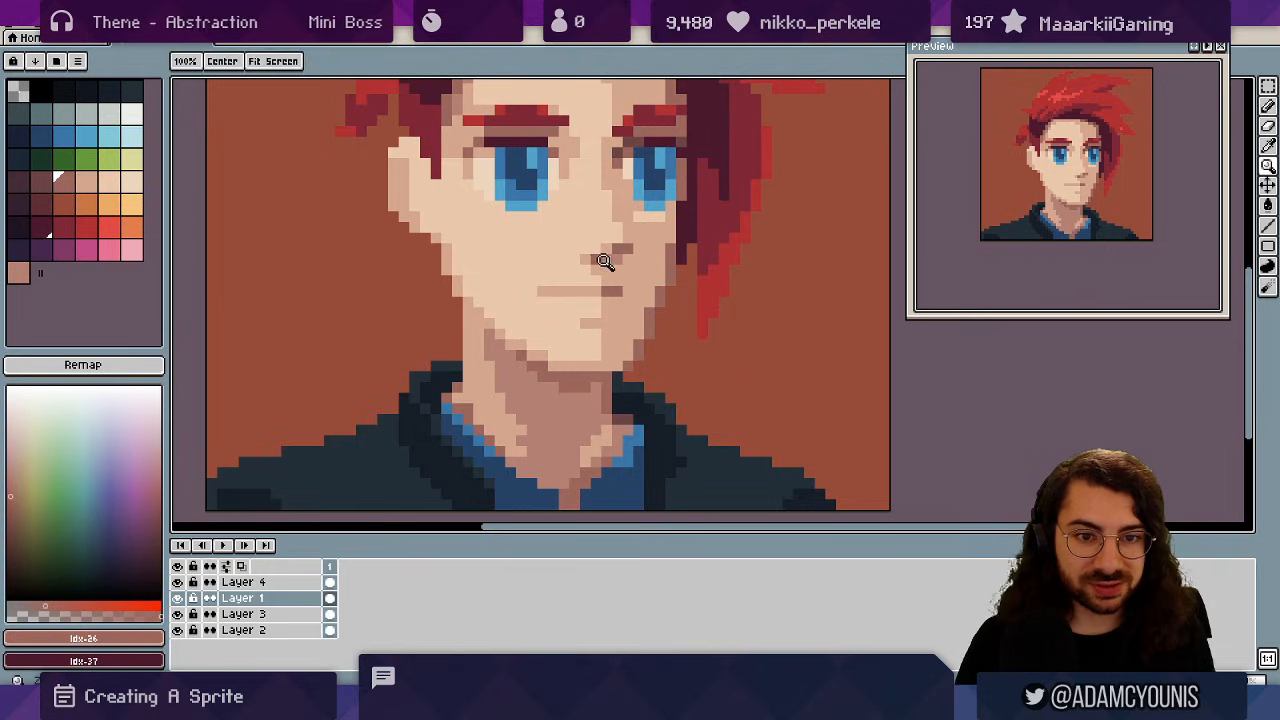
left_click(609, 264, "alt")
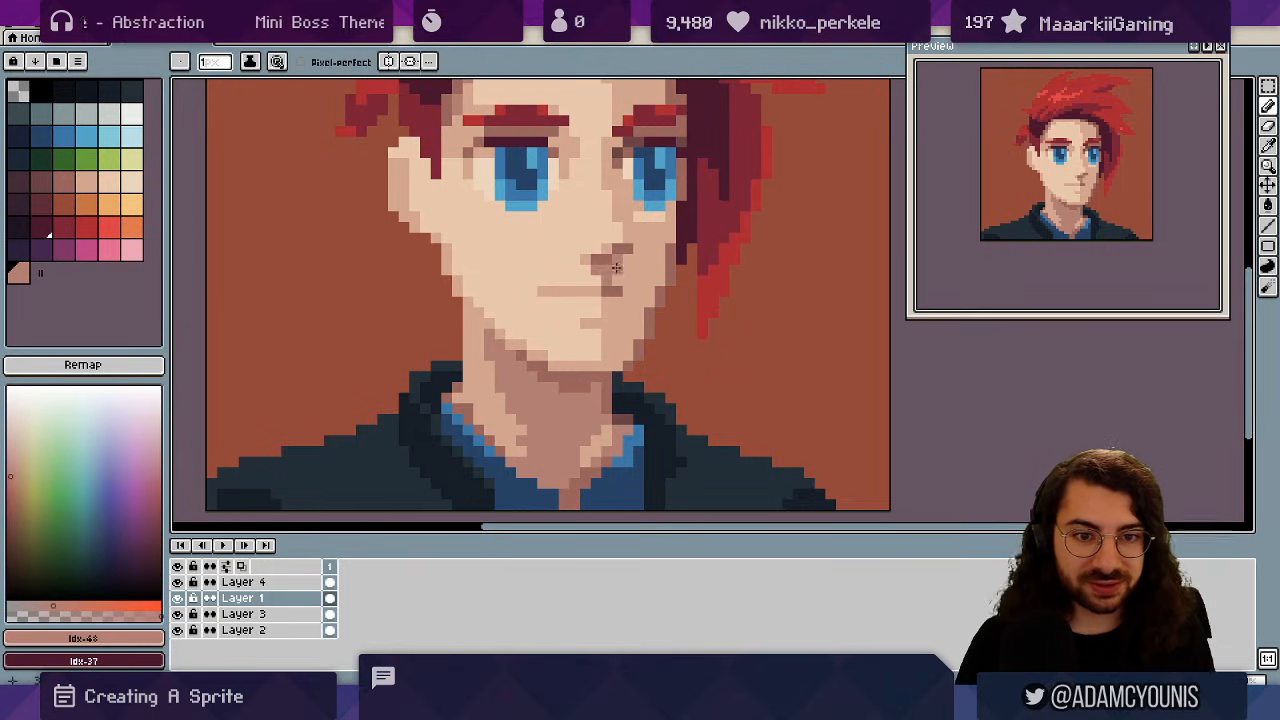
key("ctrl+space")
mouse_move(643, 253)
left_mouse_down()
mouse_move(560, 240)
mouse_move(668, 240)
left_mouse_up()
key("b")
key("ctrl+space")
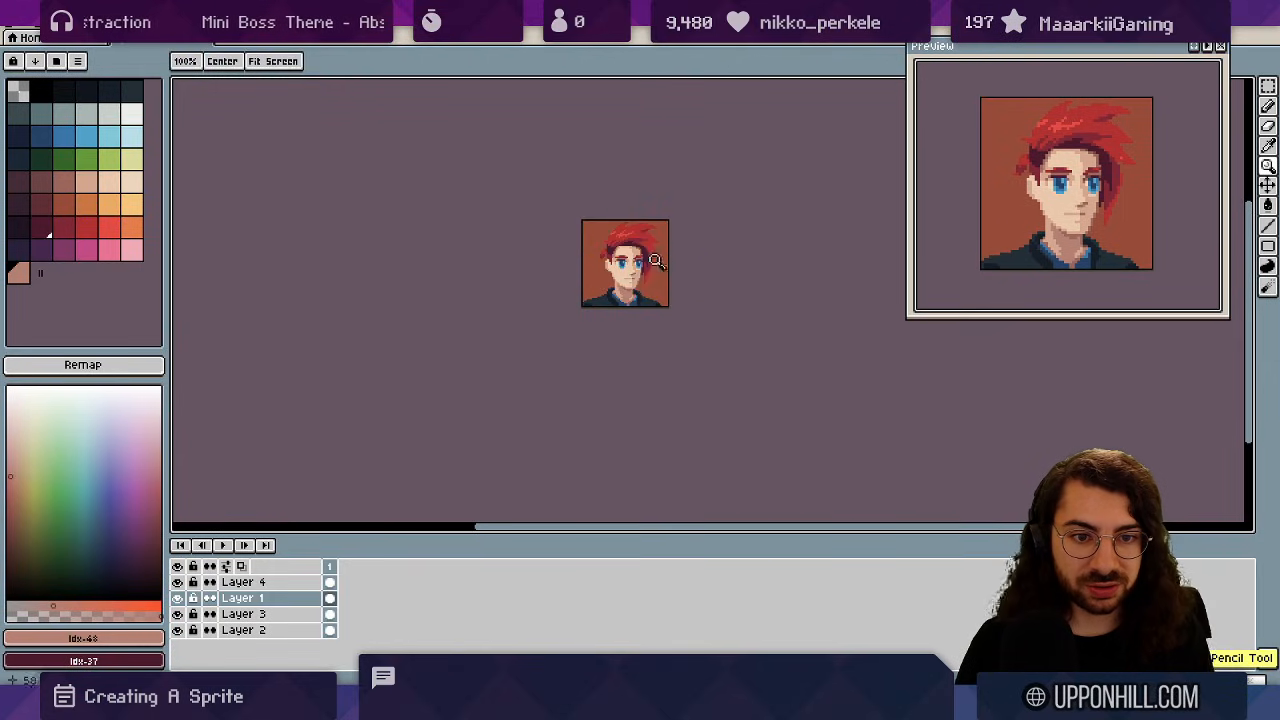
- Paint a brown shadow inside the ear on Layer 1 and shade the earlobe with skin tone Idx-27
left_click(655, 261)
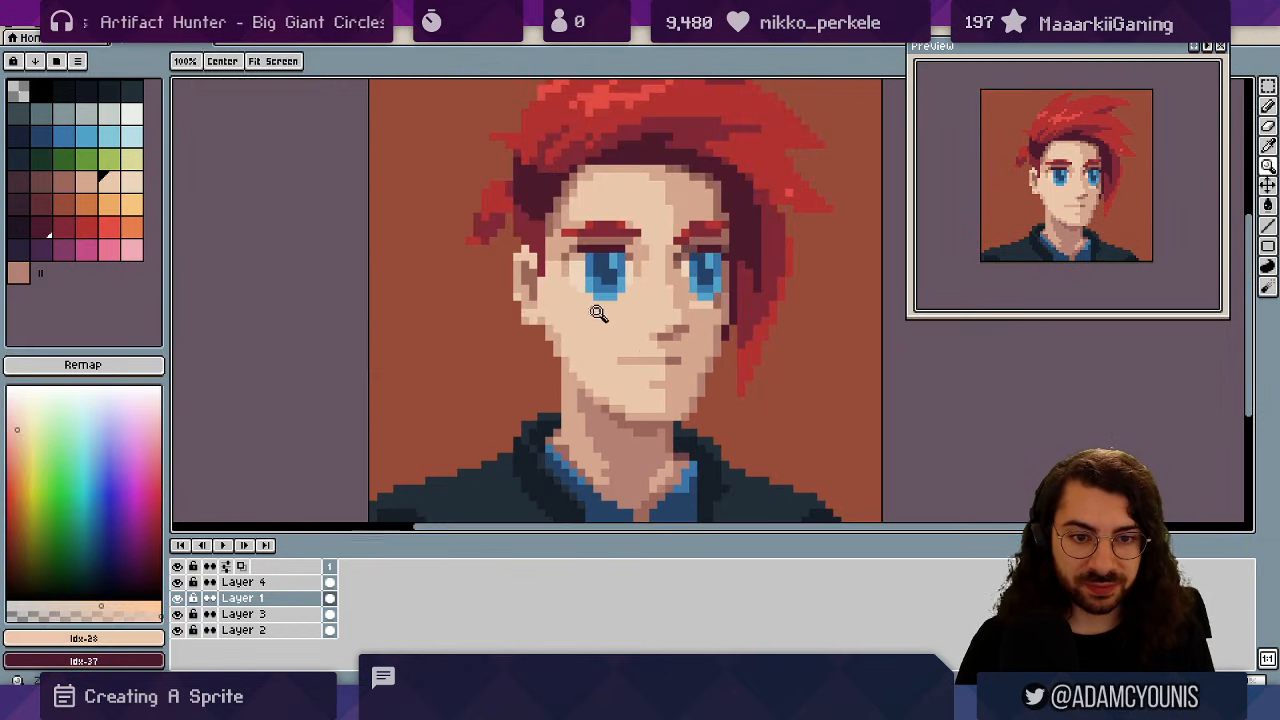
left_click(556, 331, "alt")
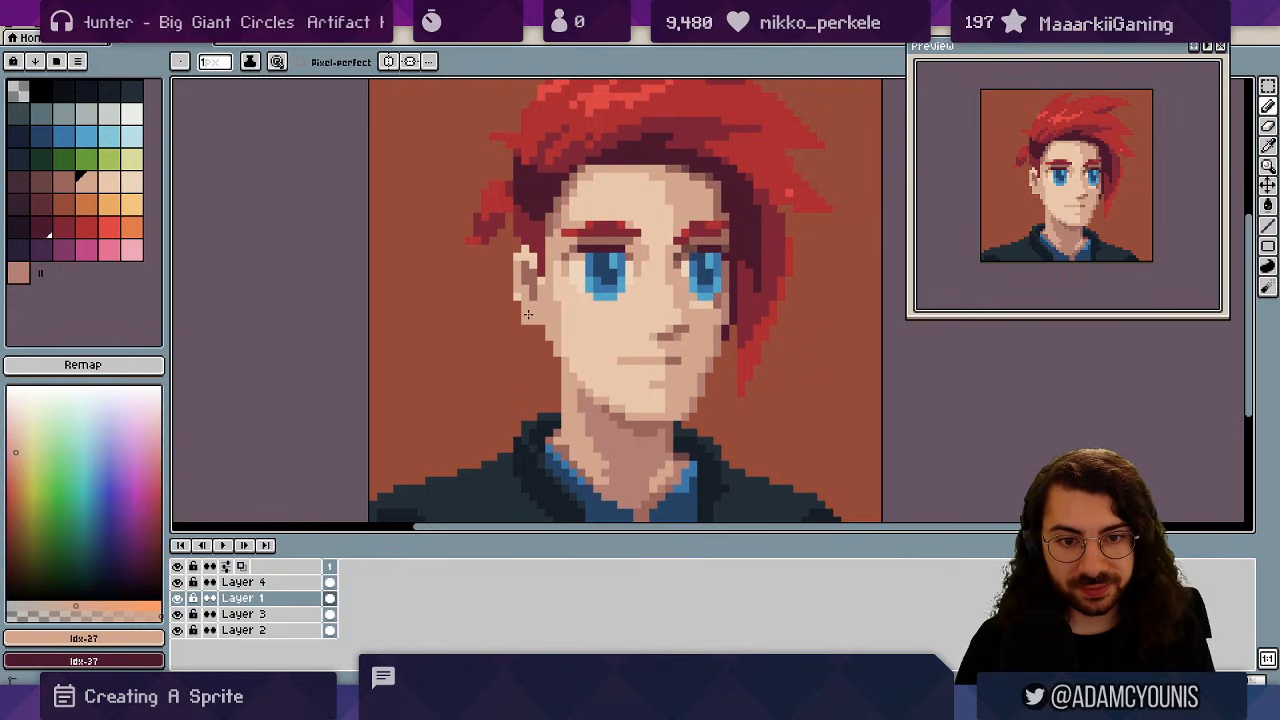
key("ctrl+space")
mouse_move(578, 286)
left_mouse_down()
mouse_move(515, 316)
mouse_move(650, 289)
left_mouse_up()
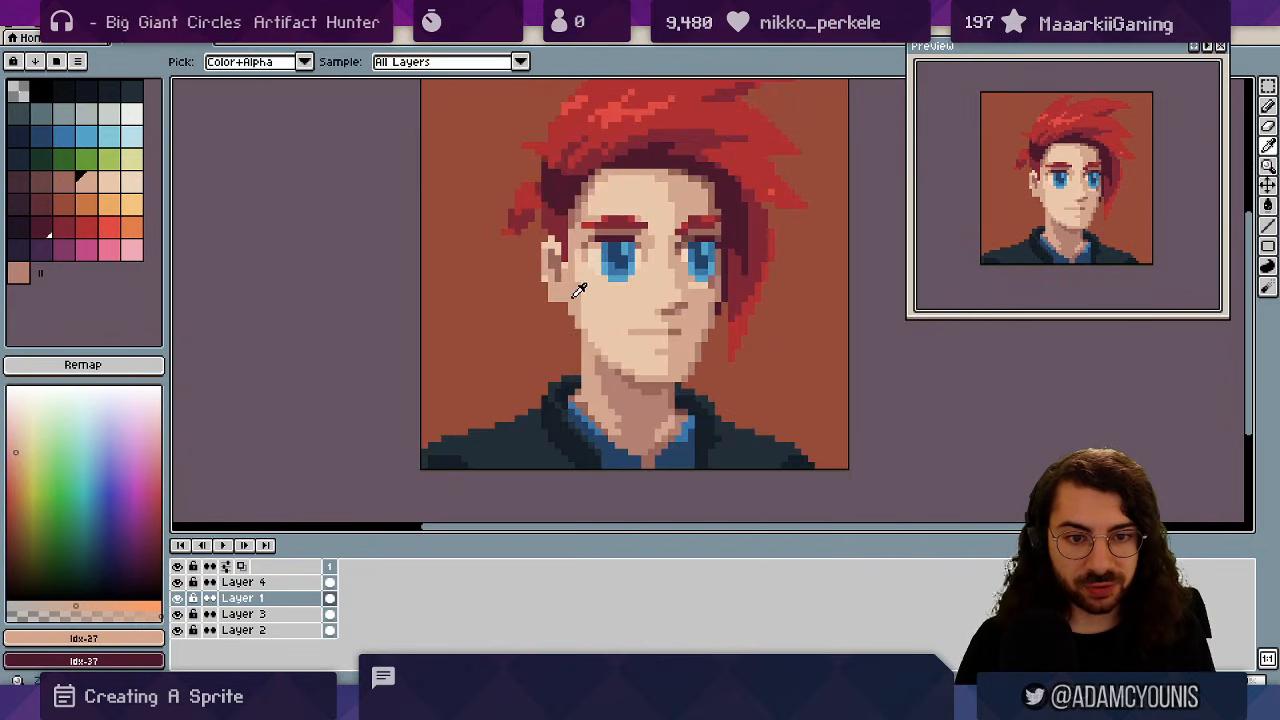
key("z")
left_click_drag(590, 334, 540, 380)
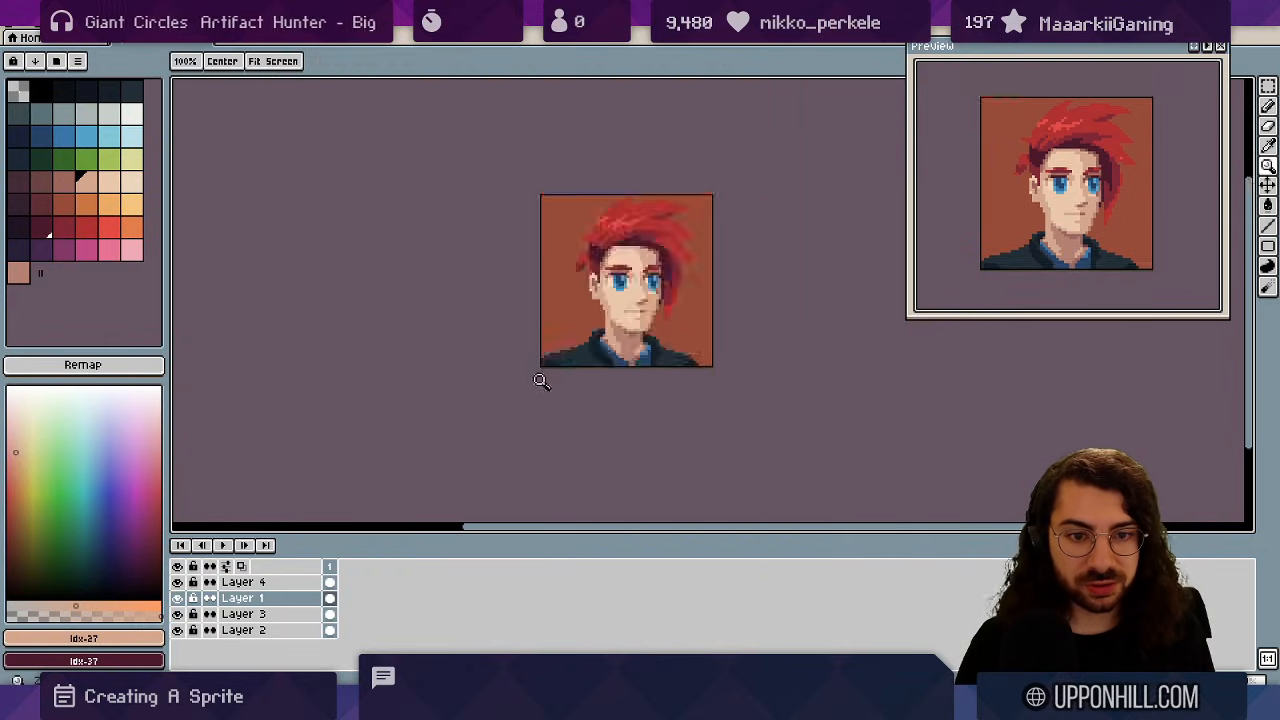
left_click(651, 236)
key("b")
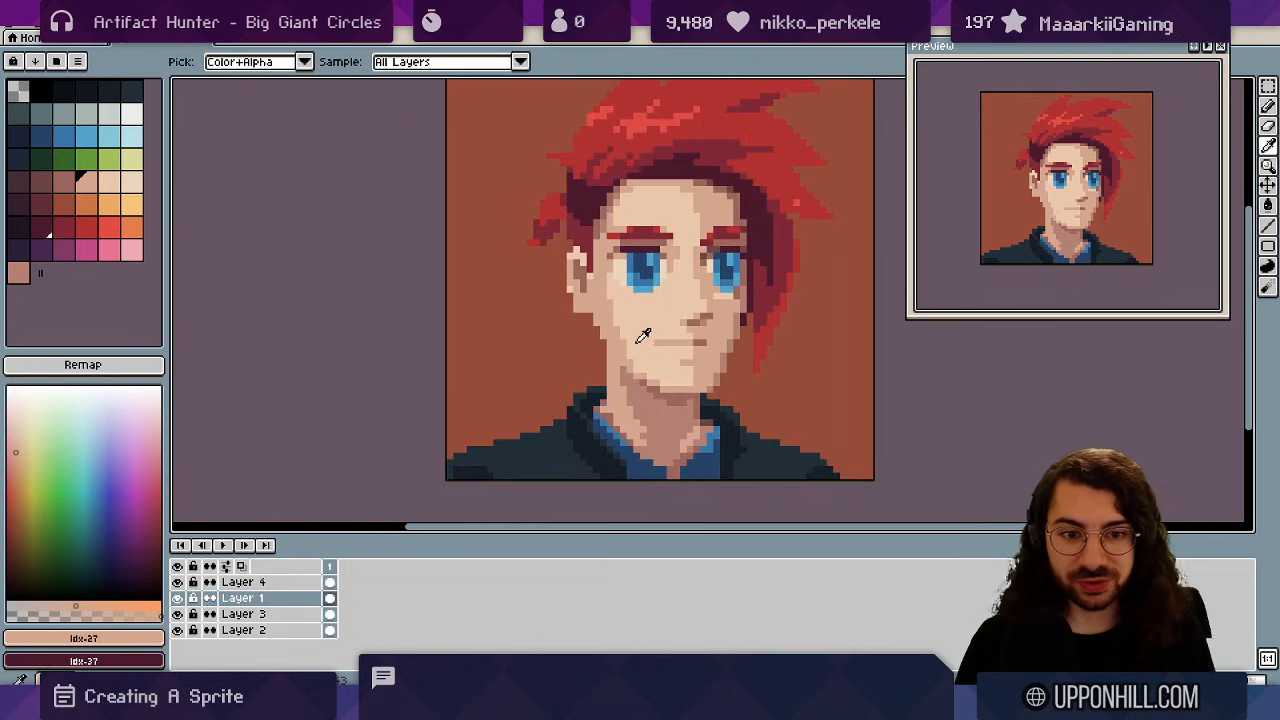
- Refine the cheek and jaw edge below the ear with skin tones Idx-28 and Idx-27
left_click(643, 334, "alt")
key("z")
scroll(663, 293, "down", 4)
scroll(631, 298, "up", 4)
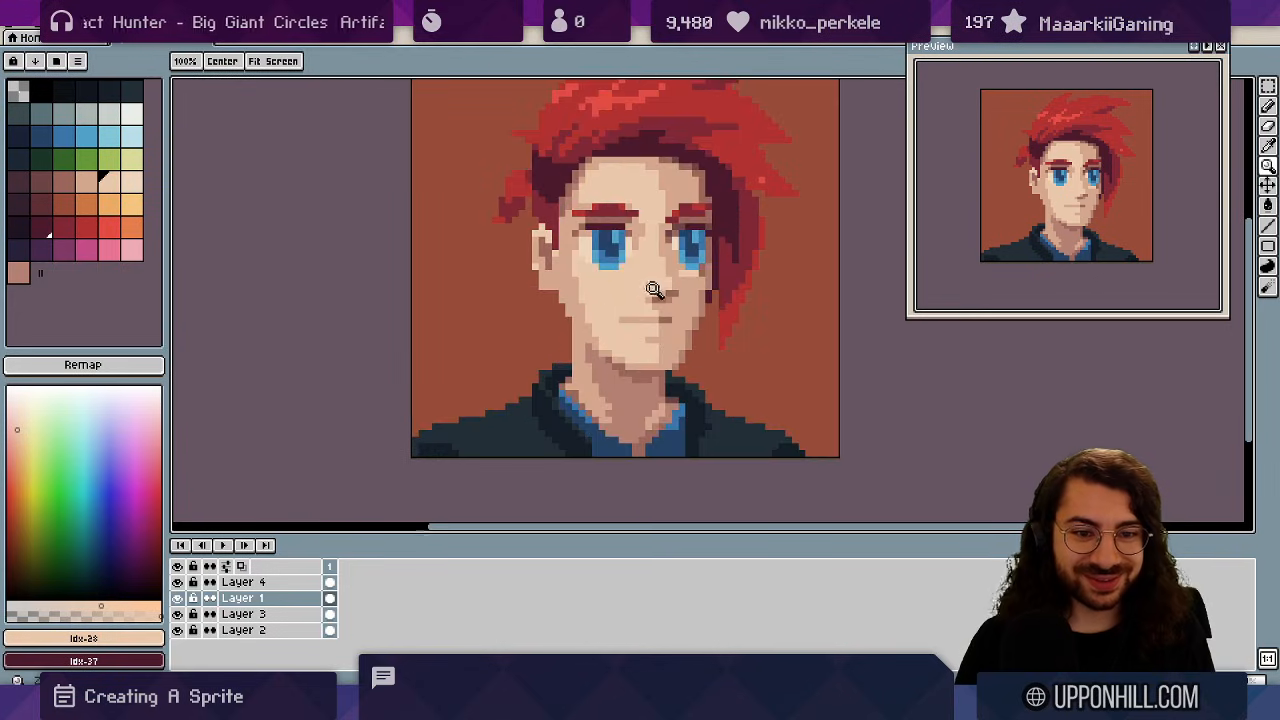
left_click(571, 283, "alt")
key("b")
key("z")
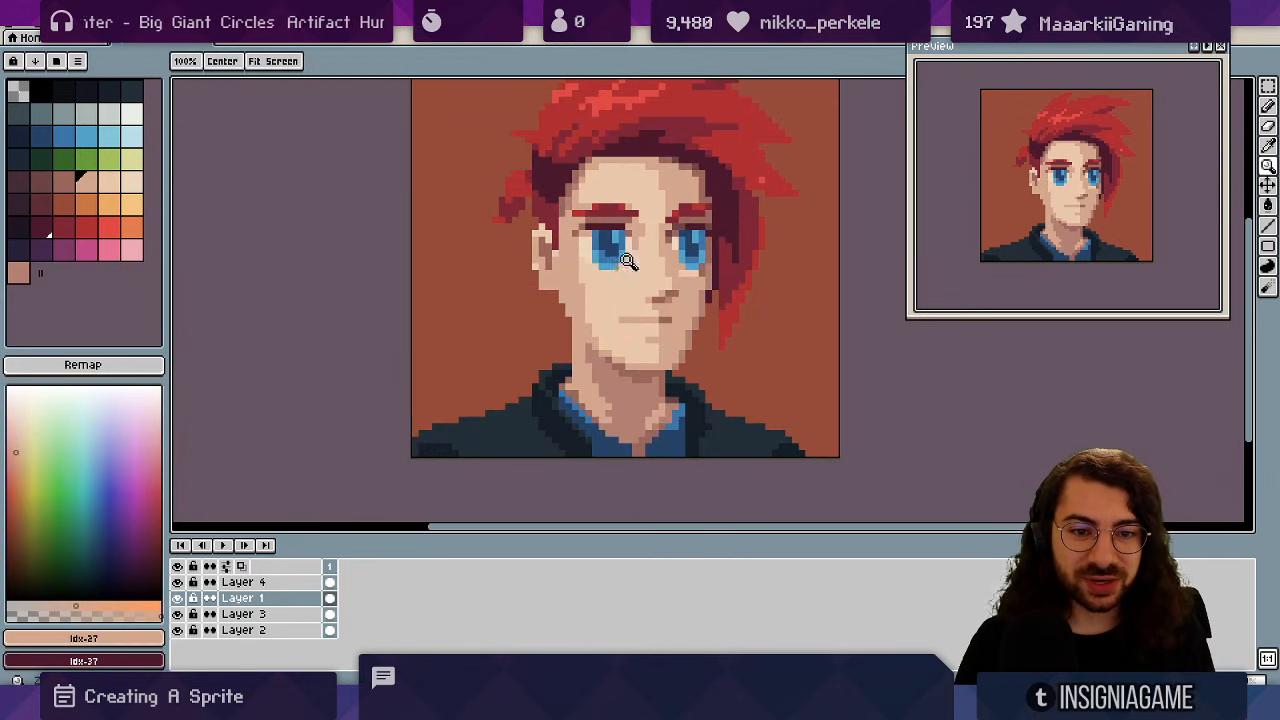
- Hide the Layer 2 background and shade the far cheek edge beside the hanging hair with Idx-48
scroll(626, 258, "down", 4)
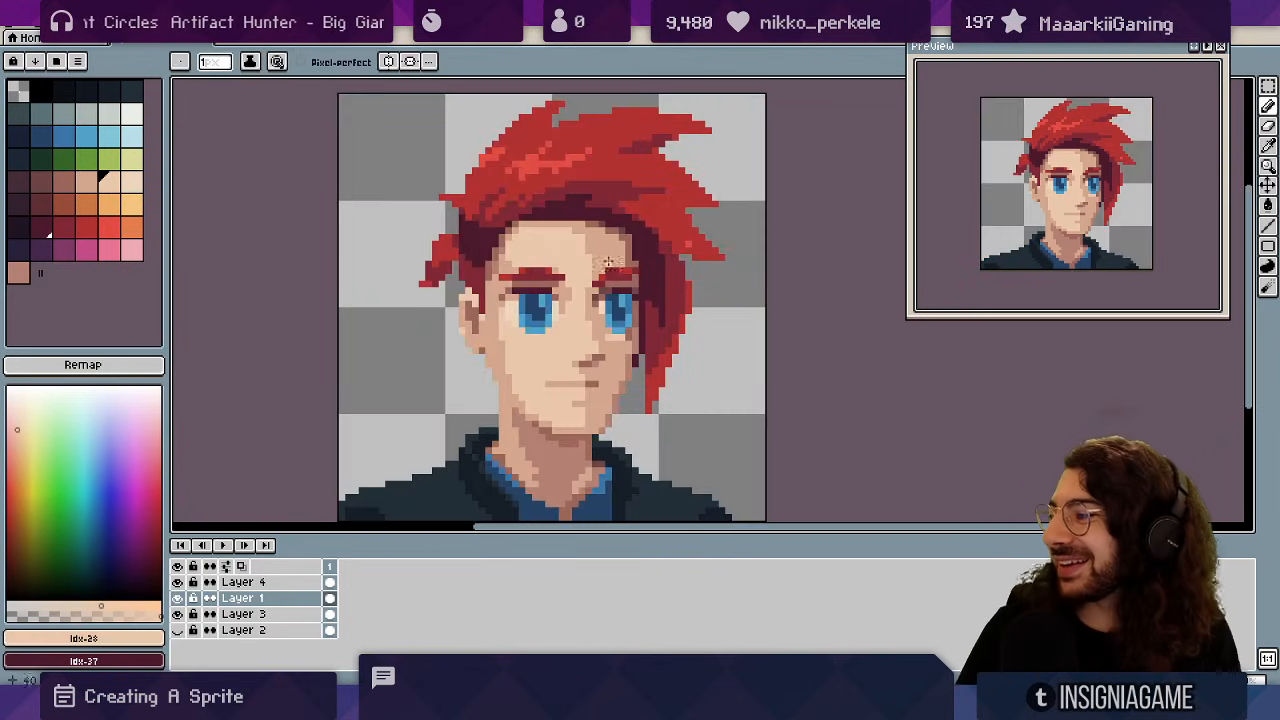
key("z")
scroll(608, 262, "down", 3)
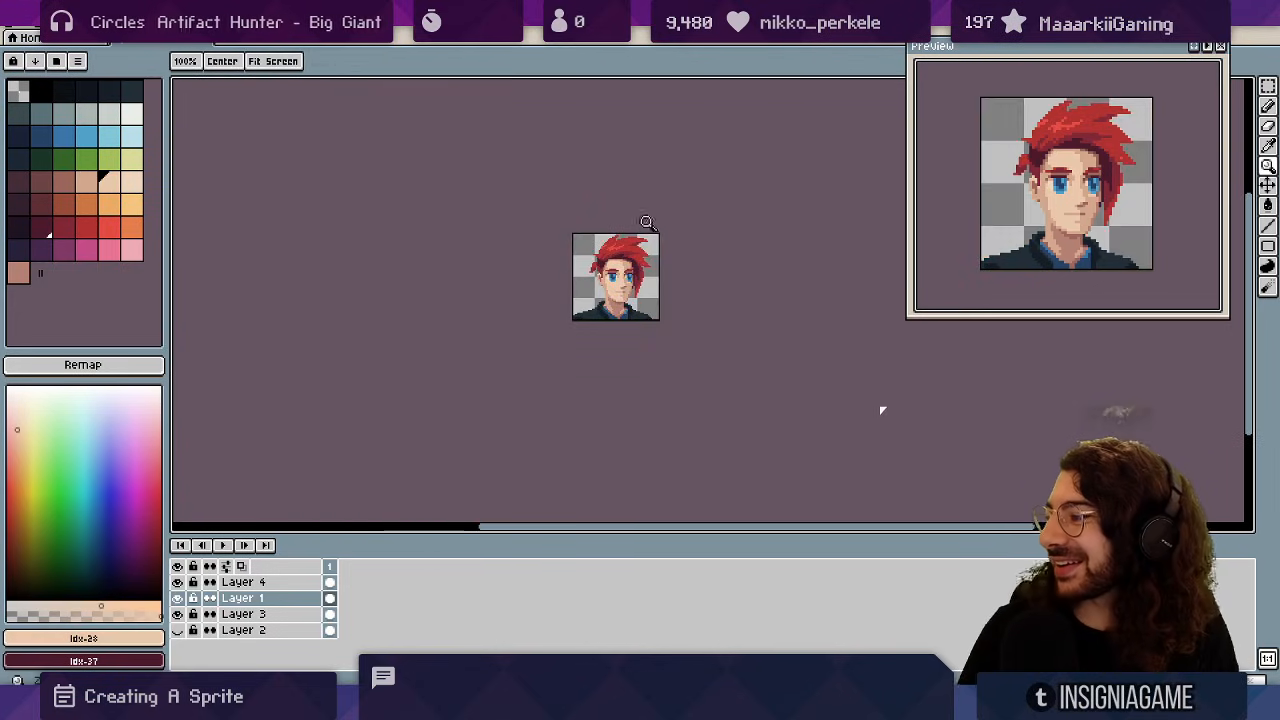
scroll(650, 222, "up", 1)
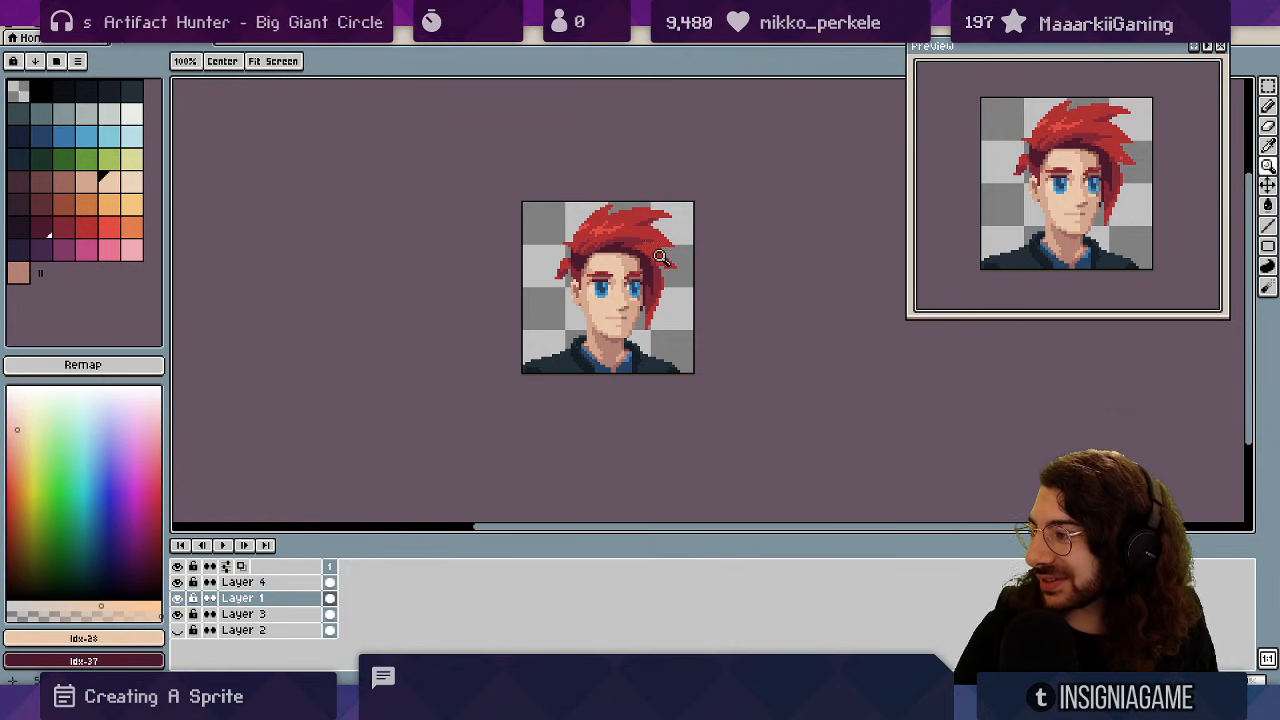
scroll(701, 276, "up", 1)
scroll(662, 294, "up", 2)
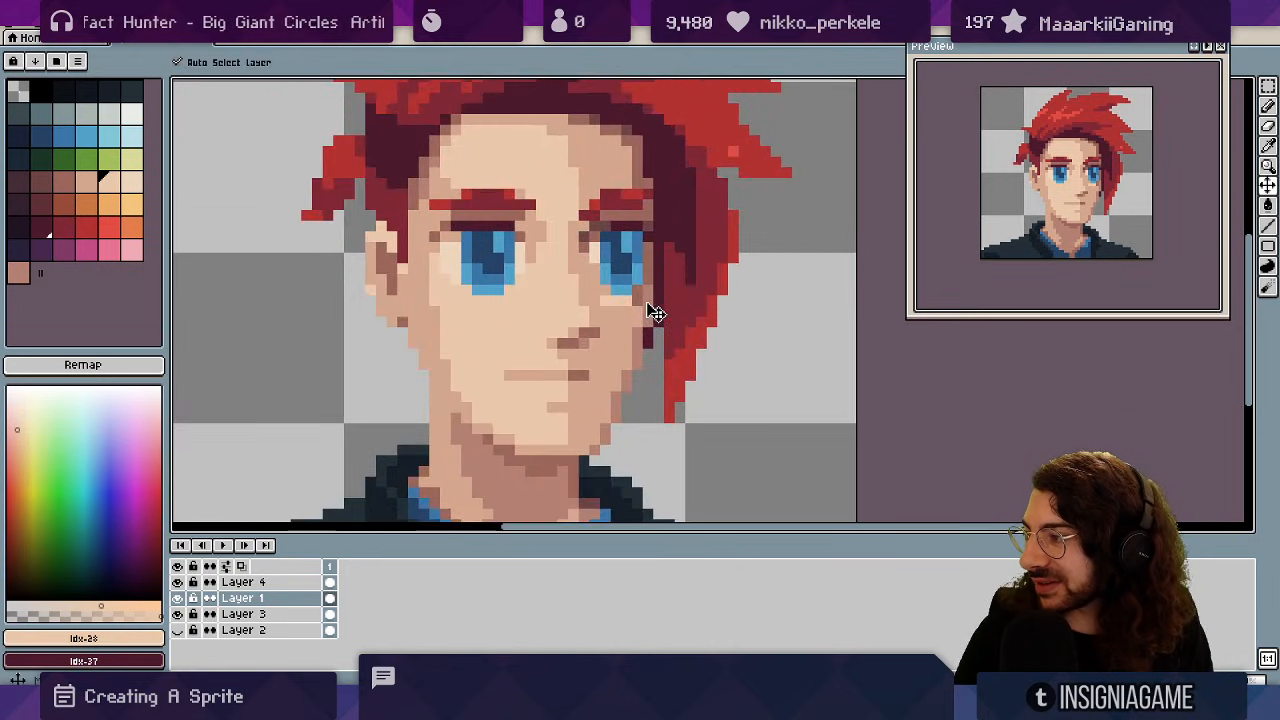
left_click(640, 299, "alt")
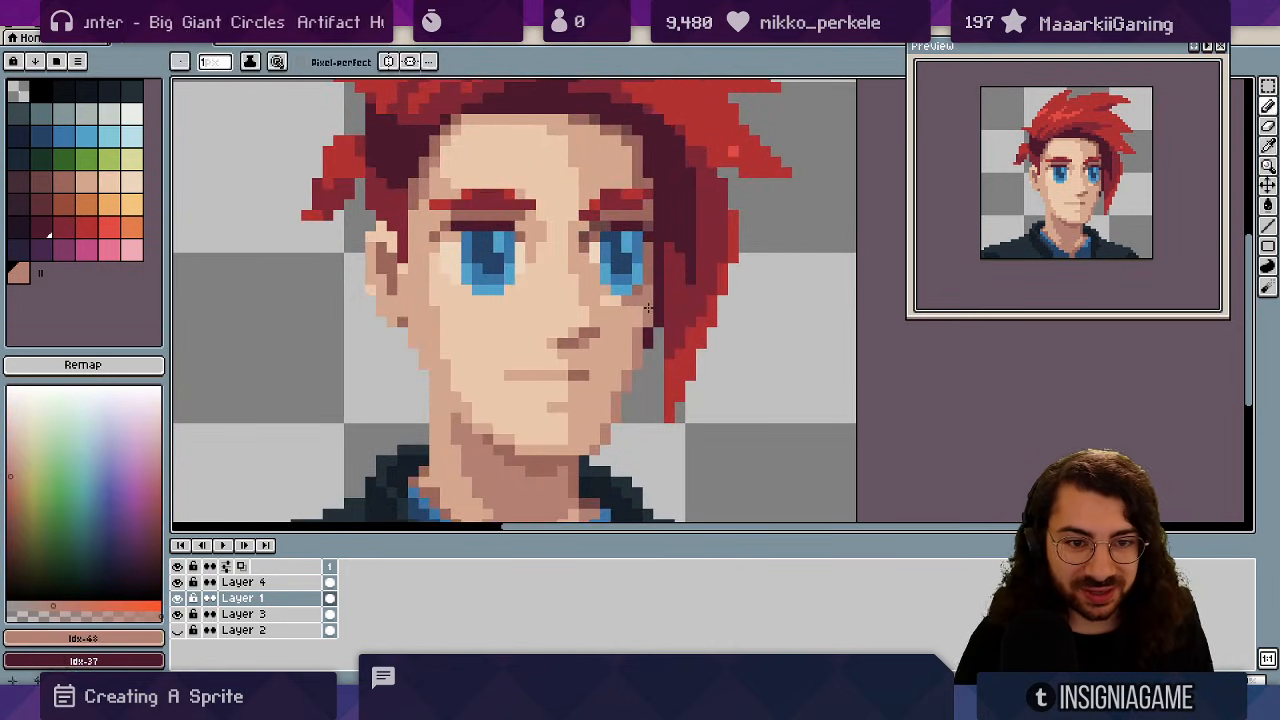
key("z")
scroll(630, 320, "down", 3)
scroll(640, 328, "down", 1)
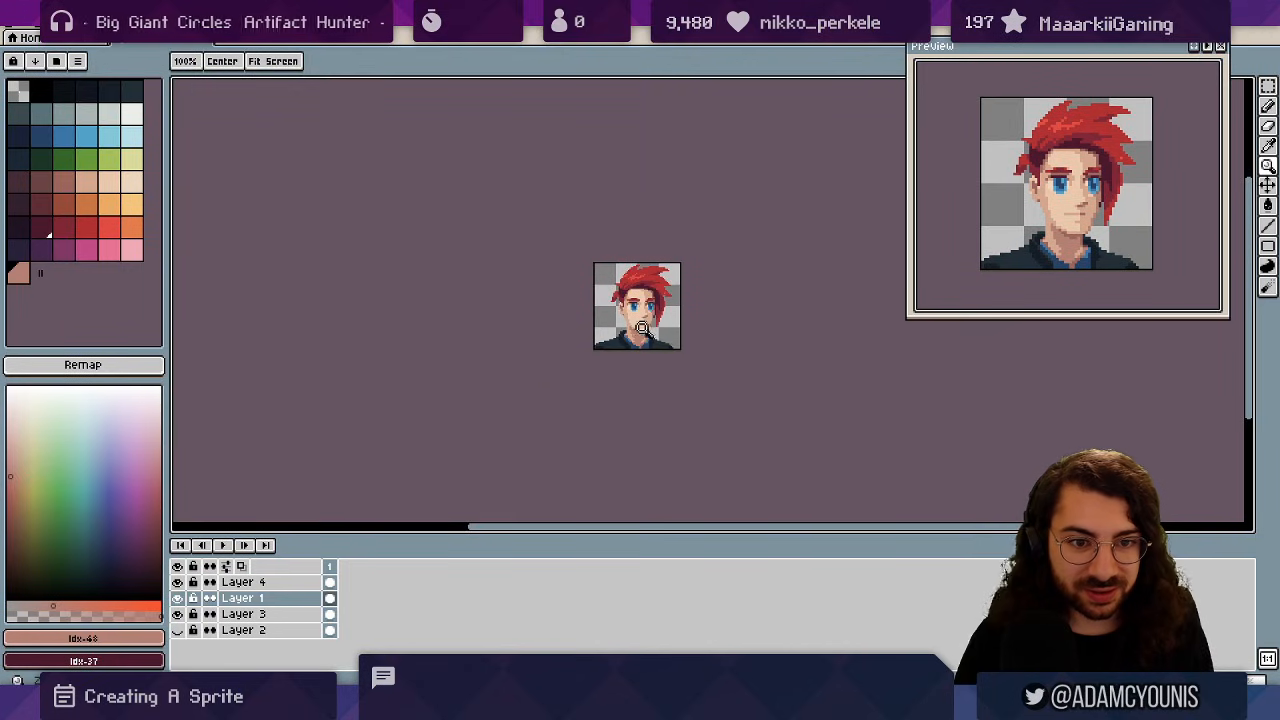
- Try a light highlight in skin tone Idx-29 beneath the near eye on Layer 1
scroll(655, 314, "up", 5)
left_click(591, 293, "alt")
key("b")
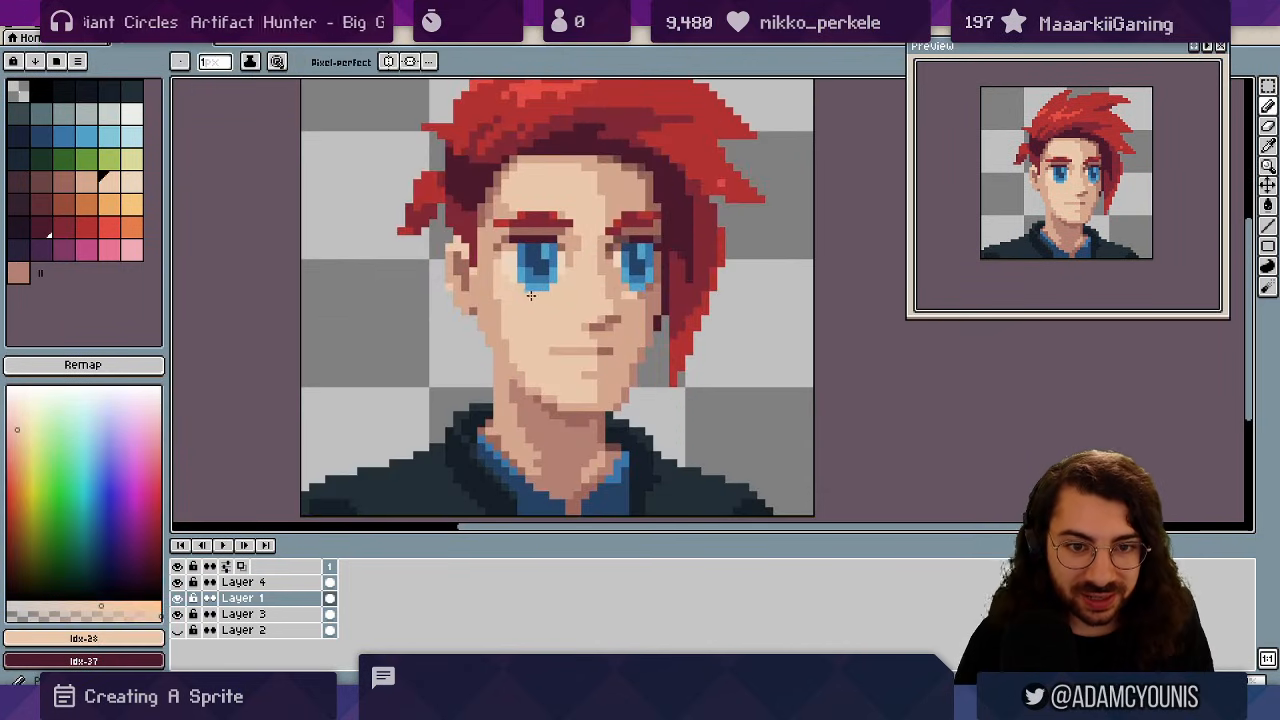
left_click(514, 268, "alt")
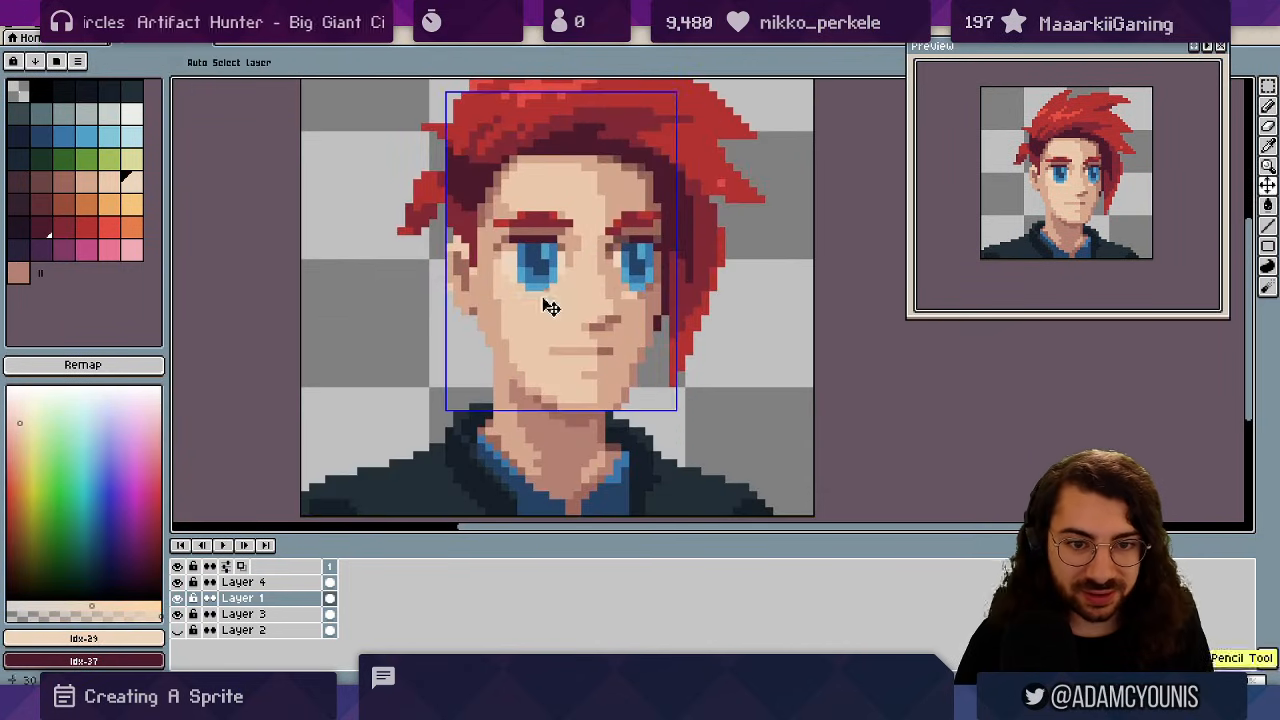
scroll(559, 296, "down", 4)
scroll(590, 295, "up", 6)
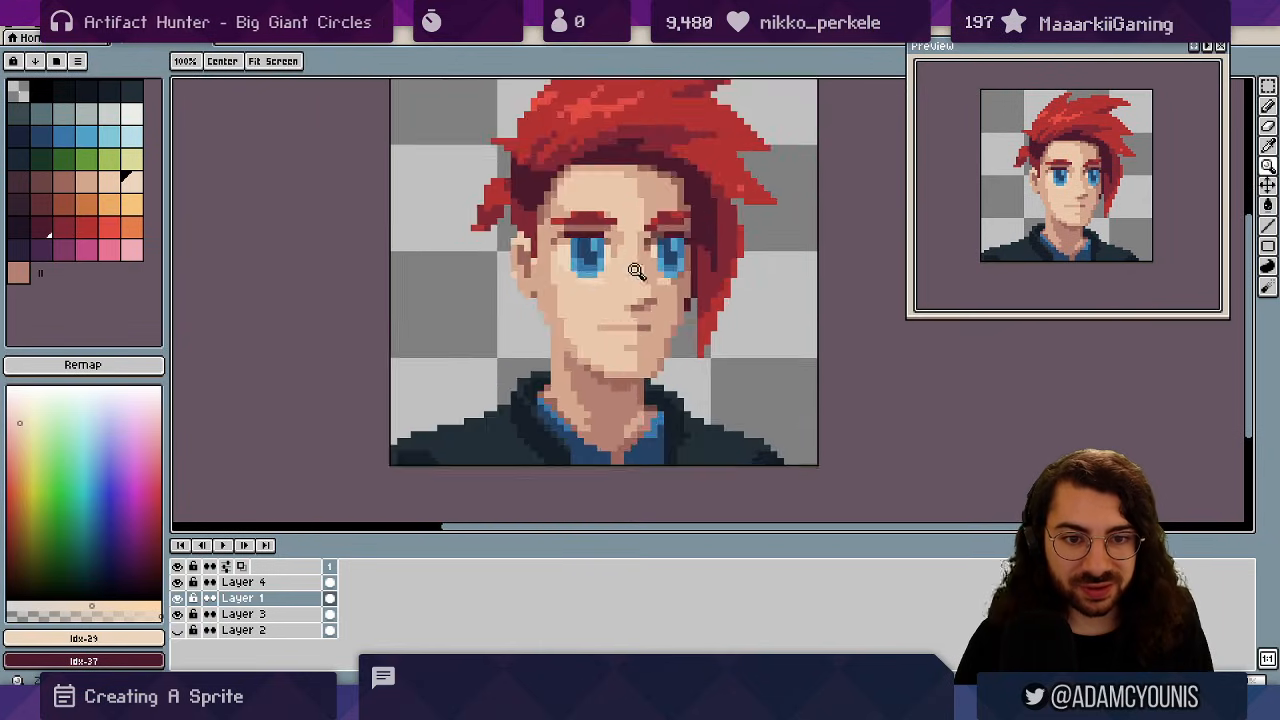
key("ctrl")
left_click_drag(566, 280, 607, 280)
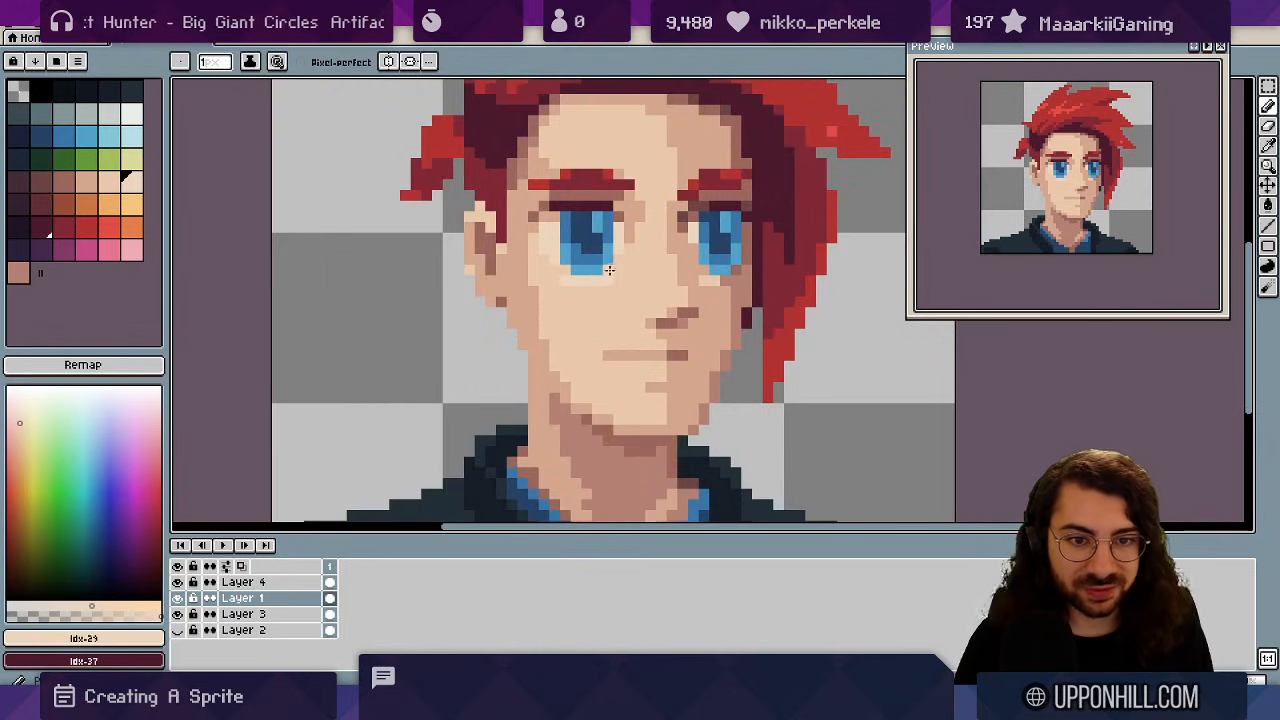
- Fill the light patch around the near eye with Idx-28 and cover the one under the far eye with Idx-27
left_click(556, 279, "alt")
key("g")
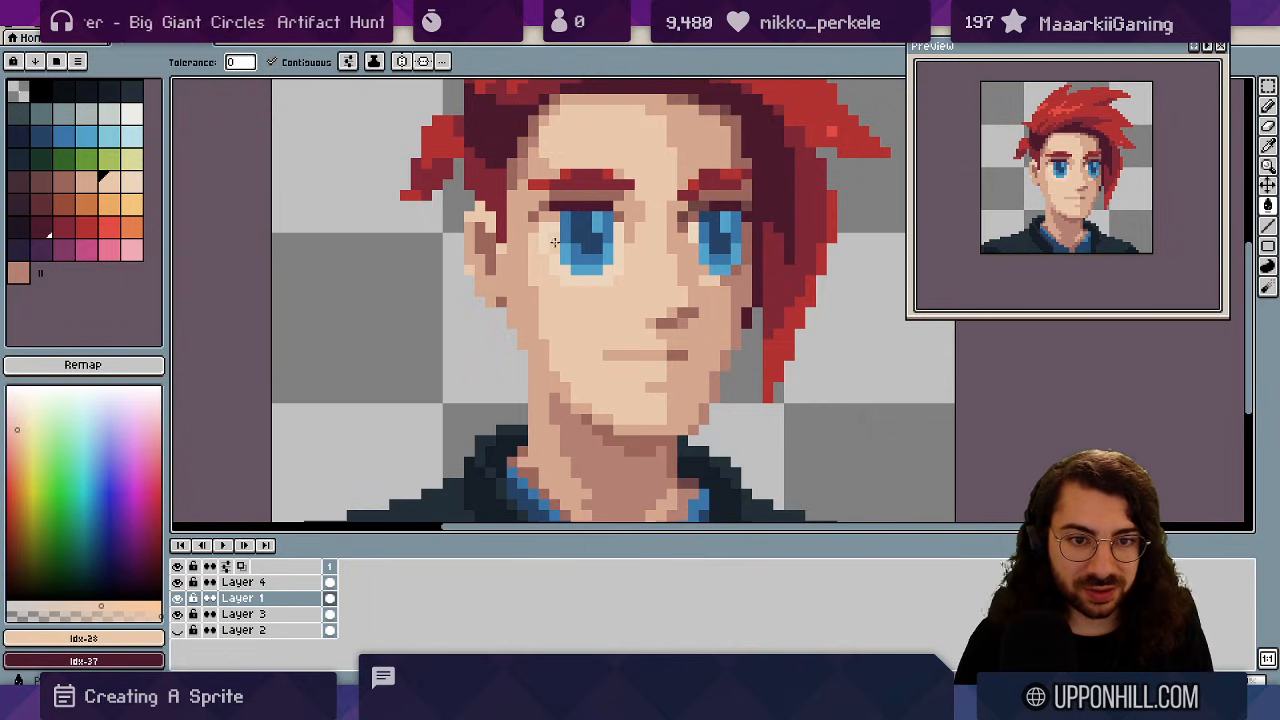
left_click(577, 281)
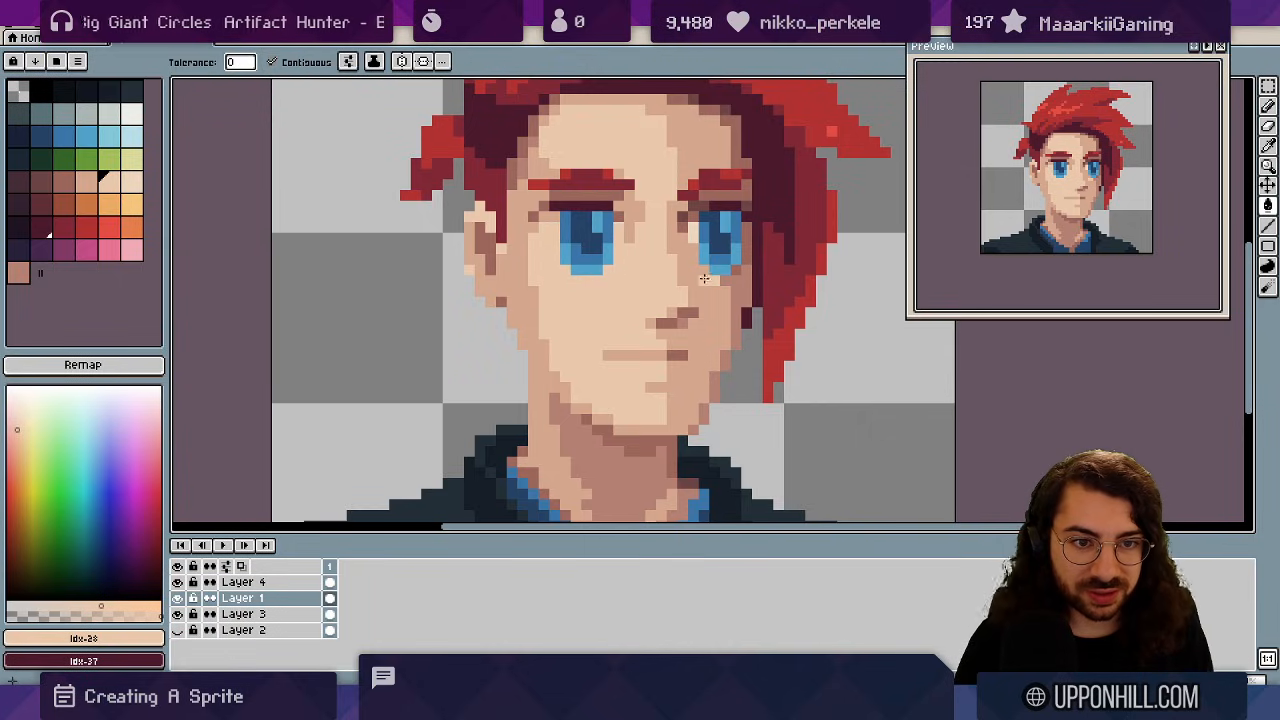
left_click_drag(616, 254, 623, 306)
left_click(700, 322, "alt")
key("b")
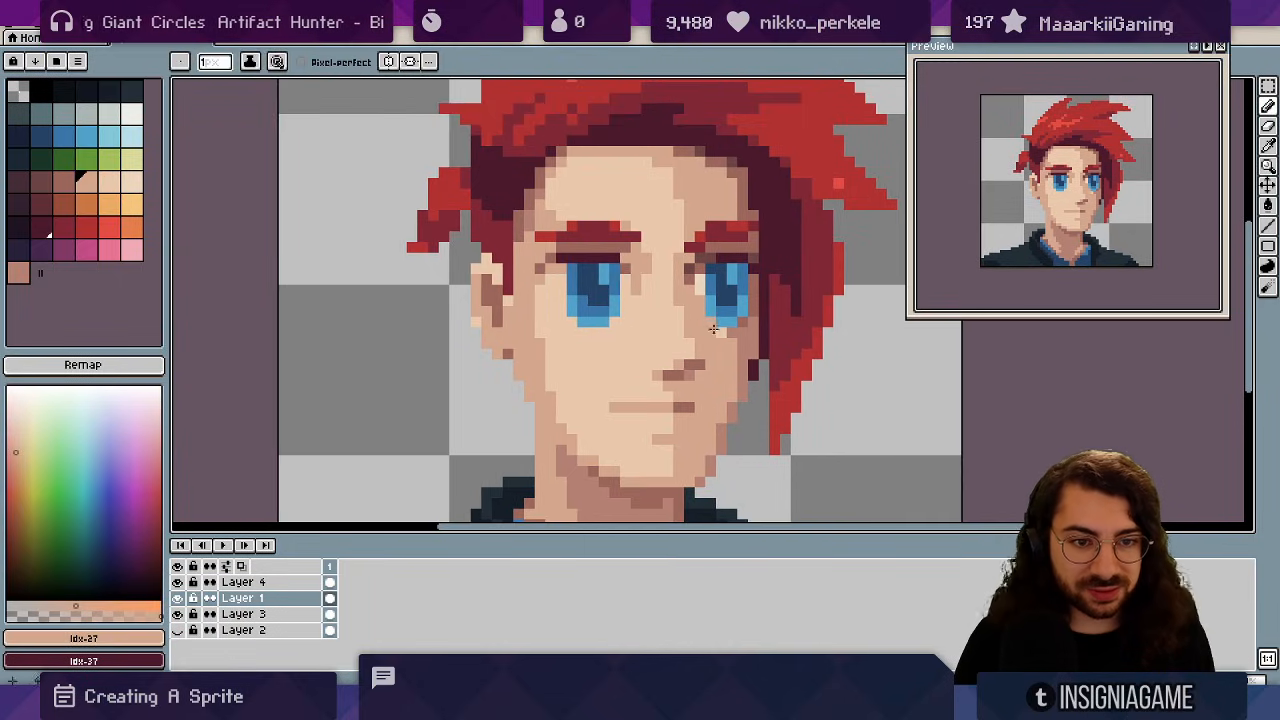
- Examine the whole portrait and its under-eye shading without the background at several sizes
key("z")
scroll(662, 260, "down", 5)
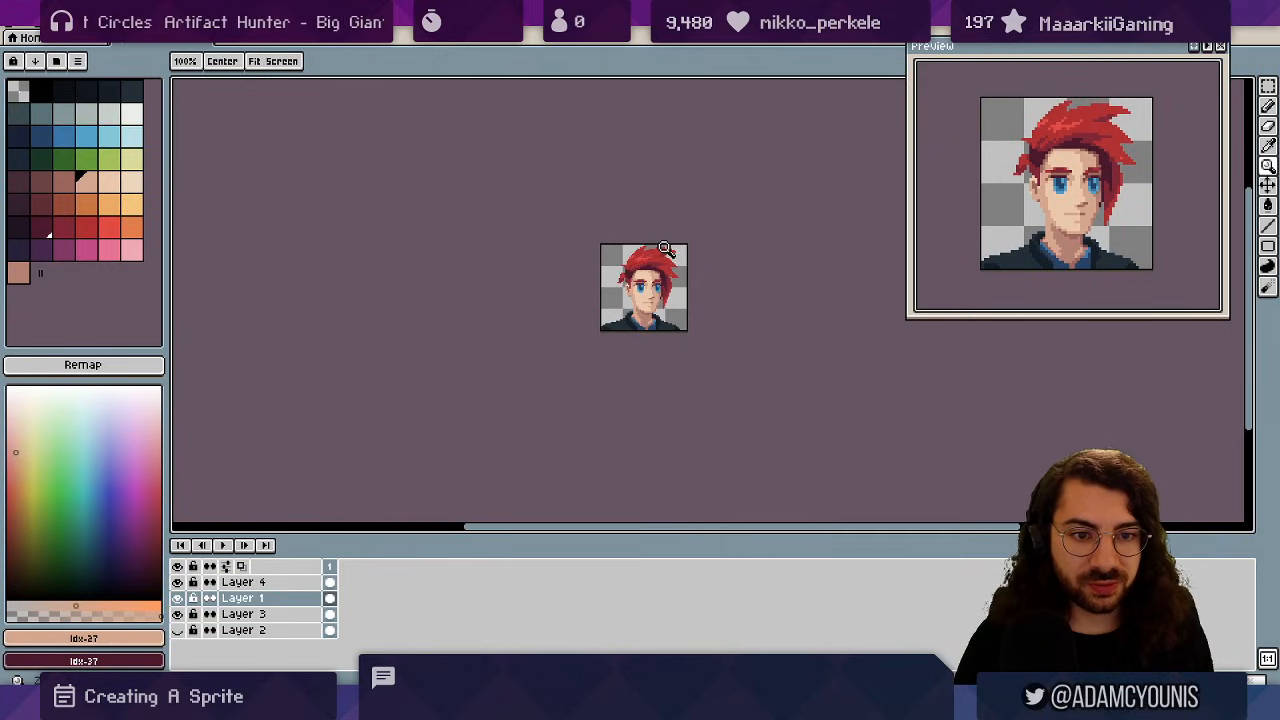
scroll(675, 230, "up", 1)
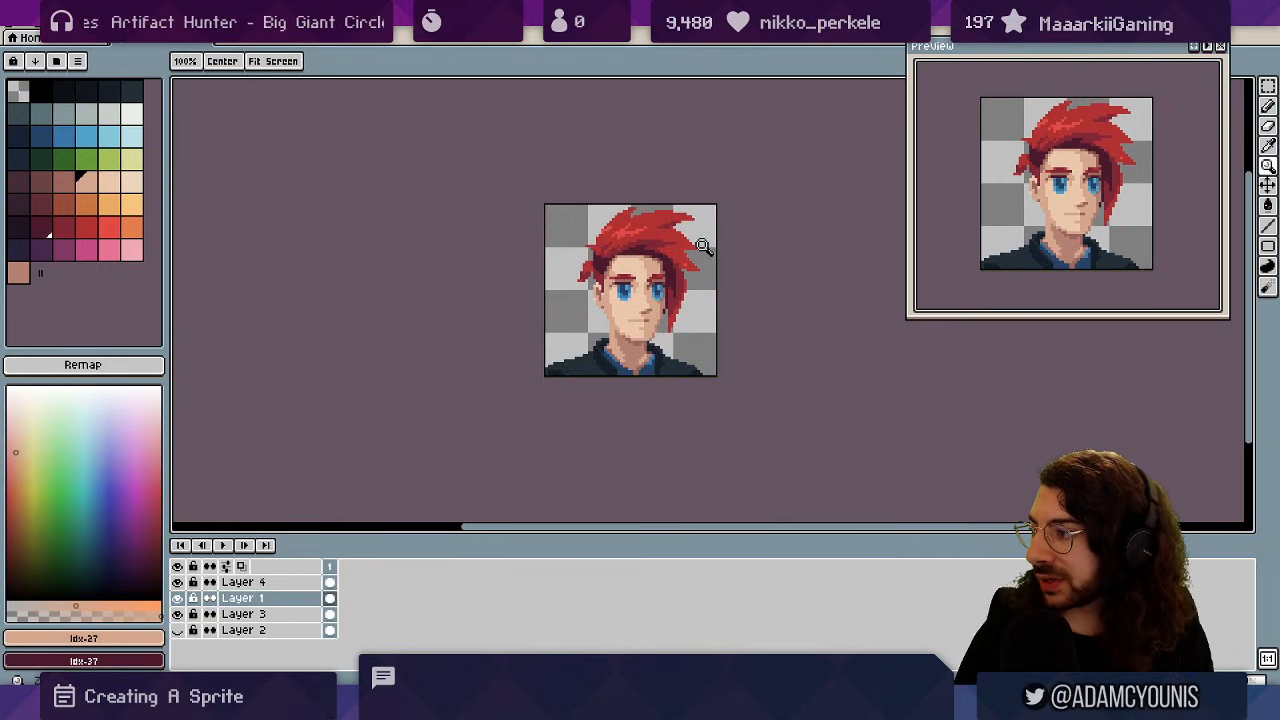
key("v")
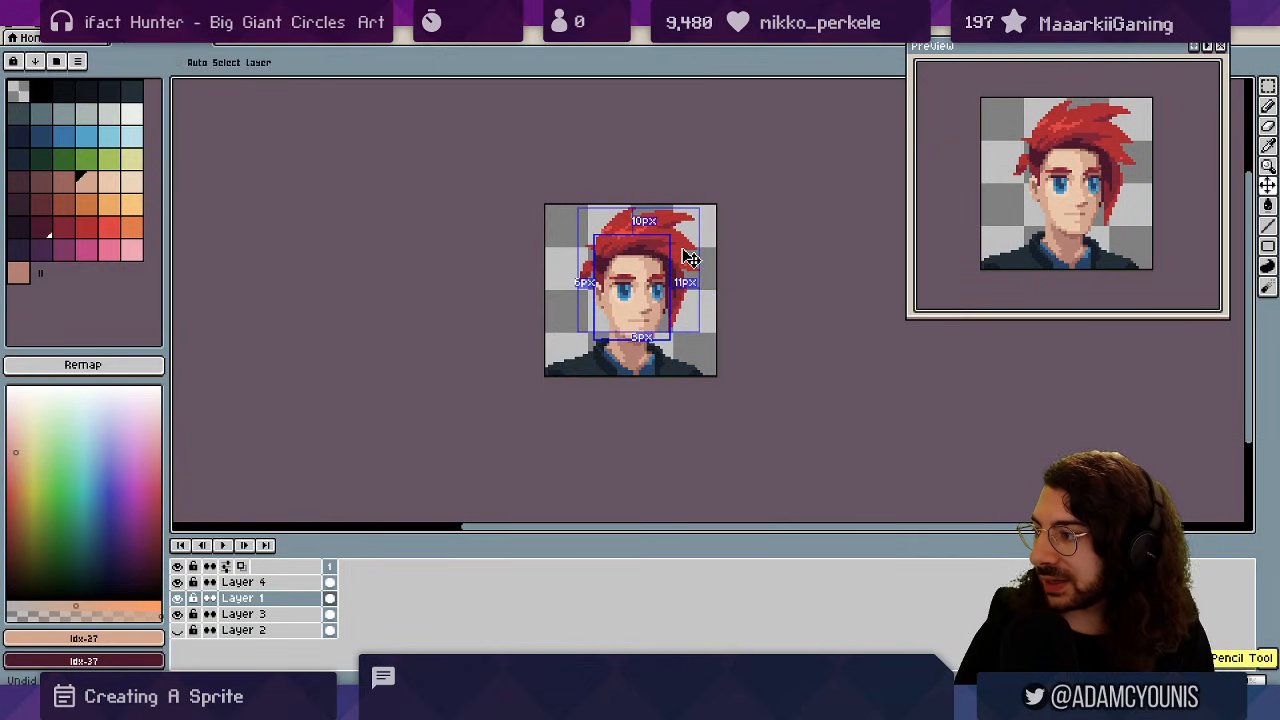
key("z")
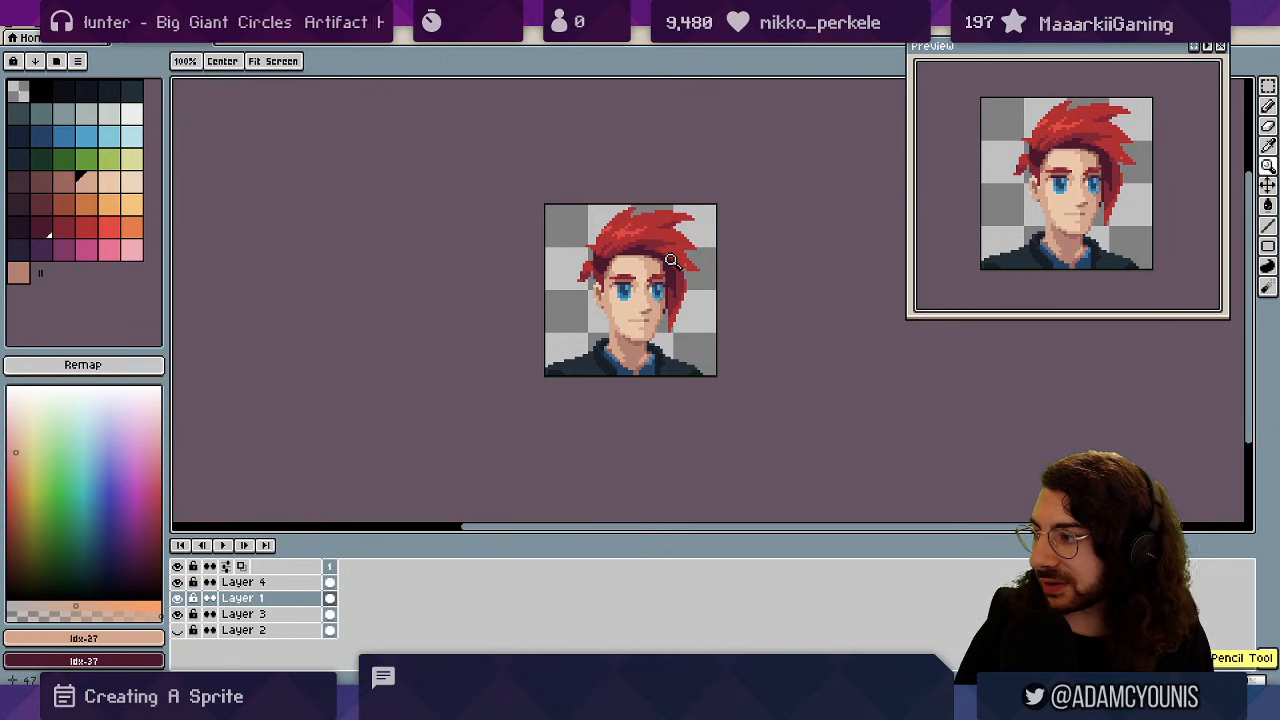
left_click(664, 284)
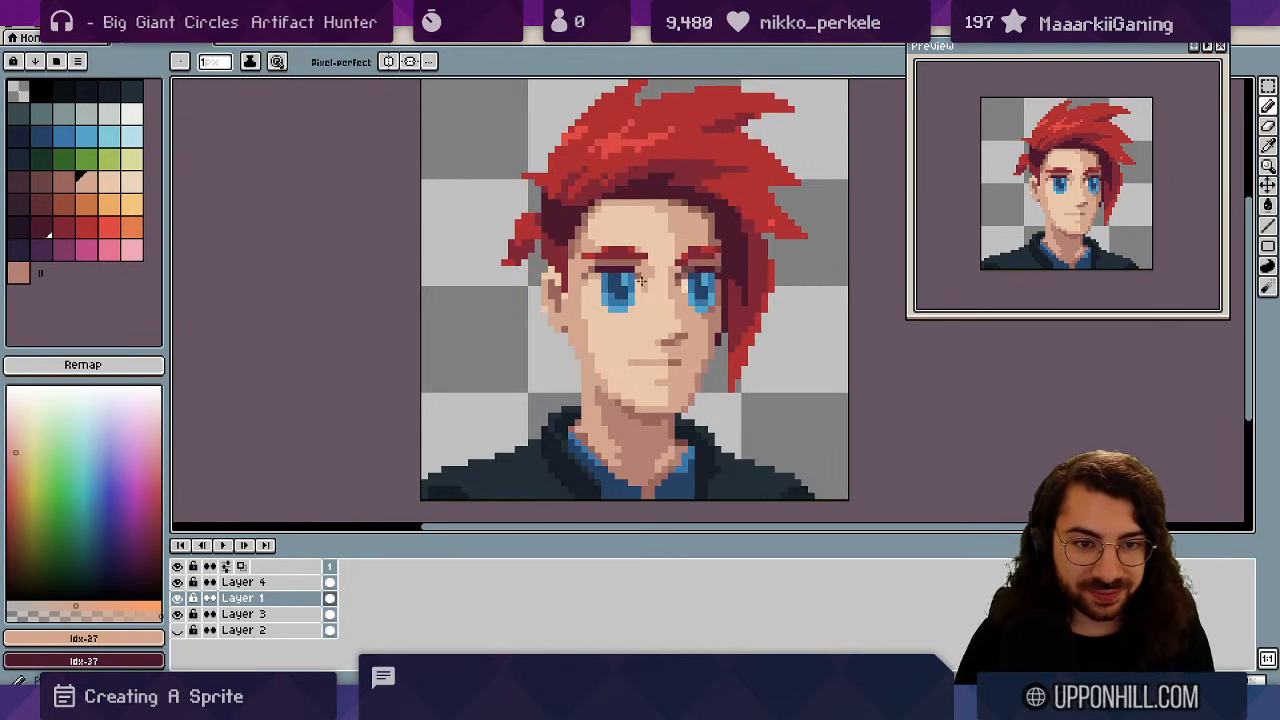
- Touch up the near eye's inner corner with Idx-27 and the irises with the blues Idx-15 and Idx-14
left_click(640, 285)
key("i")
left_click(626, 283)
key("b")
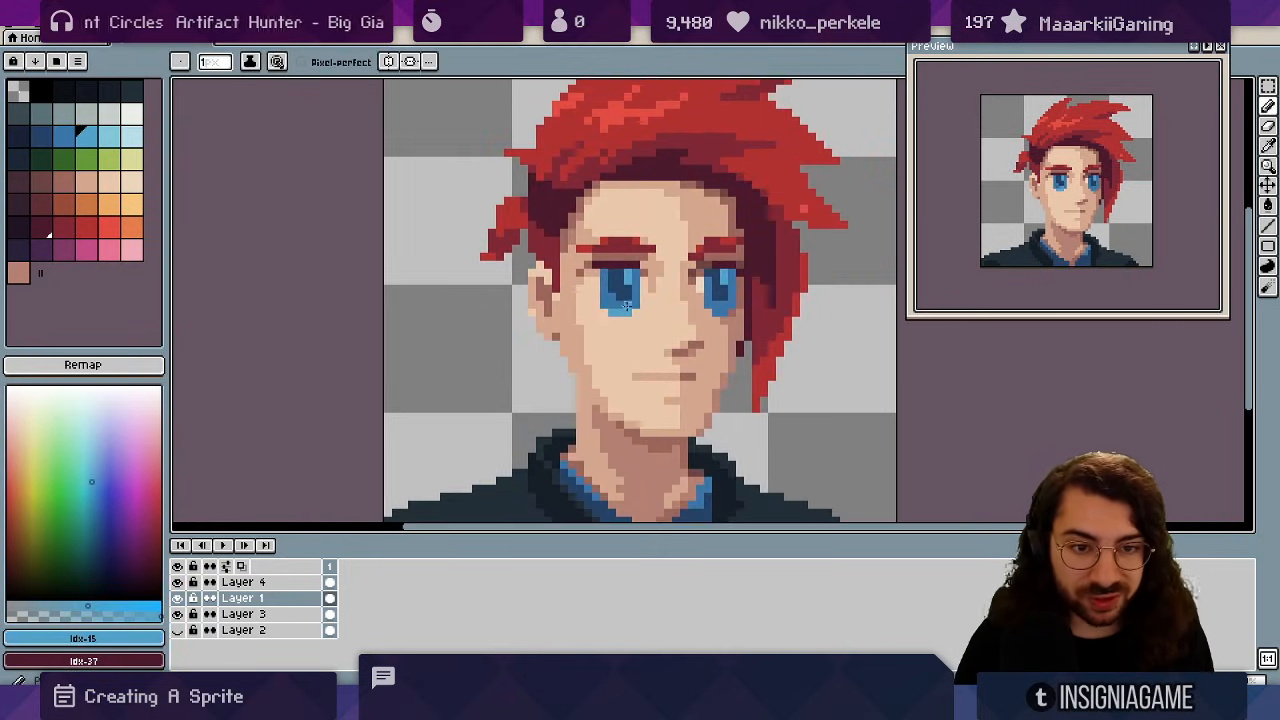
key("z")
mouse_move(729, 283)
left_mouse_down()
mouse_move(652, 278)
mouse_move(708, 260)
mouse_move(763, 277)
left_mouse_up()
left_click(719, 271)
left_click(721, 292, "alt")
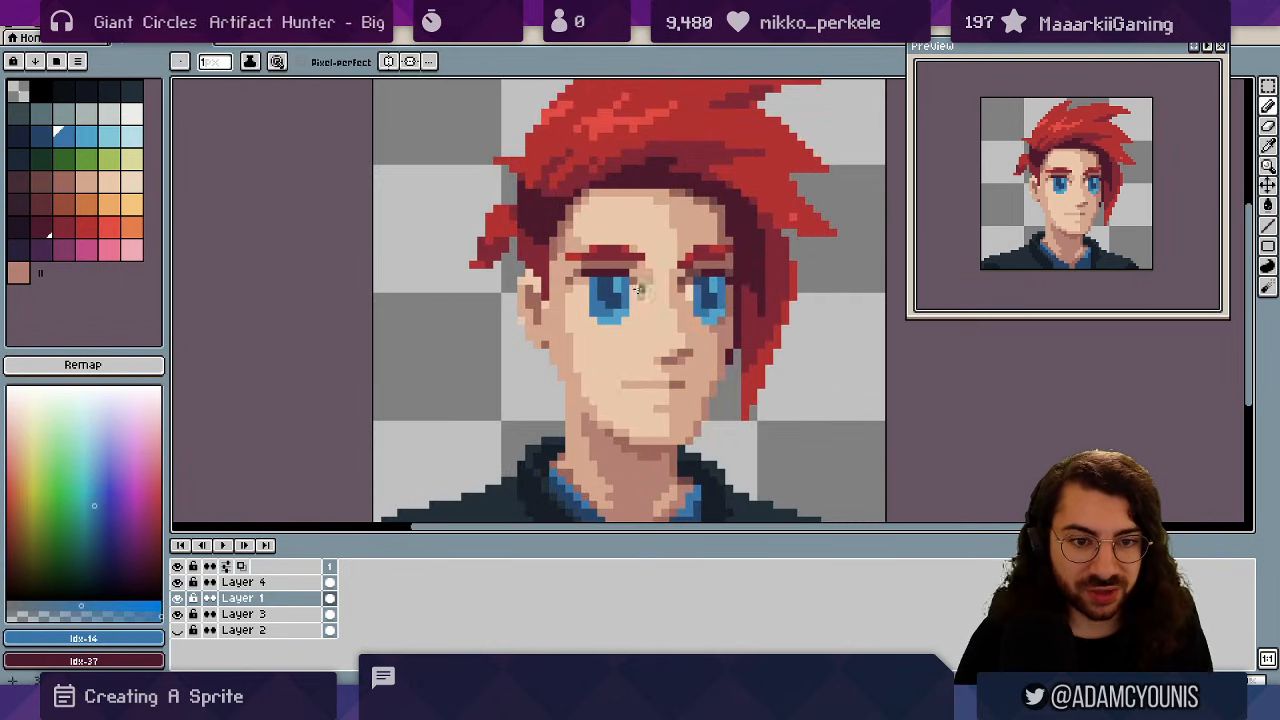
key("z")
mouse_move(682, 277)
left_mouse_down()
mouse_move(660, 252)
mouse_move(704, 276)
left_mouse_up()
key("b")
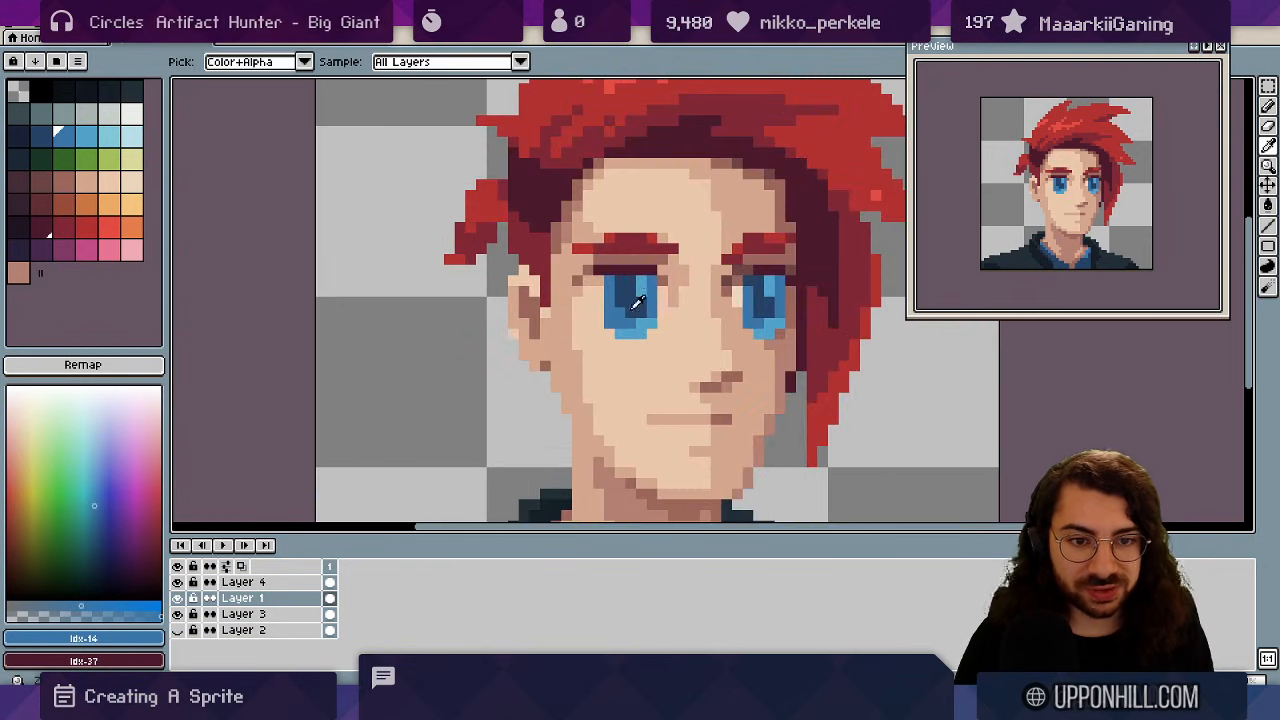
- Make Idx-29 both the foreground and background colour and paint a light highlight down the bridge of the nose
left_click(628, 304, "alt")
left_click(598, 322, "alt")
key("z")
left_click_drag(609, 321, 589, 317)
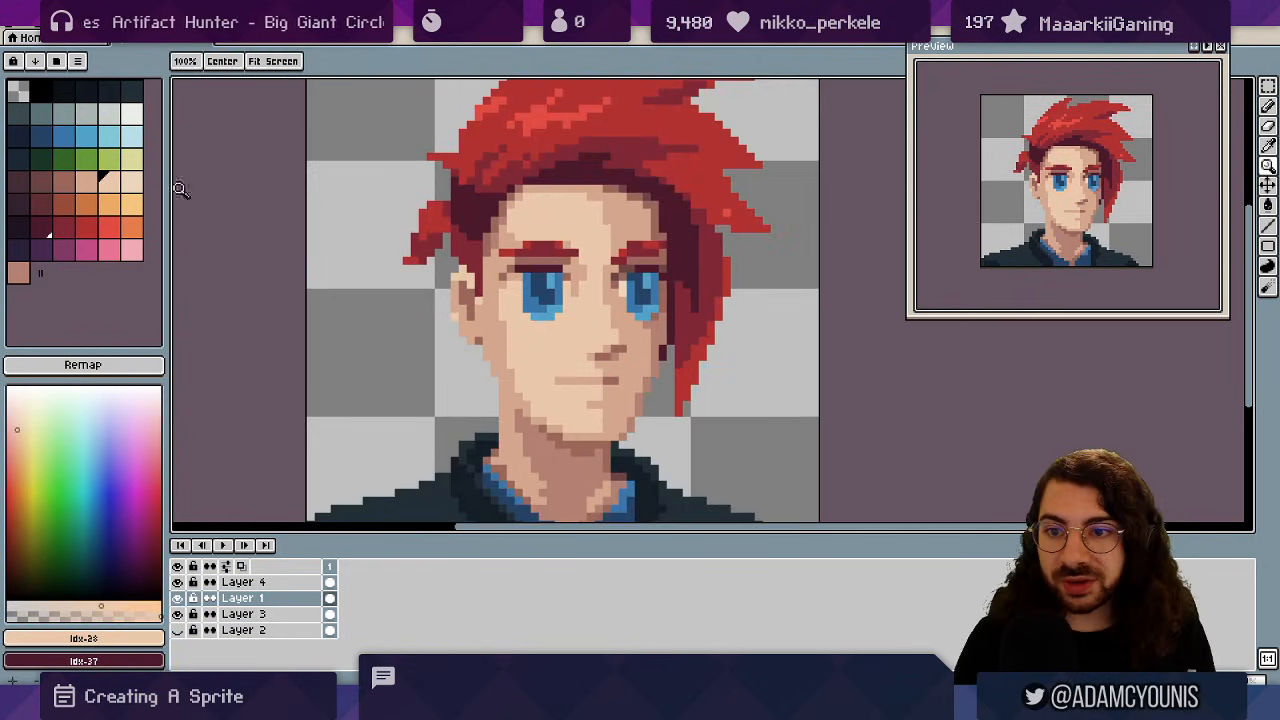
left_click(136, 178)
right_click(136, 178)
key("b")
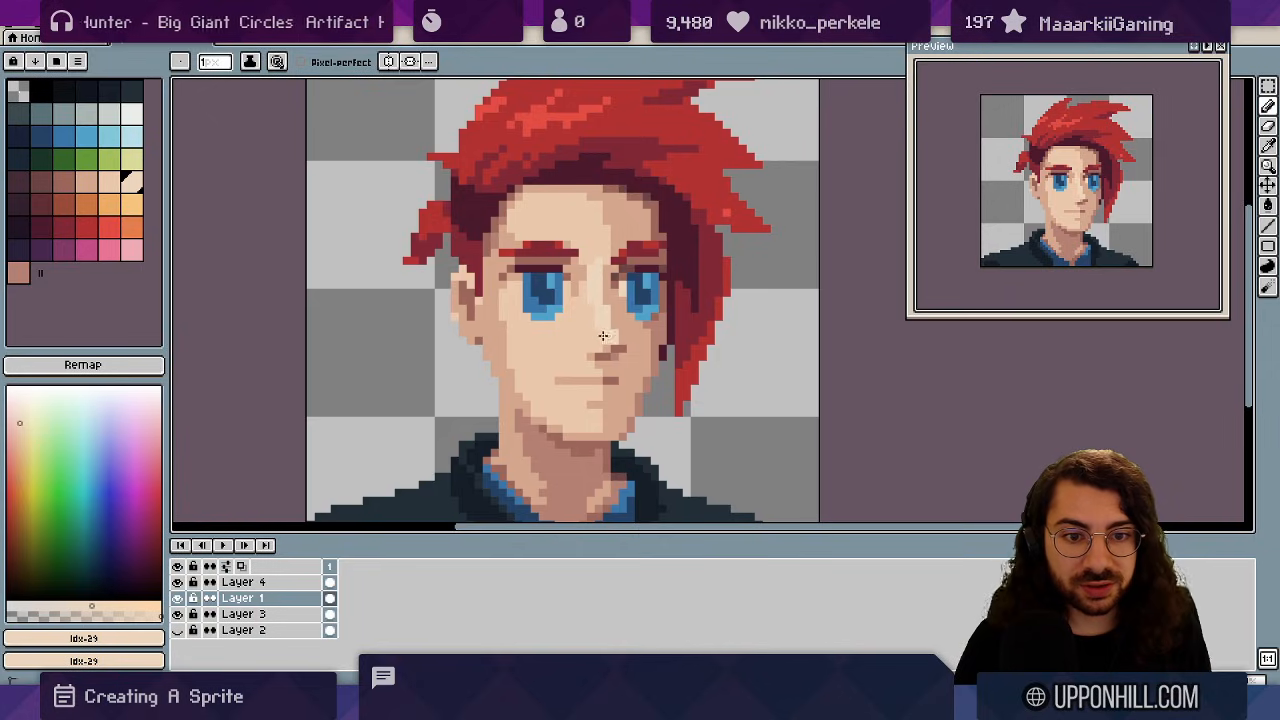
scroll(549, 325, "down", 3)
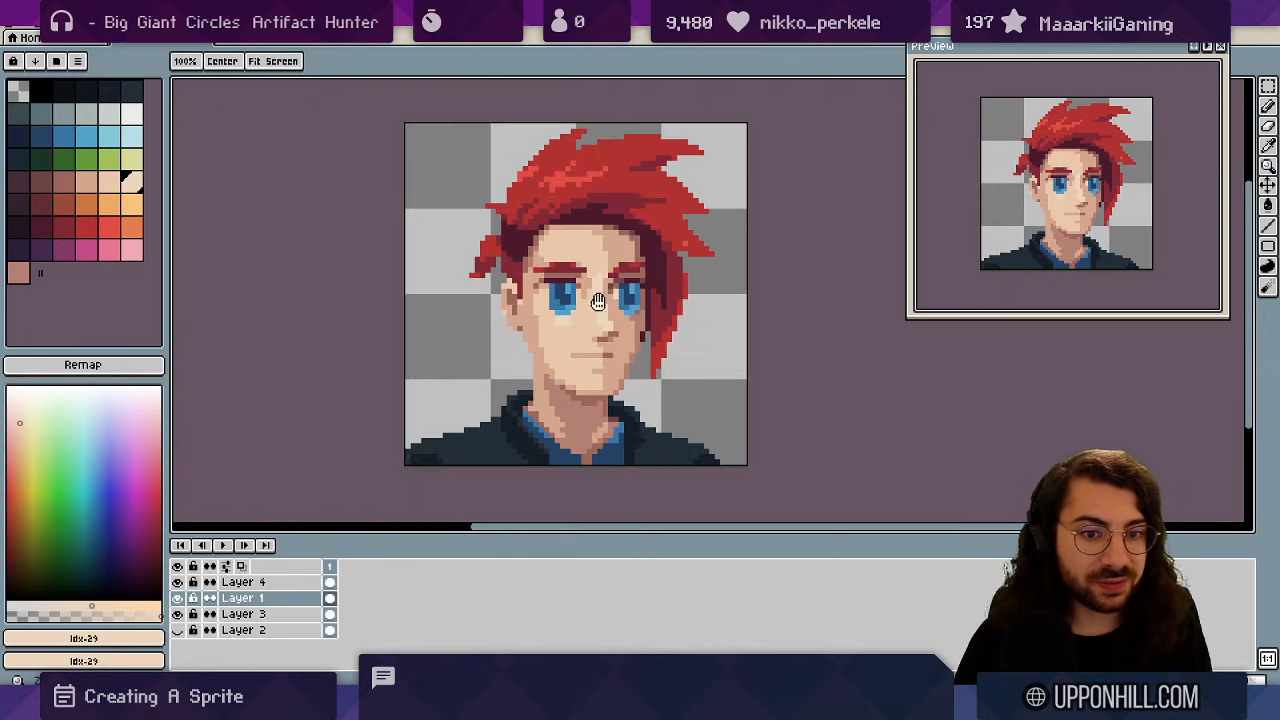
scroll(575, 300, "up", 3)
scroll(532, 299, "up", 1)
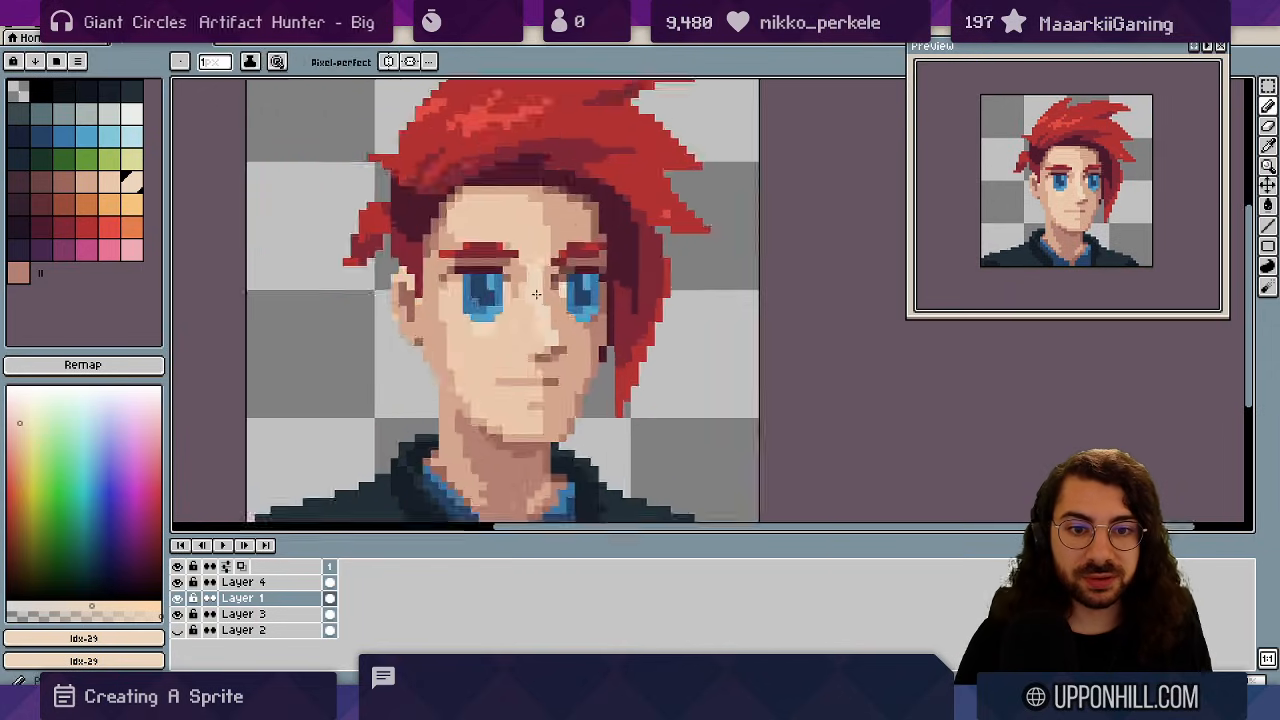
- Trim the highlight on the nose with skin tone Idx-28
left_click(532, 298, "alt")
scroll(534, 296, "down", 1)
left_click_drag(547, 257, 579, 242)
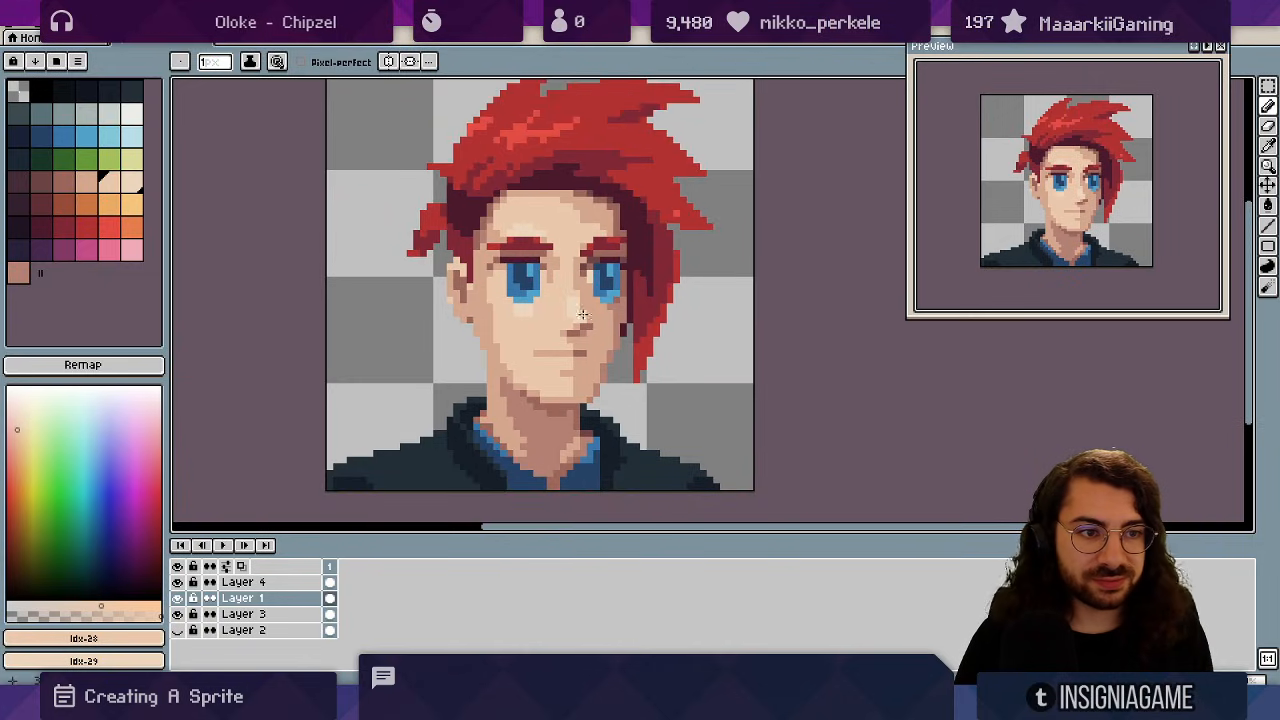
key("alt")
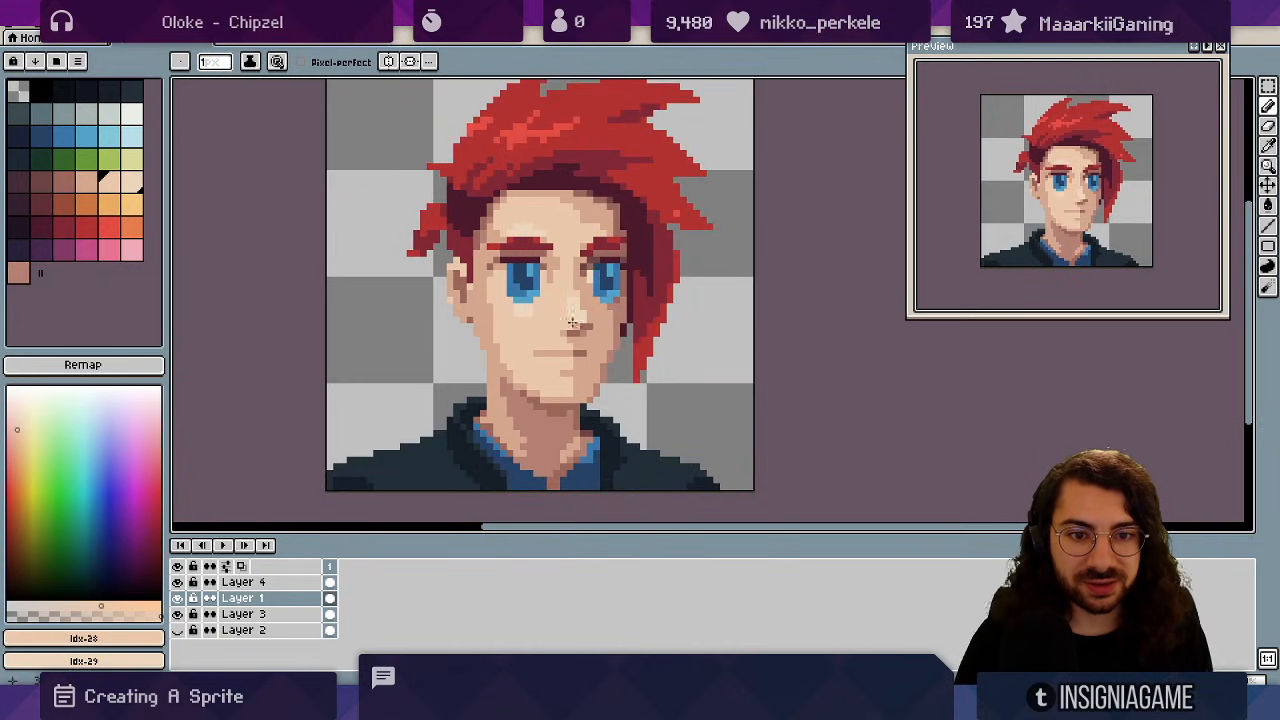
scroll(545, 308, "up", 1)
key("alt")
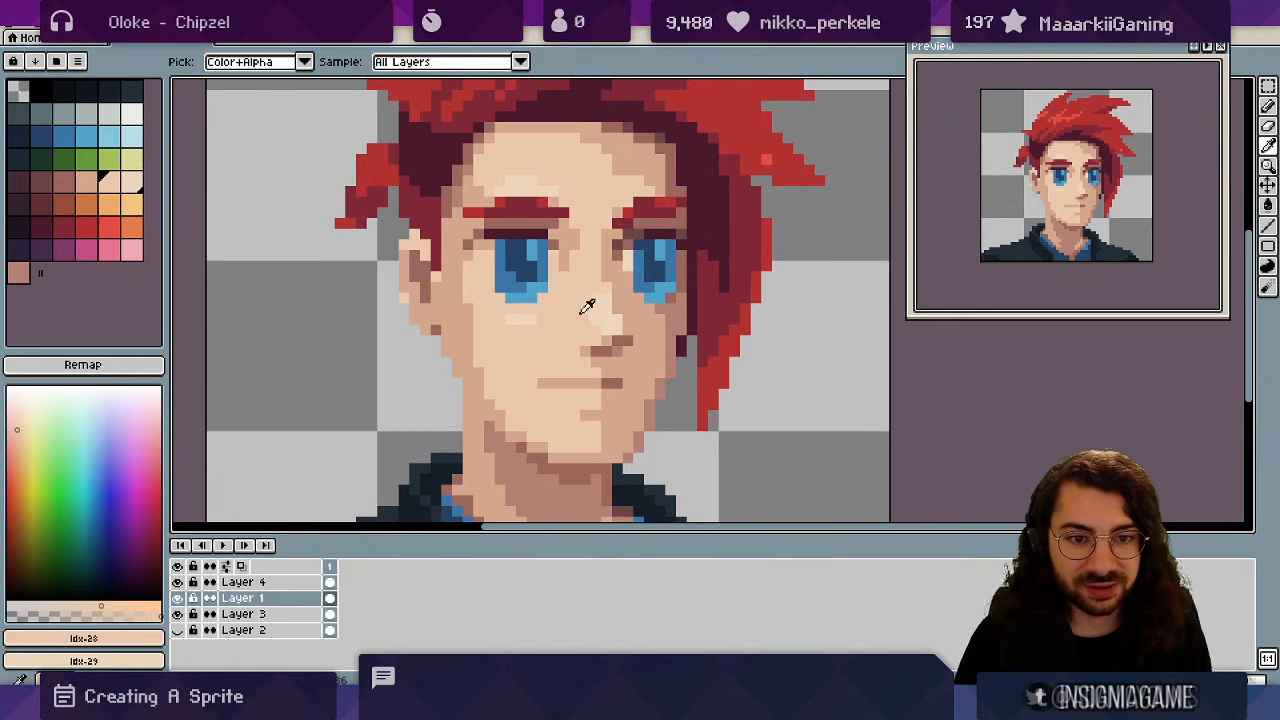
- Try reshaping the near corner of the mouth with Idx-27 and Idx-28, and undo it
left_click_drag(568, 382, 606, 282)
key("z")
scroll(606, 282, "down", 2)
left_click(600, 282, "alt")
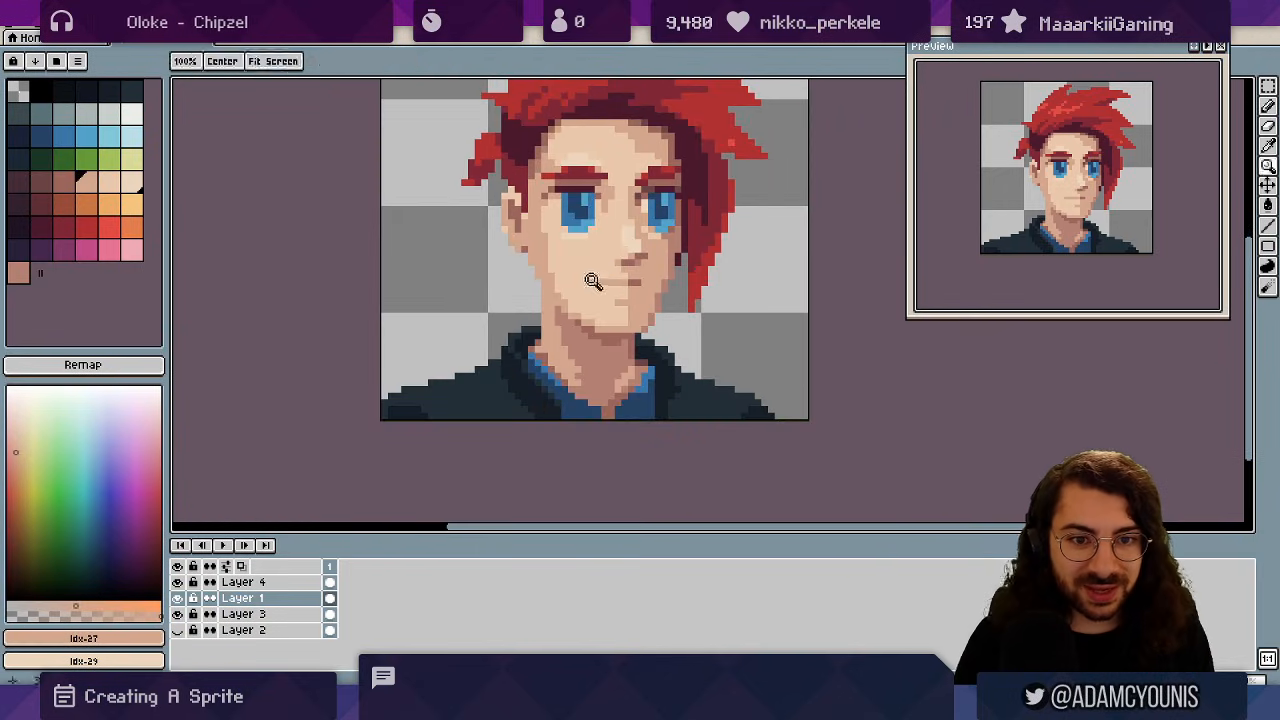
key("b")
left_click(604, 277, "alt")
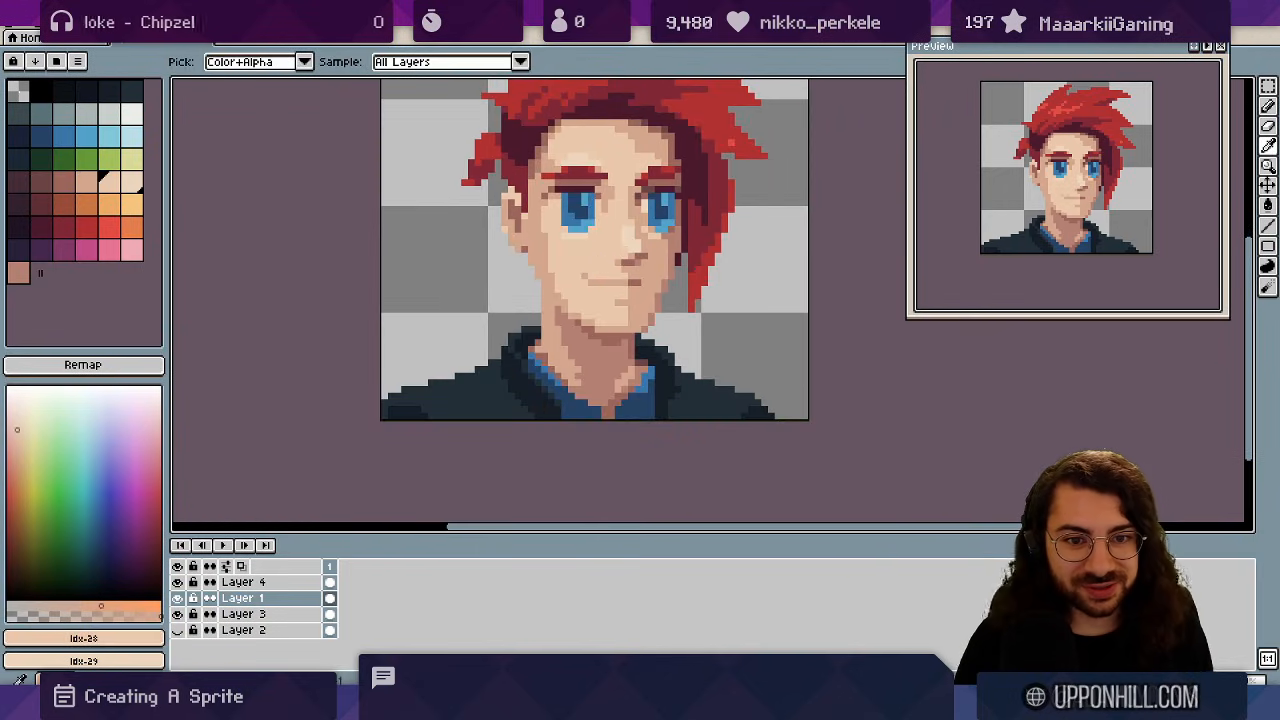
left_click(587, 277)
left_click(623, 301, "alt")
key("ctrl+z")
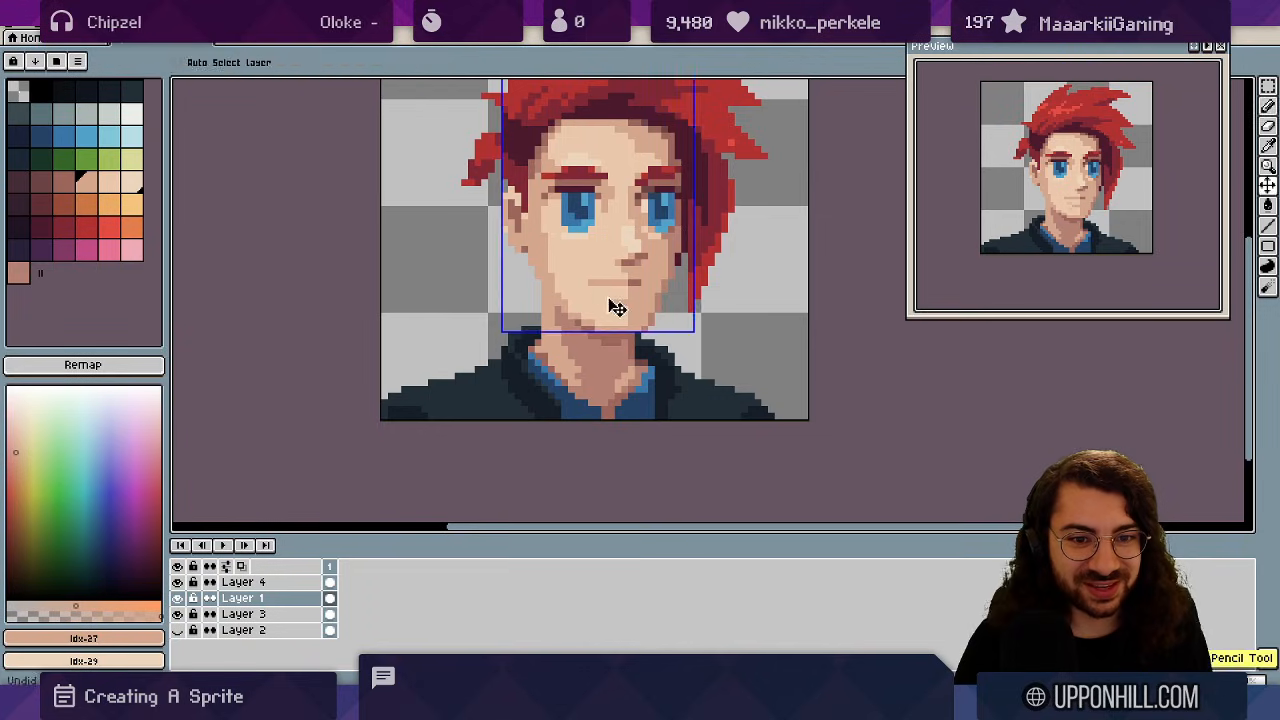
- Touch up the far edge of the jaw and cheek with skin tones Idx-48 and Idx-27
left_click_drag(611, 311, 639, 259)
key("z")
key("b")
left_click(697, 259, "alt")
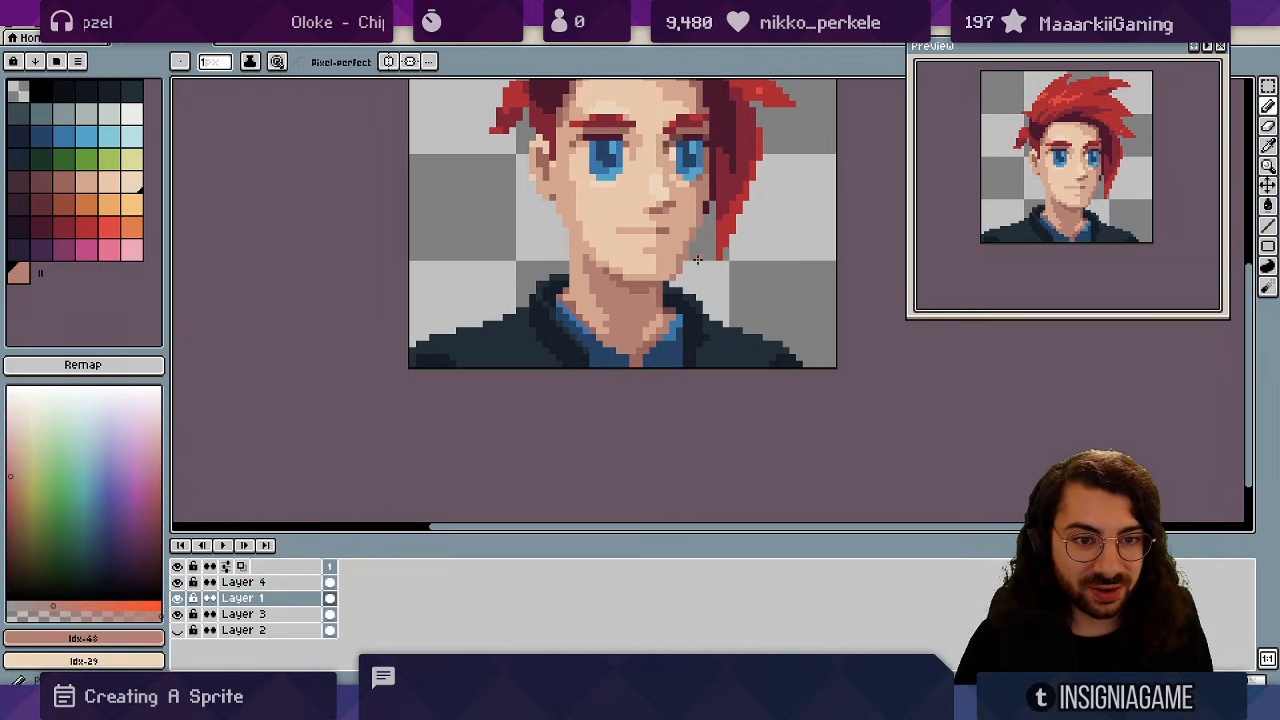
key("alt")
left_click(690, 244, "alt")
mouse_move(667, 238)
left_mouse_down()
mouse_move(629, 259)
mouse_move(614, 300)
left_mouse_up()
key("alt")
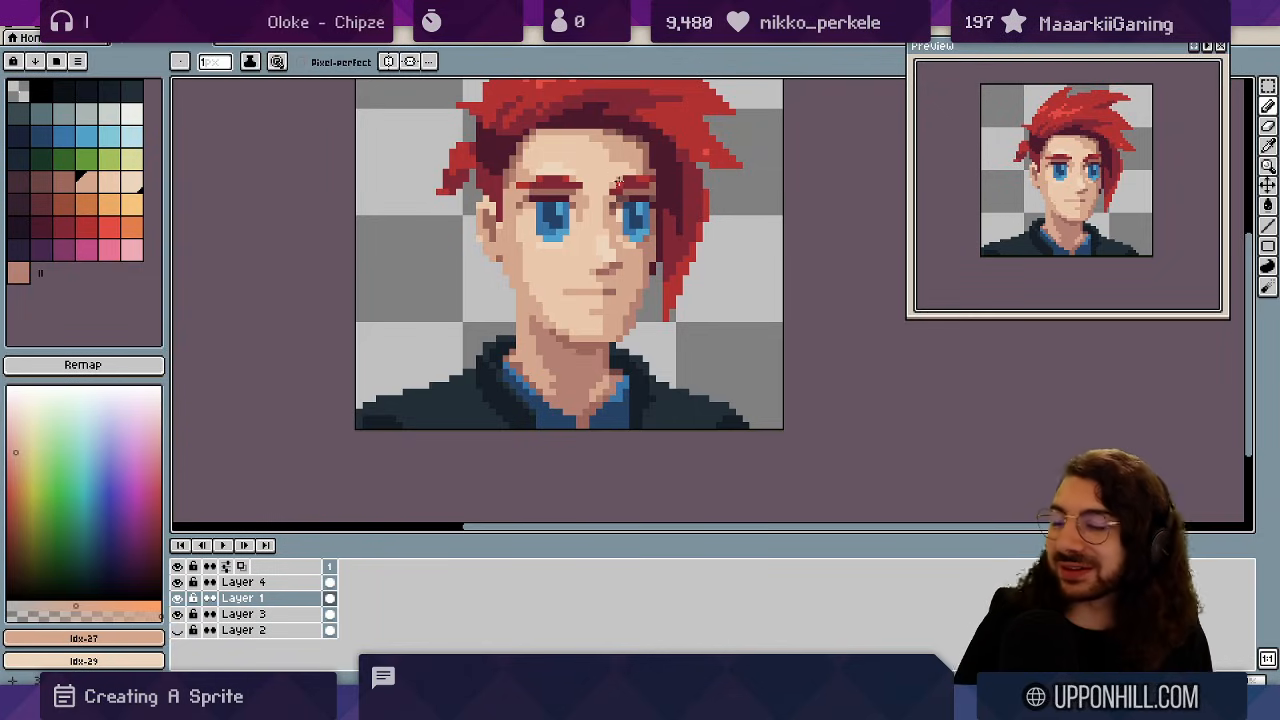
- Lighten the near cheek edge below the ear with Idx-28 and refine the chin shading with Idx-27
left_click_drag(599, 245, 609, 279)
left_click(554, 292, "alt")
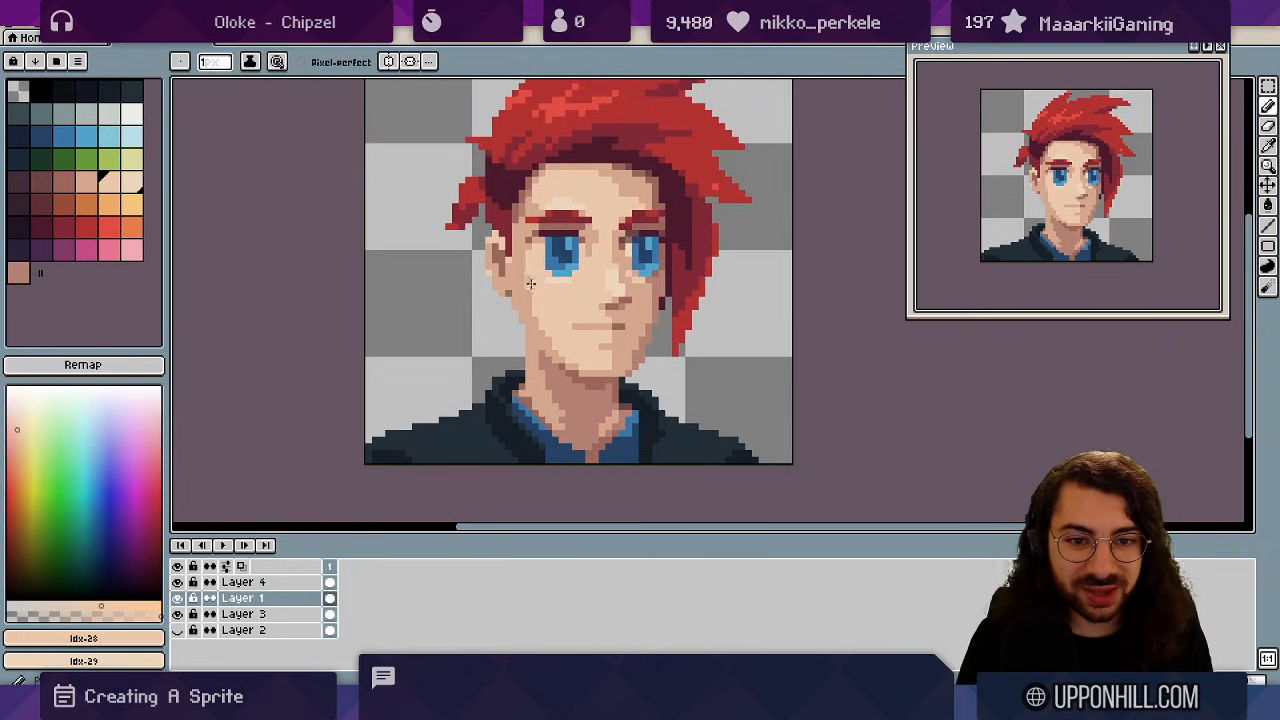
left_click_drag(531, 276, 531, 292)
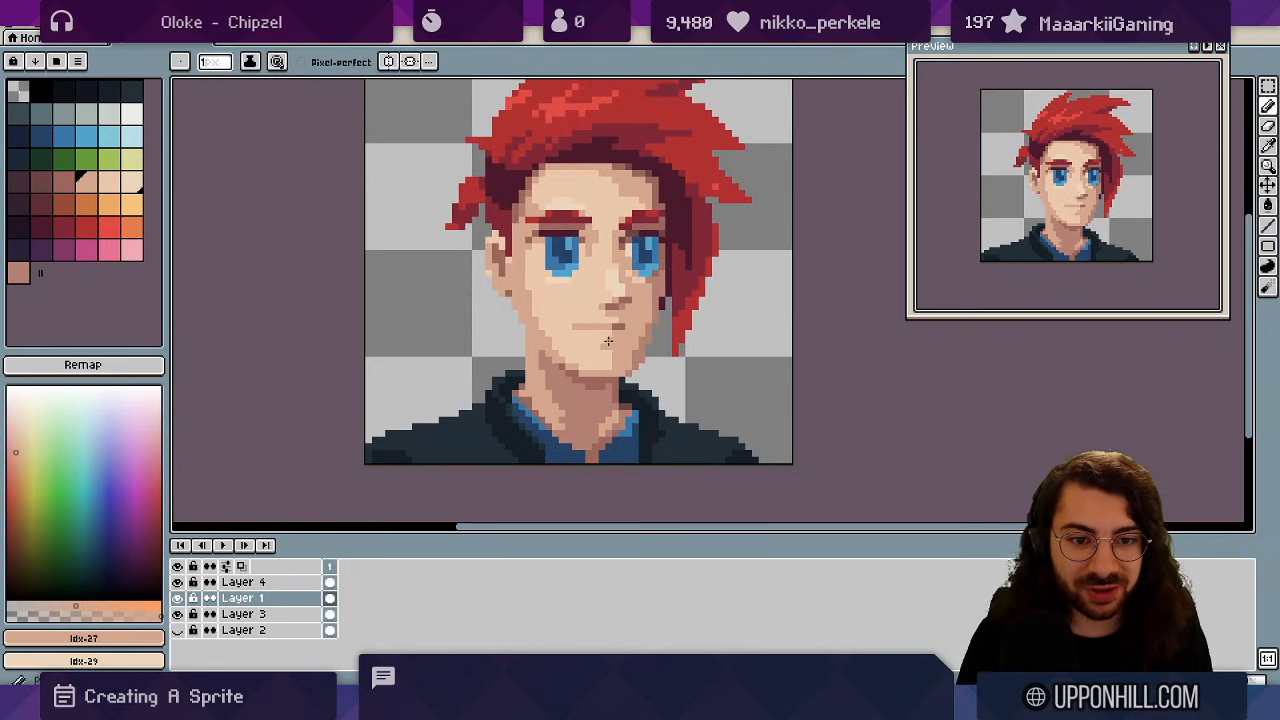
scroll(618, 327, "down", 1)
- Add bright red Idx-40 highlights to the far-side hair tips on Layer 4
left_click(679, 294, "alt")
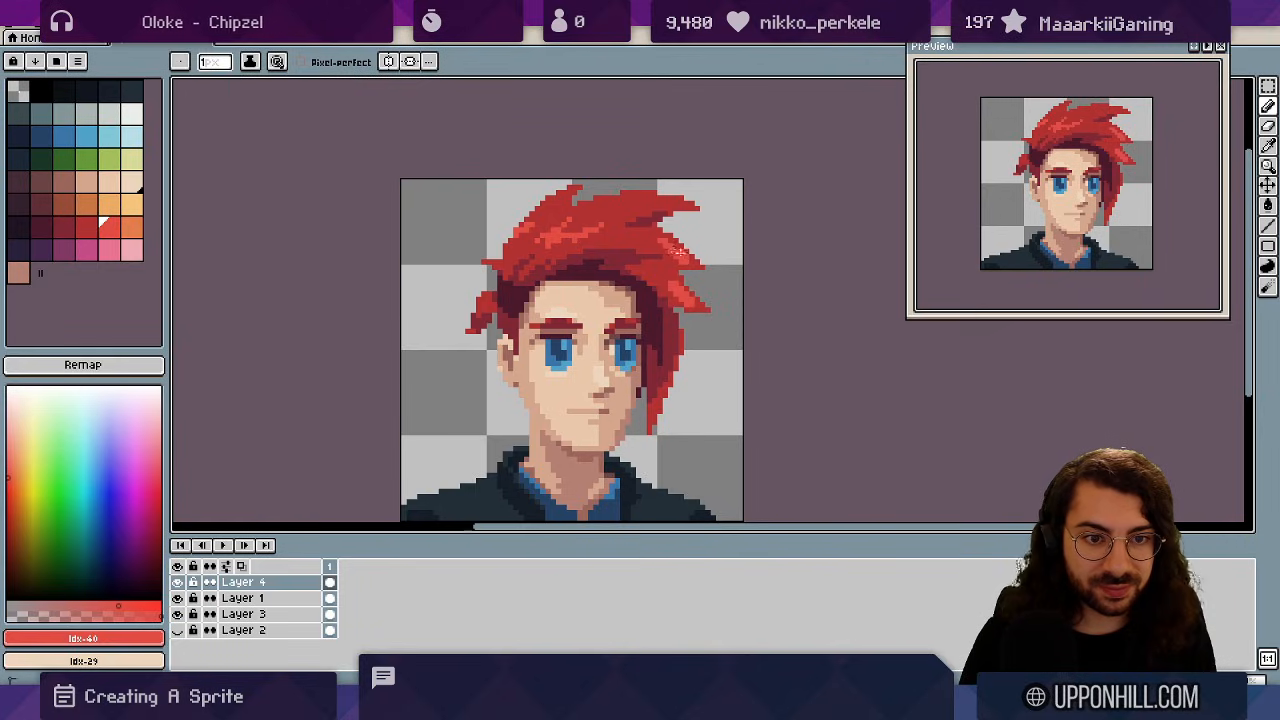
scroll(678, 245, "down", 3)
scroll(727, 214, "up", 1)
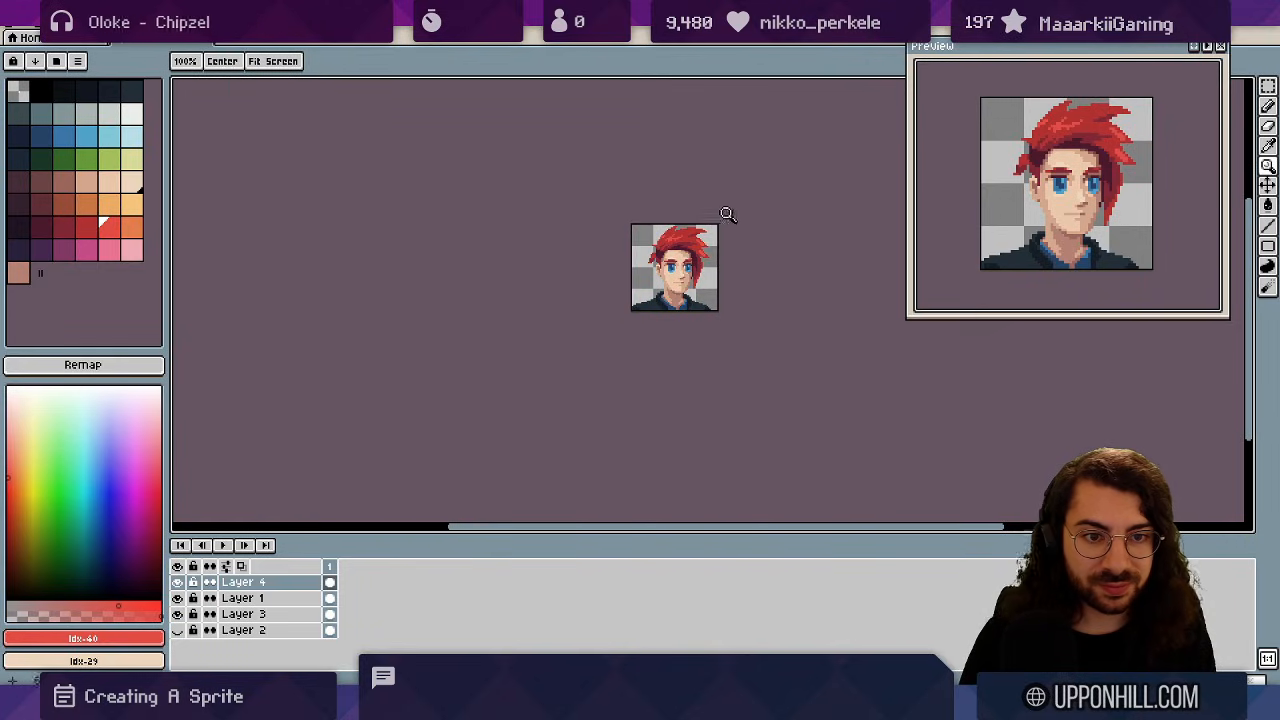
scroll(720, 241, "up", 4)
- Refine the far temple hairline on Layer 4 with Idx-37 and shade the skin beside it on Layer 1 with Idx-25
left_click(690, 242, "alt")
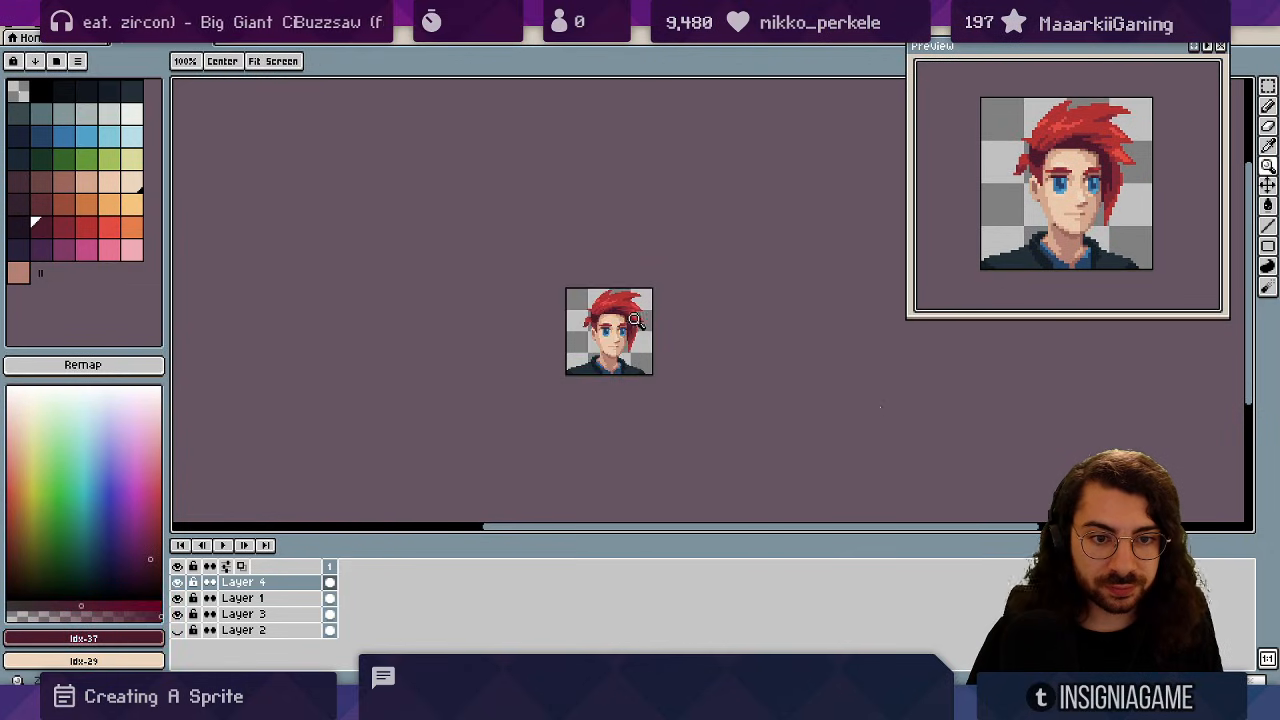
scroll(628, 318, "up", 5)
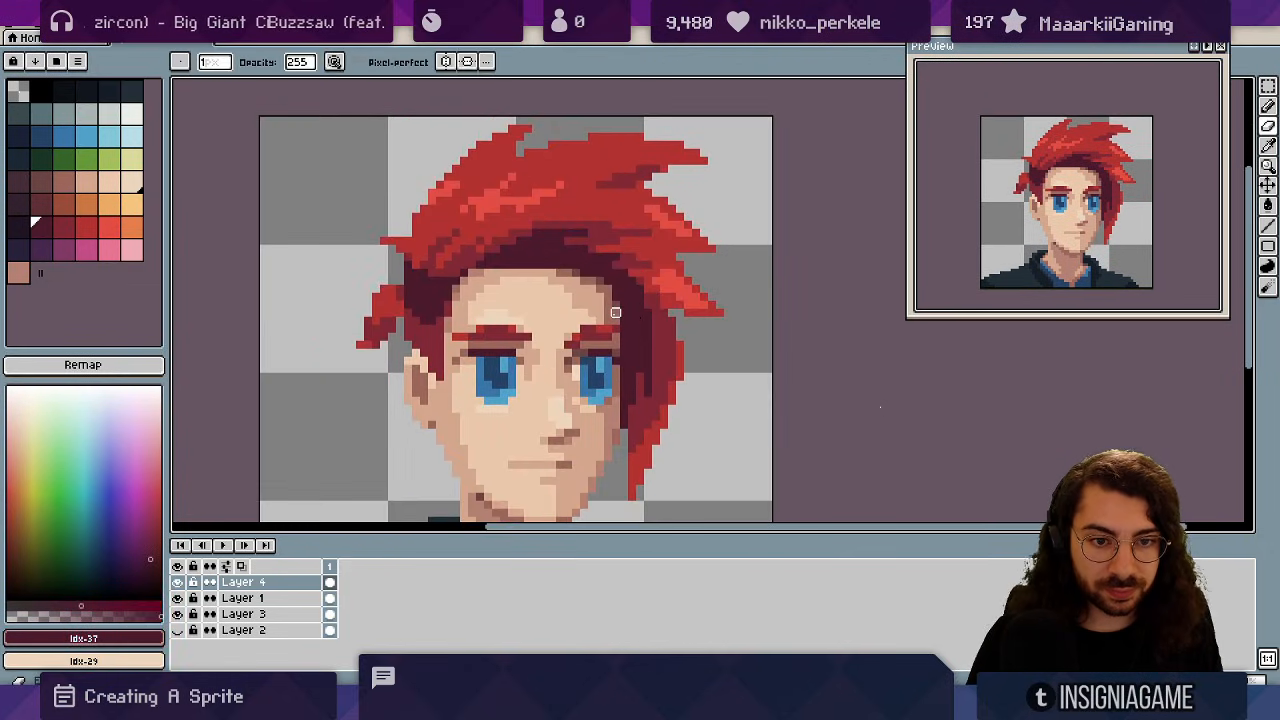
left_click(622, 300, "ctrl")
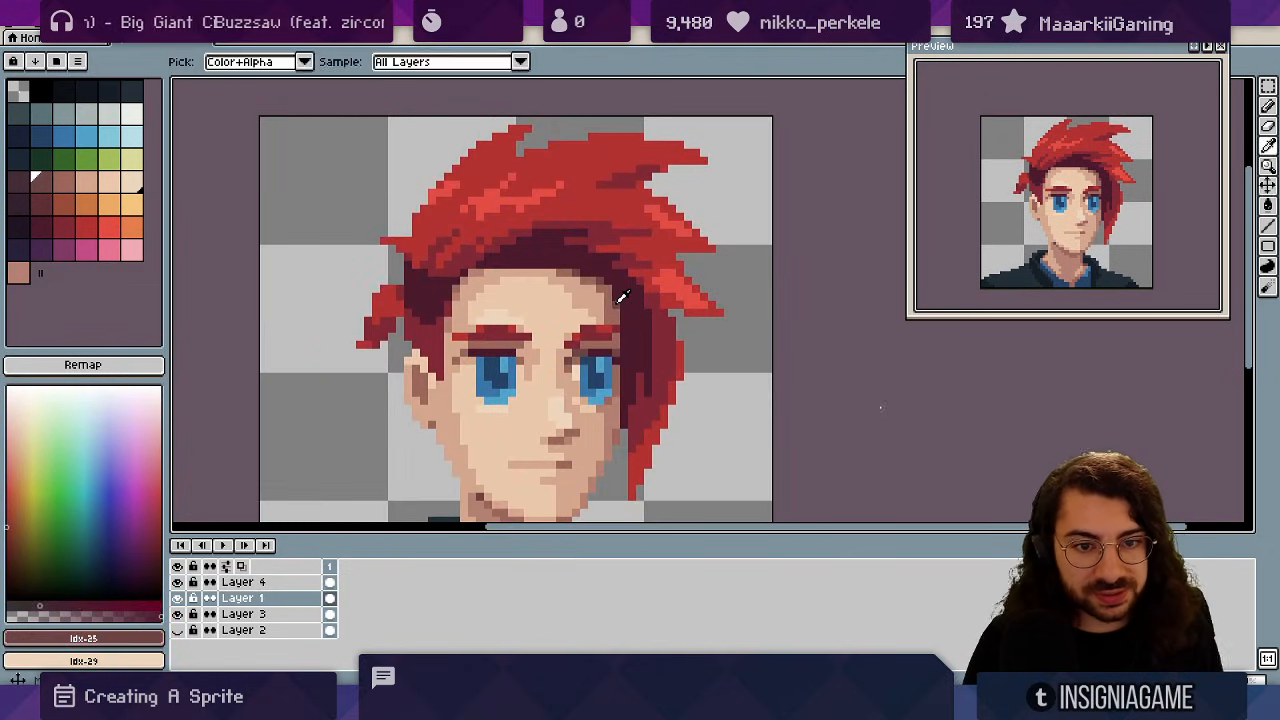
left_click(616, 303, "alt")
key("z")
left_click_drag(667, 291, 548, 352)
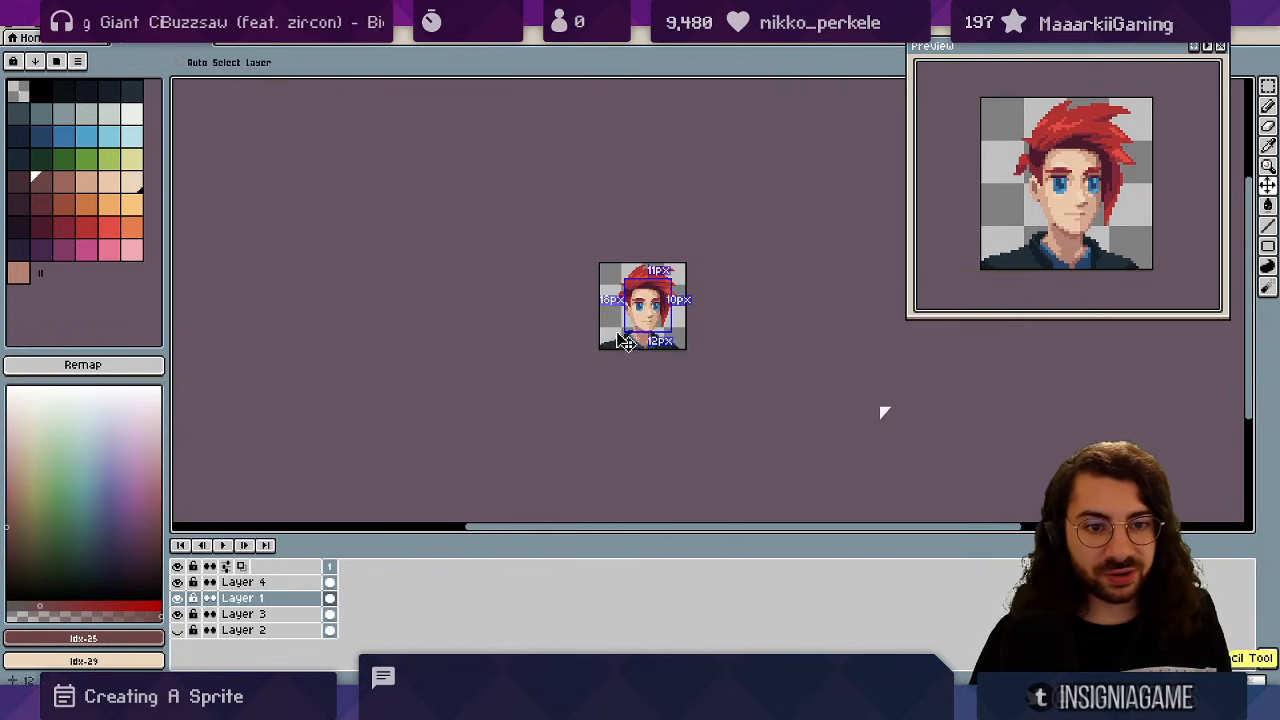
- Reshape the dark hair at the near temple on Layer 4 with Idx-37
left_click(617, 338, "ctrl")
scroll(655, 290, "up", 4)
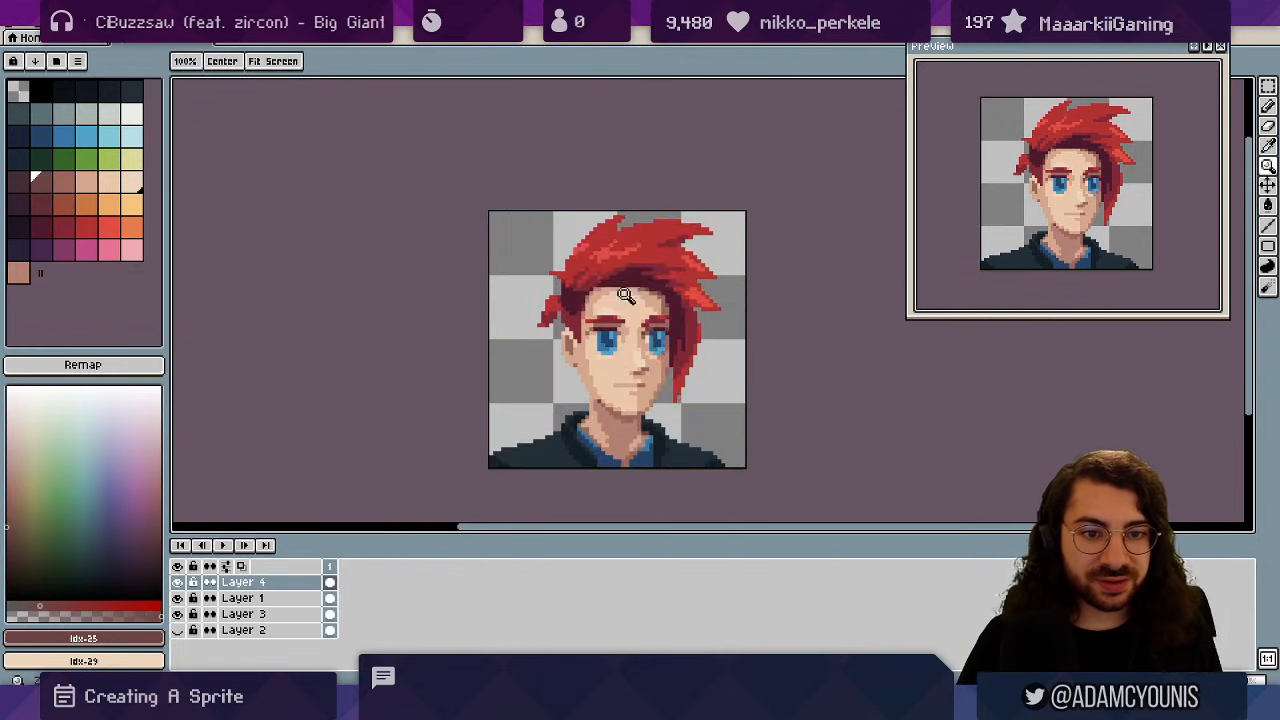
key("ctrl")
left_click(606, 280, "alt")
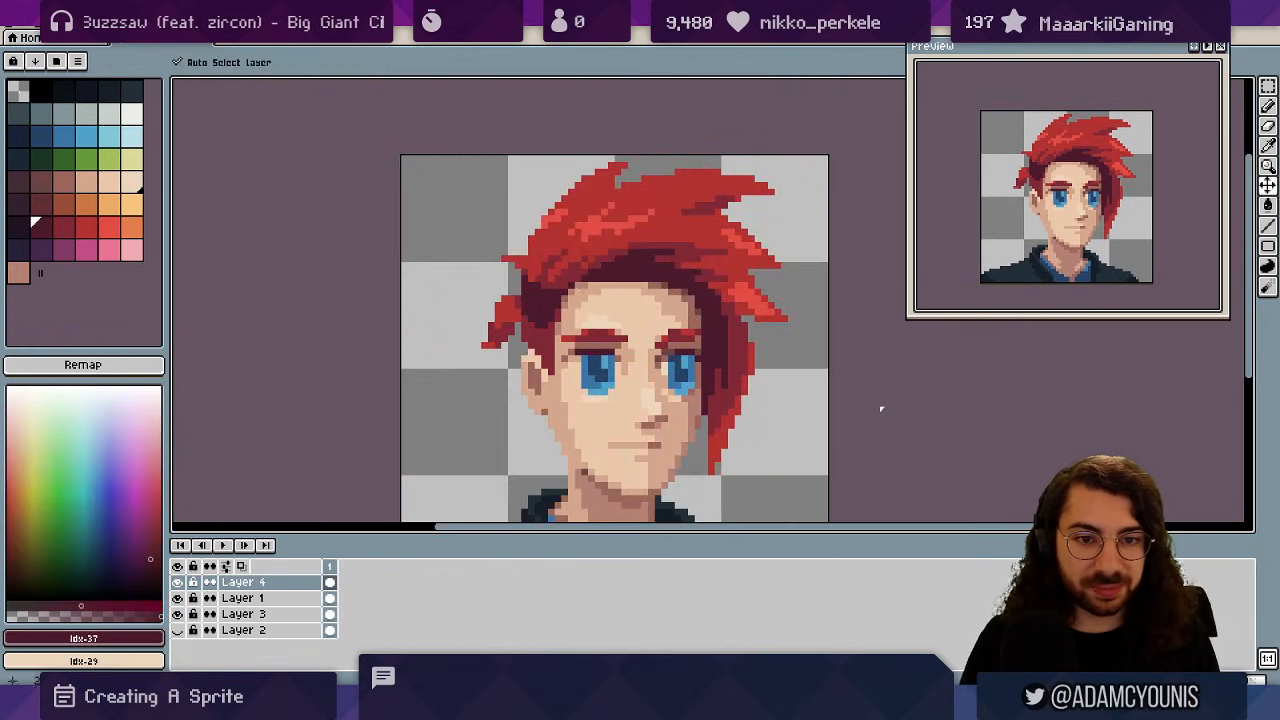
left_click(563, 313, "alt")
left_click(564, 296, "alt")
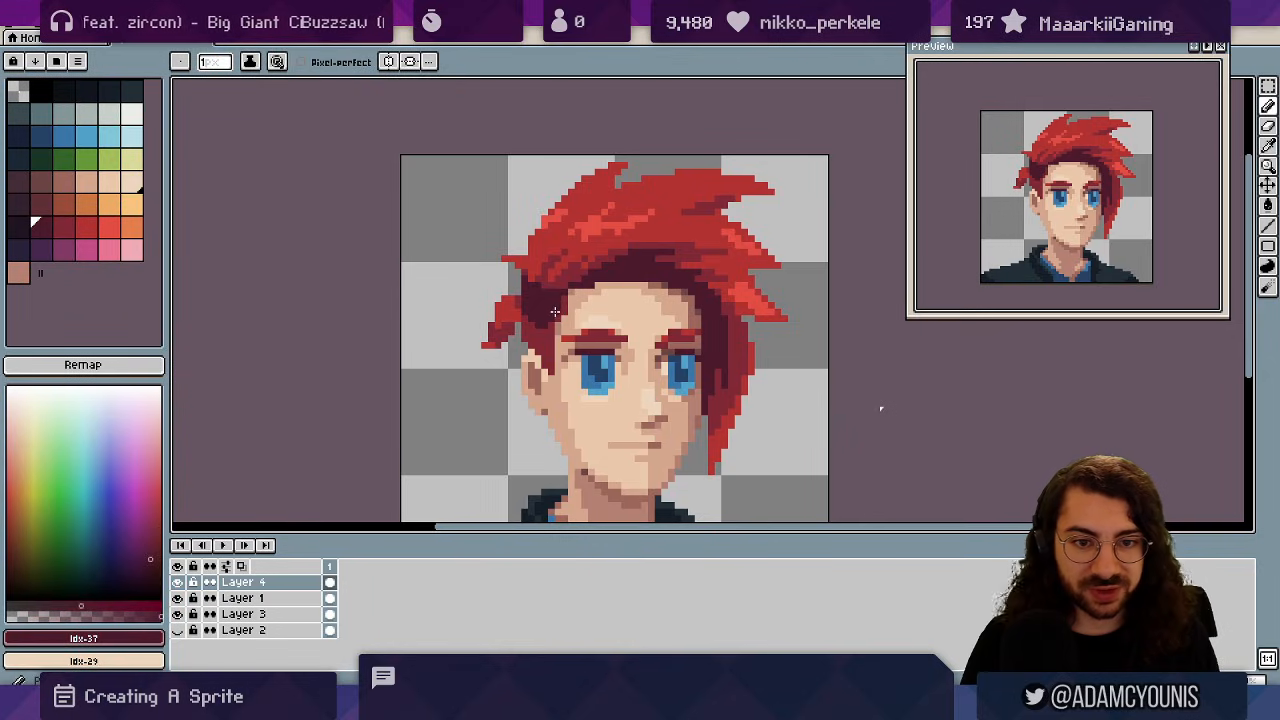
left_click(556, 313)
- Soften the near temple hairline edge with red Idx-38 and check the portrait at small size
left_click(563, 312, "alt")
key("z")
left_click_drag(616, 287, 677, 277)
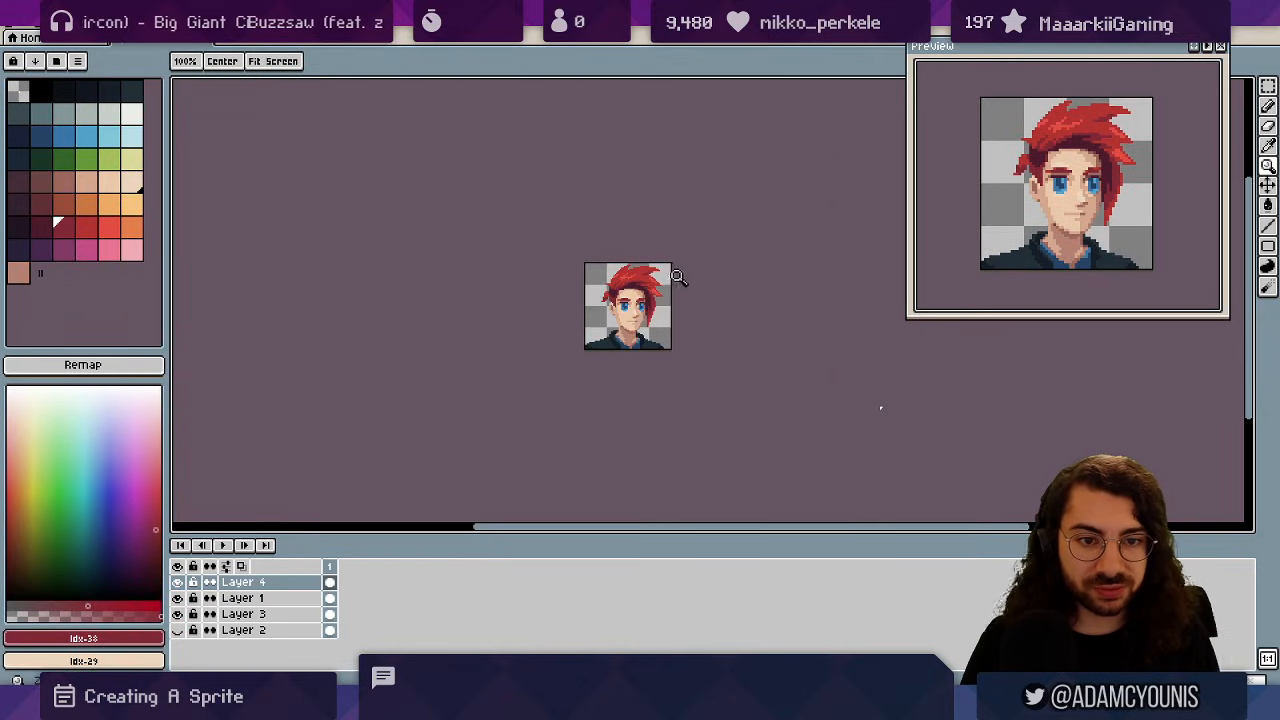
scroll(636, 296, "up", 6)
key("v")
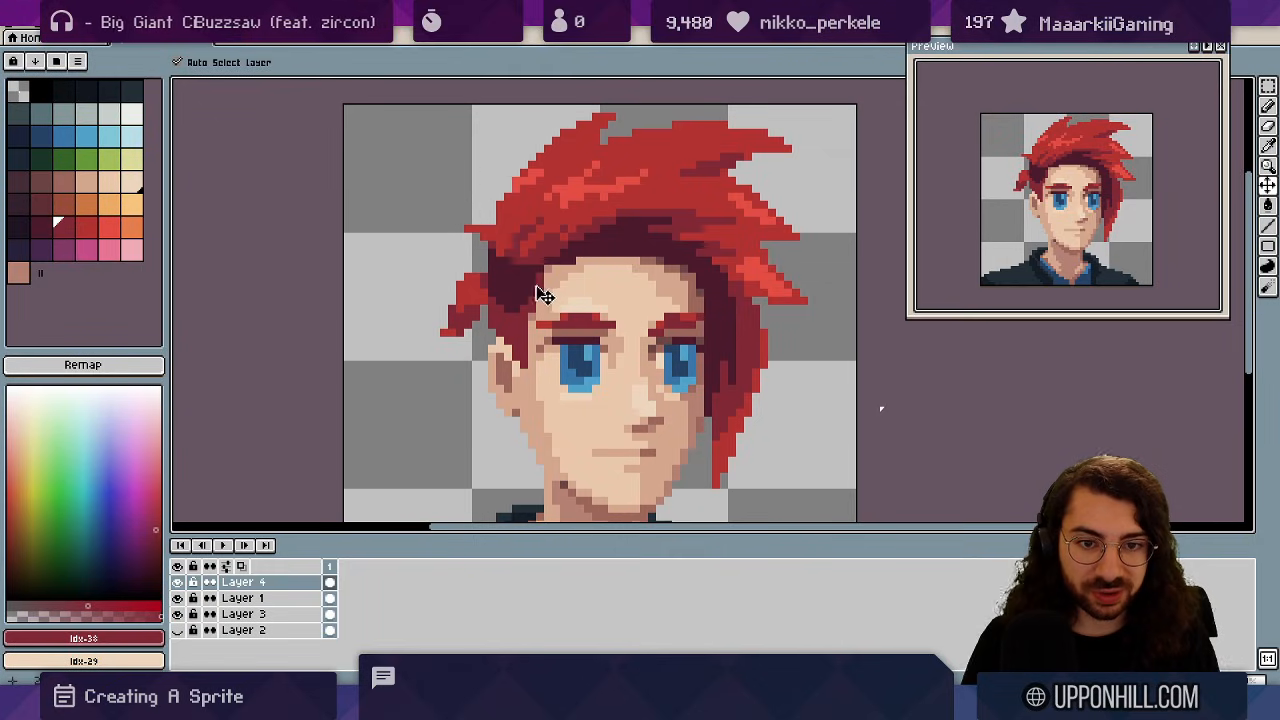
key("b")
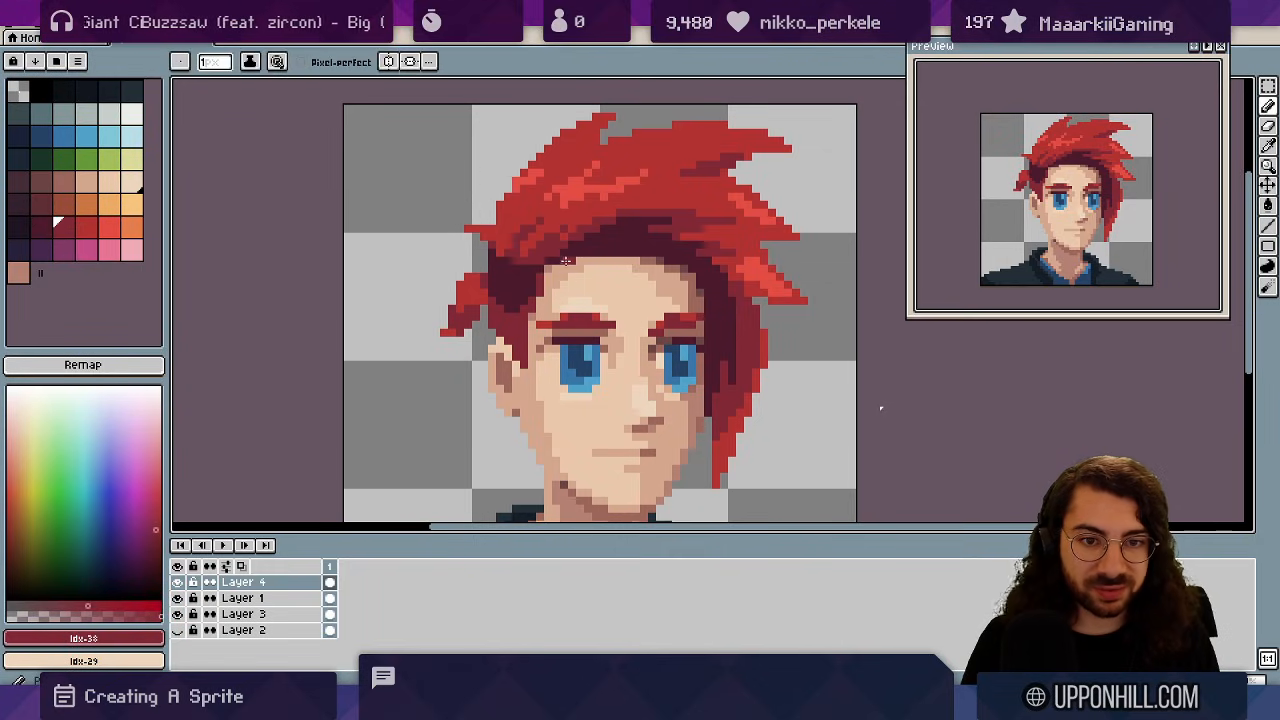
key("space")
scroll(677, 217, "up", 1)
scroll(671, 263, "down", 3)
left_click_drag(671, 263, 646, 272)
key("z")
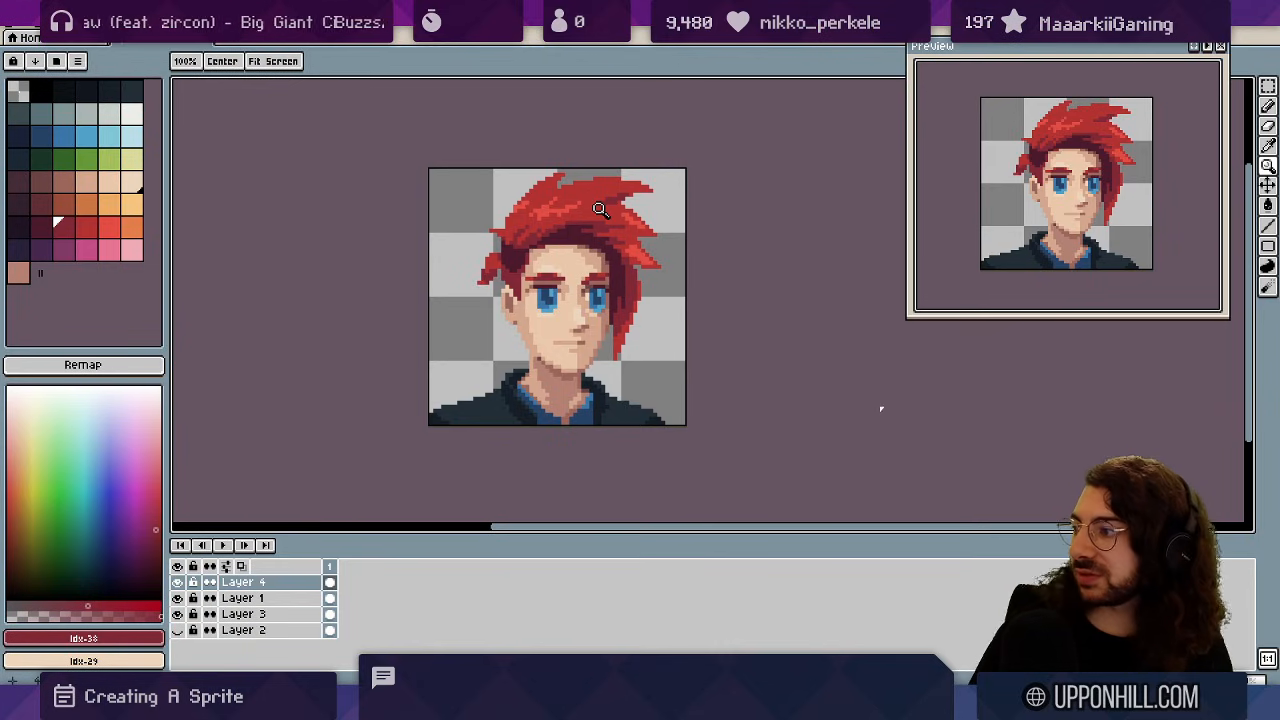
- Extend the forehead shading above the far eyebrow on Layer 1 with Idx-27, replacing the first attempt
left_click_drag(580, 266, 621, 276)
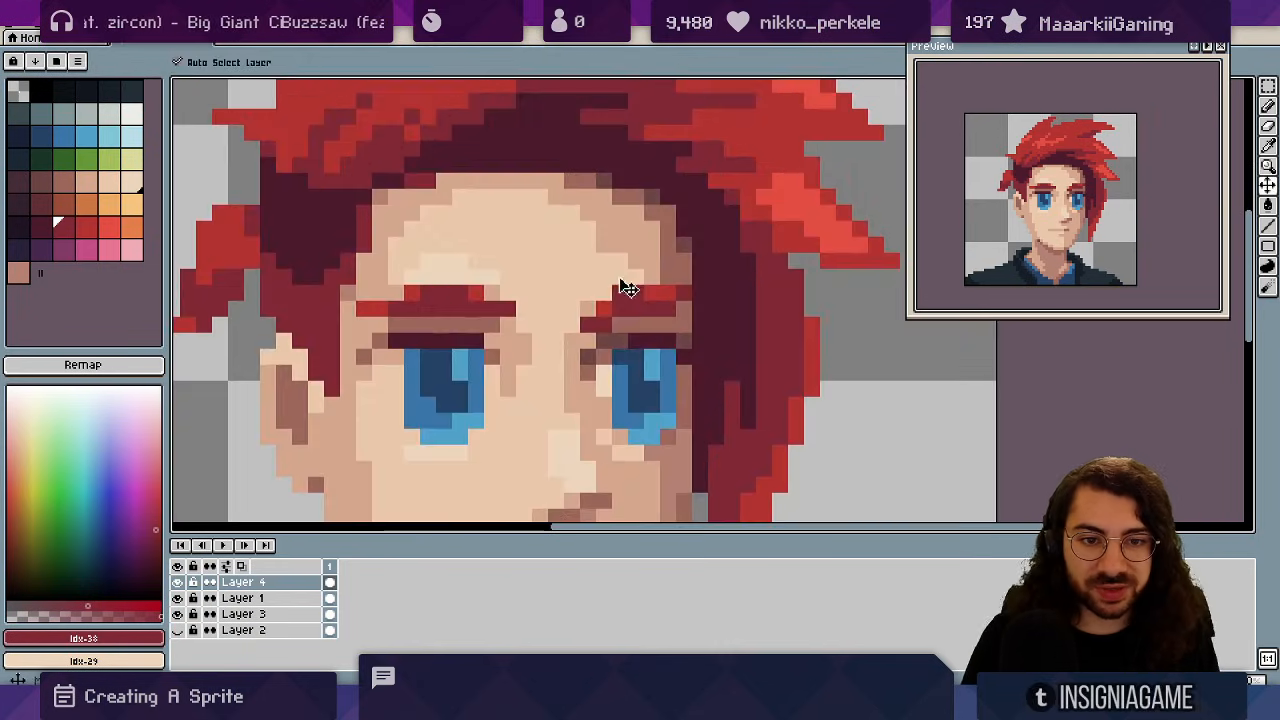
left_click(625, 281, "ctrl")
left_click(645, 280, "alt")
left_click(594, 244, "alt")
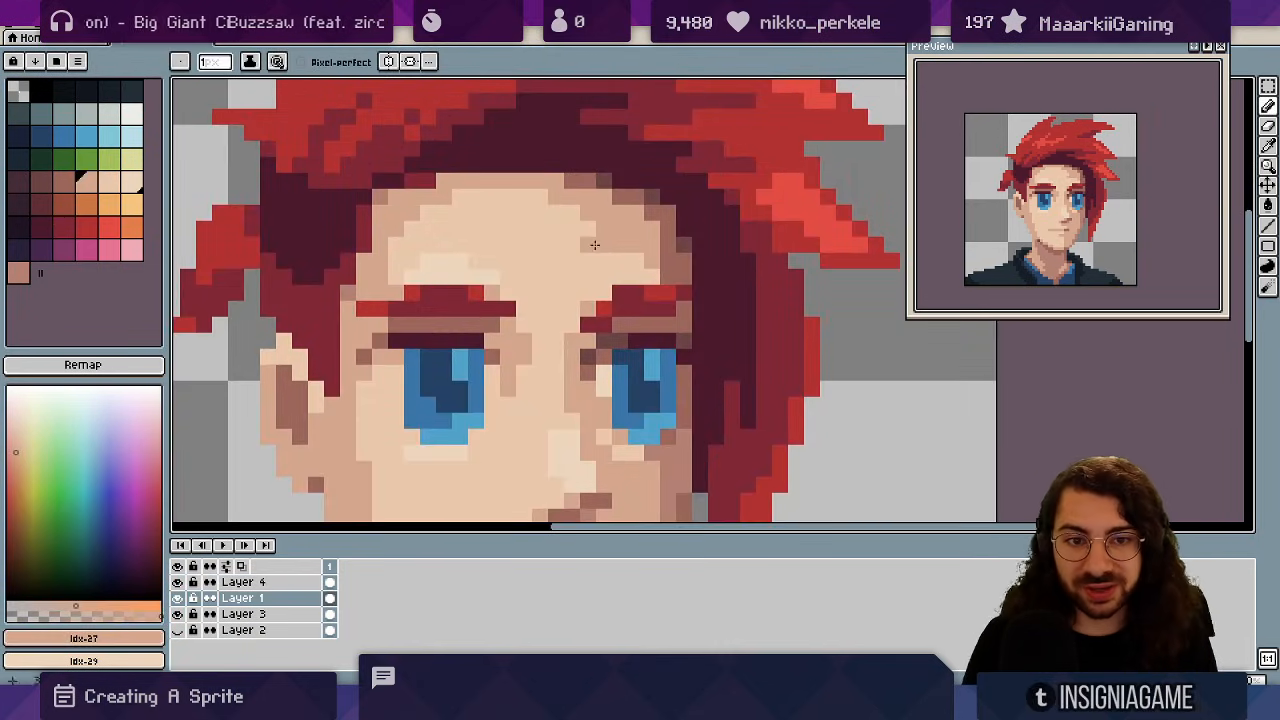
key("ctrl+z")
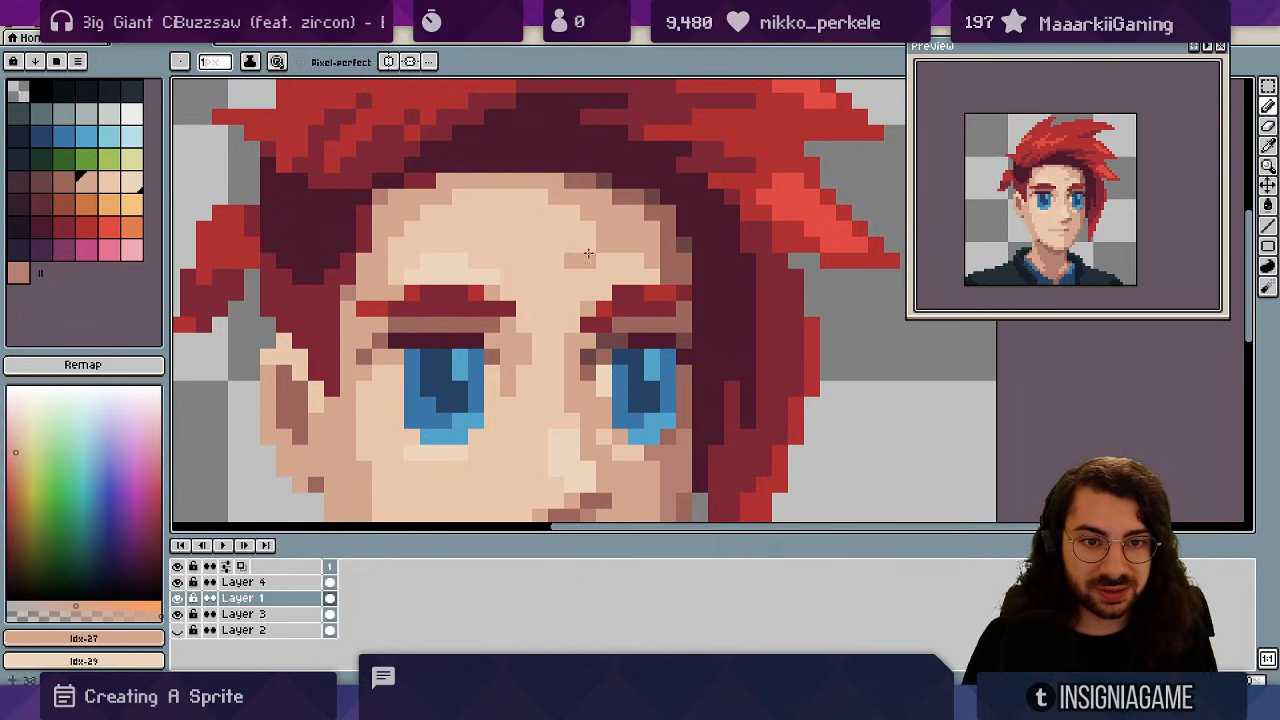
key("z")
left_click_drag(623, 239, 584, 240)
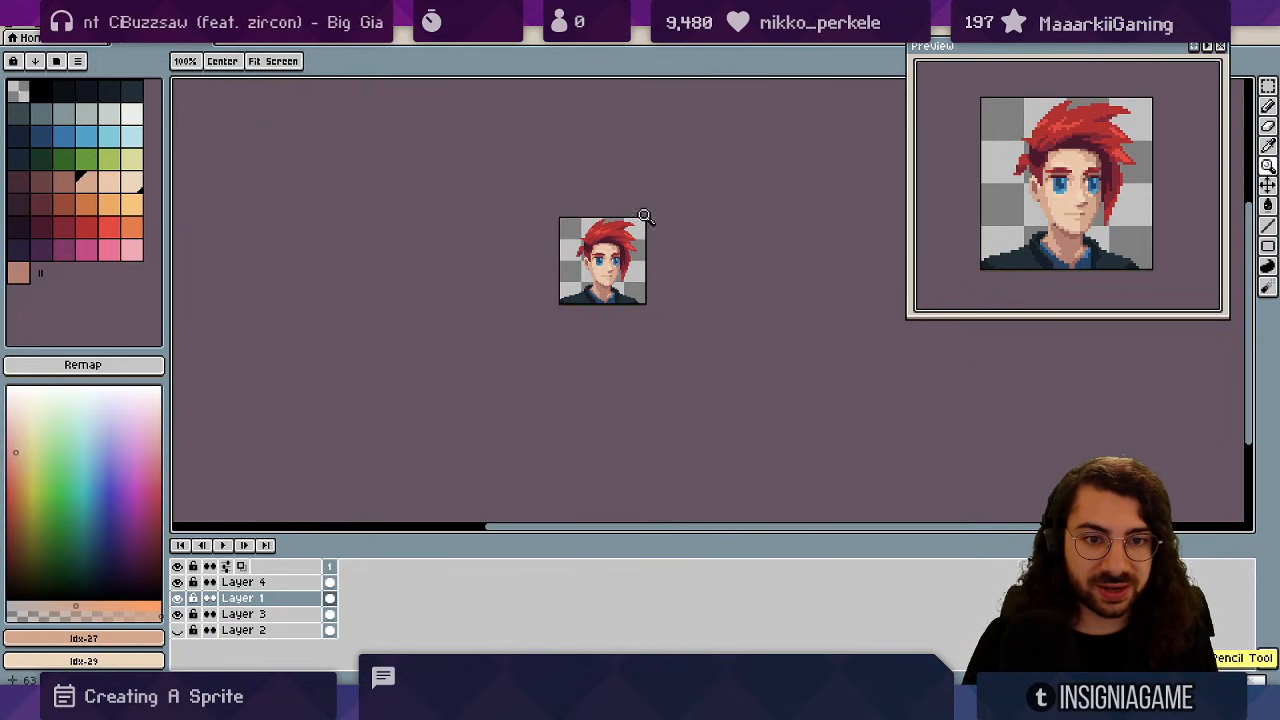
scroll(611, 250, "up", 6)
key("b")
key("z")
left_click_drag(650, 236, 594, 257)
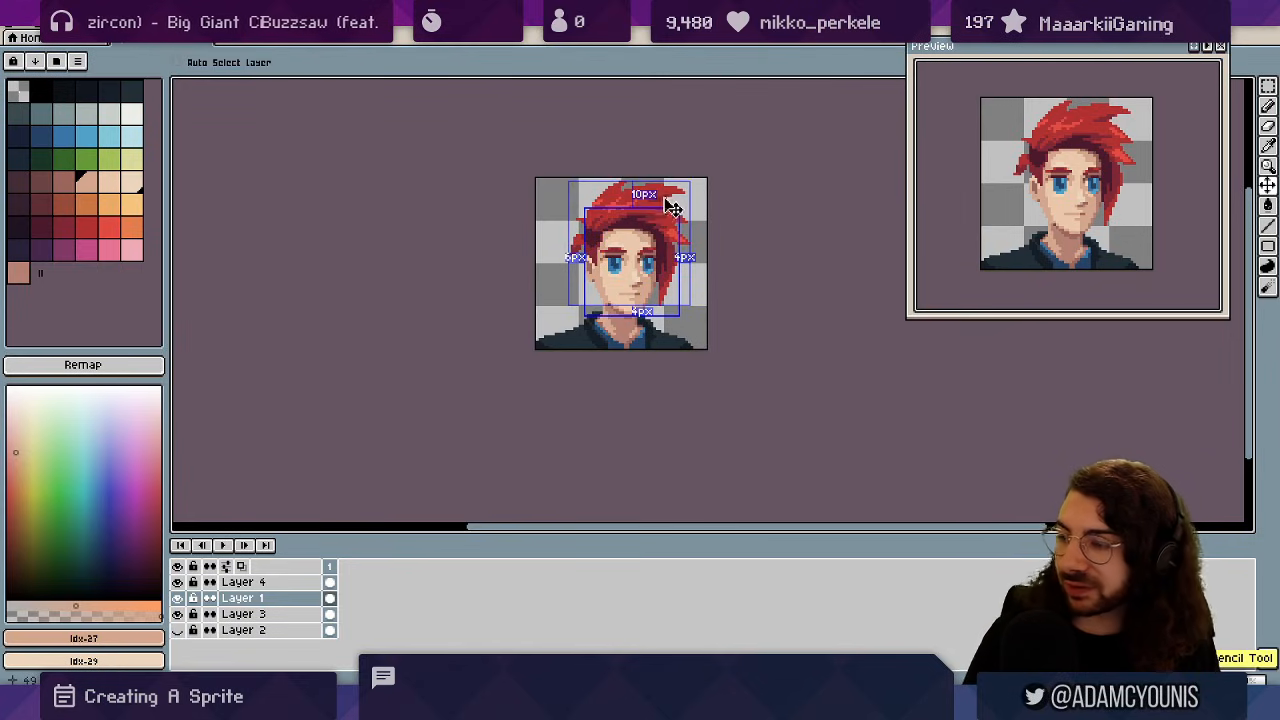
- Save the sprite and examine the portrait's face, hair and collar at both small and enlarged sizes
key("ctrl+s")
key("Escape")
scroll(690, 228, "up", 5)
key("b")
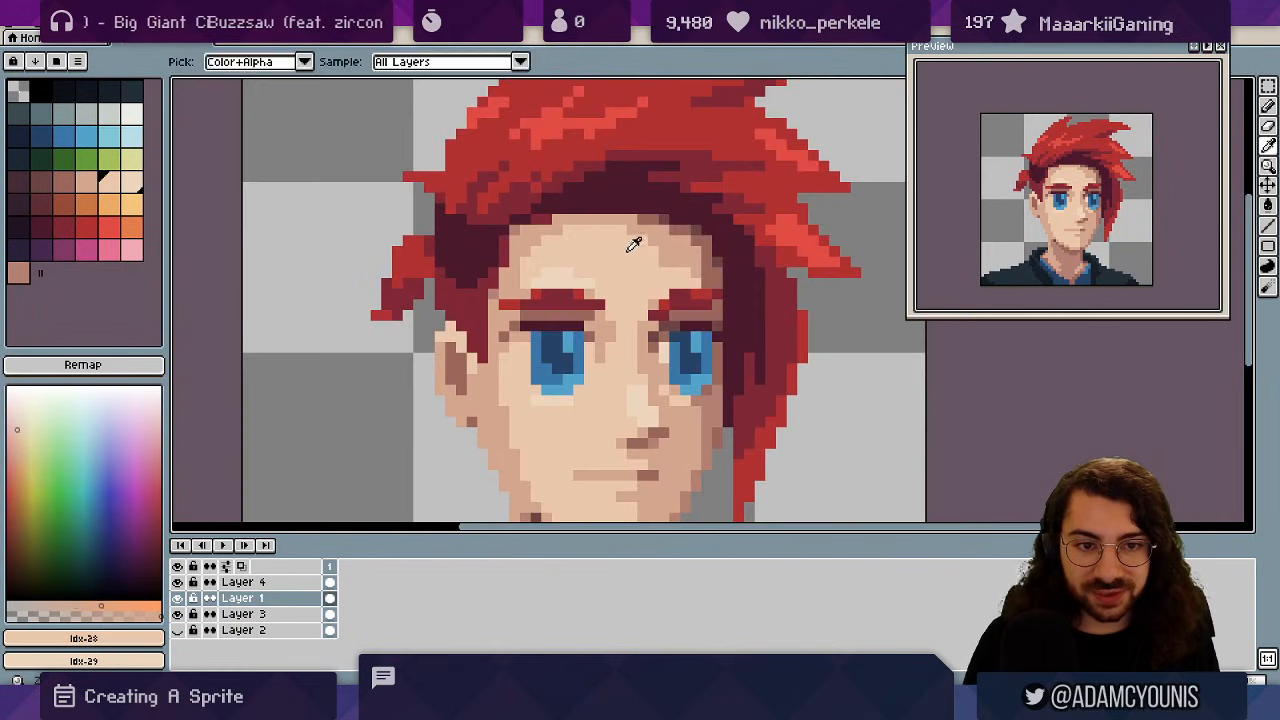
key("z")
left_click_drag(638, 251, 585, 282)
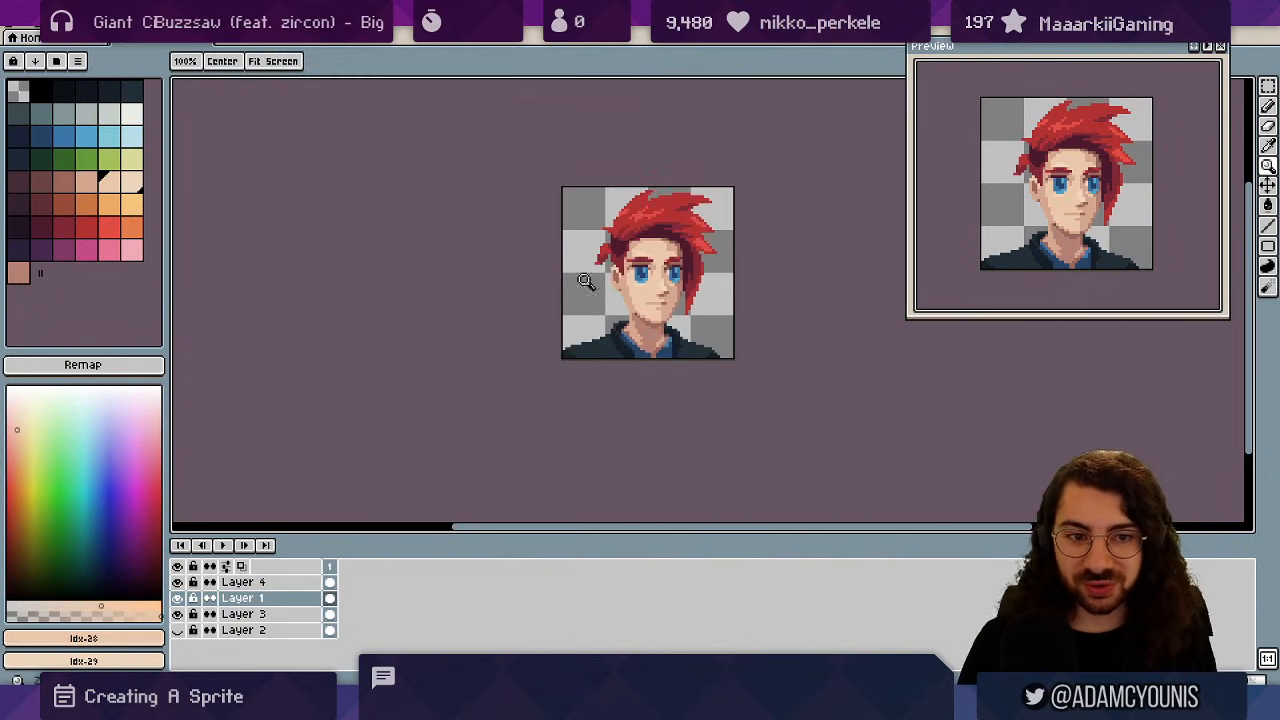
scroll(702, 202, "up", 4)
left_click(556, 218, "alt")
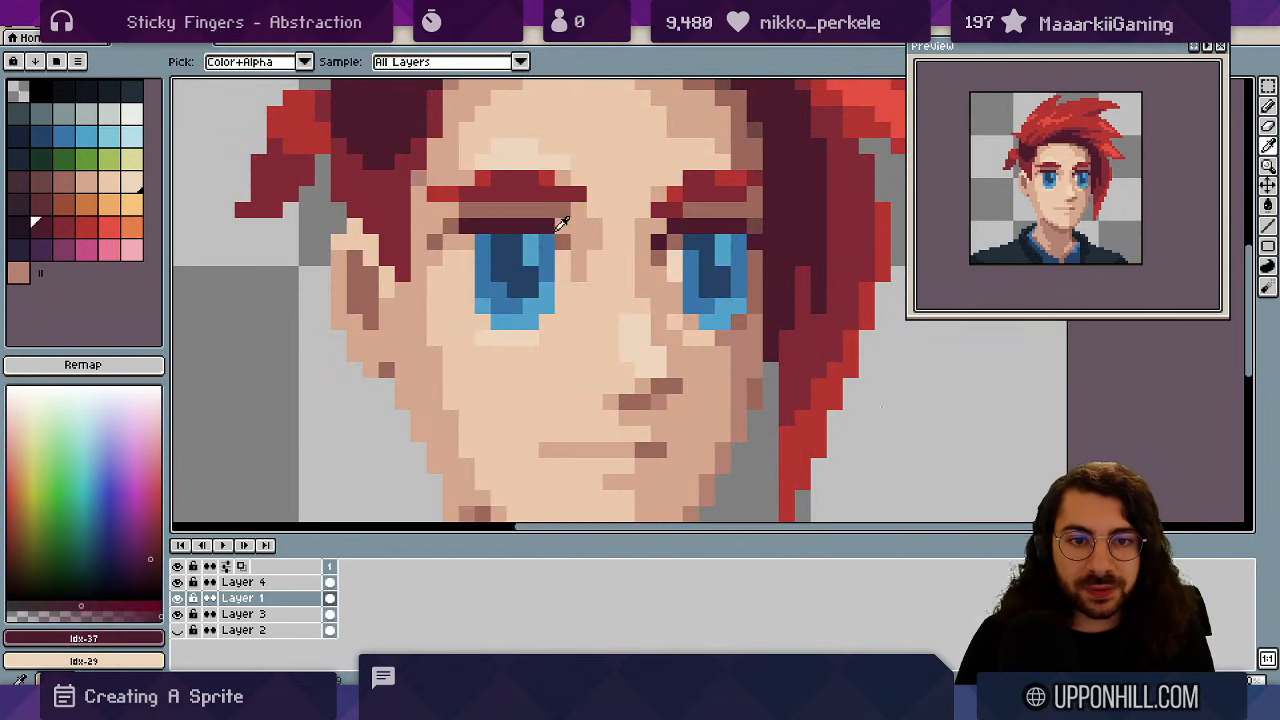
scroll(575, 250, "down", 4)
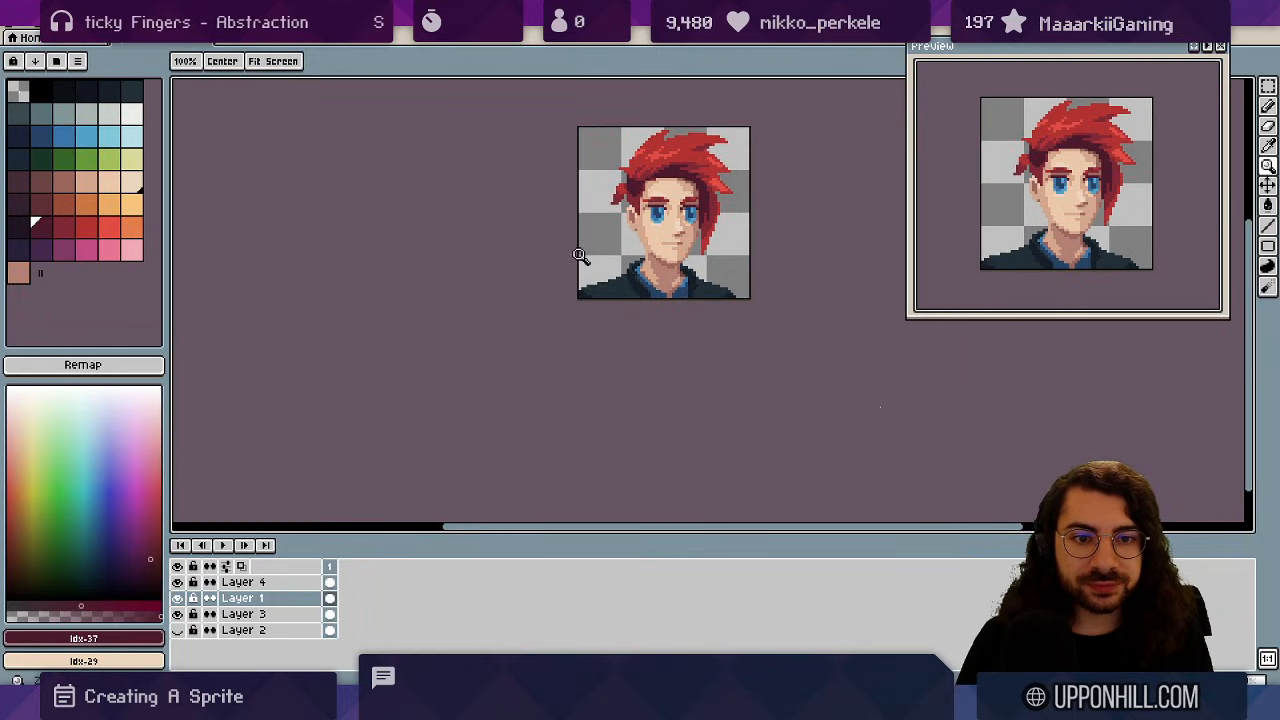
left_click_drag(672, 241, 521, 269)
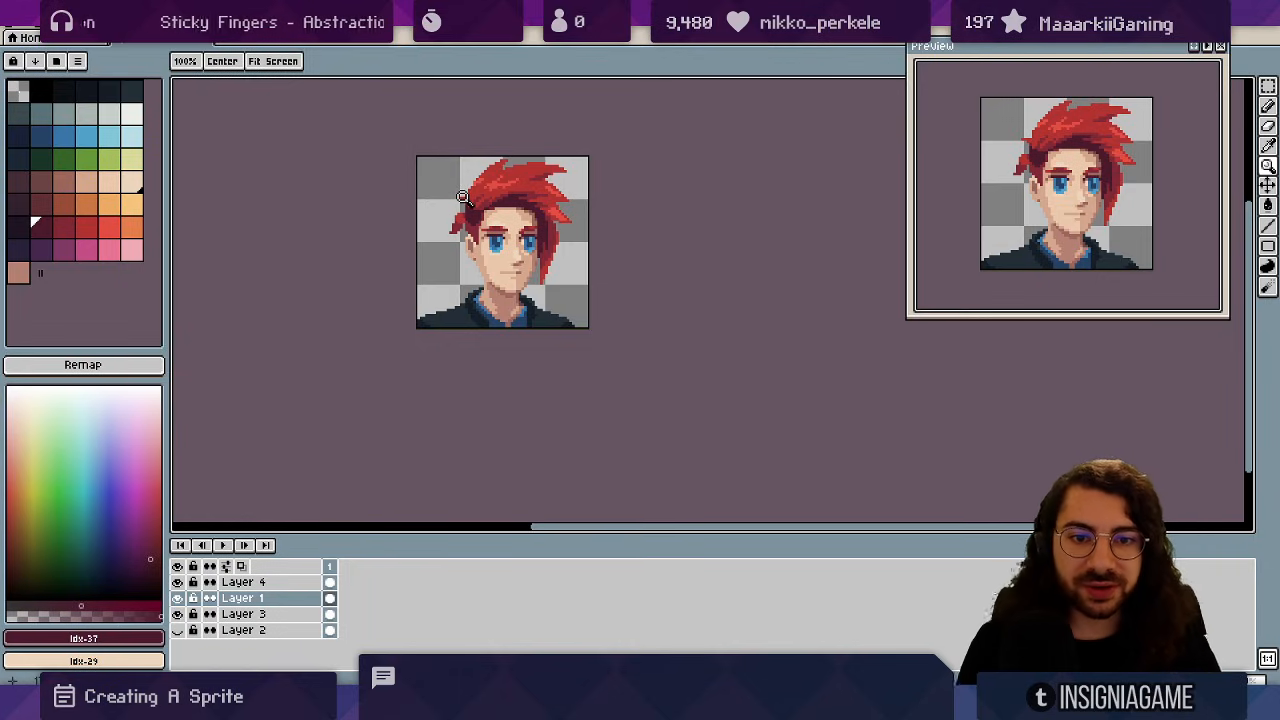
left_click_drag(467, 264, 514, 270)
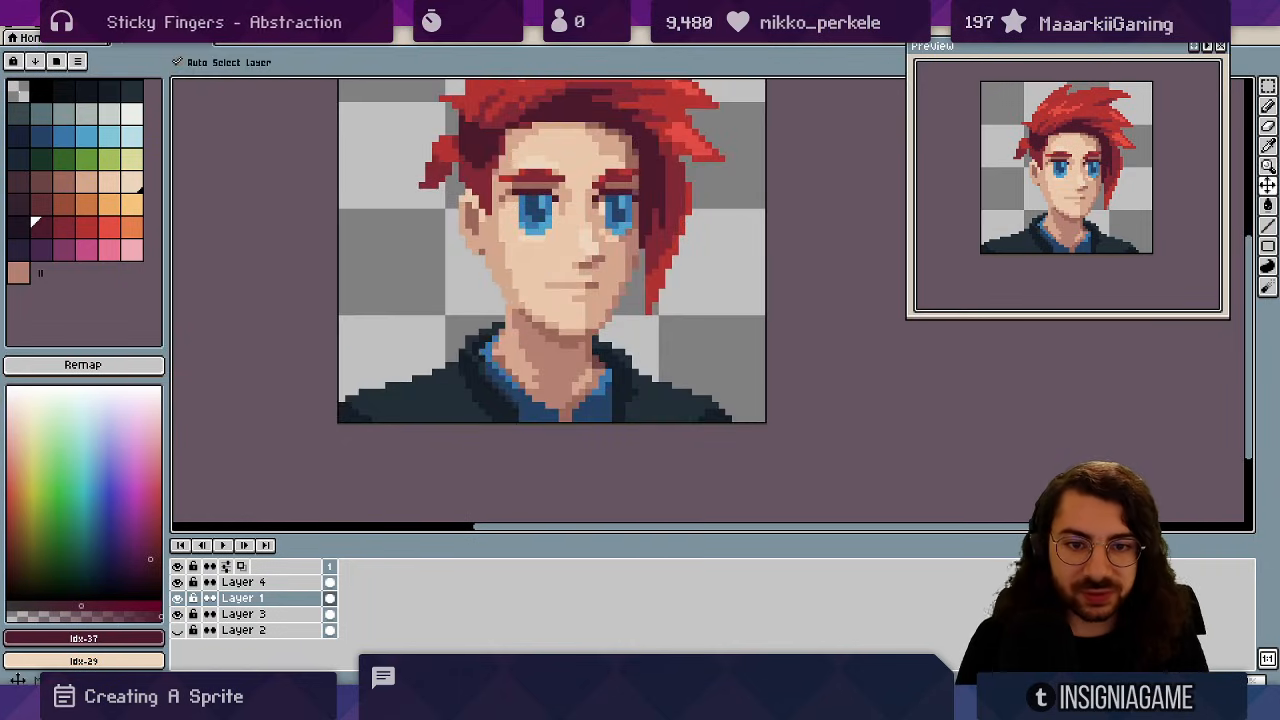
key("alt+Down")
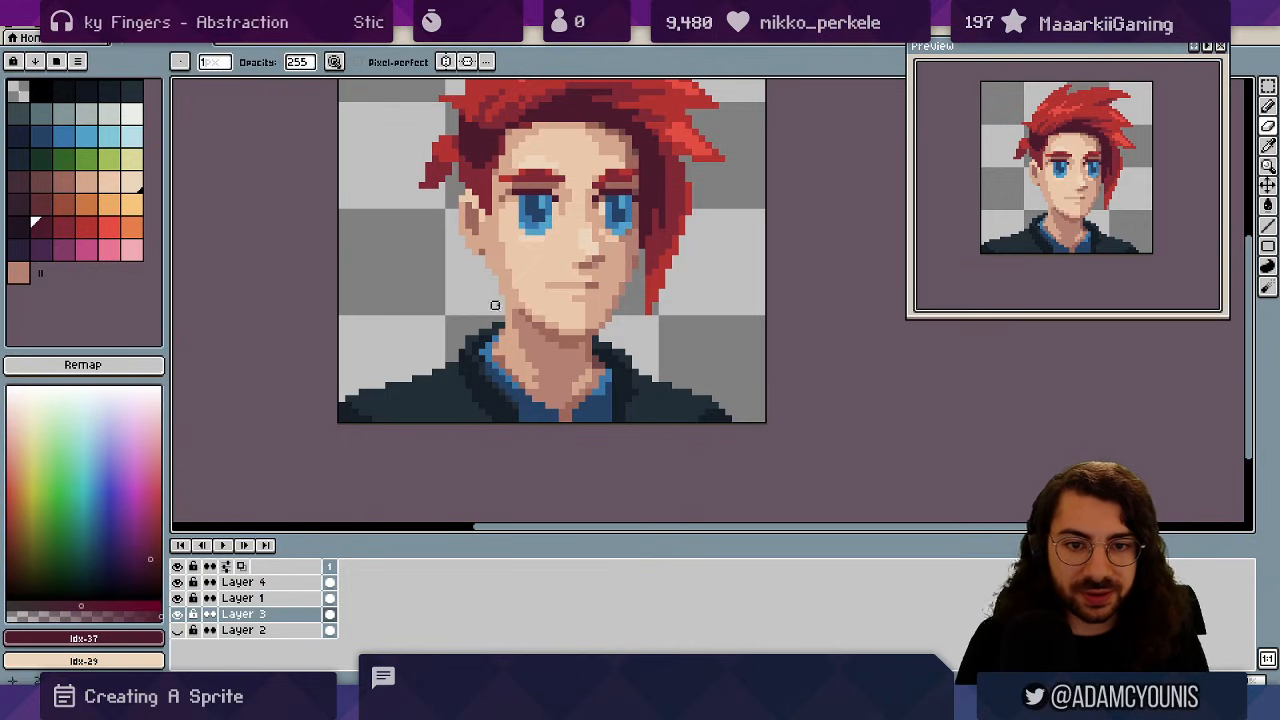
key("v")
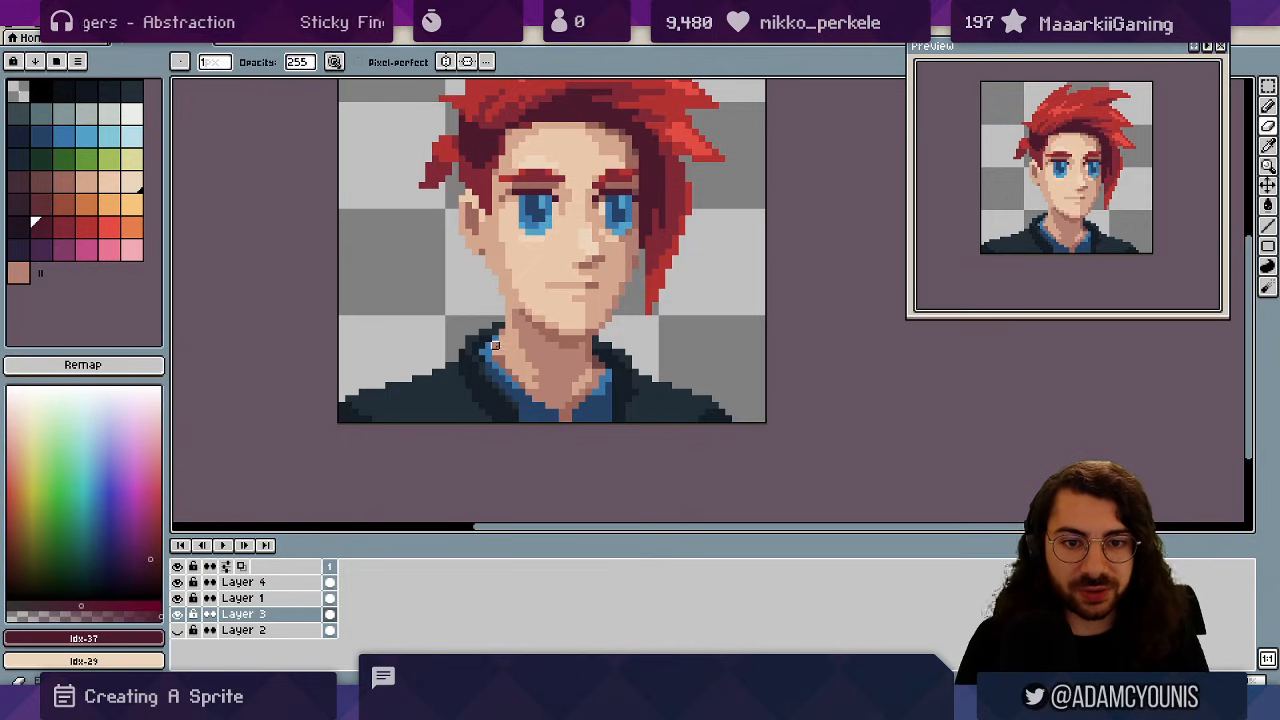
left_click(506, 298, "ctrl")
key("z")
mouse_move(538, 305)
left_mouse_down()
mouse_move(489, 329)
mouse_move(485, 346)
mouse_move(532, 304)
mouse_move(510, 310)
mouse_move(560, 314)
left_mouse_up()
key("space")
key("z")
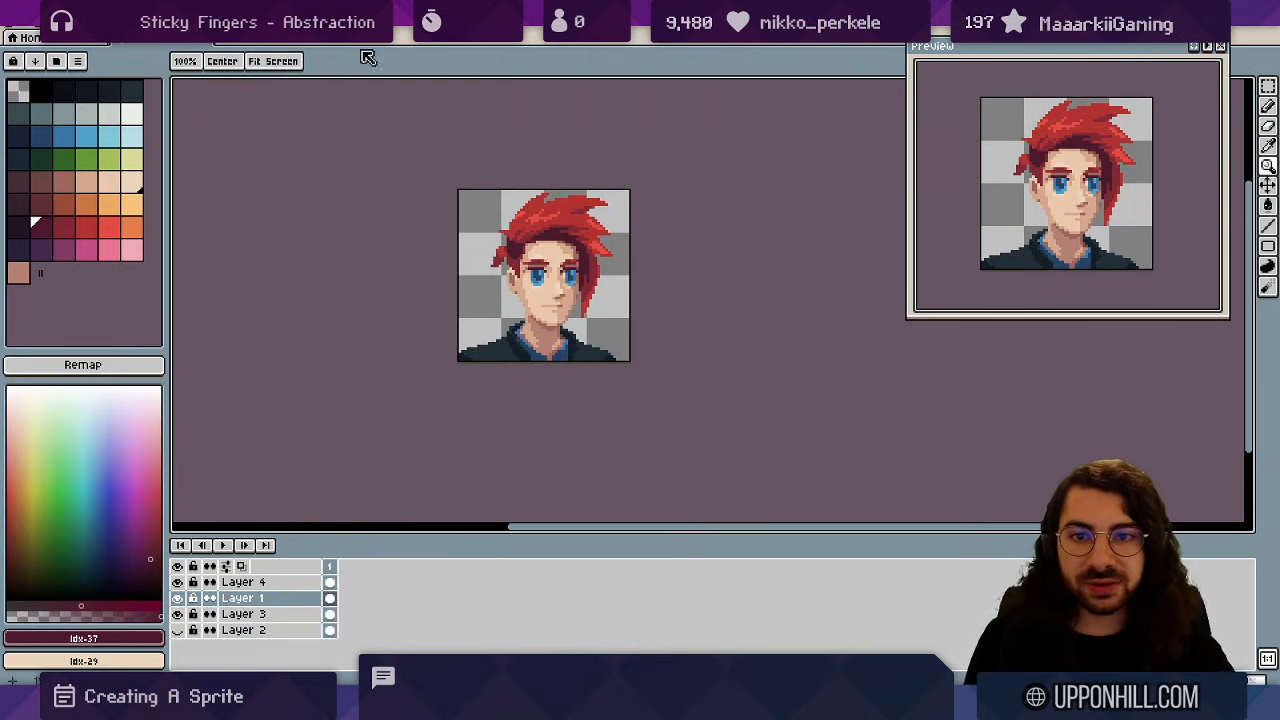
- Create a new 640 x 360 px sprite with indexed color mode and a transparent background
left_click(33, 32)
left_click(63, 45)
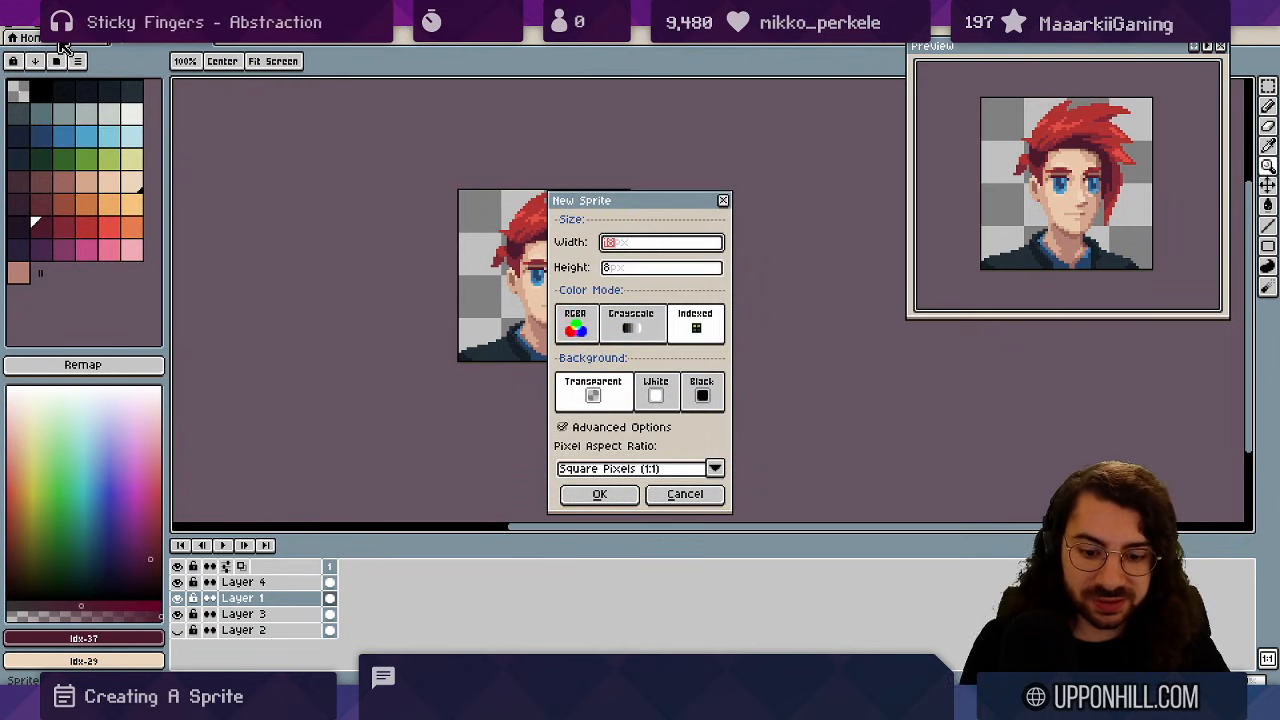
type("640")
key("Tab")
type("360")
key("Return")
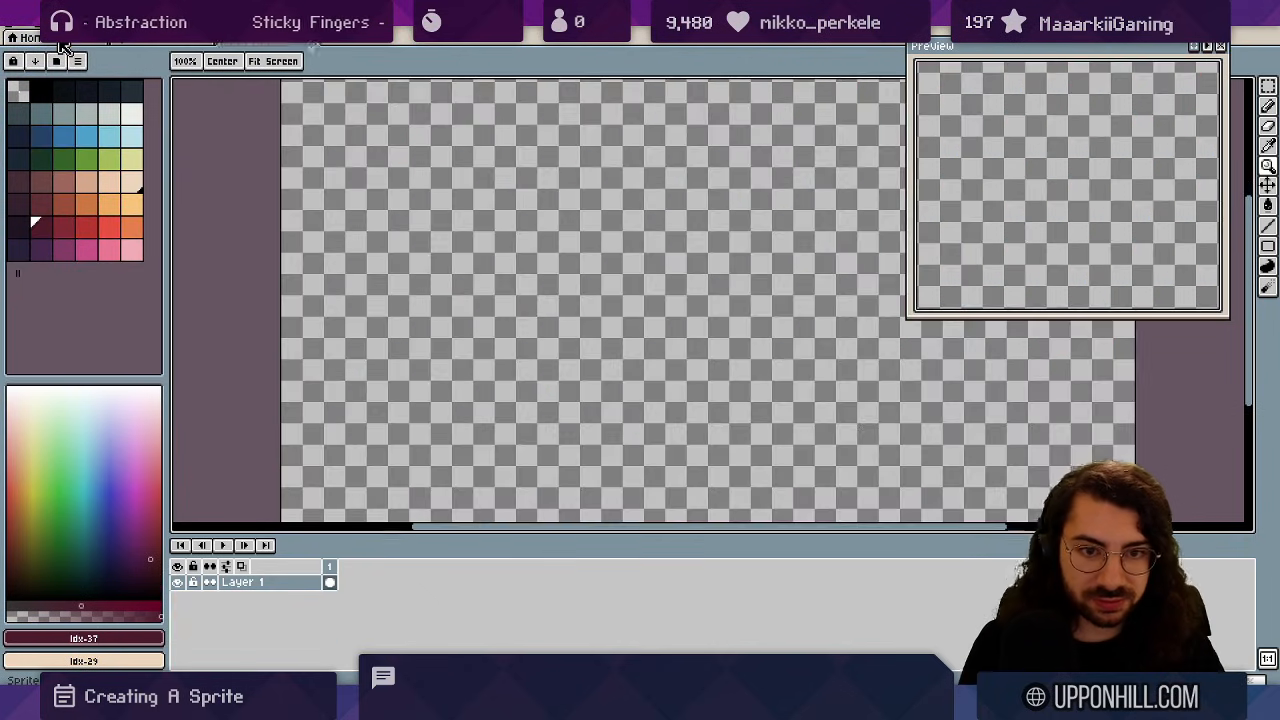
scroll(359, 205, "down", 1)
- Flatten the portrait's visible layers into one and copy the whole artwork, leaving it in place in its own sprite
left_click(160, 40)
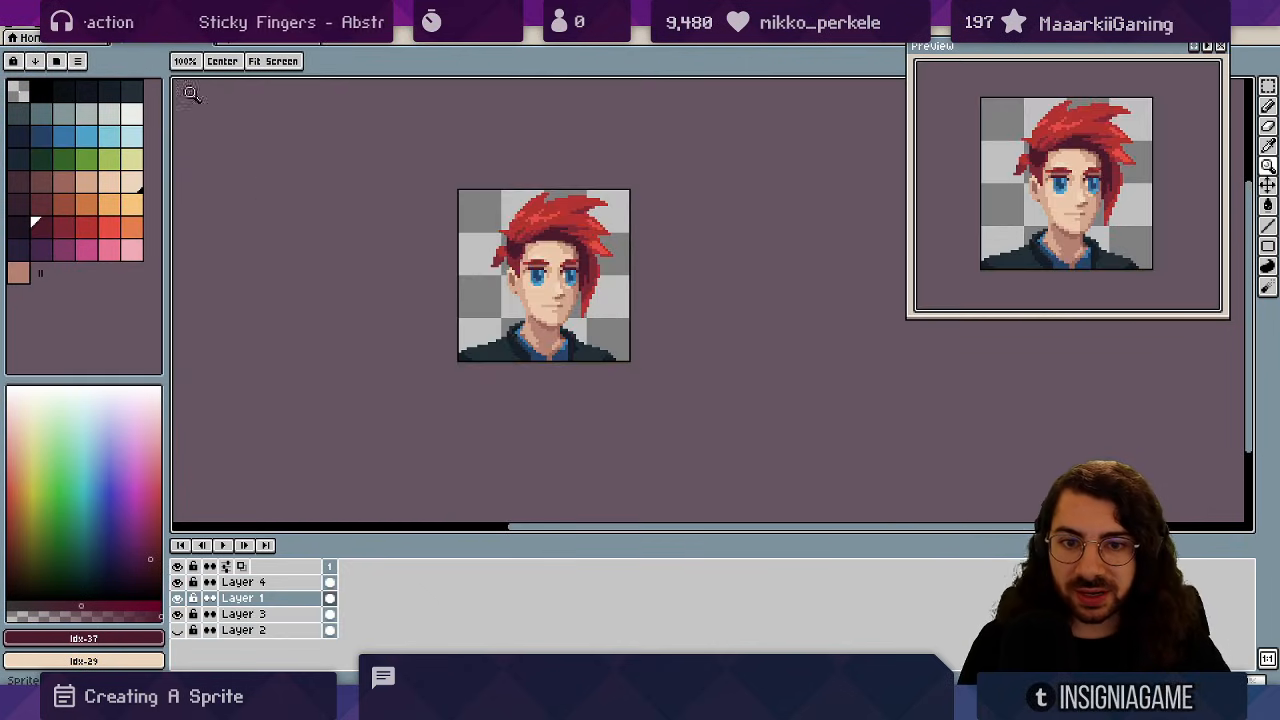
right_click(293, 605)
left_click(330, 668)
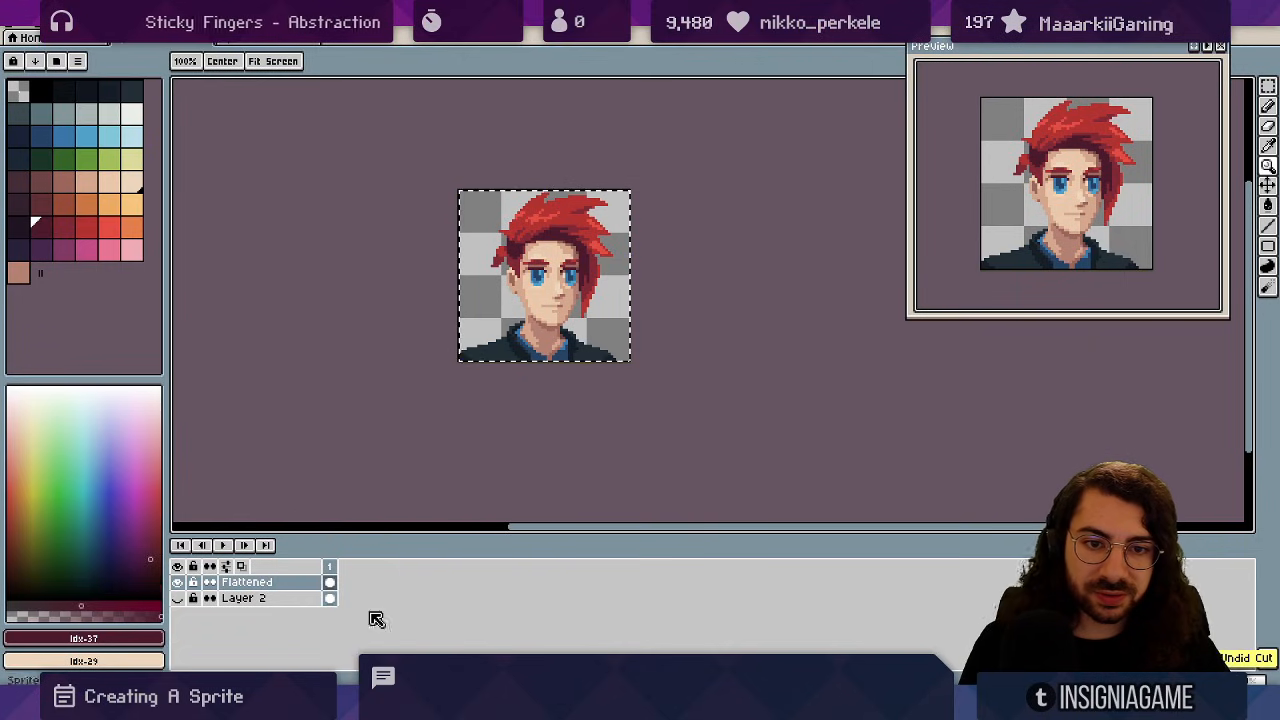
key("ctrl+a")
key("ctrl+z")
- Paste the flattened portrait into the new 640 x 360 sprite and reposition it on the canvas
left_click(240, 40)
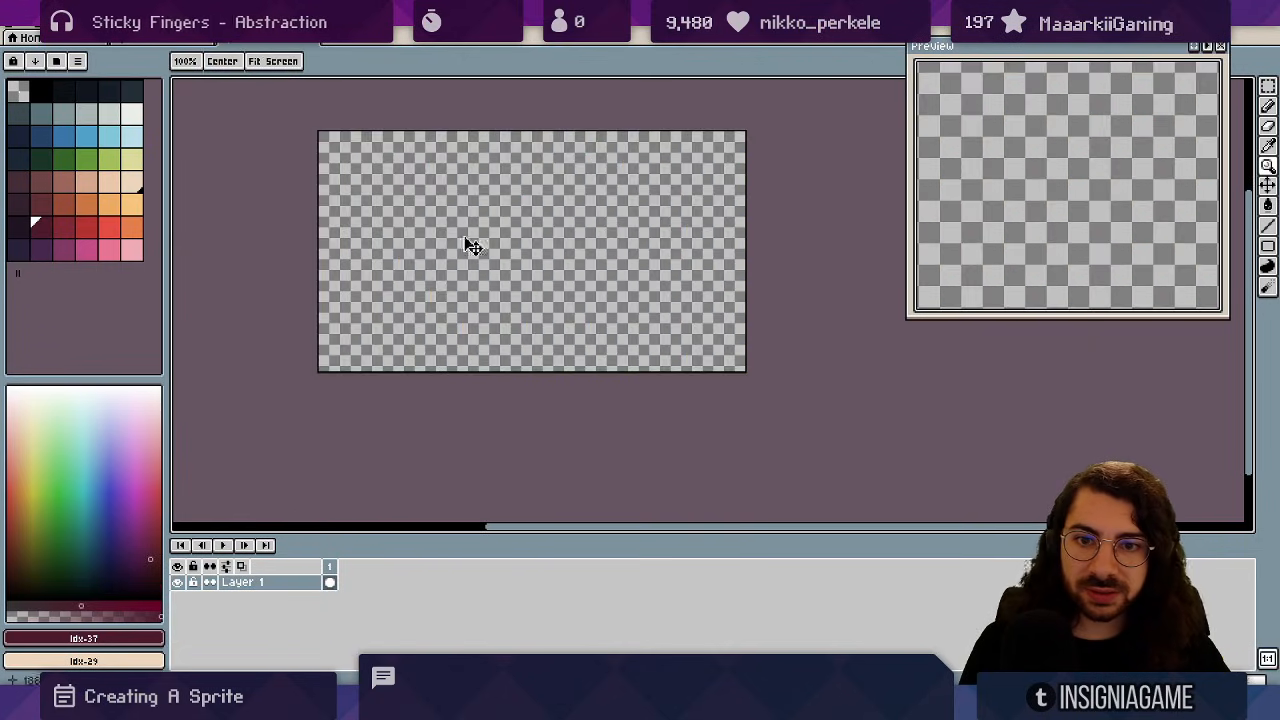
key("ctrl+v")
left_click_drag(341, 178, 386, 352)
scroll(414, 322, "up", 1)
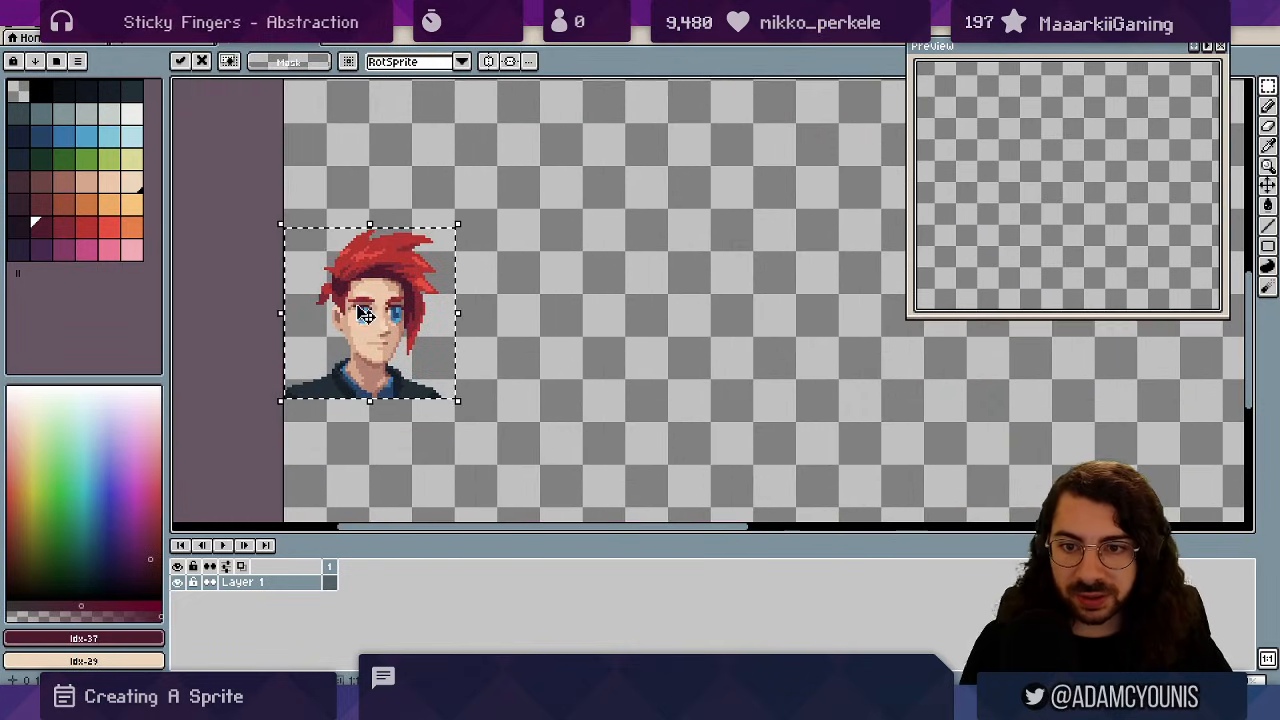
key("ctrl+d")
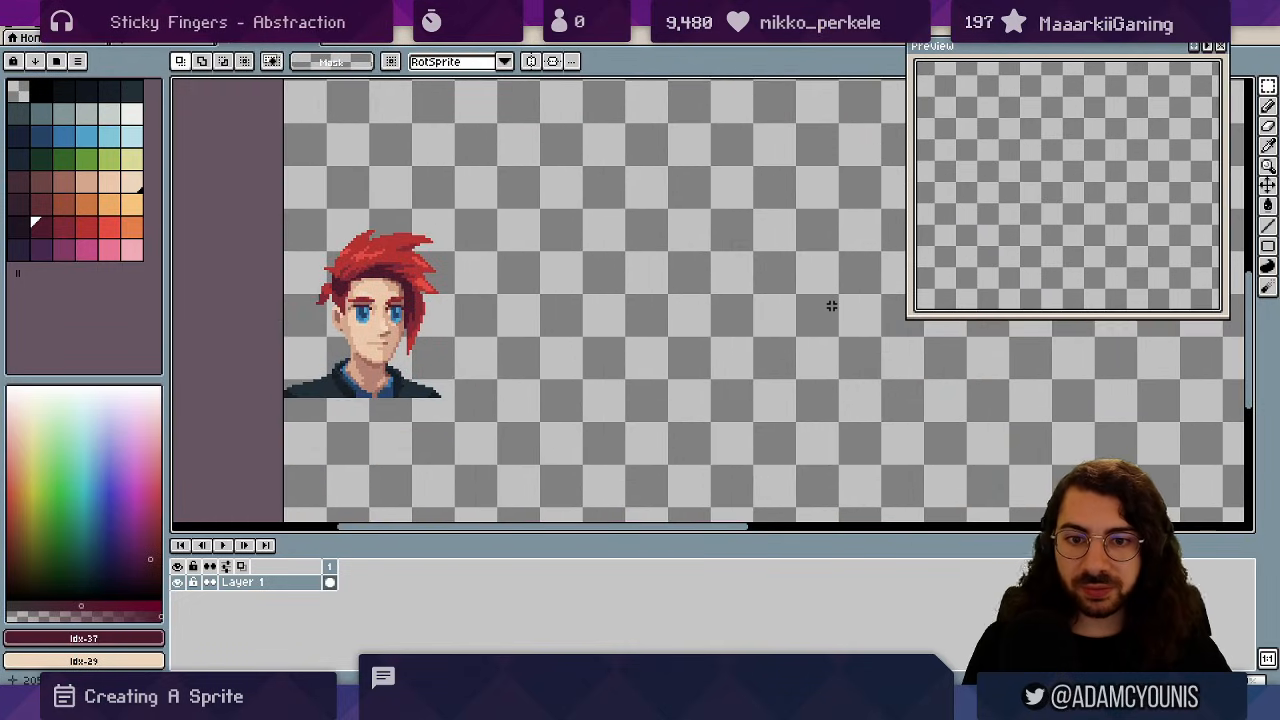
key("v")
left_click_drag(454, 354, 700, 351)
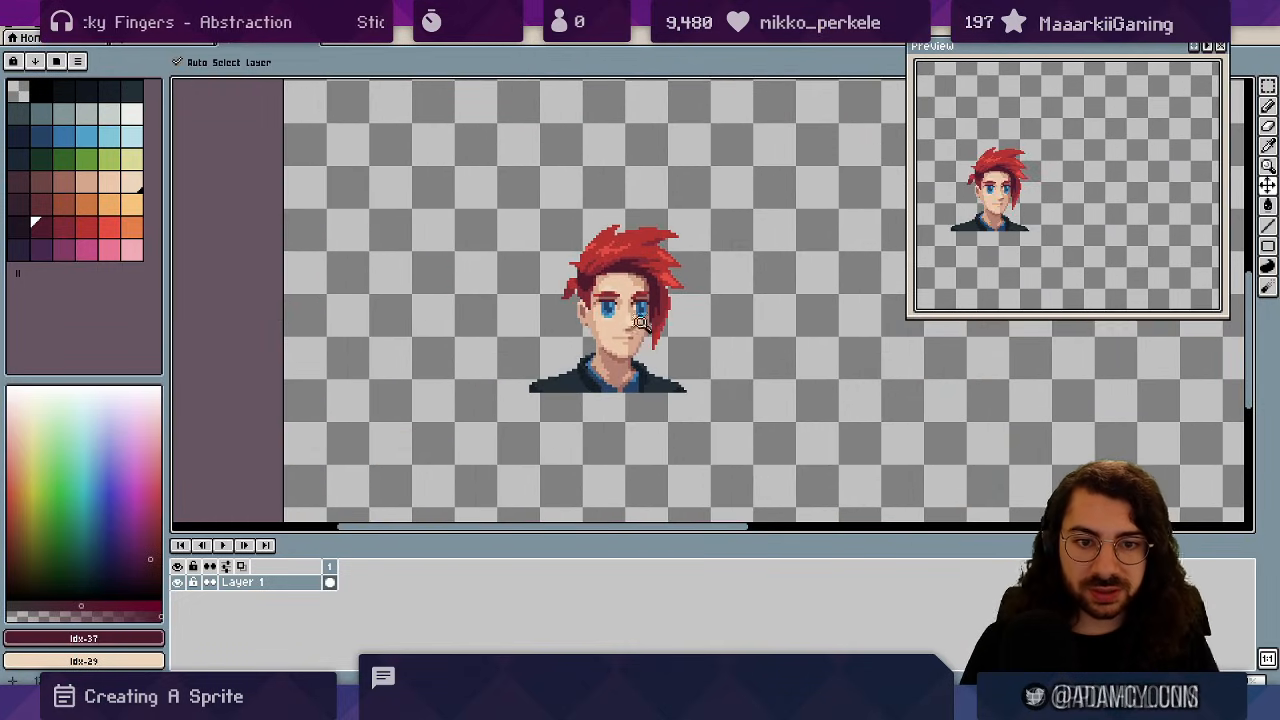
scroll(700, 351, "down", 1)
left_click_drag(595, 359, 483, 346)
left_click_drag(668, 330, 505, 340)
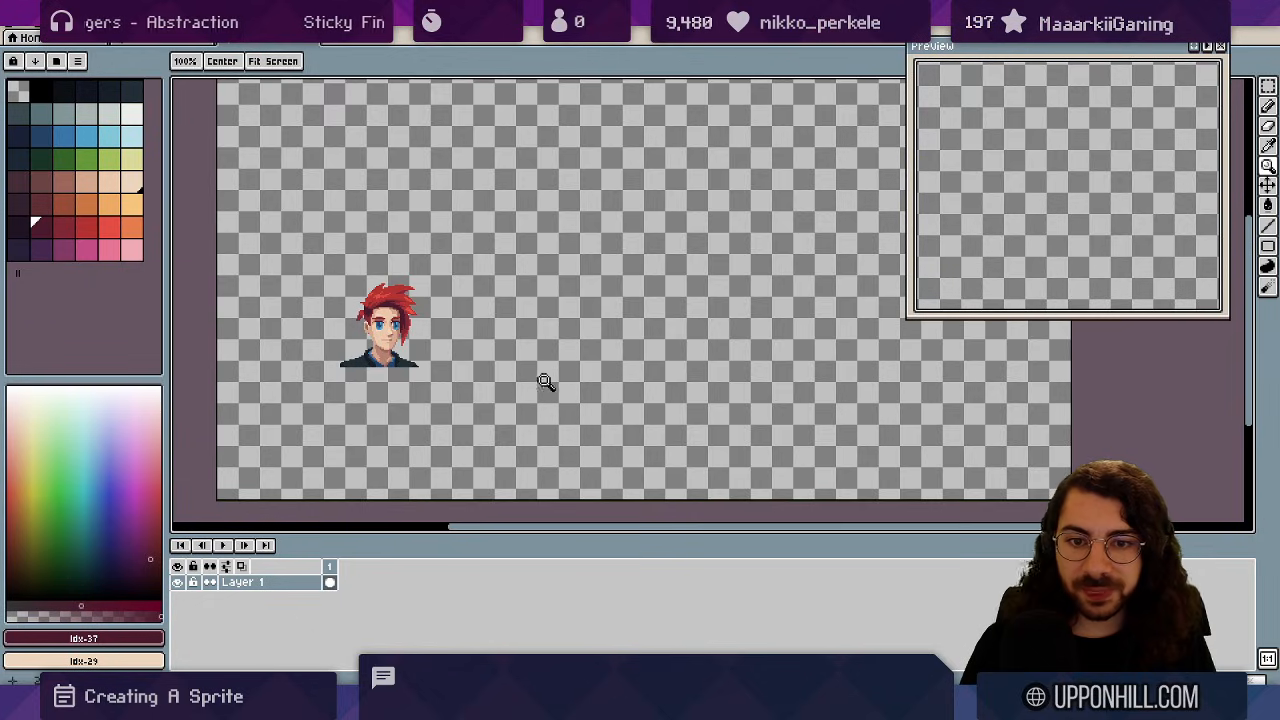
- Paint a wide horizontal Idx-27 band below the portrait on a new layer using a 38 px brush, replacing the first stroke
left_click(87, 183)
key("g")
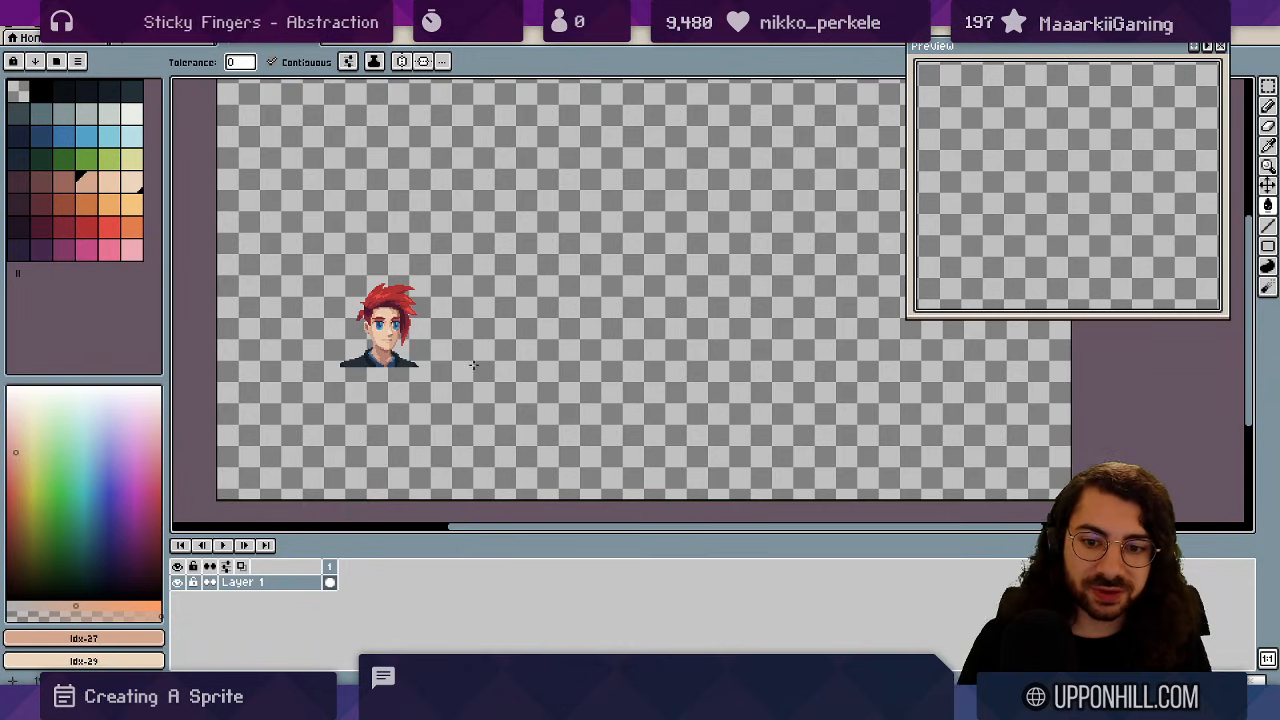
key("b")
key("shift+n")
left_click_drag(308, 425, 671, 463)
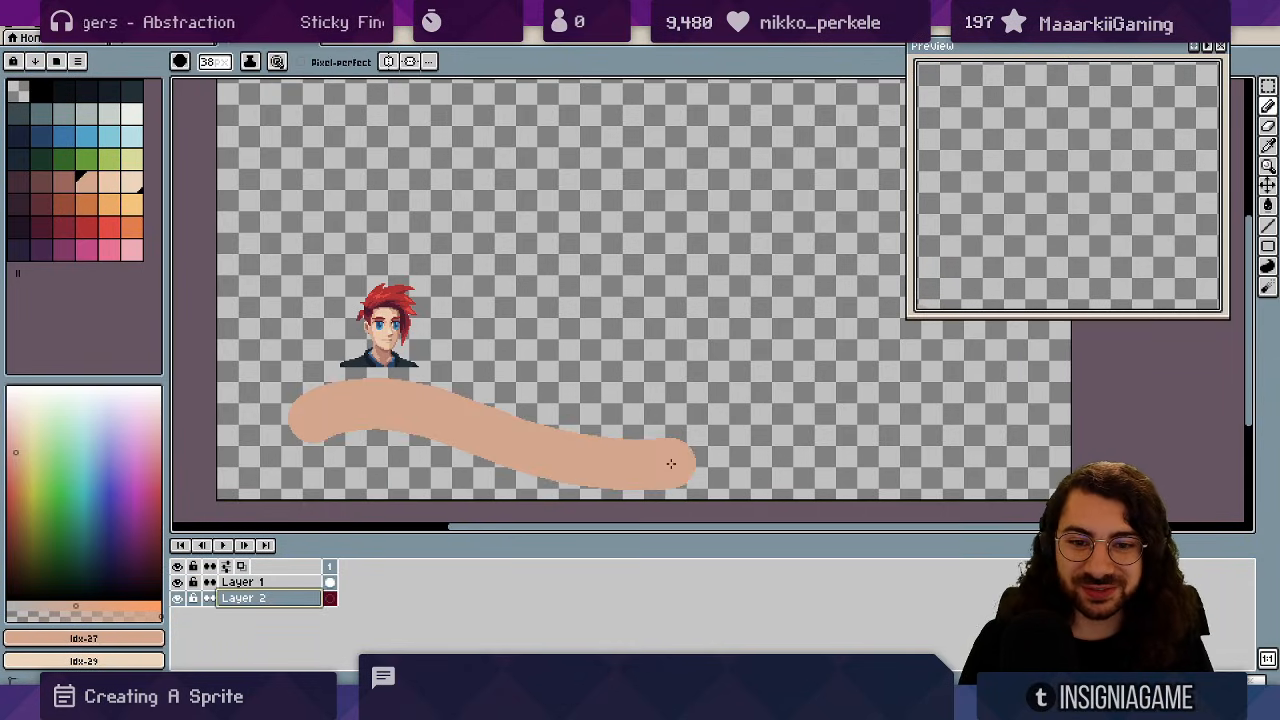
key("ctrl+z")
left_click_drag(320, 410, 752, 415)
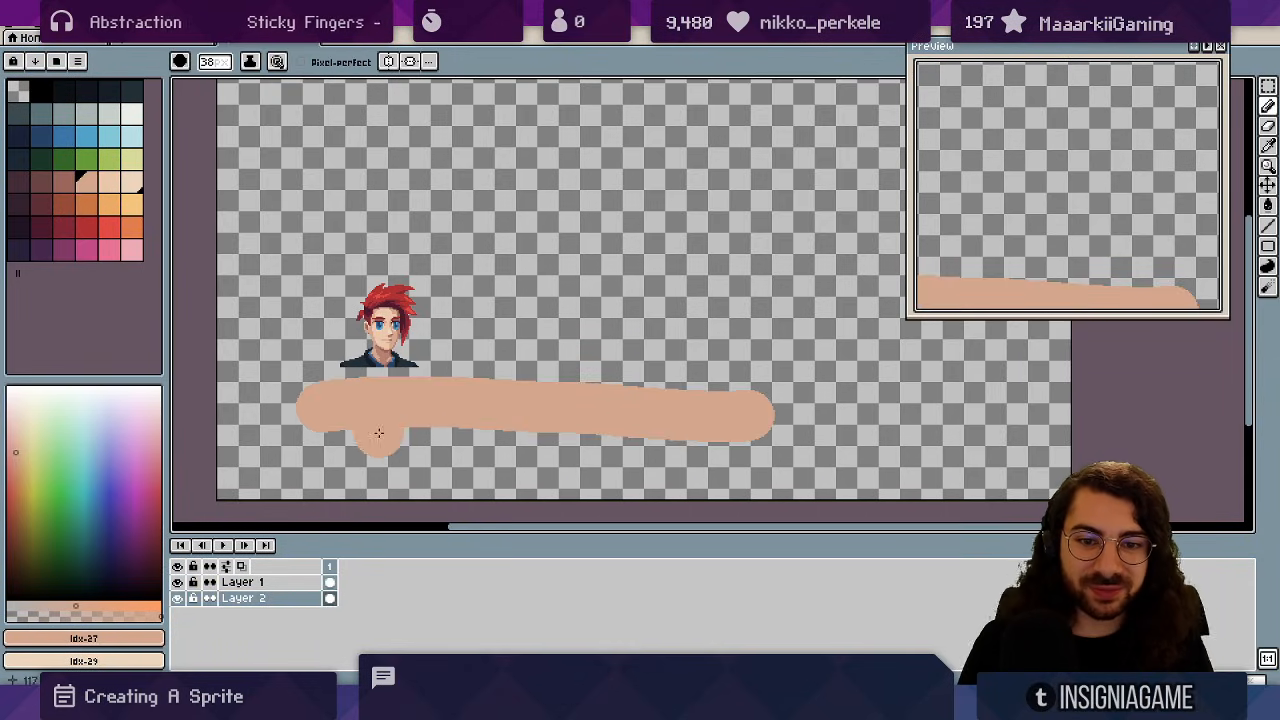
mouse_move(379, 433)
left_mouse_down()
mouse_move(861, 422)
mouse_move(420, 439)
mouse_move(563, 394)
mouse_move(798, 420)
mouse_move(370, 439)
mouse_move(467, 437)
mouse_move(717, 390)
mouse_move(449, 365)
mouse_move(411, 256)
mouse_move(464, 390)
mouse_move(419, 298)
mouse_move(378, 353)
mouse_move(398, 319)
mouse_move(428, 341)
mouse_move(428, 363)
mouse_move(411, 353)
mouse_move(359, 458)
mouse_move(381, 478)
mouse_move(440, 369)
mouse_move(411, 380)
mouse_move(418, 446)
left_mouse_up()
- Move the portrait higher above the band and paint a rounded Idx-26 backdrop behind it on Layer 2
key("v")
left_click_drag(414, 420, 419, 225)
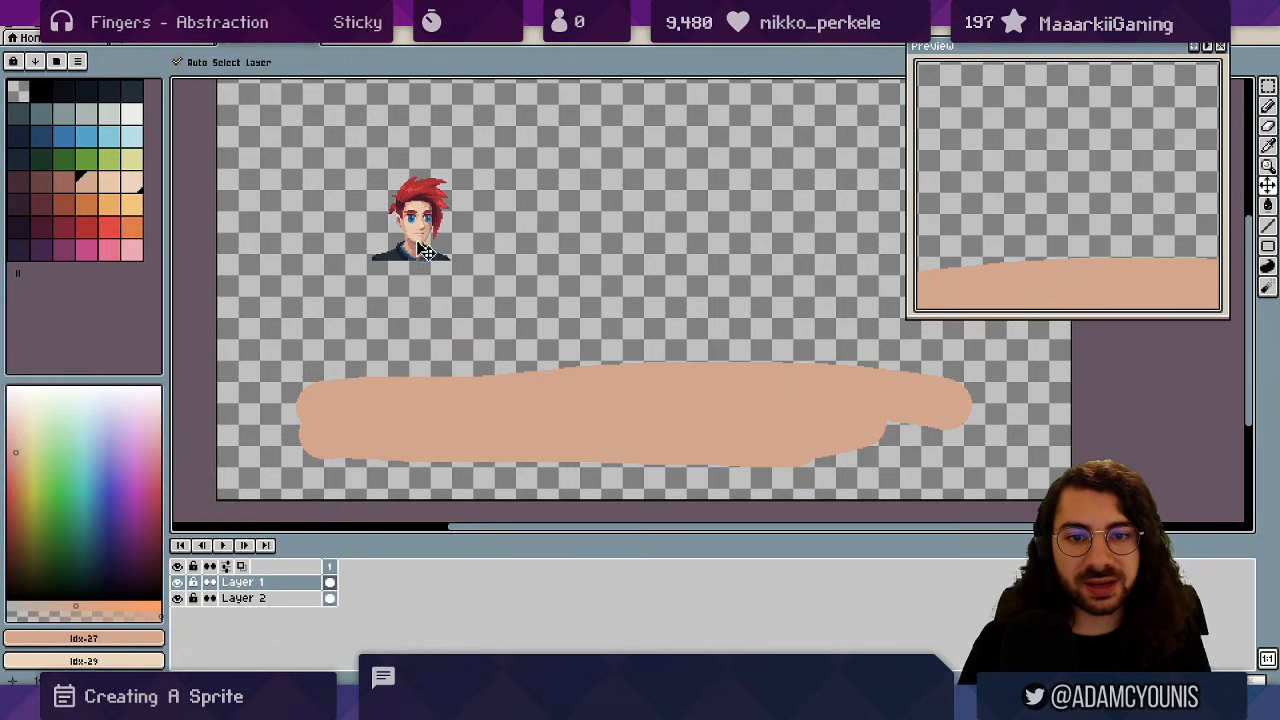
left_click_drag(421, 330, 447, 428)
key("alt+Down")
scroll(425, 354, "down", 7)
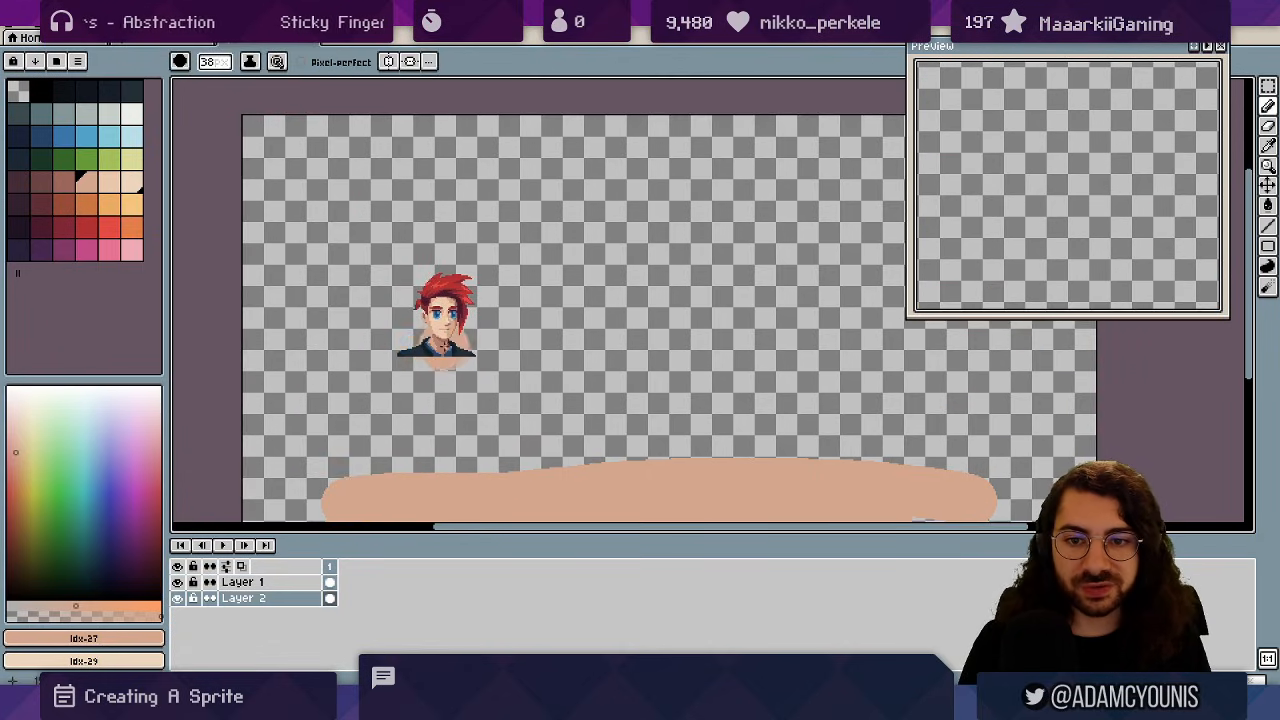
left_click(63, 182)
mouse_move(408, 294)
left_mouse_down()
mouse_move(406, 347)
mouse_move(413, 311)
mouse_move(462, 331)
mouse_move(476, 293)
mouse_move(416, 351)
left_mouse_up()
scroll(416, 351, "up", 3)
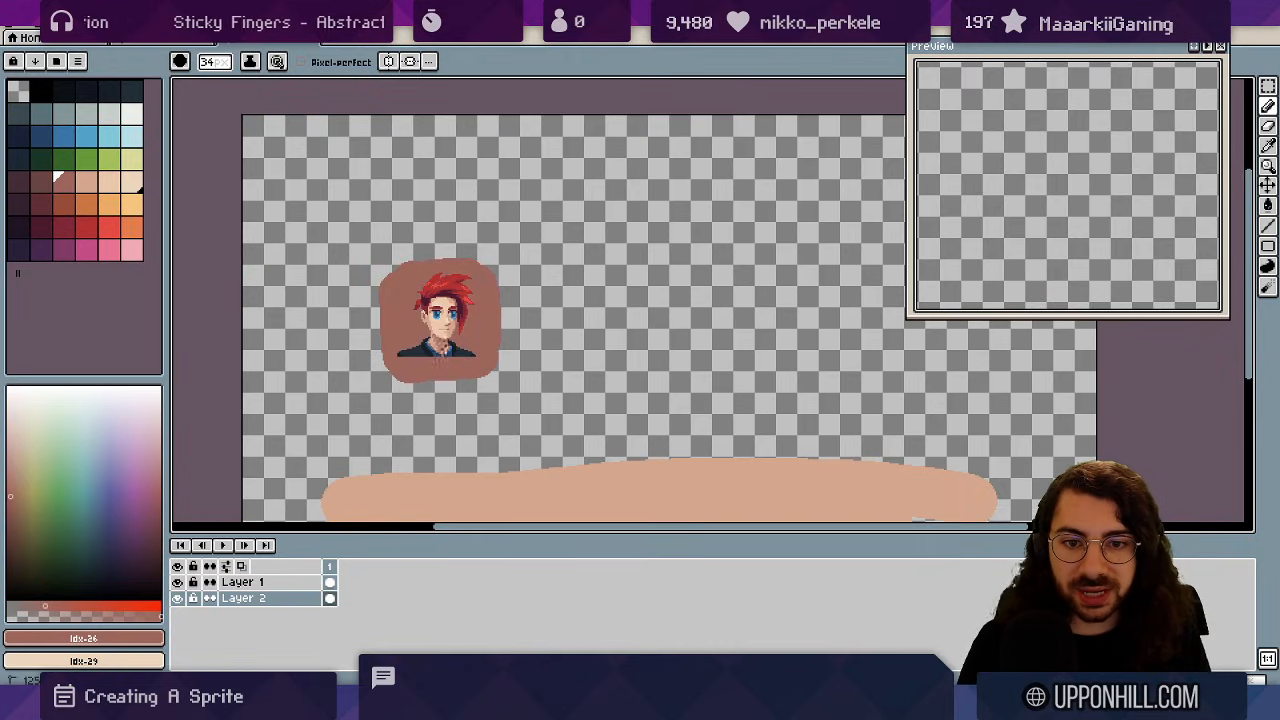
left_click_drag(439, 293, 398, 276)
scroll(436, 321, "up", 1)
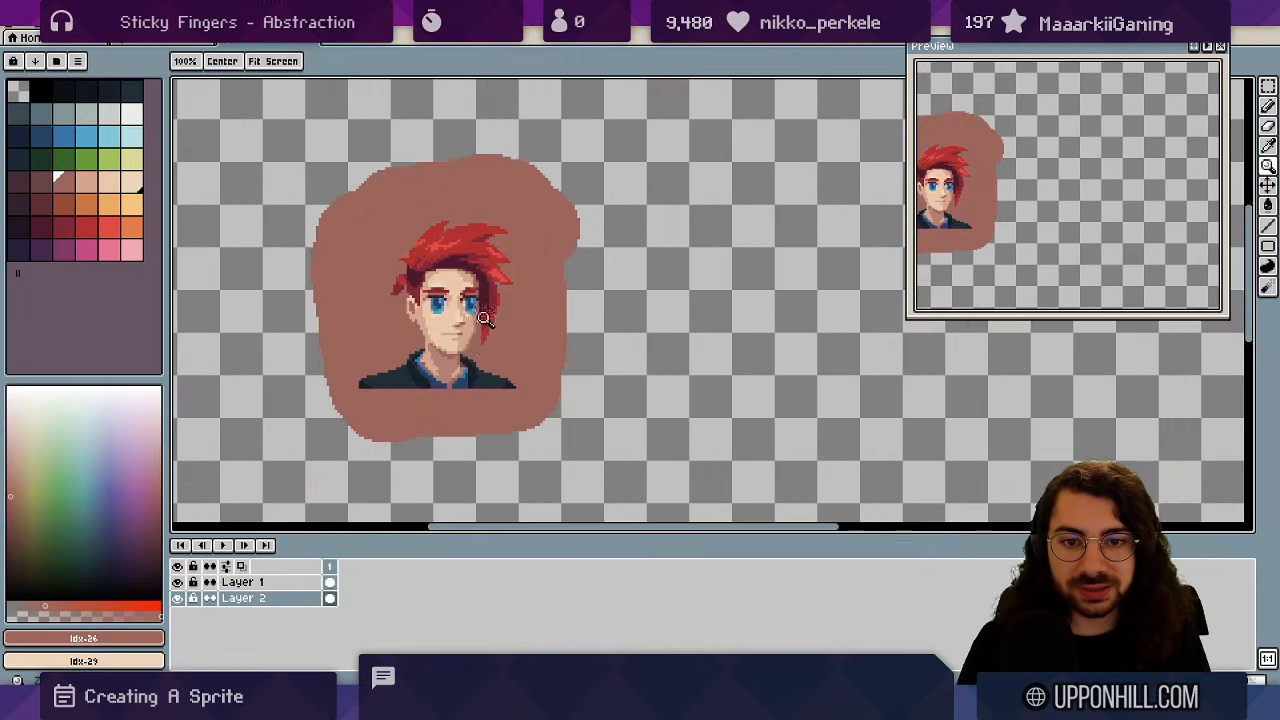
- Paint an Idx-27 nameplate bar across the lower part of the backdrop, directly beneath the portrait's shoulders
left_click_drag(451, 375, 473, 382)
left_click(460, 423, "alt")
left_click(86, 182)
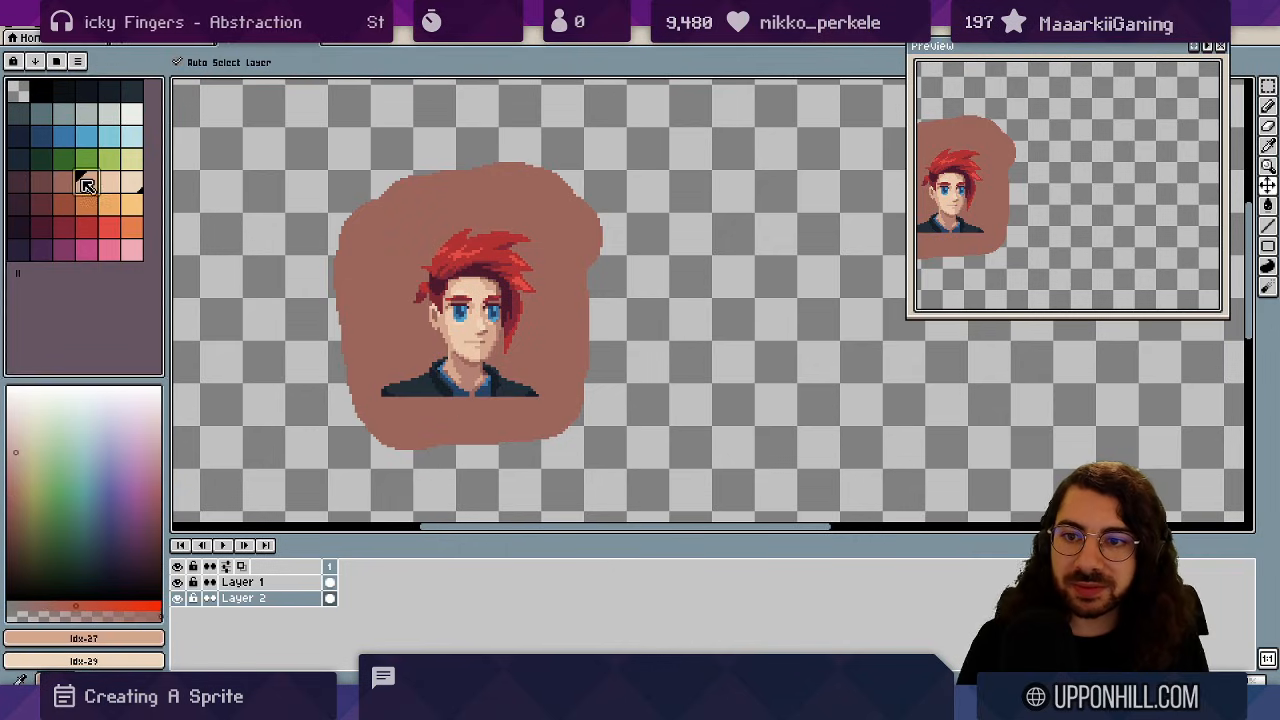
mouse_move(374, 414)
left_mouse_down()
mouse_move(553, 420)
mouse_move(374, 426)
left_mouse_up()
key("e")
key("b")
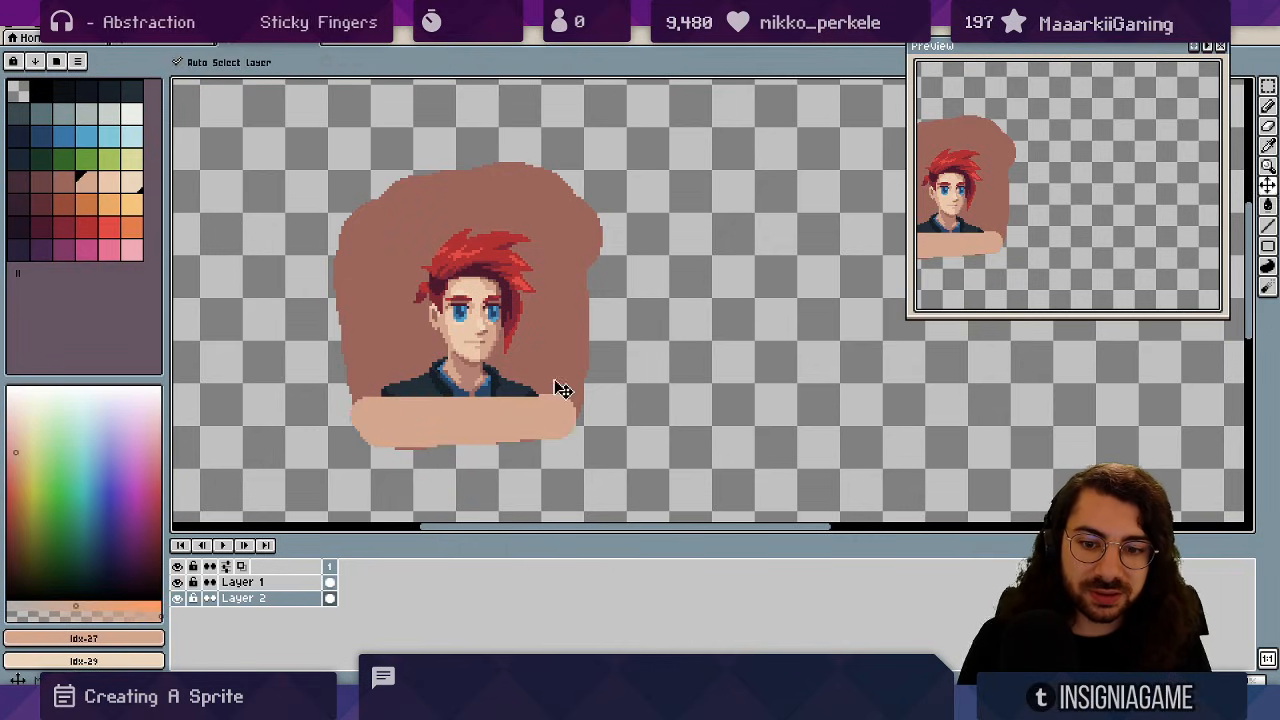
- Turn the nameplate into a scroll by adding curled ends in its skin tone with folds in the backdrop's brown
left_click(545, 390, "alt")
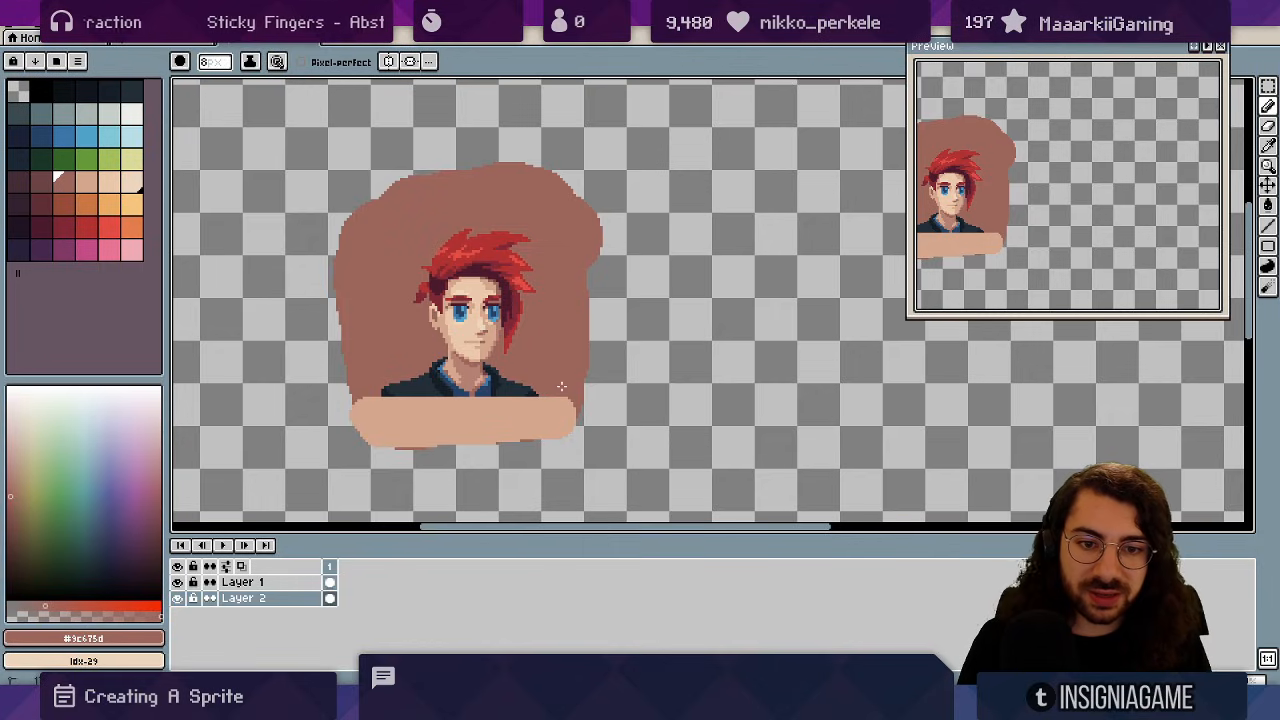
left_click(409, 415, "alt")
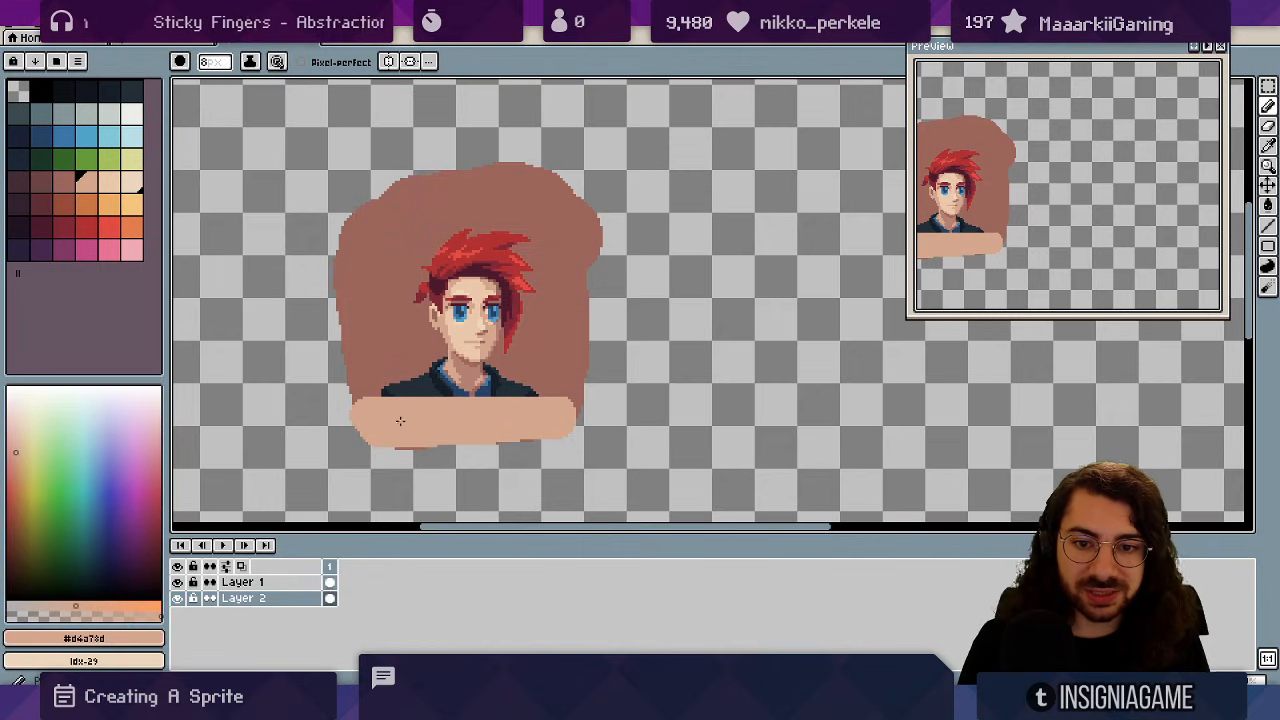
mouse_move(368, 443)
left_mouse_down()
mouse_move(460, 446)
mouse_move(340, 418)
left_mouse_up()
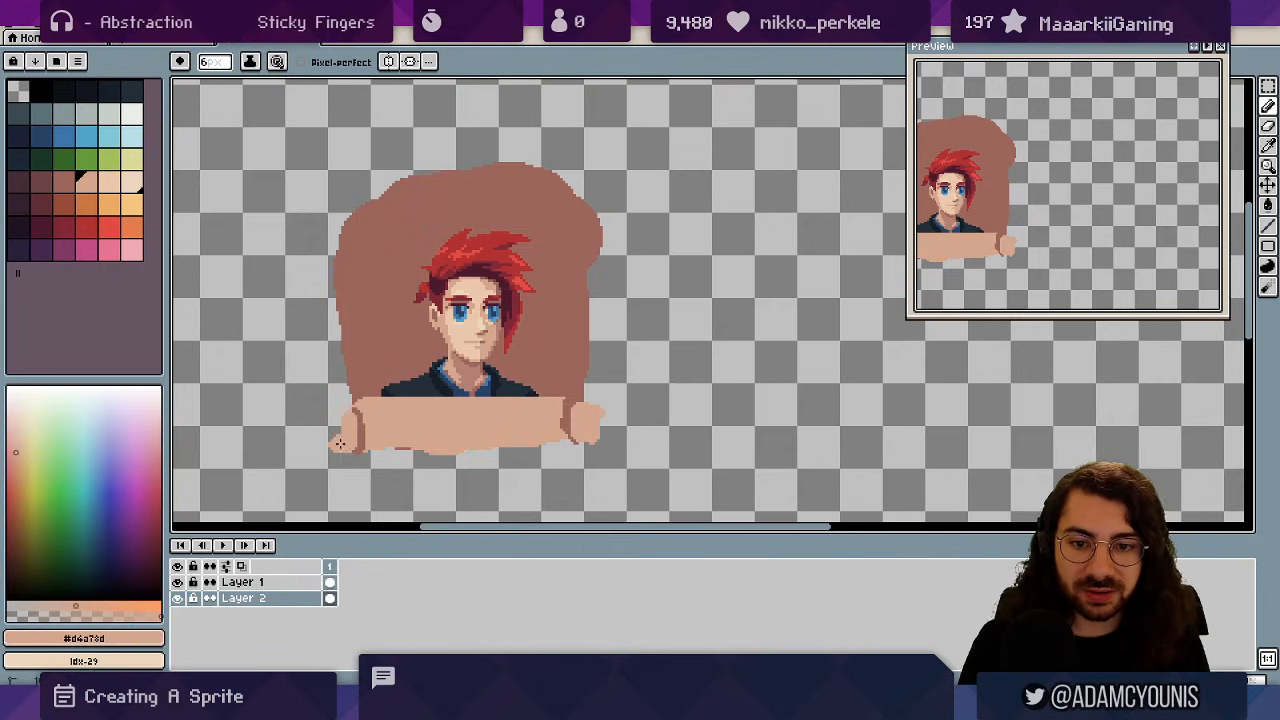
- Add the character's name as text in the dark jacket color and center it on the scroll nameplate
key("z")
left_click_drag(378, 414, 425, 392)
left_click(436, 367, "alt")
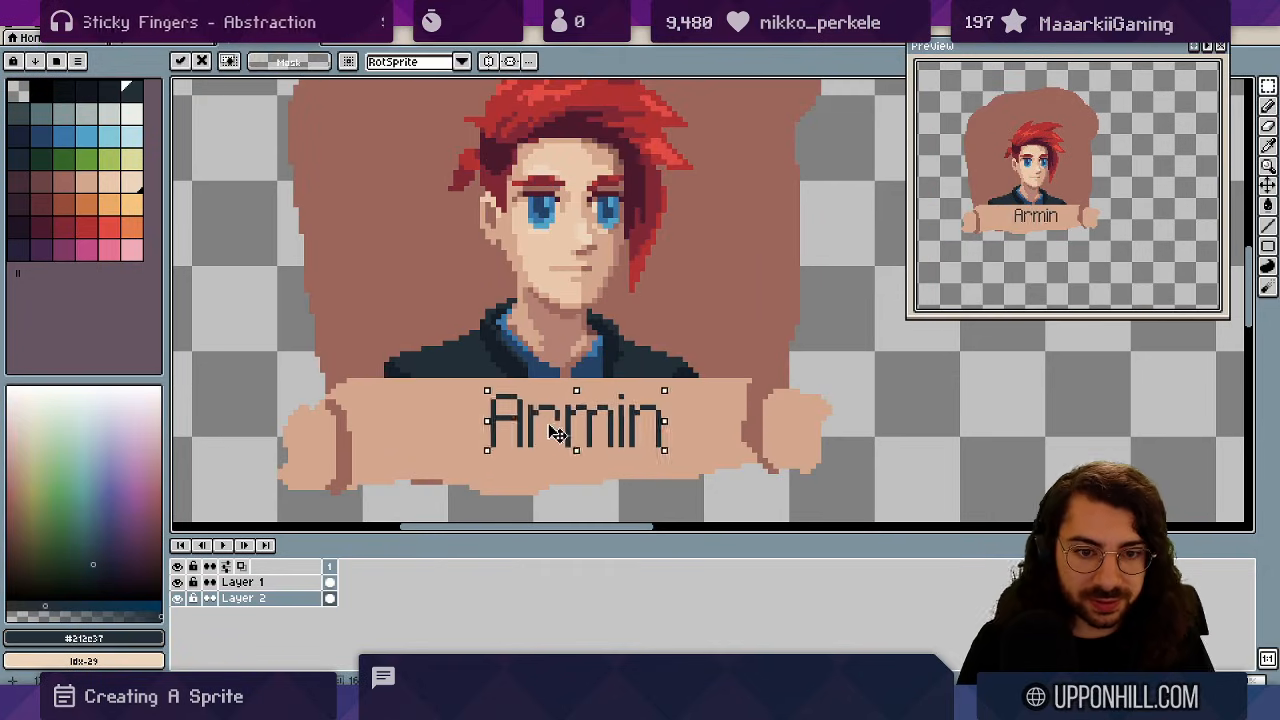
left_click_drag(560, 429, 549, 444)
key("ctrl+d")
- Delete the brown backdrop behind the portrait on Layer 2, keeping the scroll nameplate, and check the composition at smaller size
key("z")
left_click_drag(656, 372, 706, 363)
key("m")
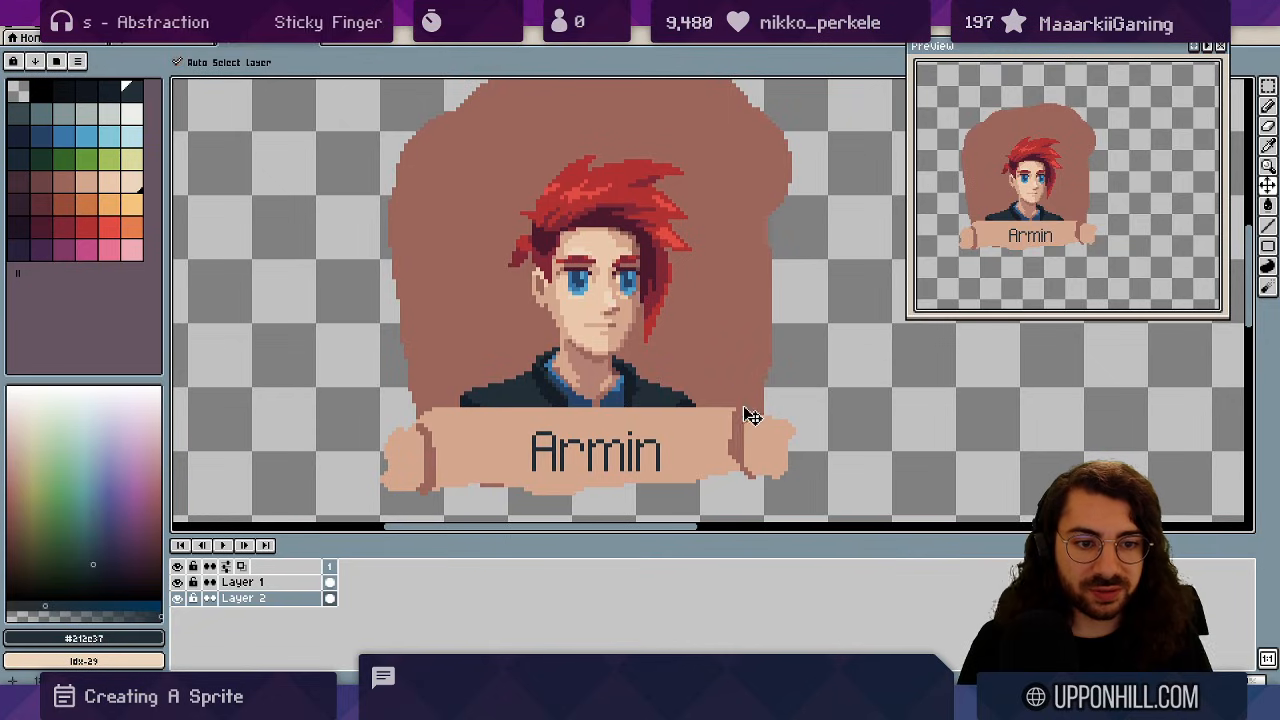
key("b")
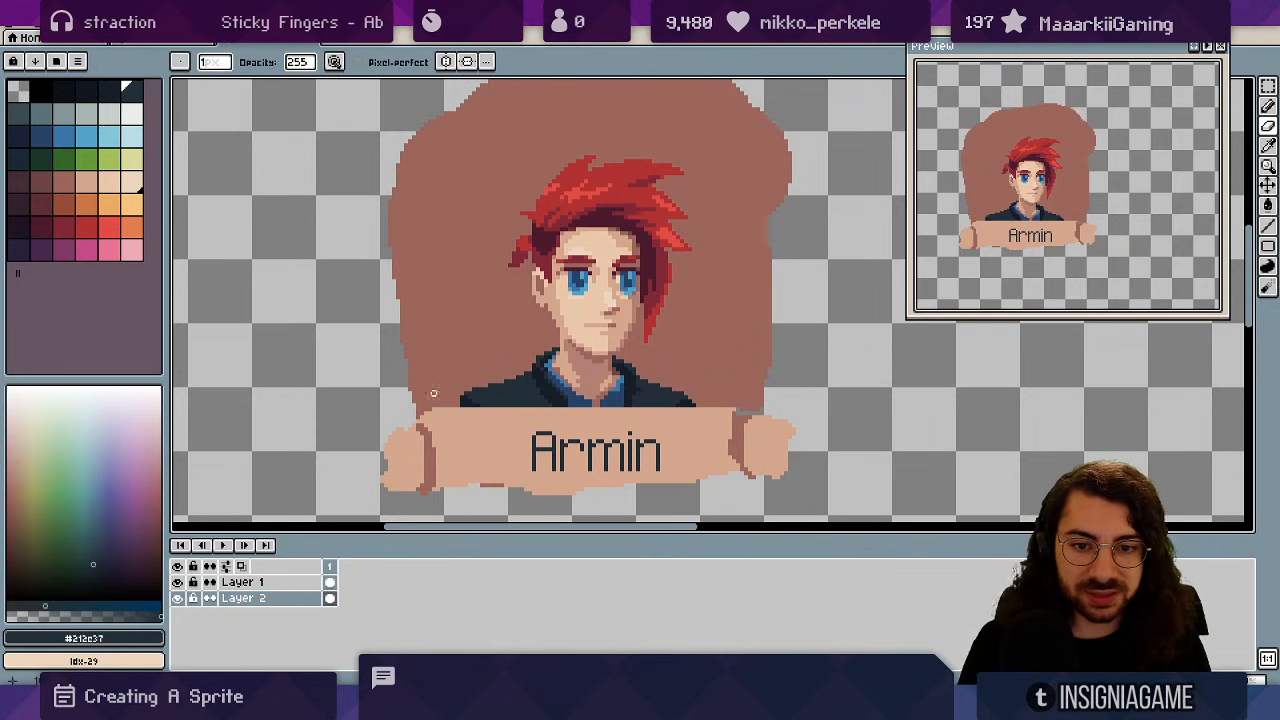
key("w")
left_click(500, 363)
key("Delete")
key("z")
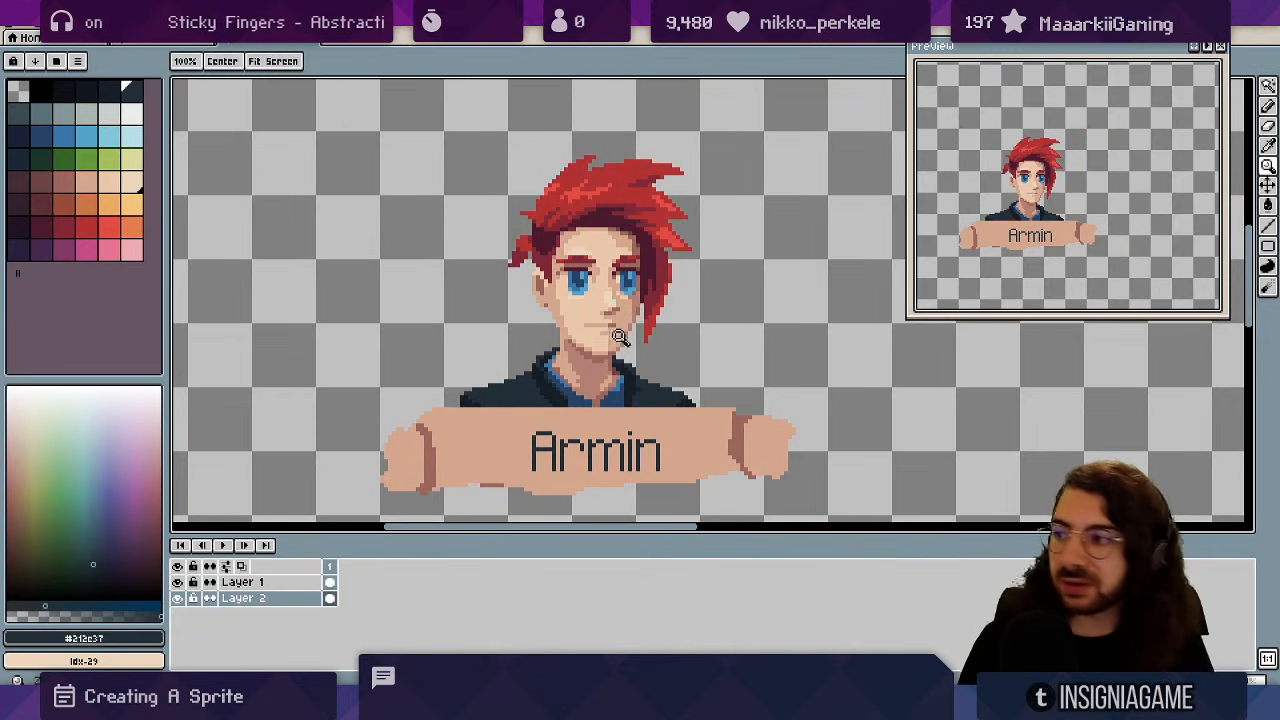
scroll(606, 326, "down", 4)
scroll(600, 354, "up", 2)
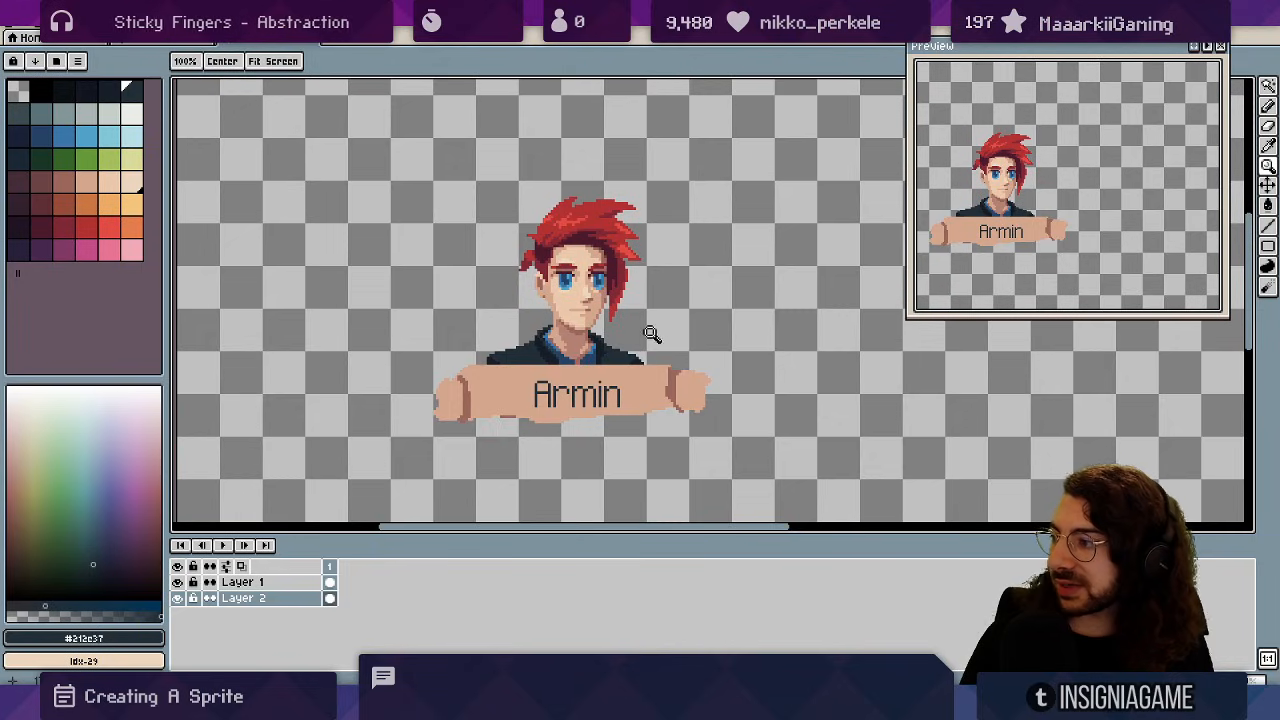
- Repaint both curled ends of the scroll nameplate in the lighter skin tone Idx-29
scroll(650, 381, "up", 1)
key("v")
left_click(718, 387, "alt")
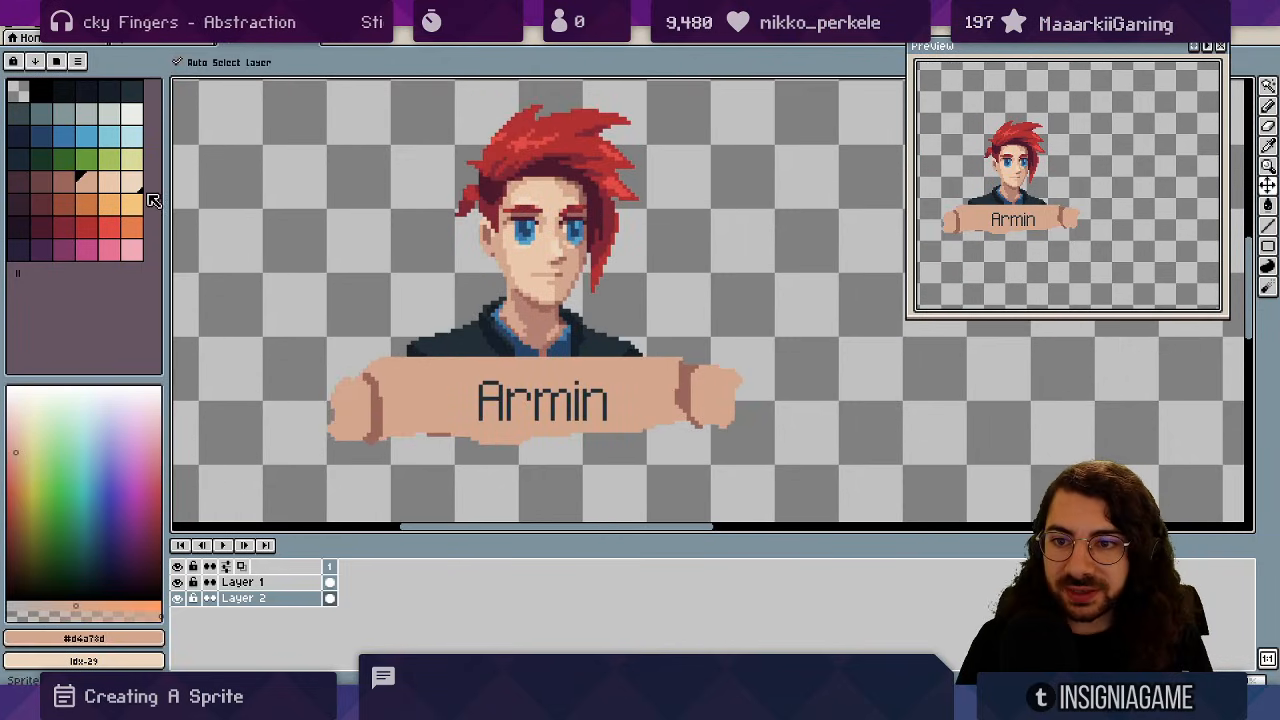
left_click(87, 182)
key("b")
scroll(740, 374, "up", 4)
key("s")
key("x")
left_click_drag(740, 380, 724, 399)
left_click_drag(318, 392, 326, 422)
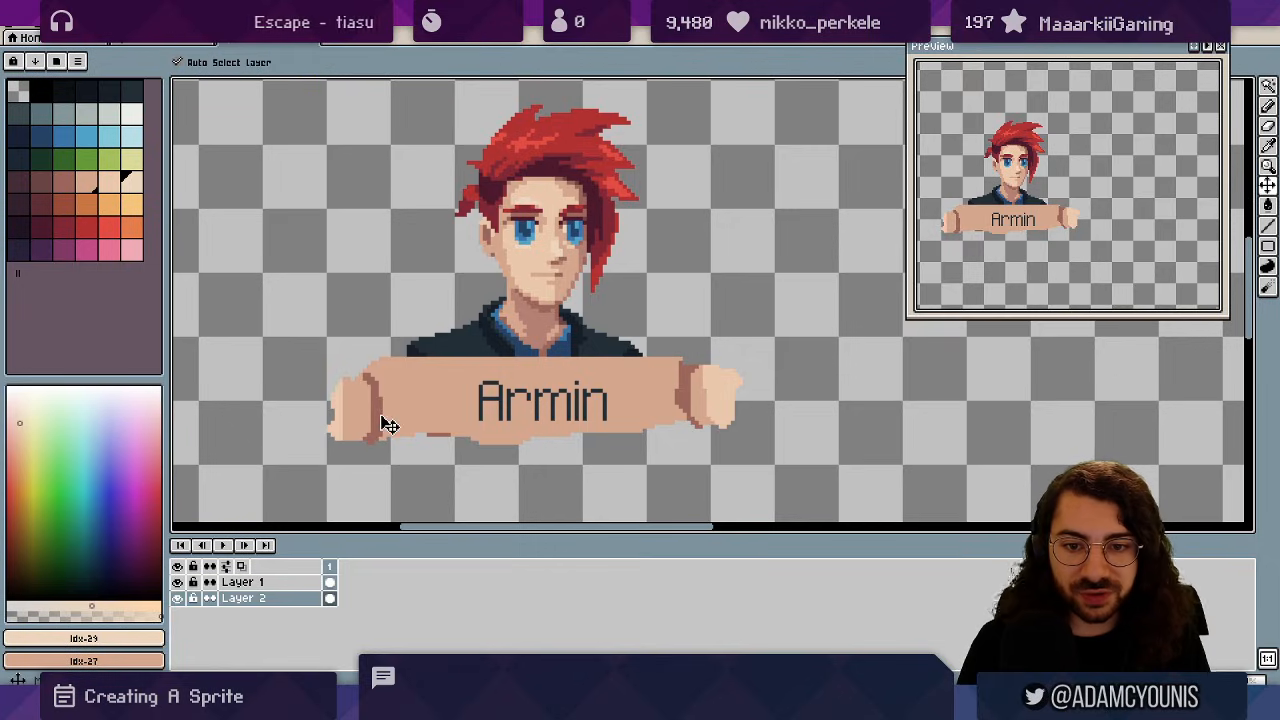
- Widen the scroll's left fold with the brown #9c475d and even out its lower edge in the scroll's skin tone
left_click(376, 408, "alt")
key("s")
scroll(357, 390, "down", 6)
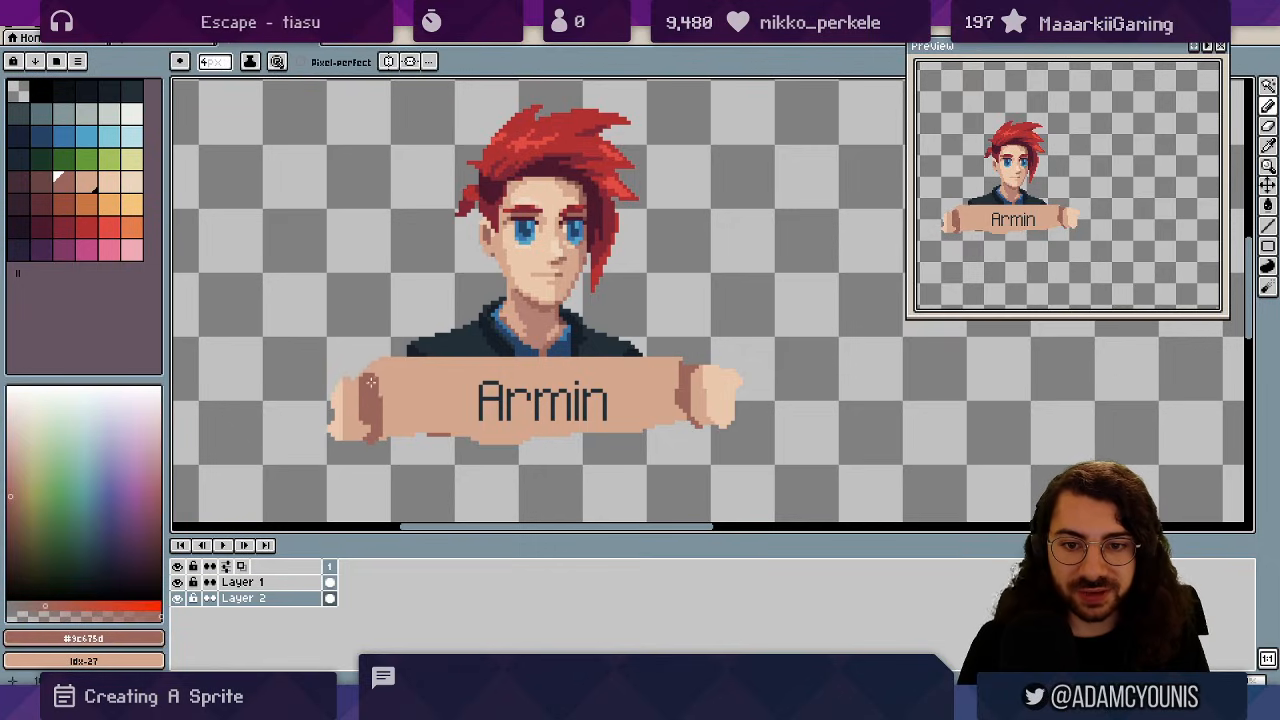
key("e")
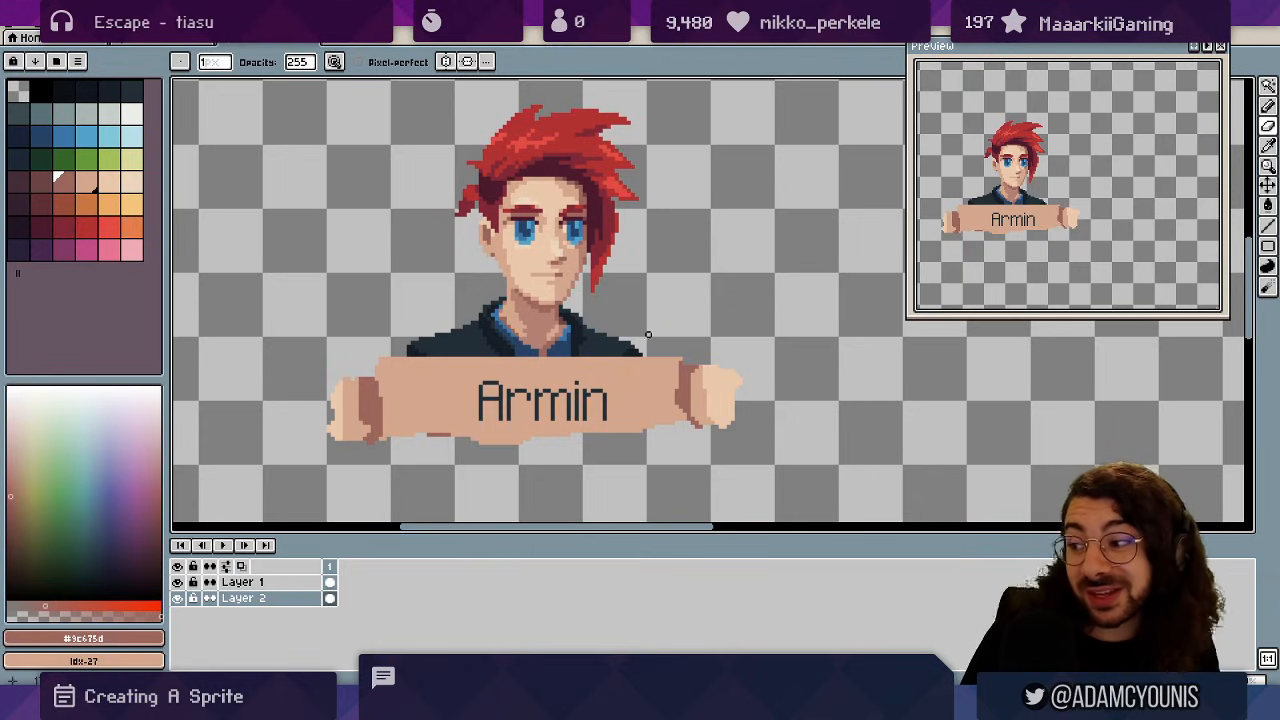
key("b")
left_click(360, 390, "alt")
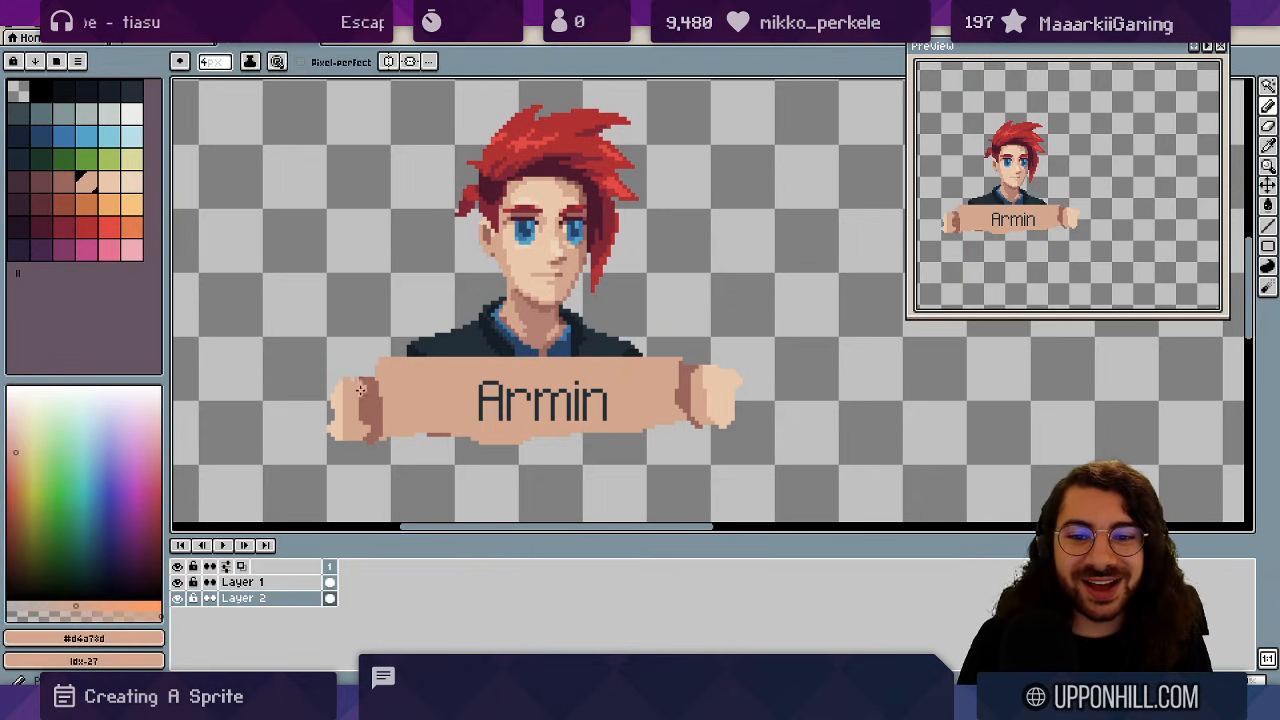
scroll(360, 395, "down", 2)
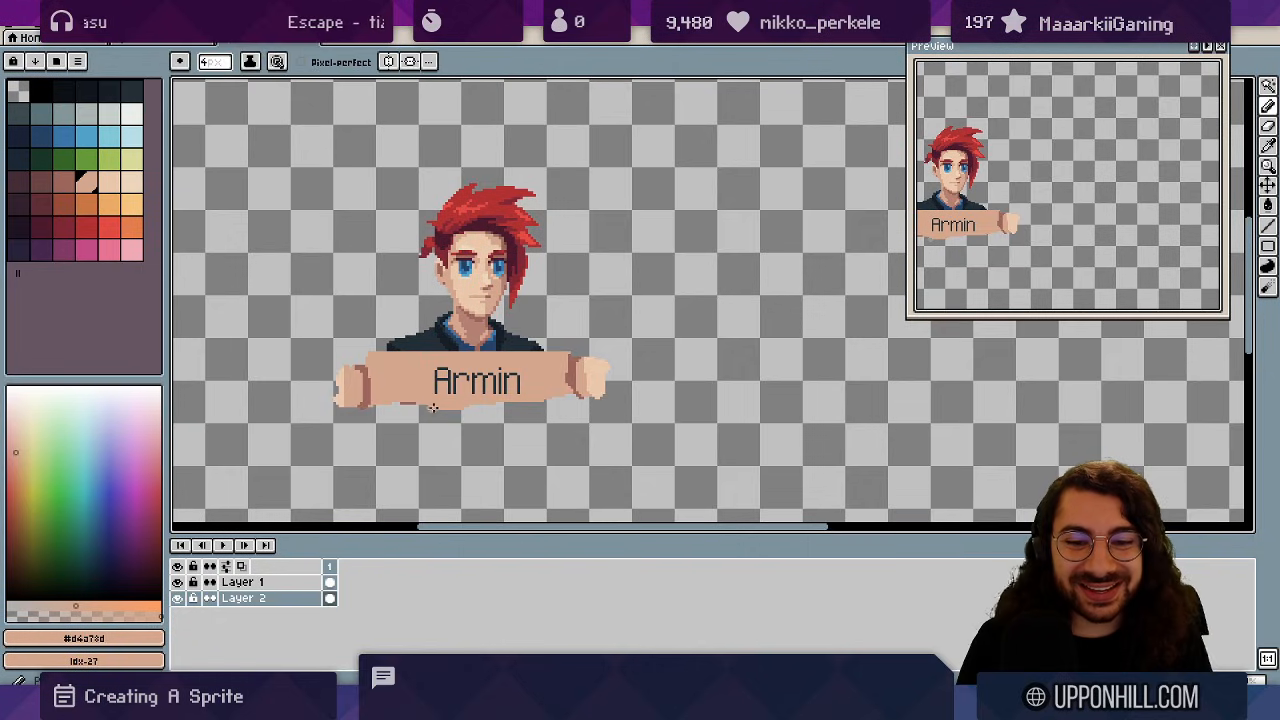
left_click_drag(410, 405, 504, 410)
key("v")
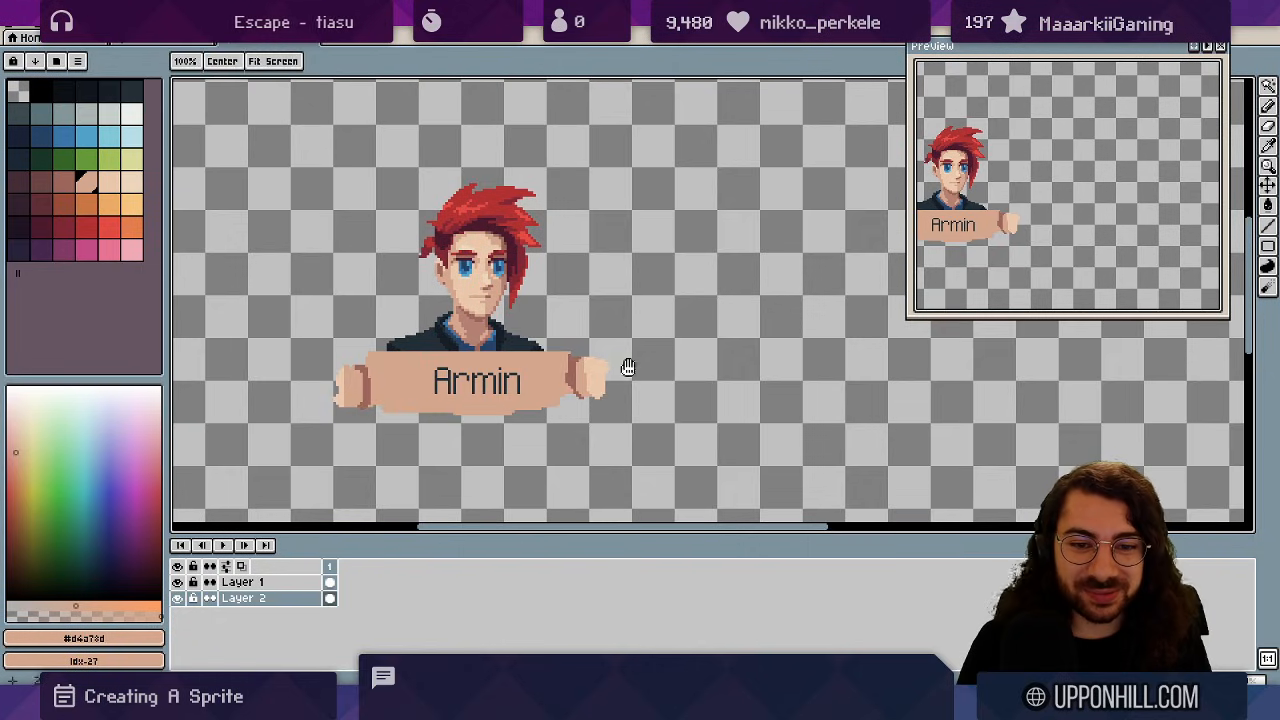
- Place a copy of the Layer 1 portrait on the empty canvas to the right of the scroll mockup and deselect it
scroll(626, 366, "right", 2)
left_click(420, 297)
left_click_drag(420, 300, 410, 308)
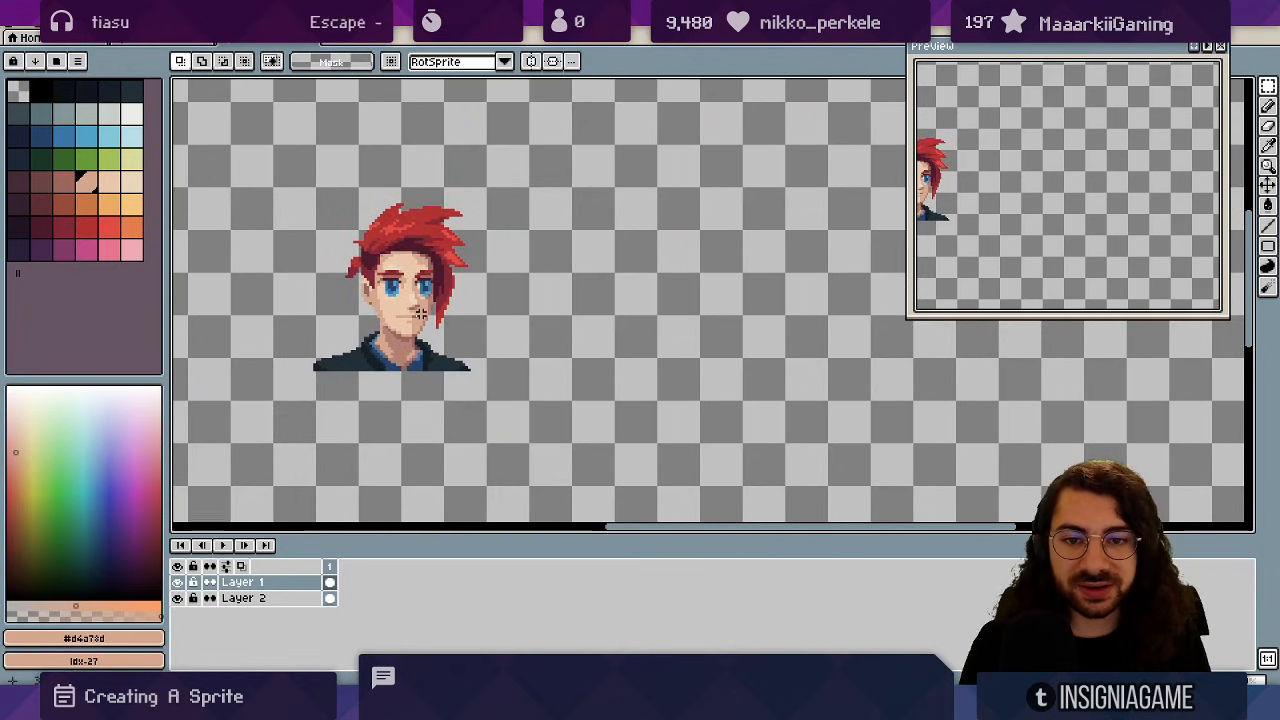
key("v")
key("space")
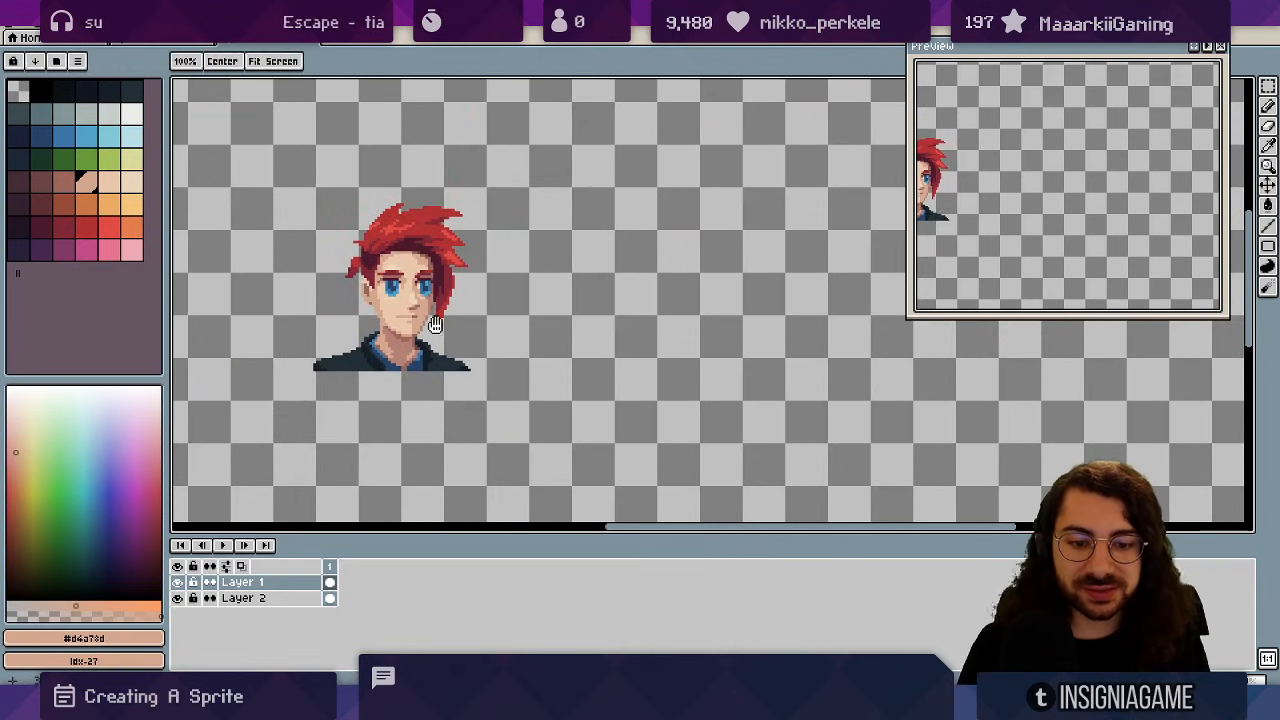
key("m")
left_click_drag(298, 402, 538, 166)
key("space")
left_click_drag(435, 258, 575, 244)
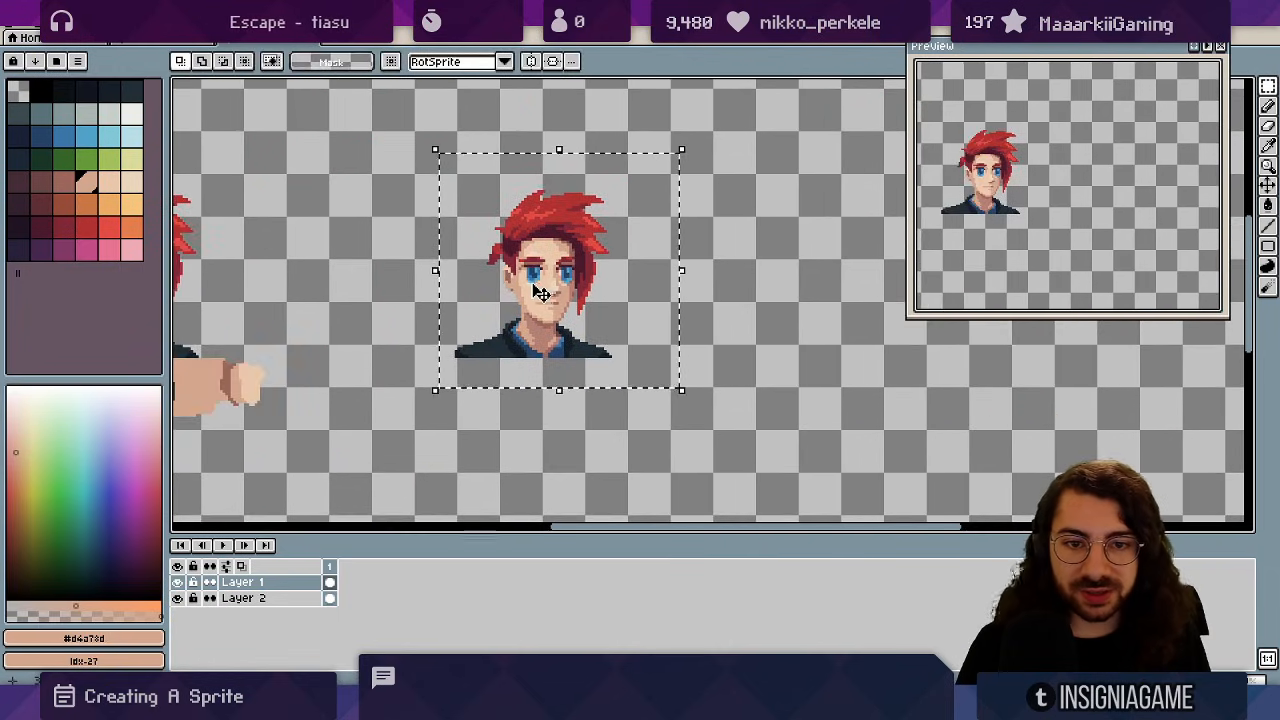
left_click_drag(535, 286, 617, 286)
key("space")
left_click_drag(640, 292, 493, 317)
key("ctrl+d")
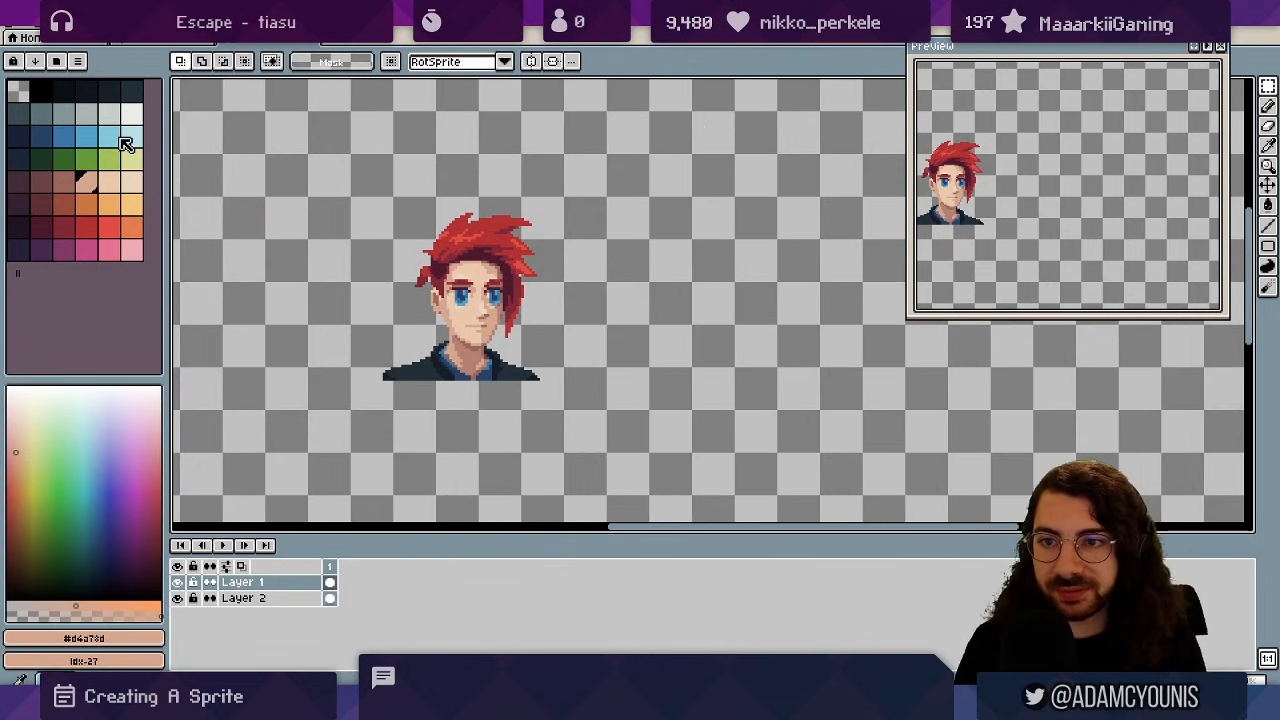
- Paint a rough Idx-4 backdrop behind the copied portrait on Layer 2
left_click(66, 160)
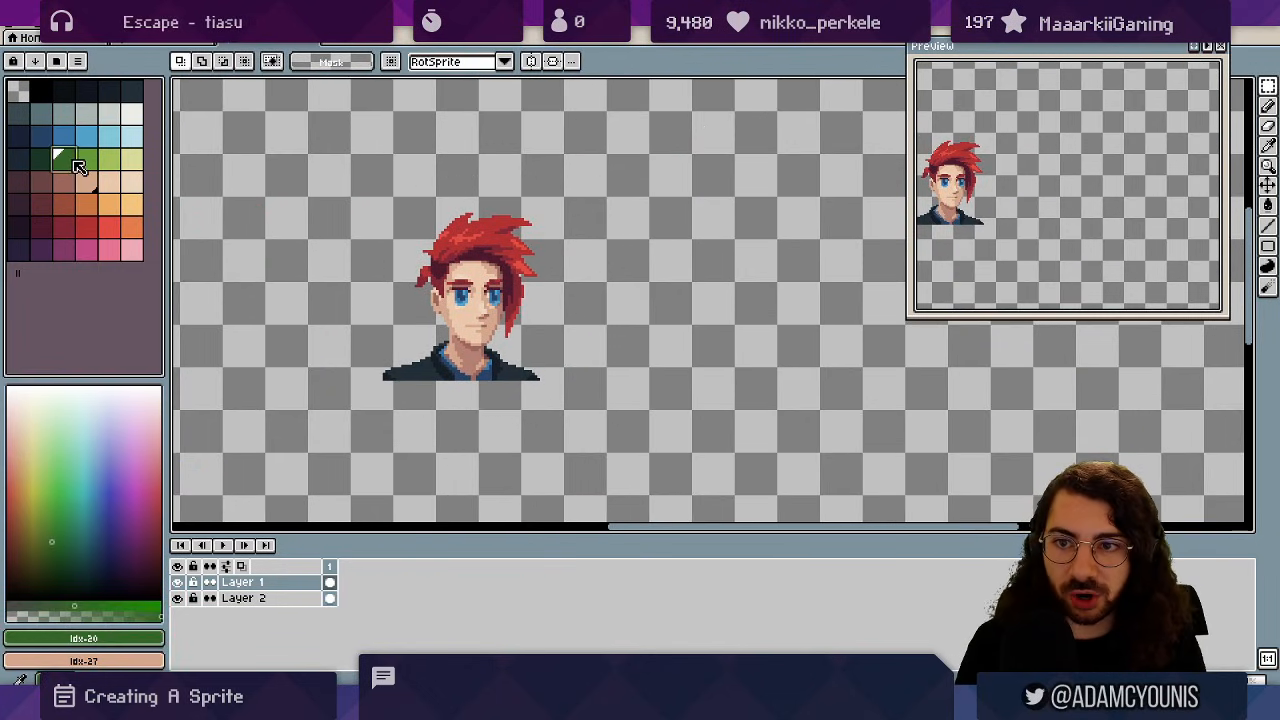
left_click(104, 89)
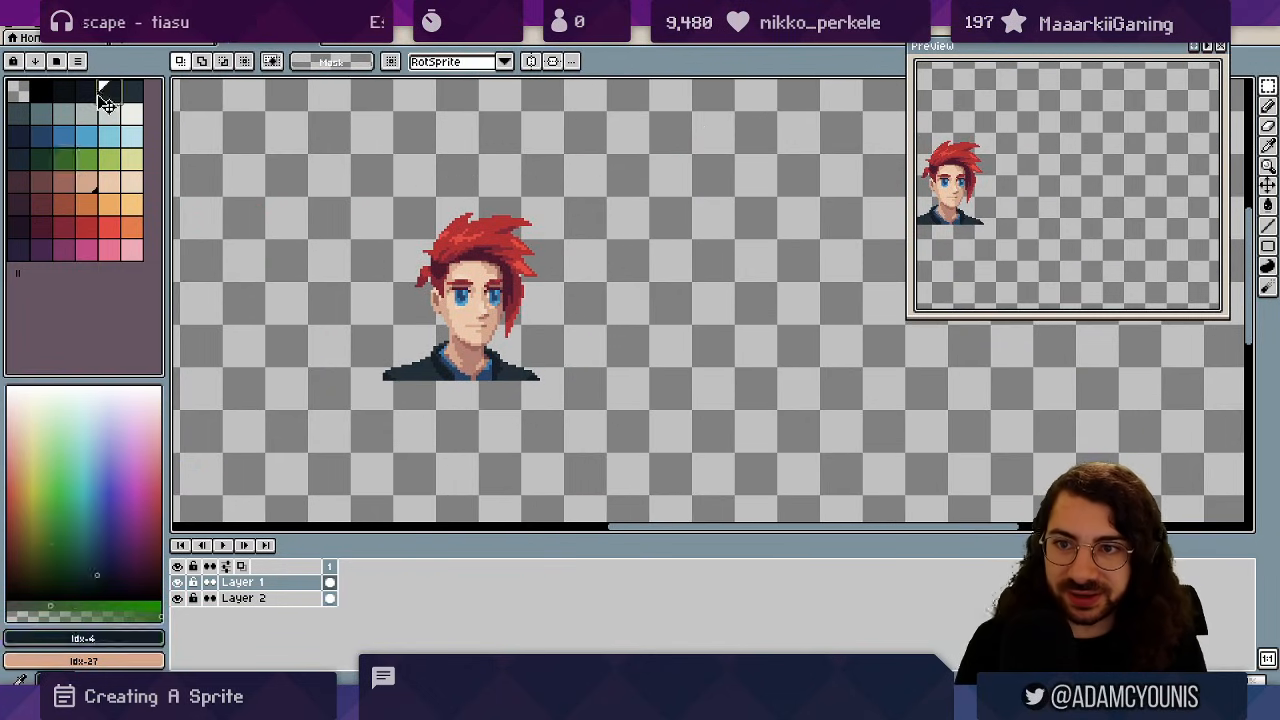
key("b")
left_click(248, 598)
scroll(398, 310, "up", 3)
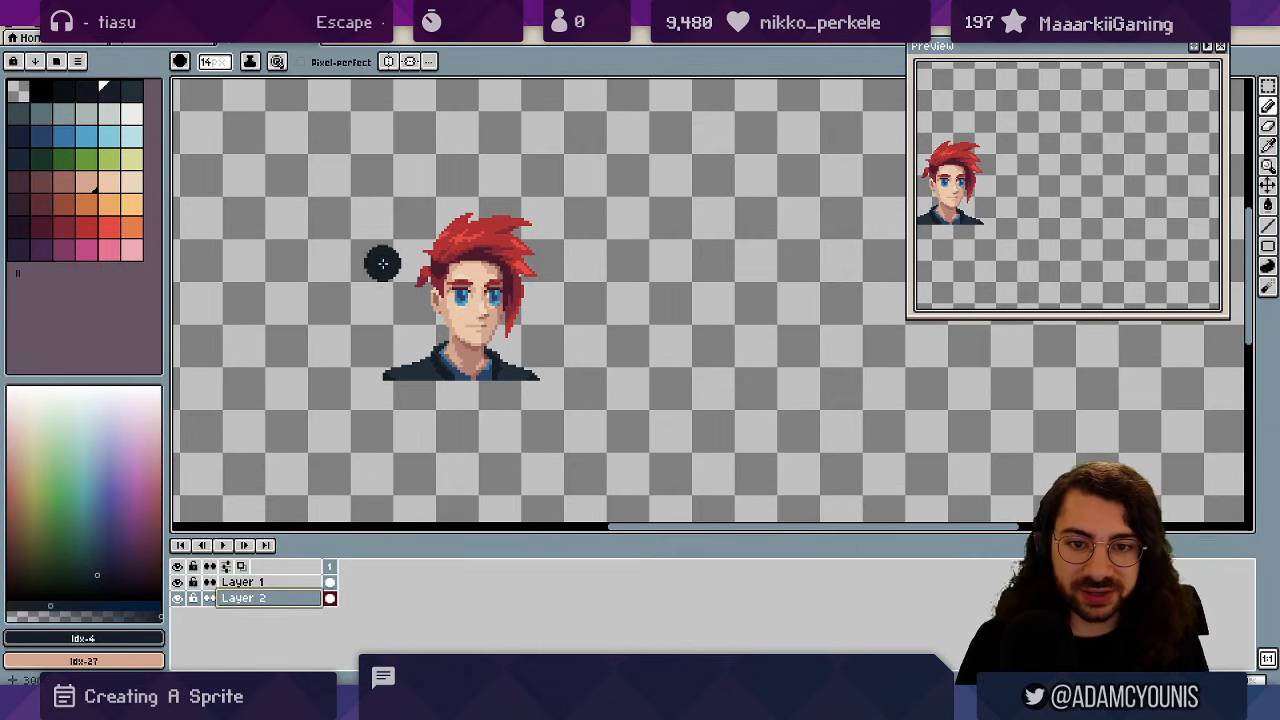
mouse_move(386, 314)
left_mouse_down()
mouse_move(508, 332)
mouse_move(560, 395)
mouse_move(508, 371)
mouse_move(389, 354)
mouse_move(480, 249)
mouse_move(558, 226)
mouse_move(572, 380)
left_mouse_up()
key("z")
left_click(485, 305)
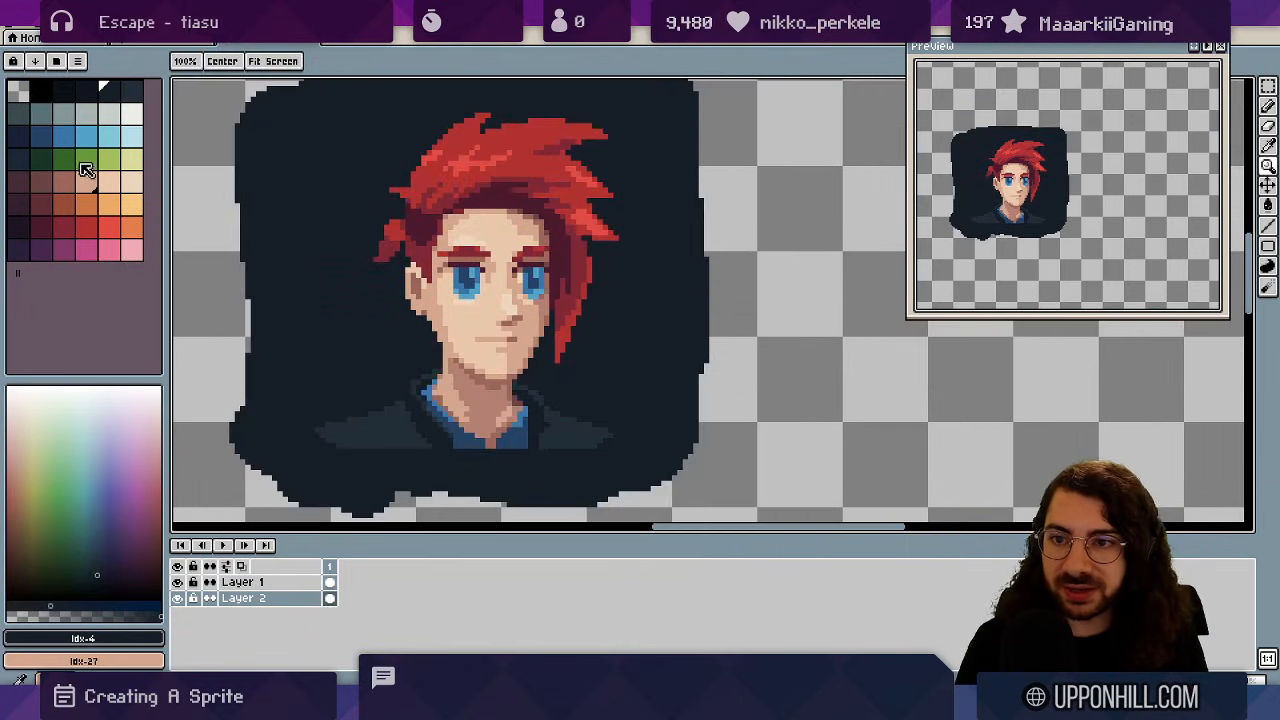
- Recolor the backdrop to dark green #193626 and write 1011 in bright green in its upper left corner
left_click(84, 160)
key("b")
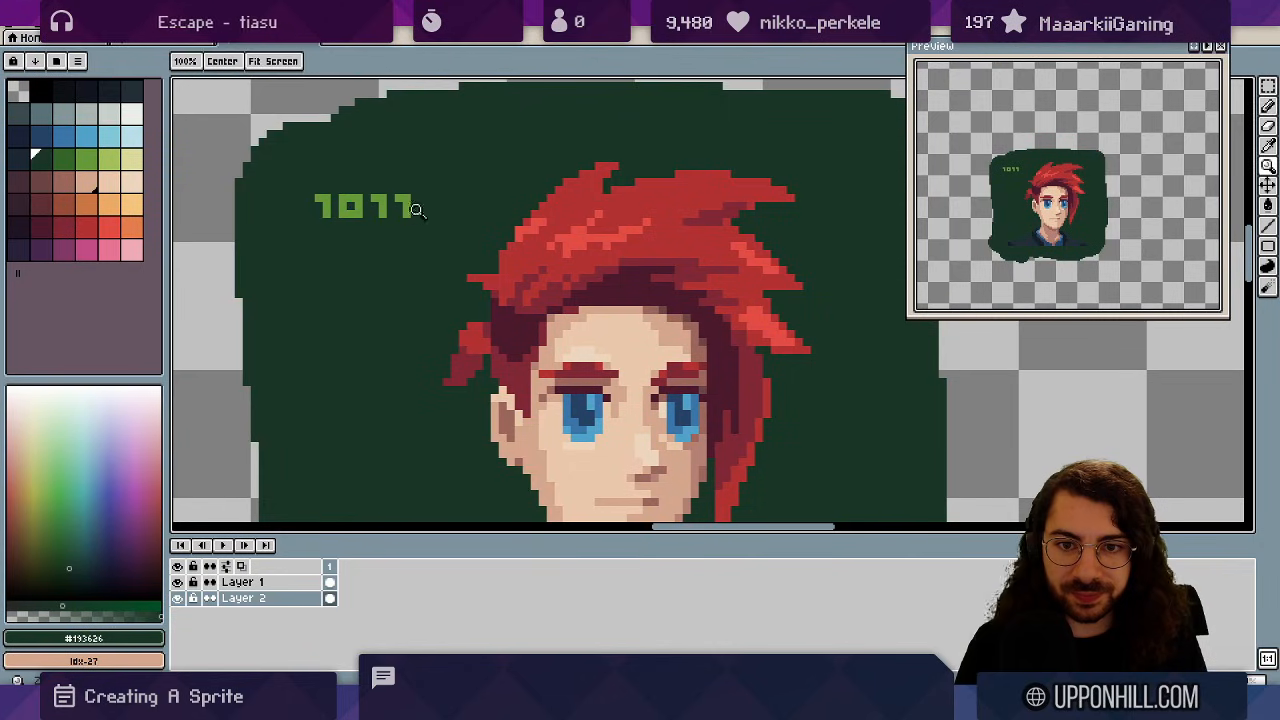
scroll(370, 270, "down", 1)
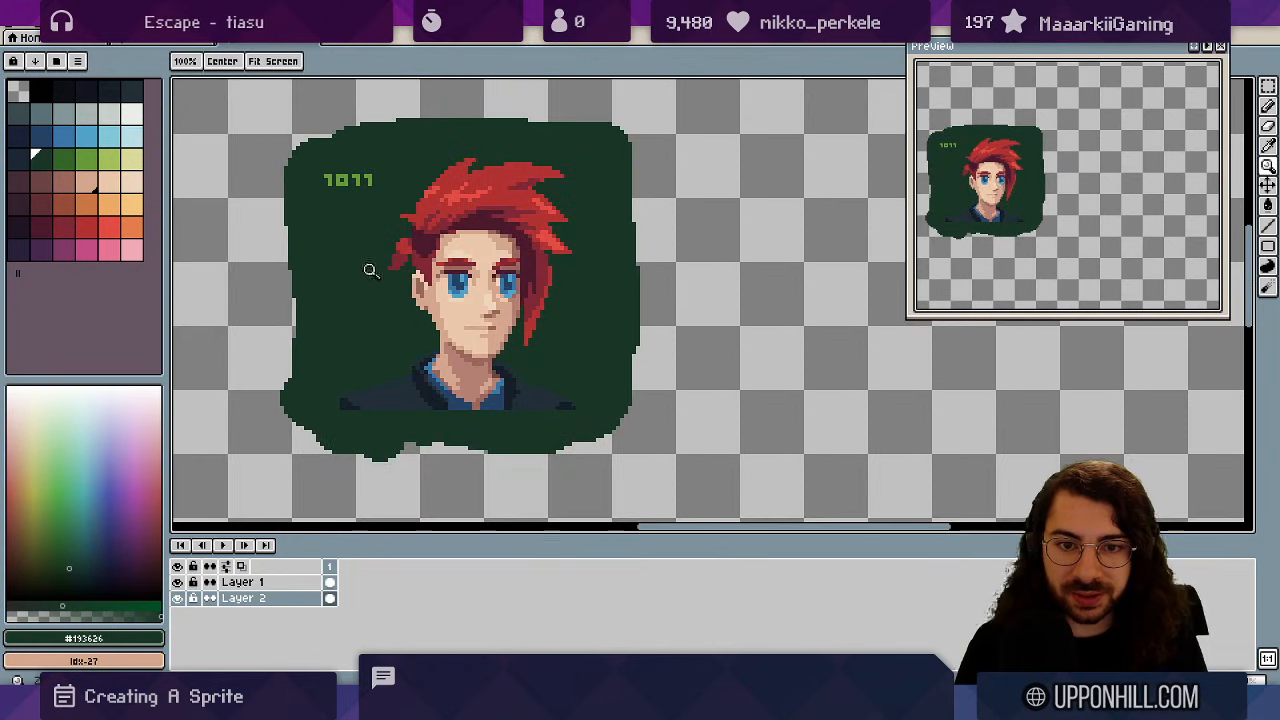
- Paint a thick Idx-7 monitor frame around the green backdrop on a new Layer 3
left_click(42, 114)
key("b")
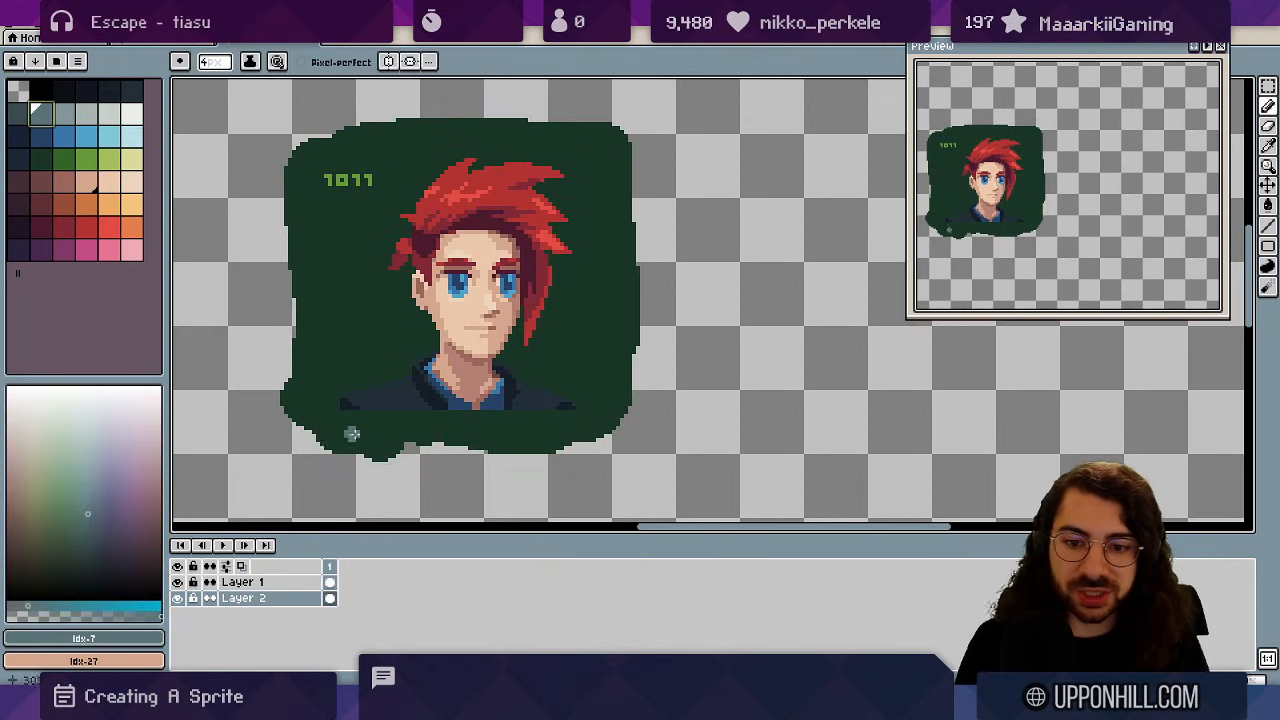
scroll(376, 446, "down", 4)
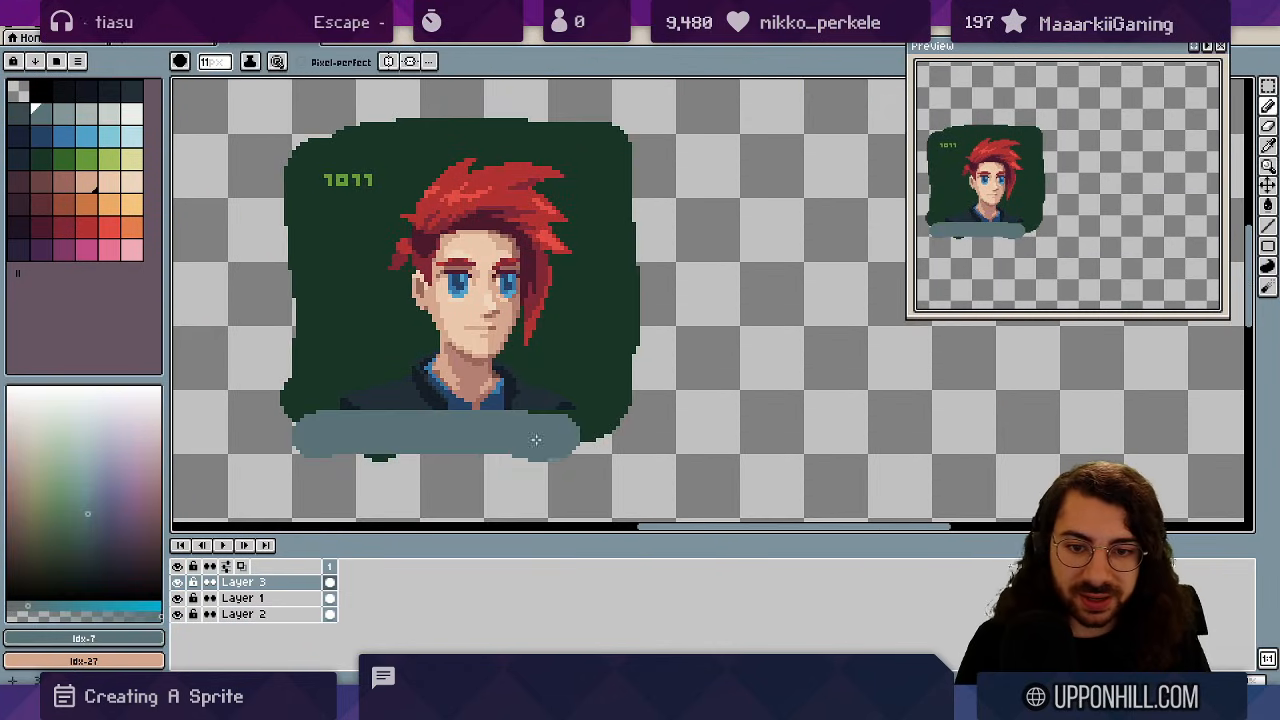
mouse_move(534, 437)
left_mouse_down()
mouse_move(589, 429)
mouse_move(606, 440)
left_mouse_up()
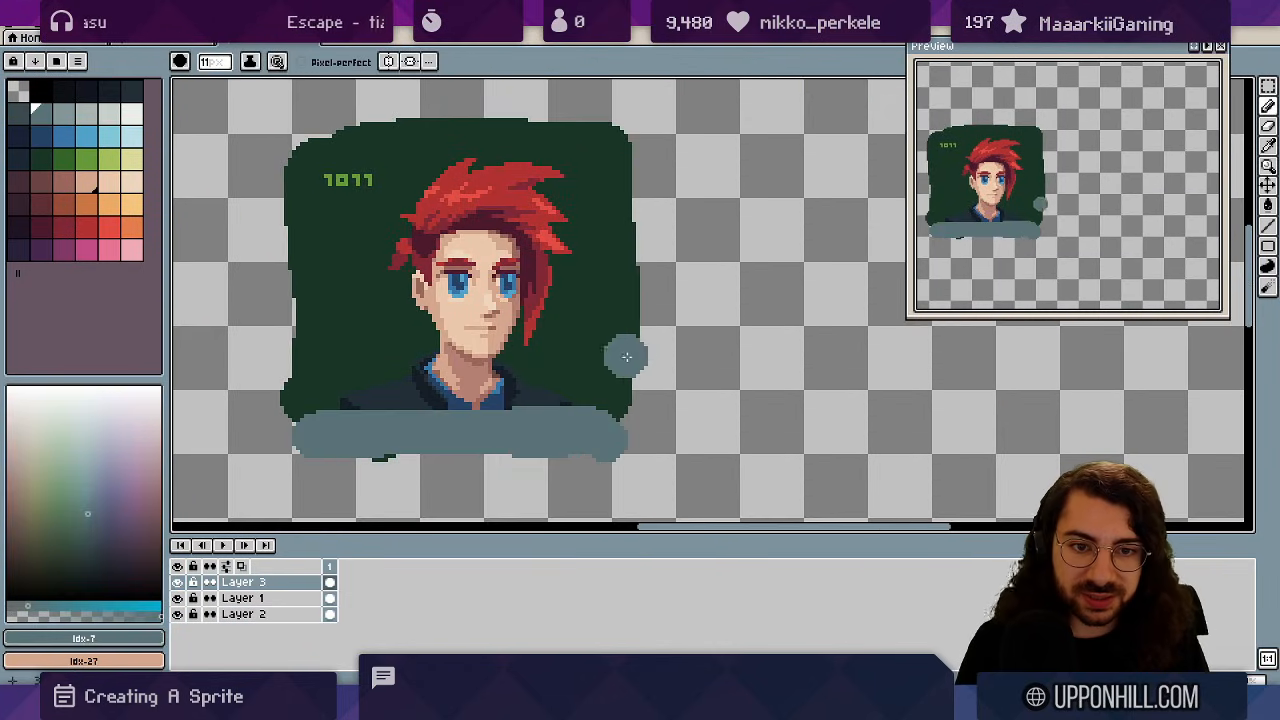
mouse_move(626, 356)
left_mouse_down()
mouse_move(640, 105)
mouse_move(365, 100)
mouse_move(285, 112)
mouse_move(286, 330)
left_mouse_up()
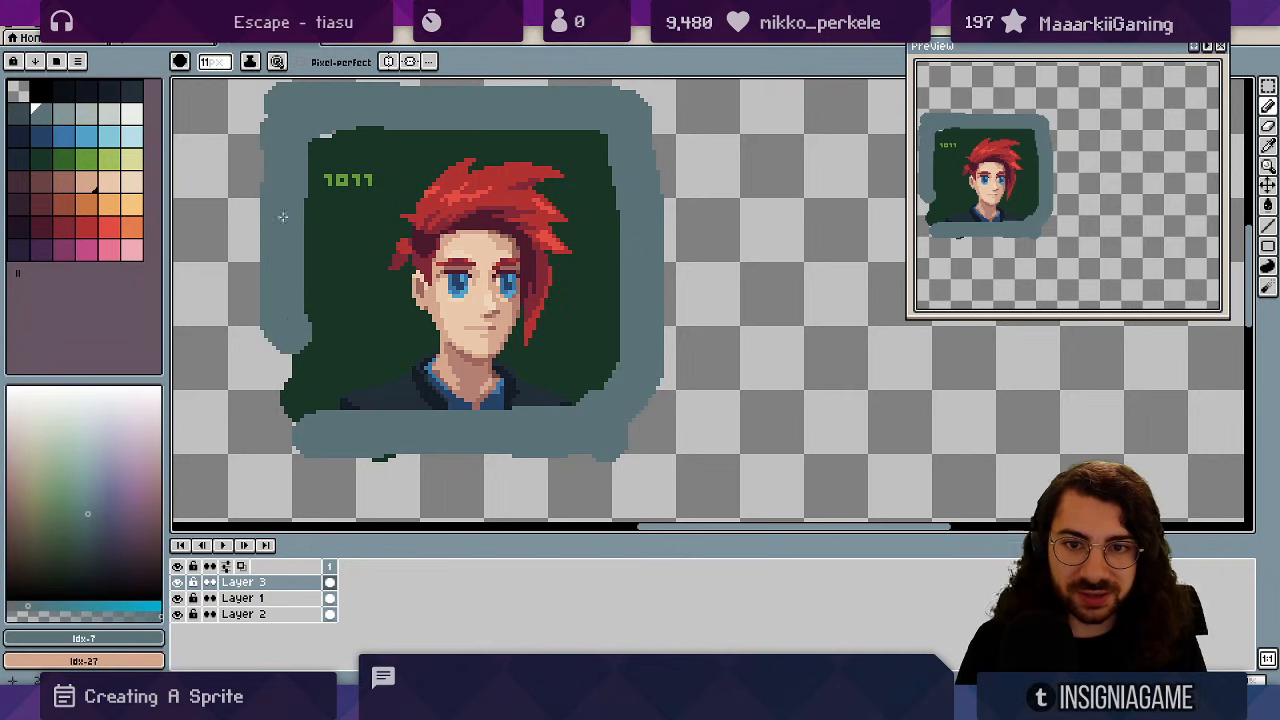
left_click_drag(283, 217, 285, 414)
- Close the gaps along the frame's upper inner edge with a smaller brush in the frame color
left_click(343, 114, "alt")
left_click(322, 128)
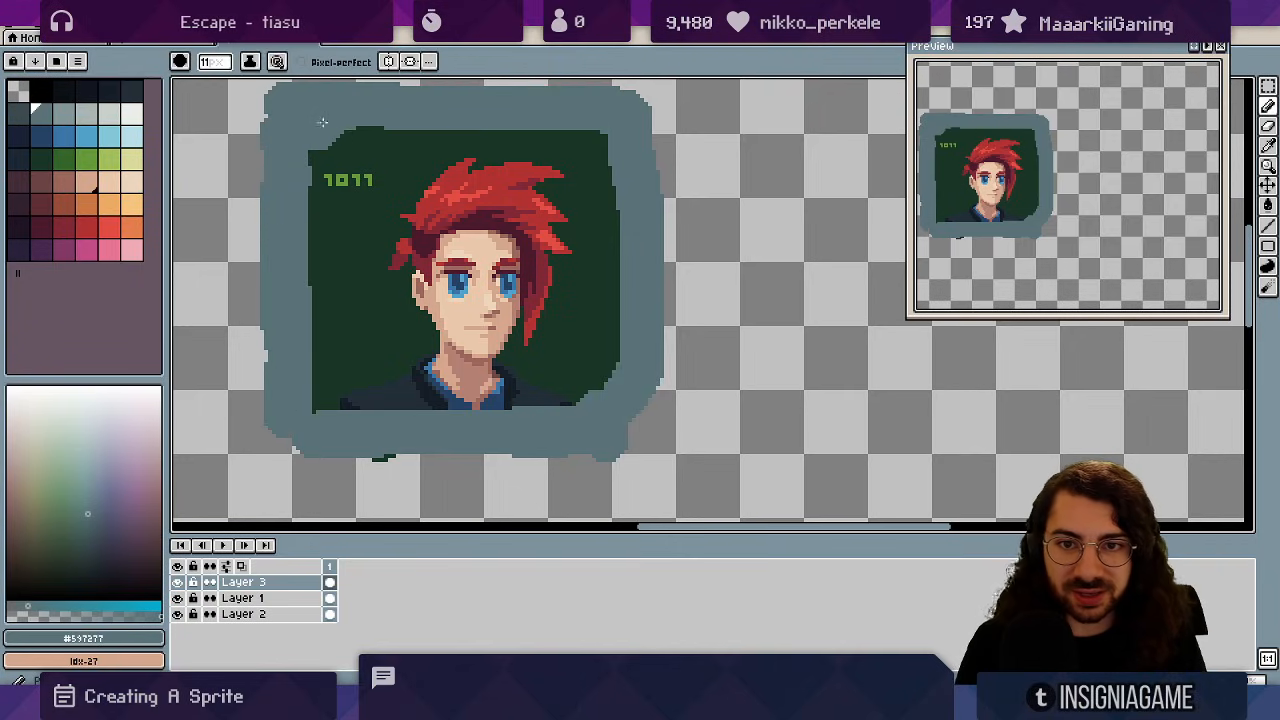
key("ctrl+z")
scroll(360, 126, "up", 8)
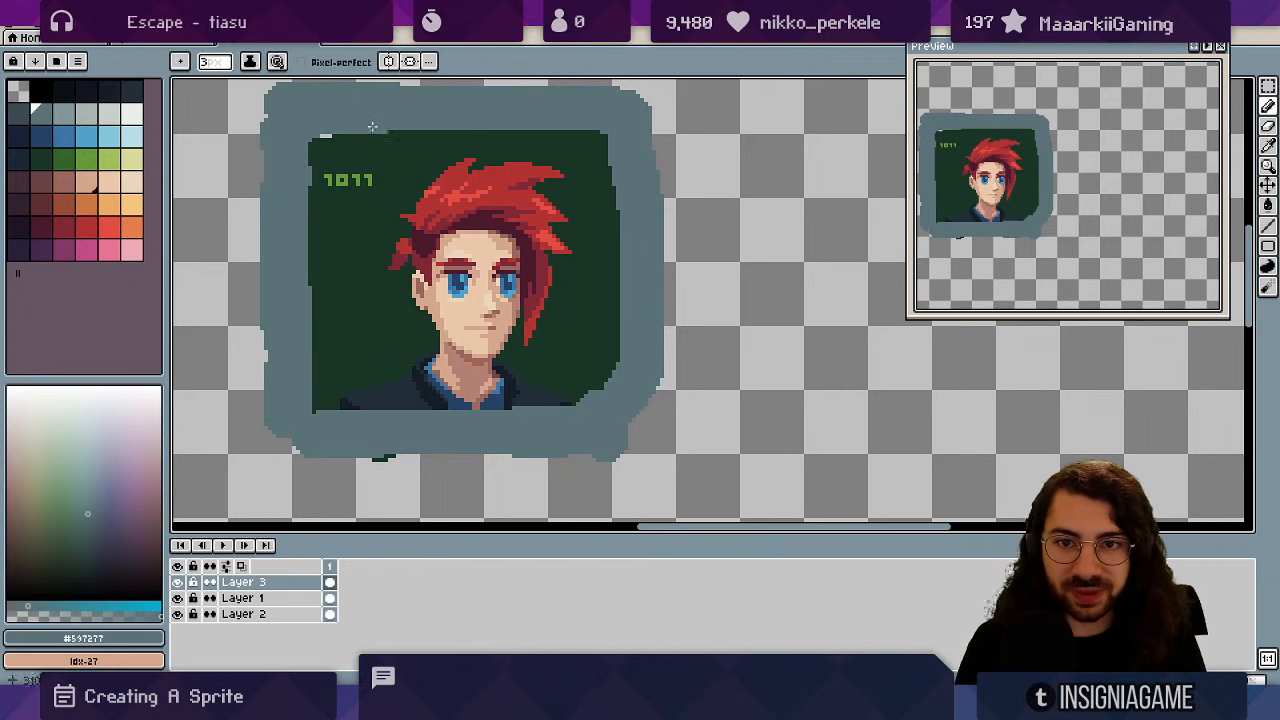
key("b")
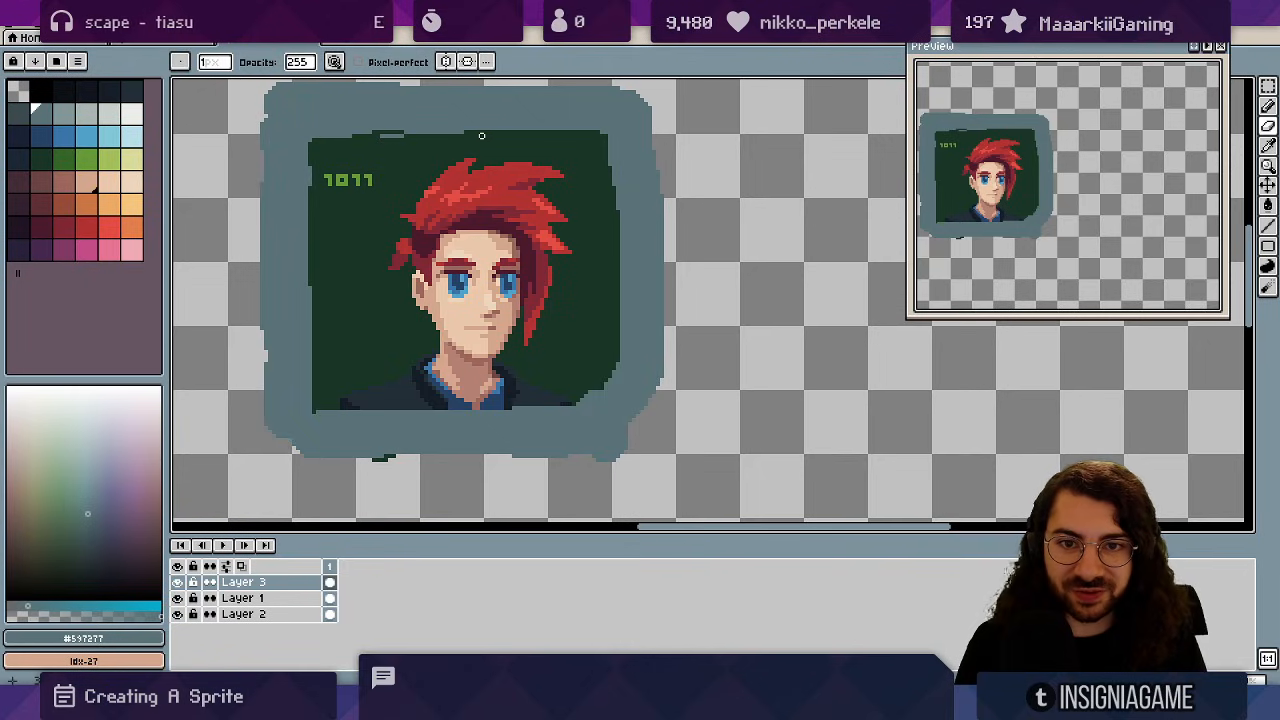
left_click(334, 105, "alt")
- Shade the frame's underside and upper inner edge with Idx-6 to give the monitor depth
left_click_drag(40, 117, 20, 115)
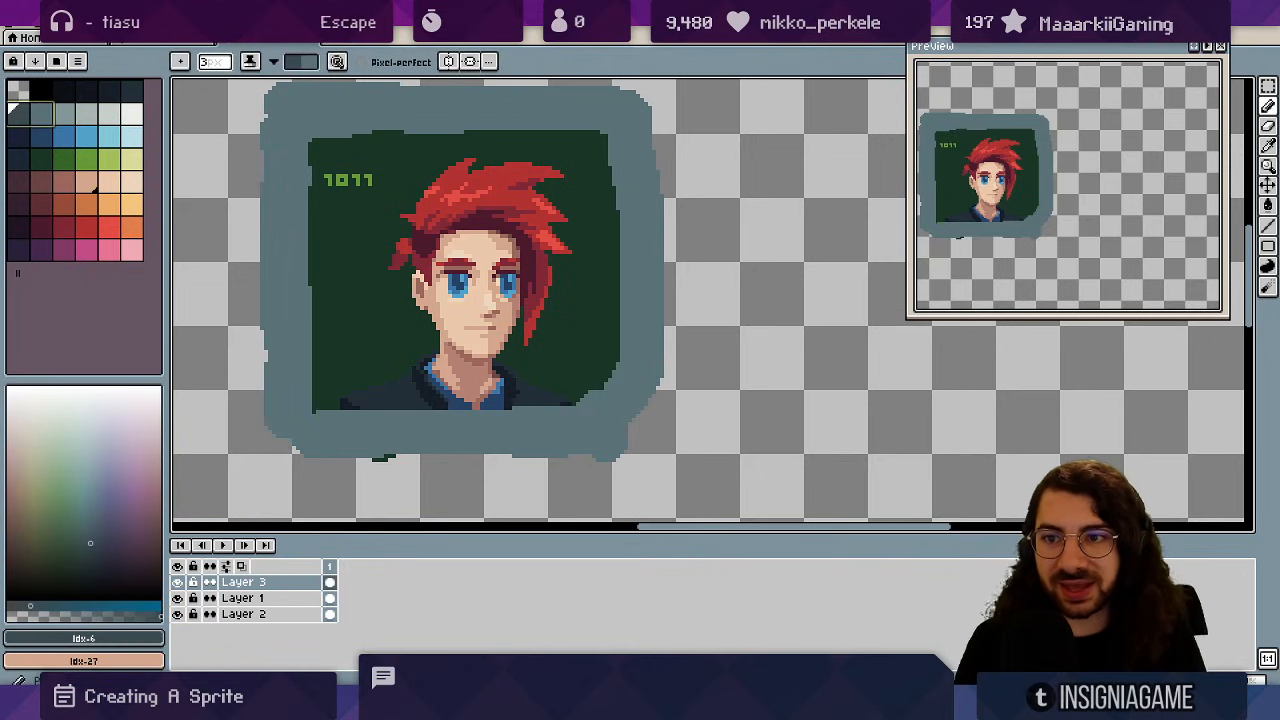
key("b")
key("s")
left_click_drag(378, 440, 543, 440)
left_click_drag(462, 437, 659, 446)
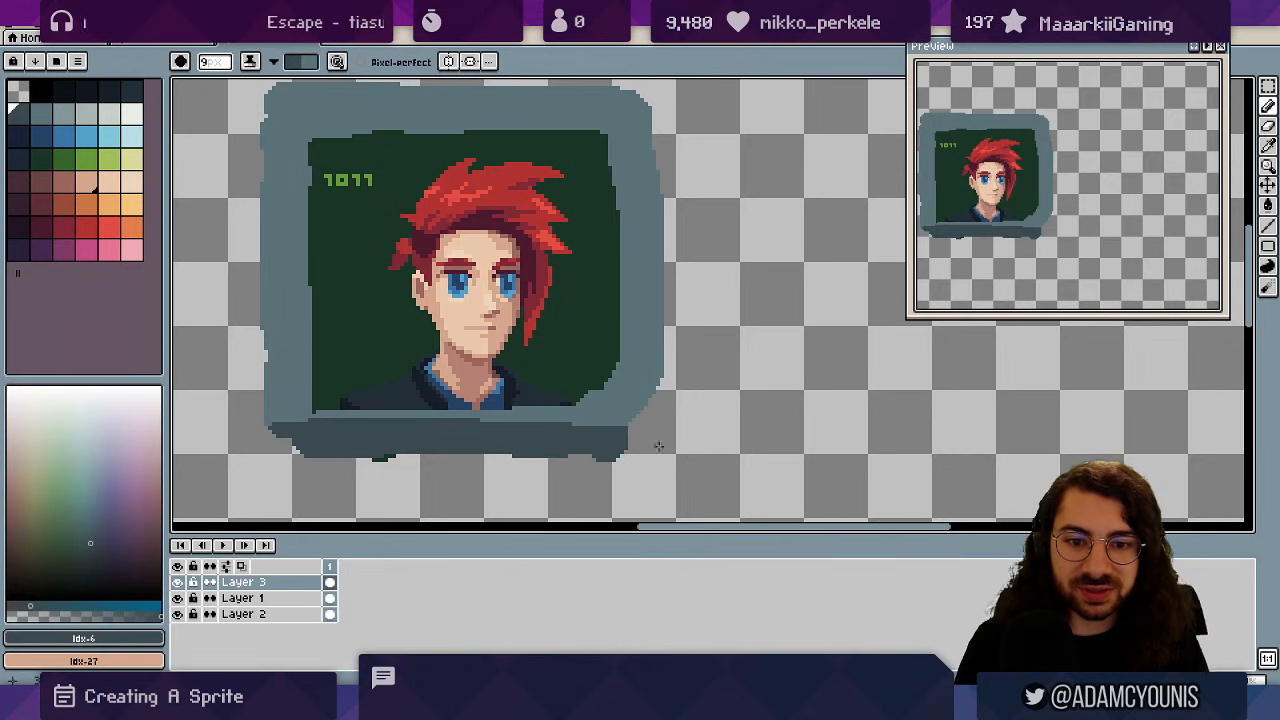
left_click_drag(326, 140, 600, 134)
- Draw thin brighter-green horizontal scan lines with a 1 px brush on the Layer 2 backdrop beside the portrait
key("x")
left_click(360, 274, "ctrl")
left_click(358, 272, "alt")
left_click_drag(63, 157, 40, 158)
key("b")
key("s")
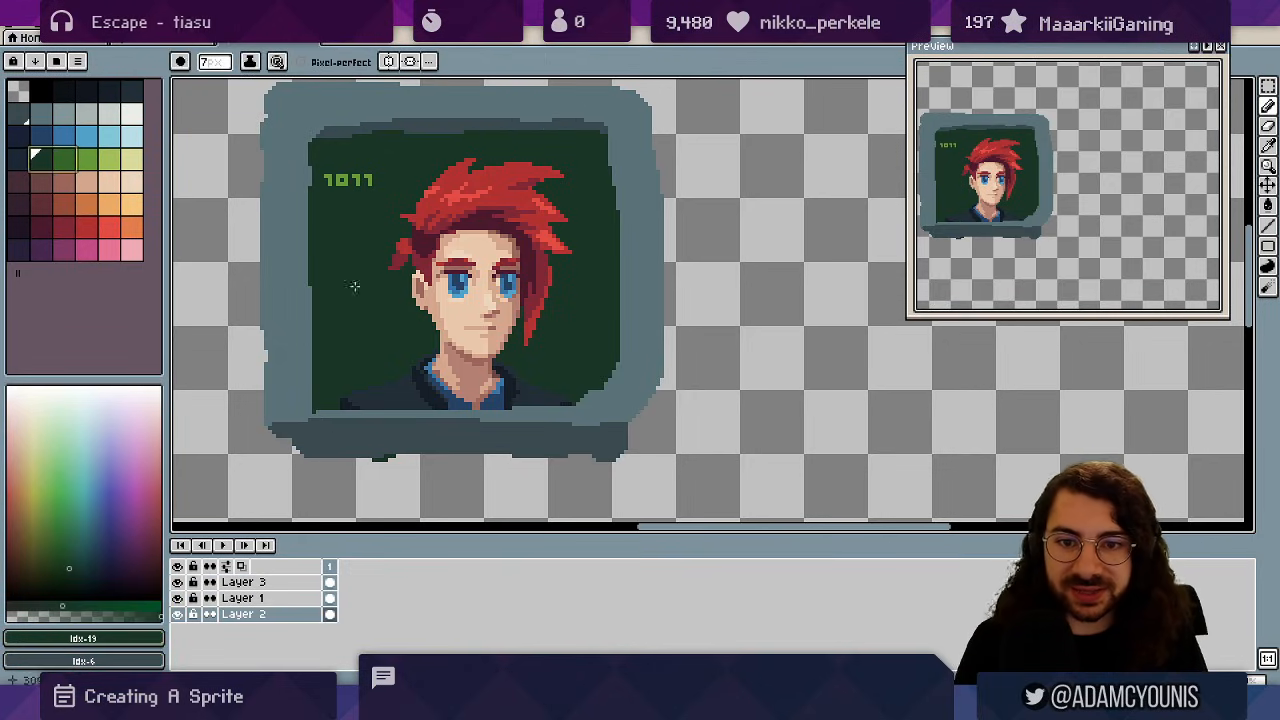
key("x")
left_click(327, 312, "alt")
key("s")
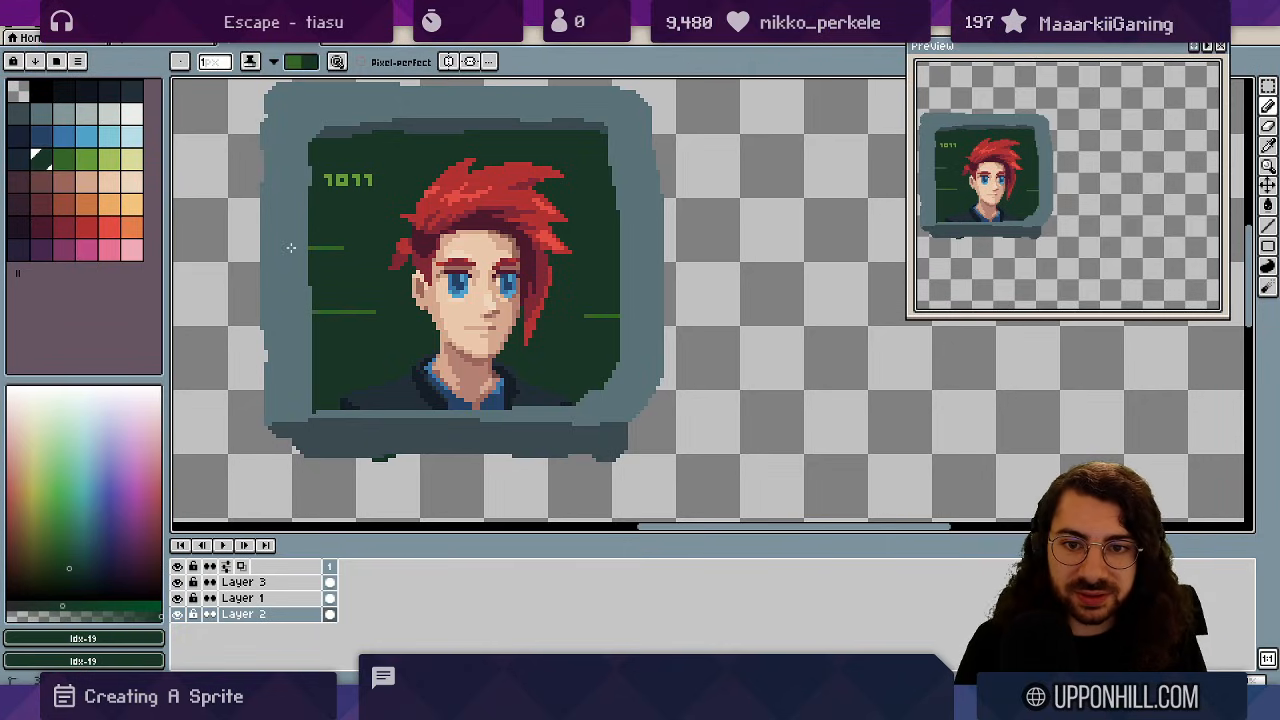
- Fill the screen area with Idx-21 on a new layer above the portrait and lower that layer's opacity to tint it green
key("shift+n")
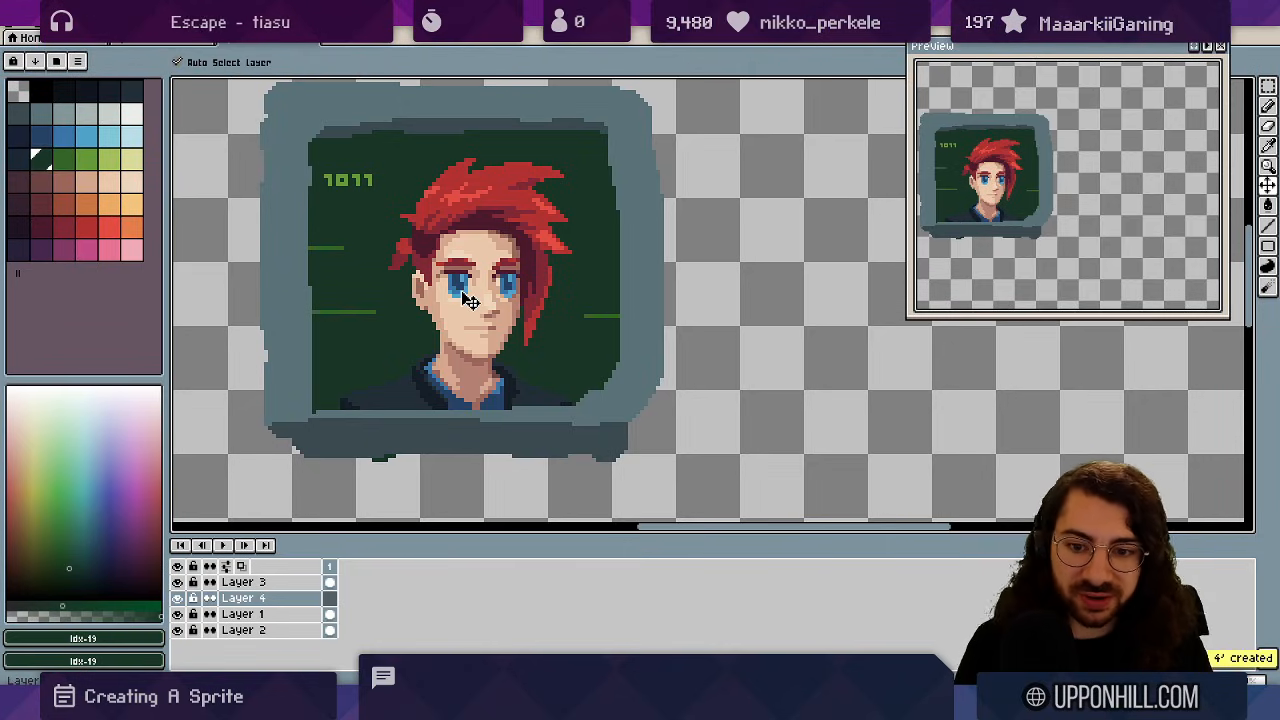
left_click(86, 159)
key("m")
left_click_drag(297, 429, 620, 107)
key("g")
left_click(527, 205)
key("ctrl+d")
double_click(240, 598)
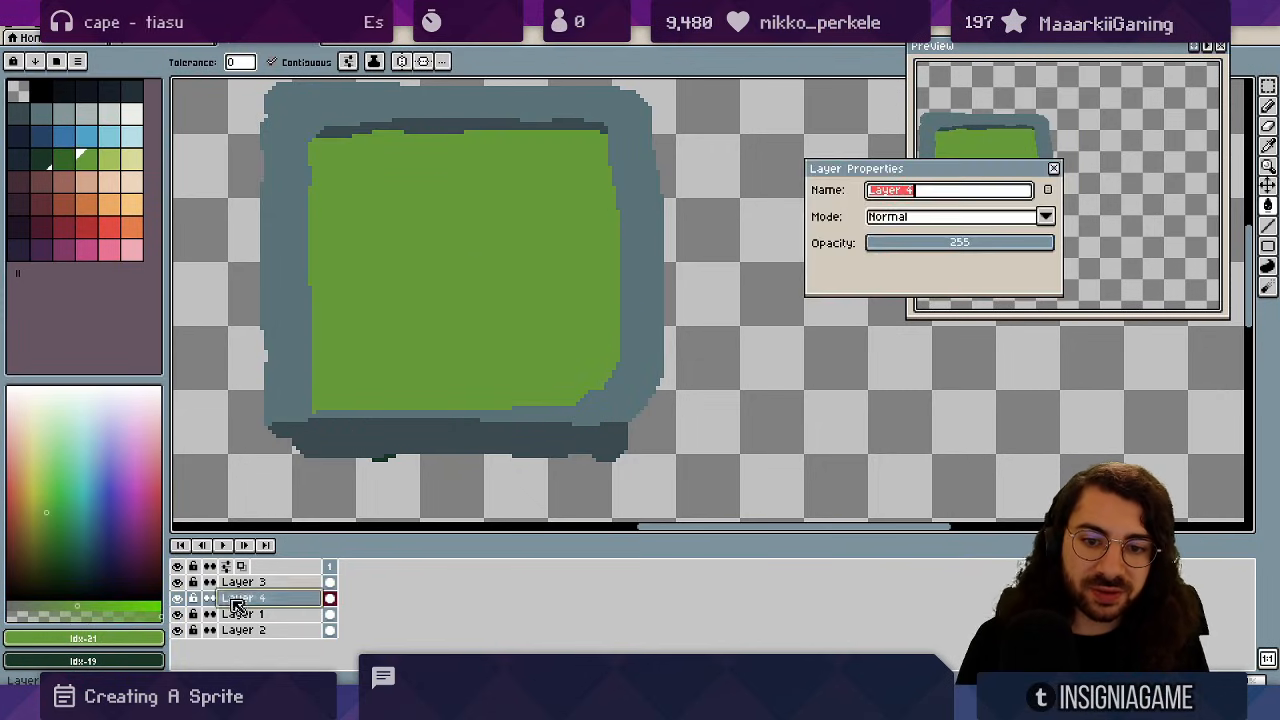
left_click_drag(962, 245, 954, 245)
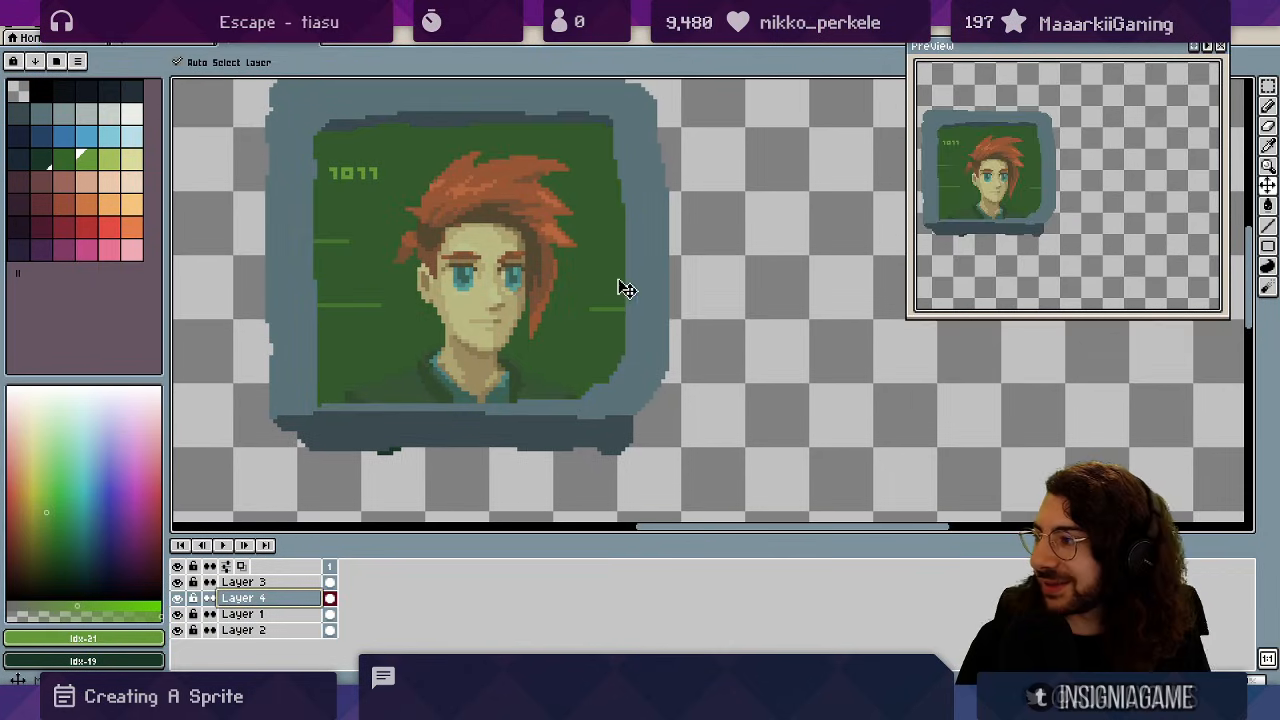
- Fill a wide dark navy text box on Layer 3 directly to the right of the monitor
left_click(645, 281)
left_click(646, 280, "alt")
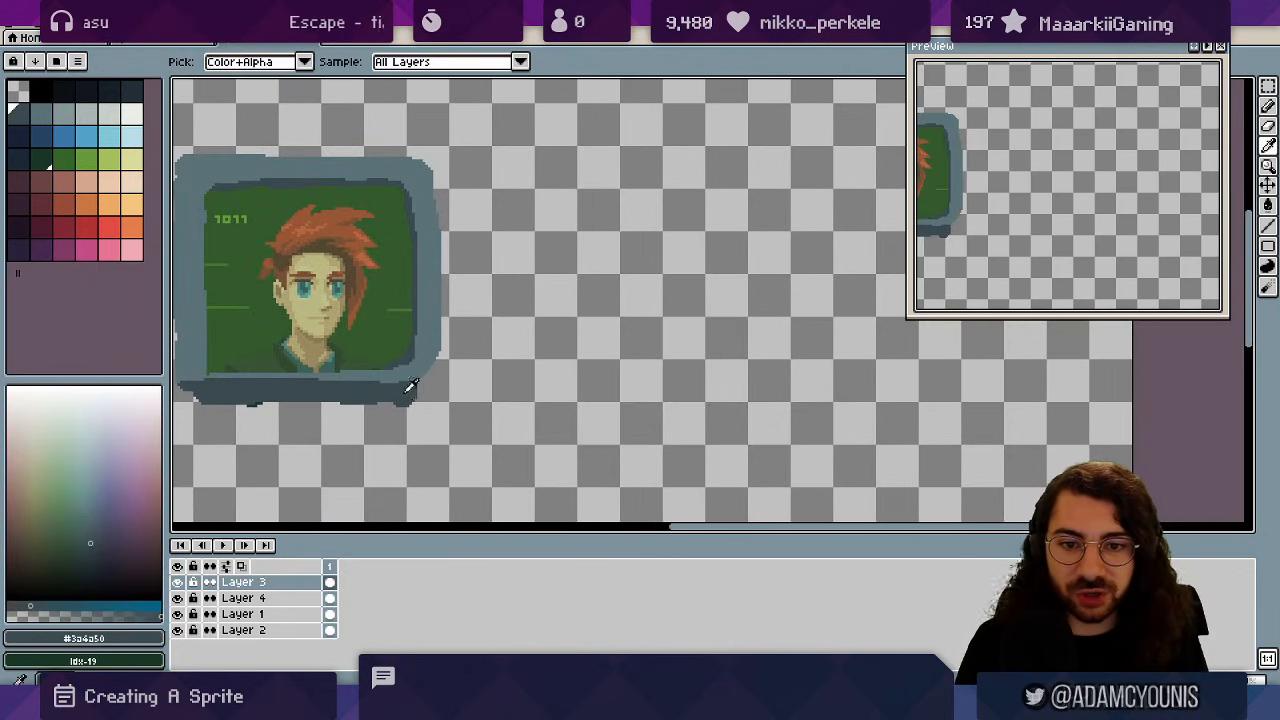
key("m")
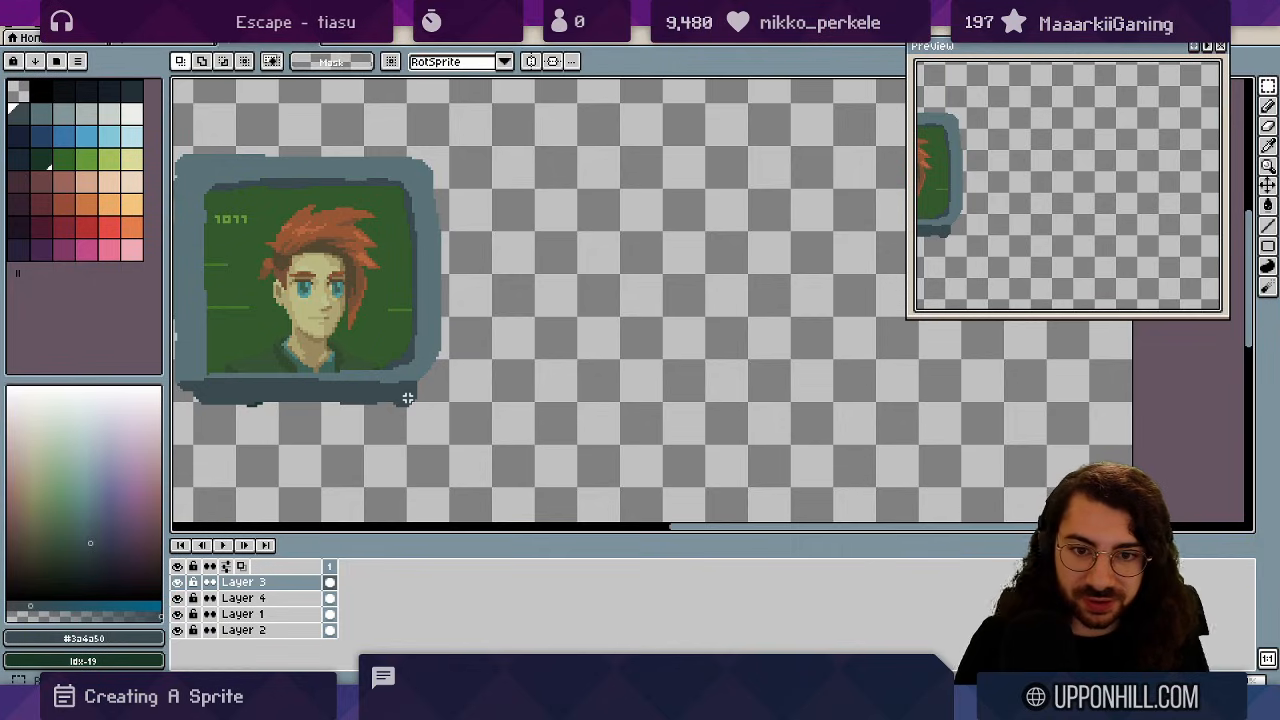
left_click_drag(409, 401, 849, 157)
left_click(130, 91)
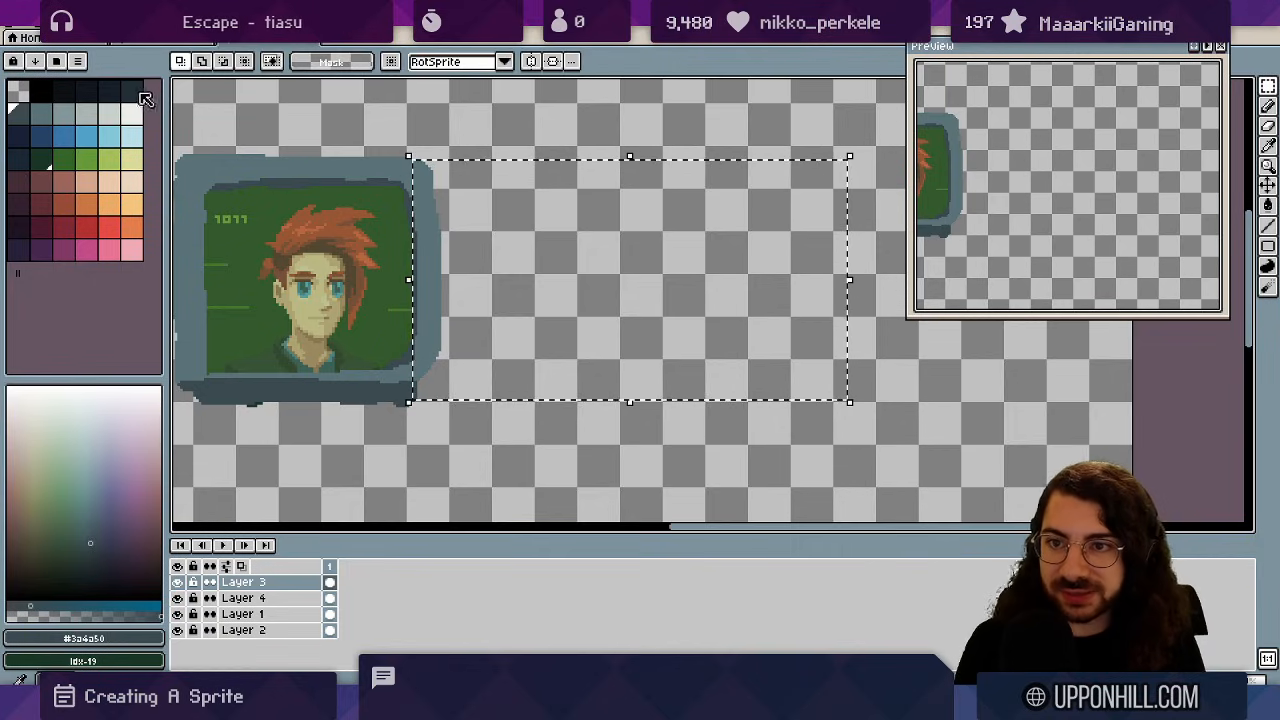
key("g")
left_click(589, 266)
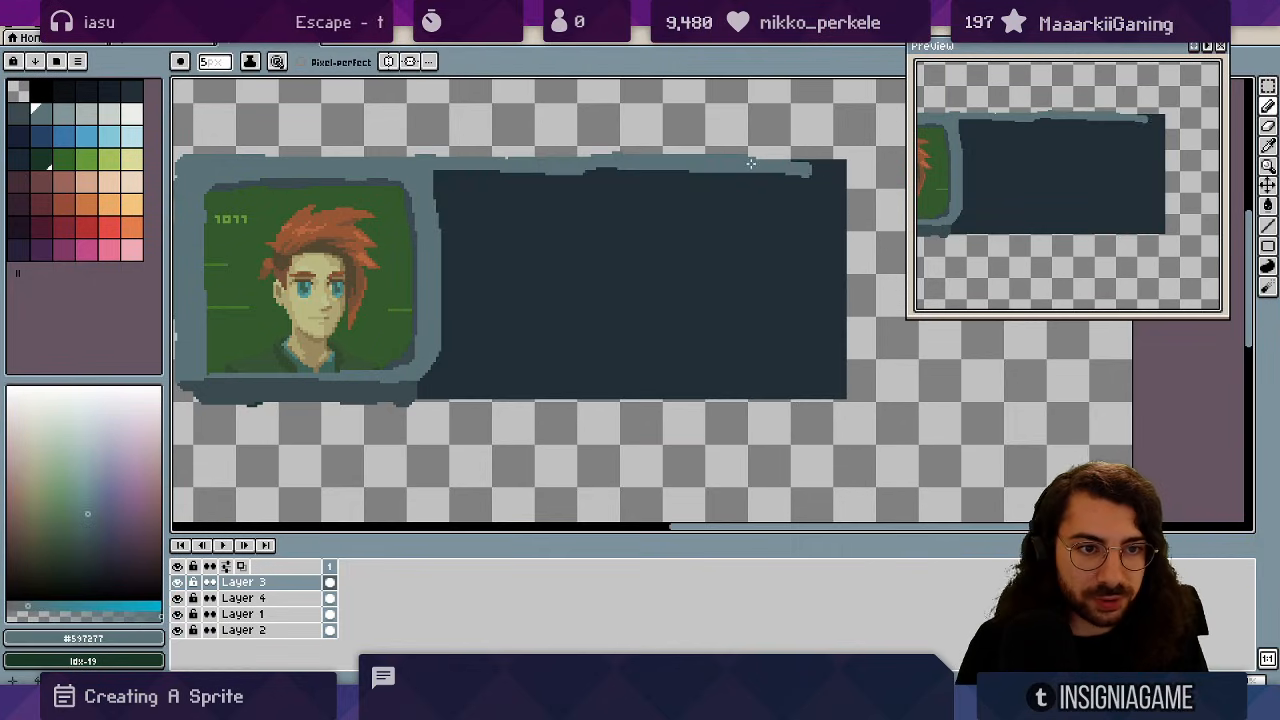
- Frame the text box in #597277 to match the monitor and add the text "Get outta there!" in Idx-21 green
mouse_move(800, 167)
left_mouse_down()
mouse_move(848, 166)
mouse_move(837, 376)
left_mouse_up()
mouse_move(842, 206)
left_mouse_down()
mouse_move(838, 392)
mouse_move(403, 394)
mouse_move(852, 392)
left_mouse_up()
key("ctrl+z")
left_click(410, 390, "alt")
left_click(437, 390, "alt")
mouse_move(440, 385)
left_mouse_down()
mouse_move(820, 383)
mouse_move(832, 362)
mouse_move(800, 176)
left_mouse_up()
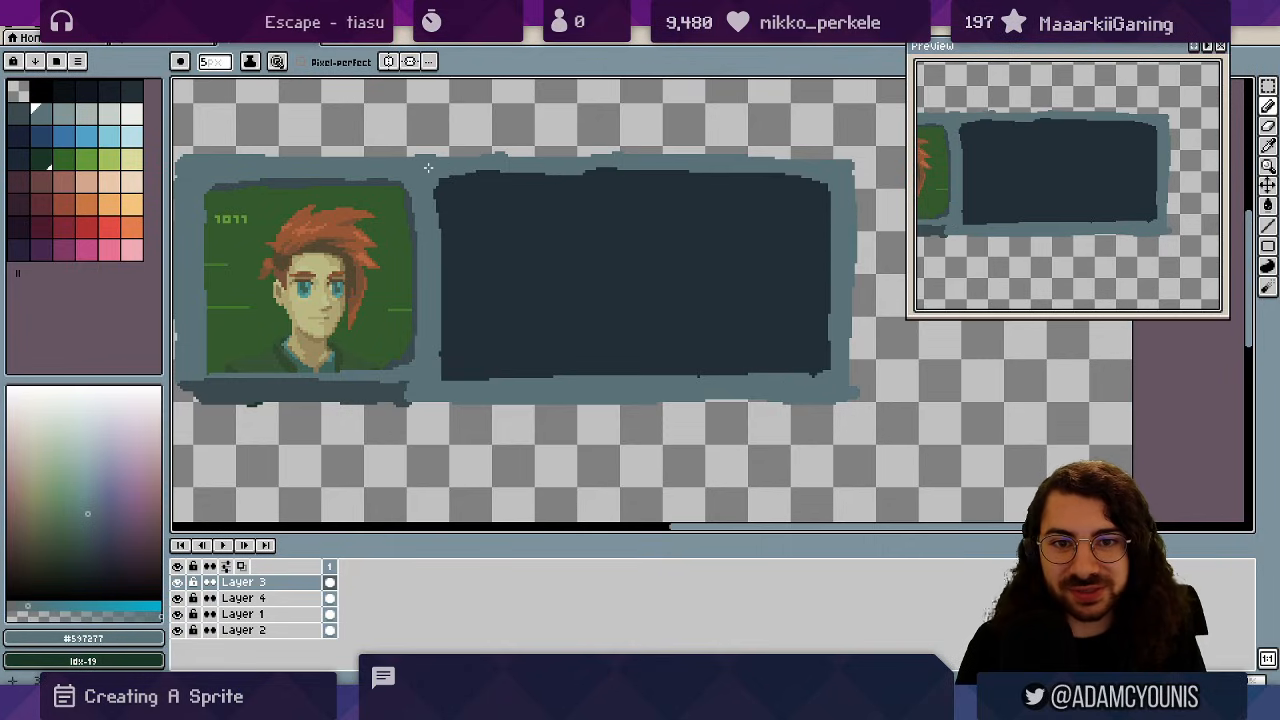
left_click_drag(586, 170, 680, 174)
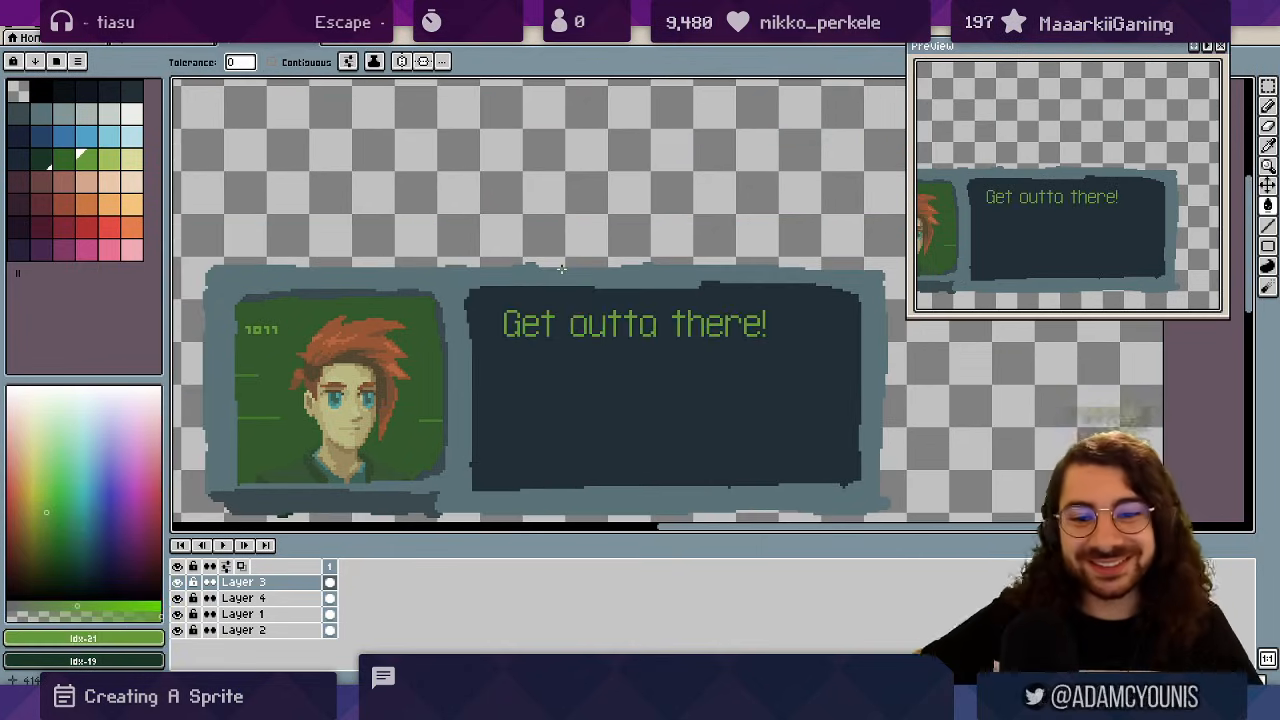
- Switch to the original portrait sprite and view it enlarged
left_click(166, 42)
scroll(549, 238, "up", 1)
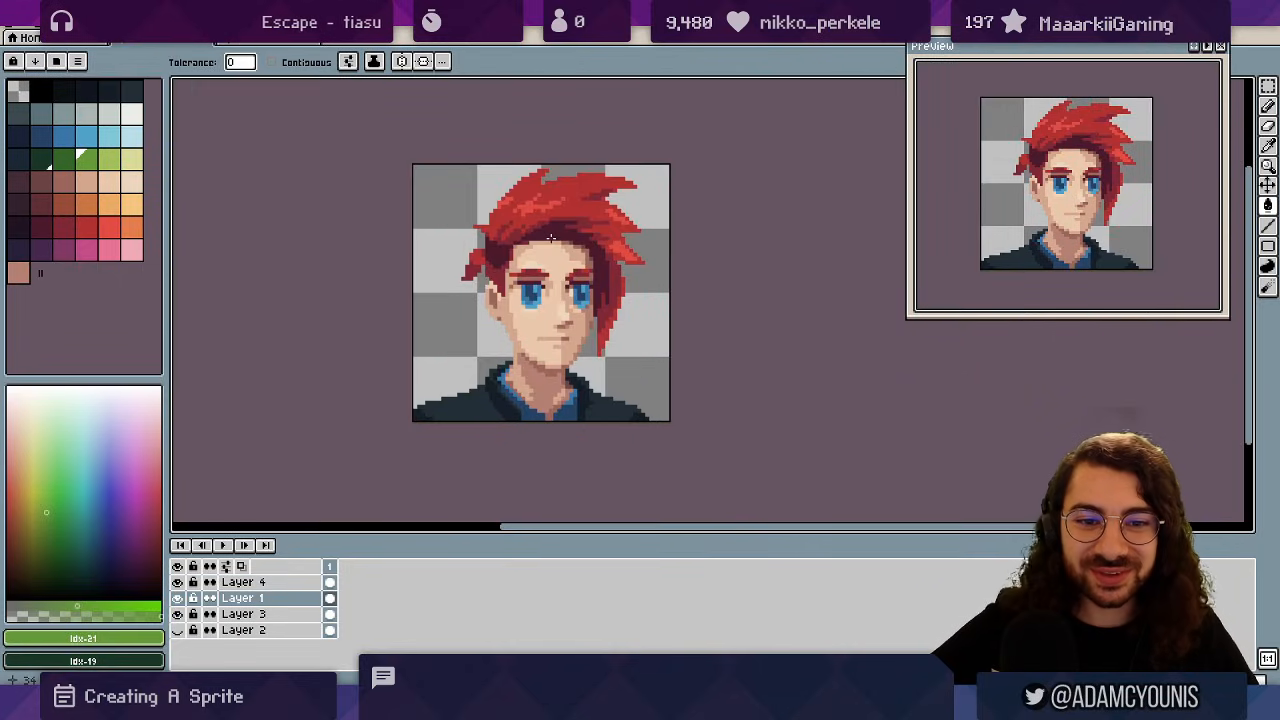